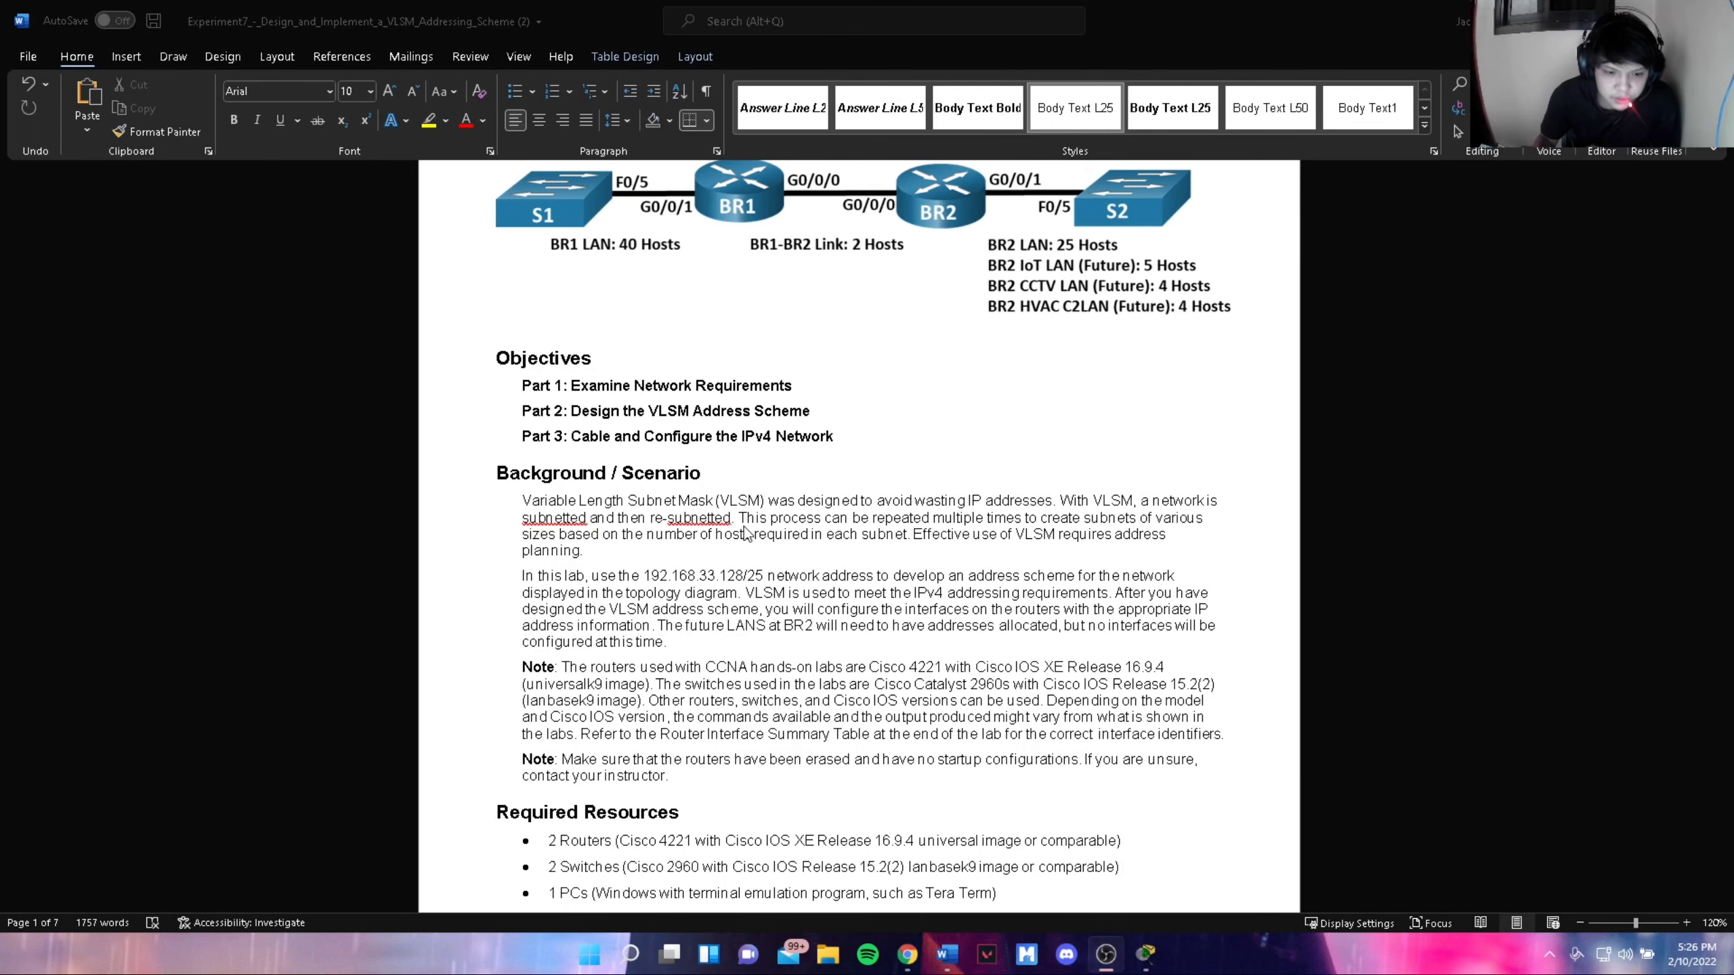
Read the lab's background, required resources and the Part 1 questions on available host addresses
scroll(746, 535, "down", 5)
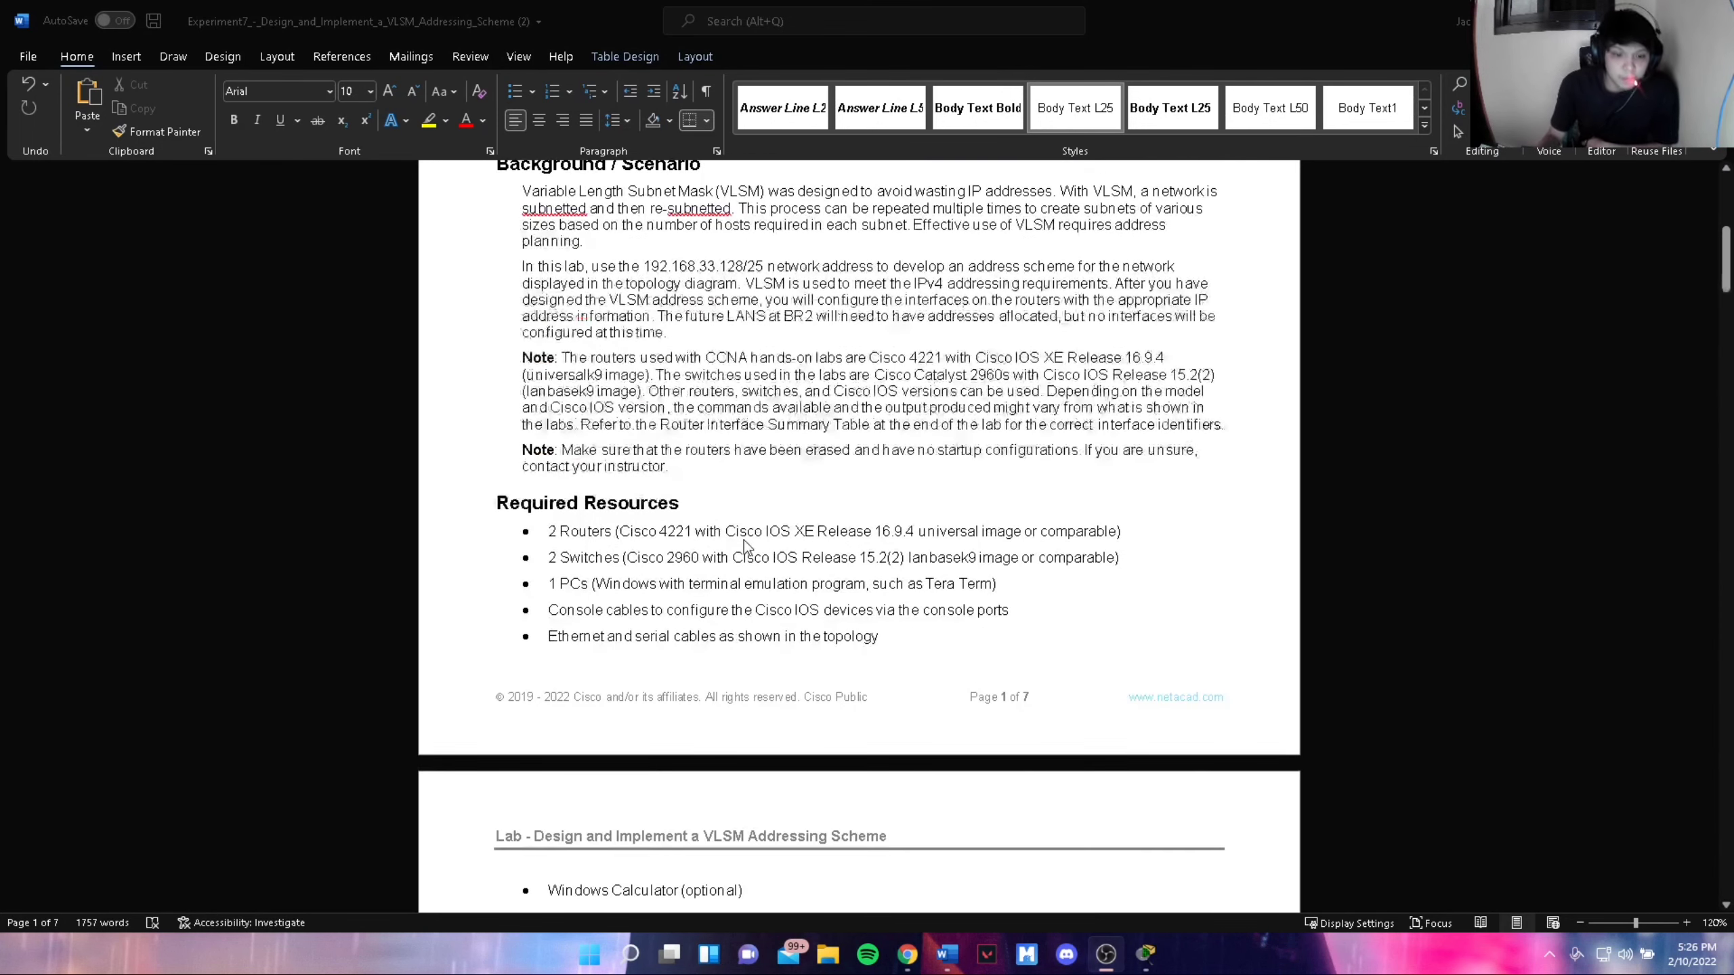
scroll(698, 584, "down", 5)
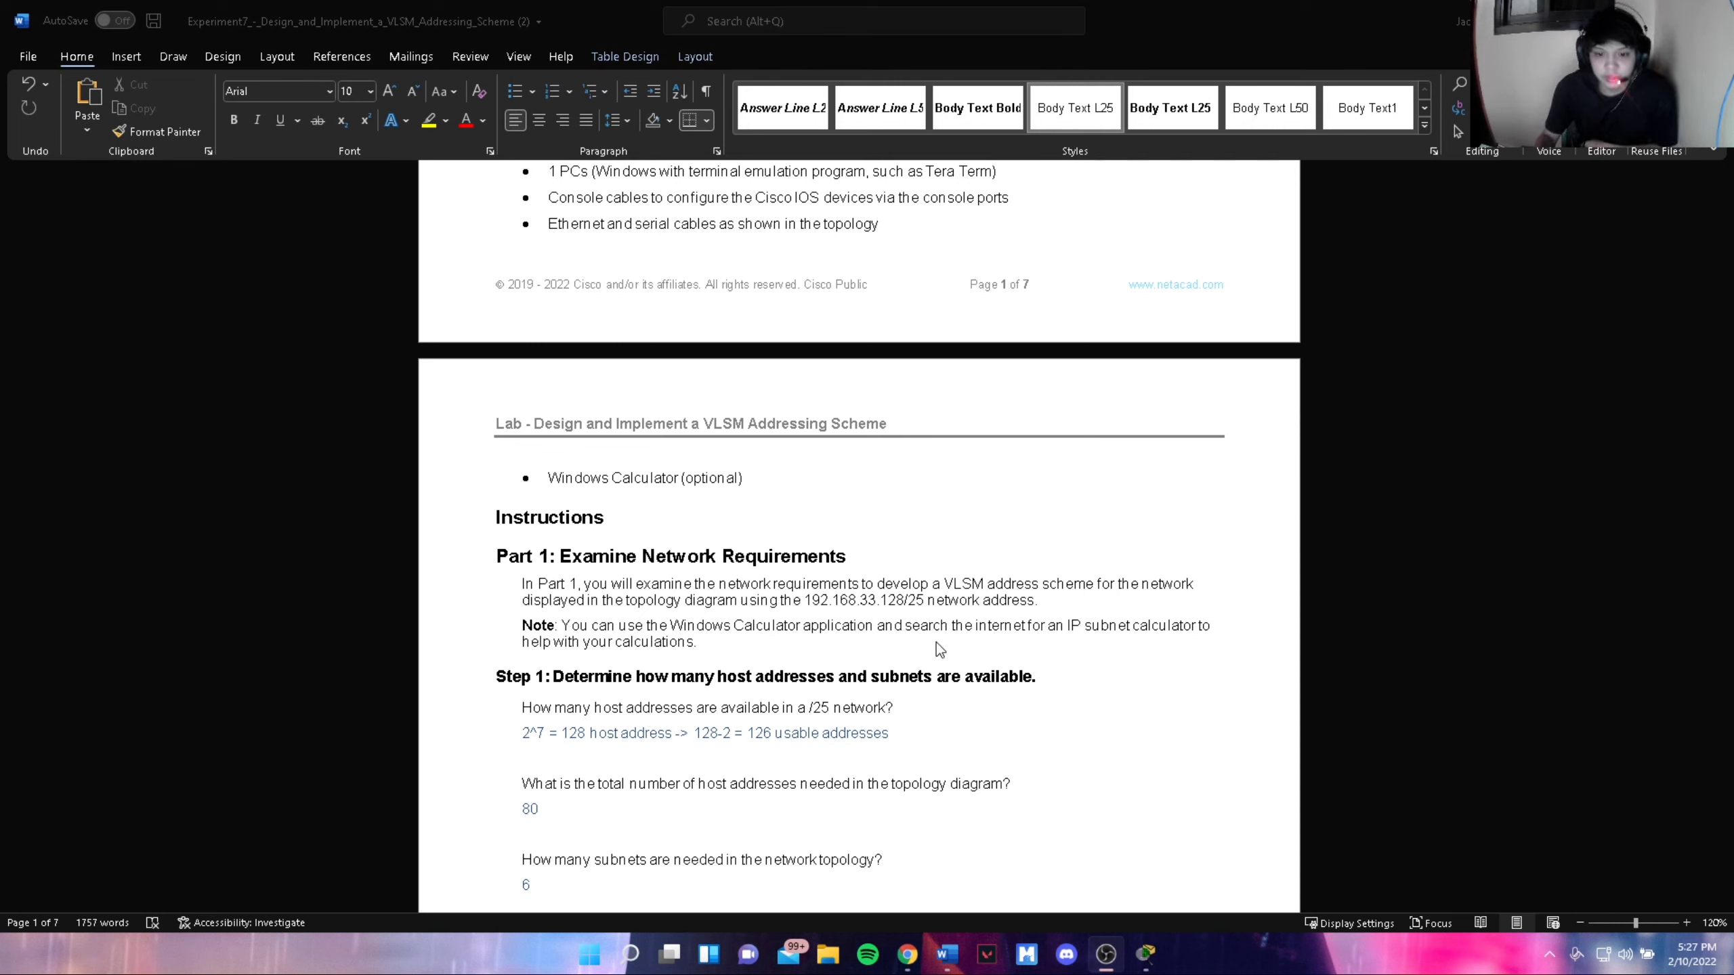
scroll(905, 679, "down", 3)
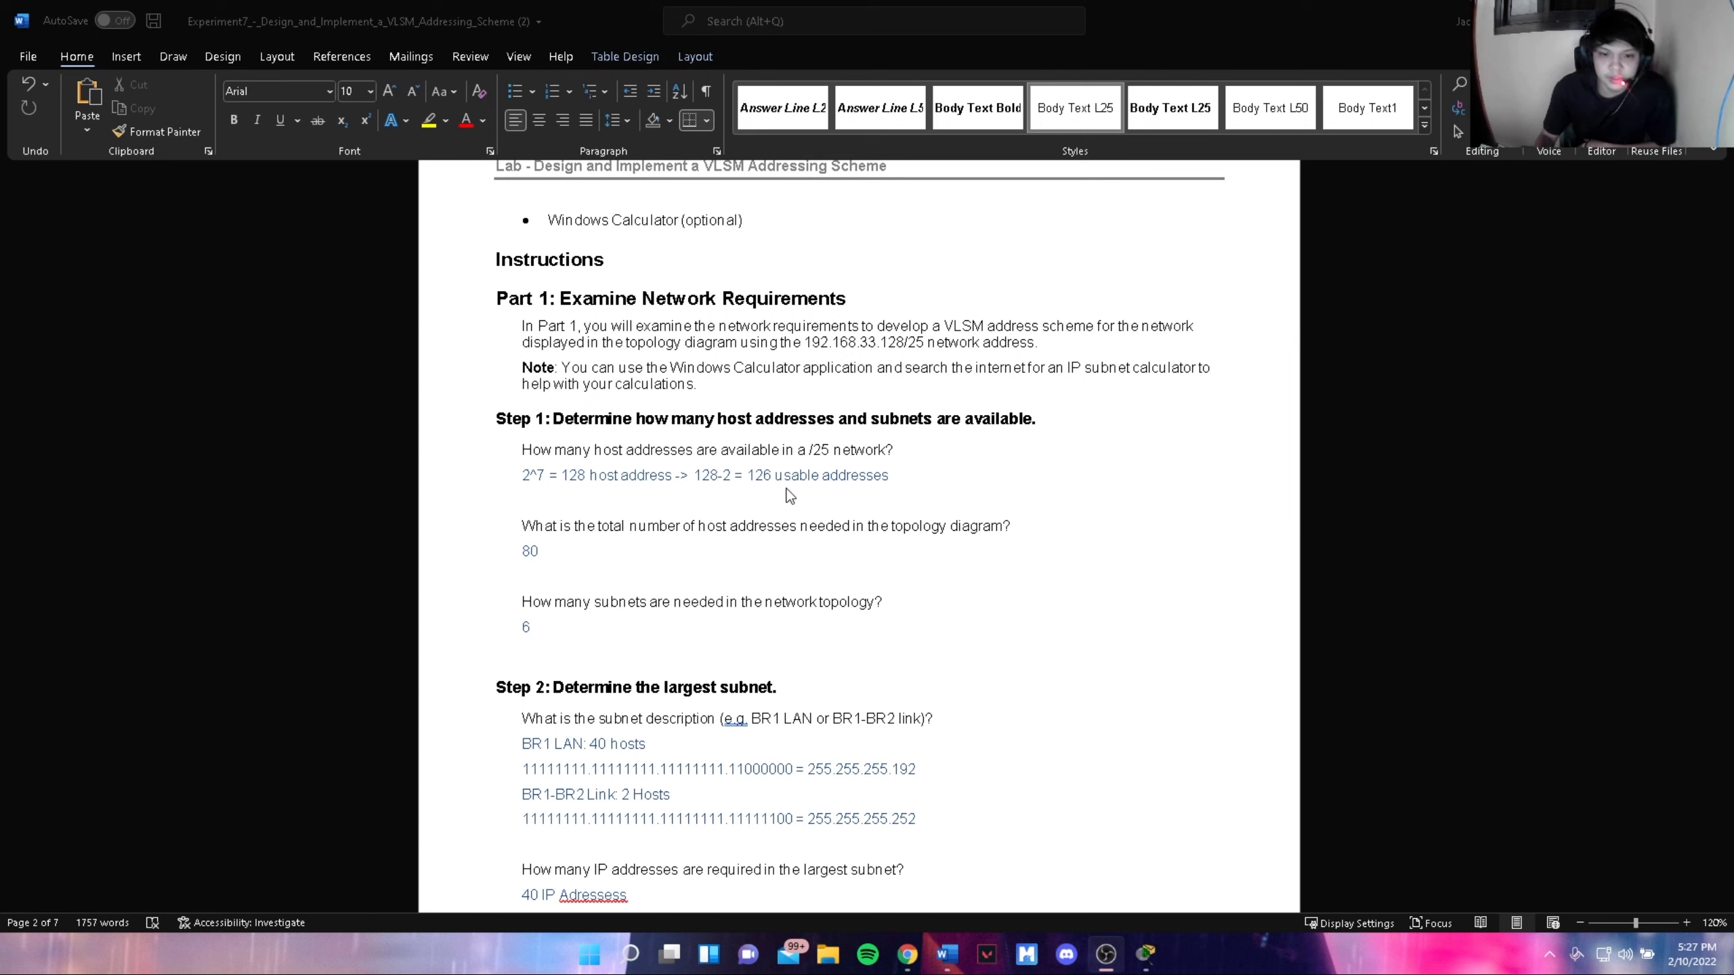
scroll(773, 549, "down", 1)
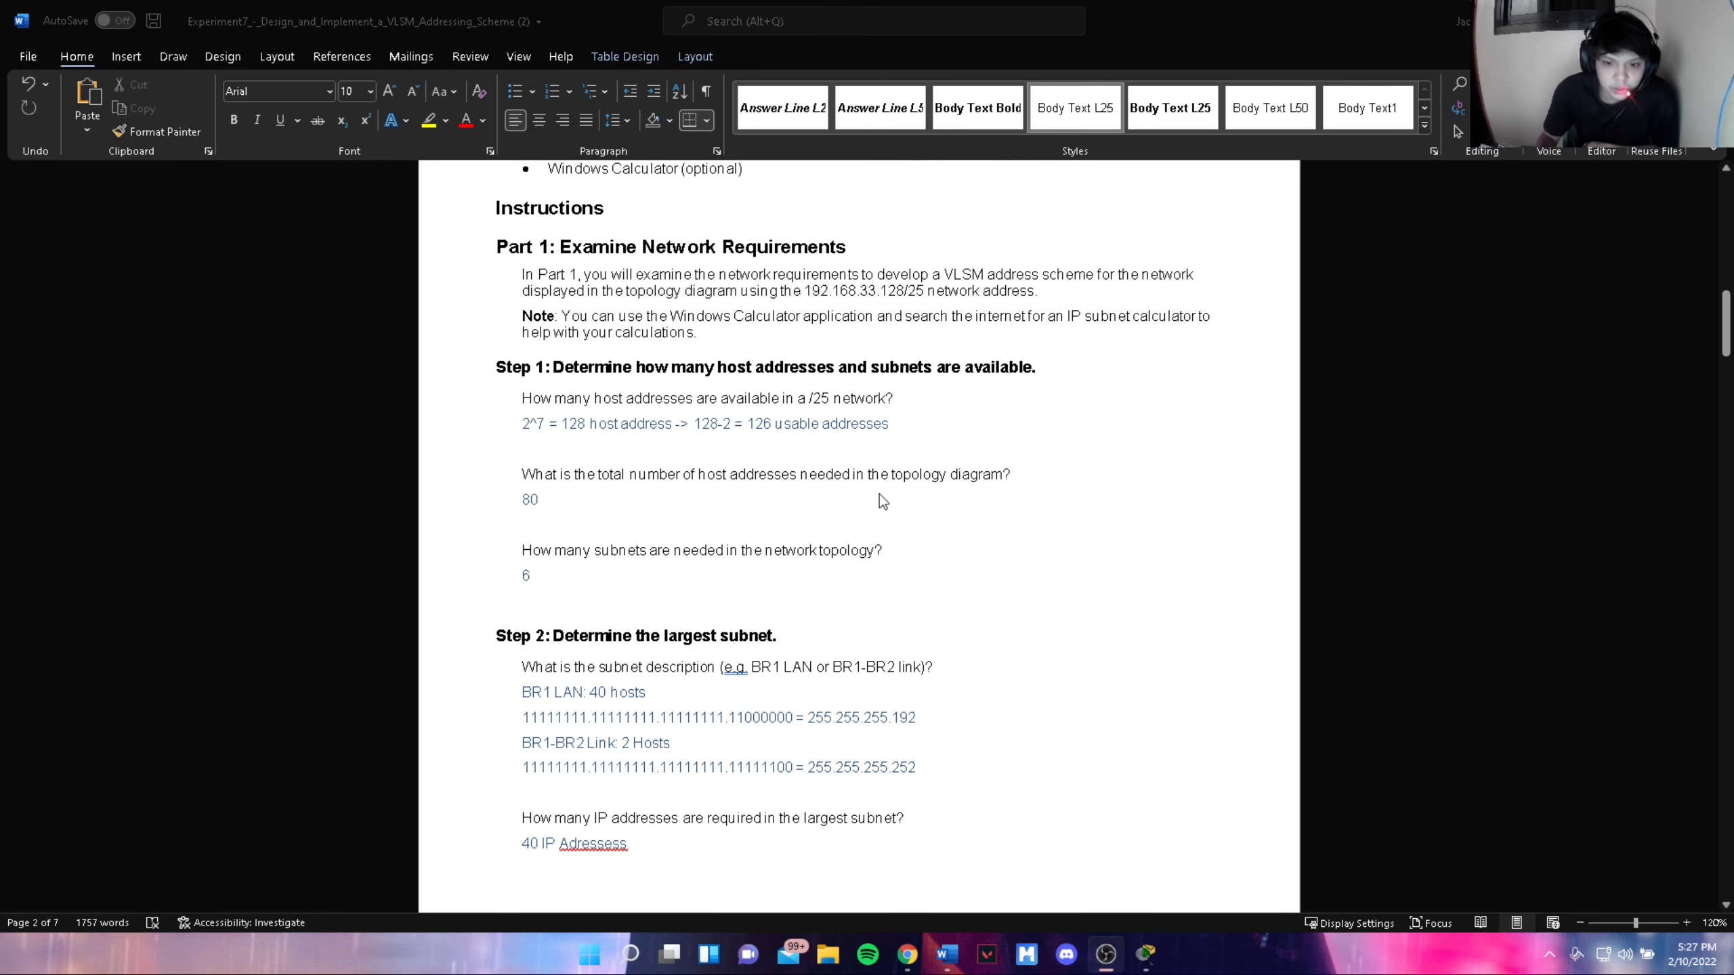
Compare the host and subnet requirements in the topology diagram with the Step 1 answers
scroll(875, 499, "up", 20)
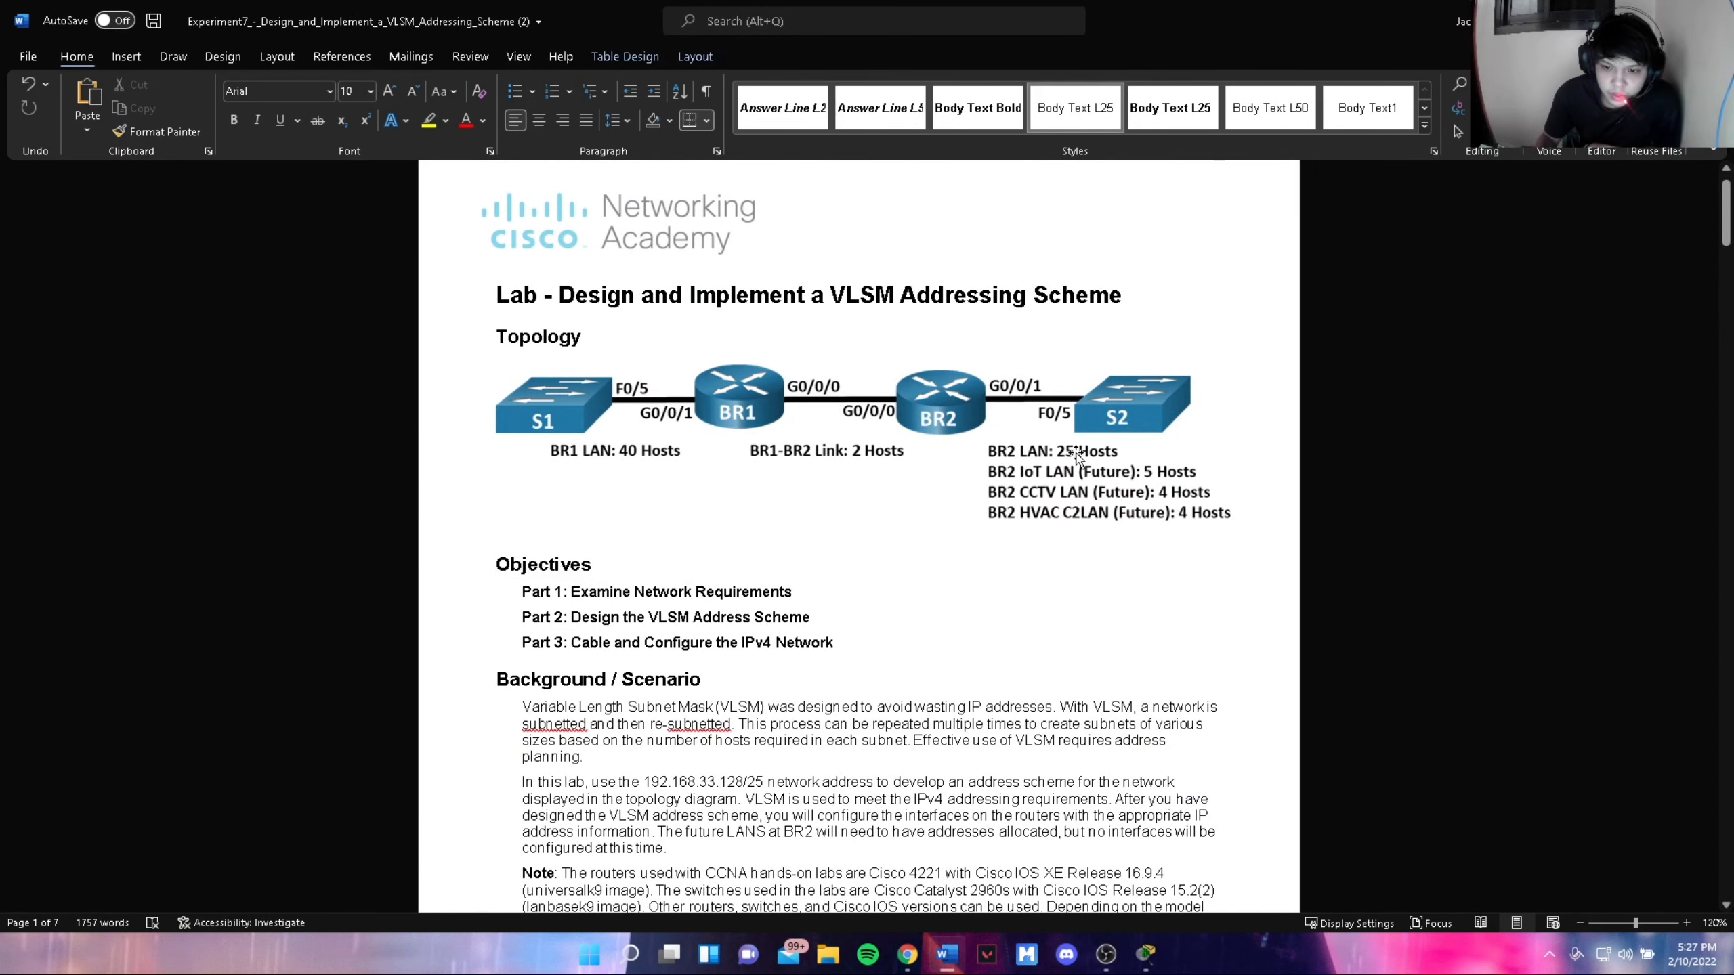
scroll(1202, 533, "down", 20)
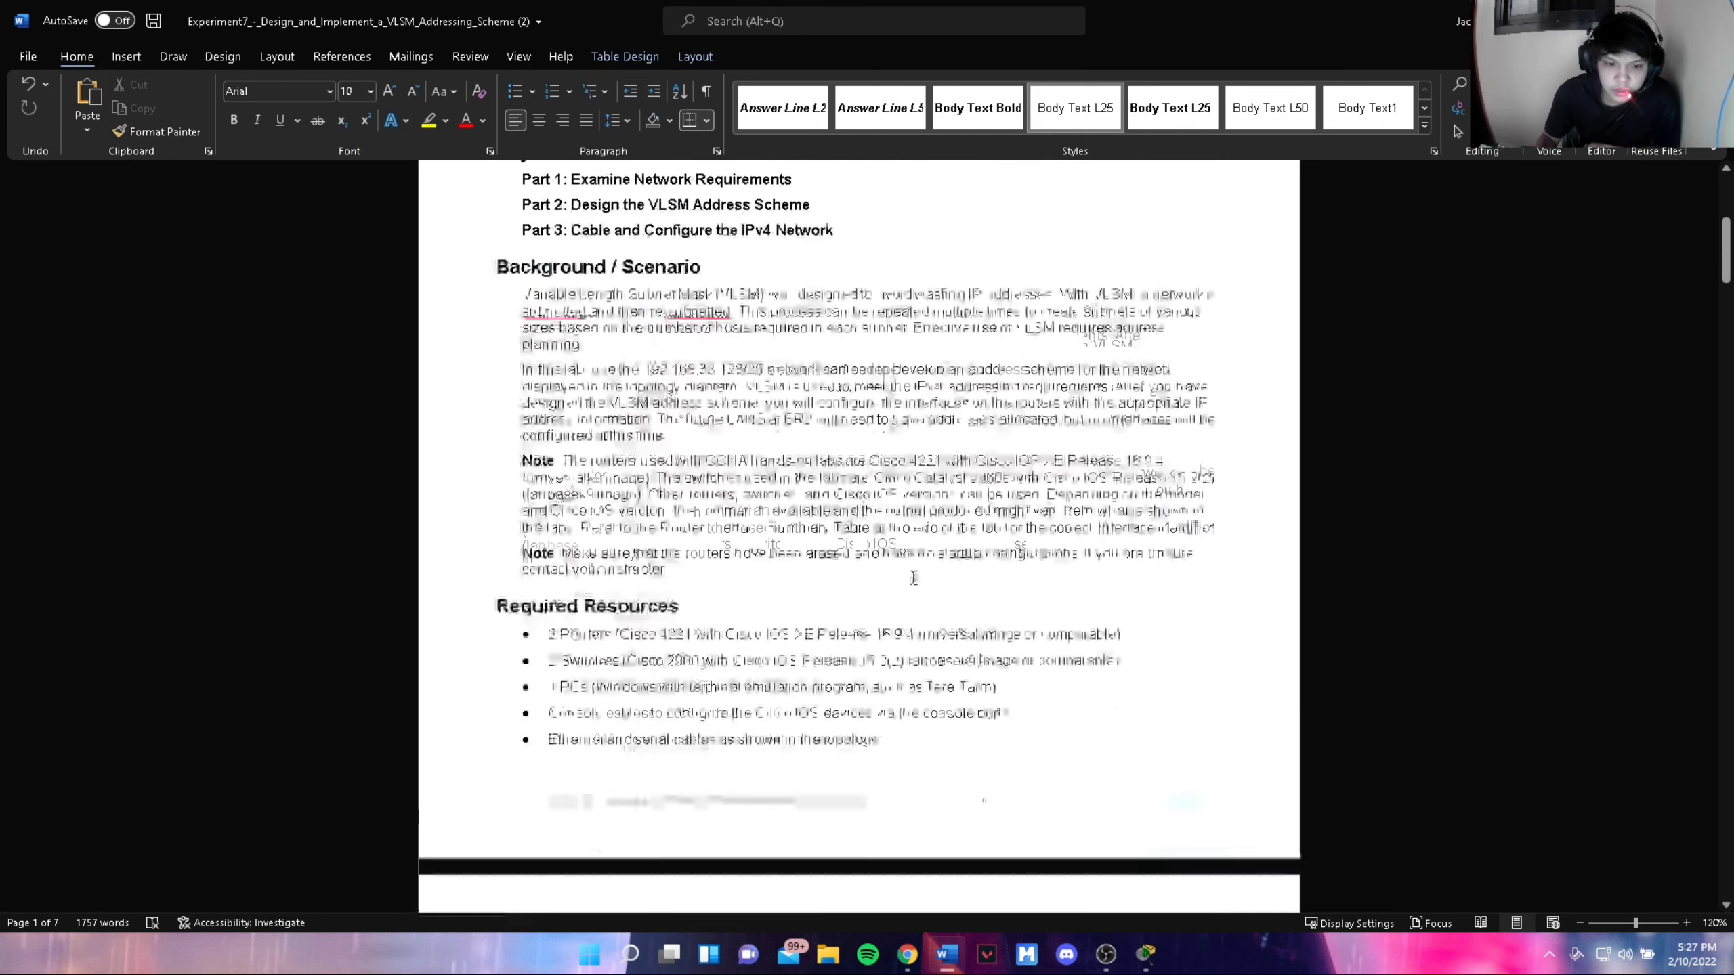
scroll(881, 586, "down", 3)
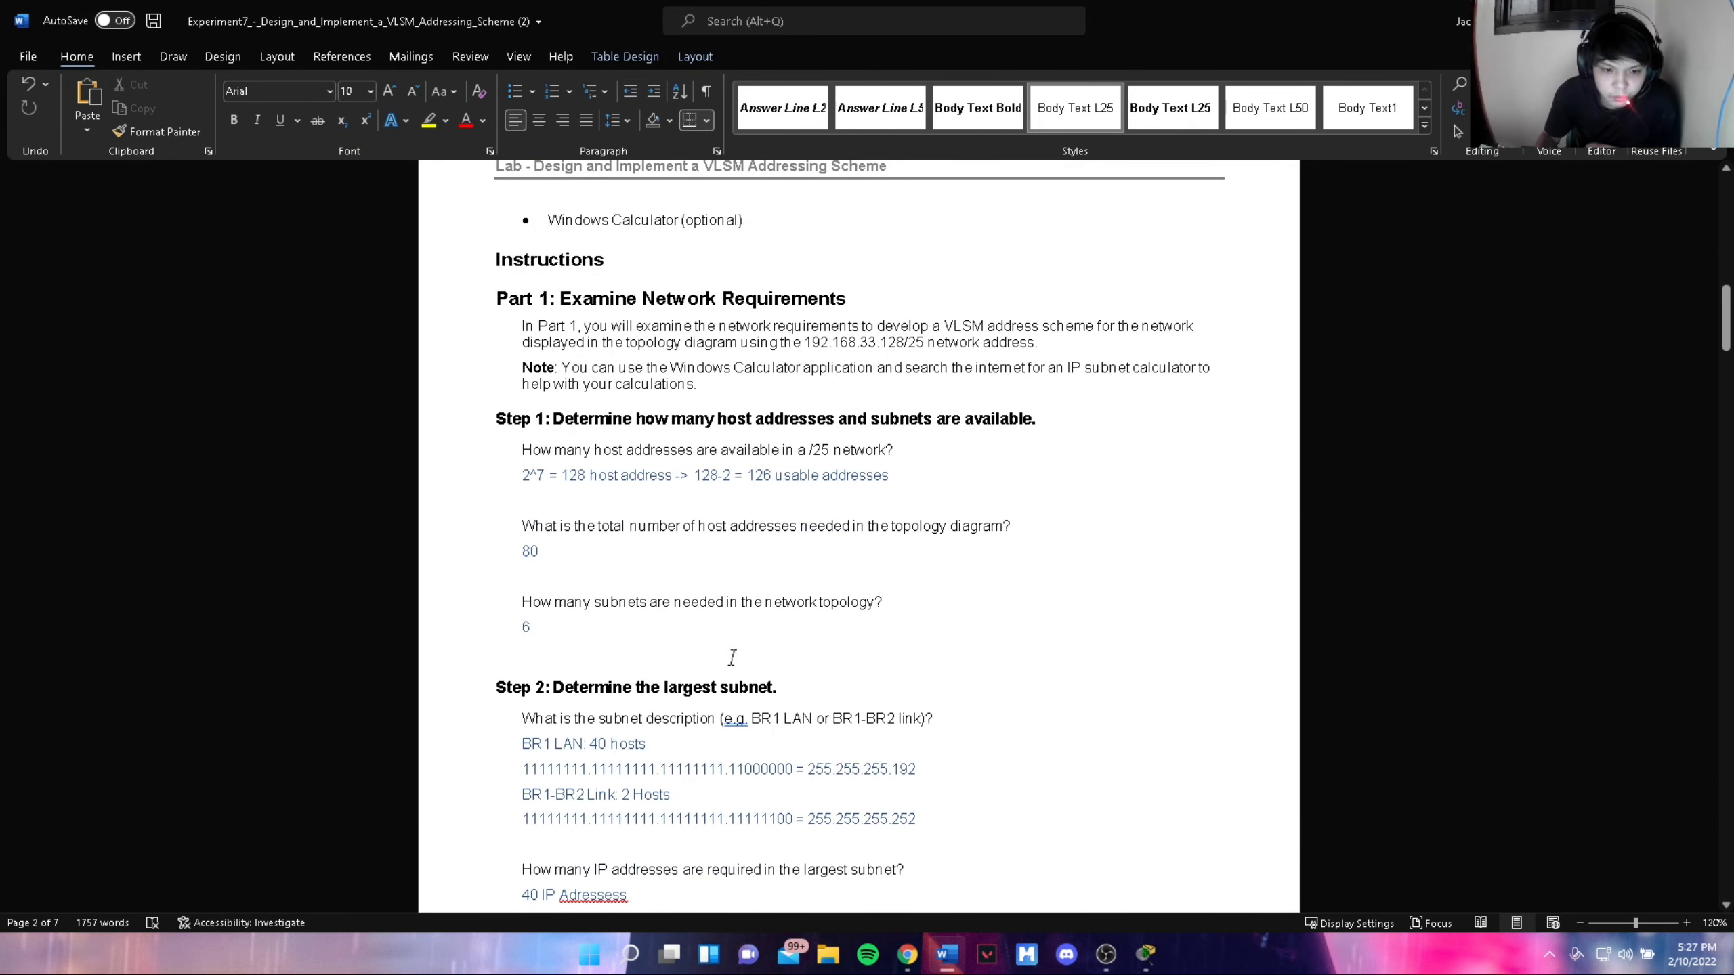
scroll(731, 657, "up", 20)
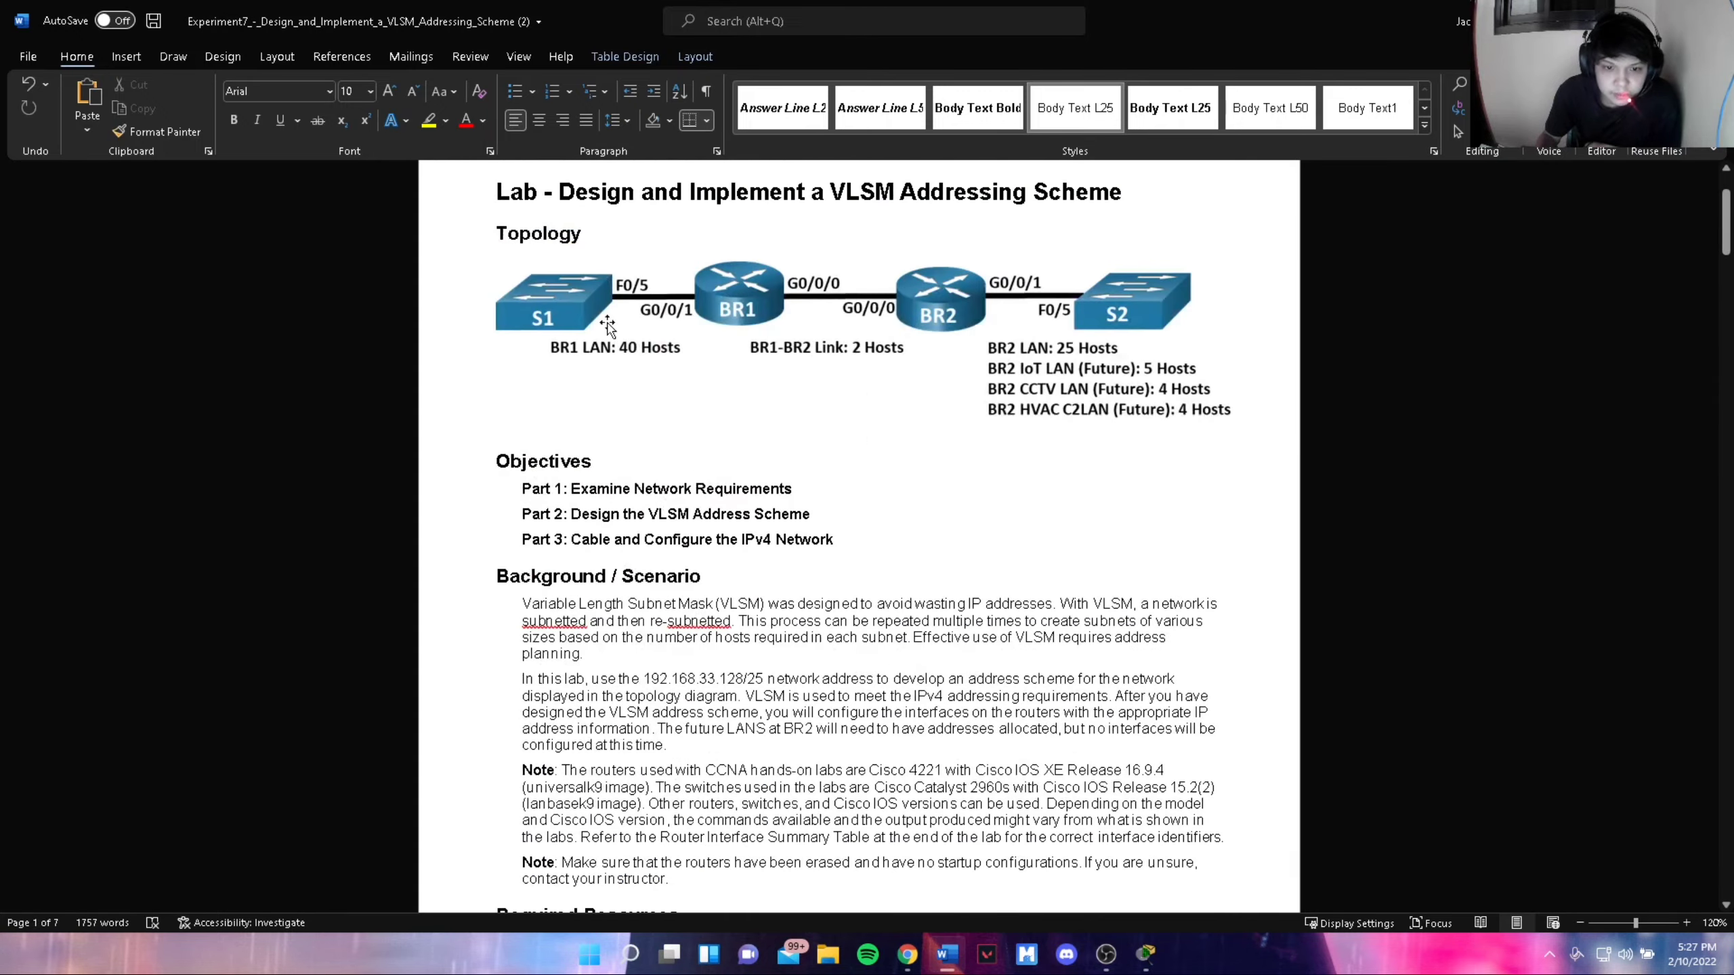
scroll(636, 615, "down", 7)
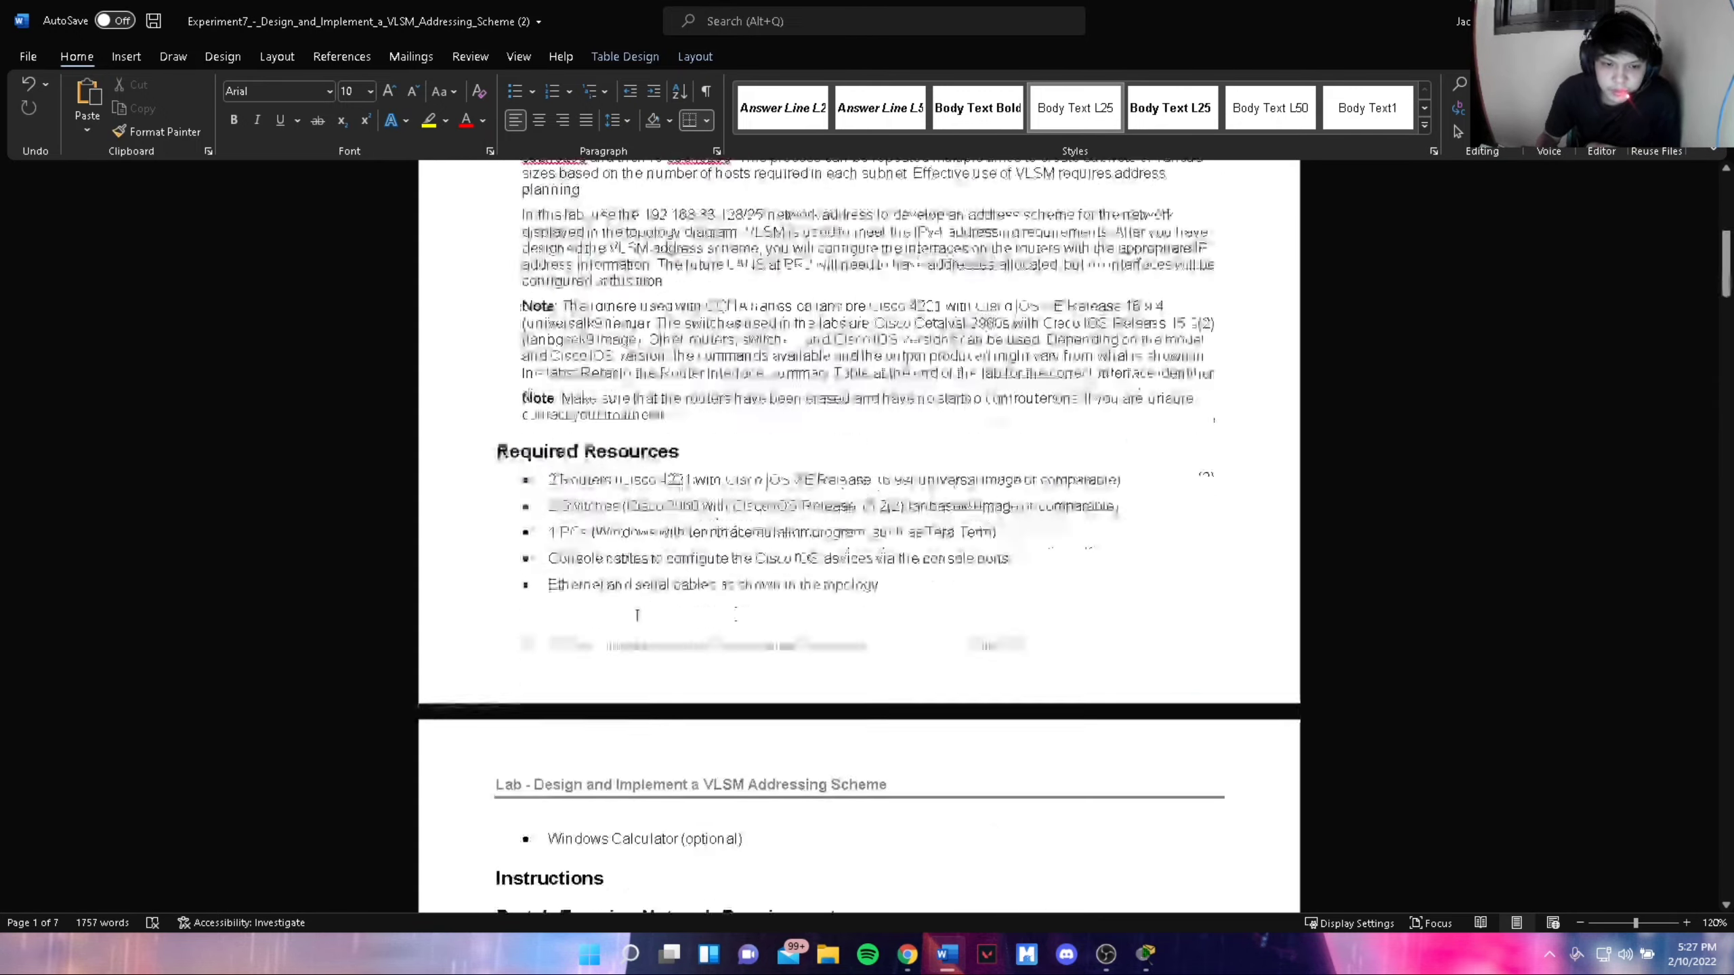
scroll(637, 615, "down", 12)
Examine the Step 2 binary subnet masks for the BR1 LAN and BR1-BR2 link and the largest subnet's address requirement
scroll(631, 594, "down", 1)
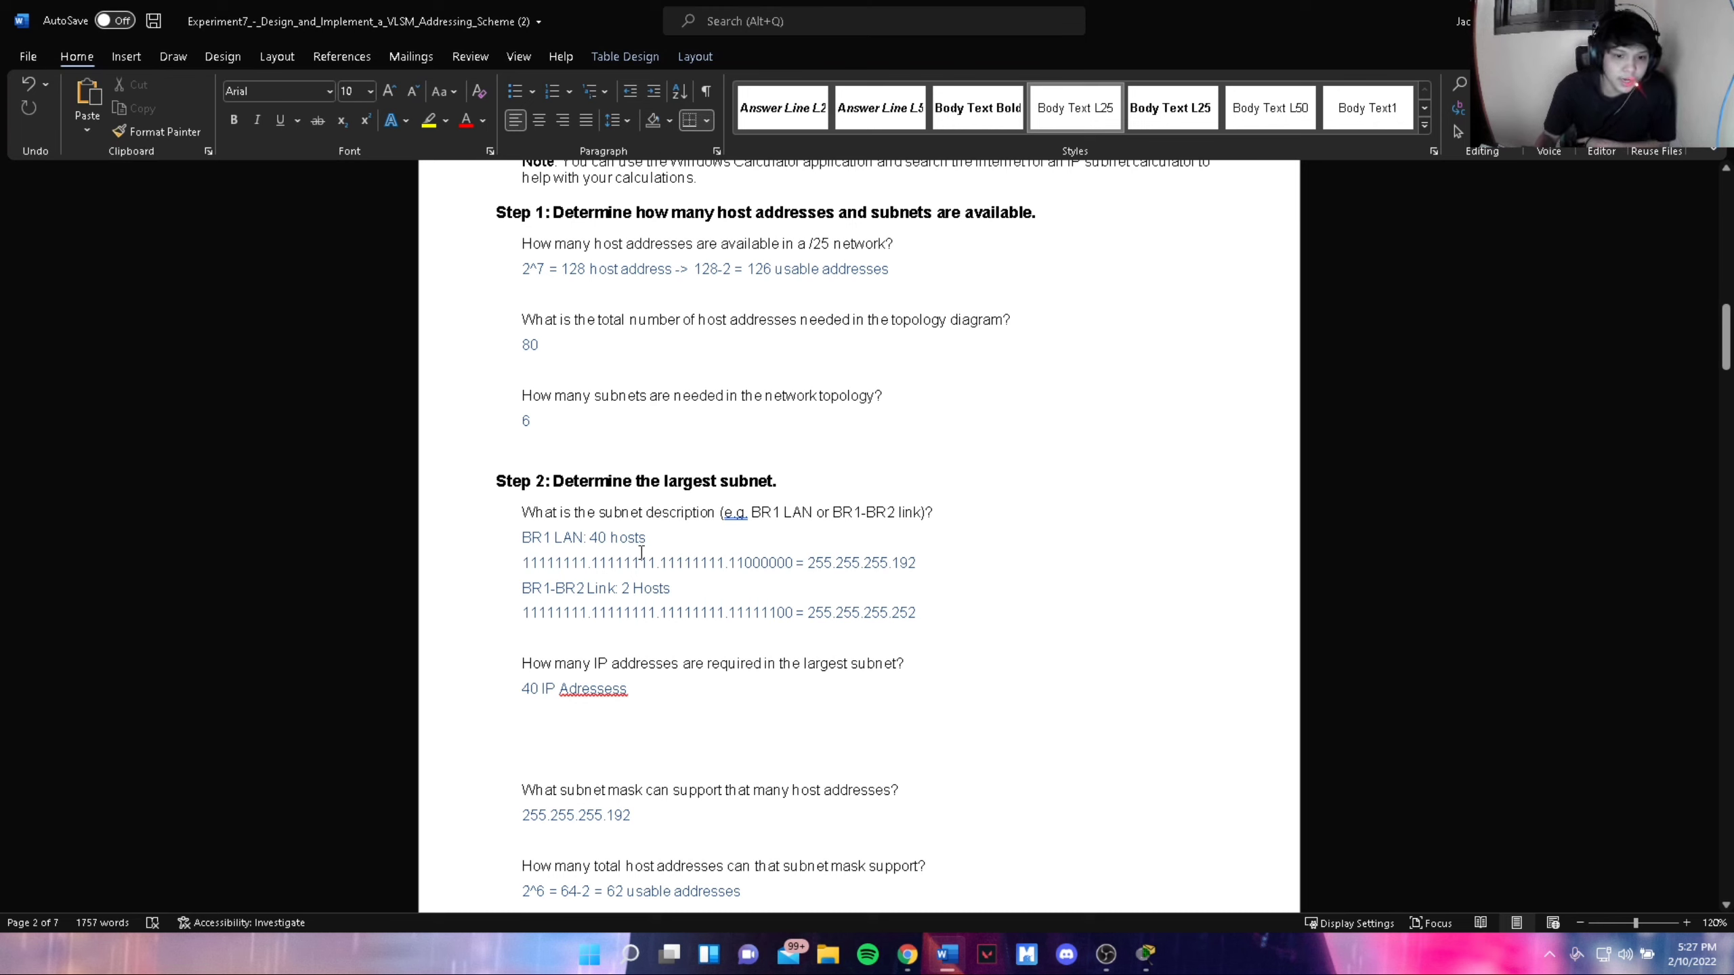
left_click(751, 569)
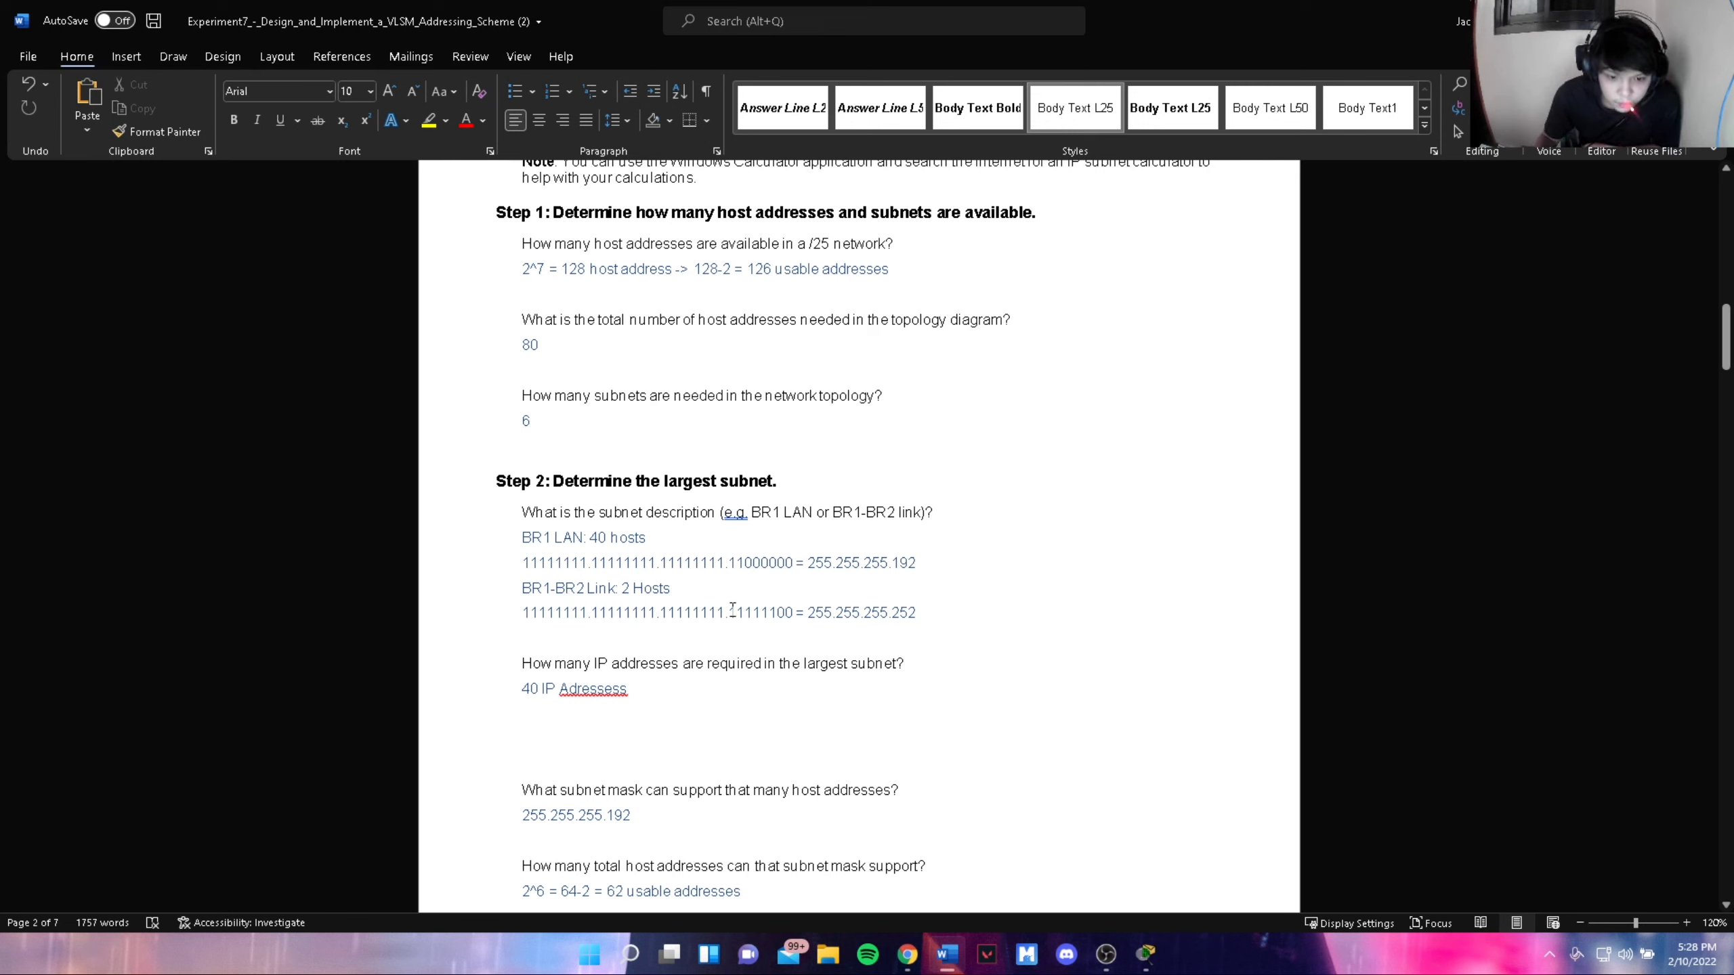
left_click_drag(728, 613, 776, 613)
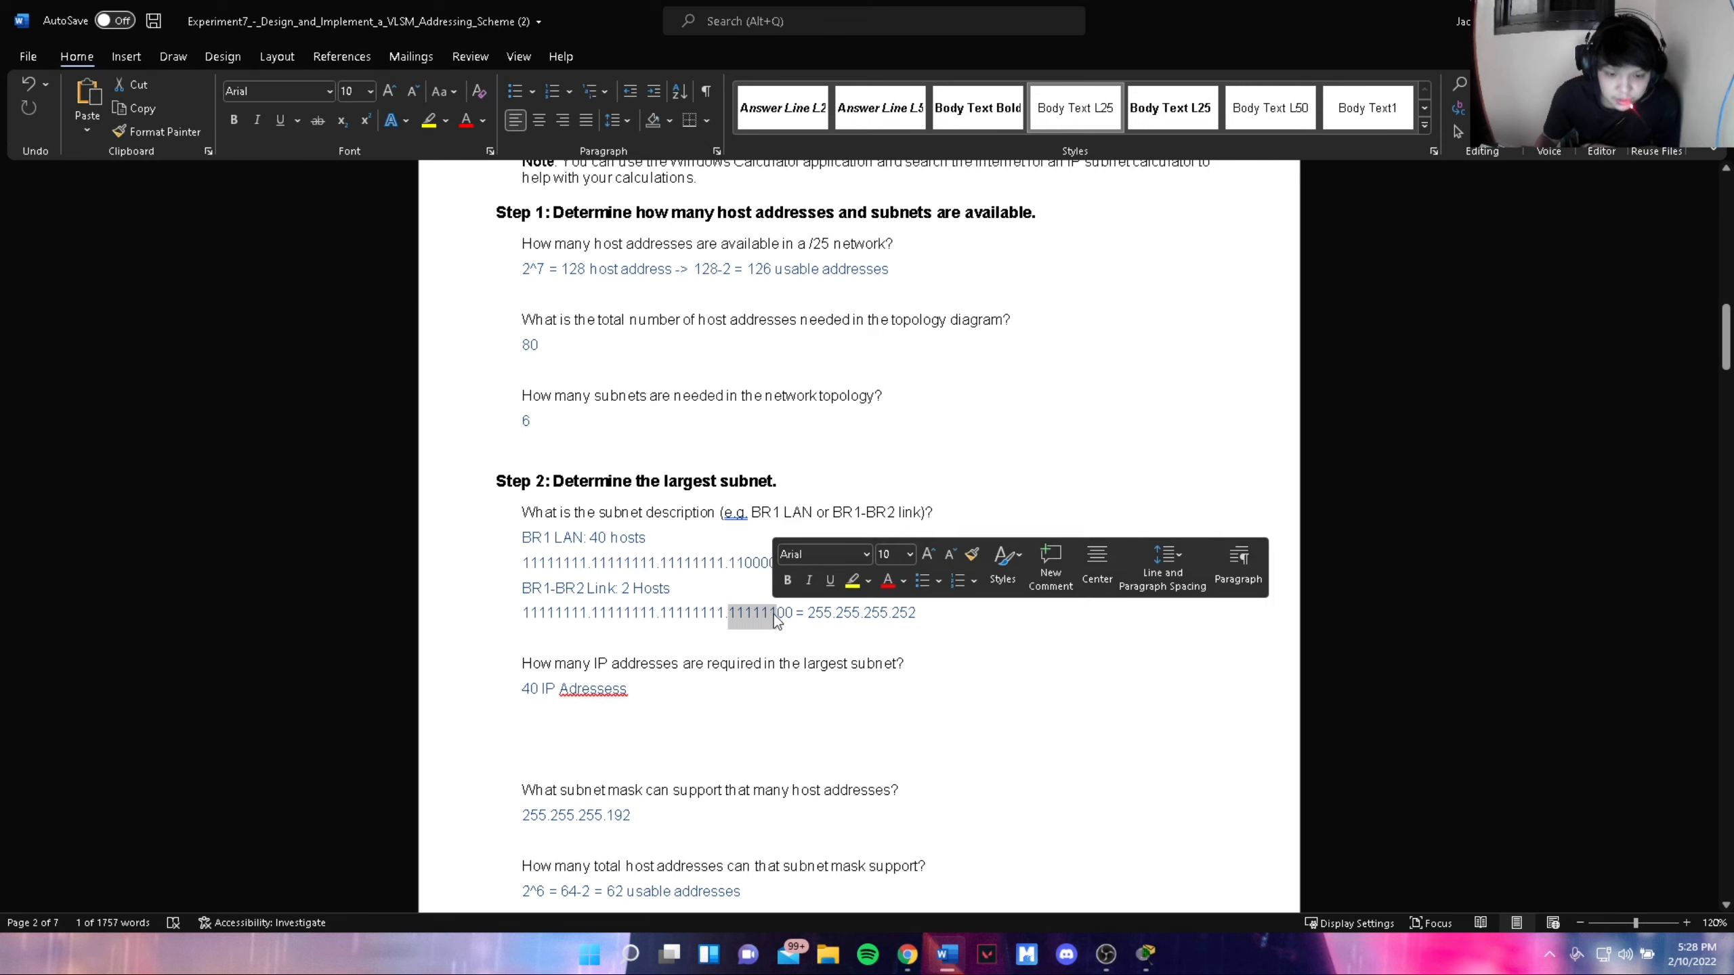
left_click(738, 626)
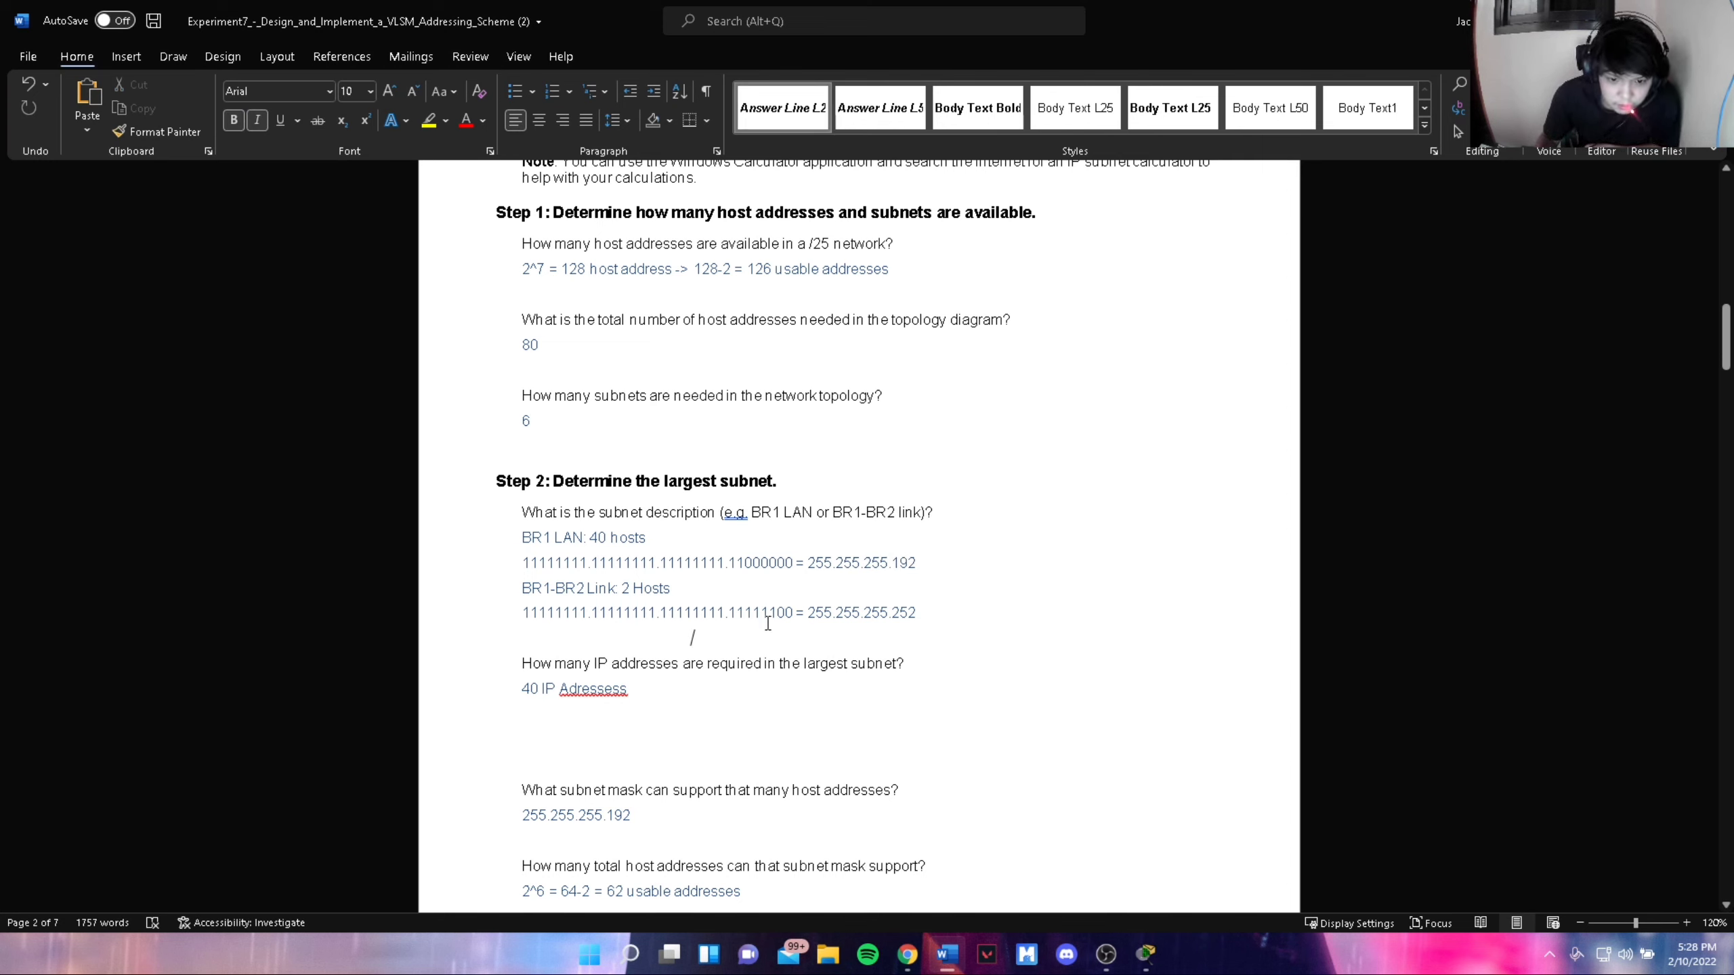
left_click(920, 616)
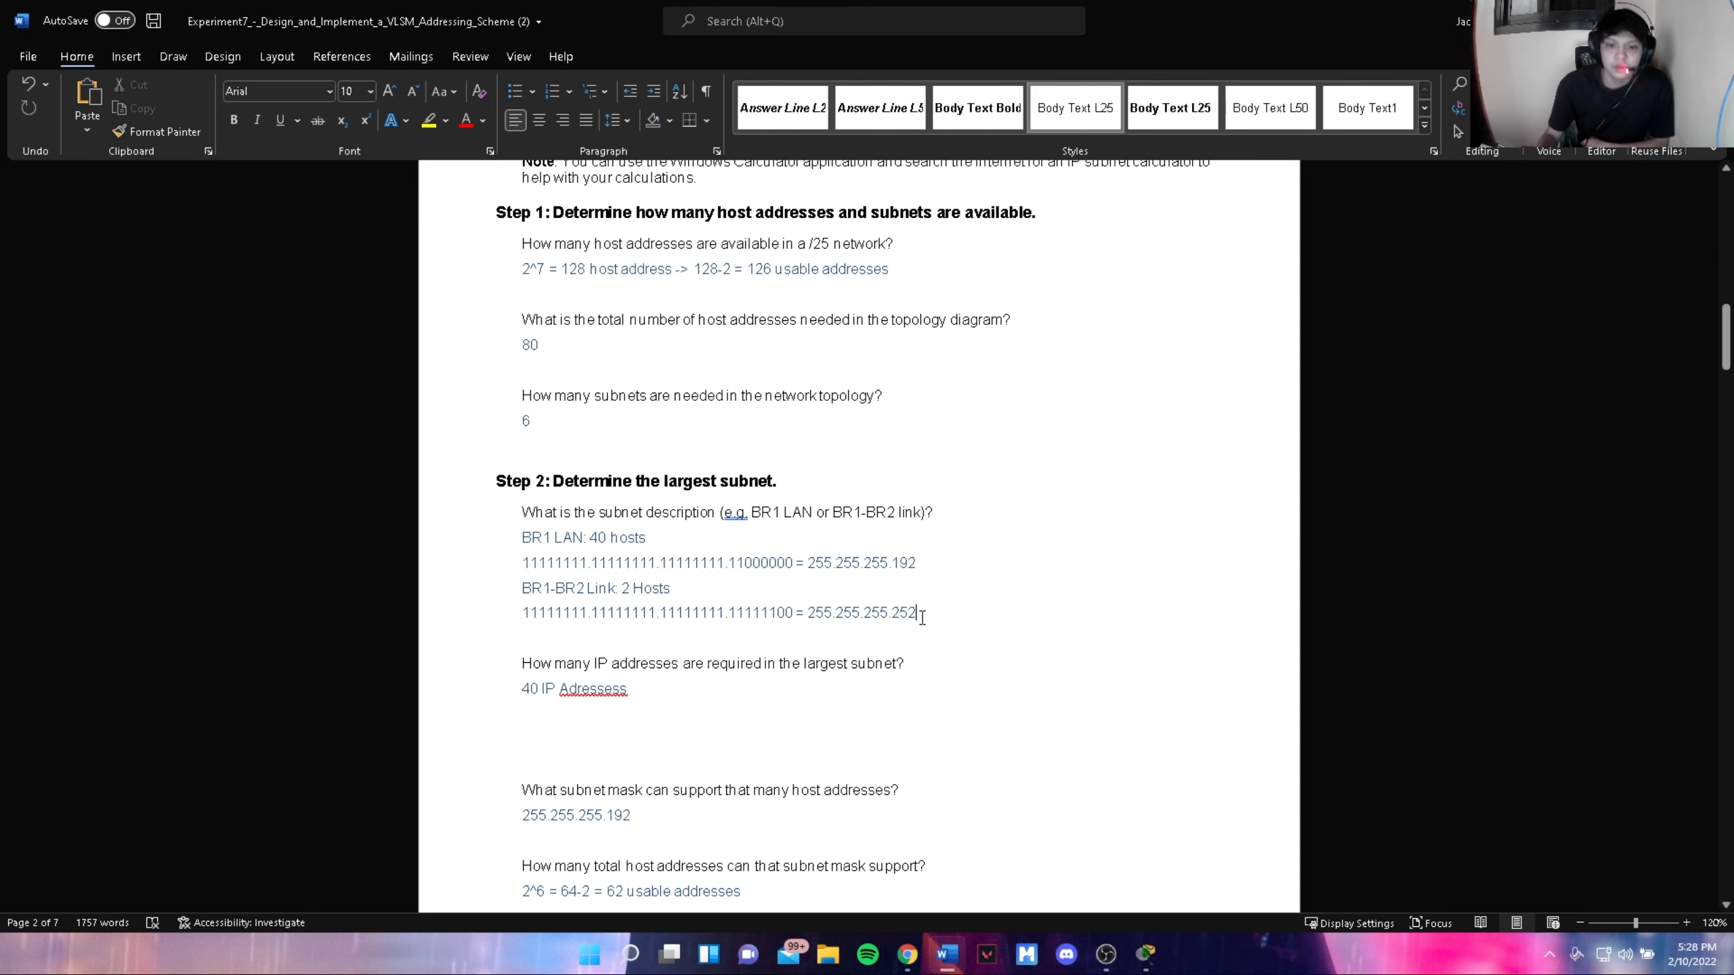
scroll(918, 611, "down", 2)
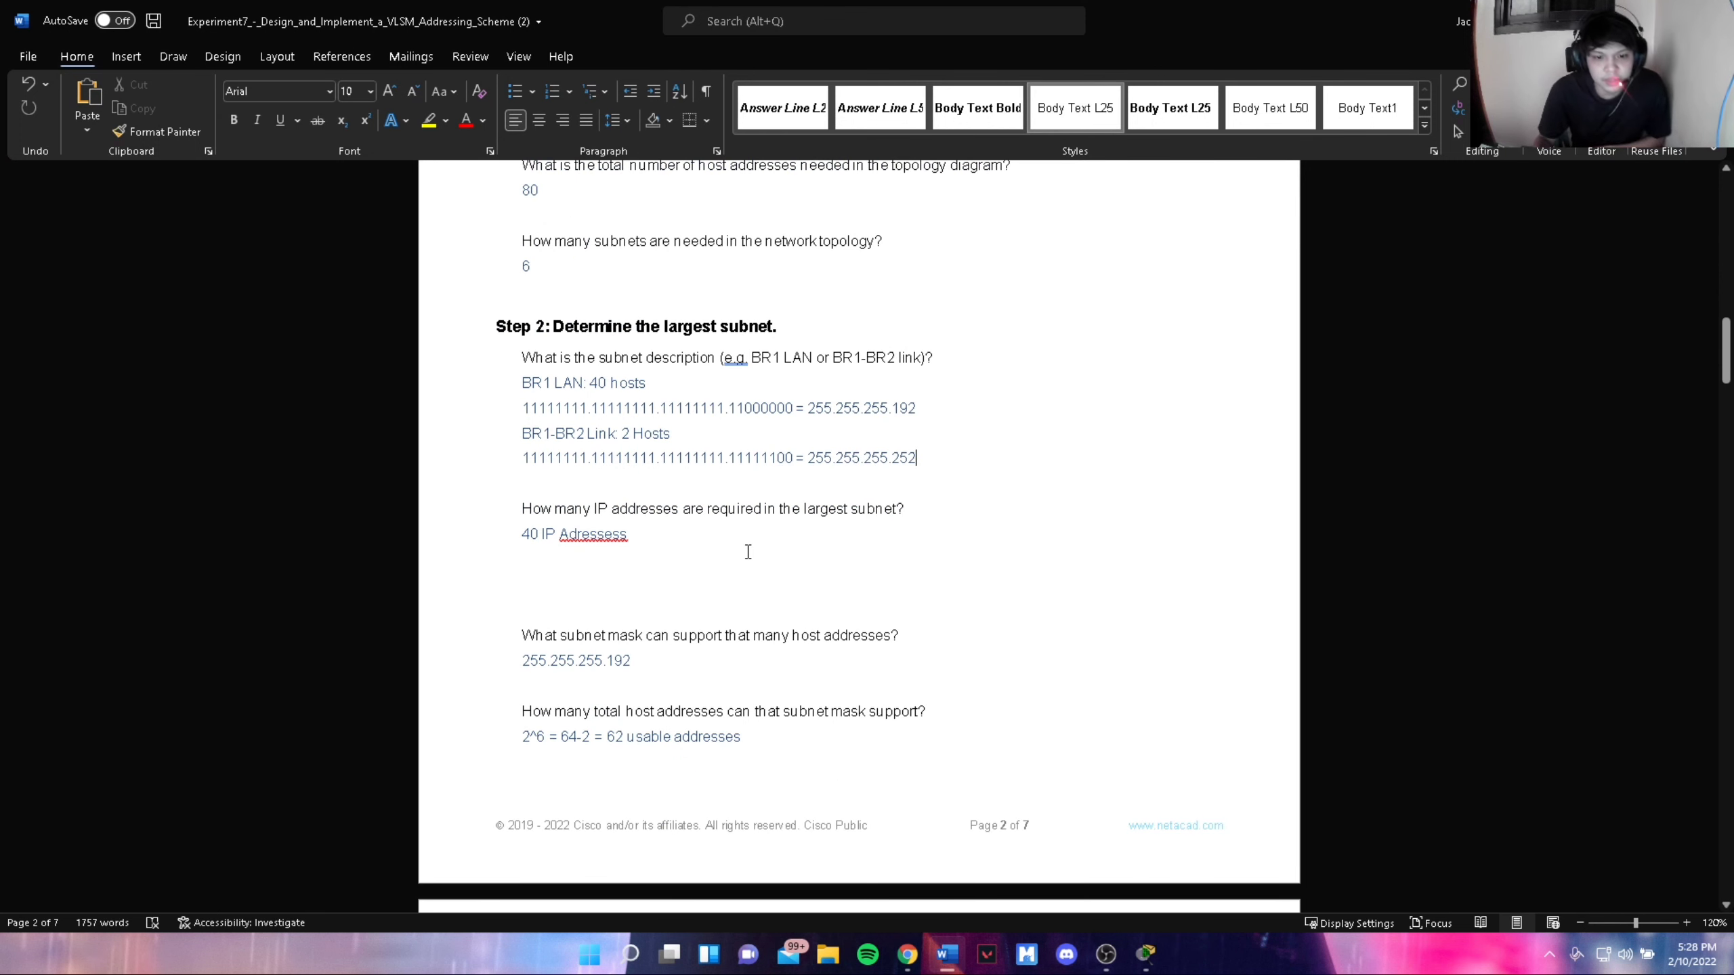
left_click_drag(646, 384, 607, 384)
left_click(689, 580)
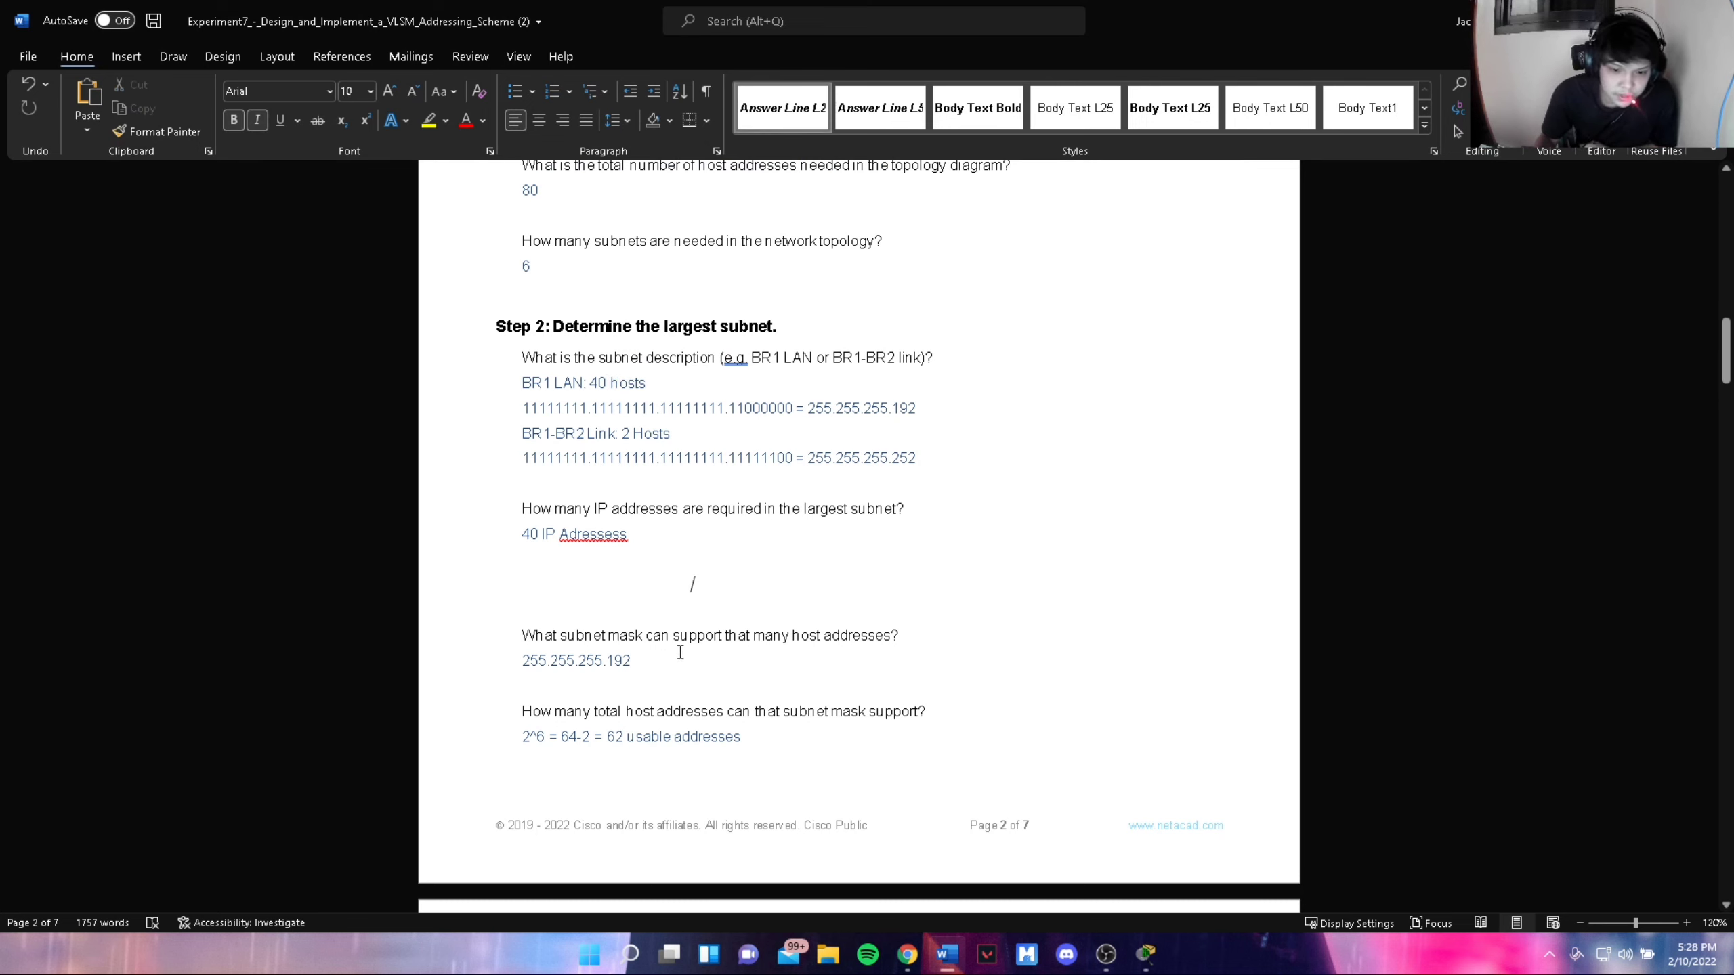
Check the largest subnet's mask and usable host calculation against the host bits of the BR1 LAN mask
scroll(647, 676, "down", 1)
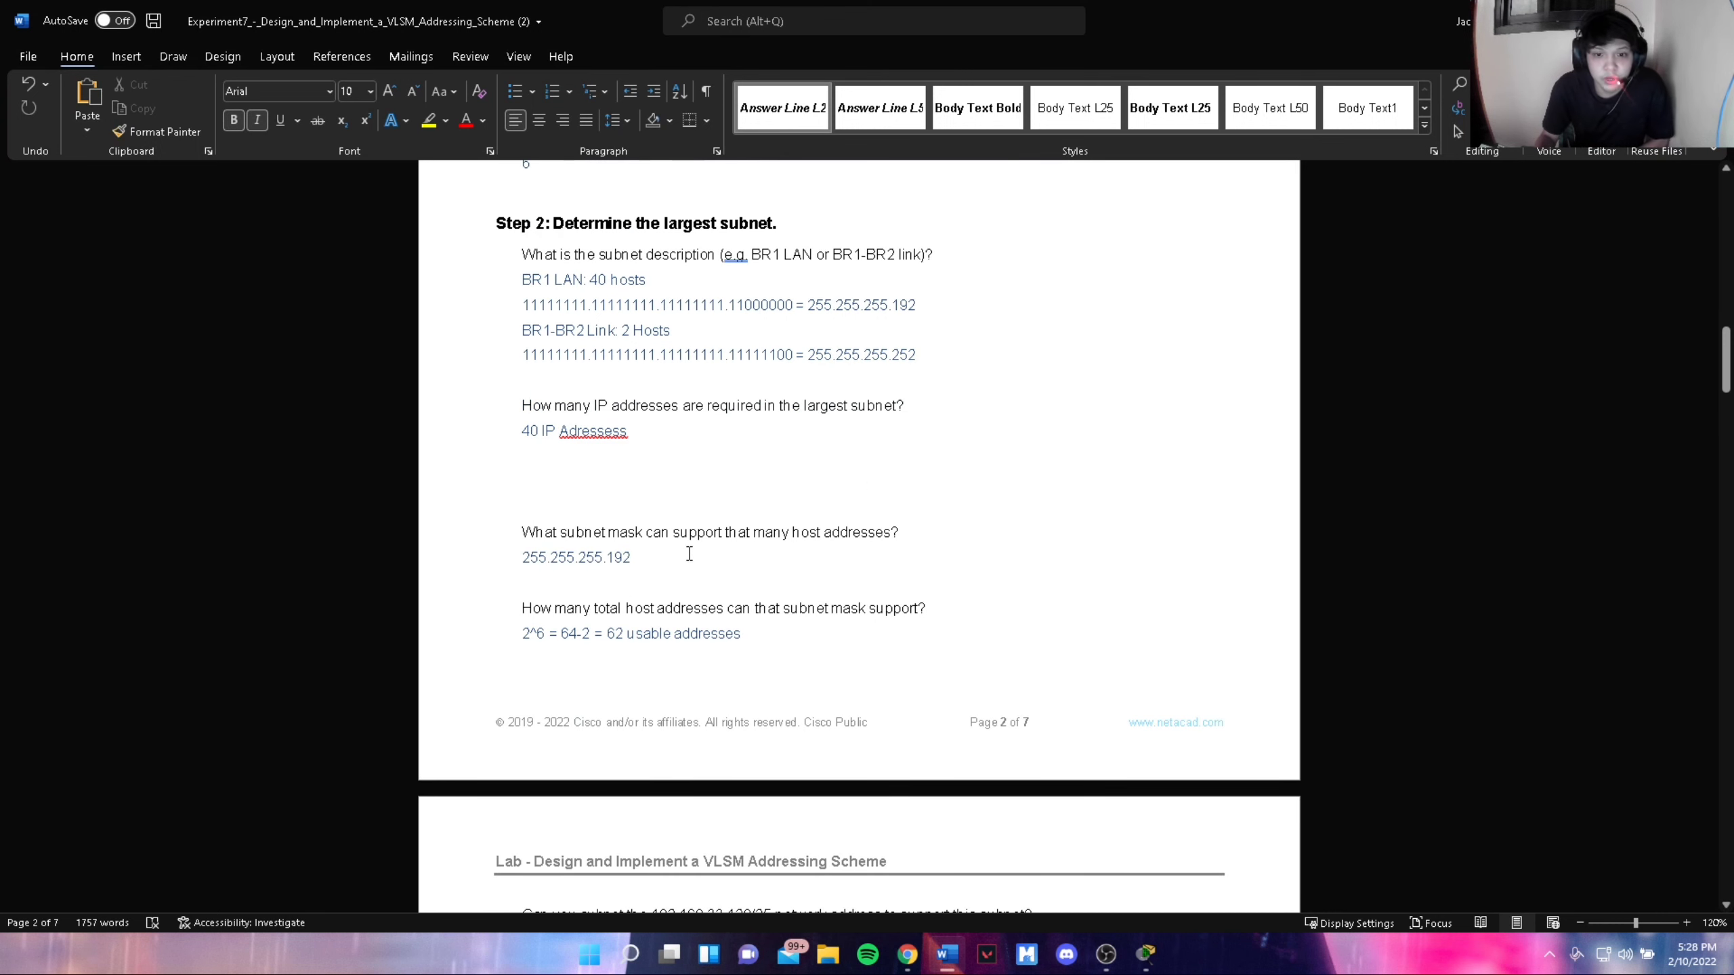
scroll(716, 555, "down", 1)
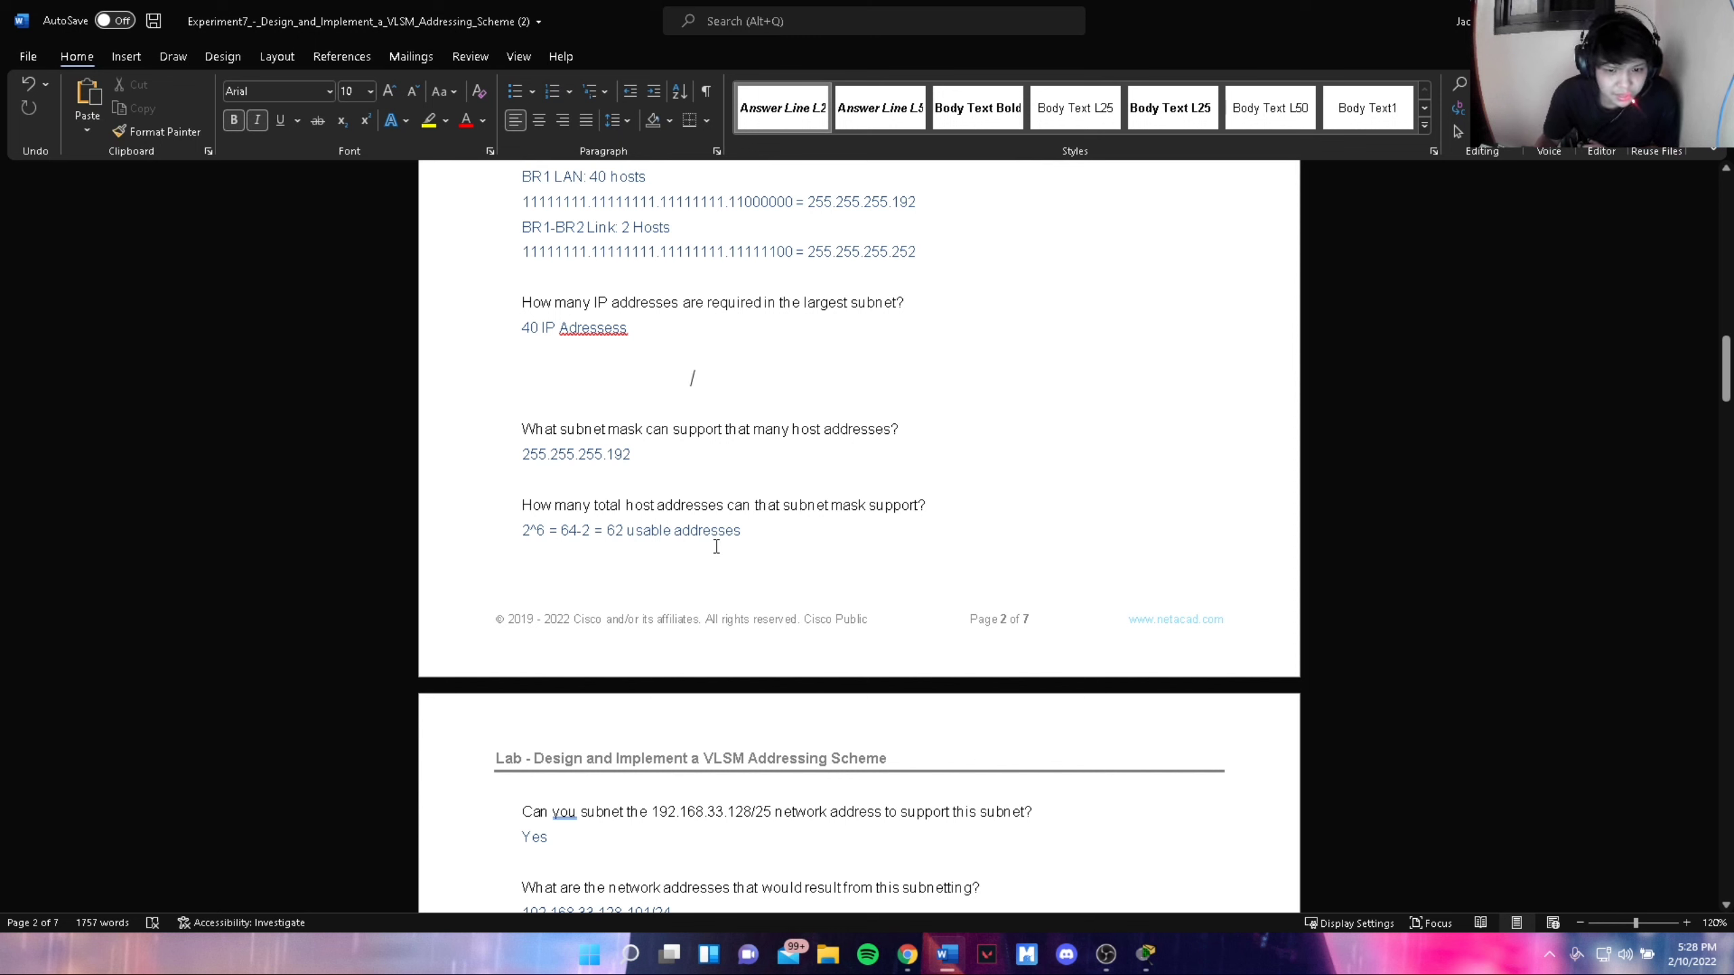
scroll(717, 544, "up", 2)
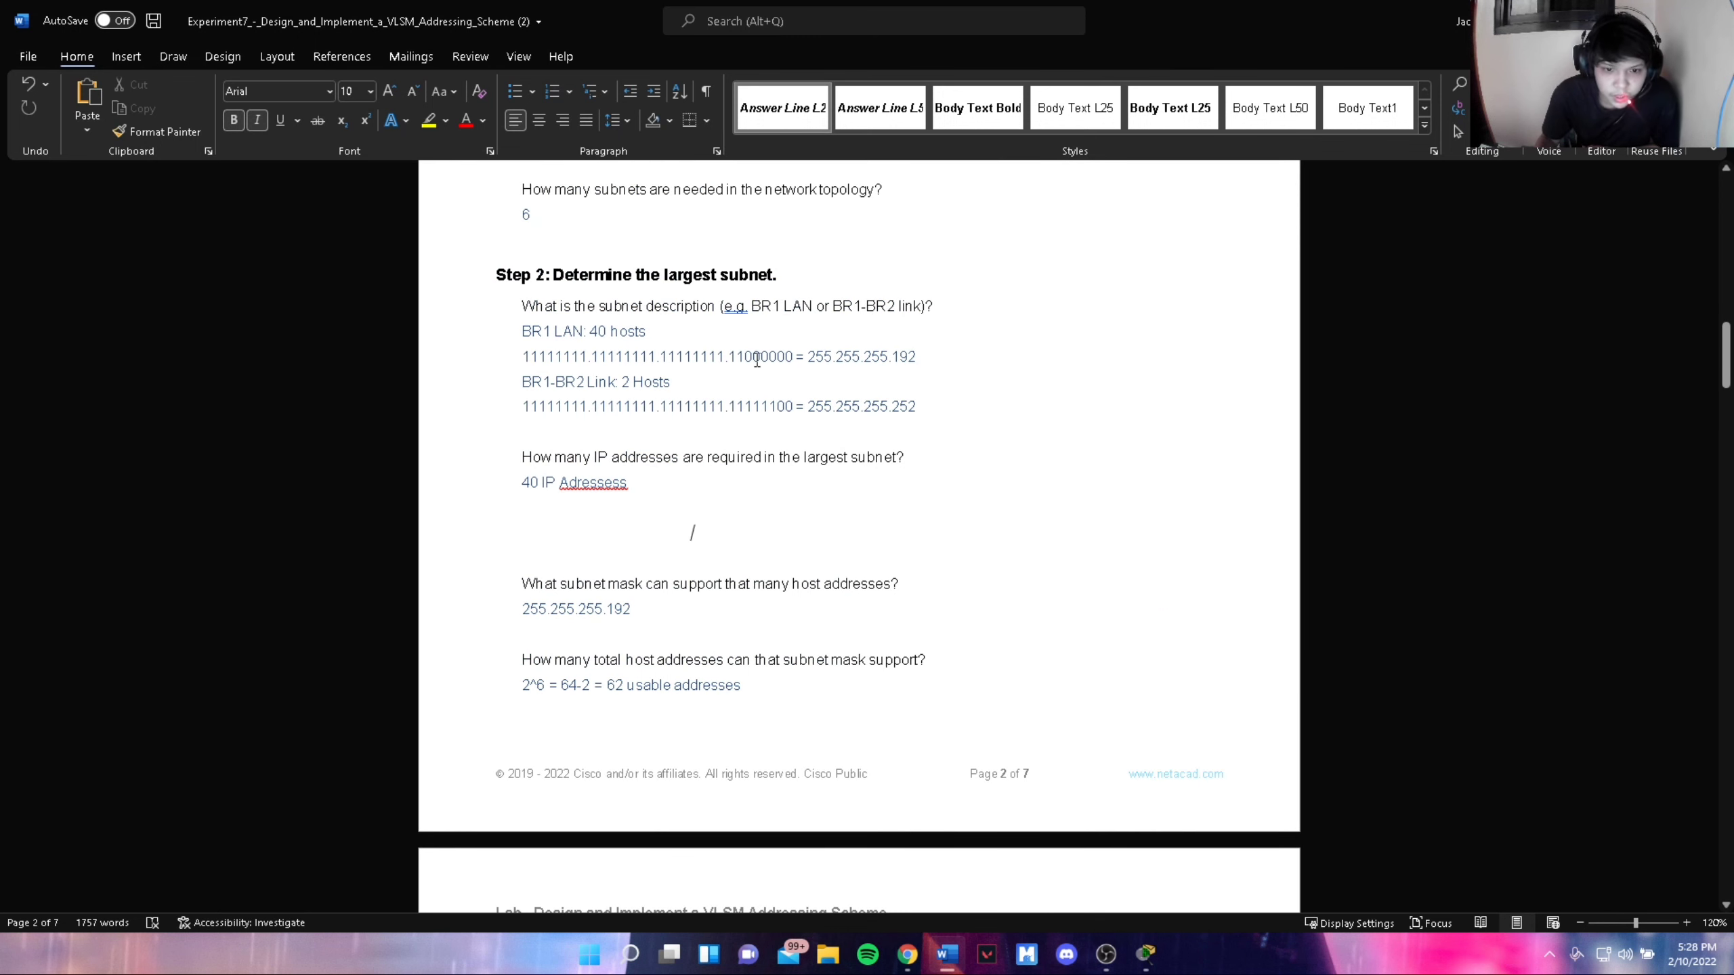
left_click_drag(744, 356, 794, 359)
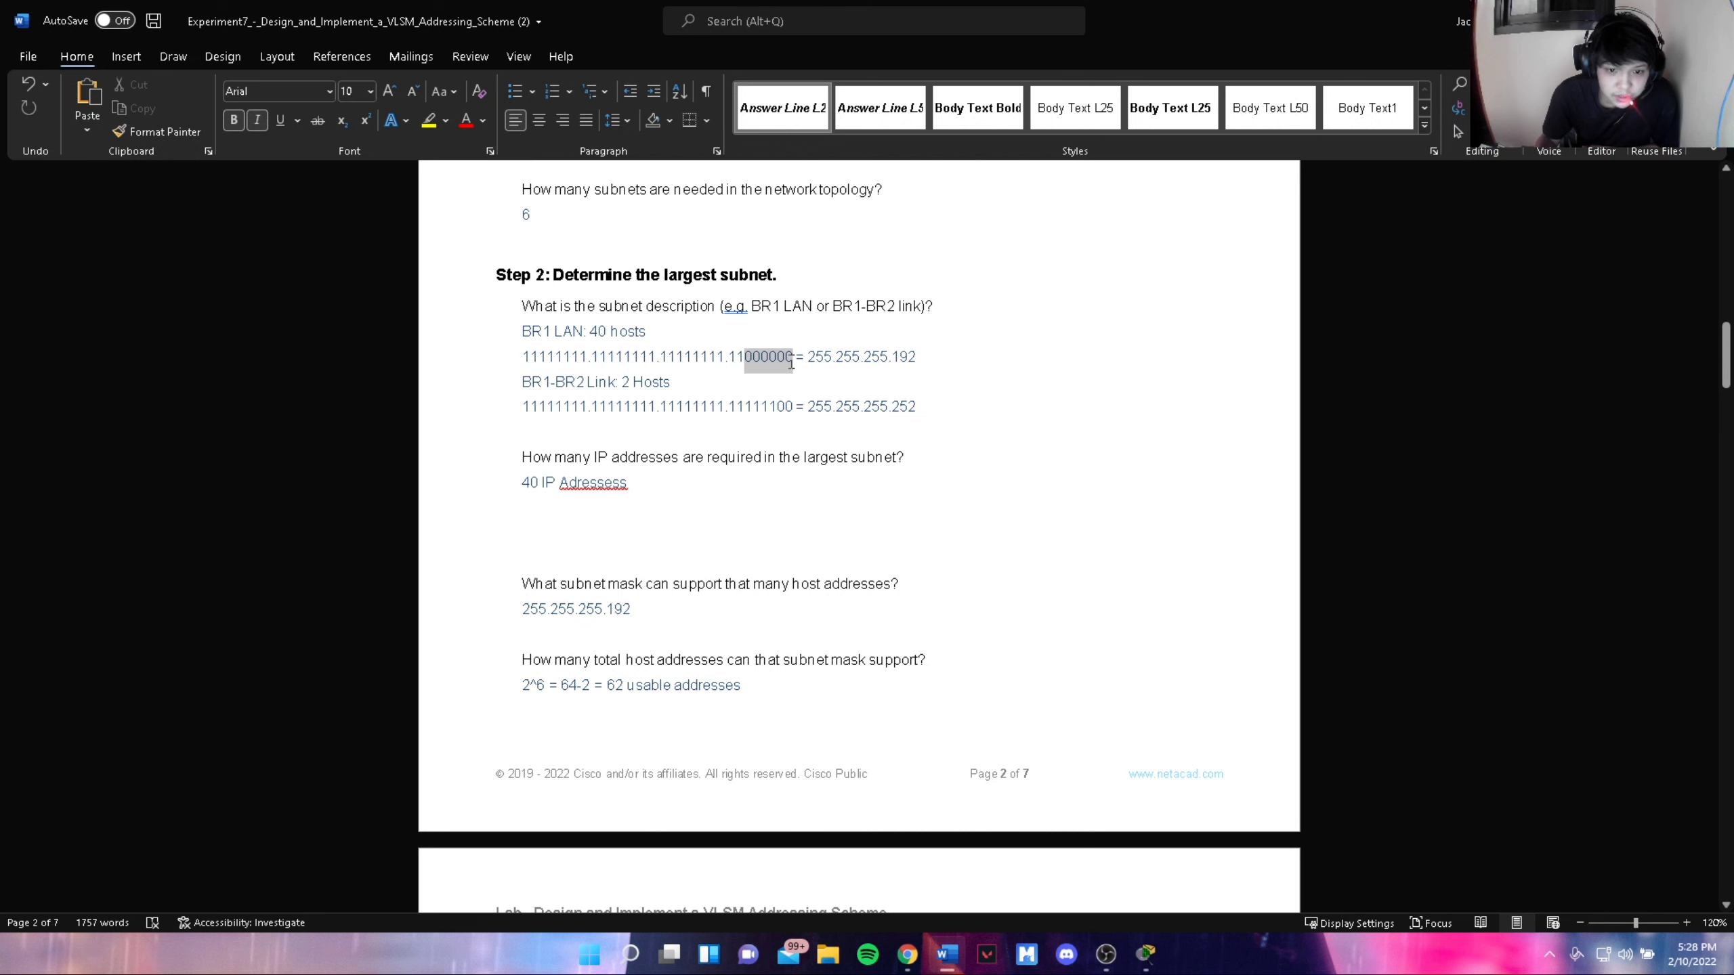
left_click(651, 617)
scroll(548, 663, "down", 2)
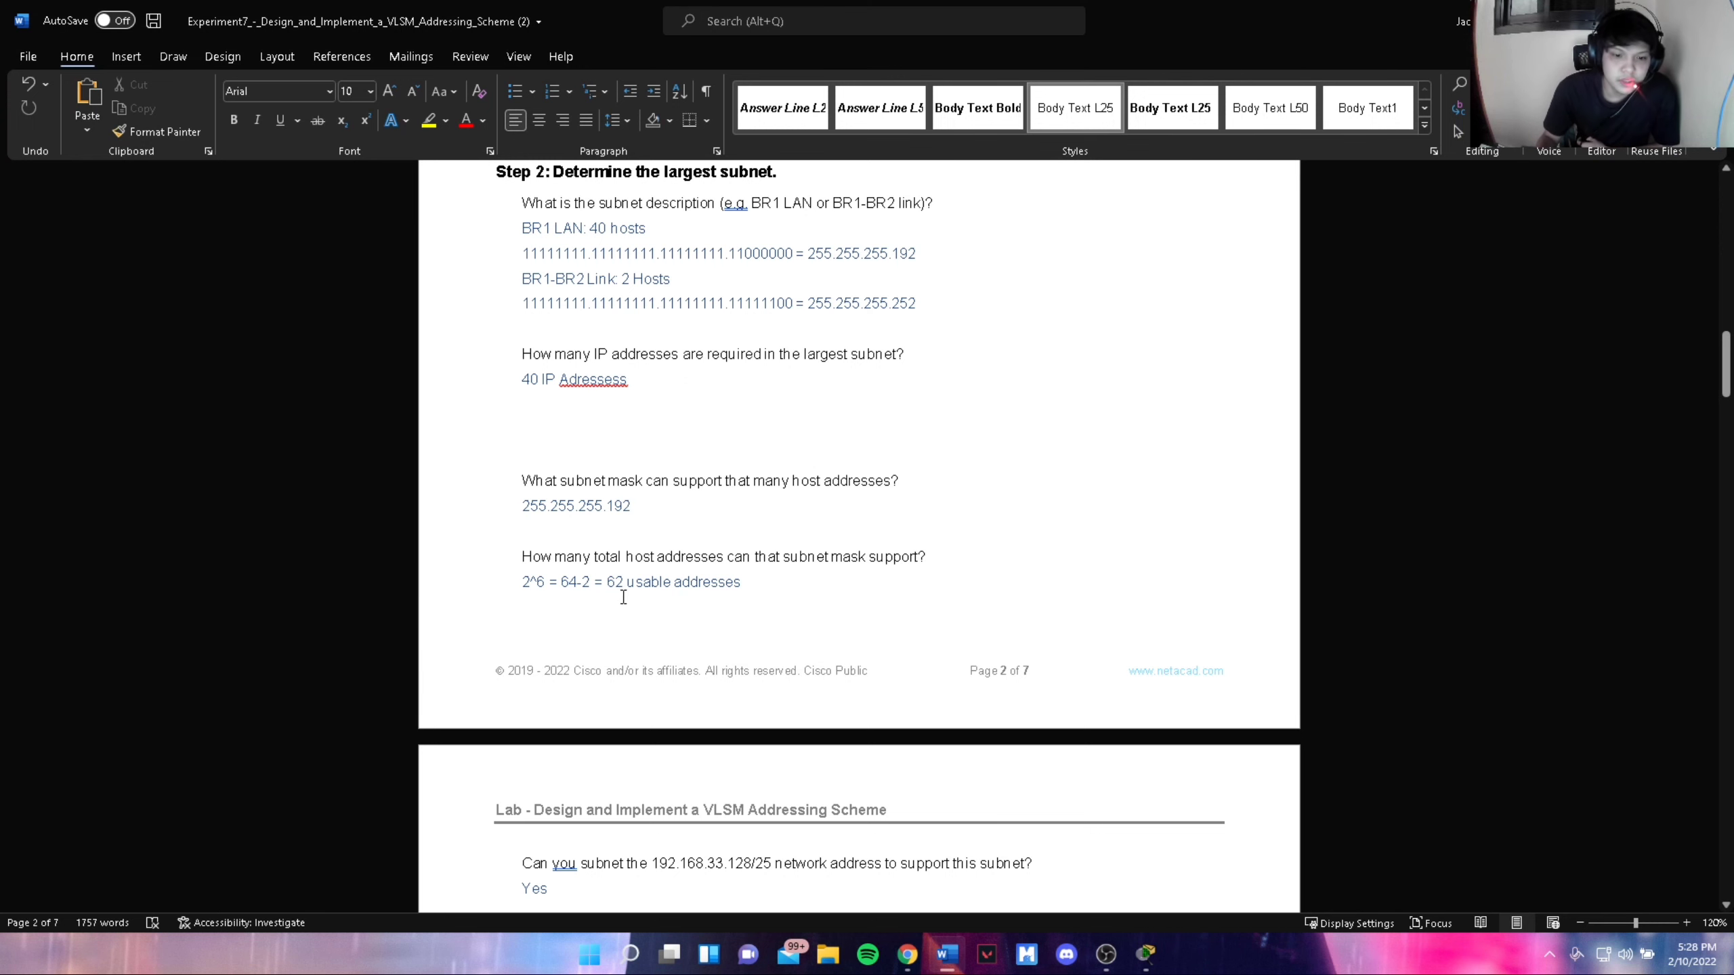
Review the Step 2 answers on the network addresses resulting from subnetting 192.168.33.128/25
scroll(631, 605, "down", 2)
scroll(644, 525, "down", 5)
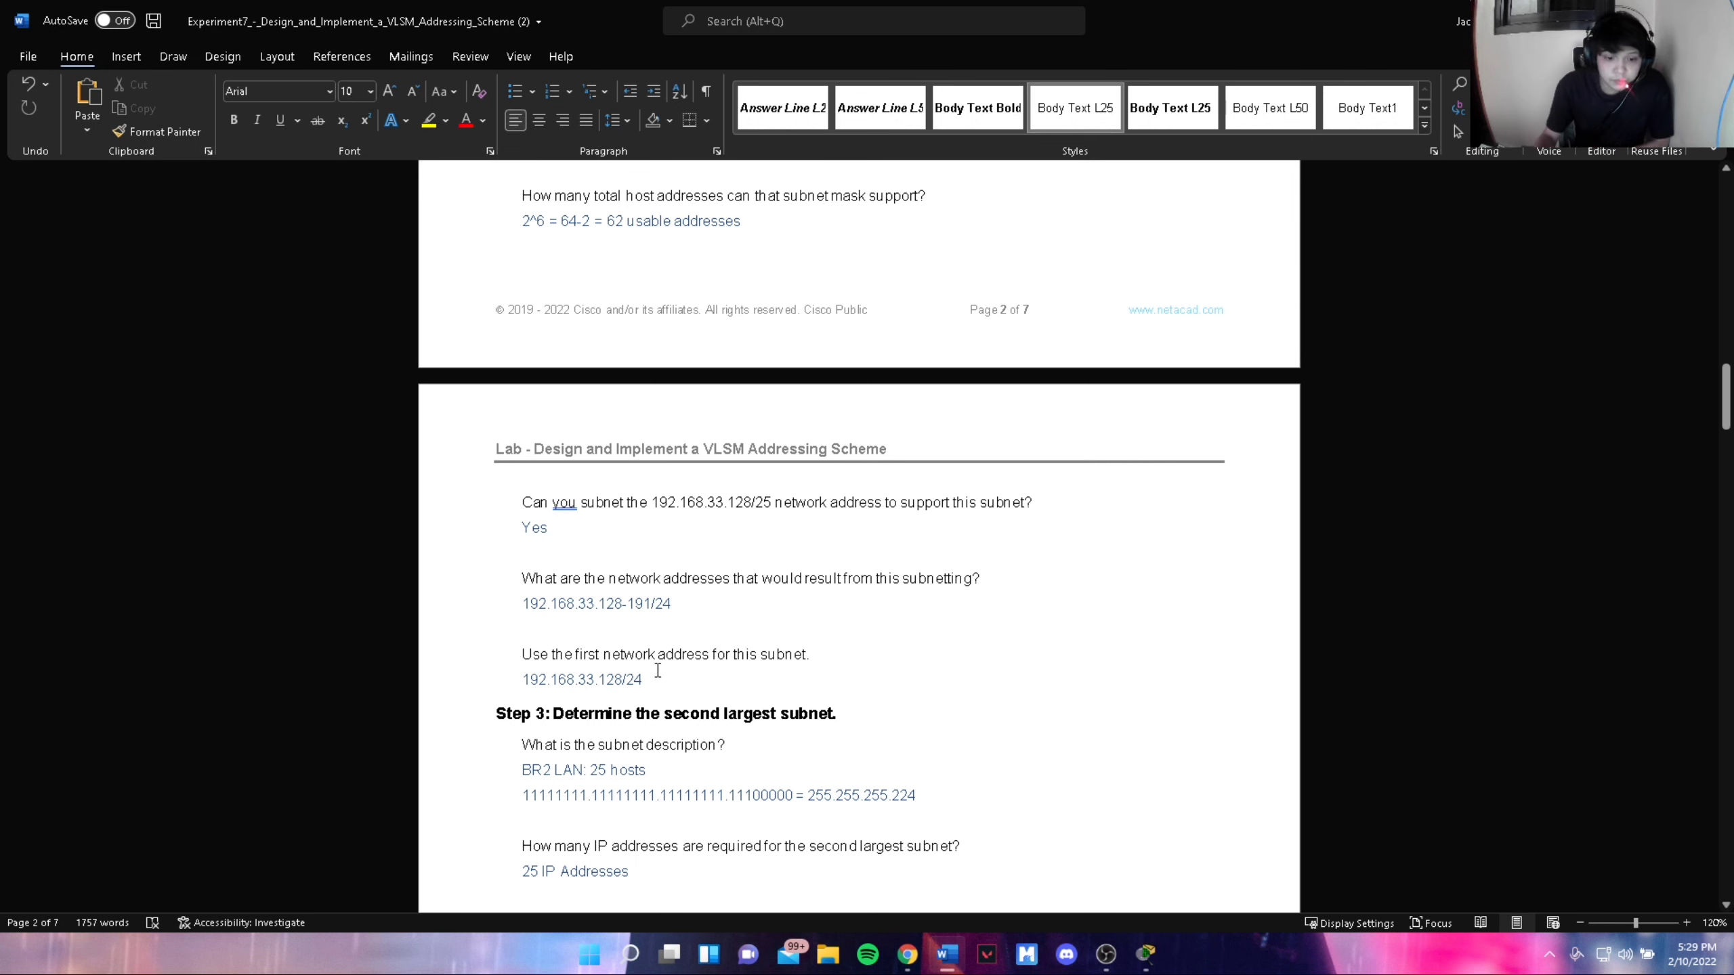
scroll(652, 669, "down", 1)
Examine the Step 3 BR2 LAN description, its binary mask's network bits and the supporting subnet mask answer
scroll(652, 667, "down", 2)
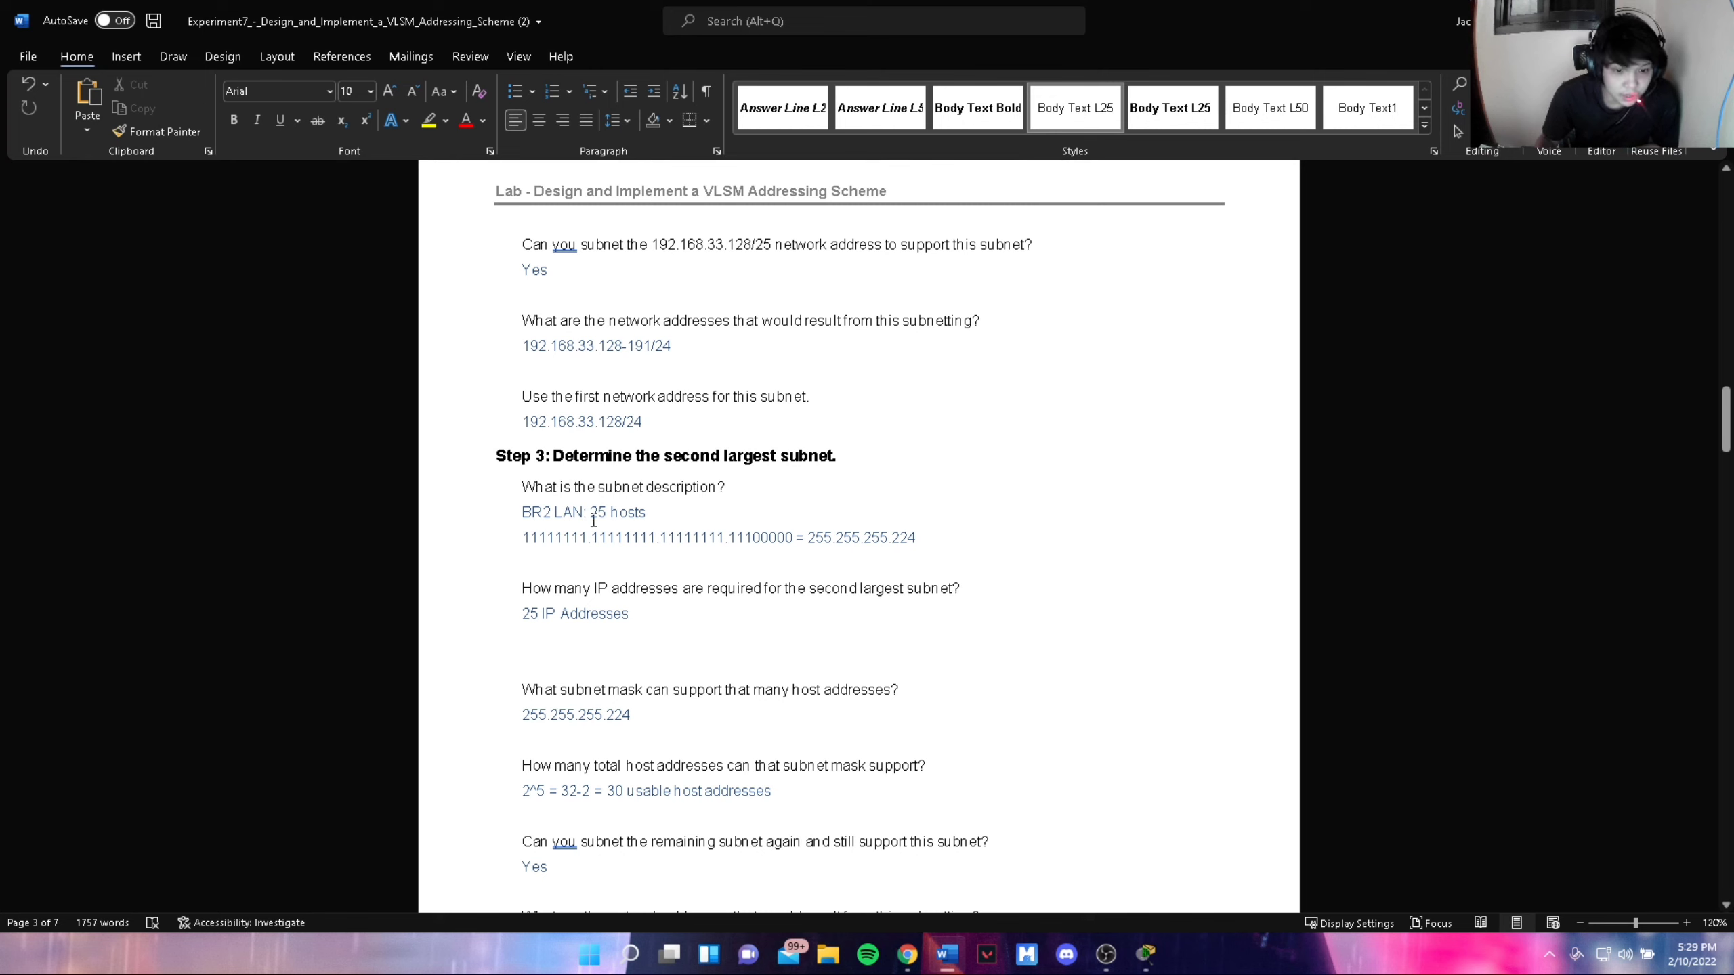
left_click_drag(727, 540, 751, 544)
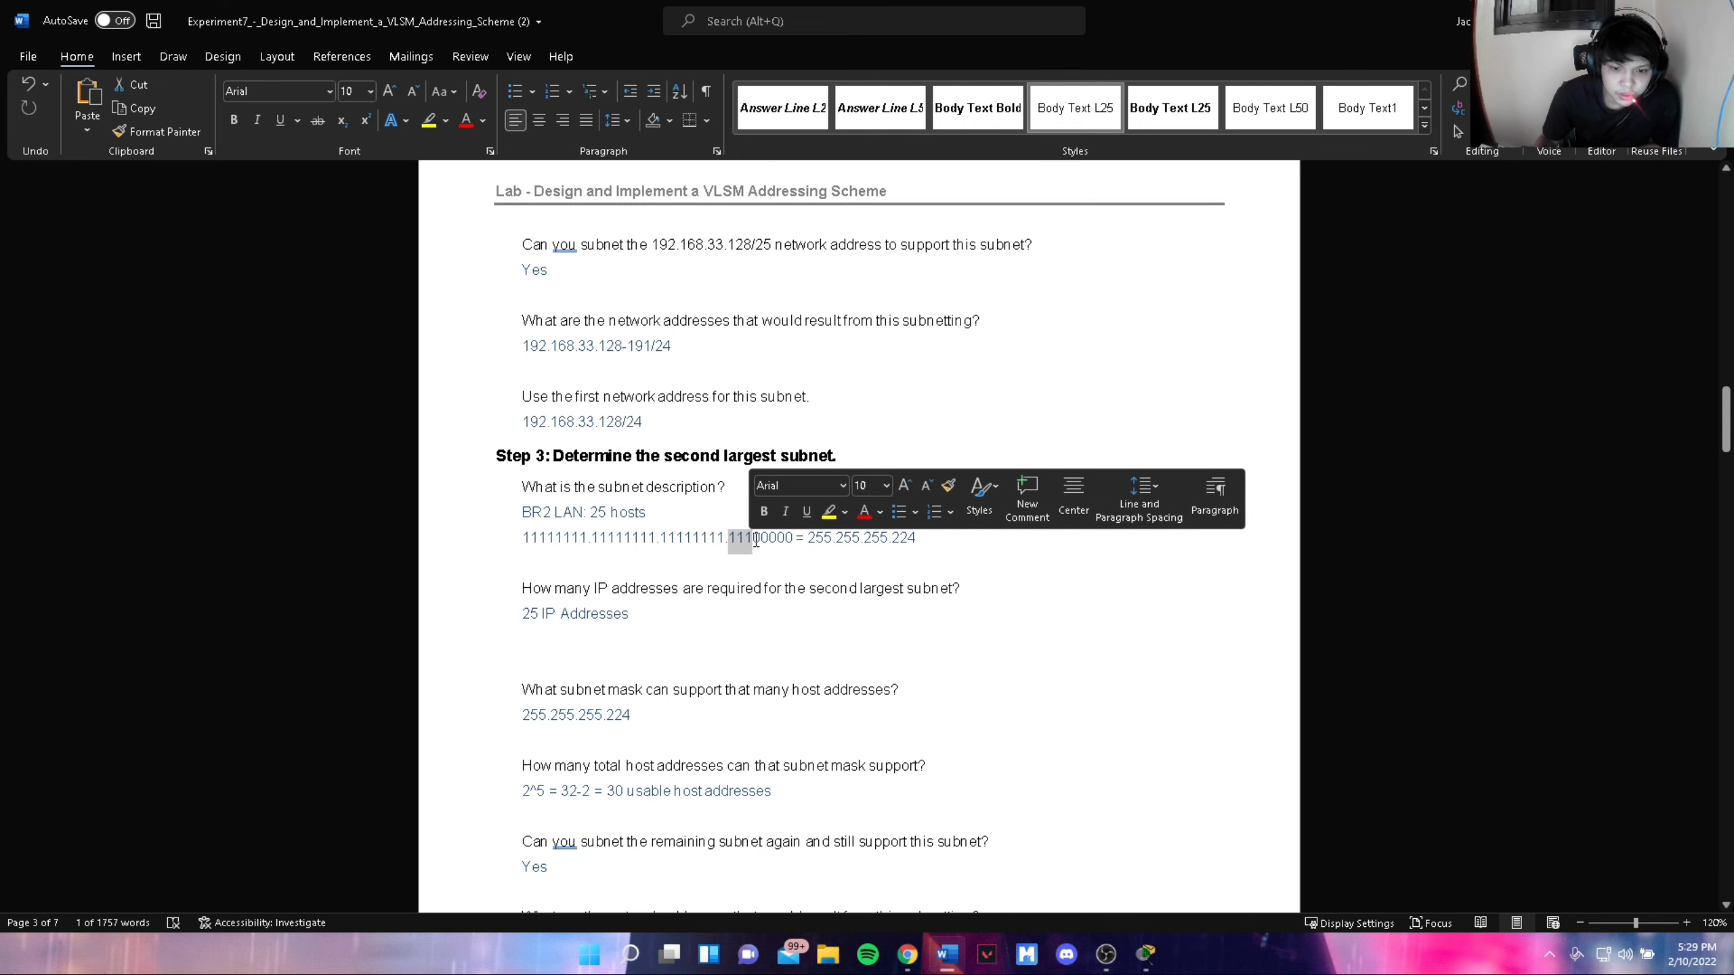
left_click(795, 551)
scroll(709, 547, "down", 2)
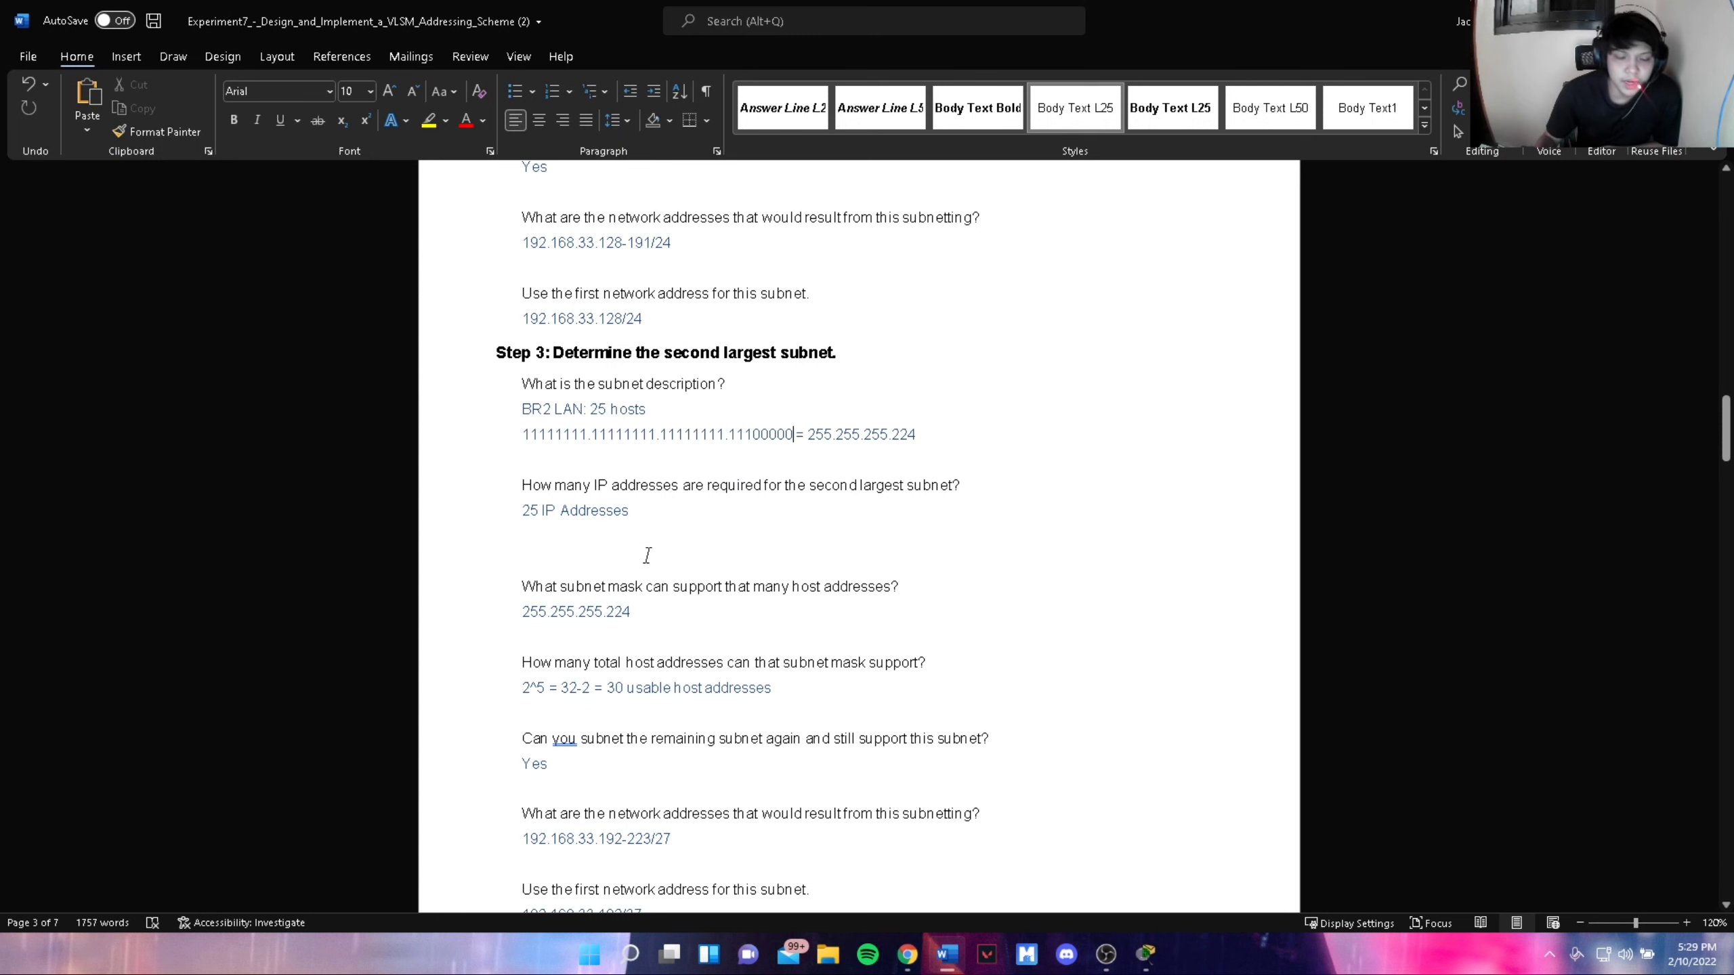
scroll(662, 546, "down", 2)
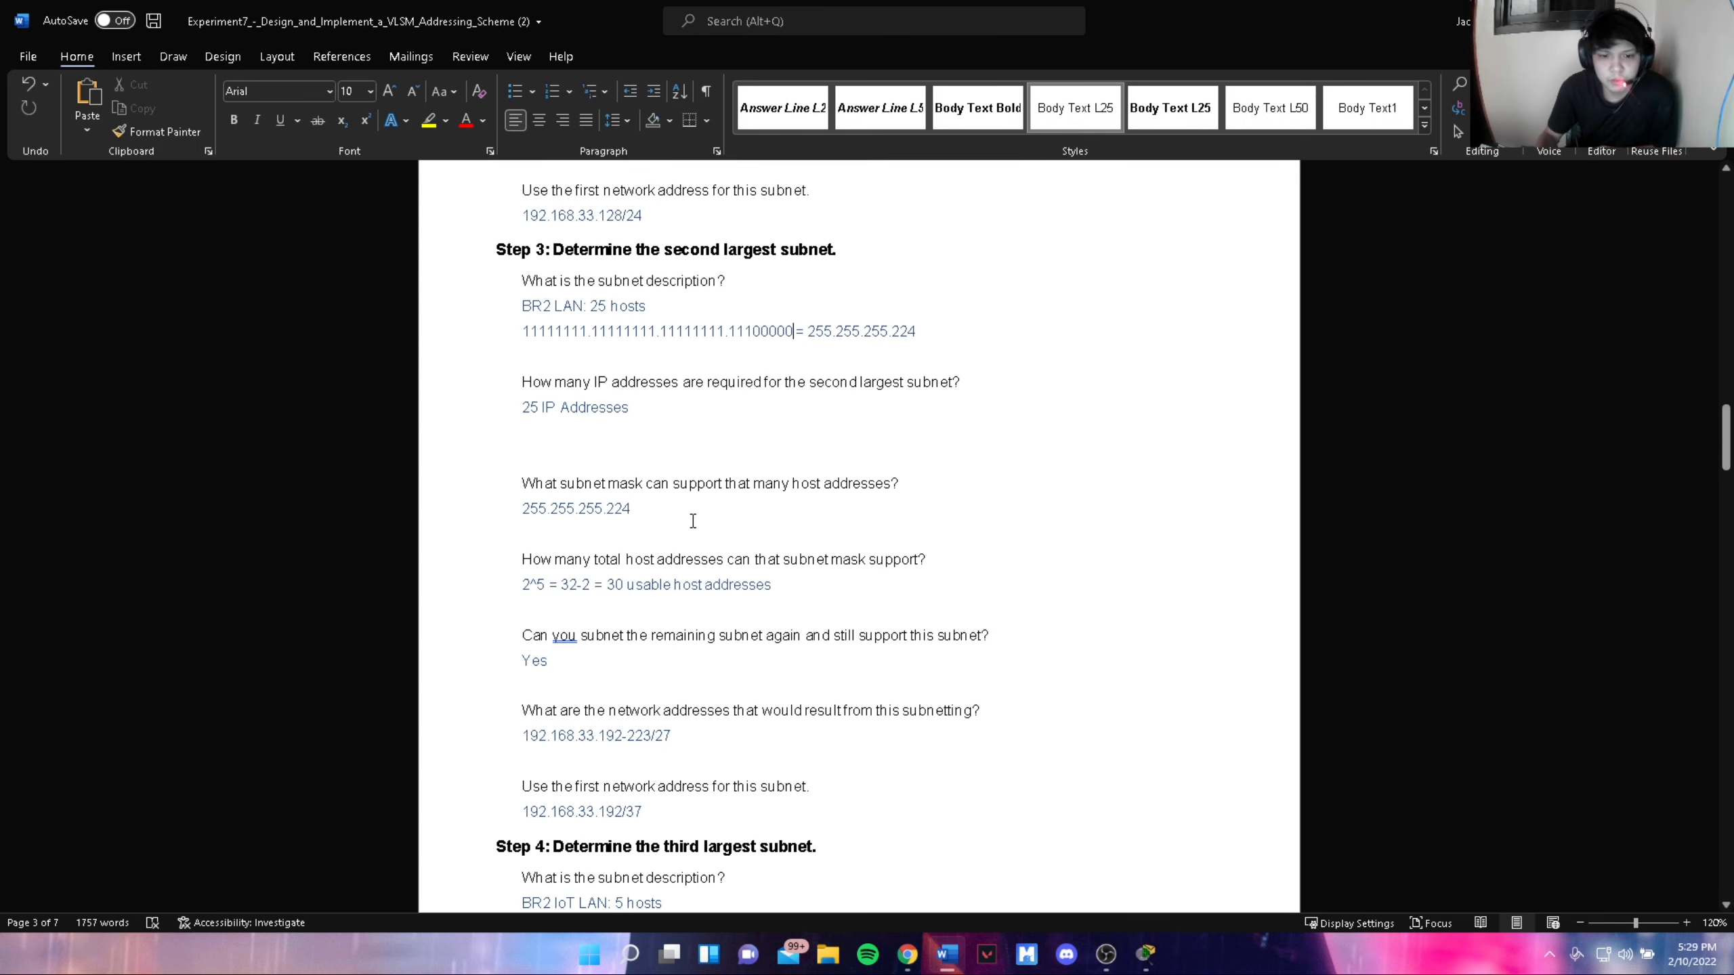
left_click_drag(605, 525, 522, 511)
left_click(522, 515)
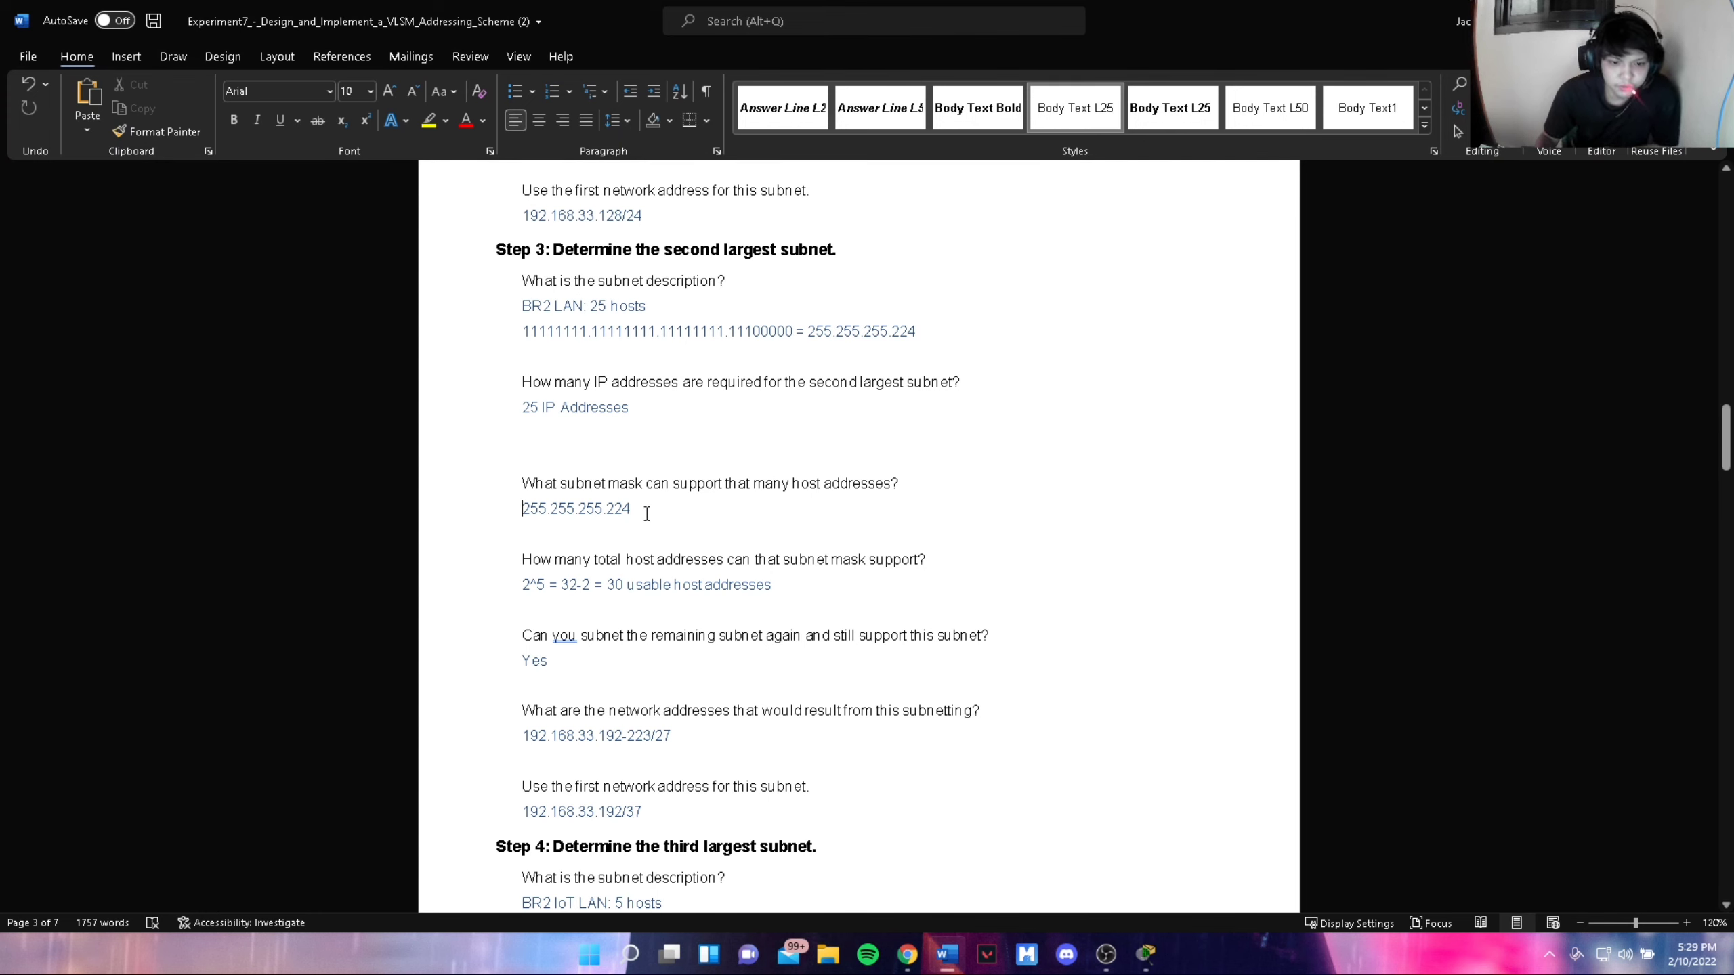
Check the BR2 LAN mask's host bits against the usable host calculation and review the resulting network addresses
scroll(699, 541, "down", 1)
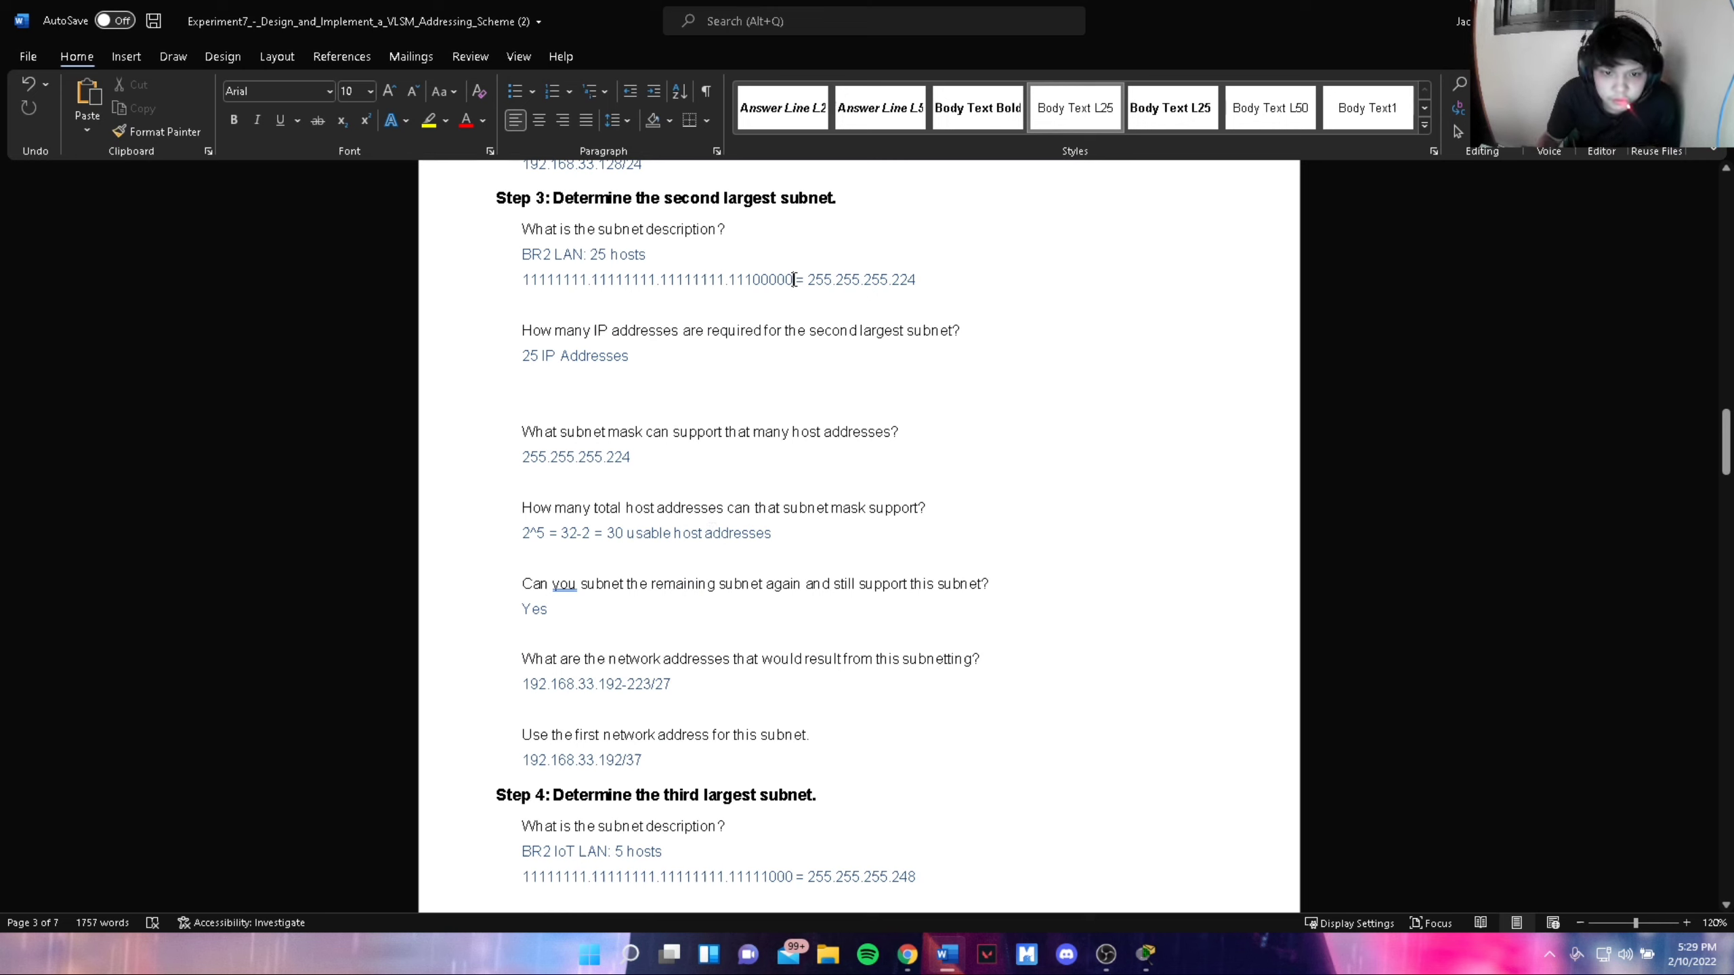
left_click_drag(793, 280, 754, 281)
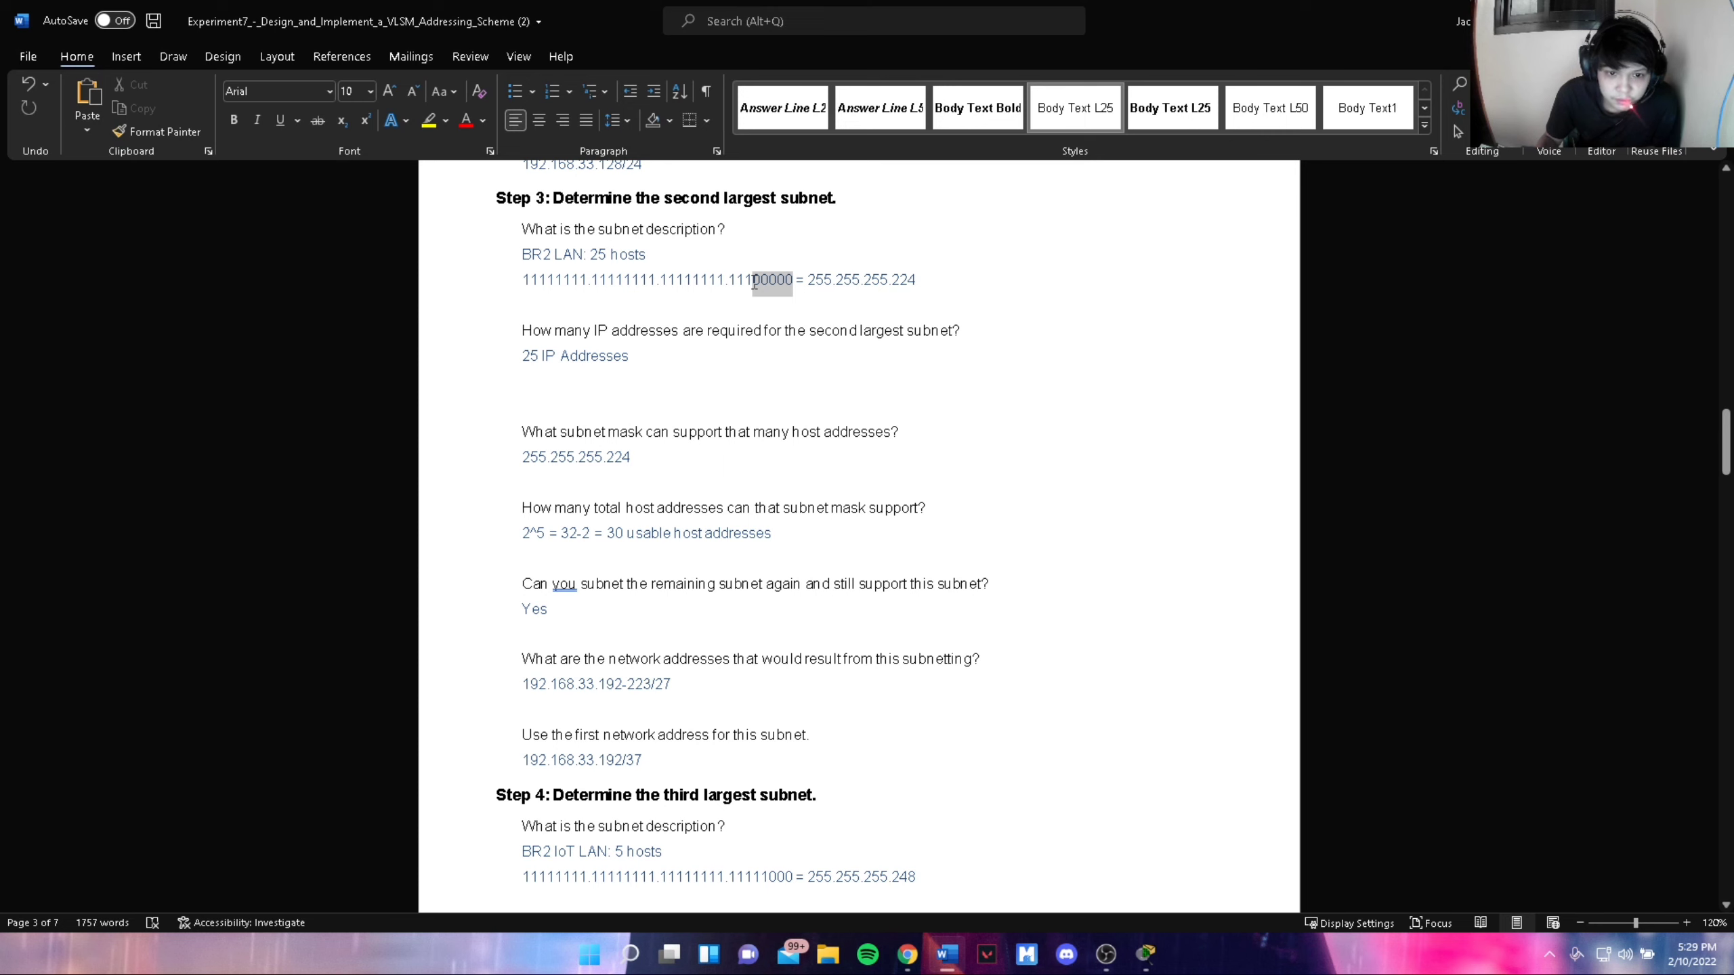
left_click(750, 408)
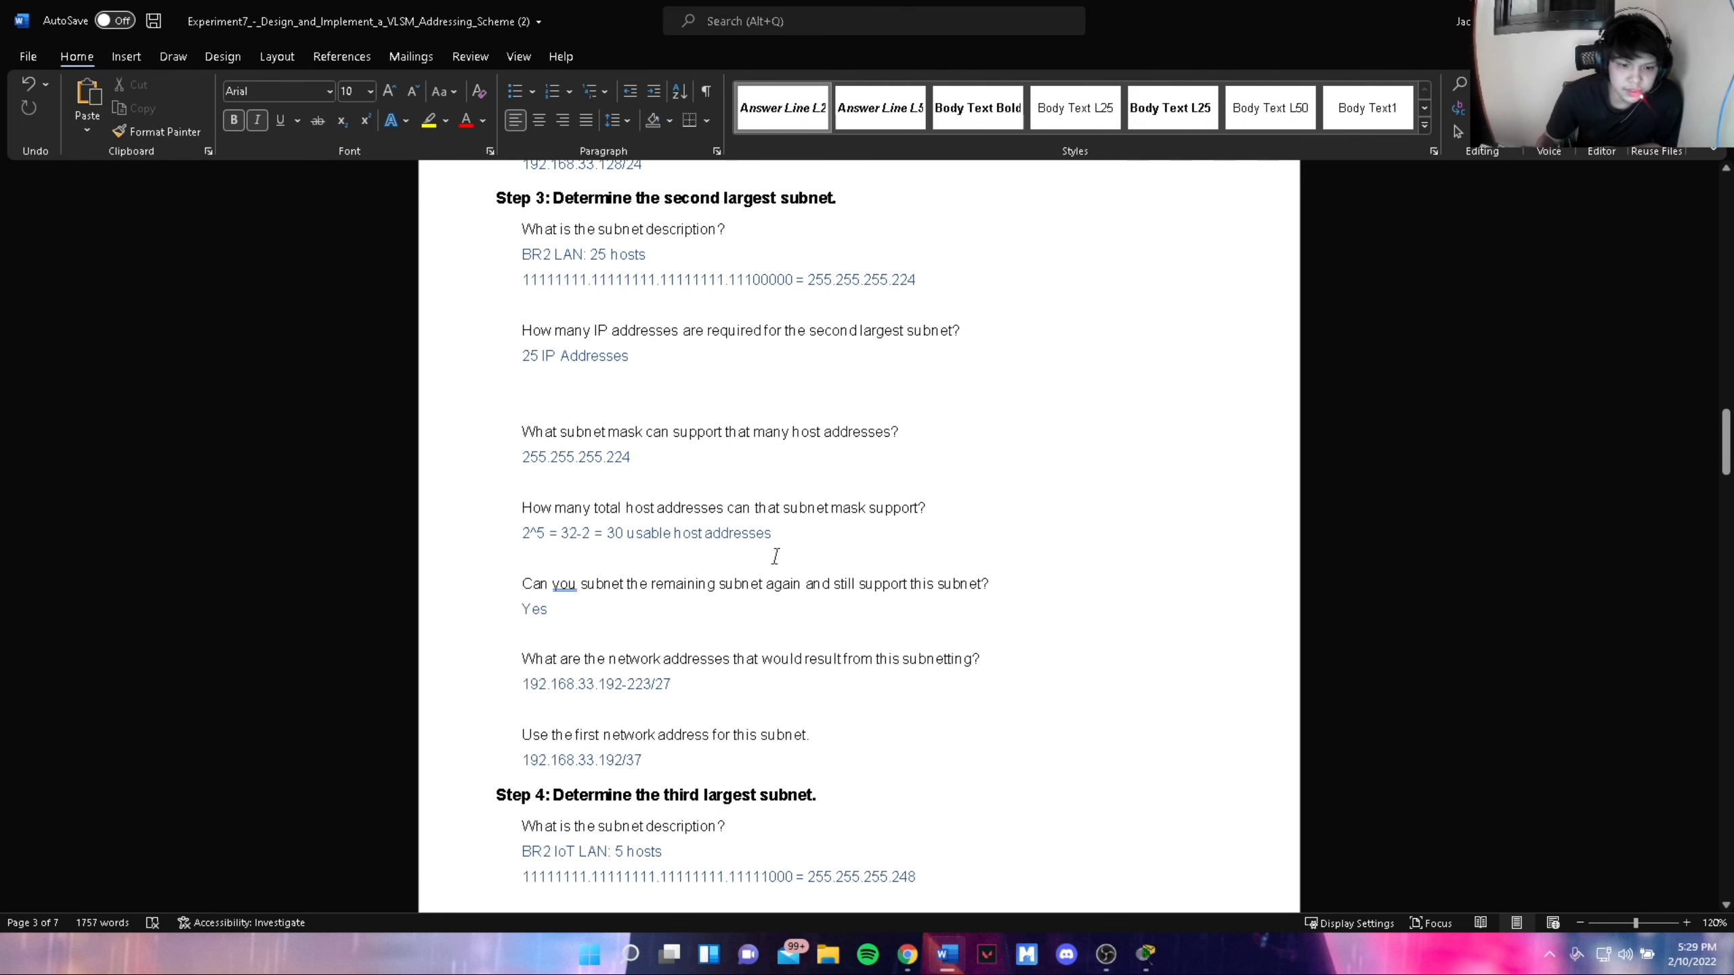
scroll(771, 554, "down", 1)
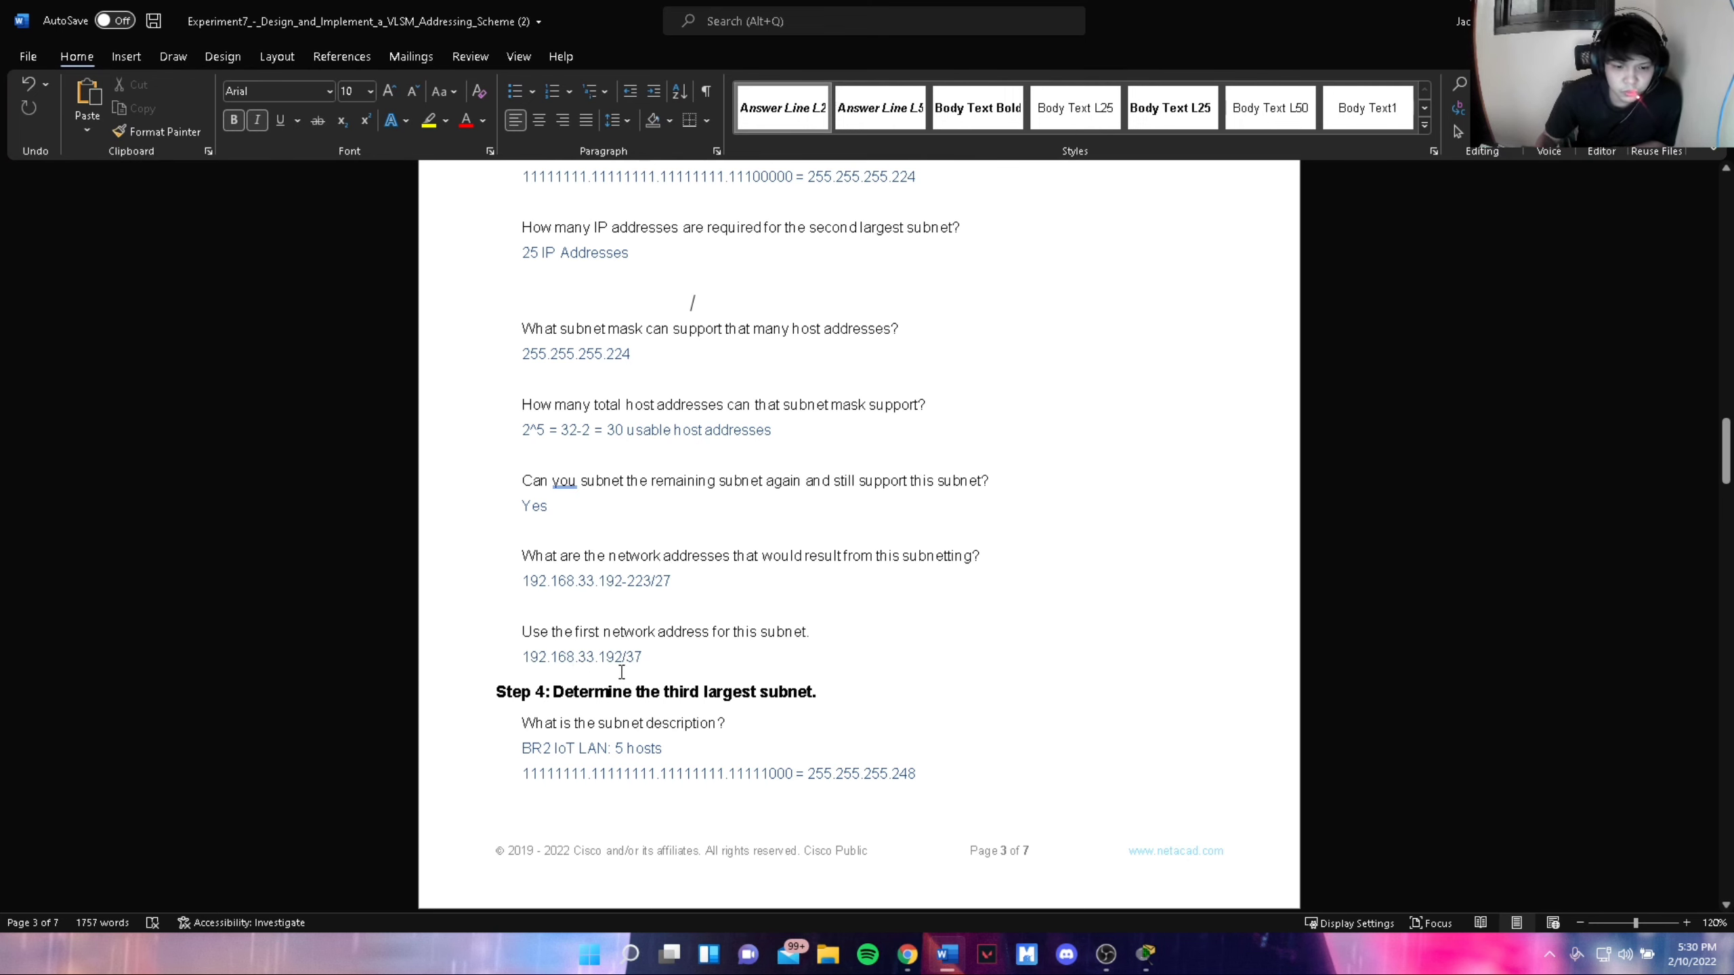
Examine the Step 4 BR2 IoT LAN description and the network bits in the last octet of its binary mask
scroll(721, 598, "down", 1)
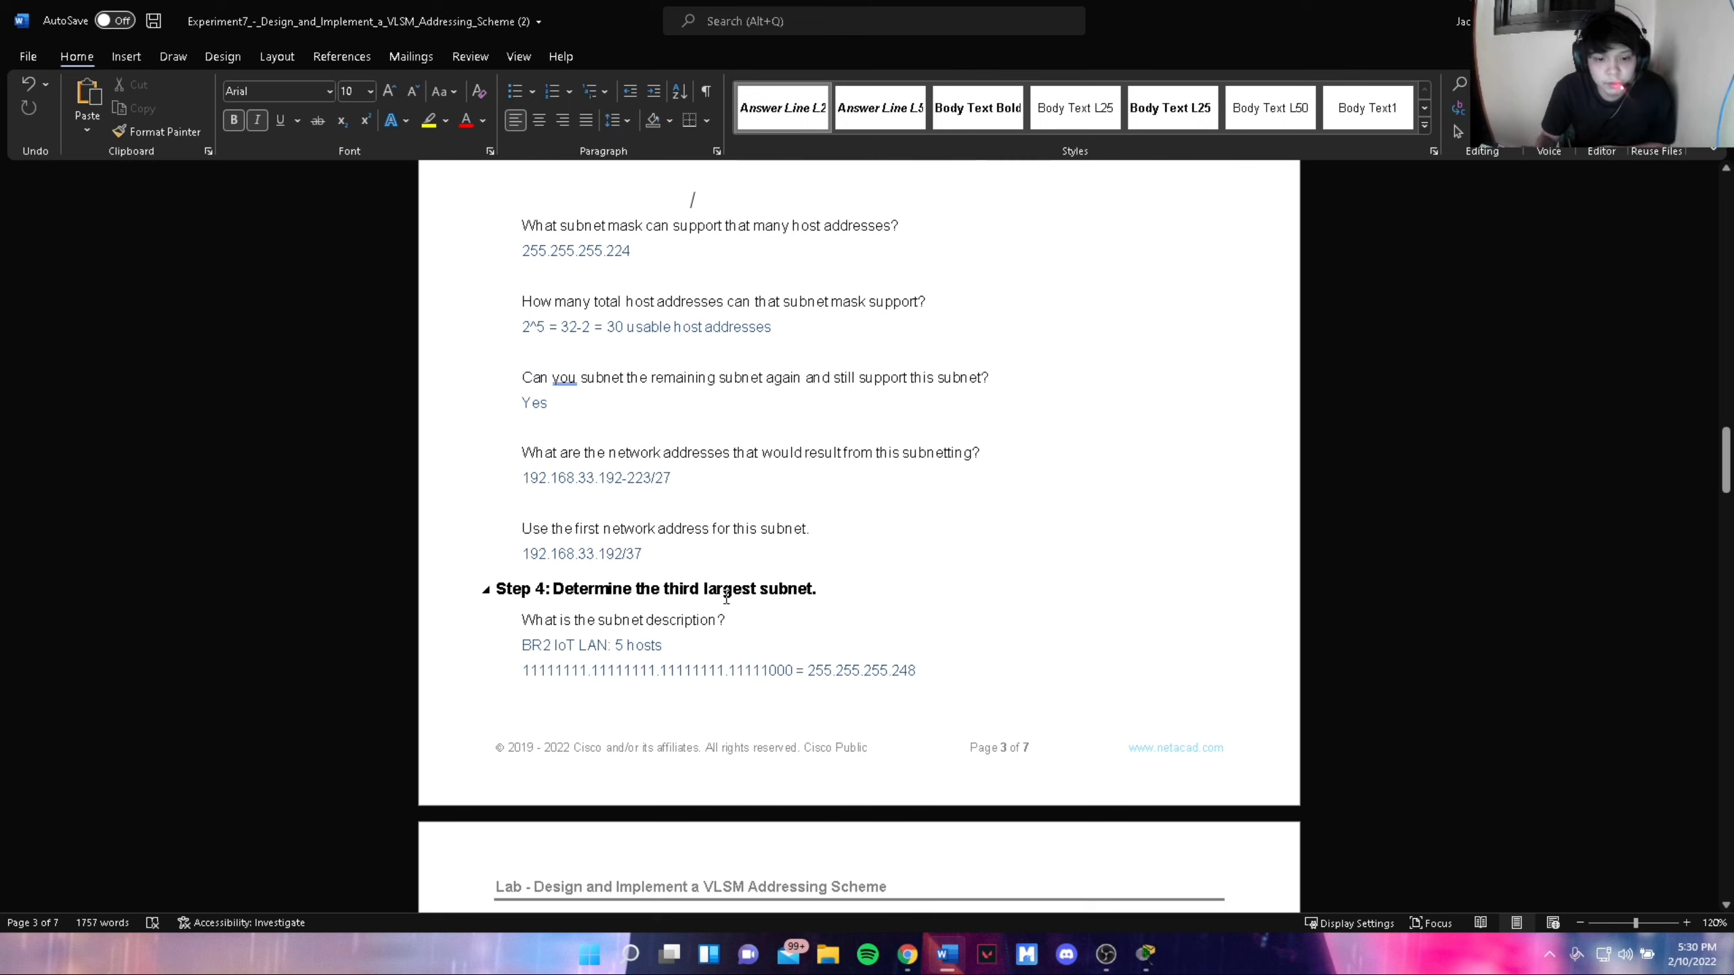
scroll(726, 598, "down", 1)
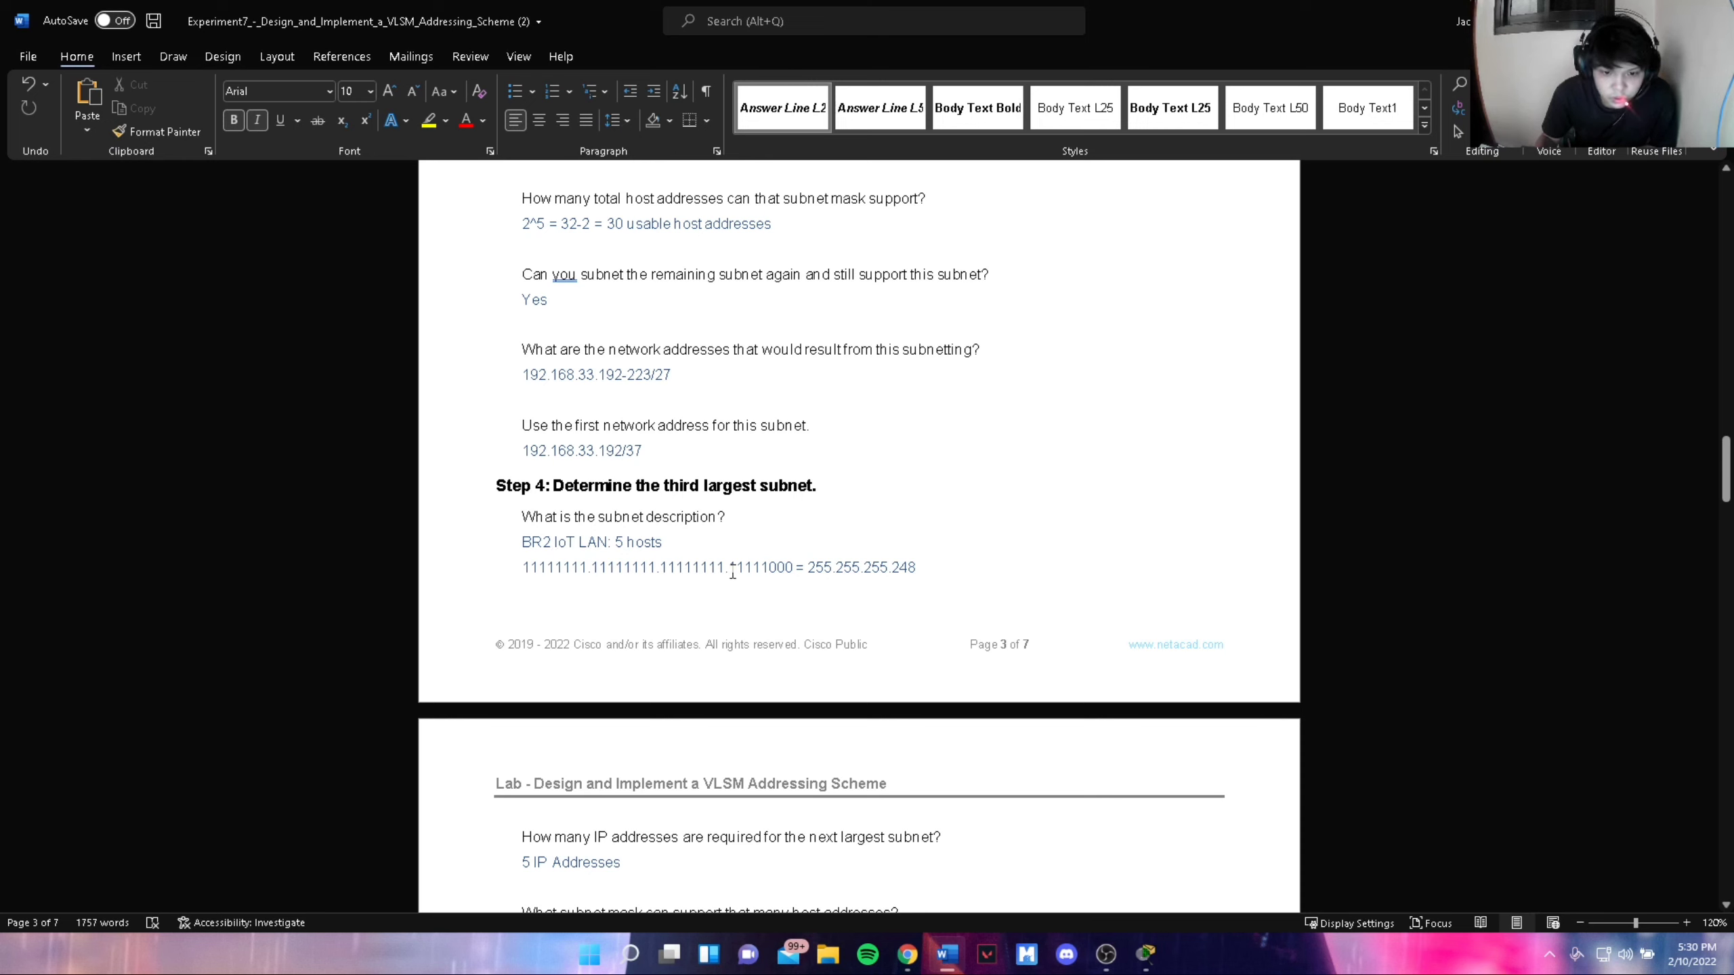
left_click_drag(728, 572, 769, 573)
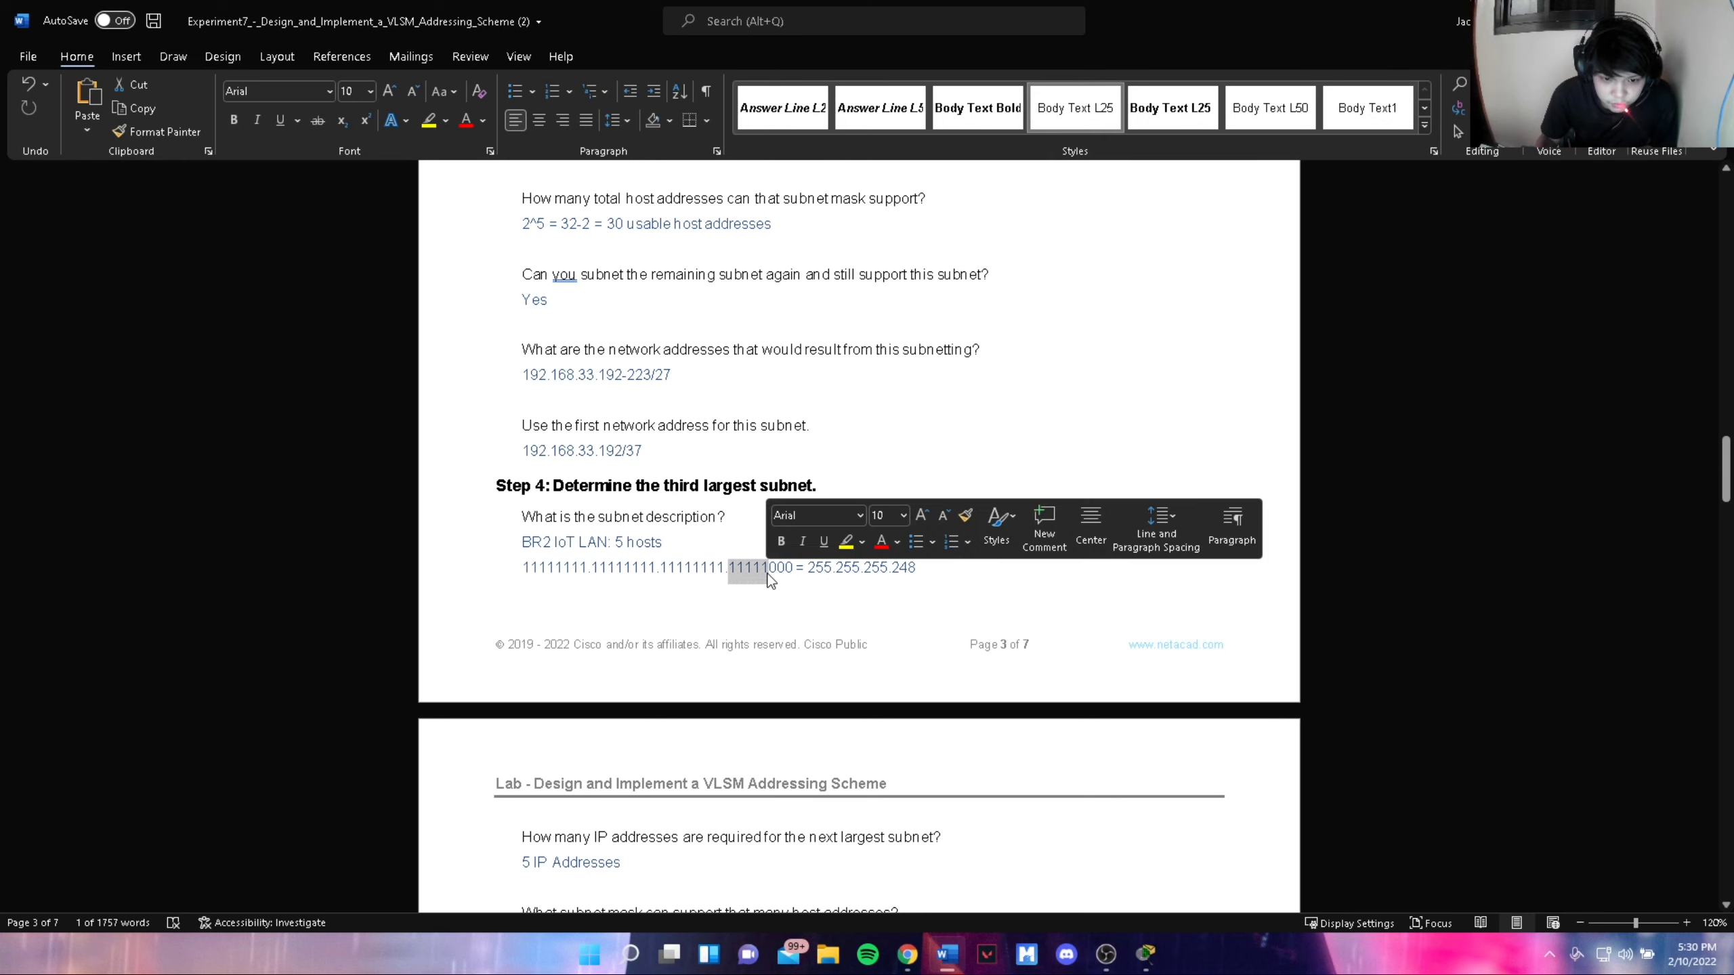
left_click(770, 575)
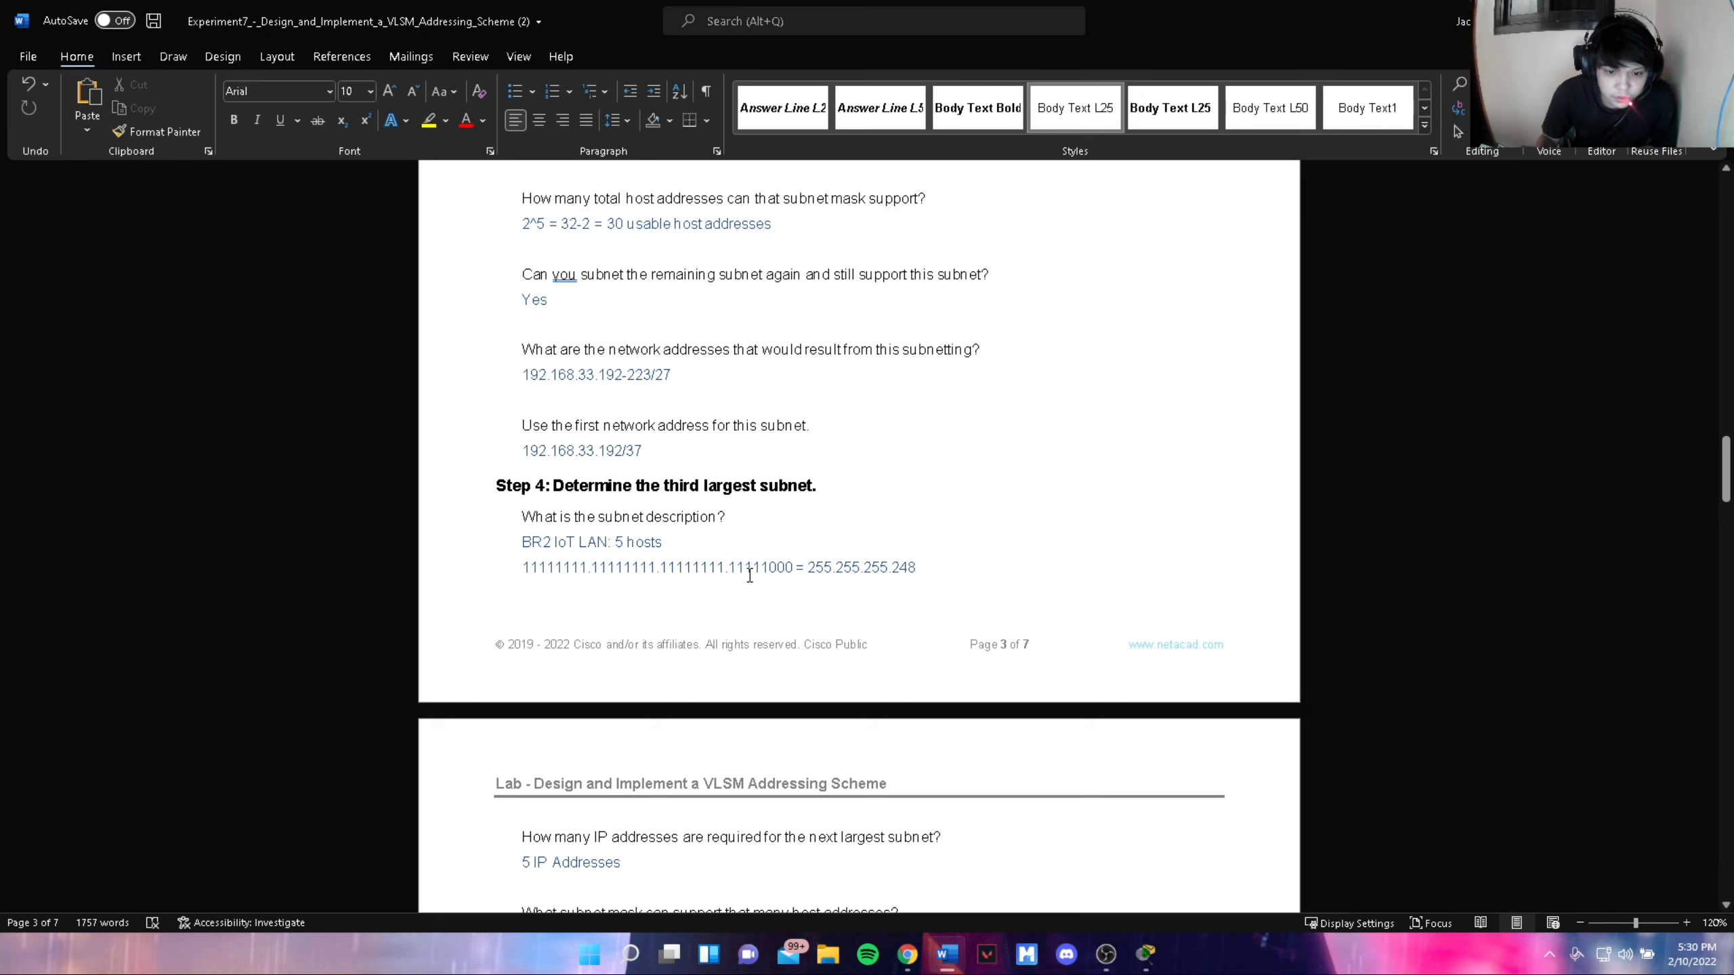
Review the BR2 IoT LAN's decimal mask, the number of IP addresses required and the supporting subnet mask answer in Step 4
left_click(920, 568)
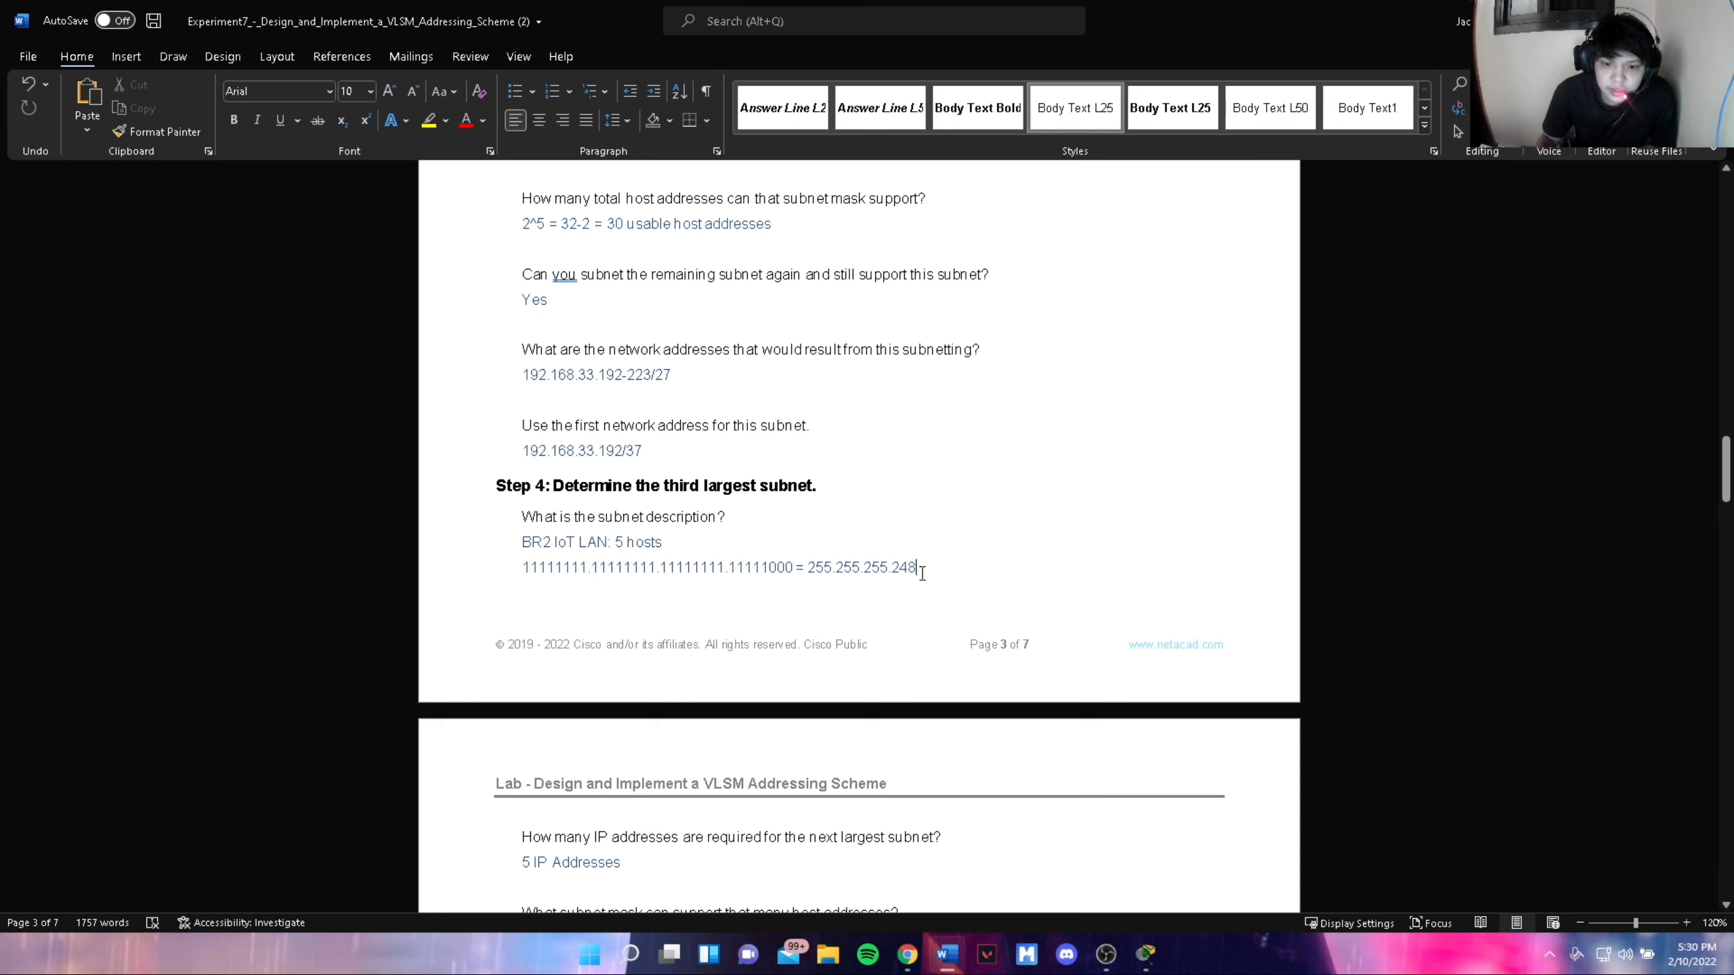
scroll(910, 594, "down", 3)
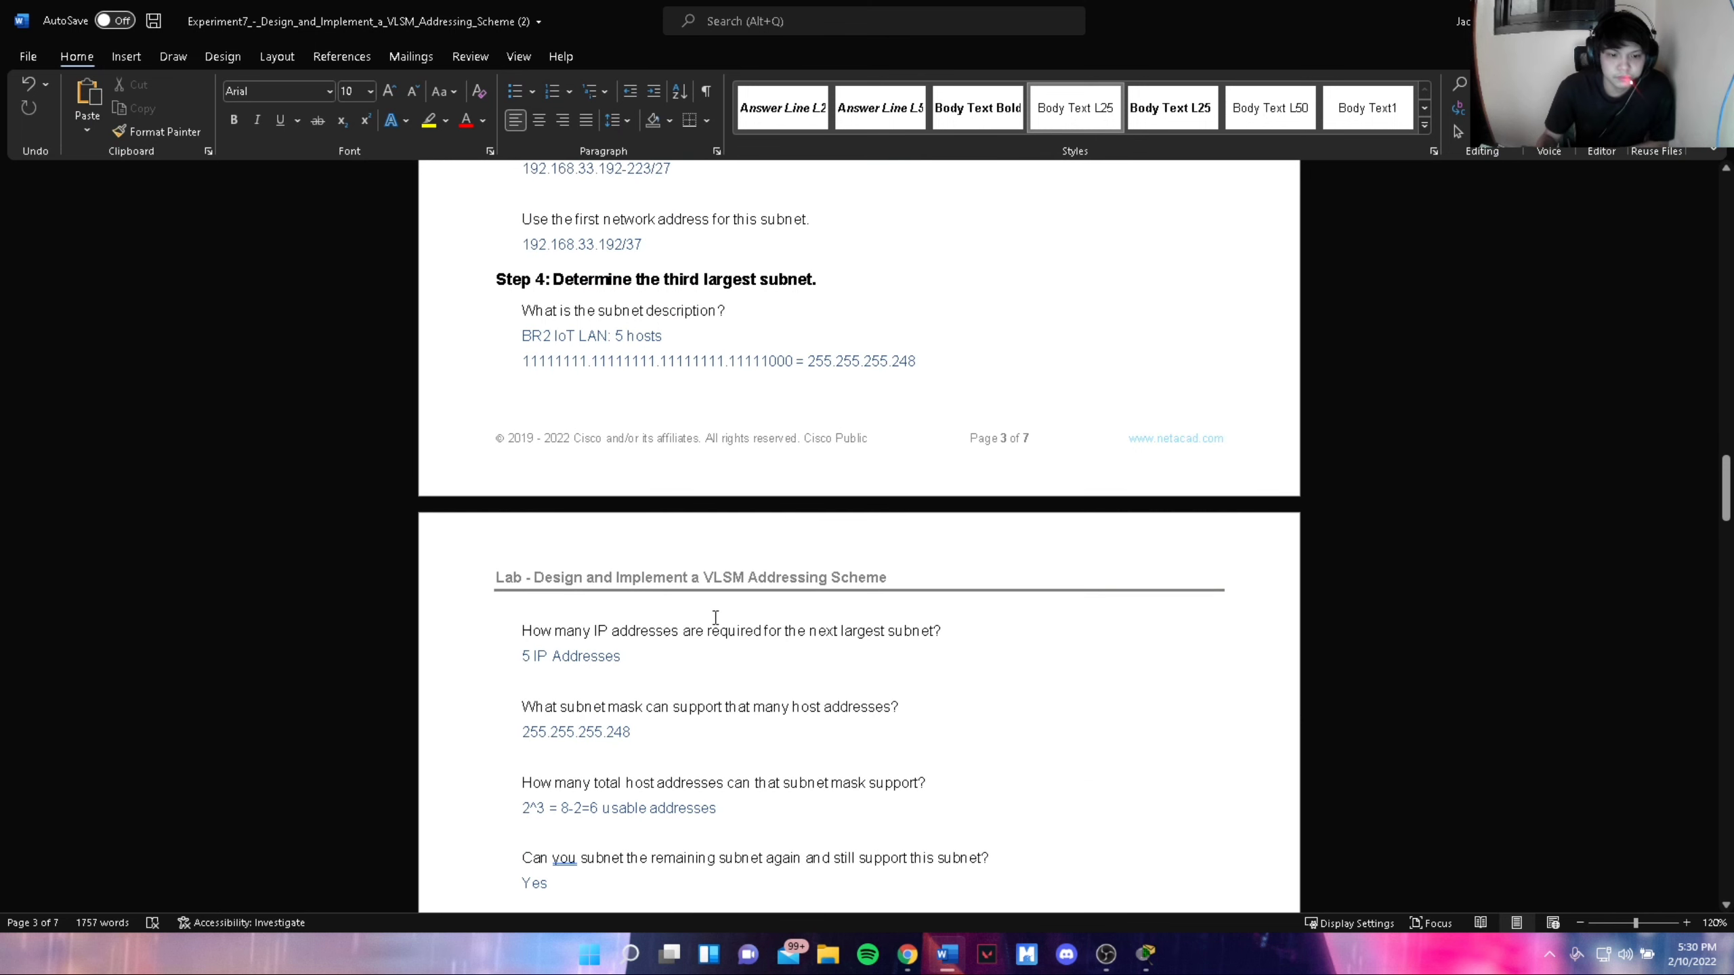
scroll(719, 606, "down", 1)
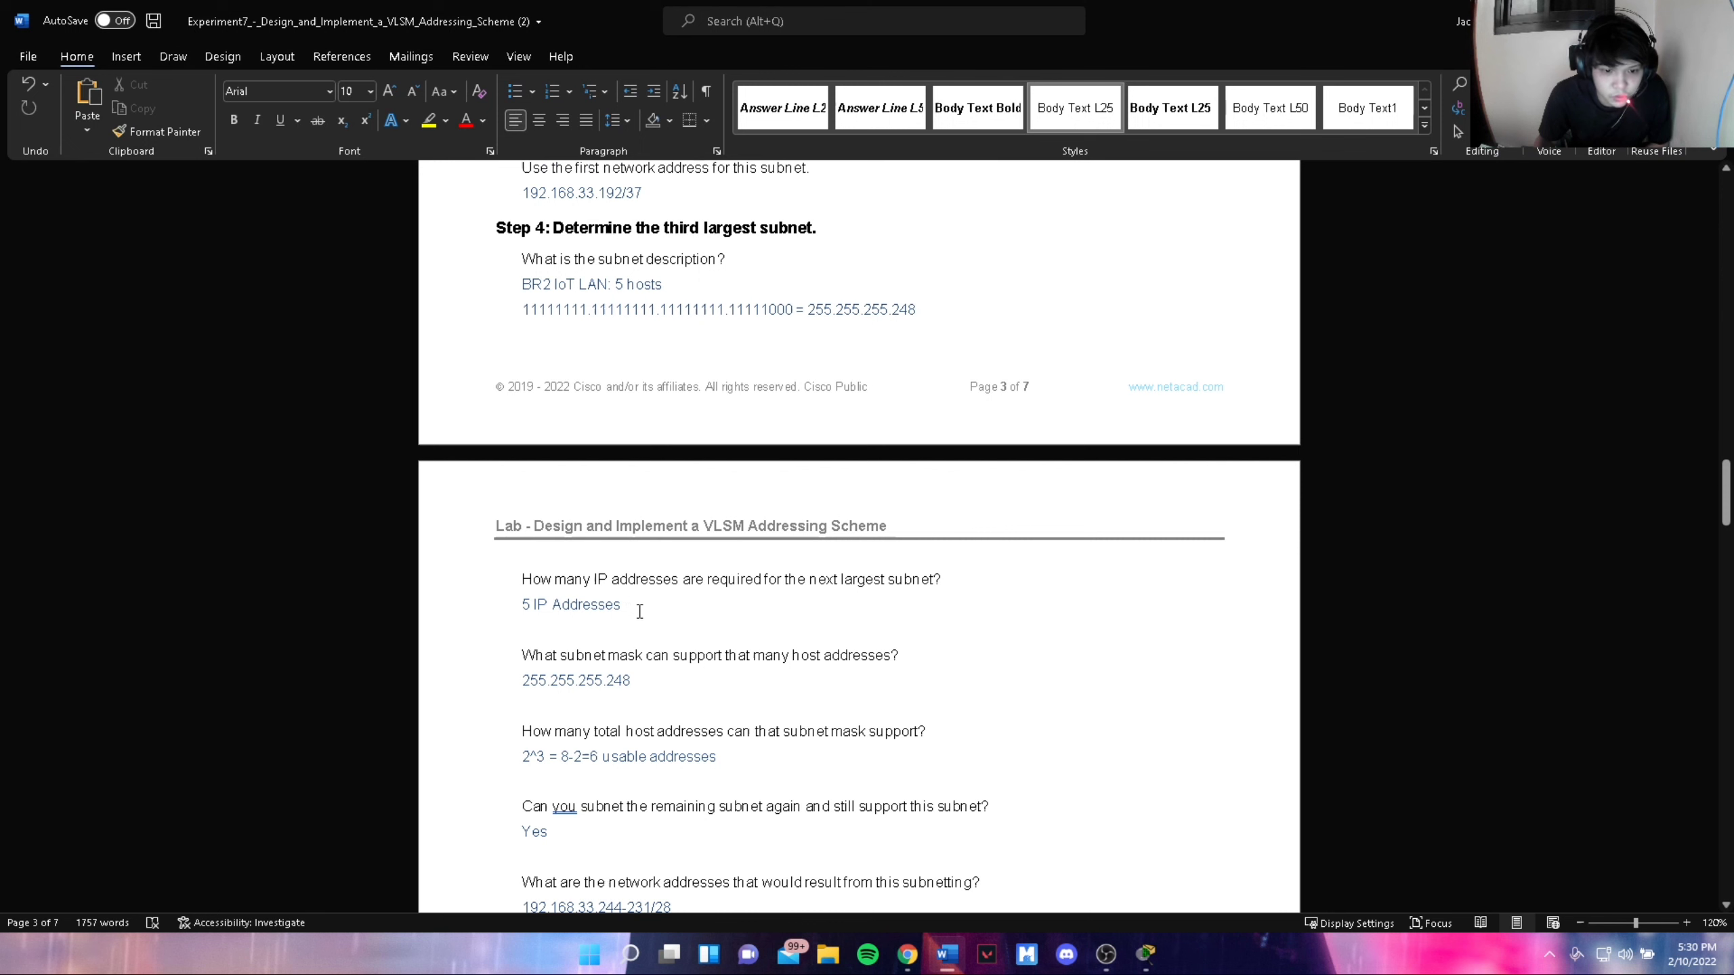
scroll(682, 598, "down", 2)
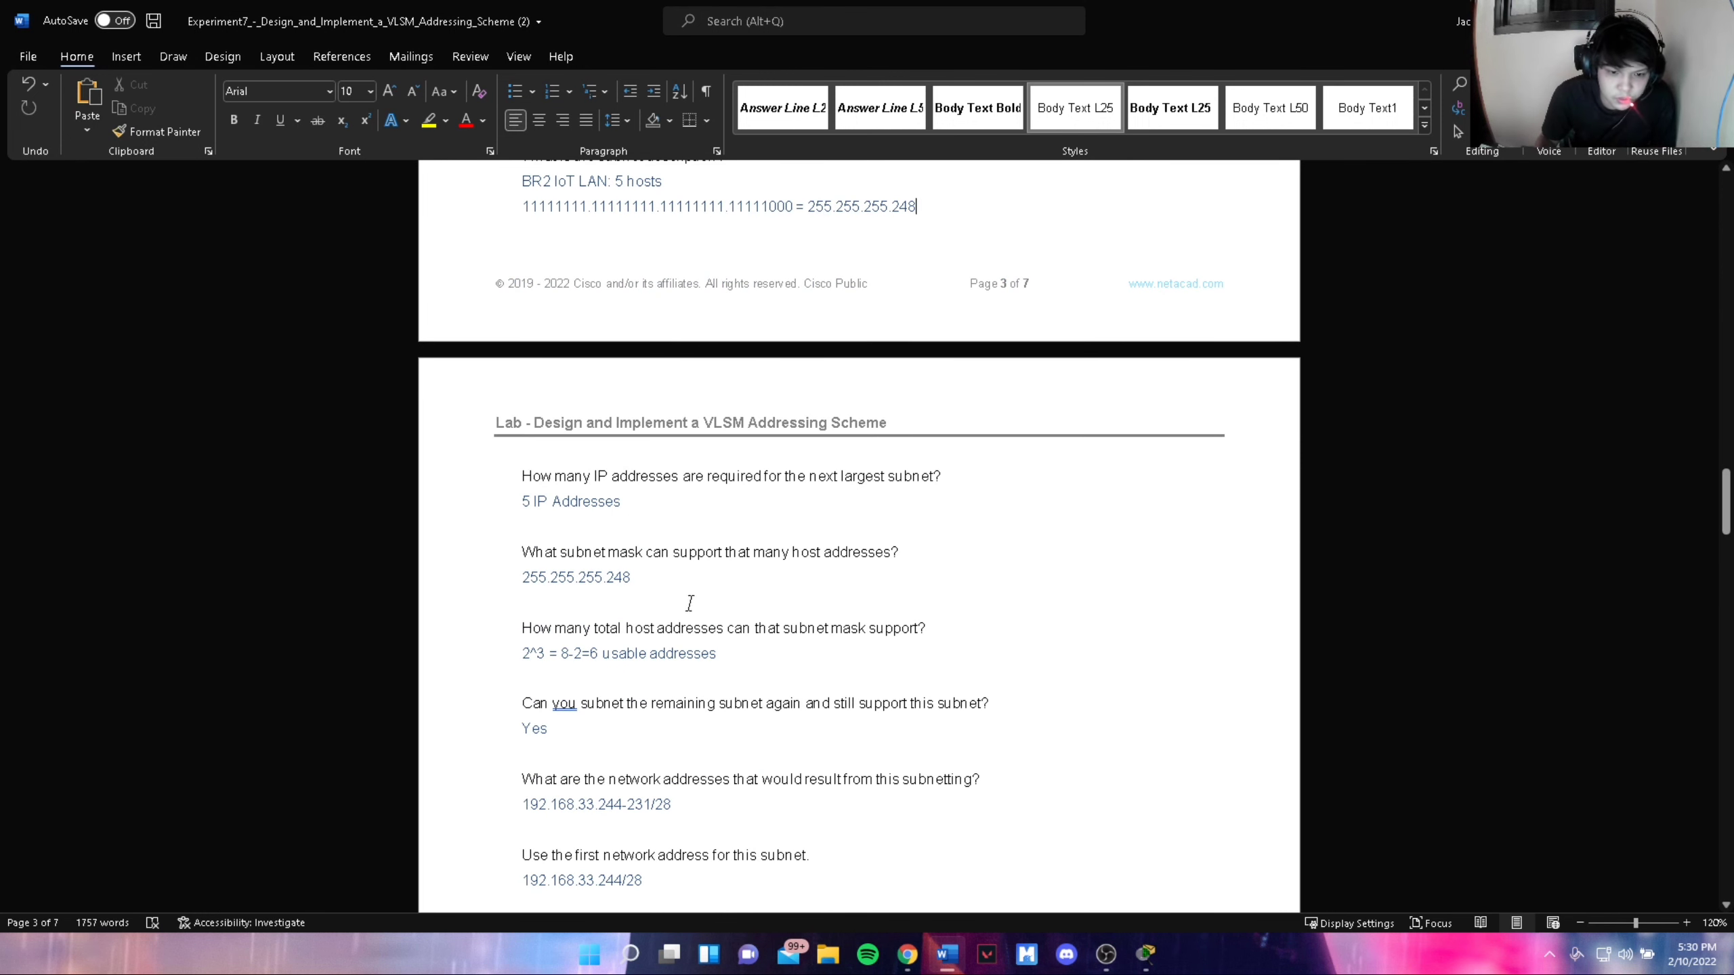
left_click_drag(646, 587, 520, 579)
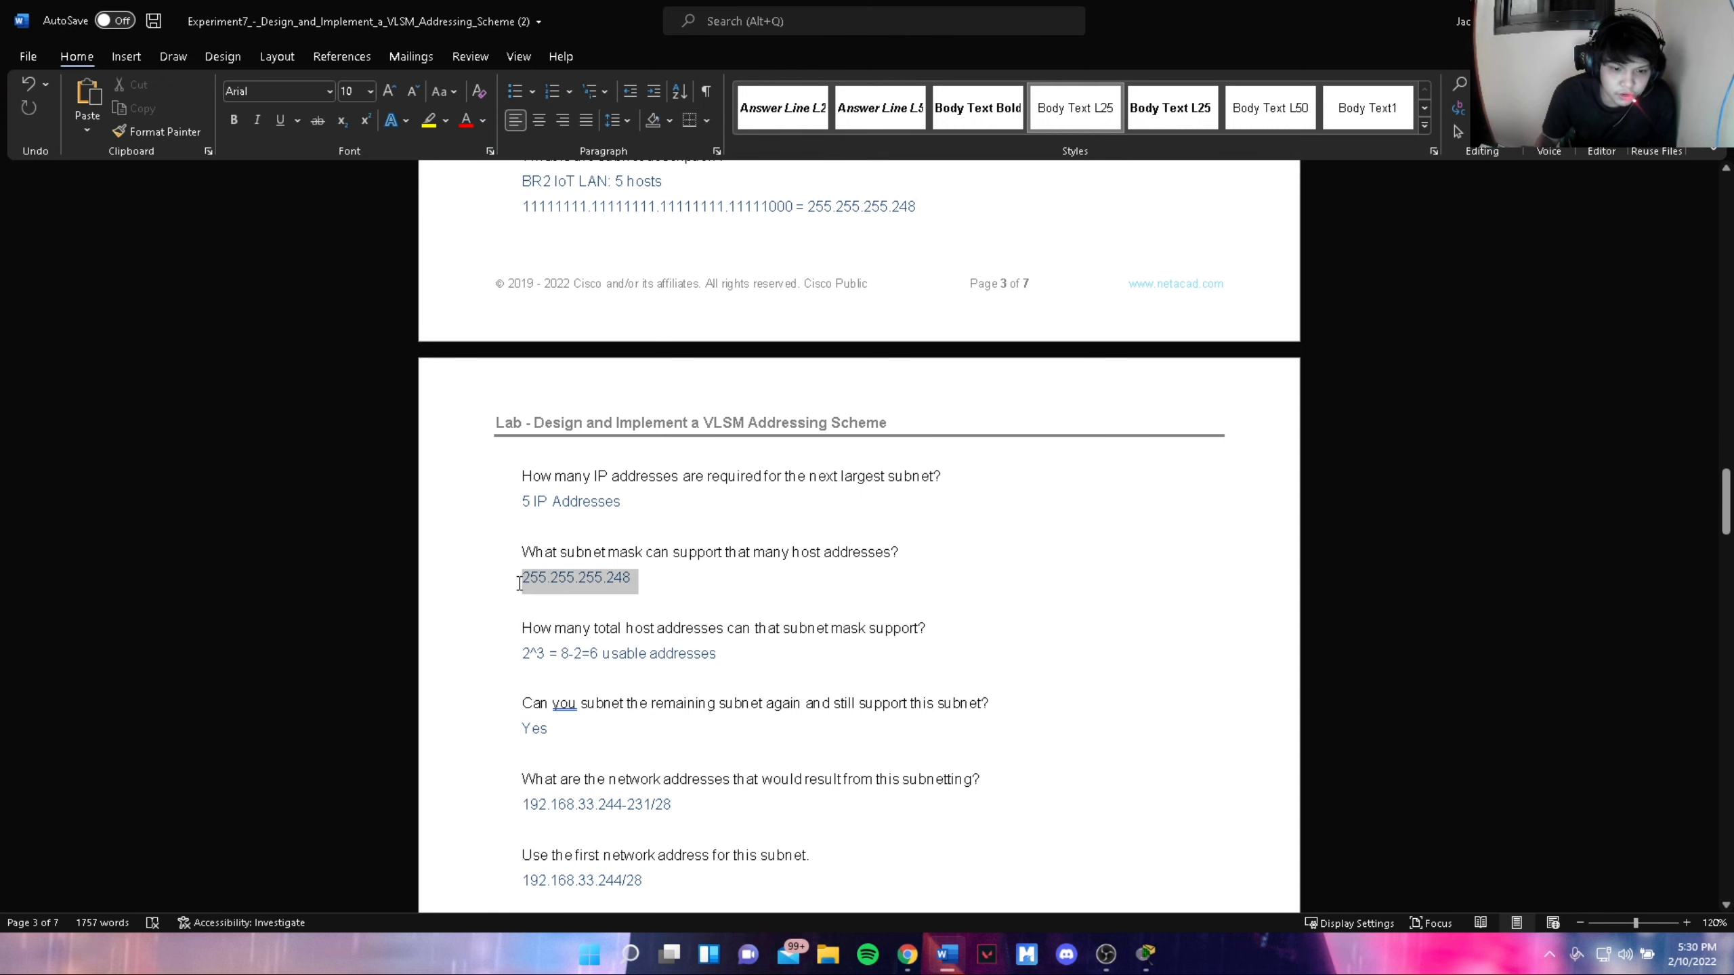
left_click(647, 582)
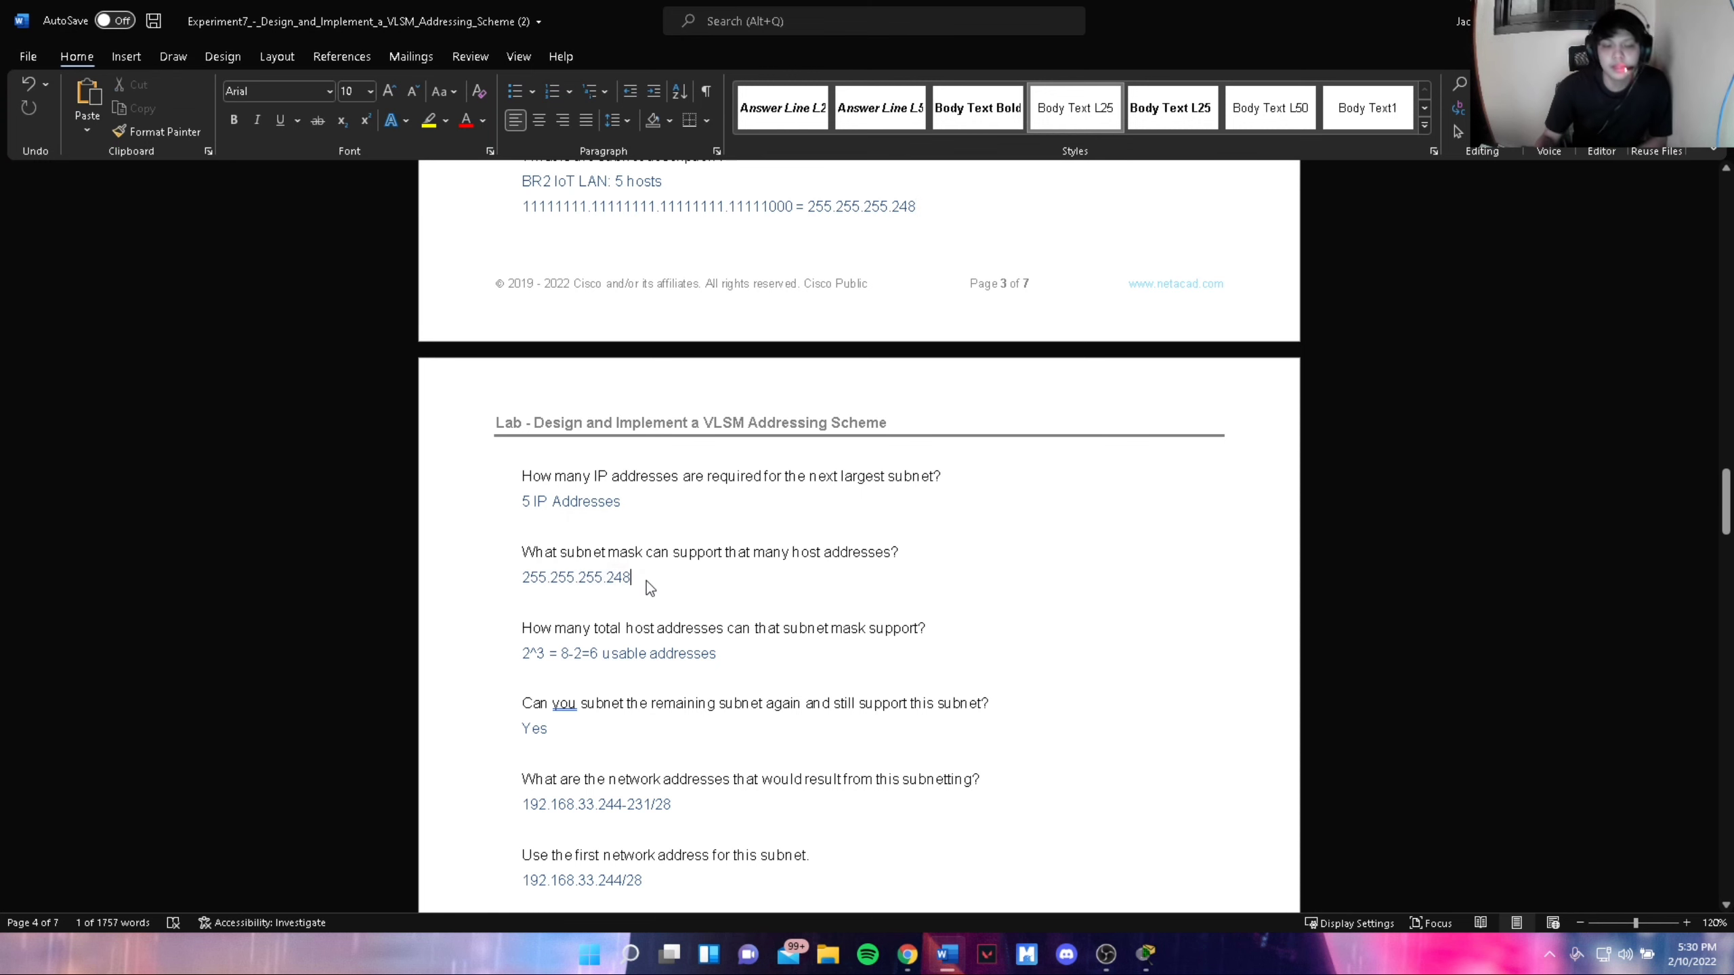
Check the BR2 IoT LAN mask's host bits against the usable address calculation and review the resulting network addresses
scroll(654, 581, "down", 1)
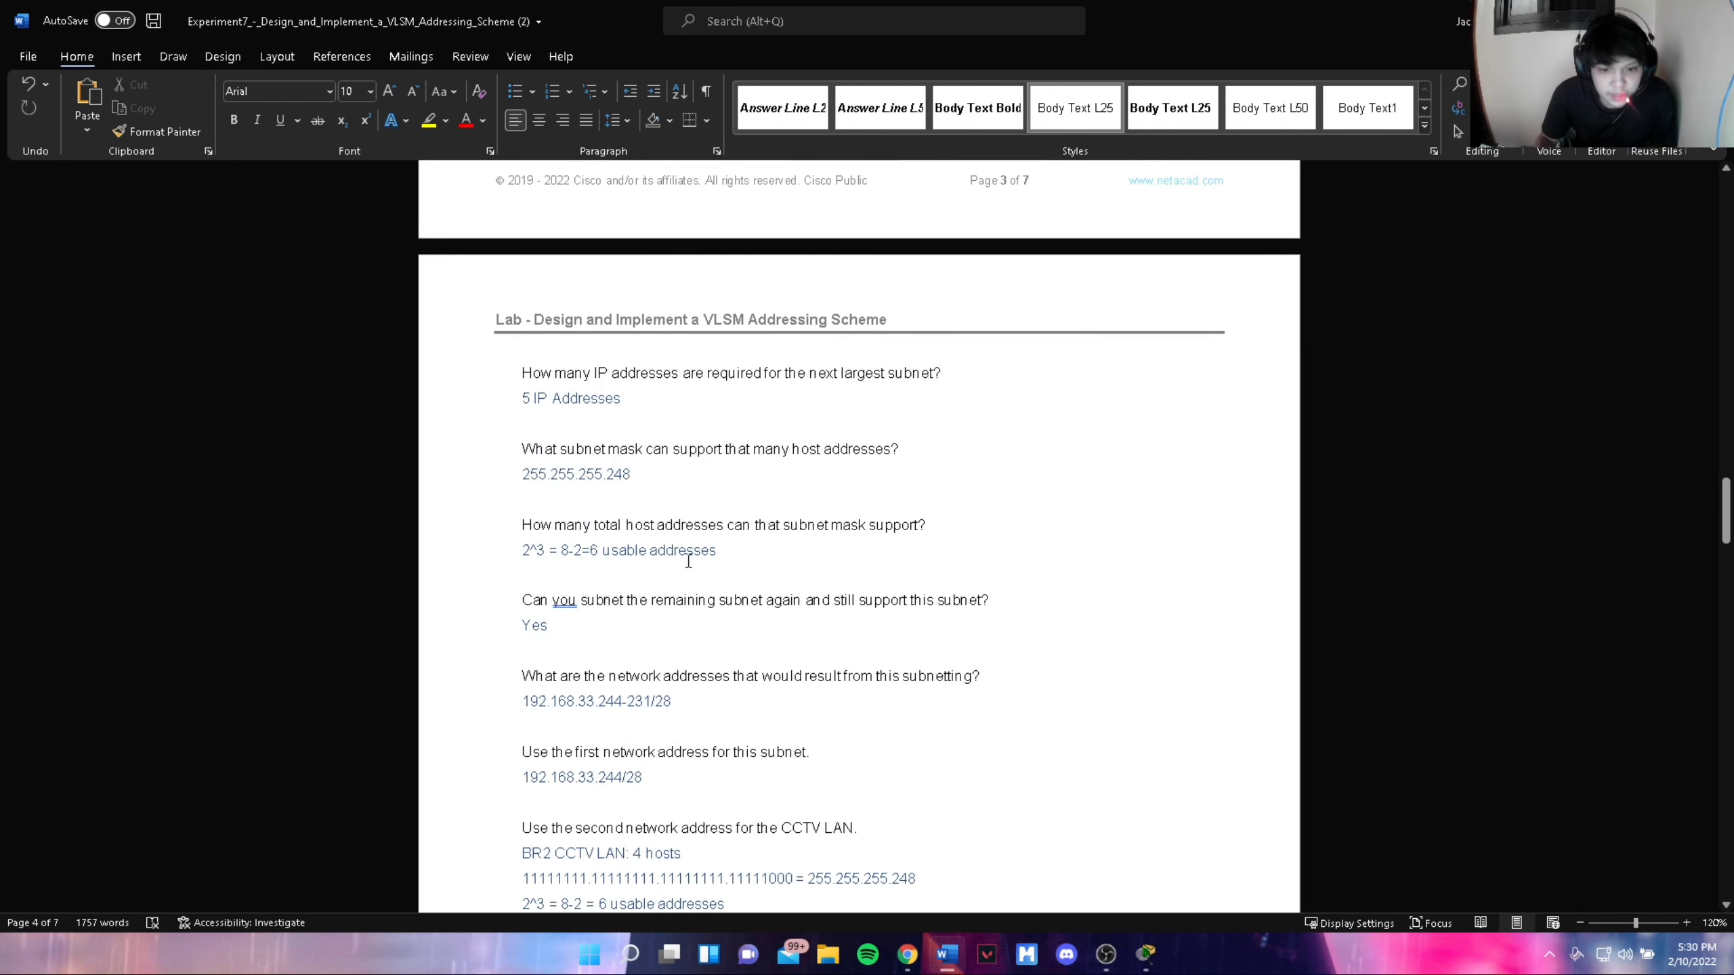
scroll(689, 557, "up", 3)
left_click_drag(793, 414, 769, 414)
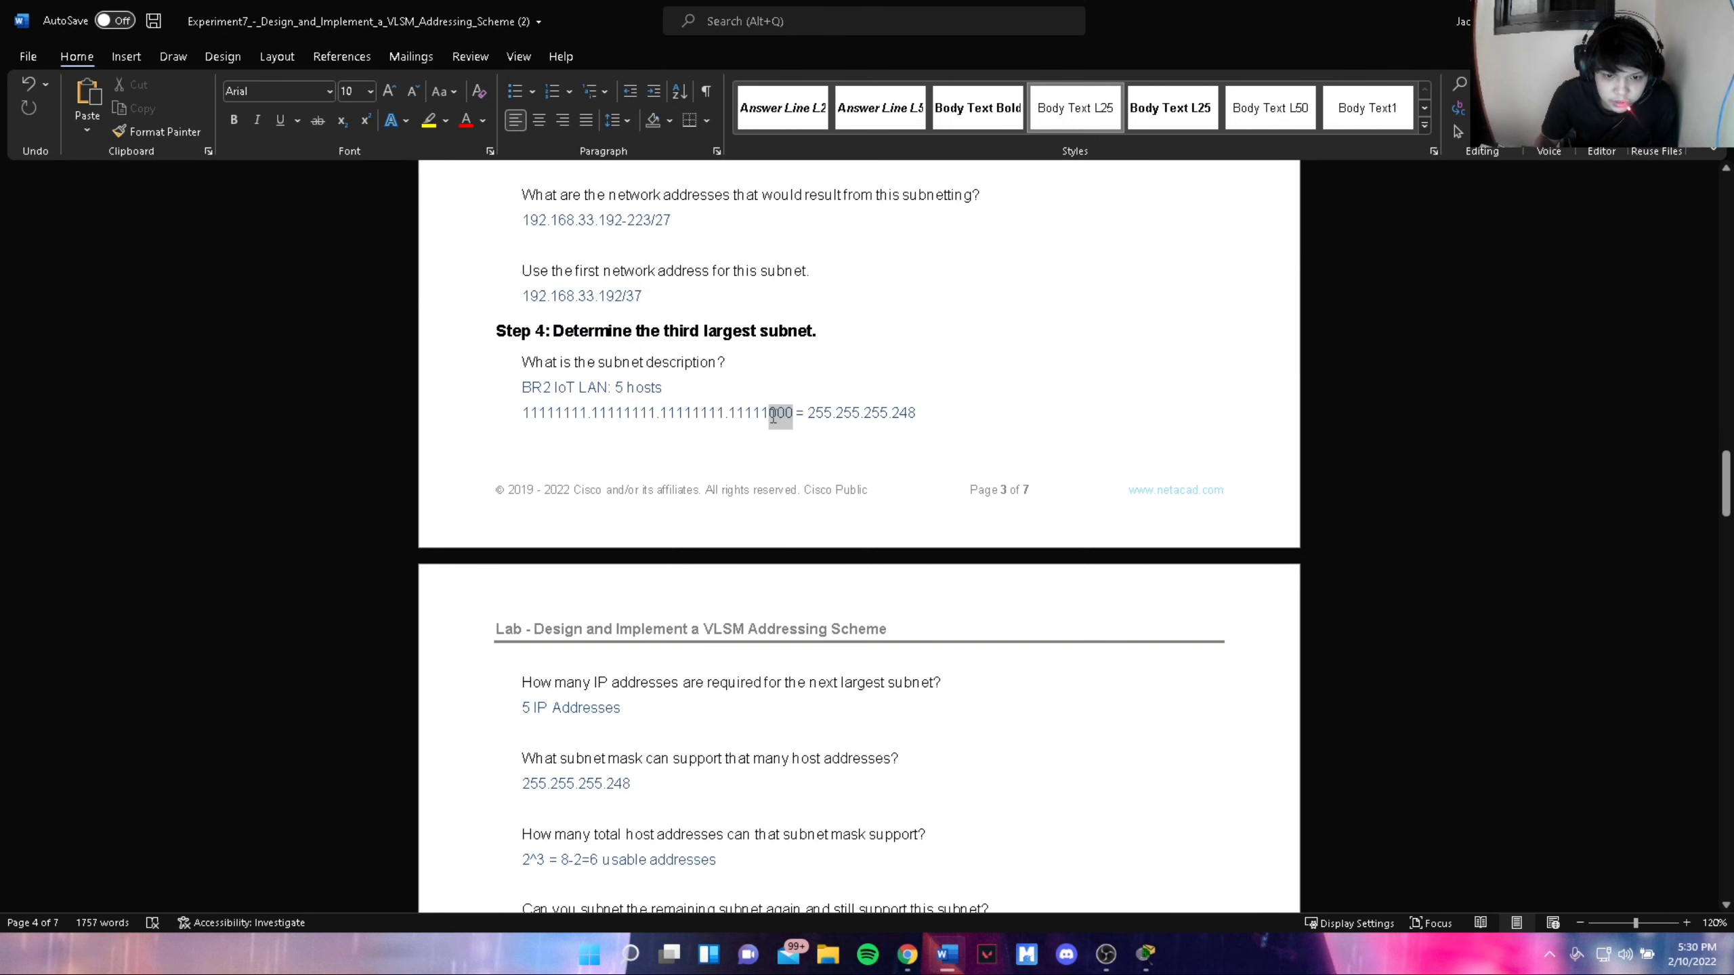
scroll(767, 552, "down", 3)
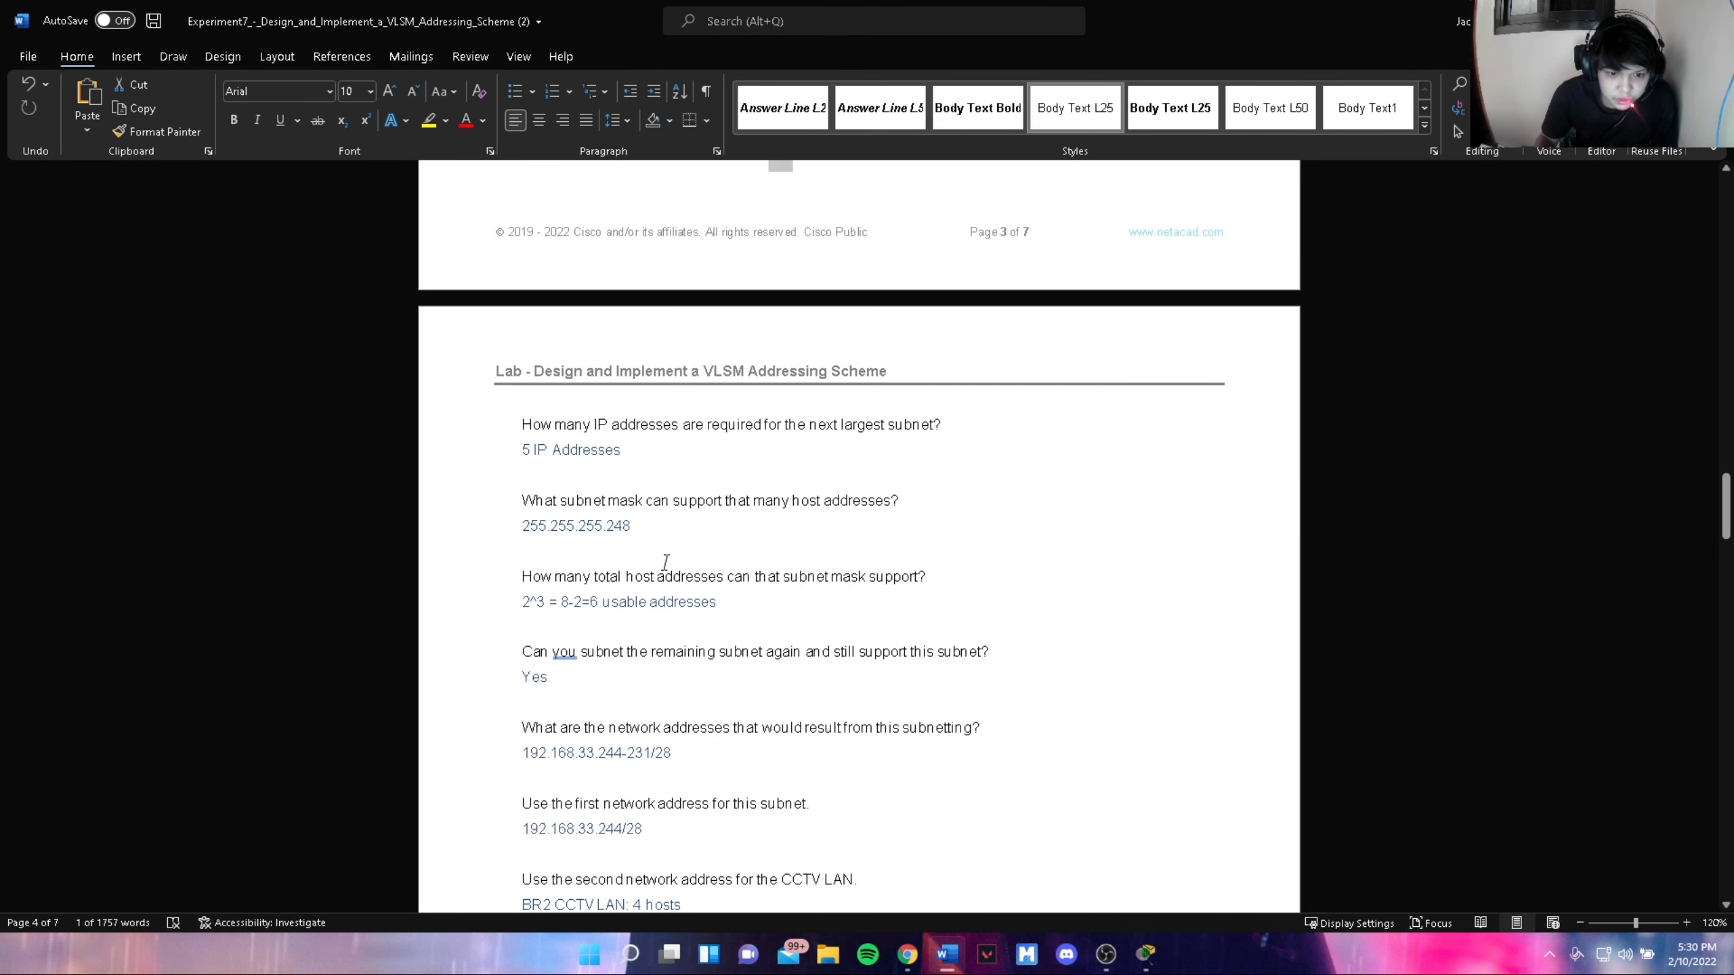
left_click(547, 605)
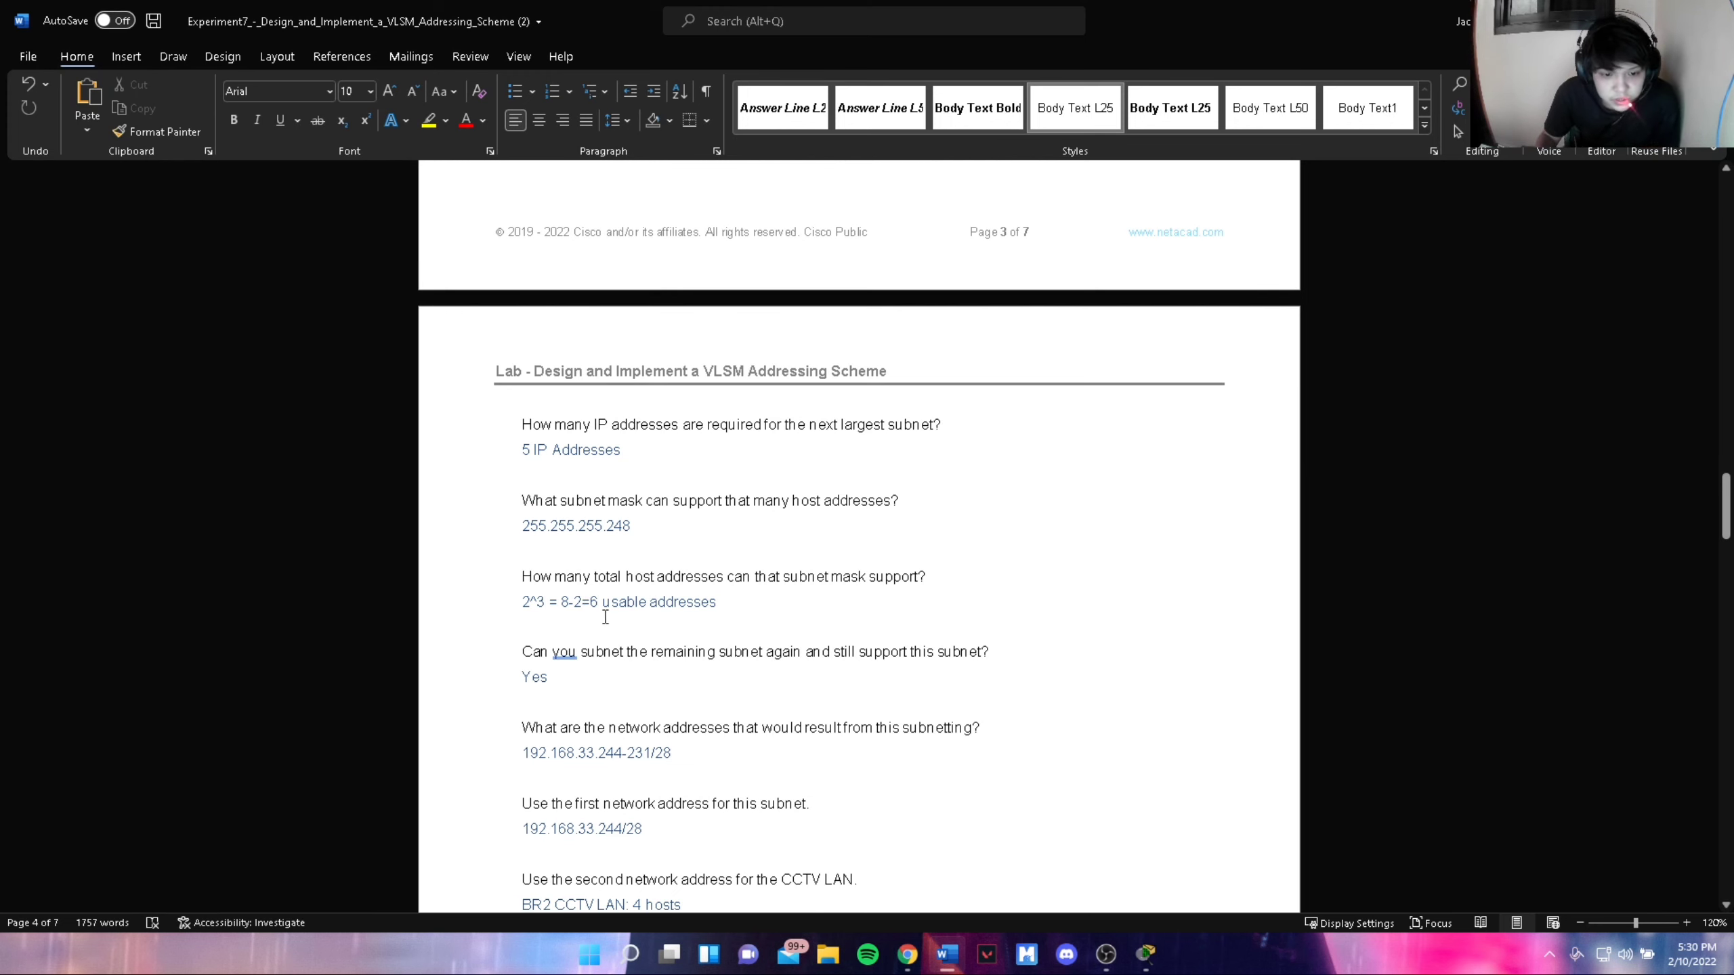
scroll(659, 605, "down", 2)
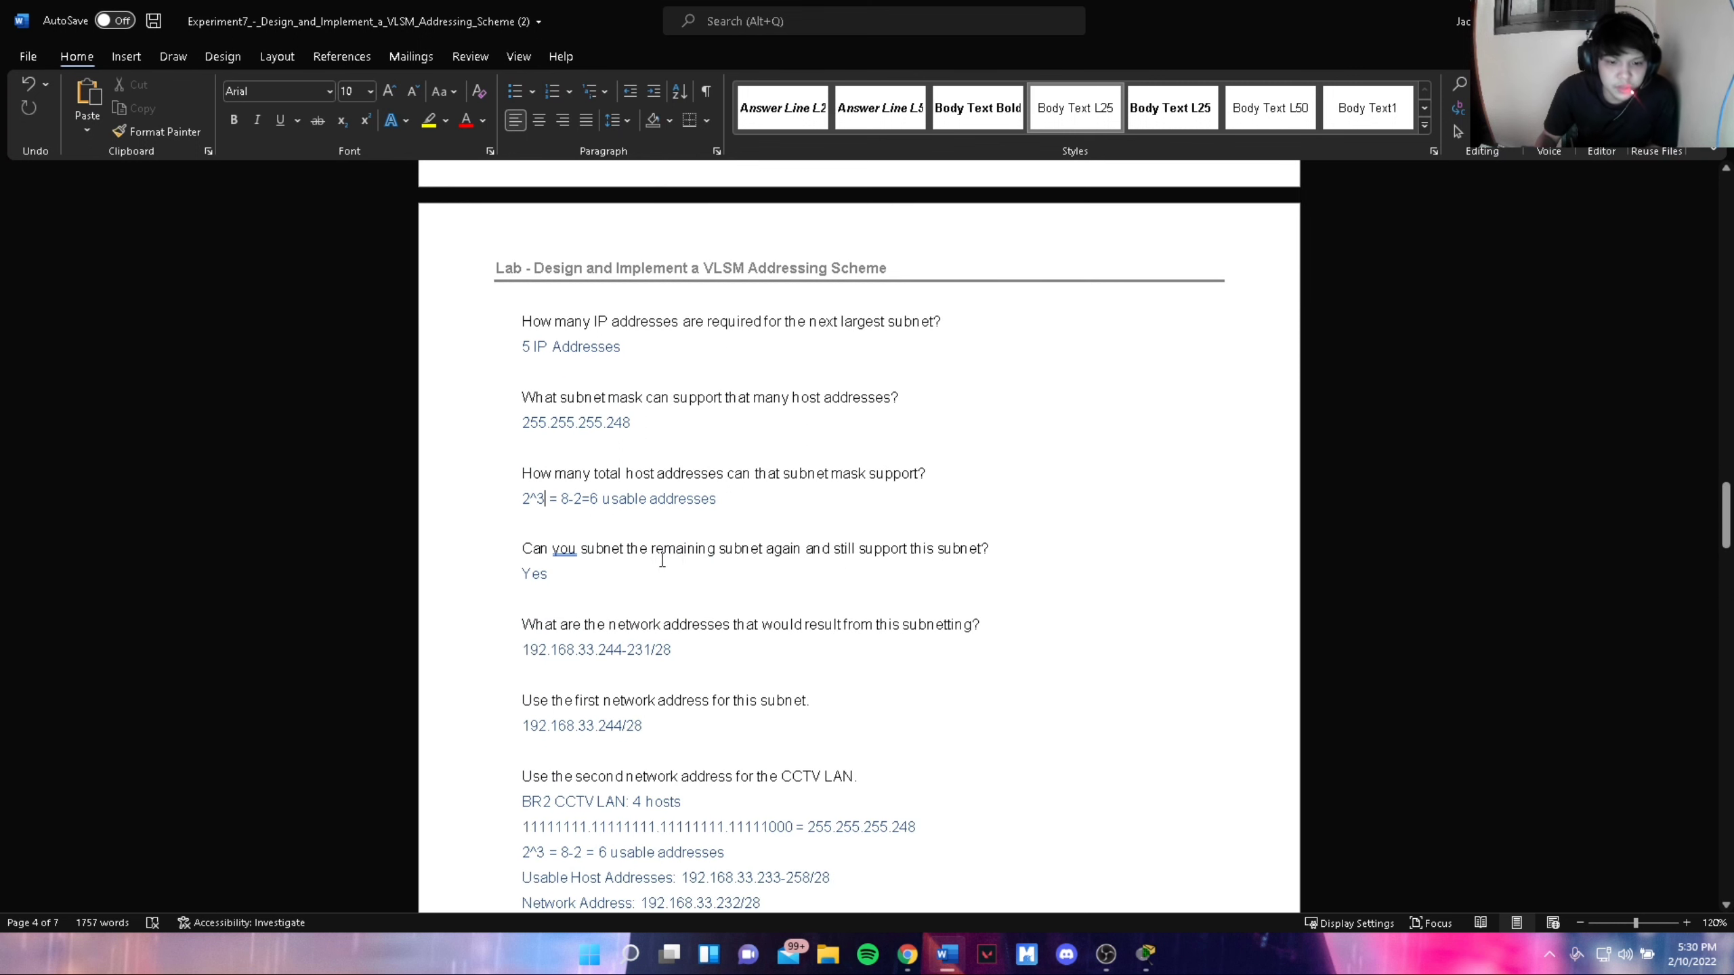
scroll(679, 577, "down", 2)
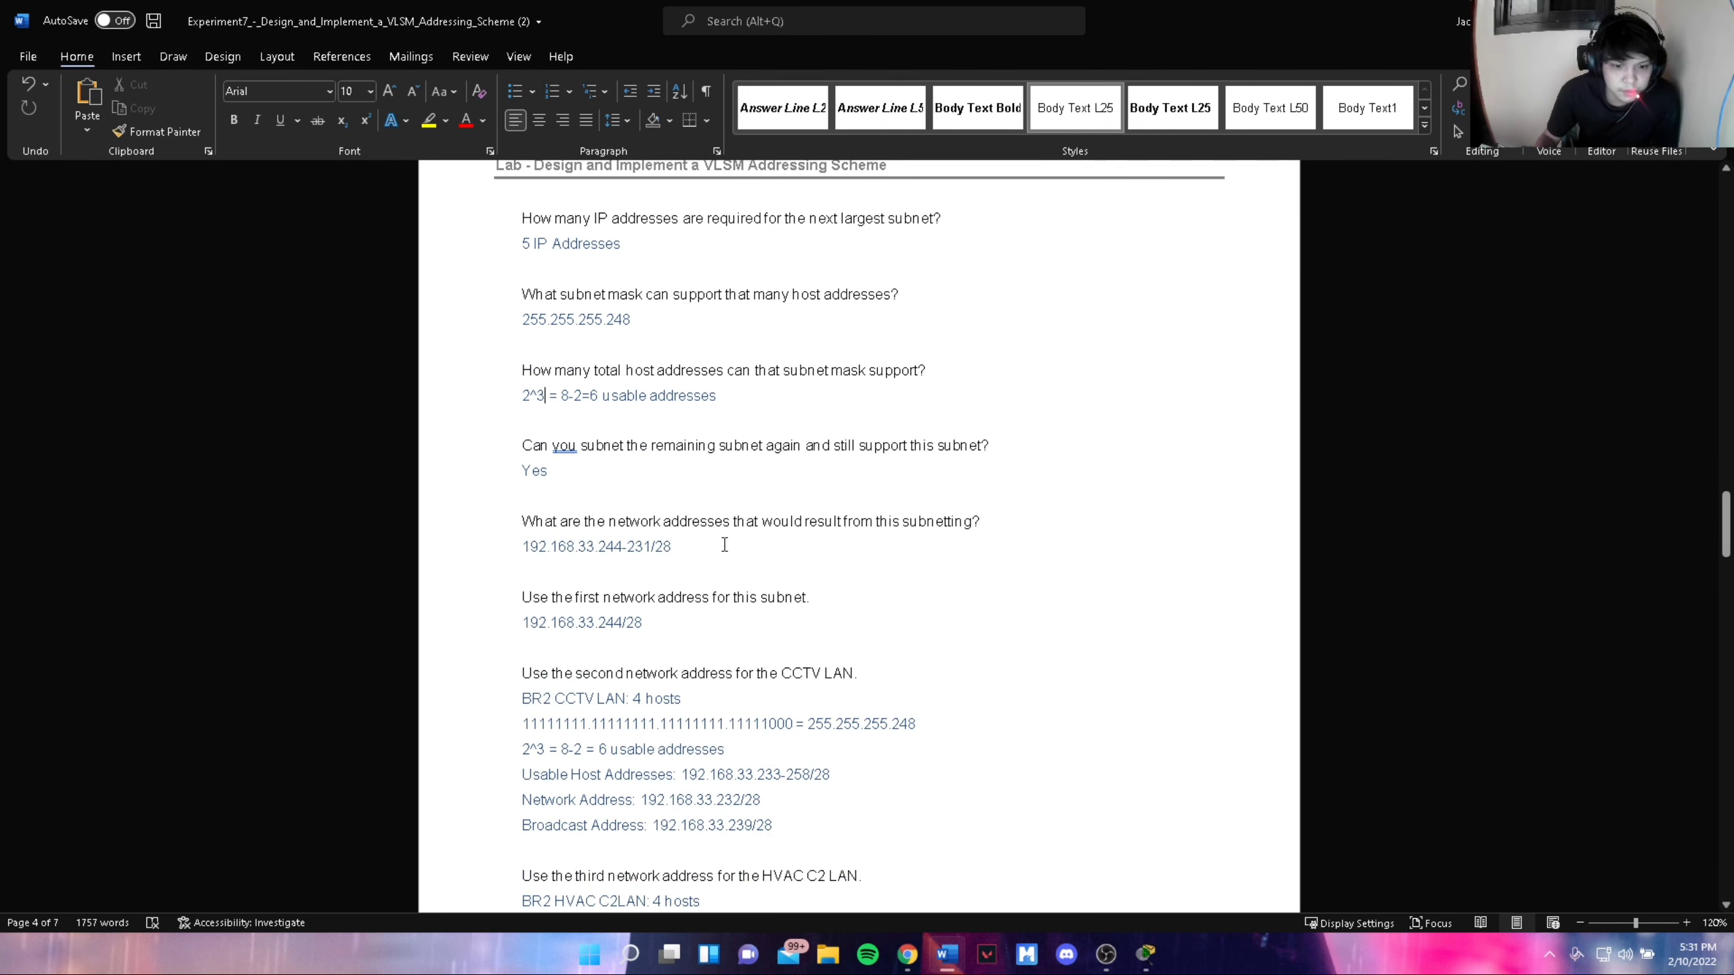
left_click(502, 554)
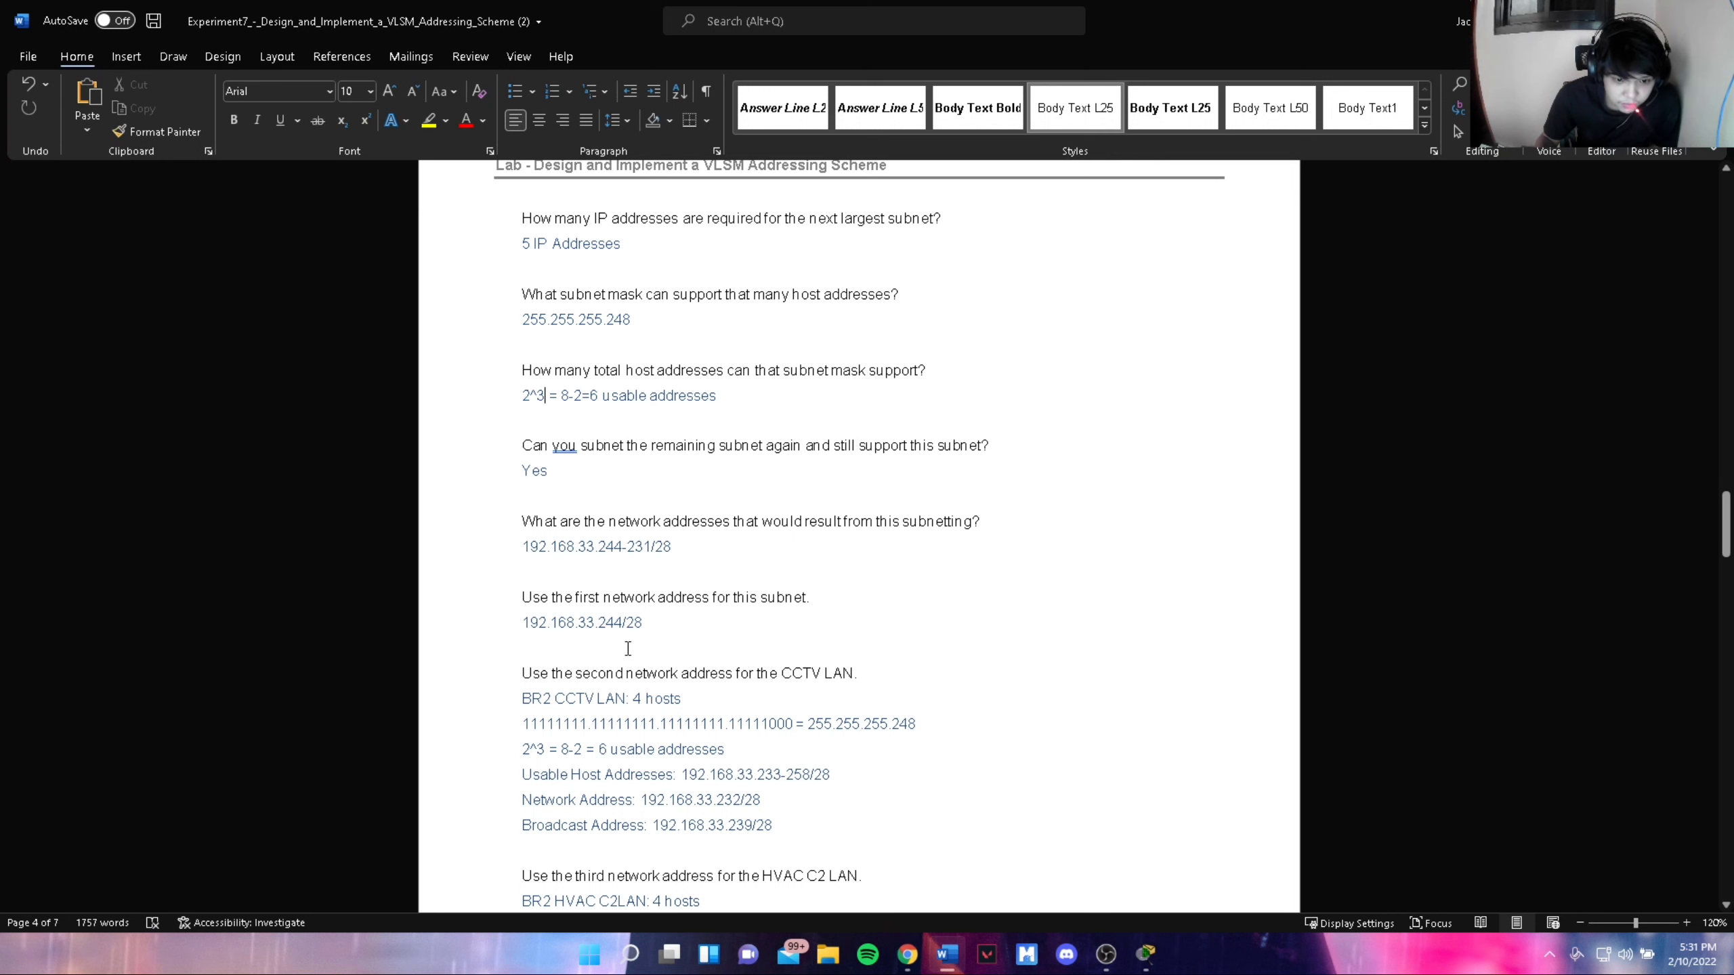
Examine the BR2 CCTV LAN answer, covering its mask's network and host bits, usable address calculation and network and broadcast addresses
scroll(658, 647, "down", 1)
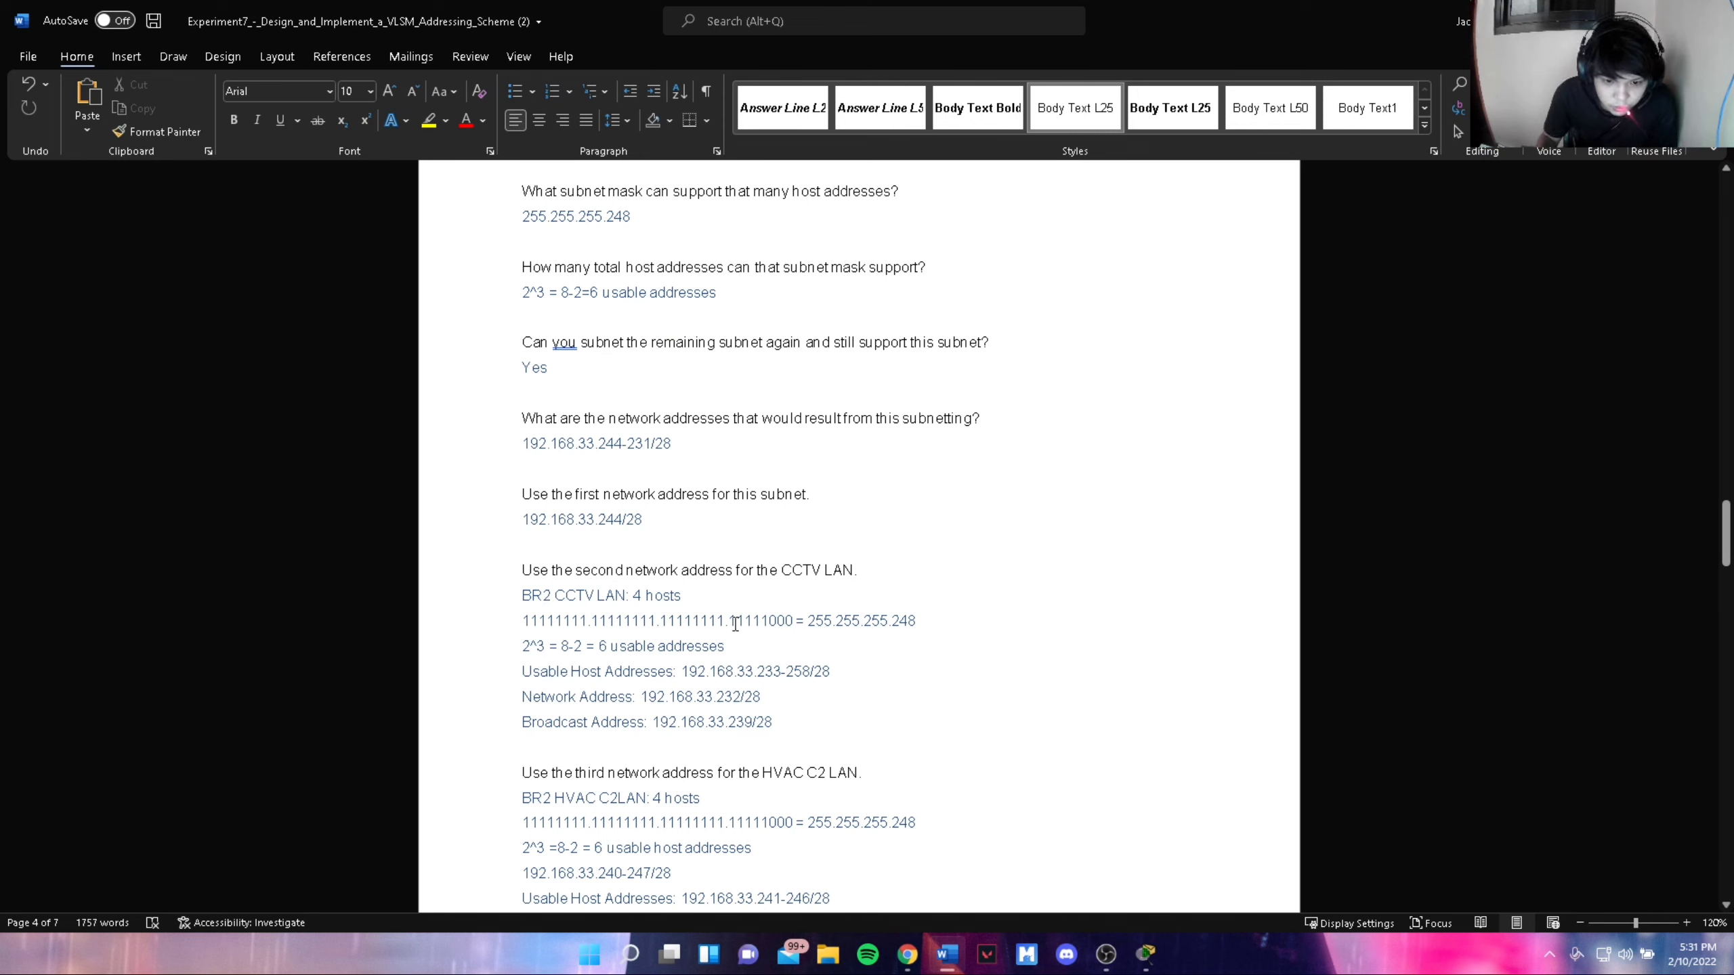
left_click_drag(727, 628, 768, 628)
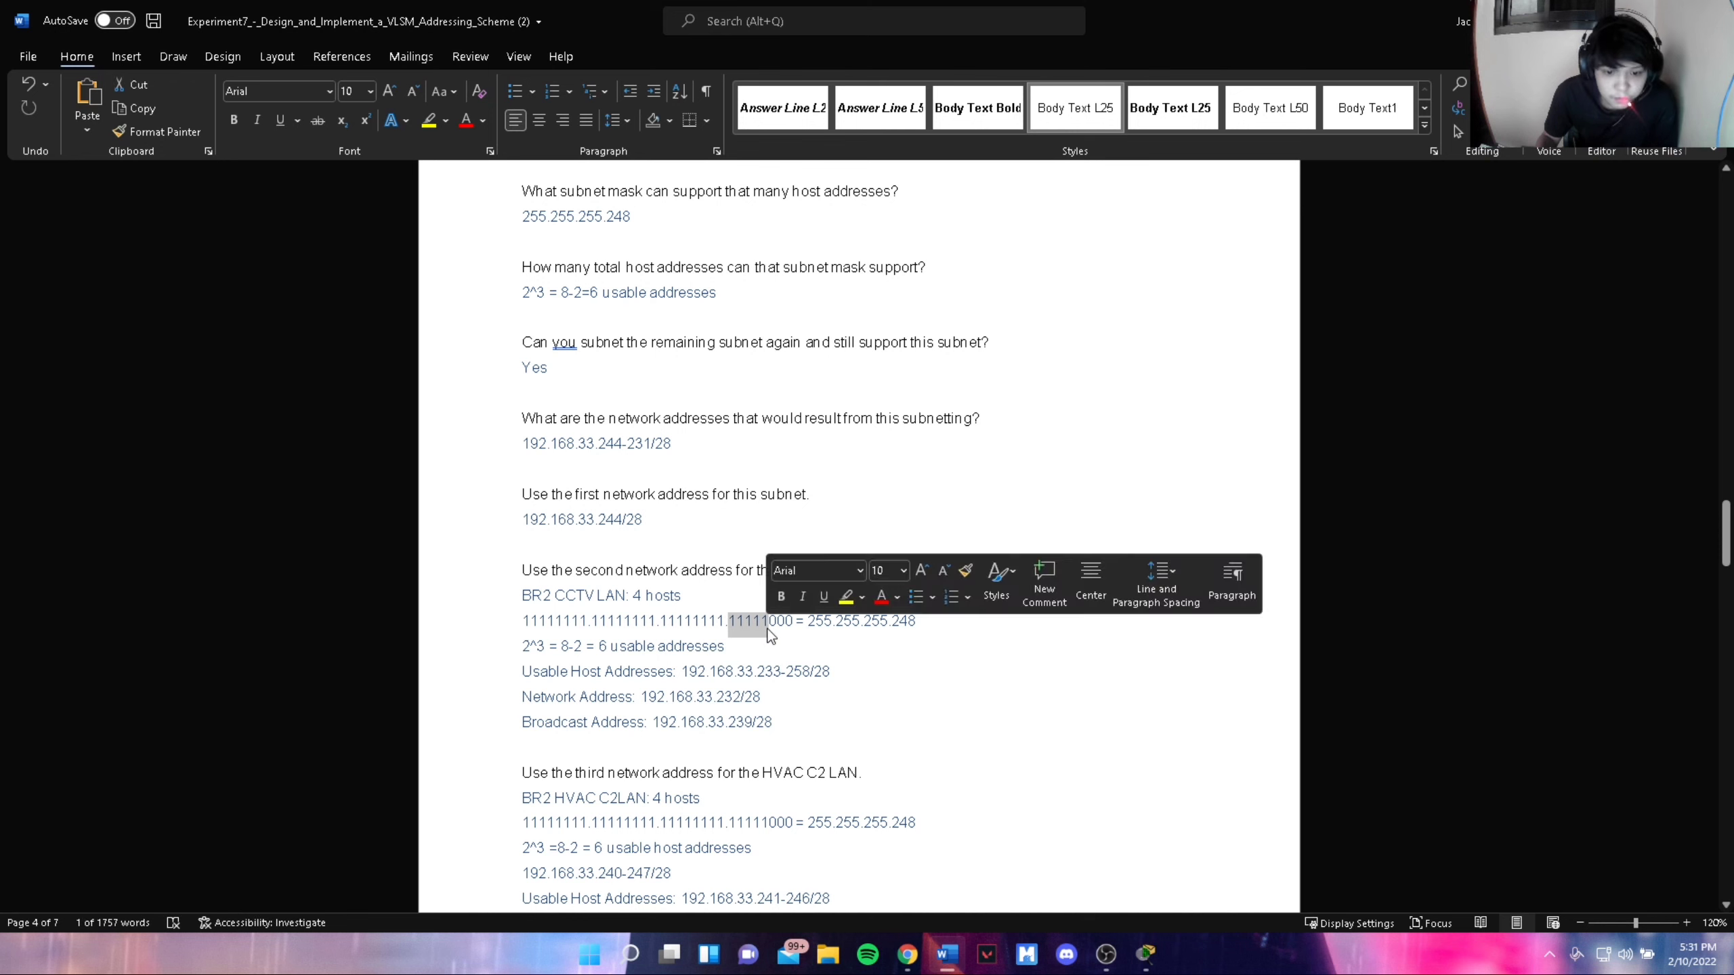
left_click(768, 627)
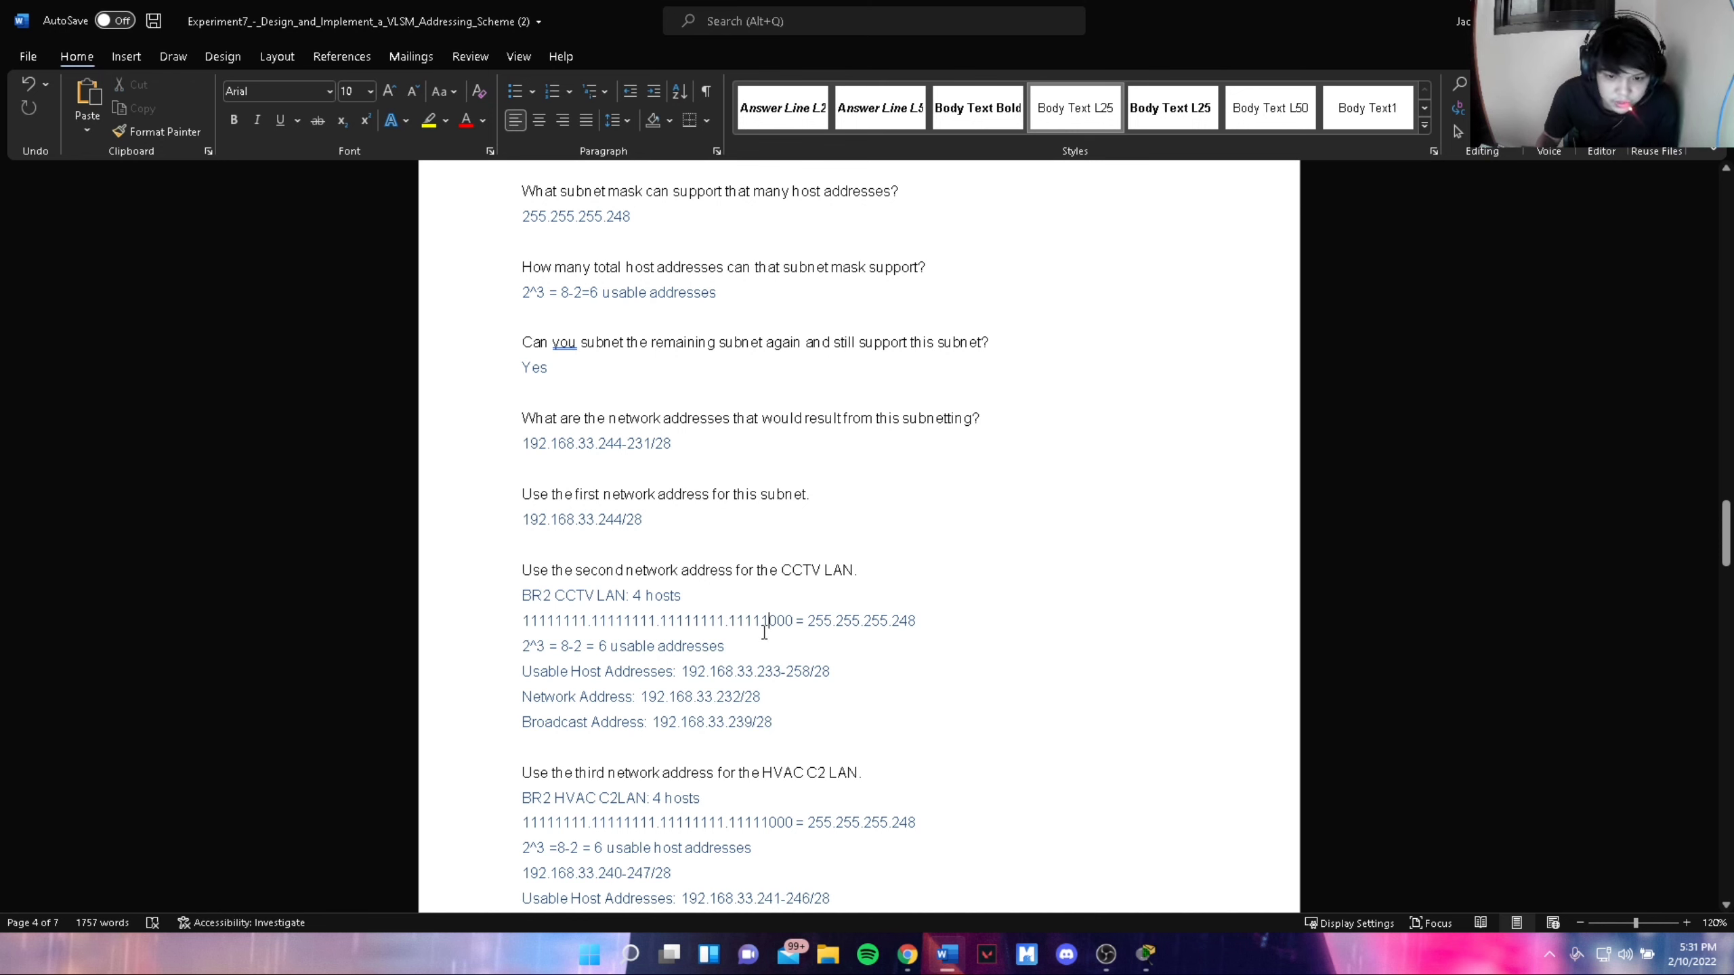
left_click(932, 627)
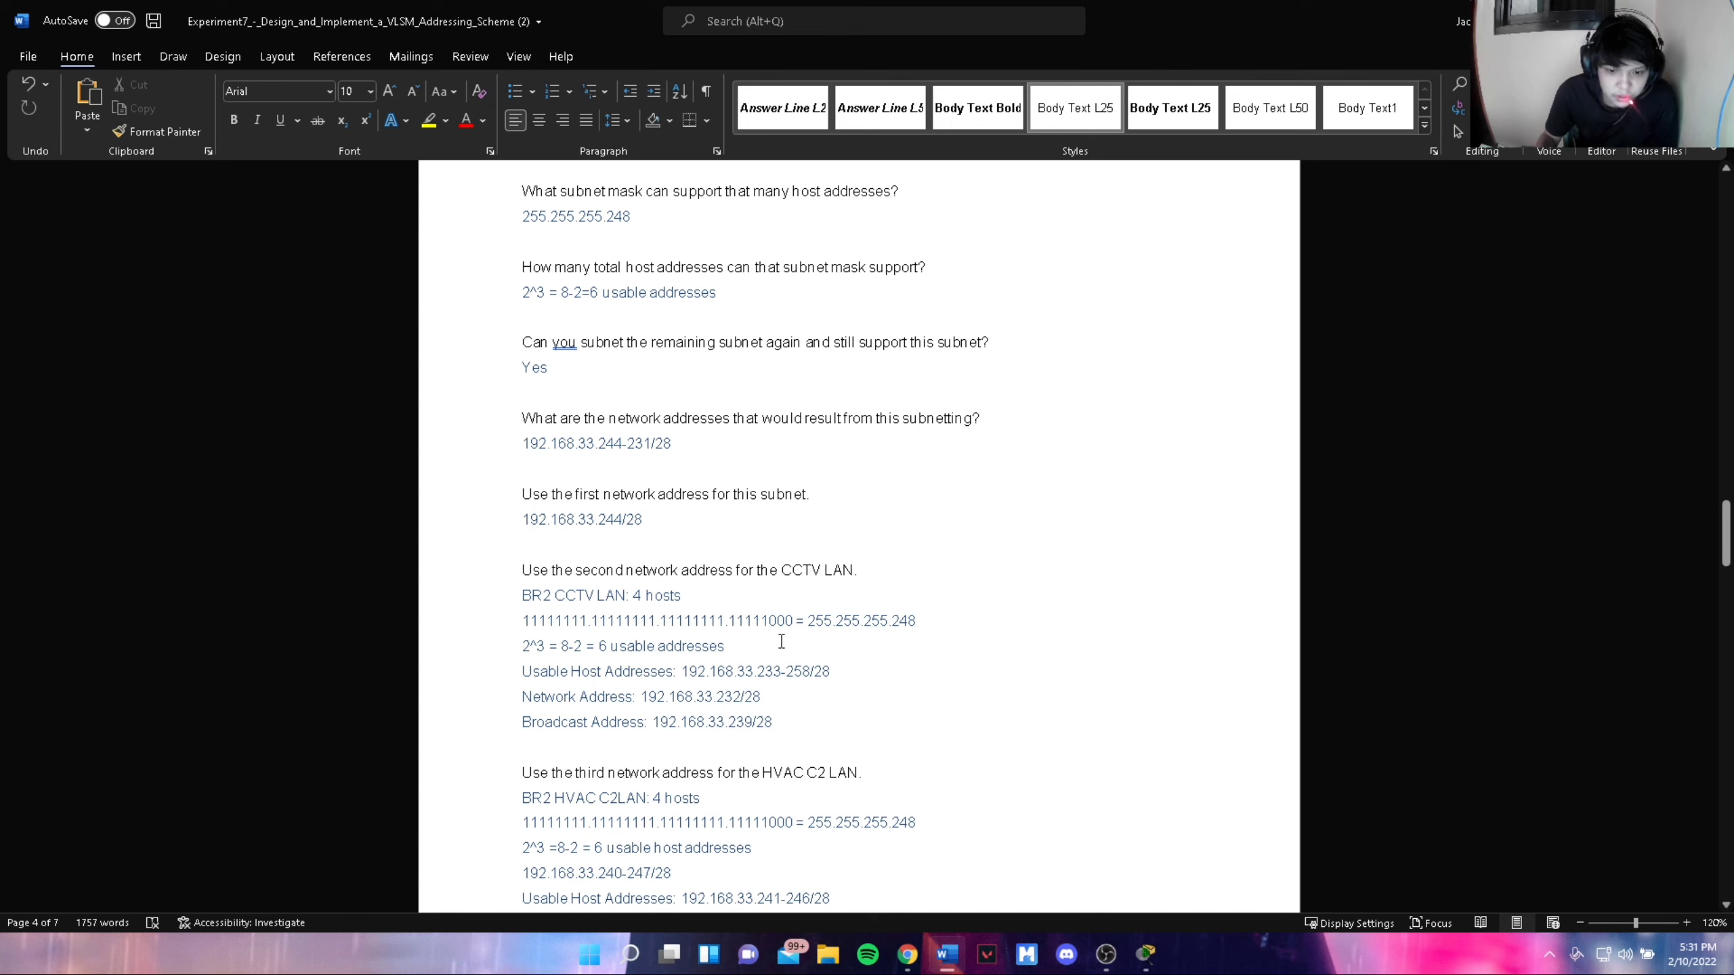
left_click_drag(769, 627, 794, 627)
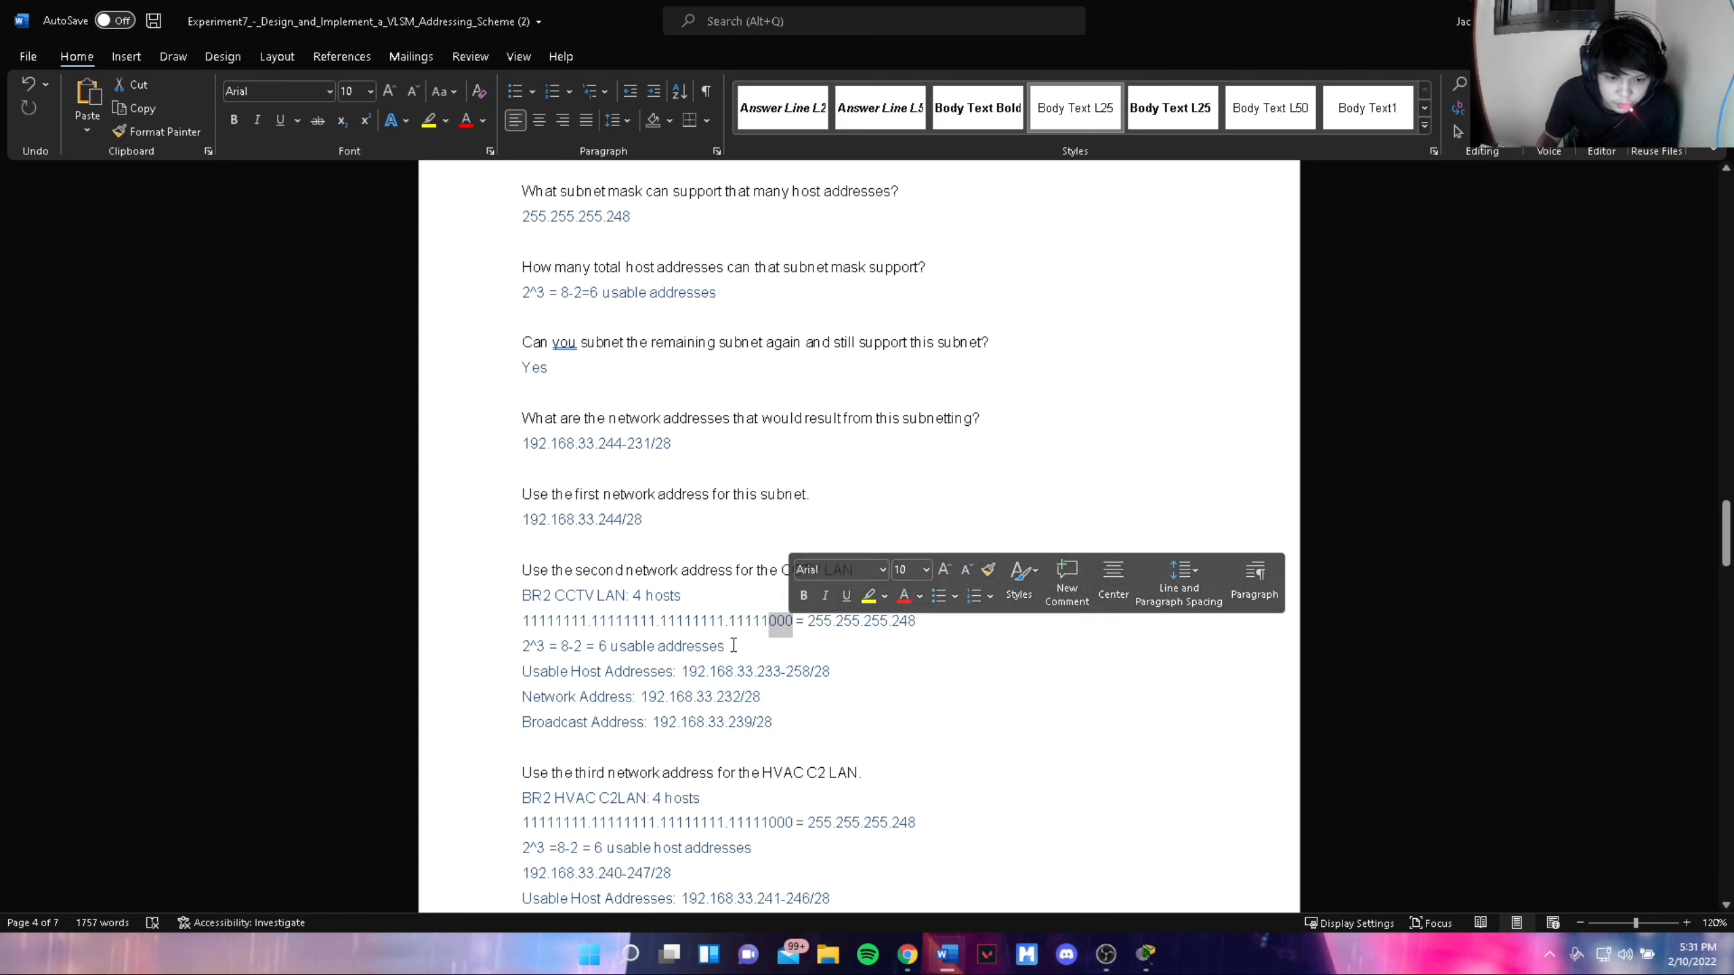
left_click(545, 649)
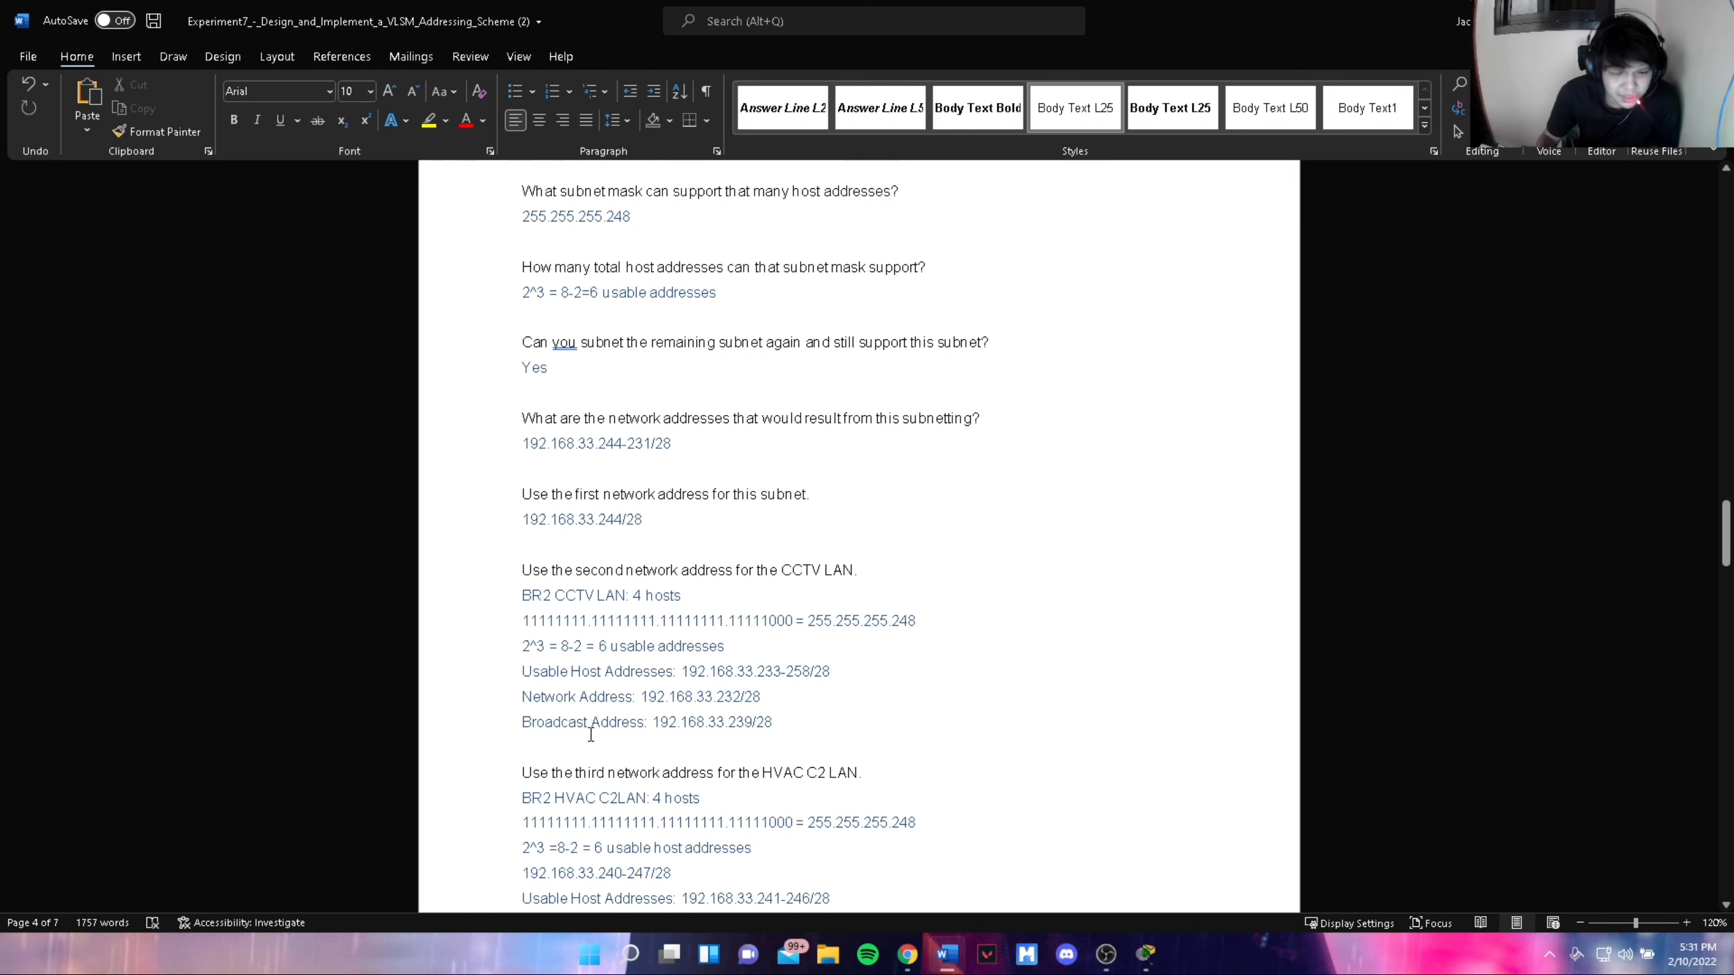
scroll(591, 734, "down", 1)
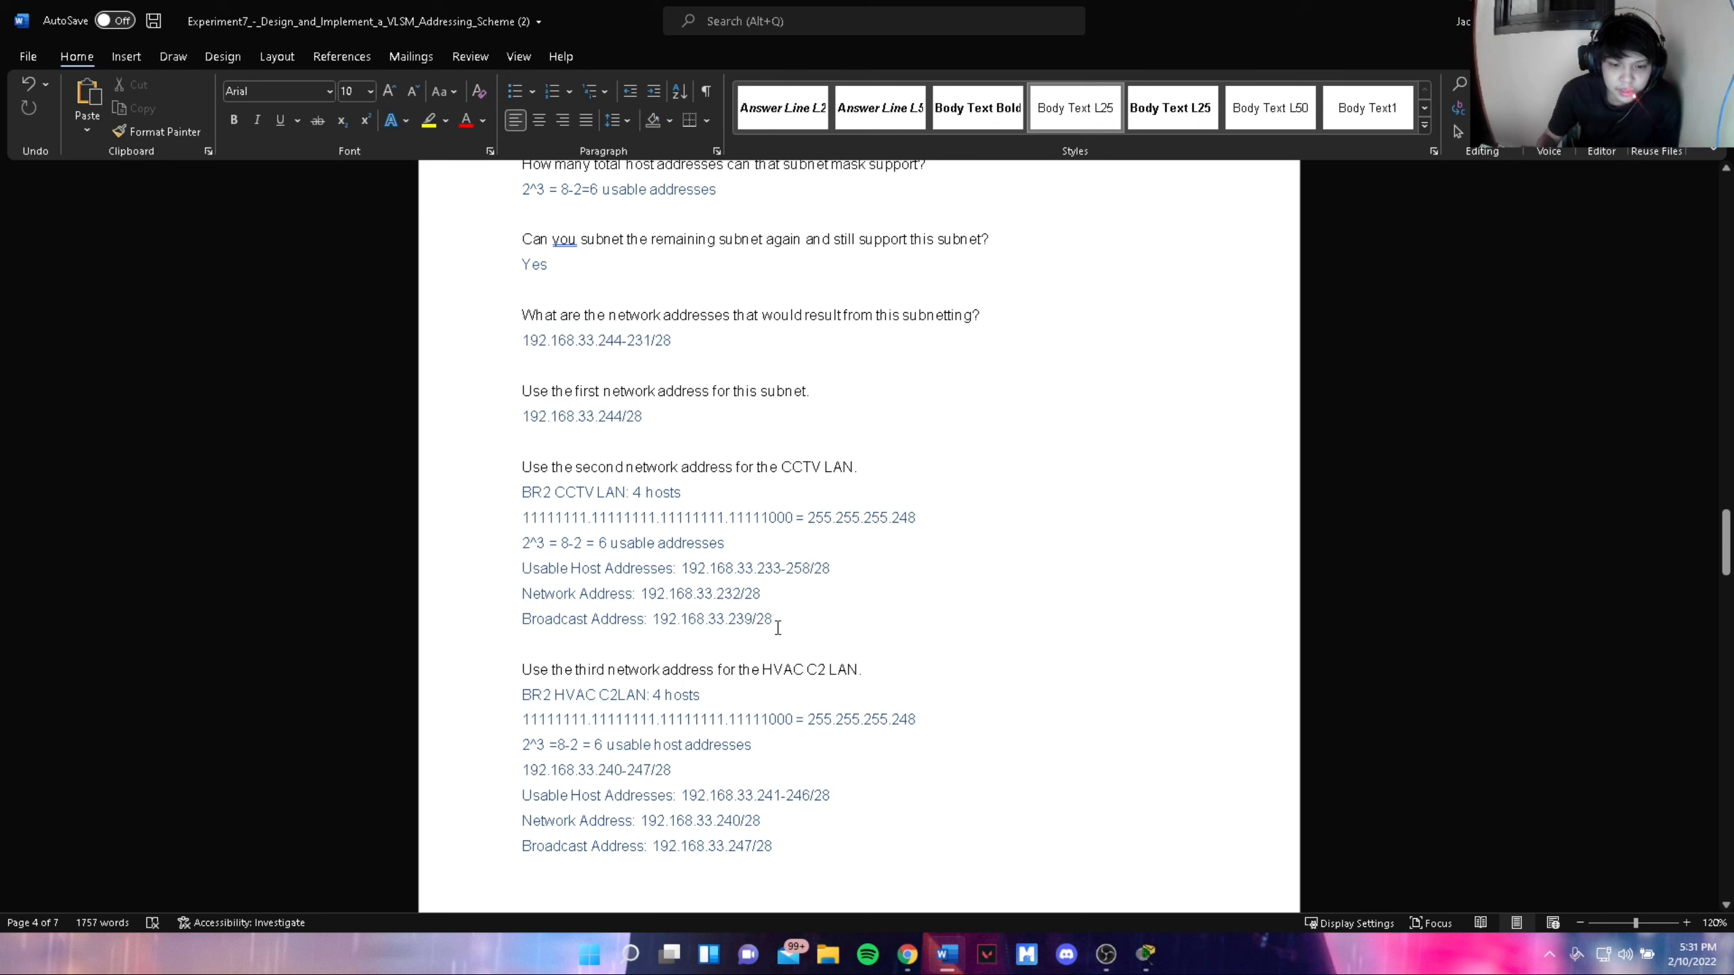
Examine the BR2 HVAC C2 LAN answer, covering its binary mask's last octet, usable host range and network and broadcast addresses
scroll(778, 626, "down", 3)
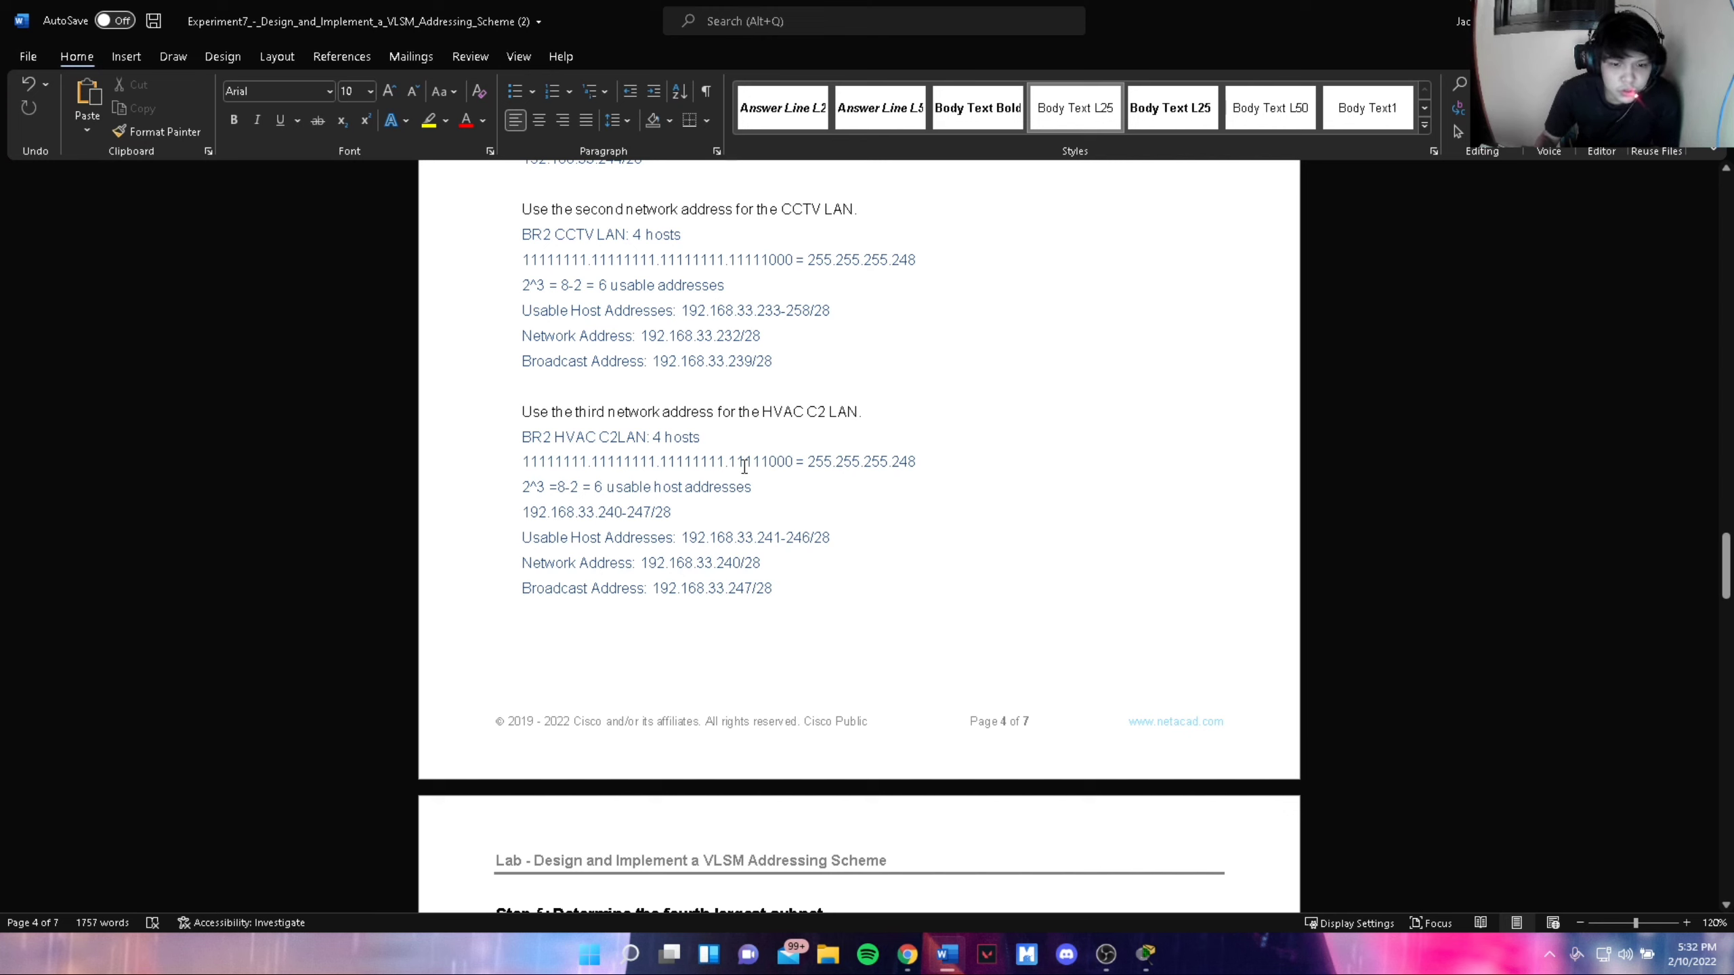
left_click_drag(729, 465, 767, 472)
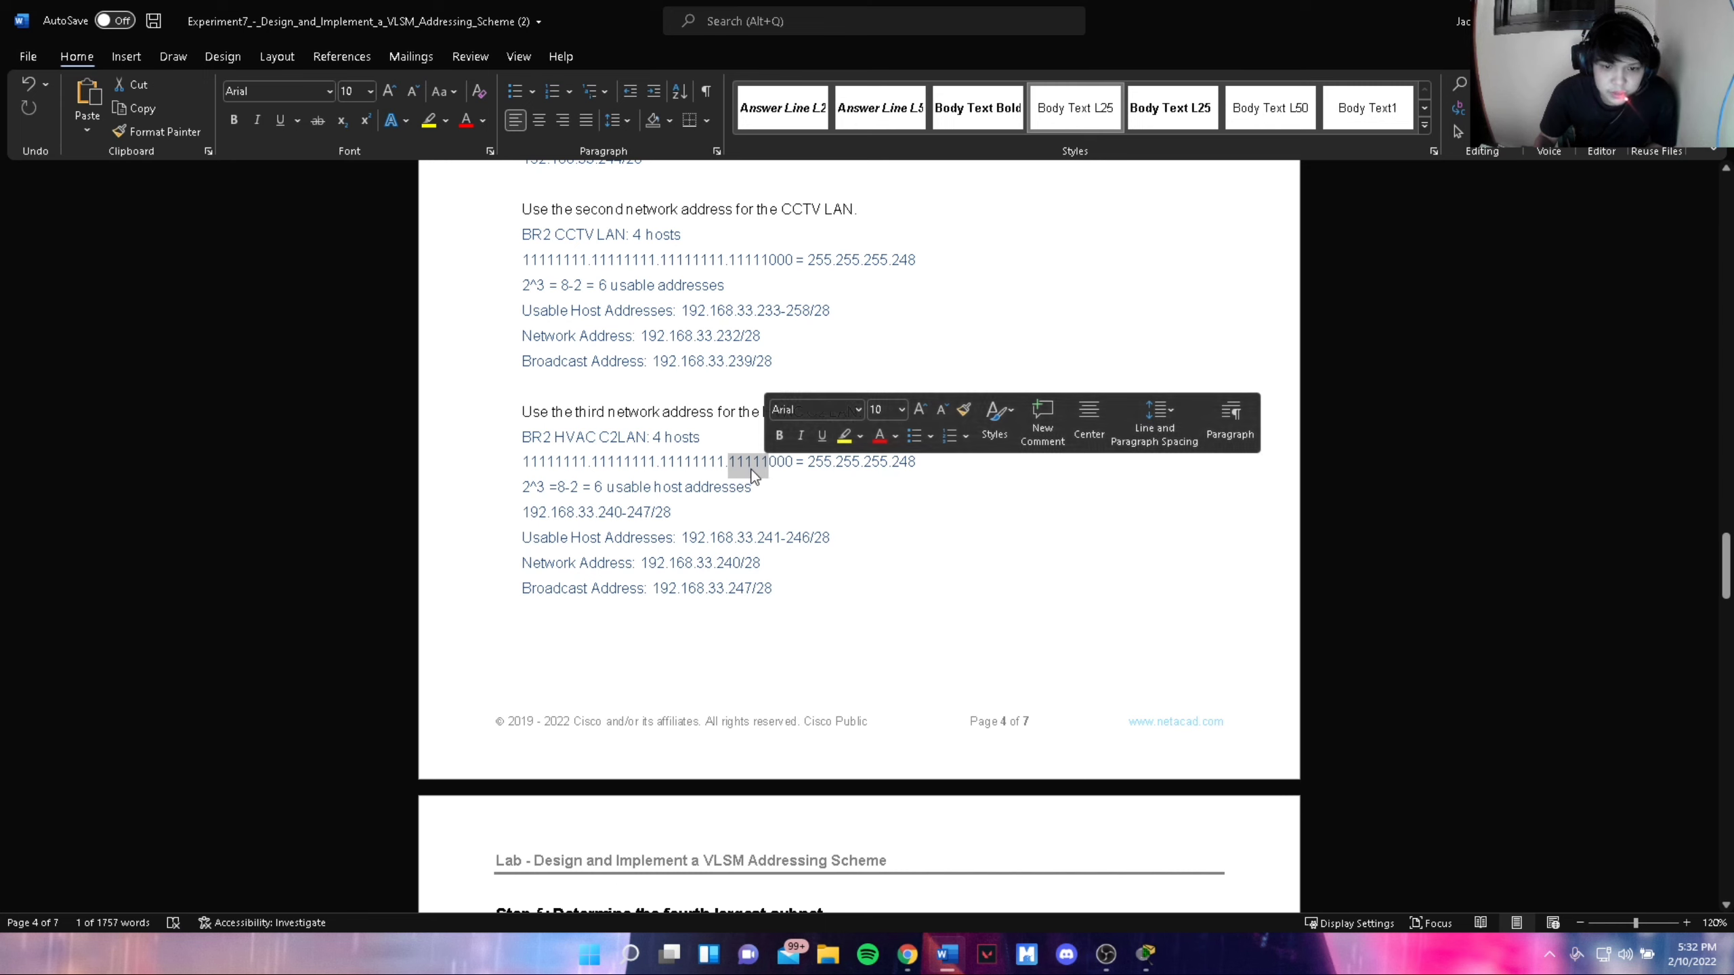
left_click(772, 470)
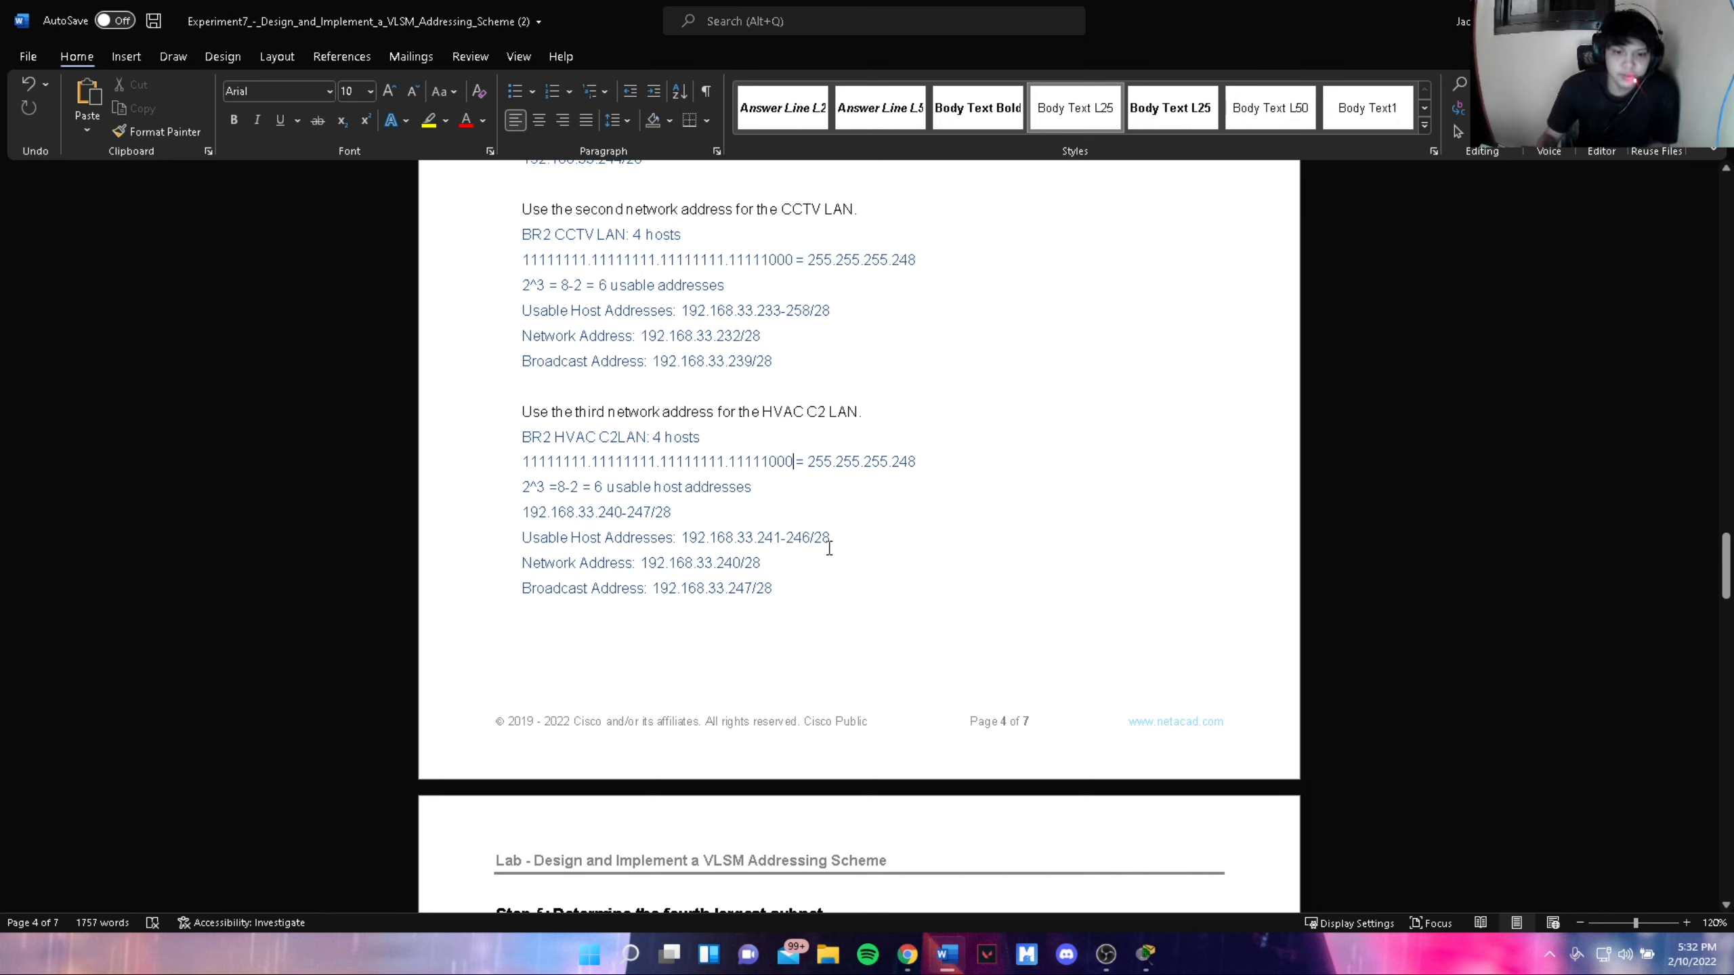
scroll(819, 543, "down", 2)
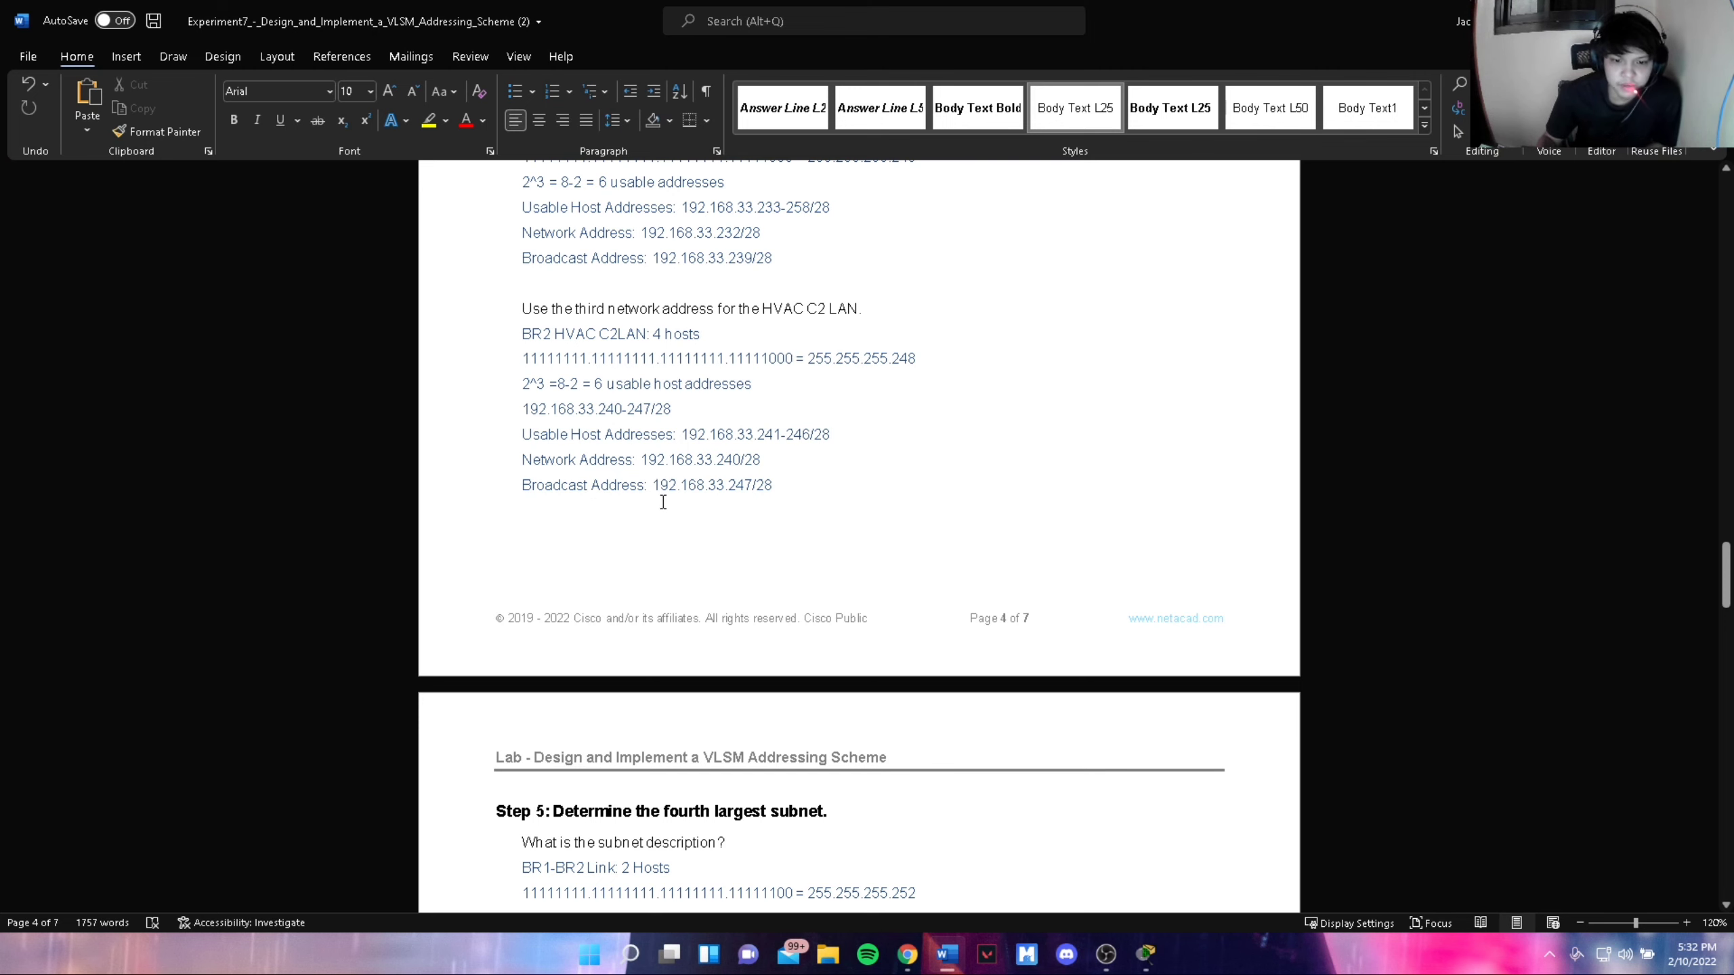
Examine the Step 5 BR1-BR2 Link description, its binary mask's network bits and the supporting subnet mask answer
scroll(765, 547, "down", 6)
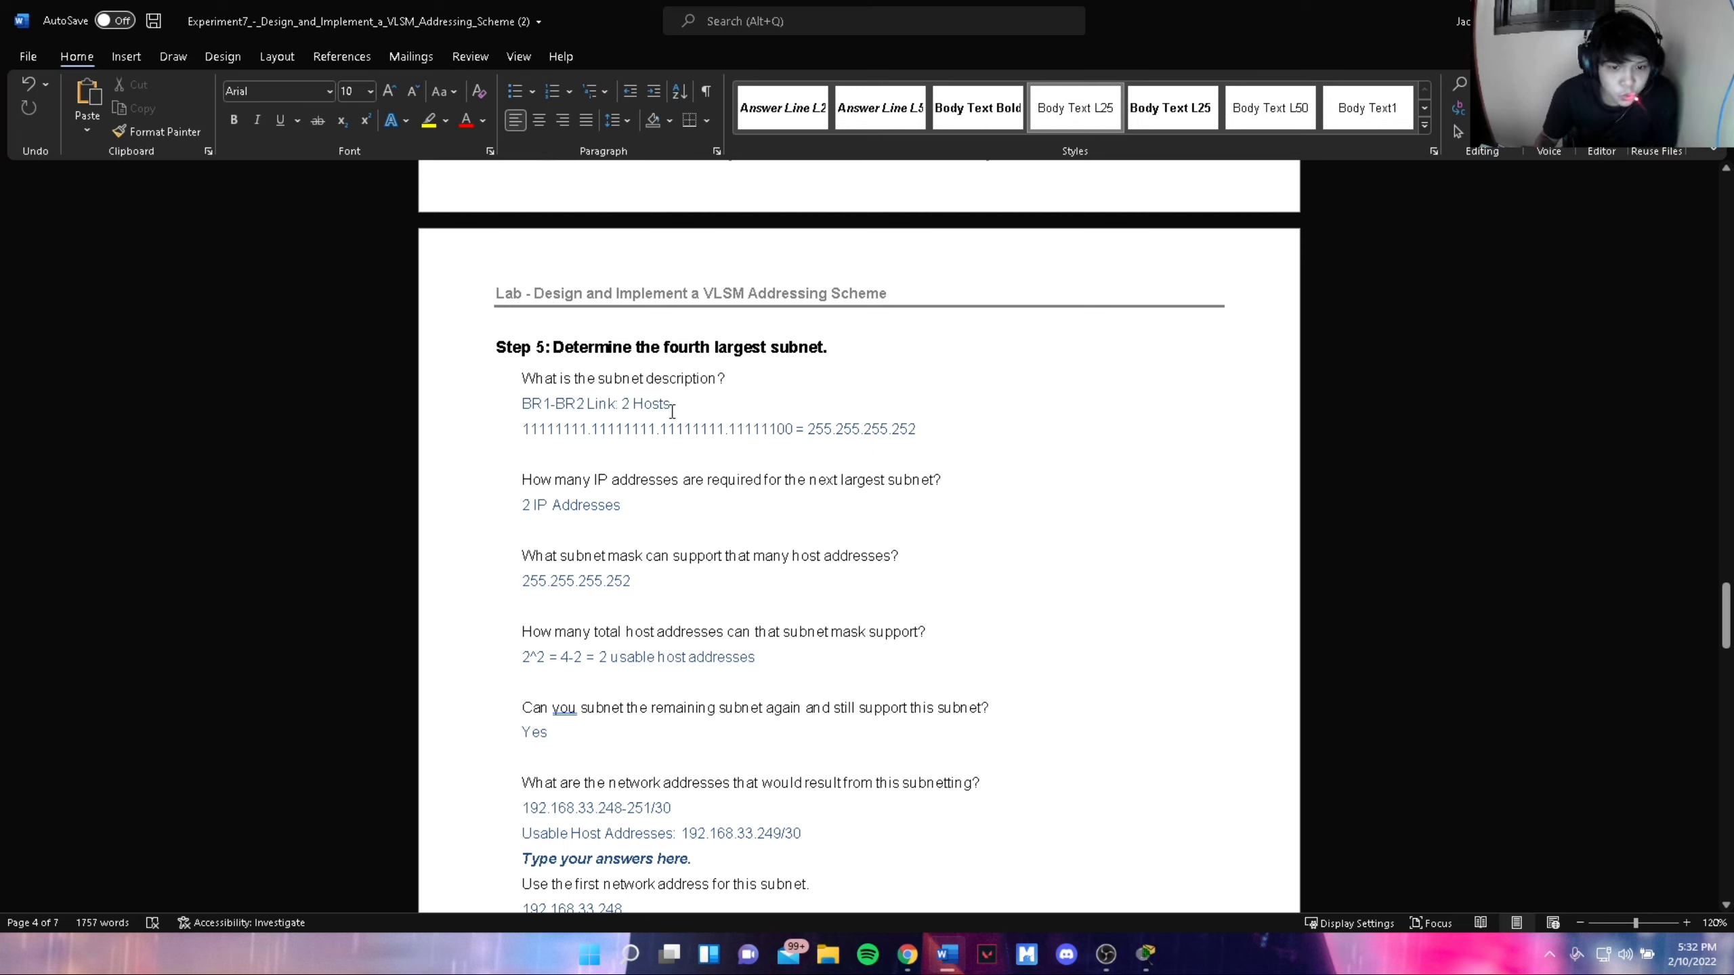
left_click(729, 429)
left_click_drag(729, 429, 777, 430)
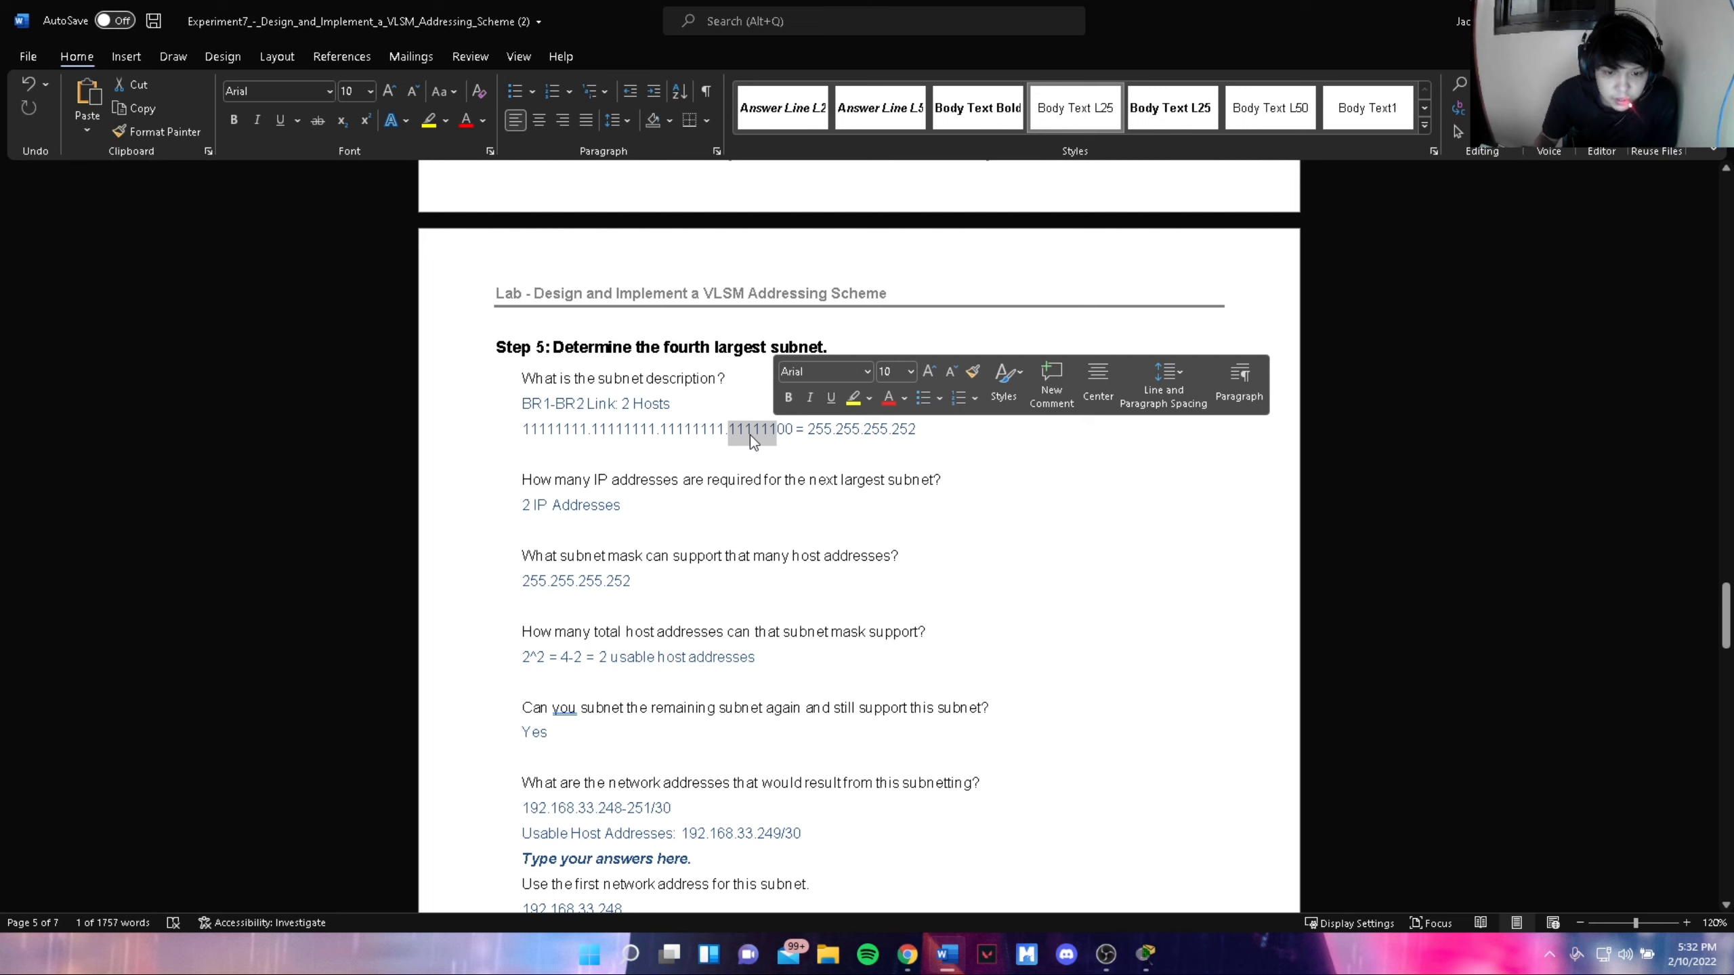
left_click(786, 431)
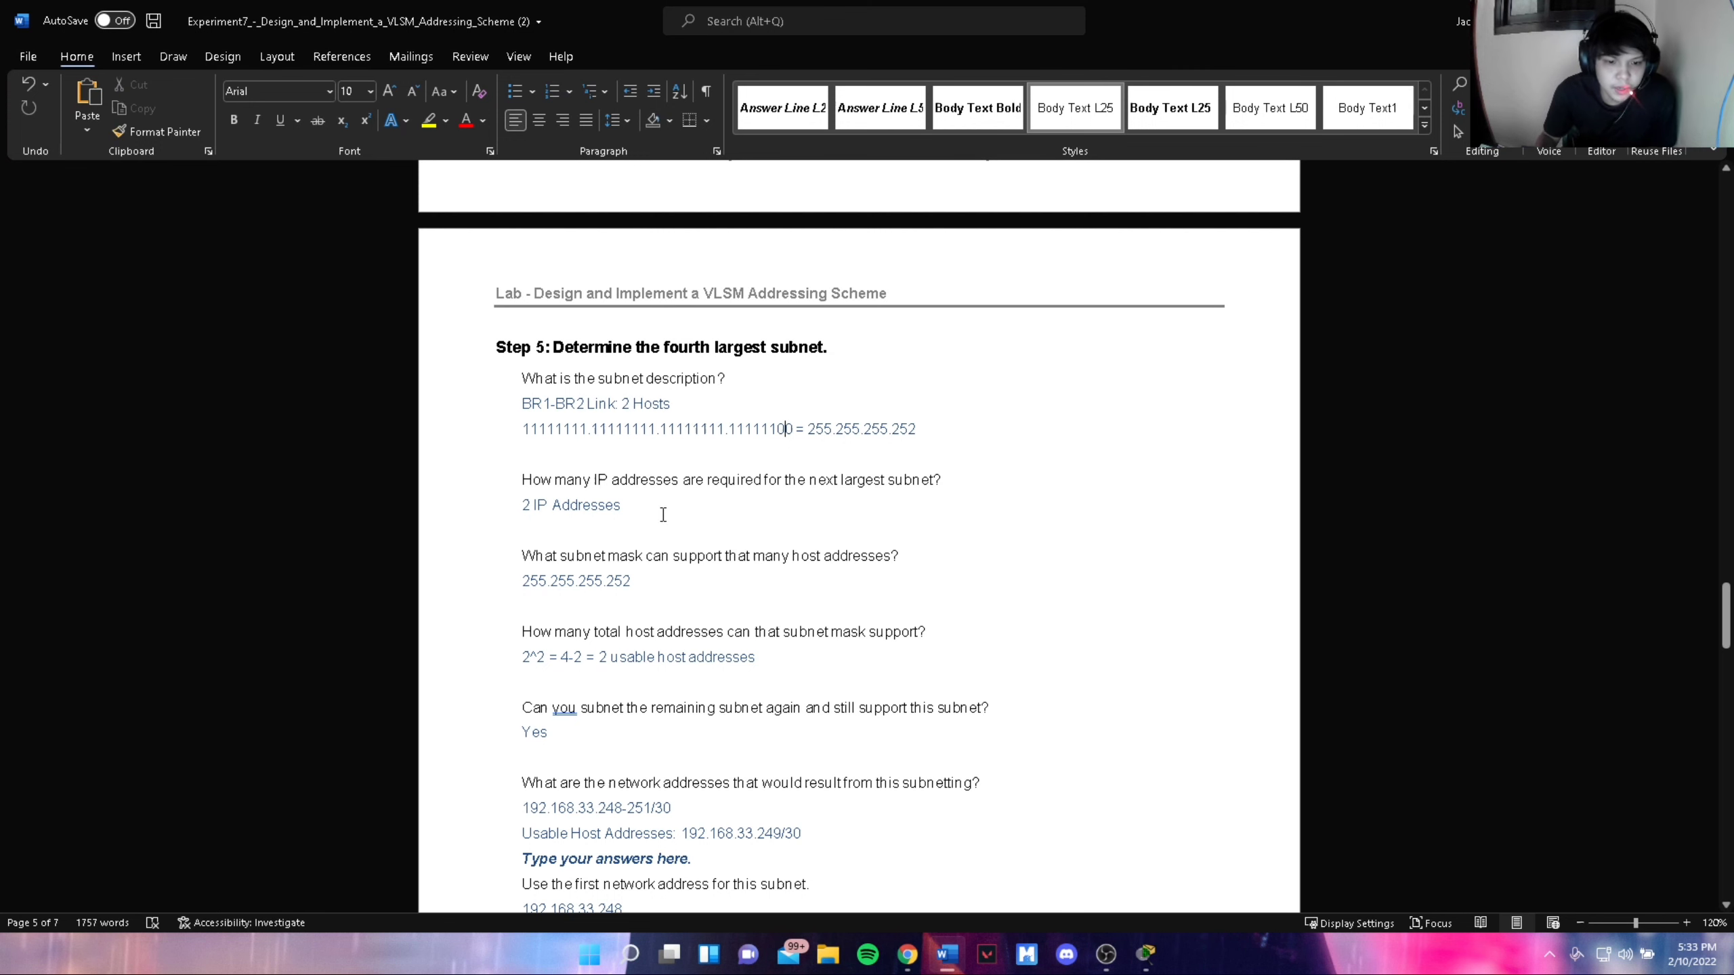
scroll(648, 495, "down", 1)
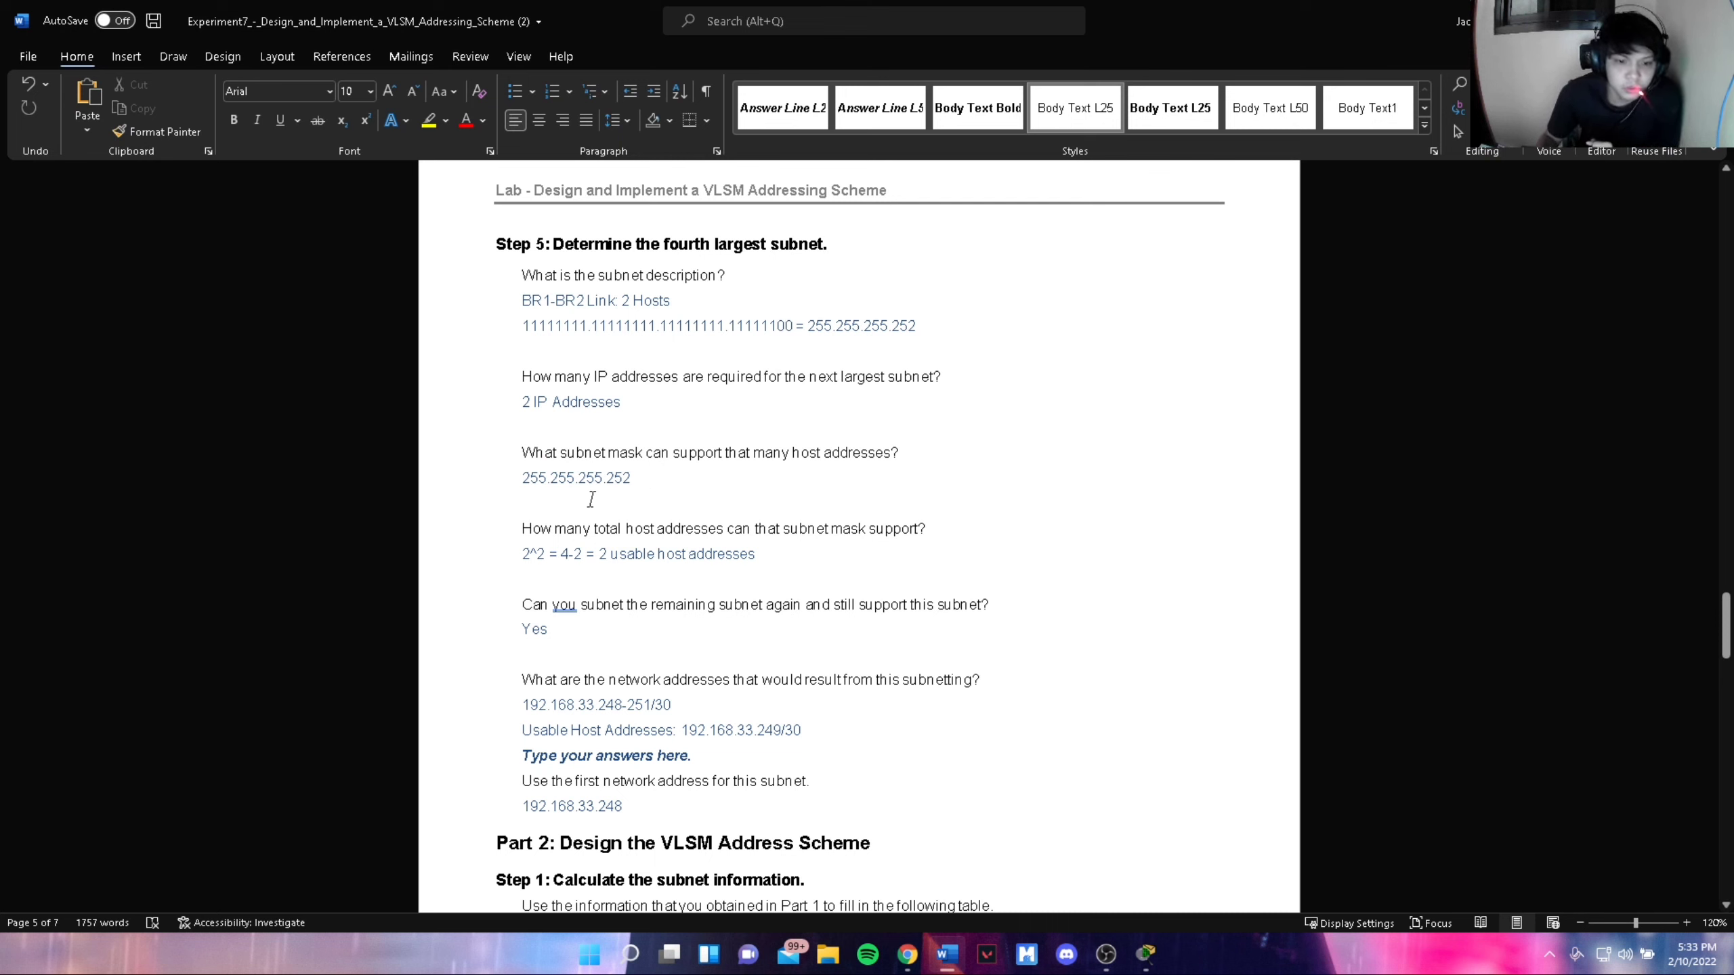
scroll(682, 506, "down", 1)
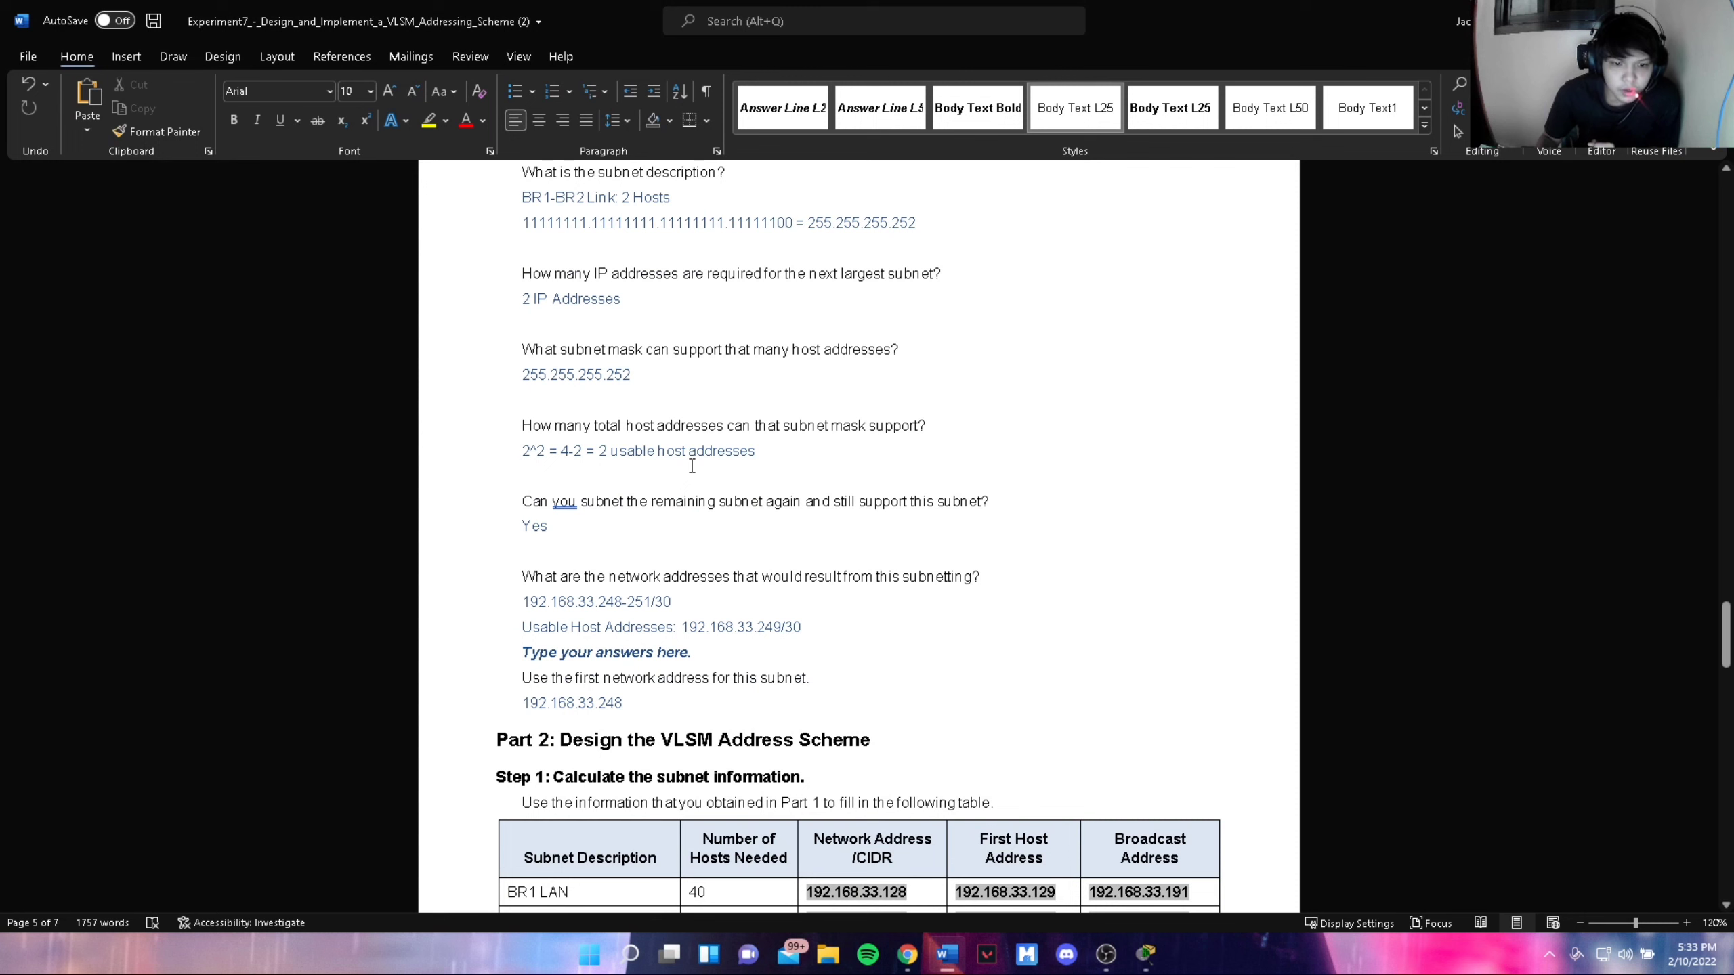
Check the BR1-BR2 Link mask's host bits against the usable host calculation and review the network addresses down to the Part 2 subnet table
scroll(765, 484, "up", 2)
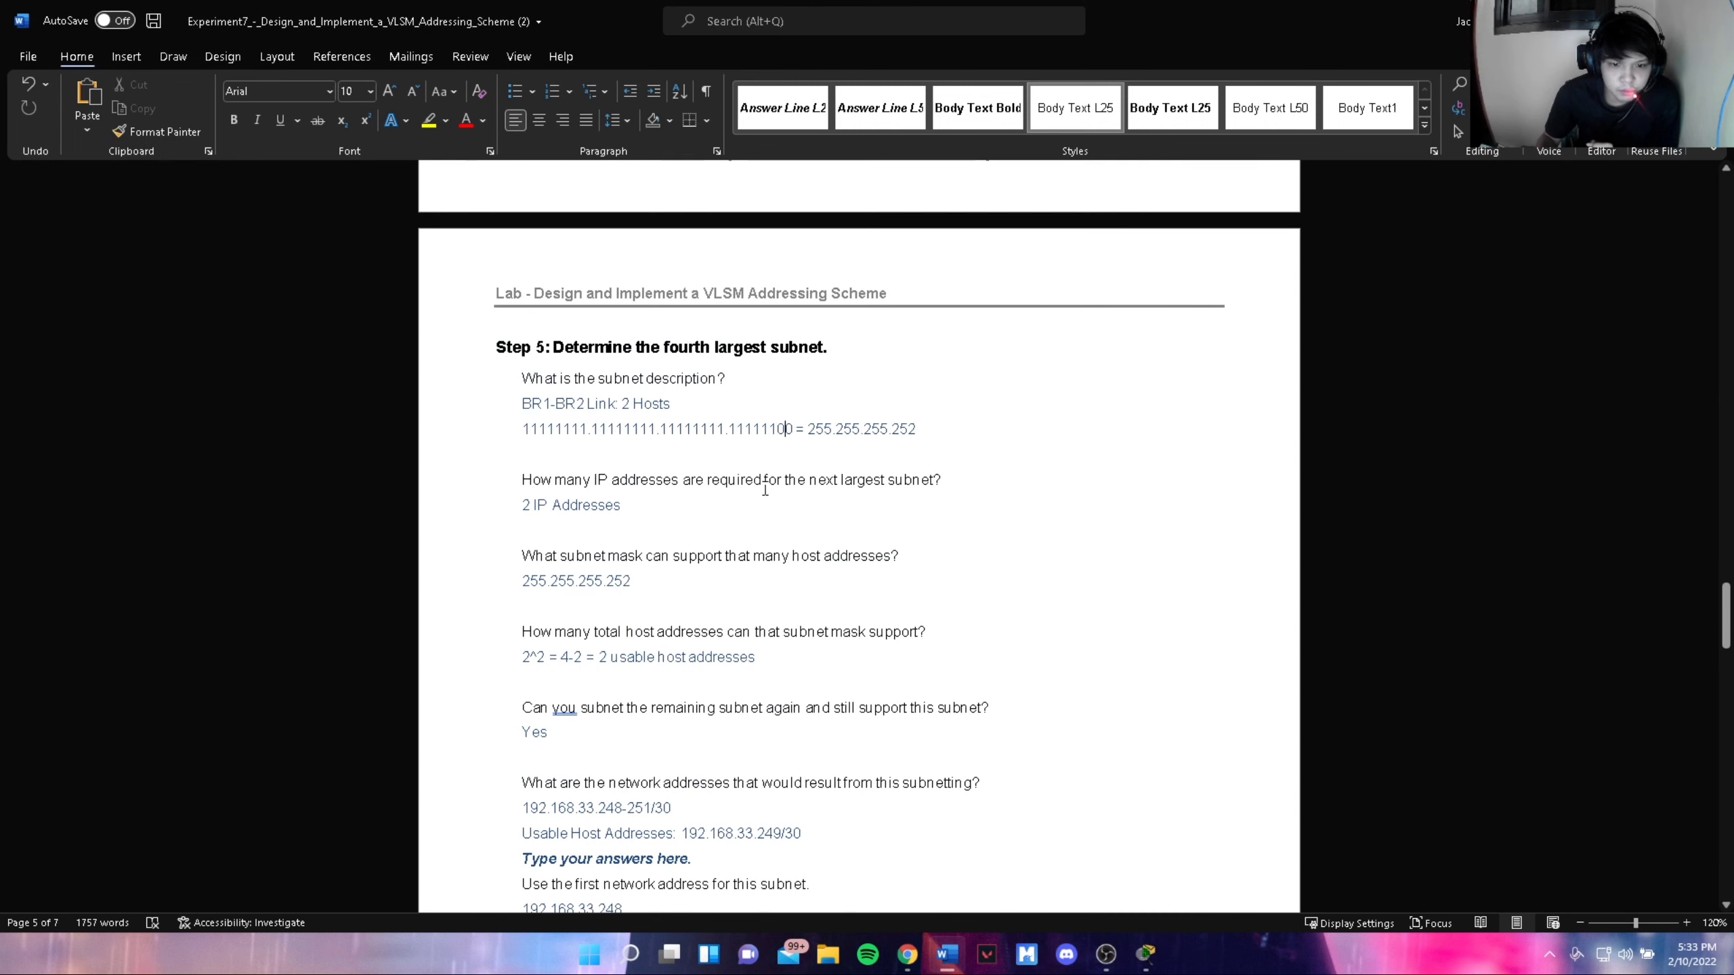
left_click_drag(795, 434, 779, 435)
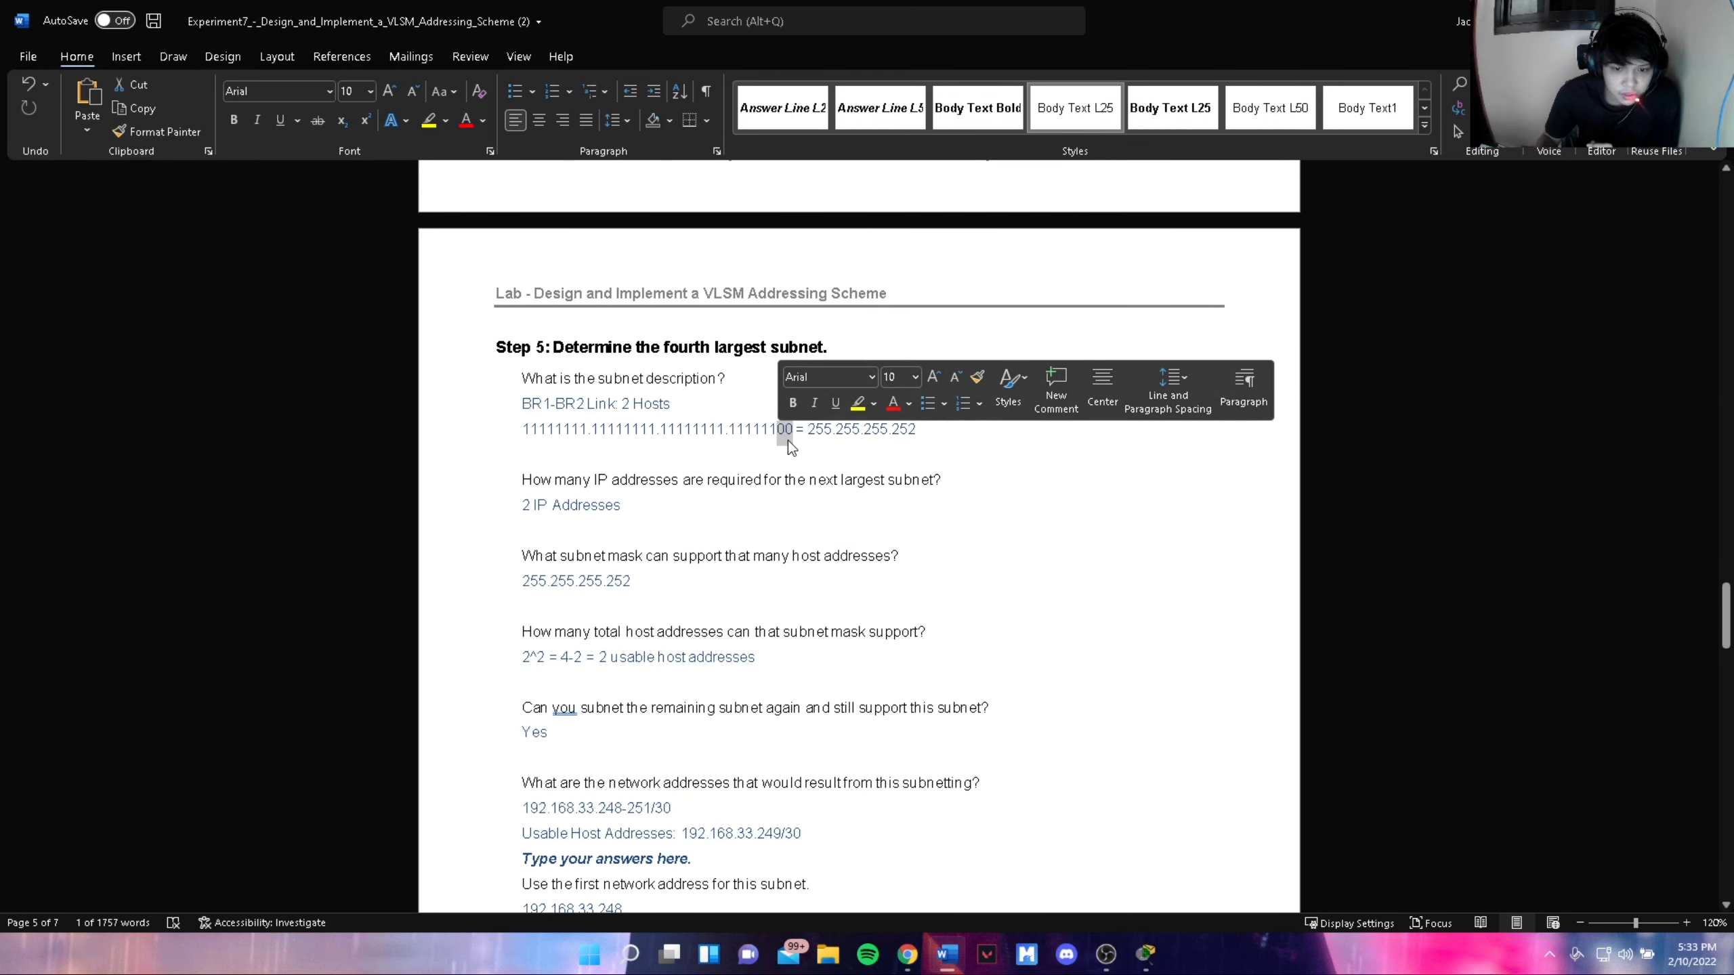
scroll(789, 452, "down", 1)
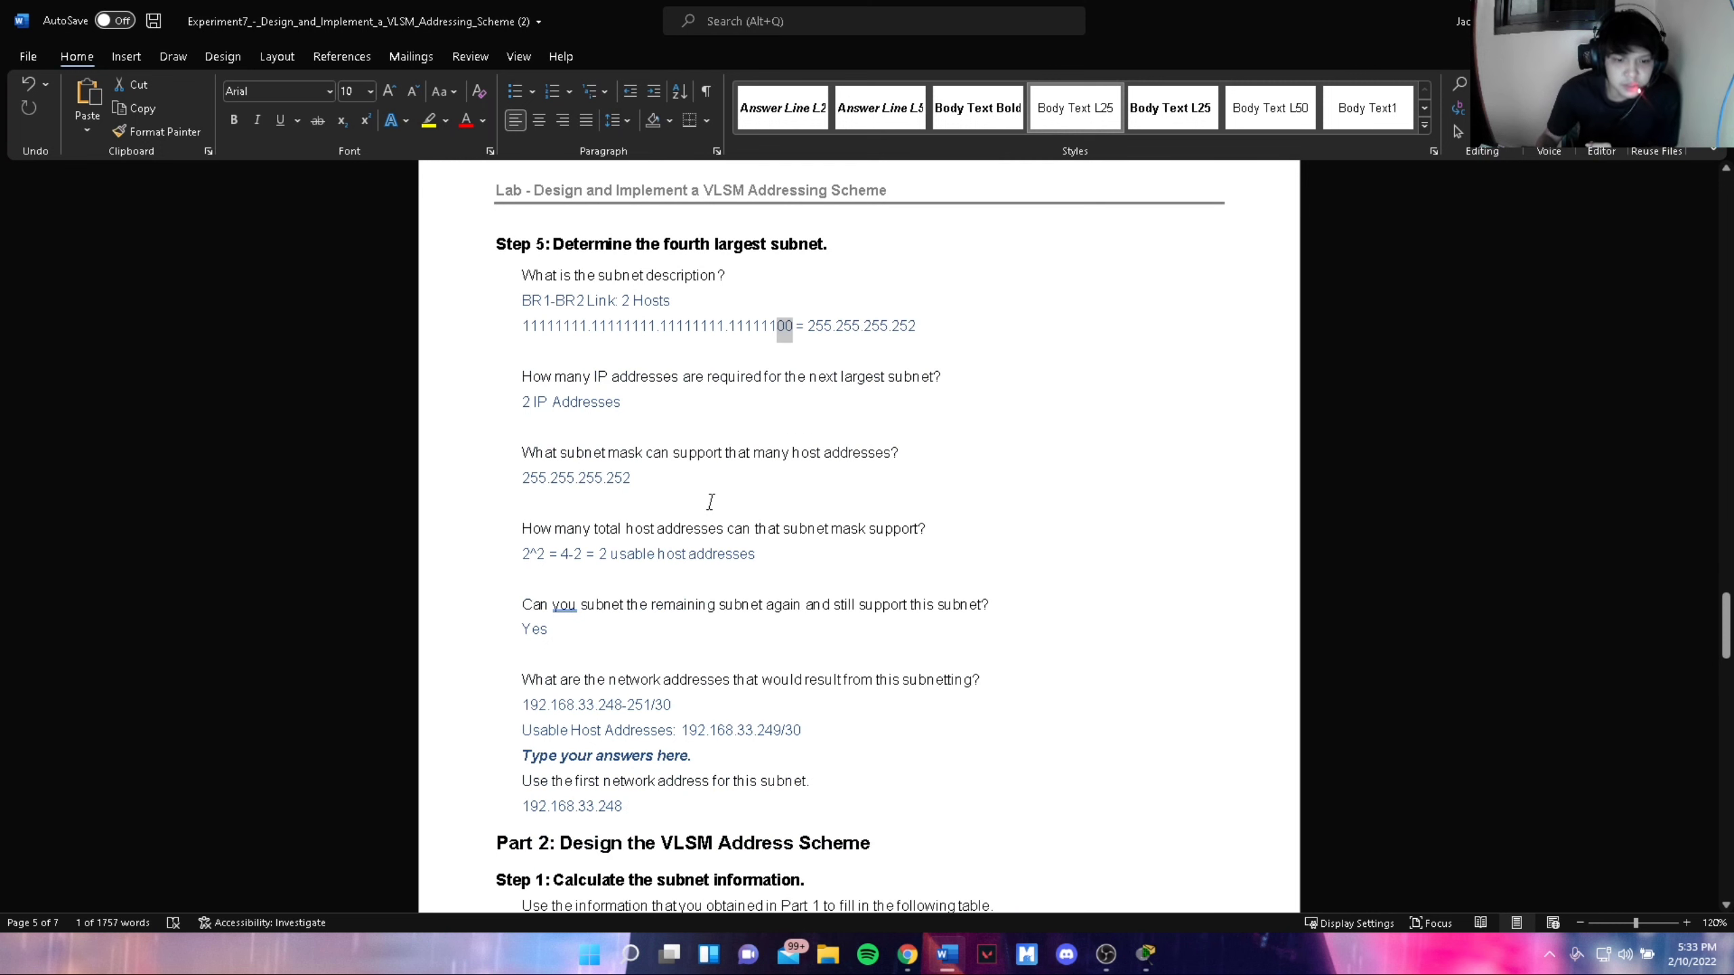
left_click(594, 560)
scroll(703, 584, "down", 1)
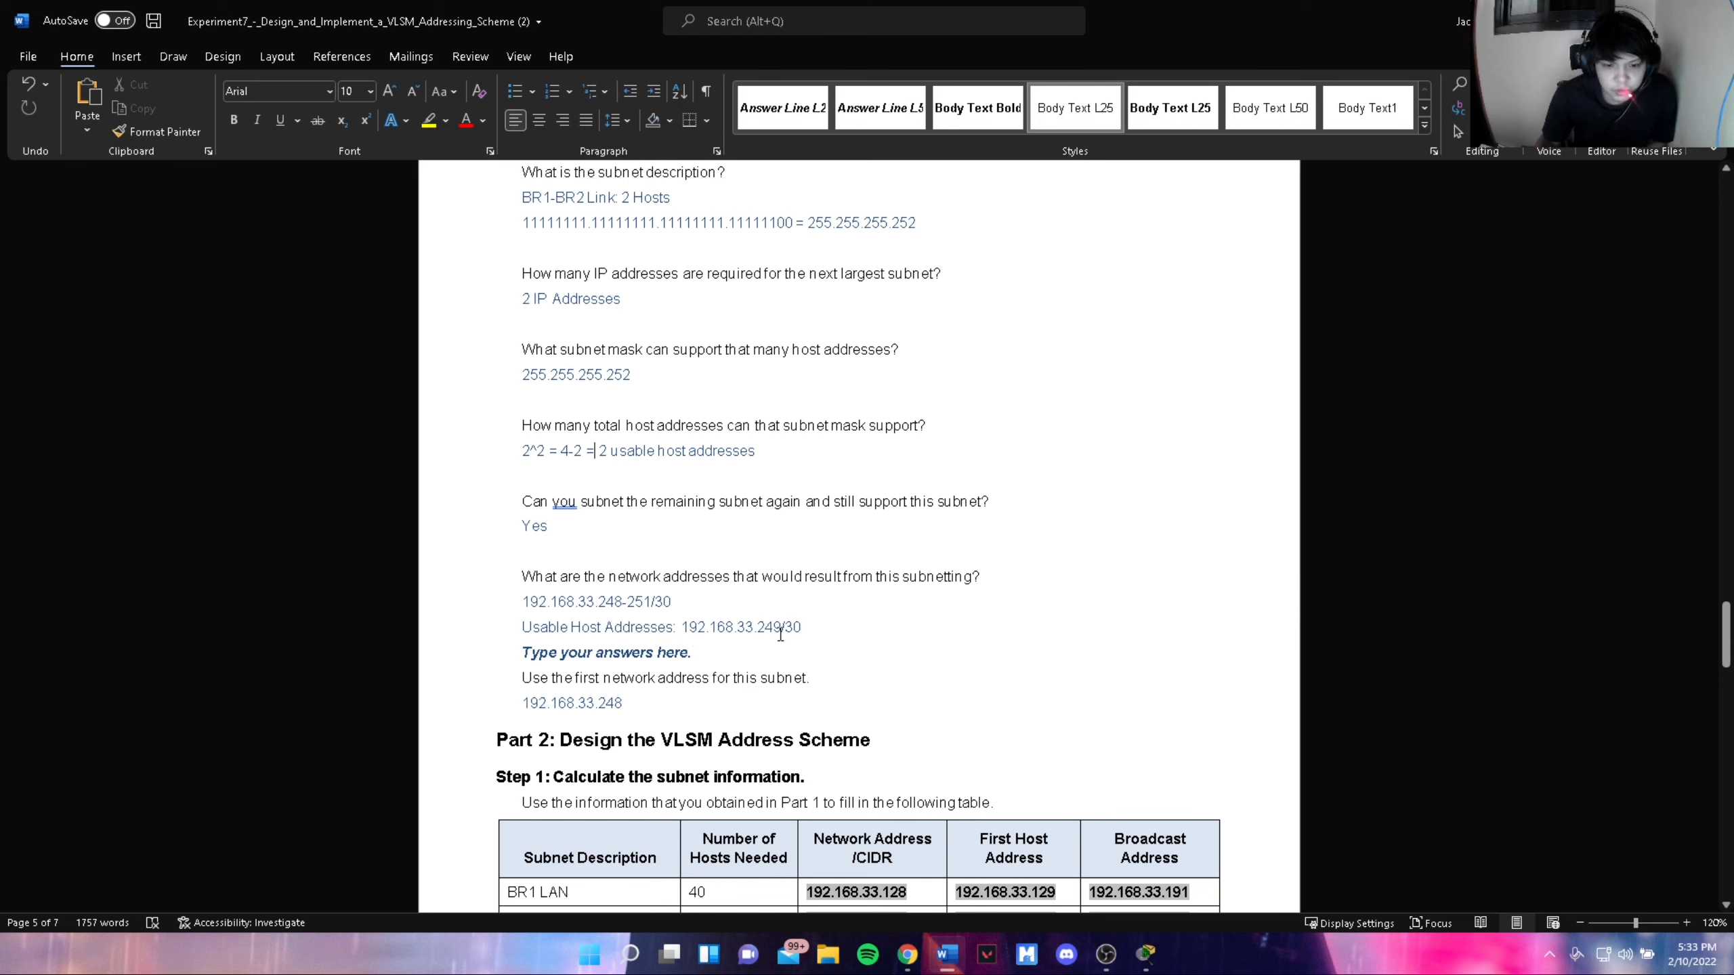
scroll(786, 661, "down", 1)
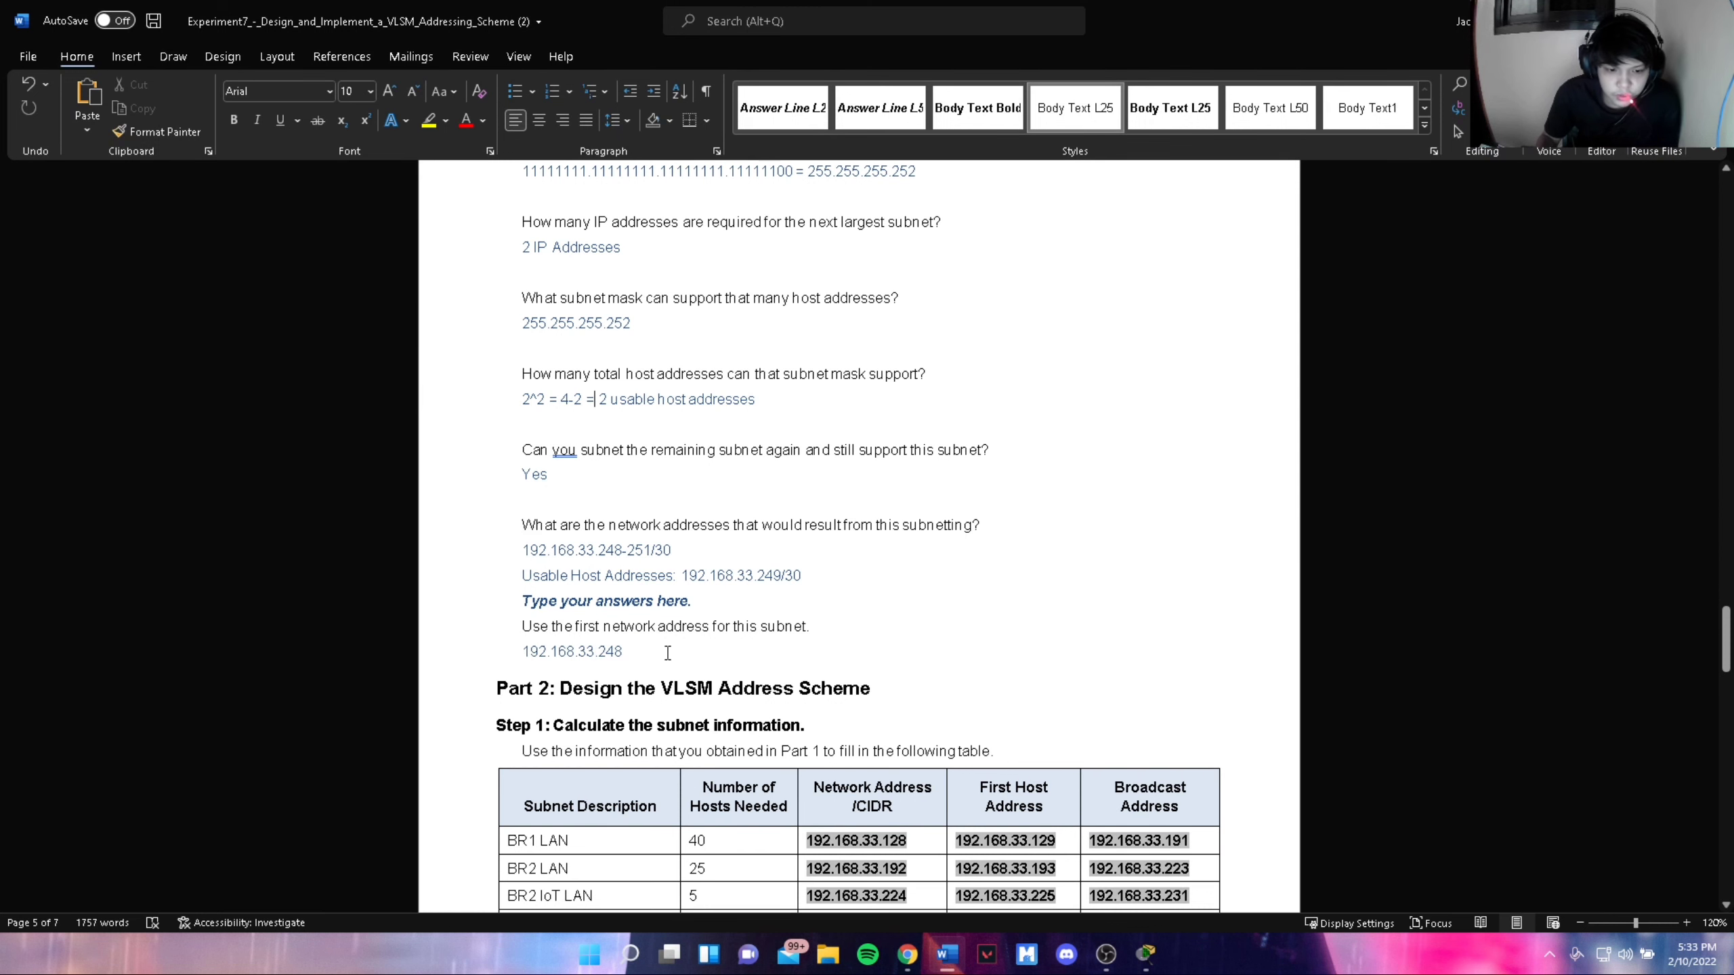
scroll(676, 648, "down", 2)
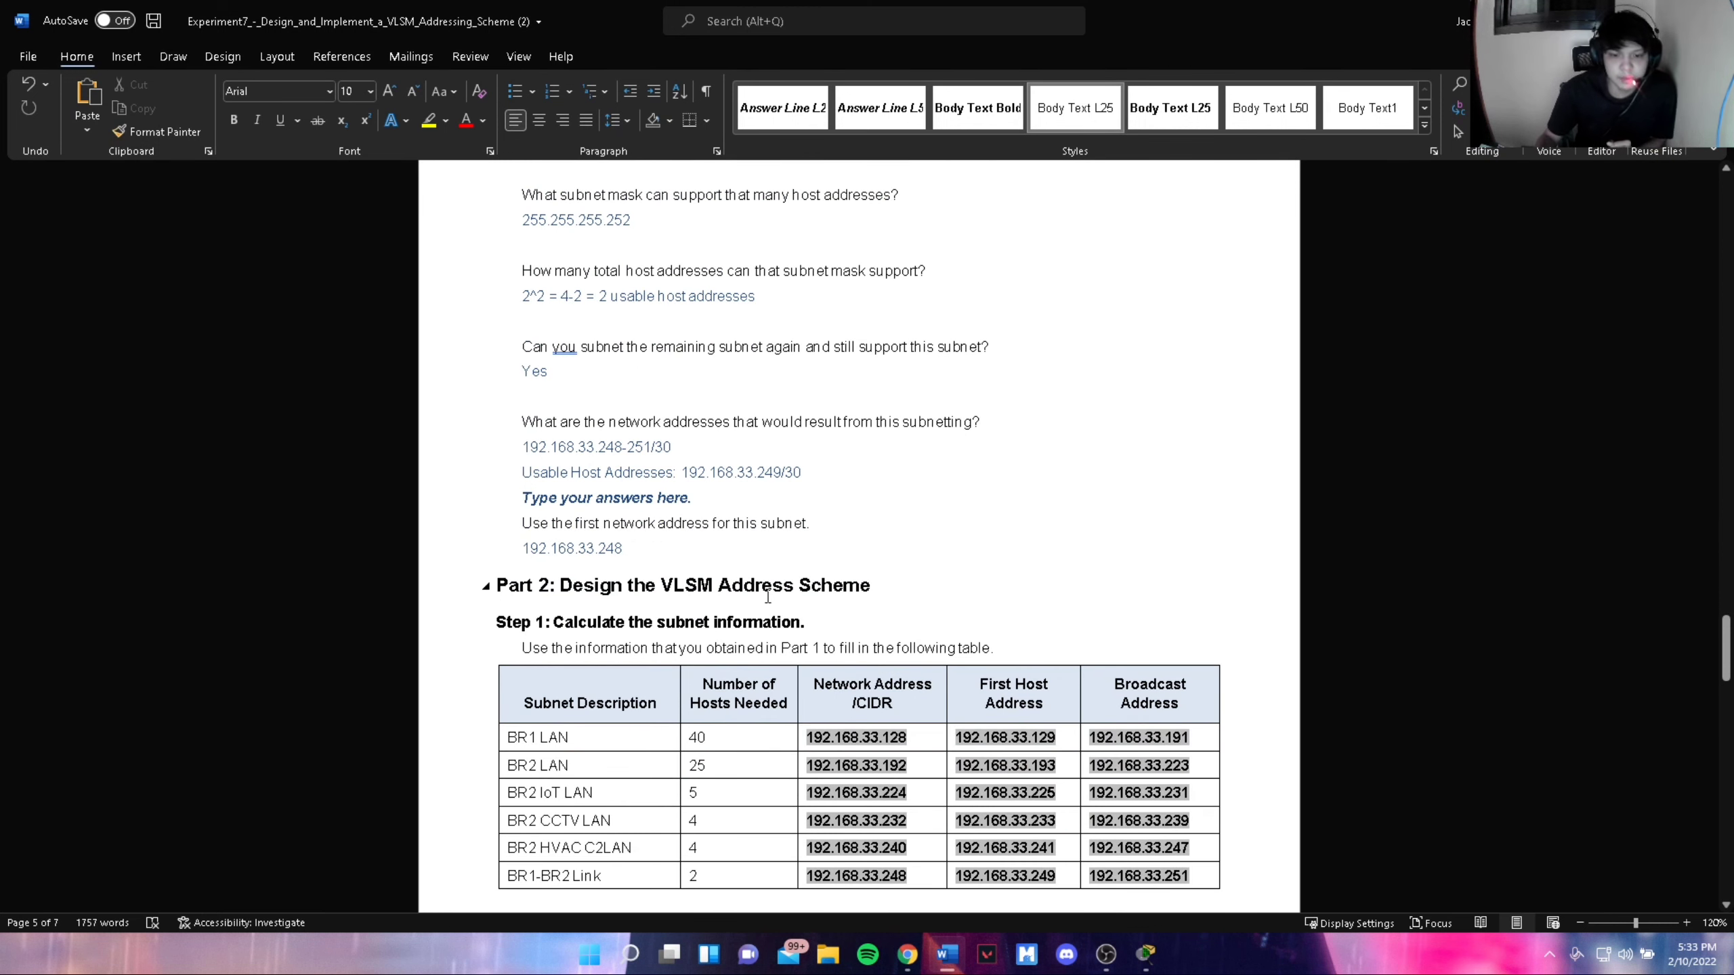
Examine the Part 2 subnet table with its network, first host and broadcast addresses, and continue to the Step 2 device interface address table
scroll(753, 574, "down", 2)
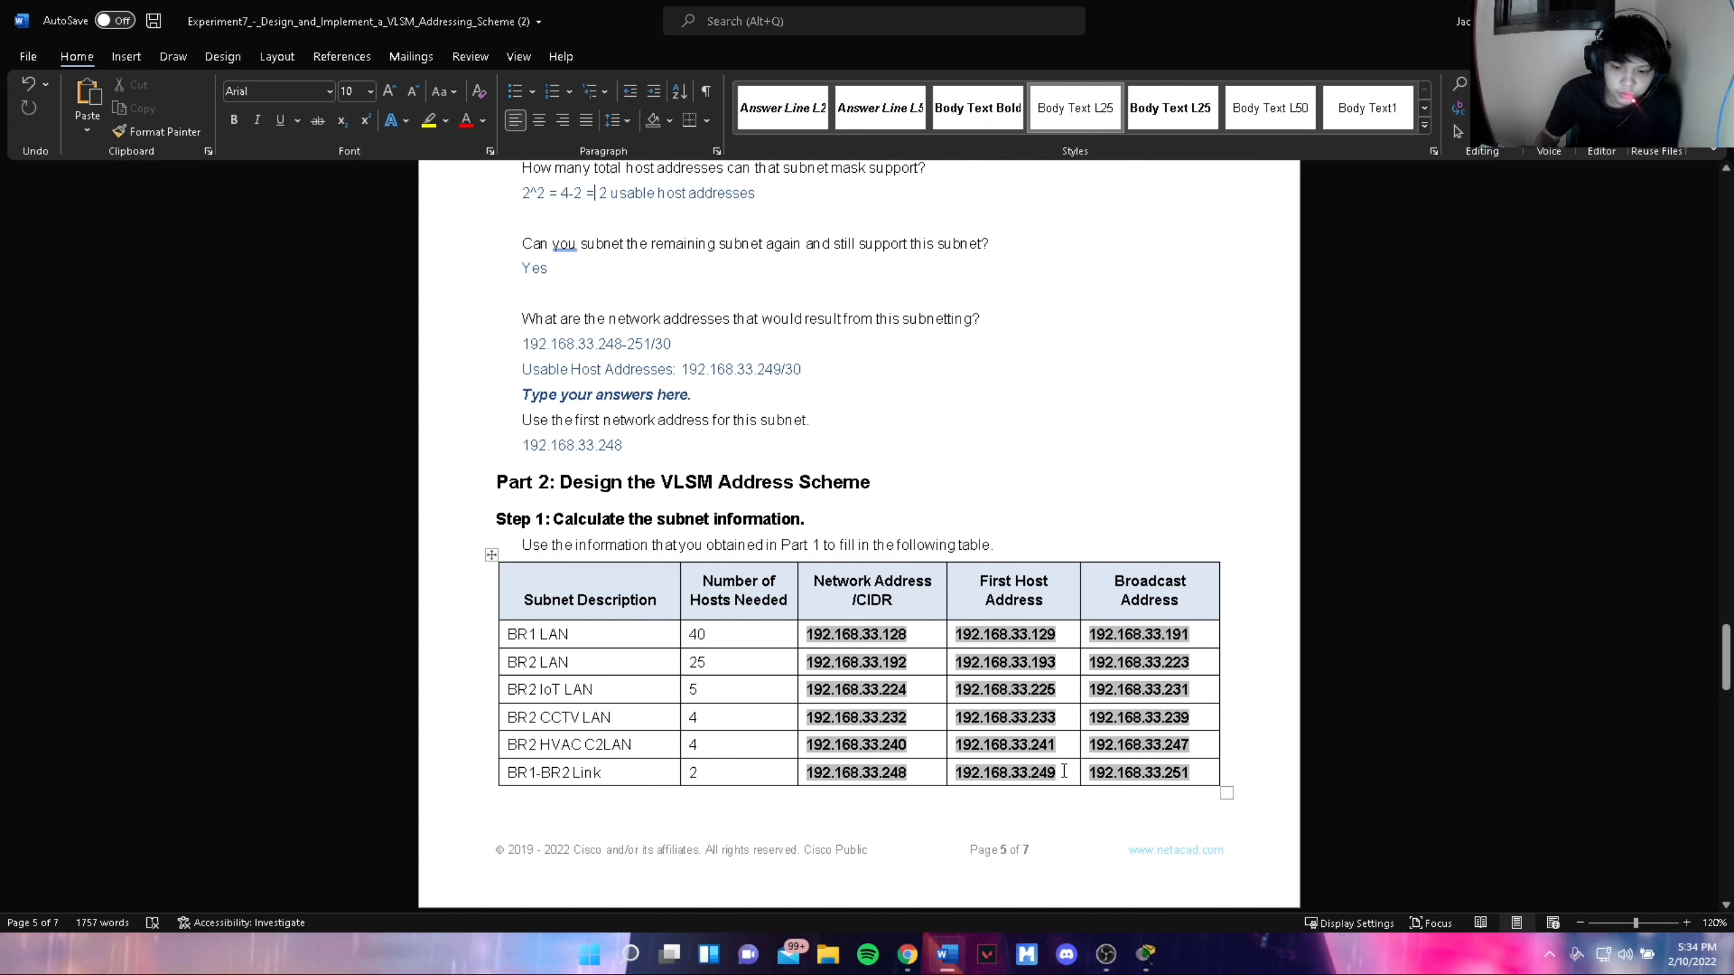
scroll(1209, 768, "down", 5)
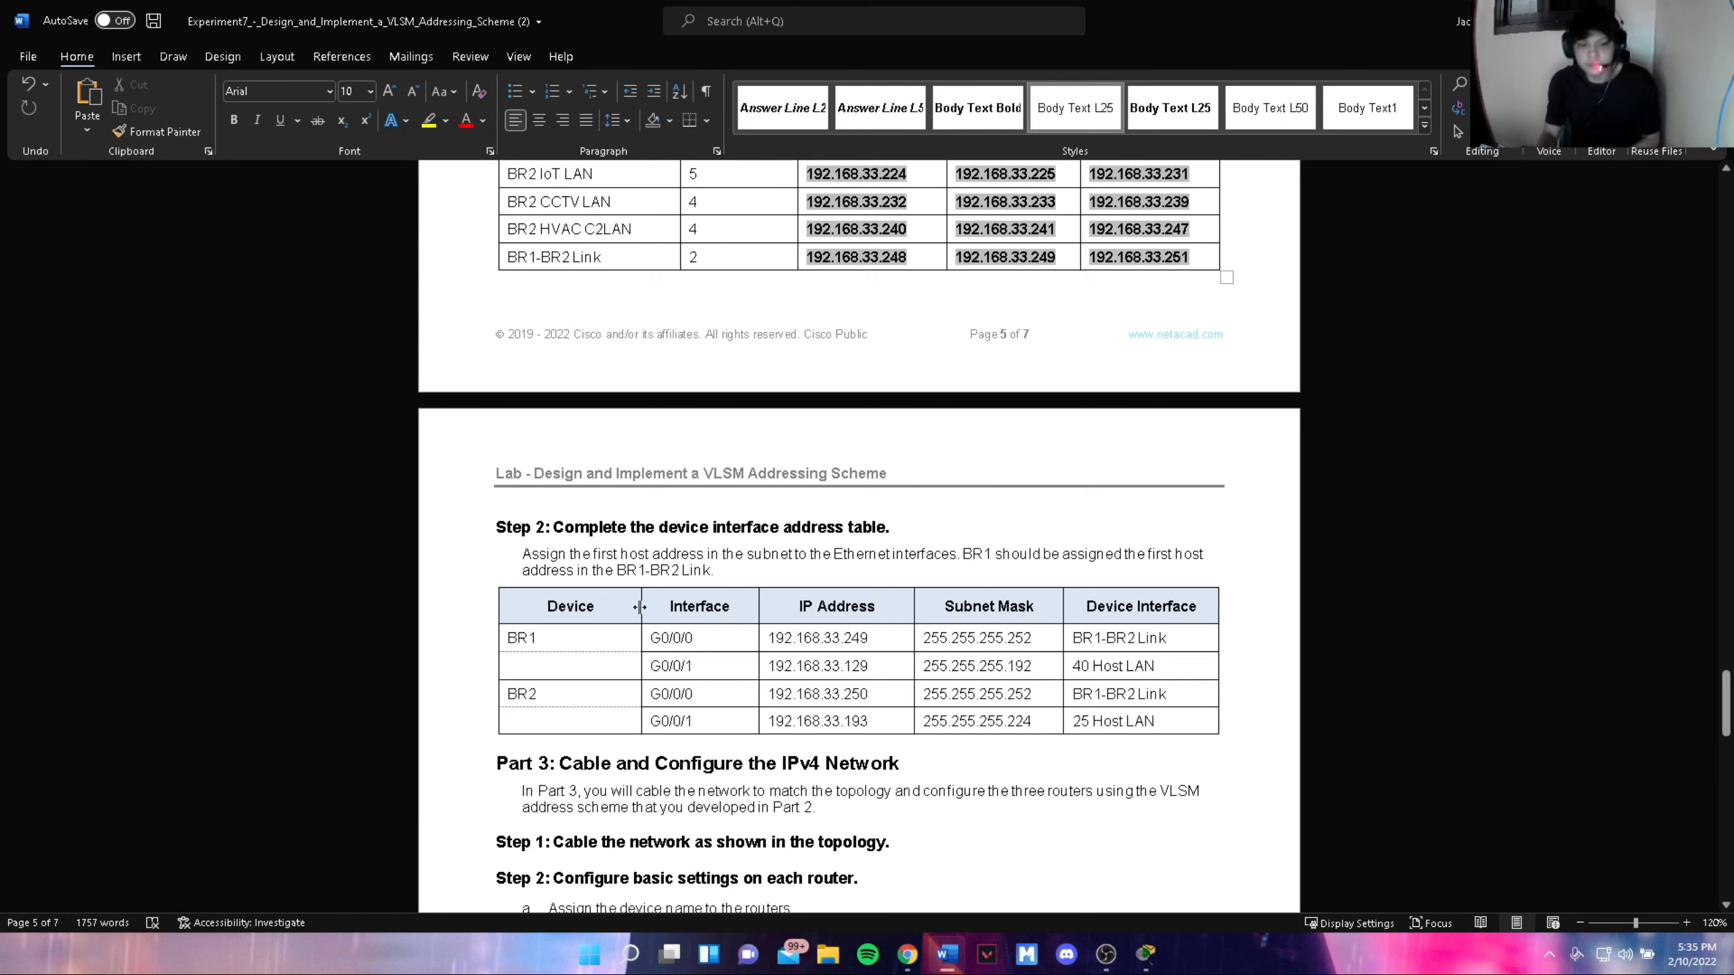
left_click_drag(552, 617, 1158, 722)
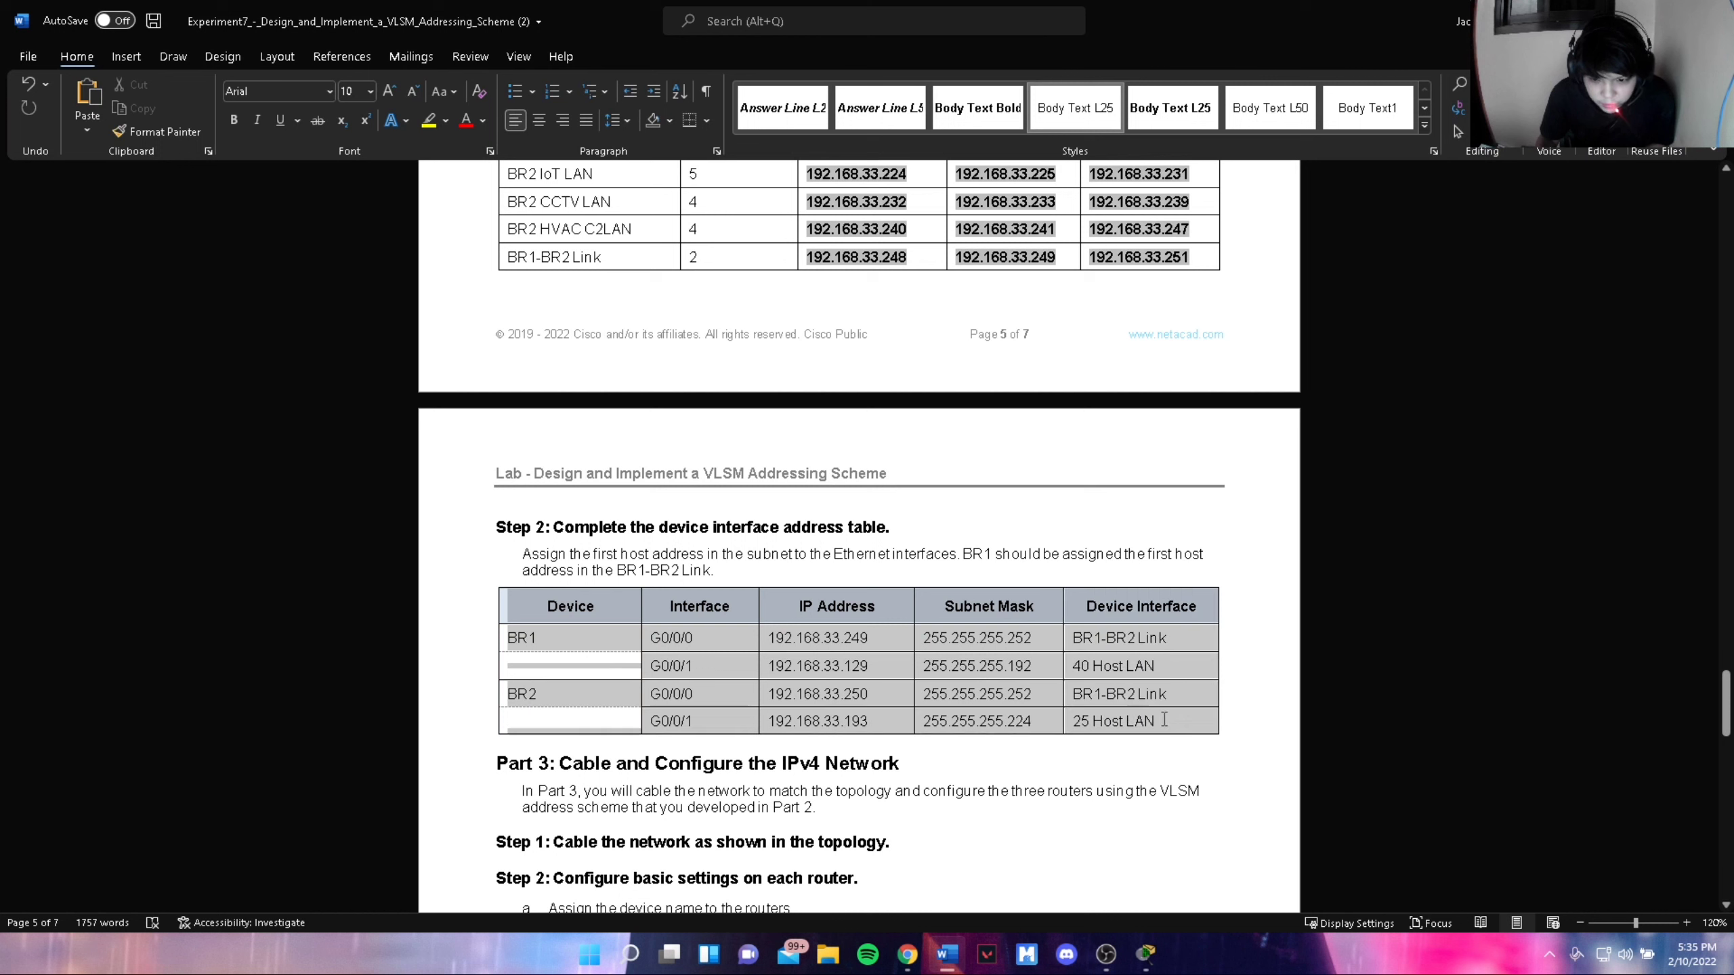
left_click(1158, 721)
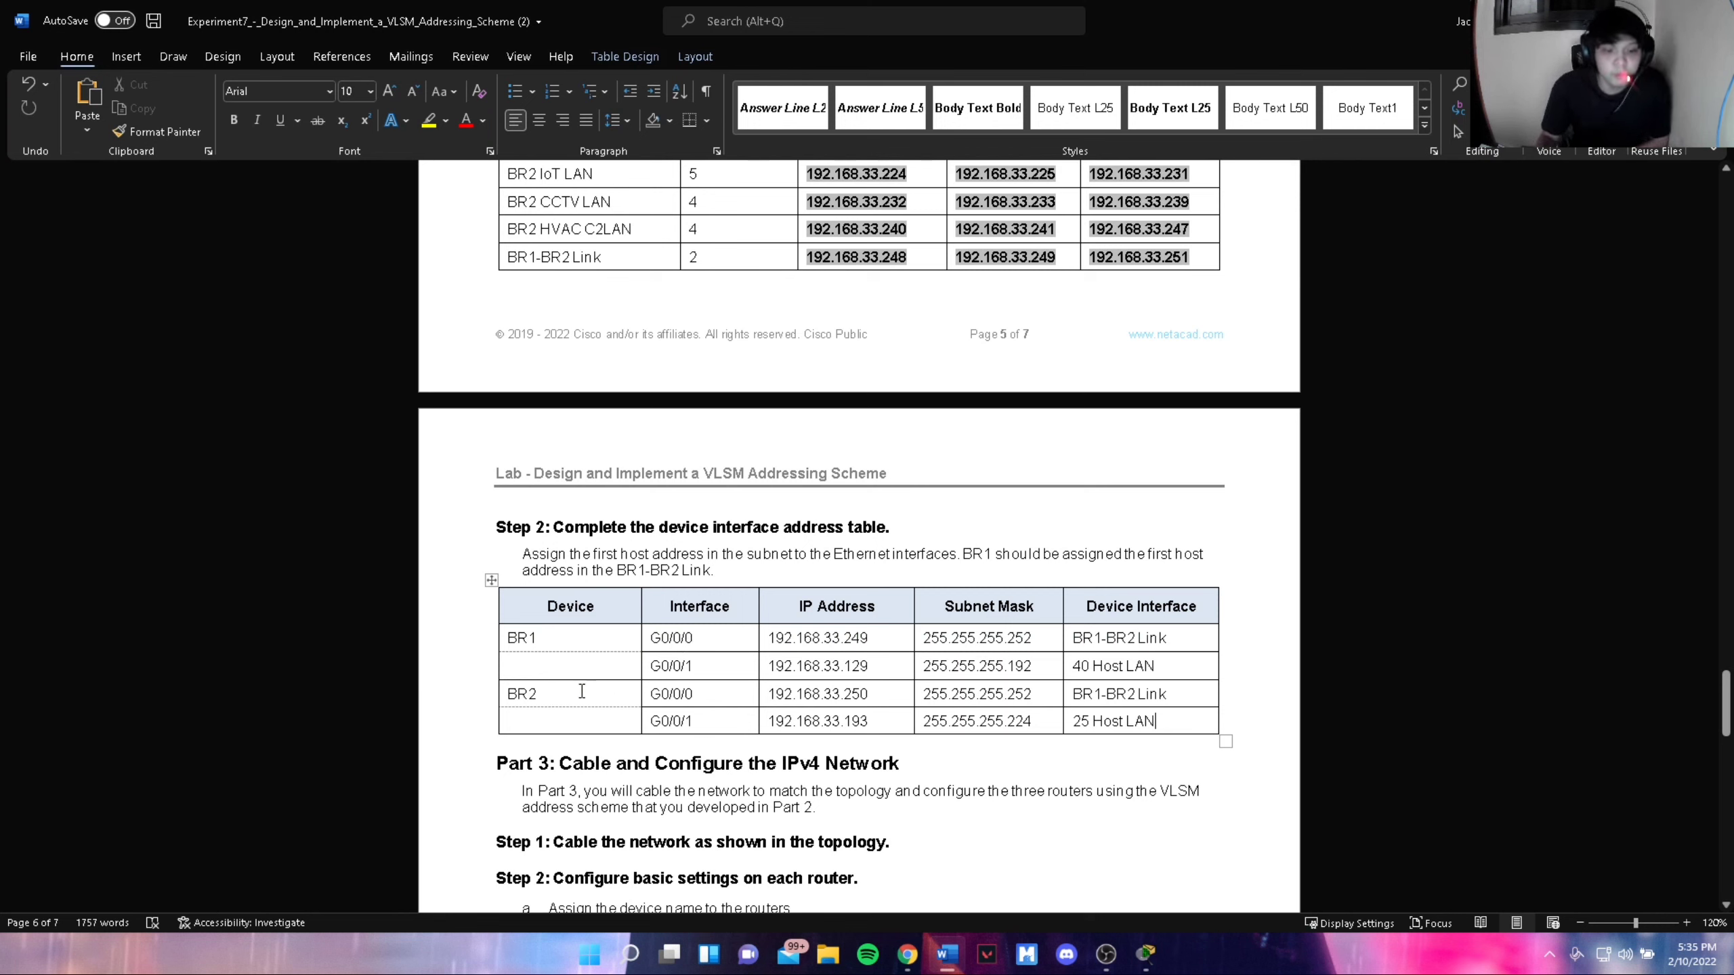
Review the IP address, subnet mask and device interface columns for BR1 and BR2, continuing down to the Part 3 cabling and configuration instructions
left_click_drag(764, 640, 819, 723)
left_click_drag(976, 639, 1035, 729)
left_click(1044, 756)
left_click_drag(1076, 640, 1139, 723)
left_click(1020, 743)
scroll(1020, 743, "down", 1)
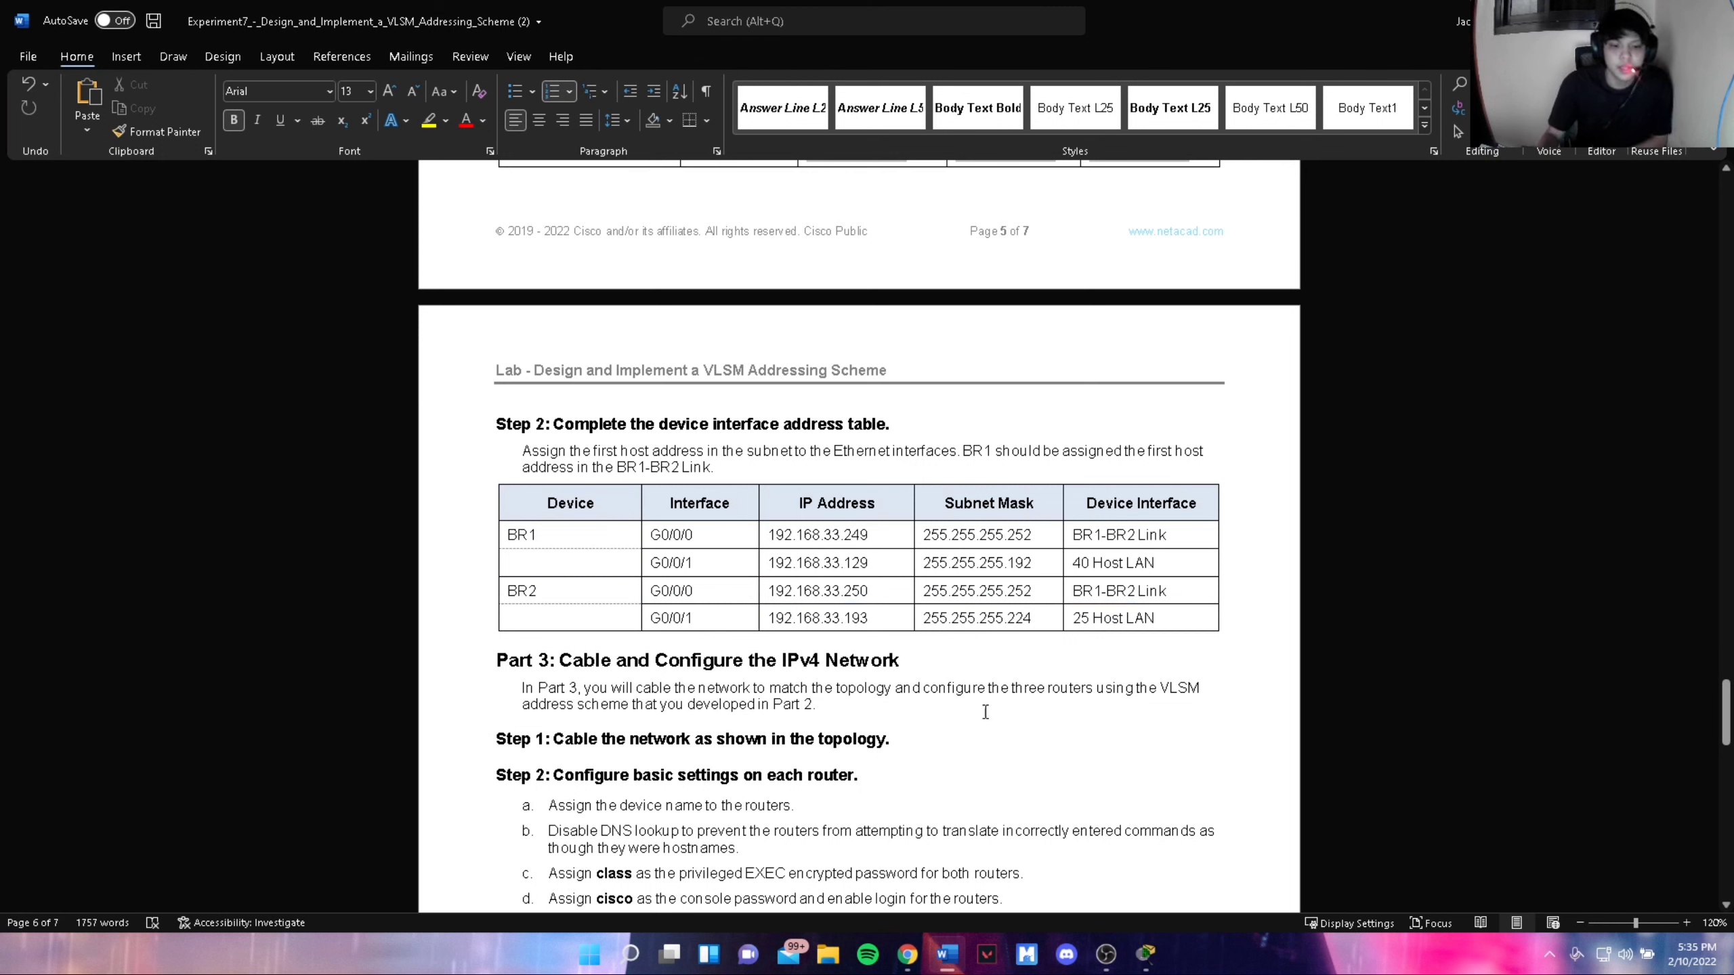
scroll(984, 712, "down", 1)
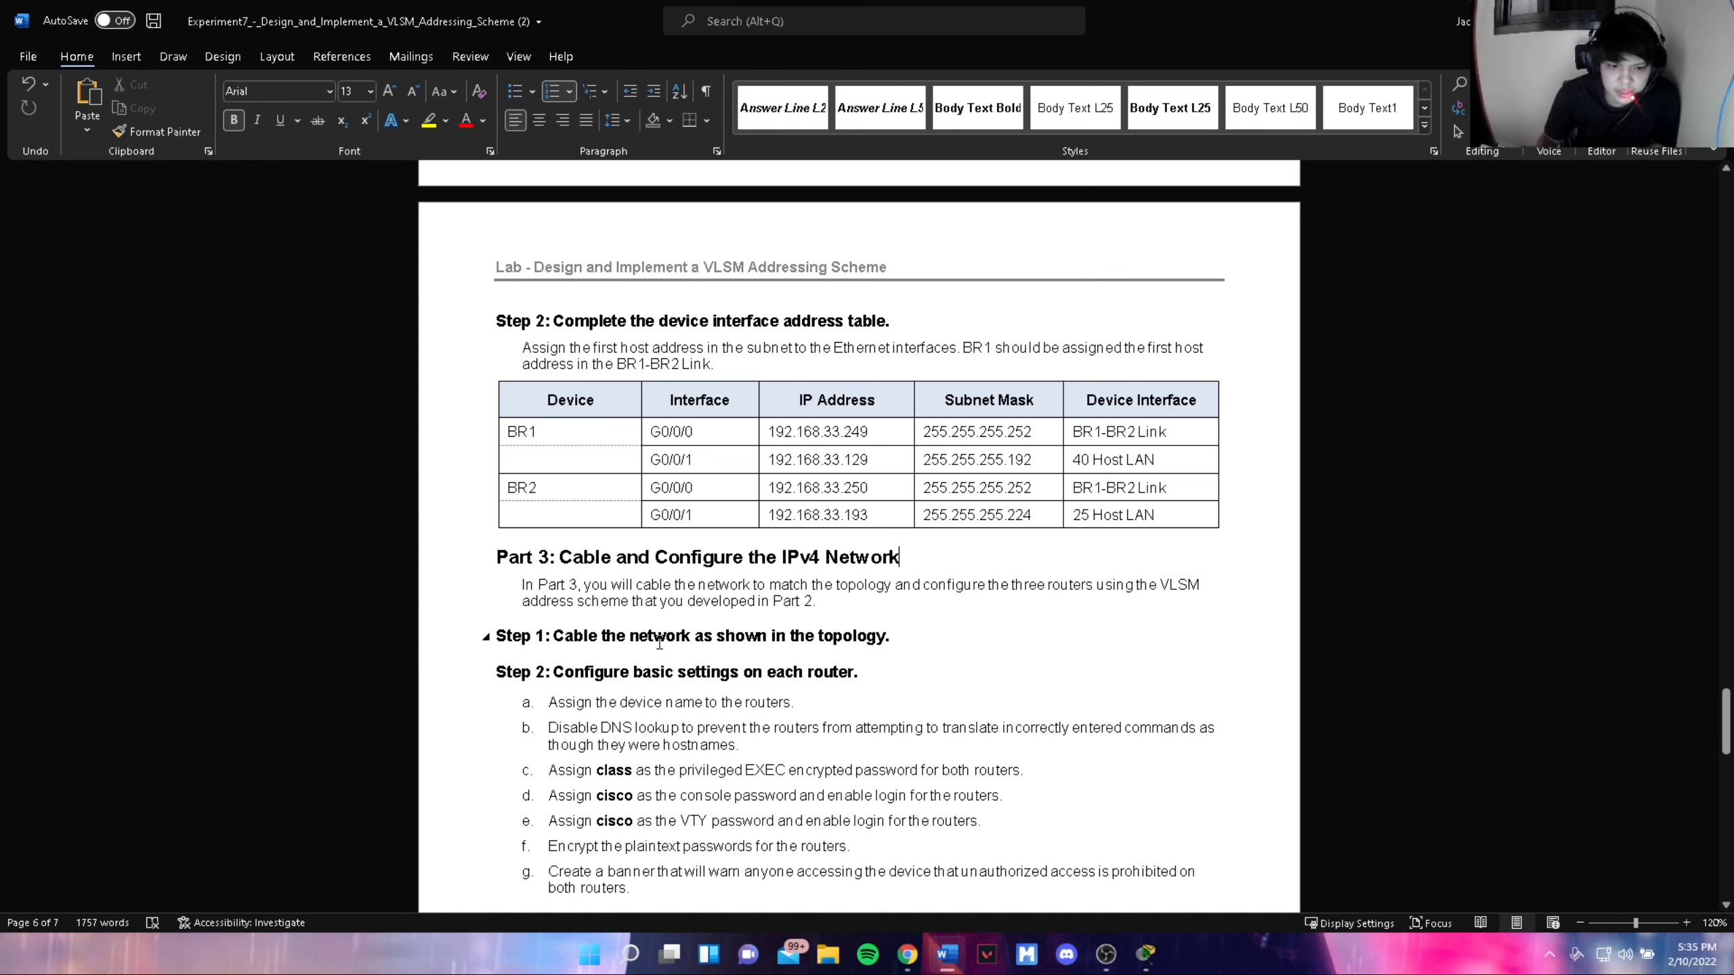
Switch to Cisco Packet Tracer and move PC2 from the shelf onto the table beside PC1
key("alt+Tab")
key("alt+Tab")
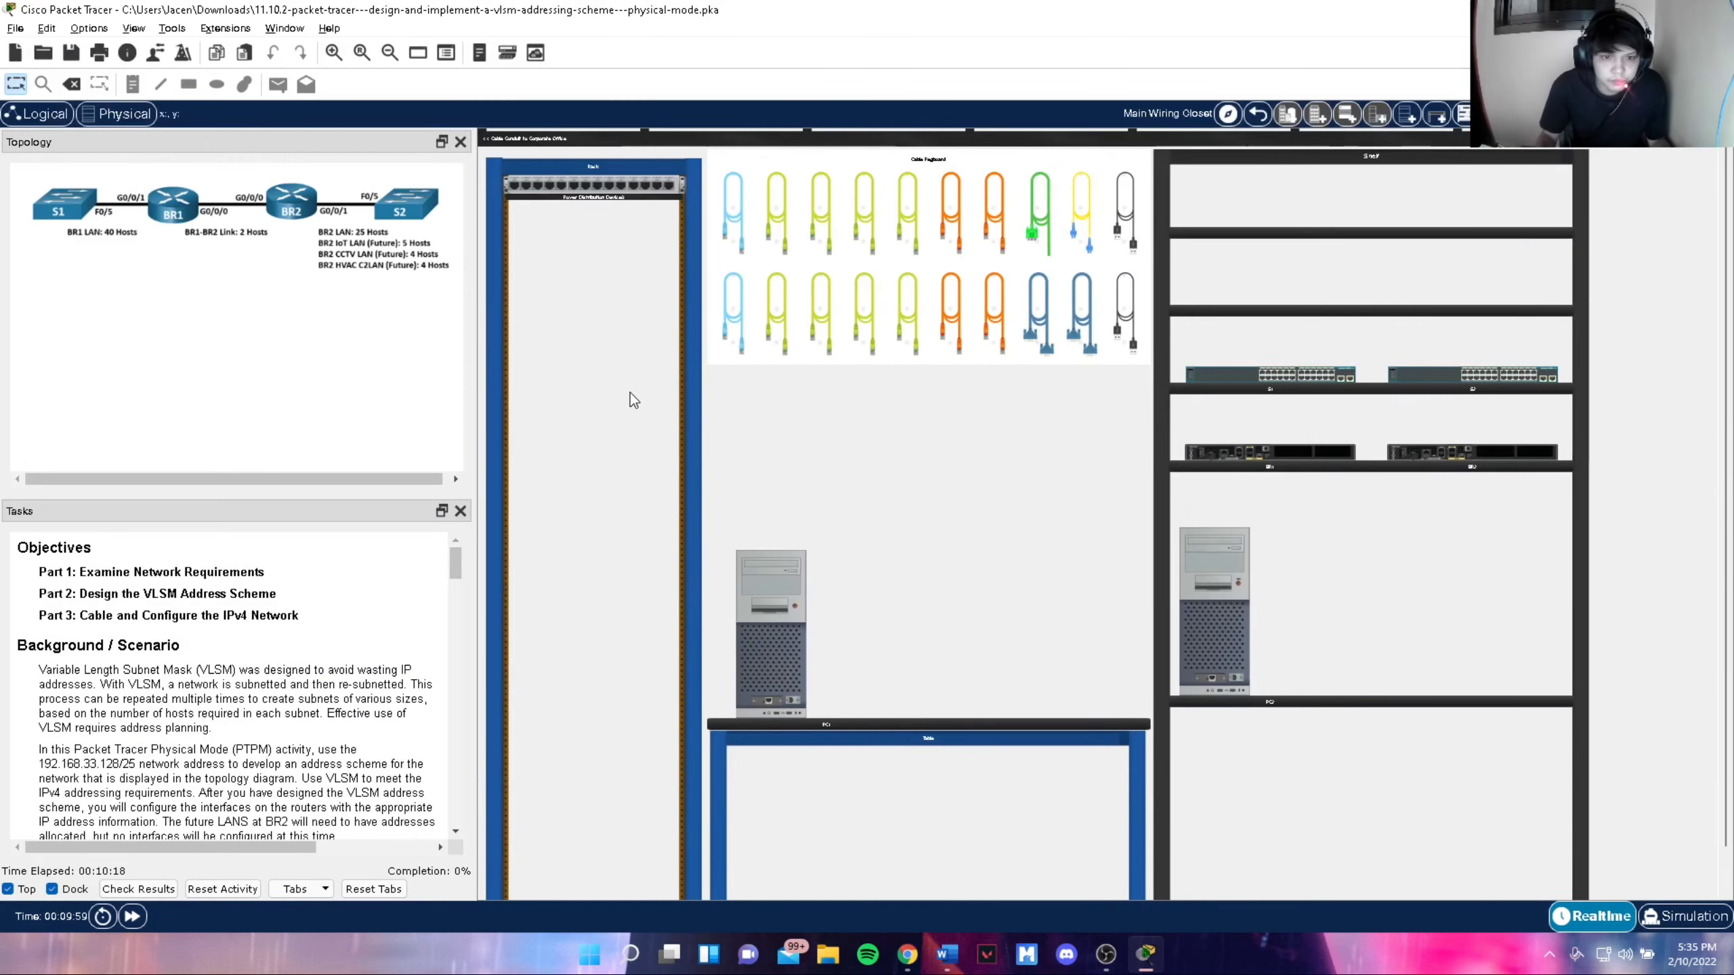
left_click(784, 626)
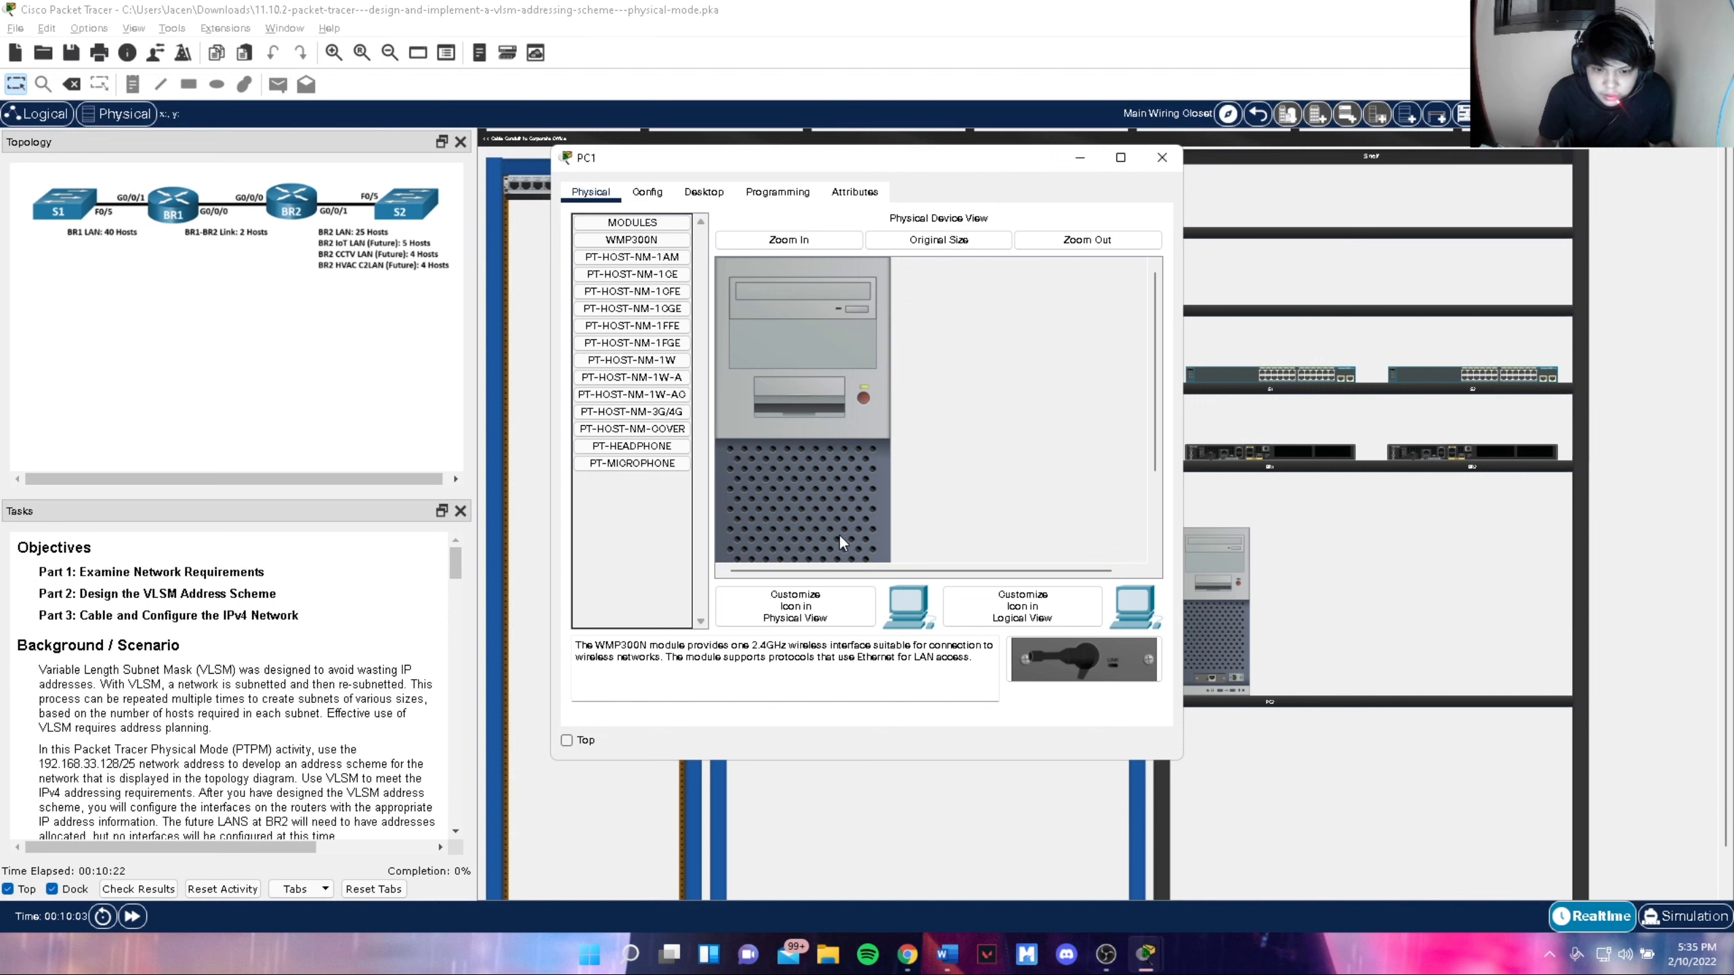
left_click(1161, 157)
left_click_drag(1199, 569, 927, 607)
left_click_drag(777, 442, 966, 607)
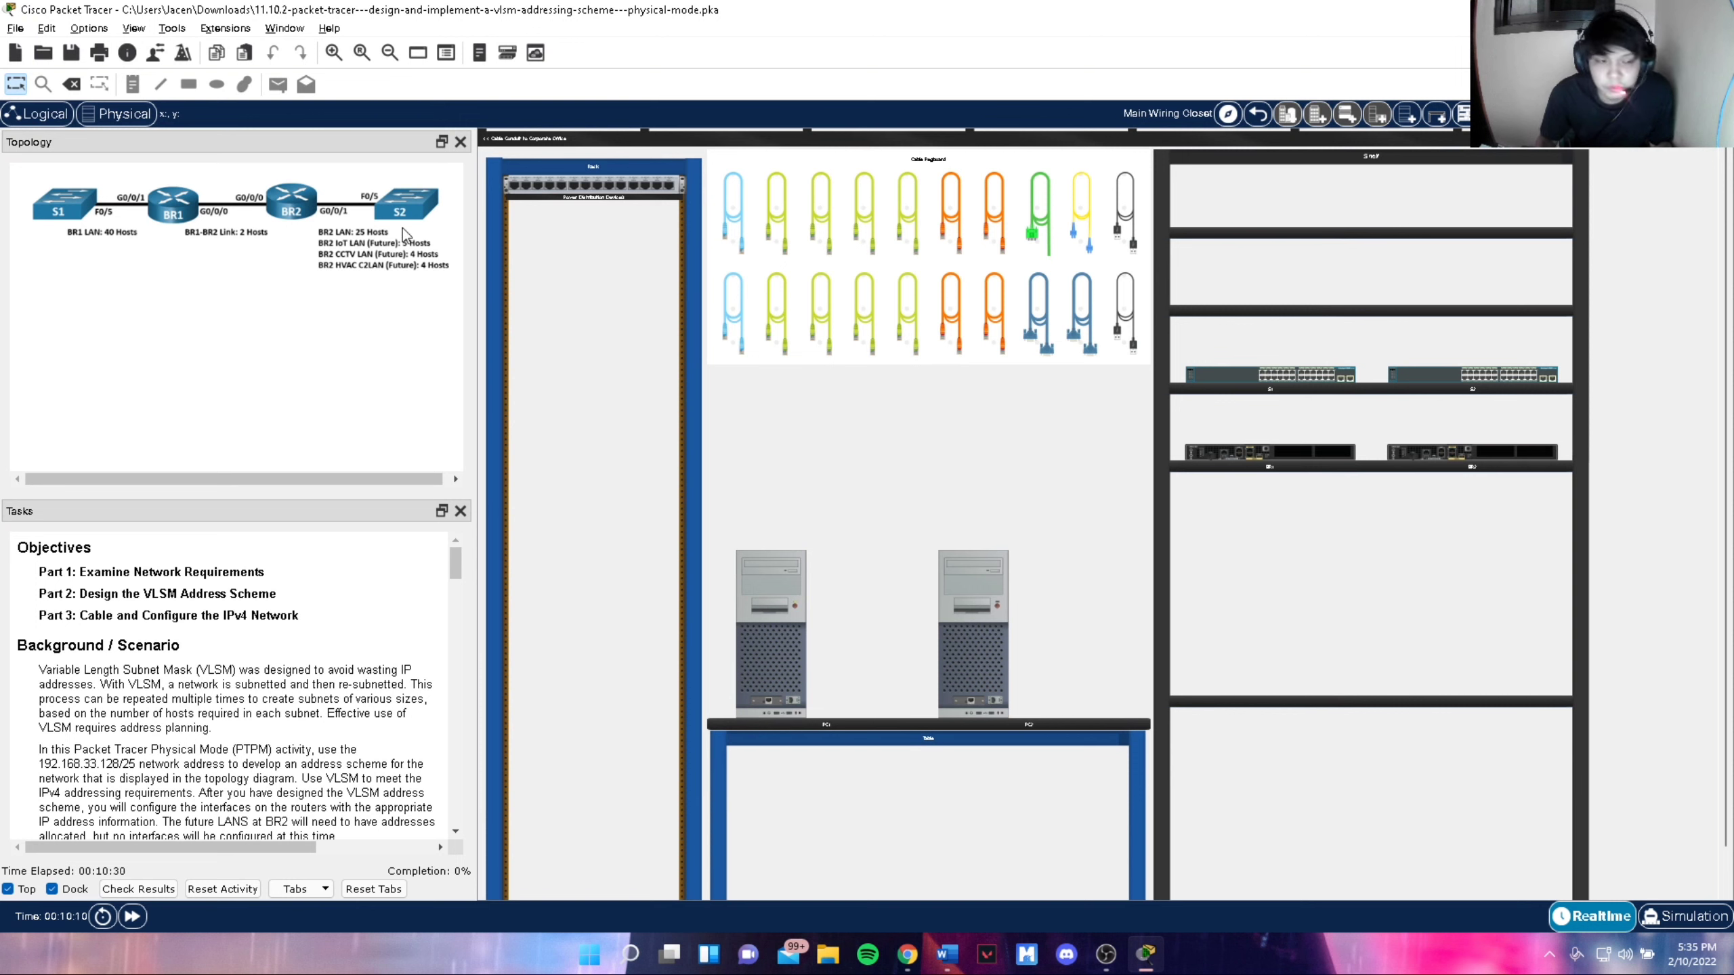
Mount switch S1, routers BR1 and BR2, and switch S2 from the shelf into the rack in that order, from top to bottom
left_click_drag(1233, 381, 594, 424)
left_click_drag(1270, 451, 592, 456)
left_click_drag(1441, 467, 569, 473)
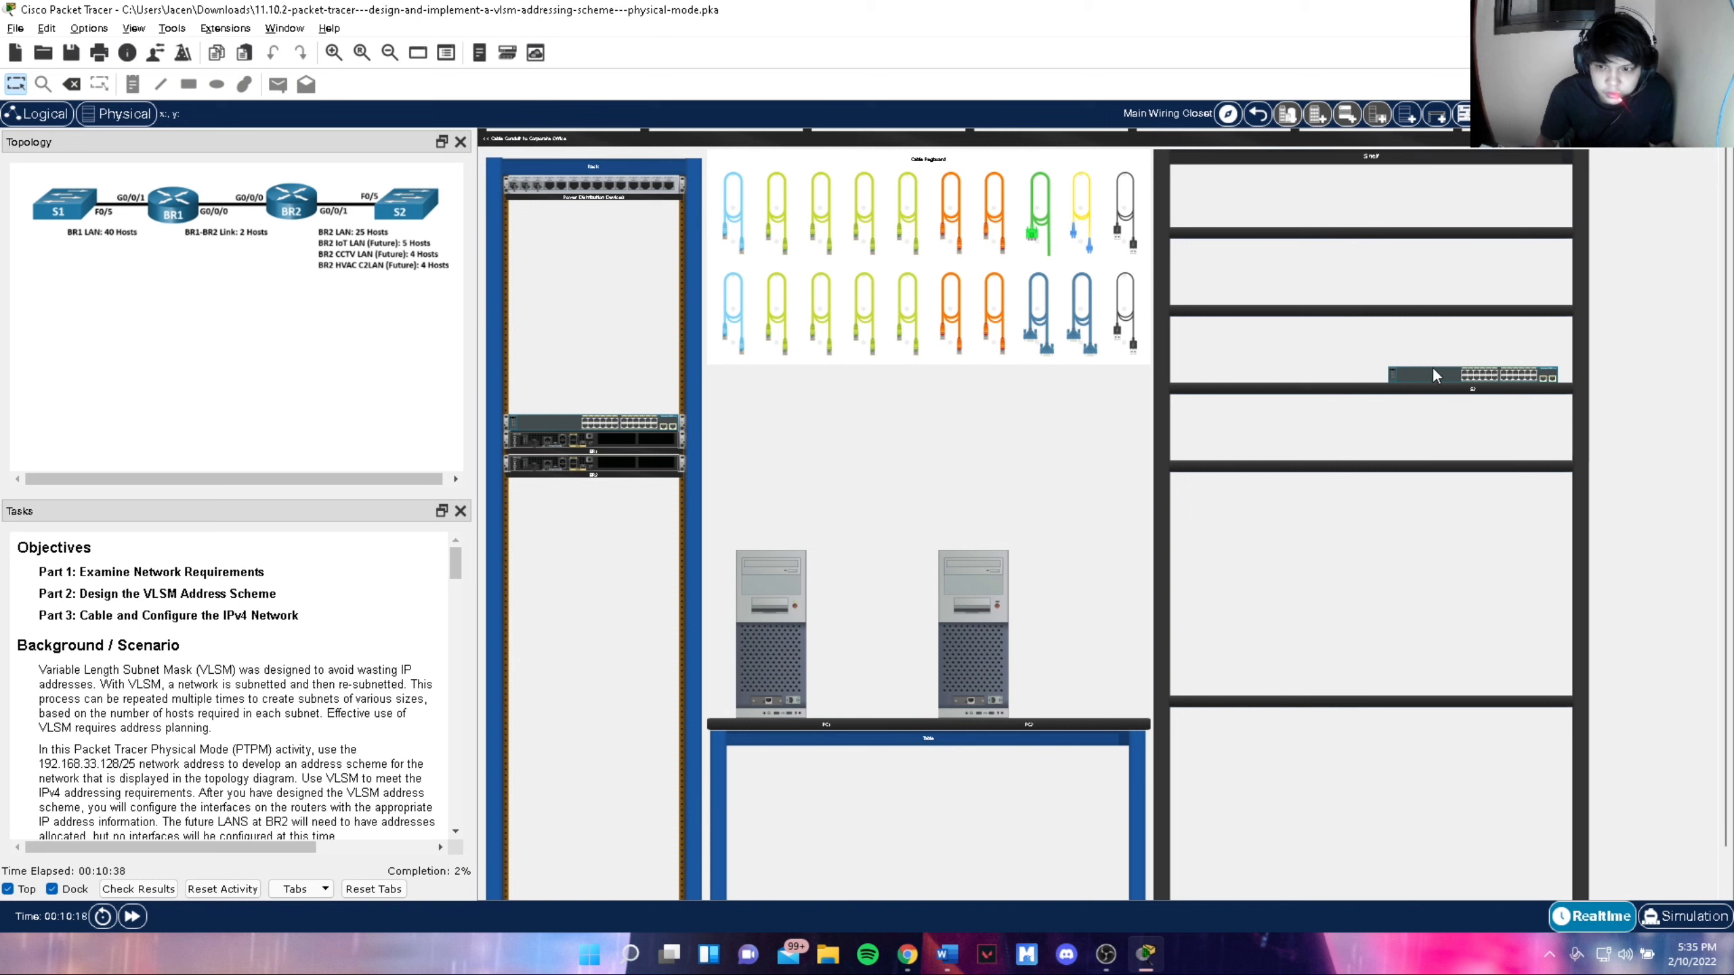
left_click_drag(1437, 376, 565, 492)
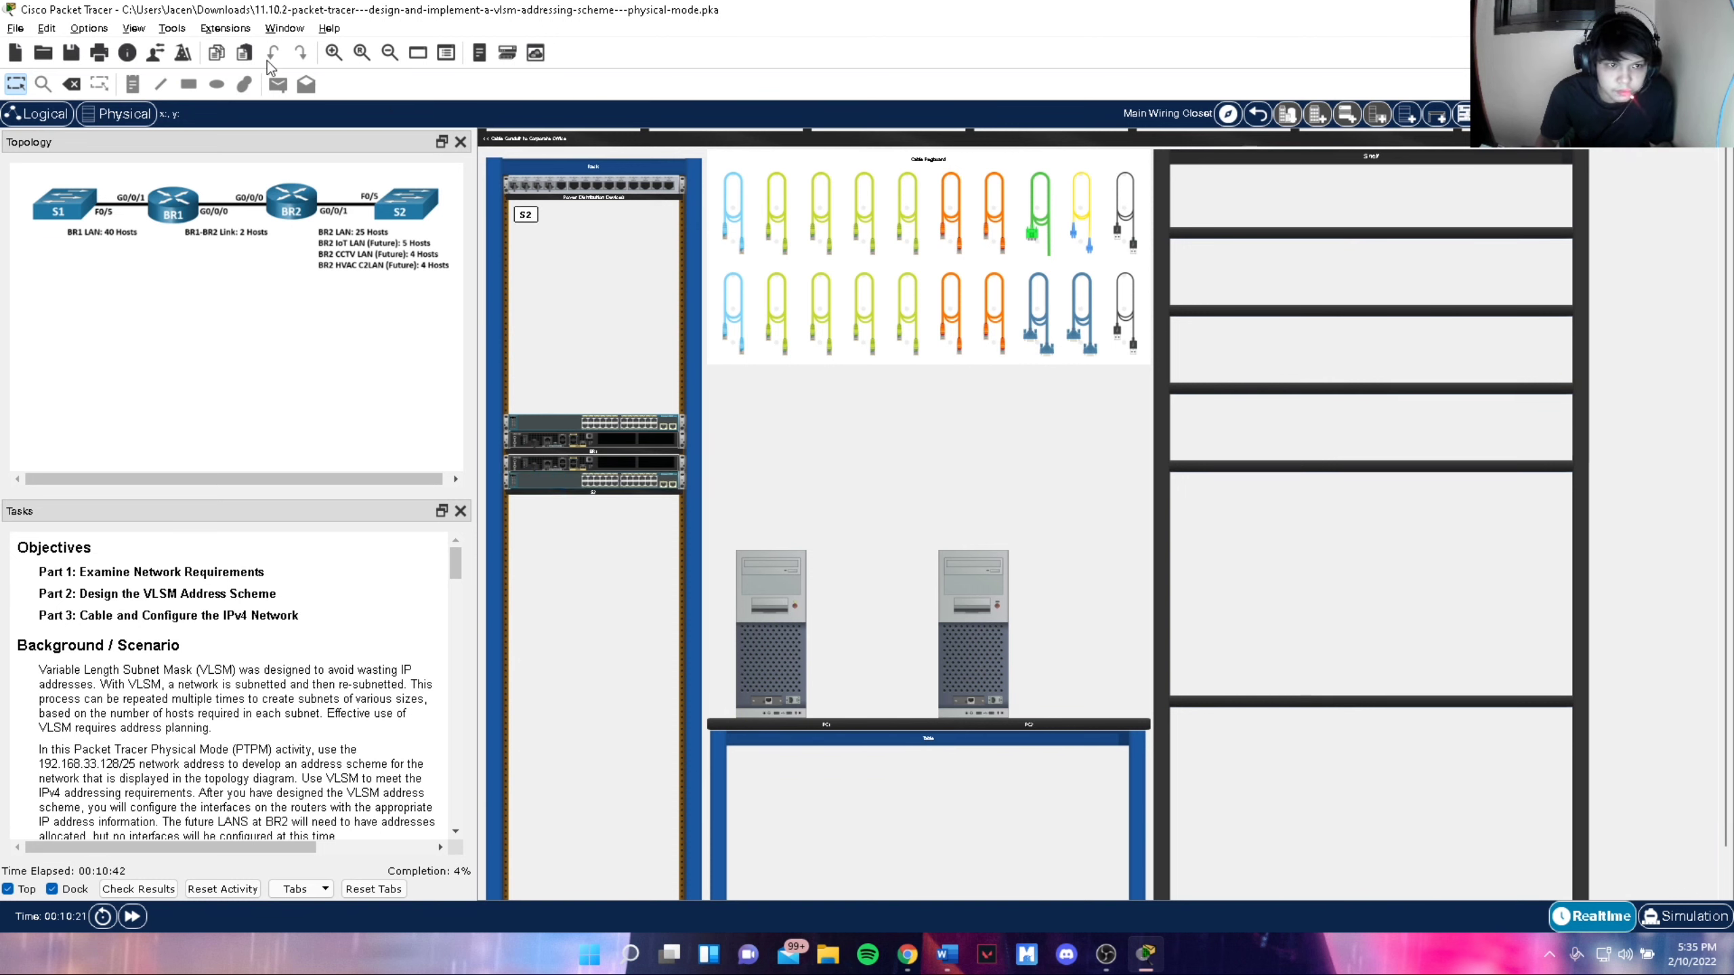
Connect S1 port F0/5 to BR1 port G0/0/1 with a green Ethernet cable from the pegboard
left_click(334, 53)
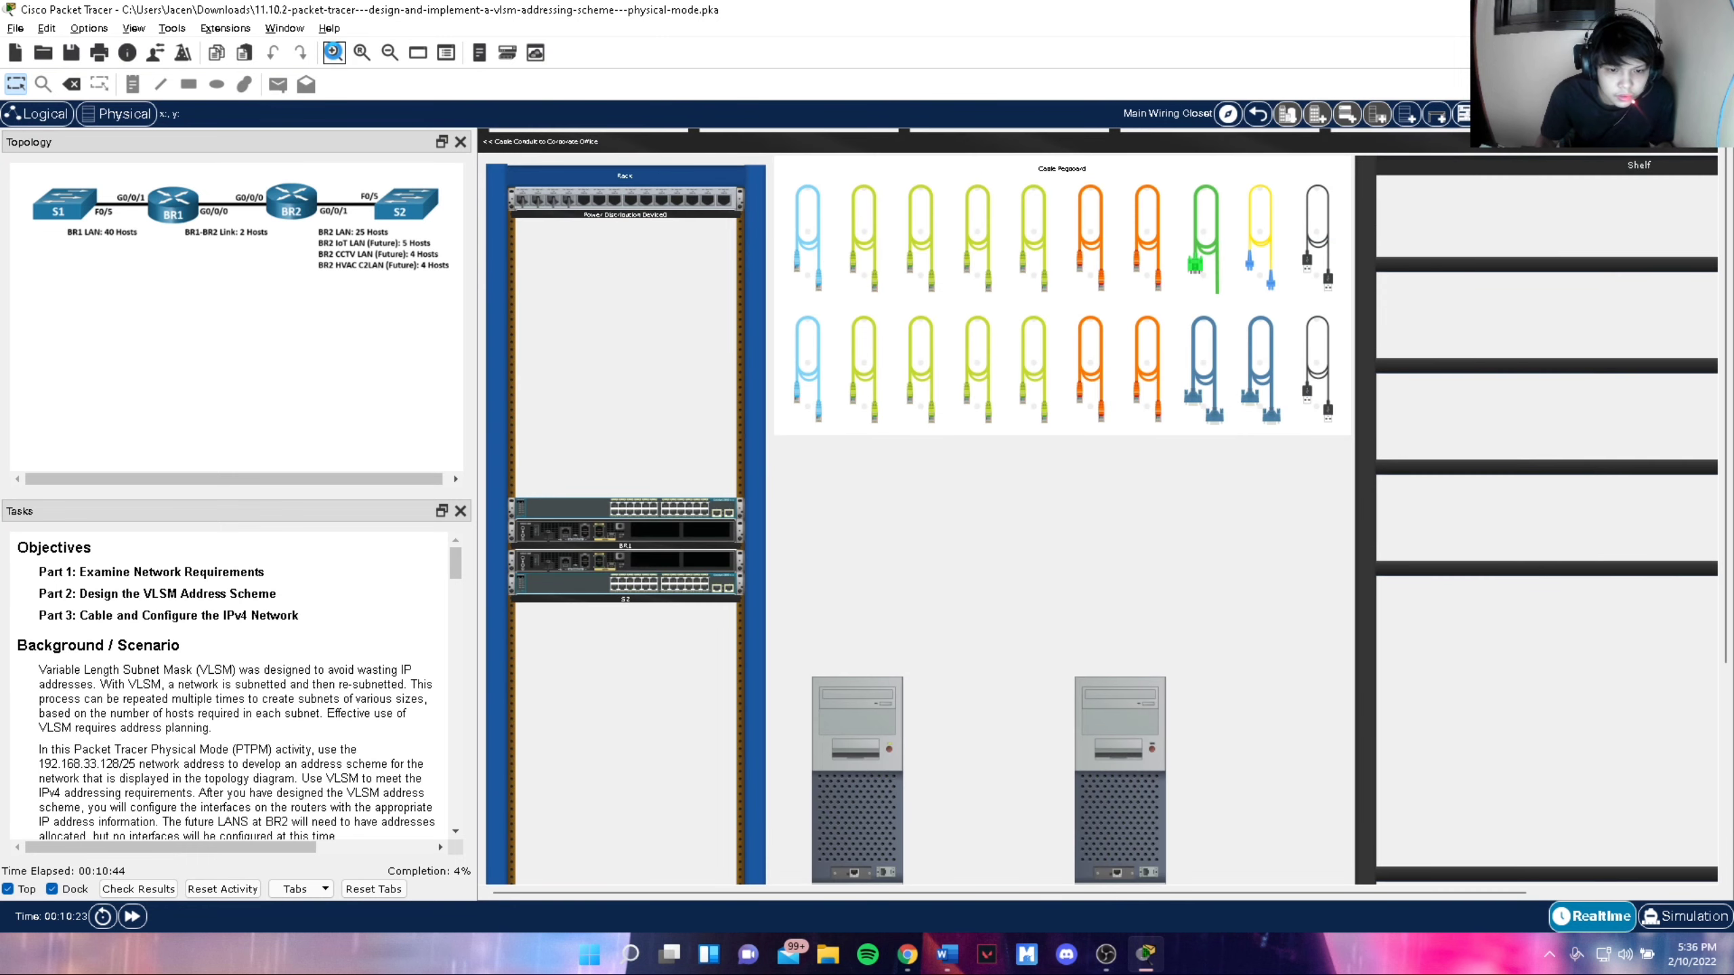
left_click(333, 54)
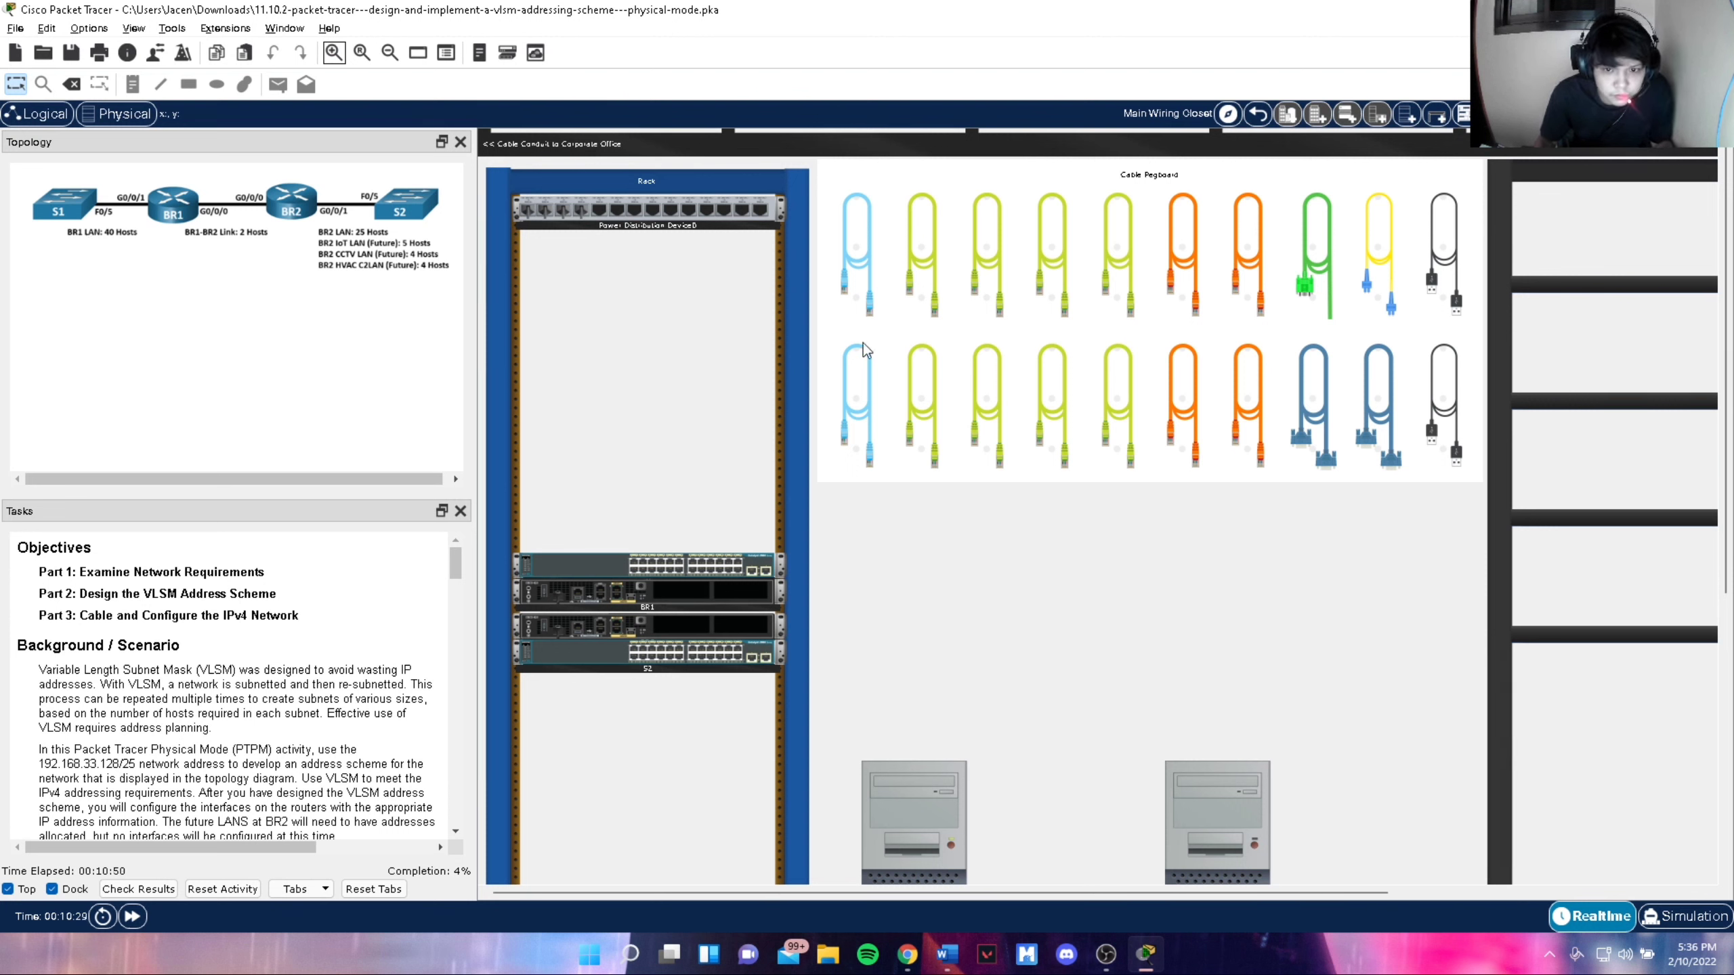
left_click(917, 410)
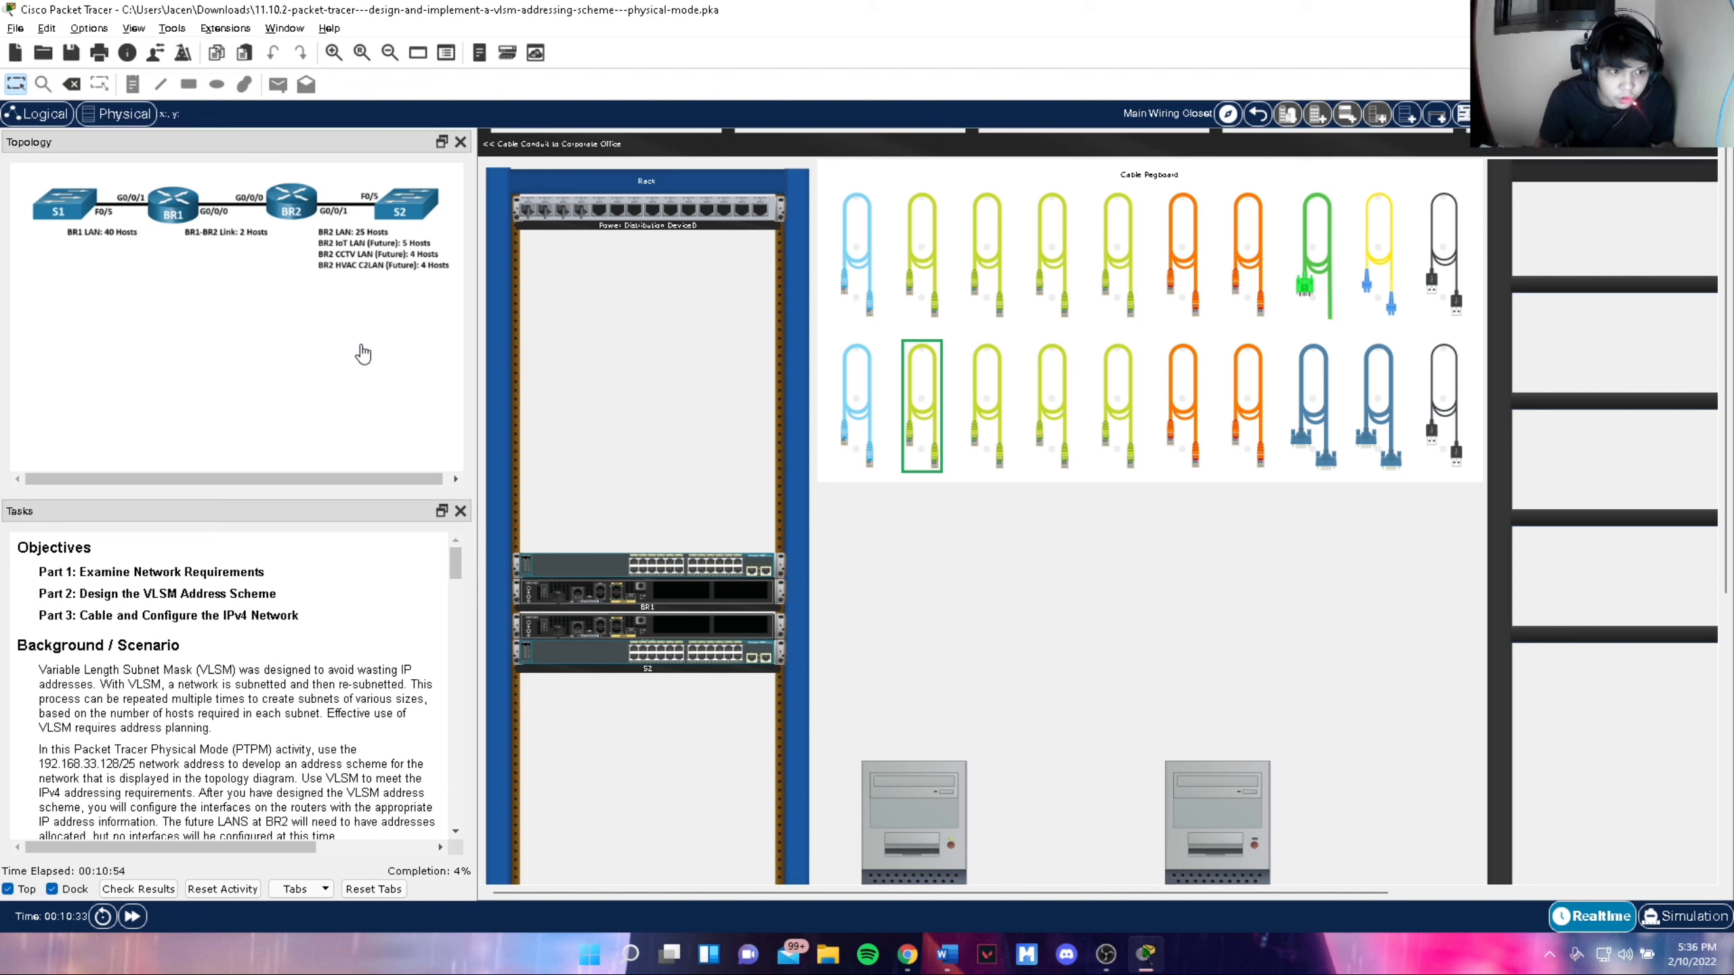
left_click(922, 403)
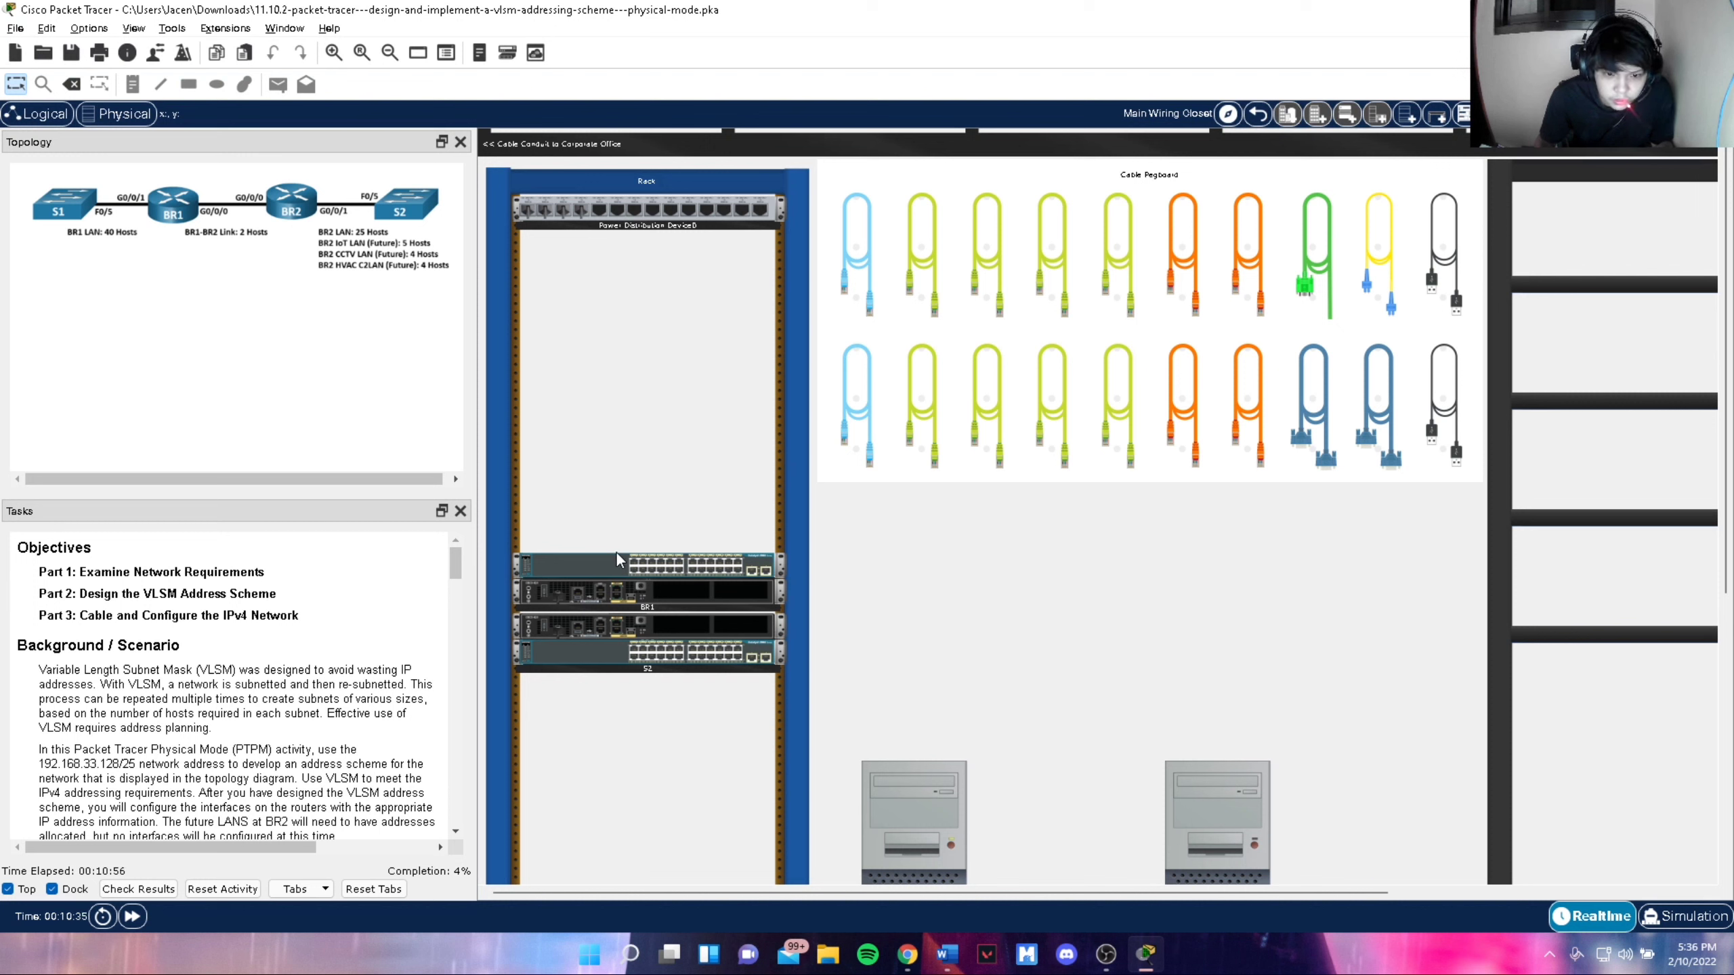
left_click(901, 430)
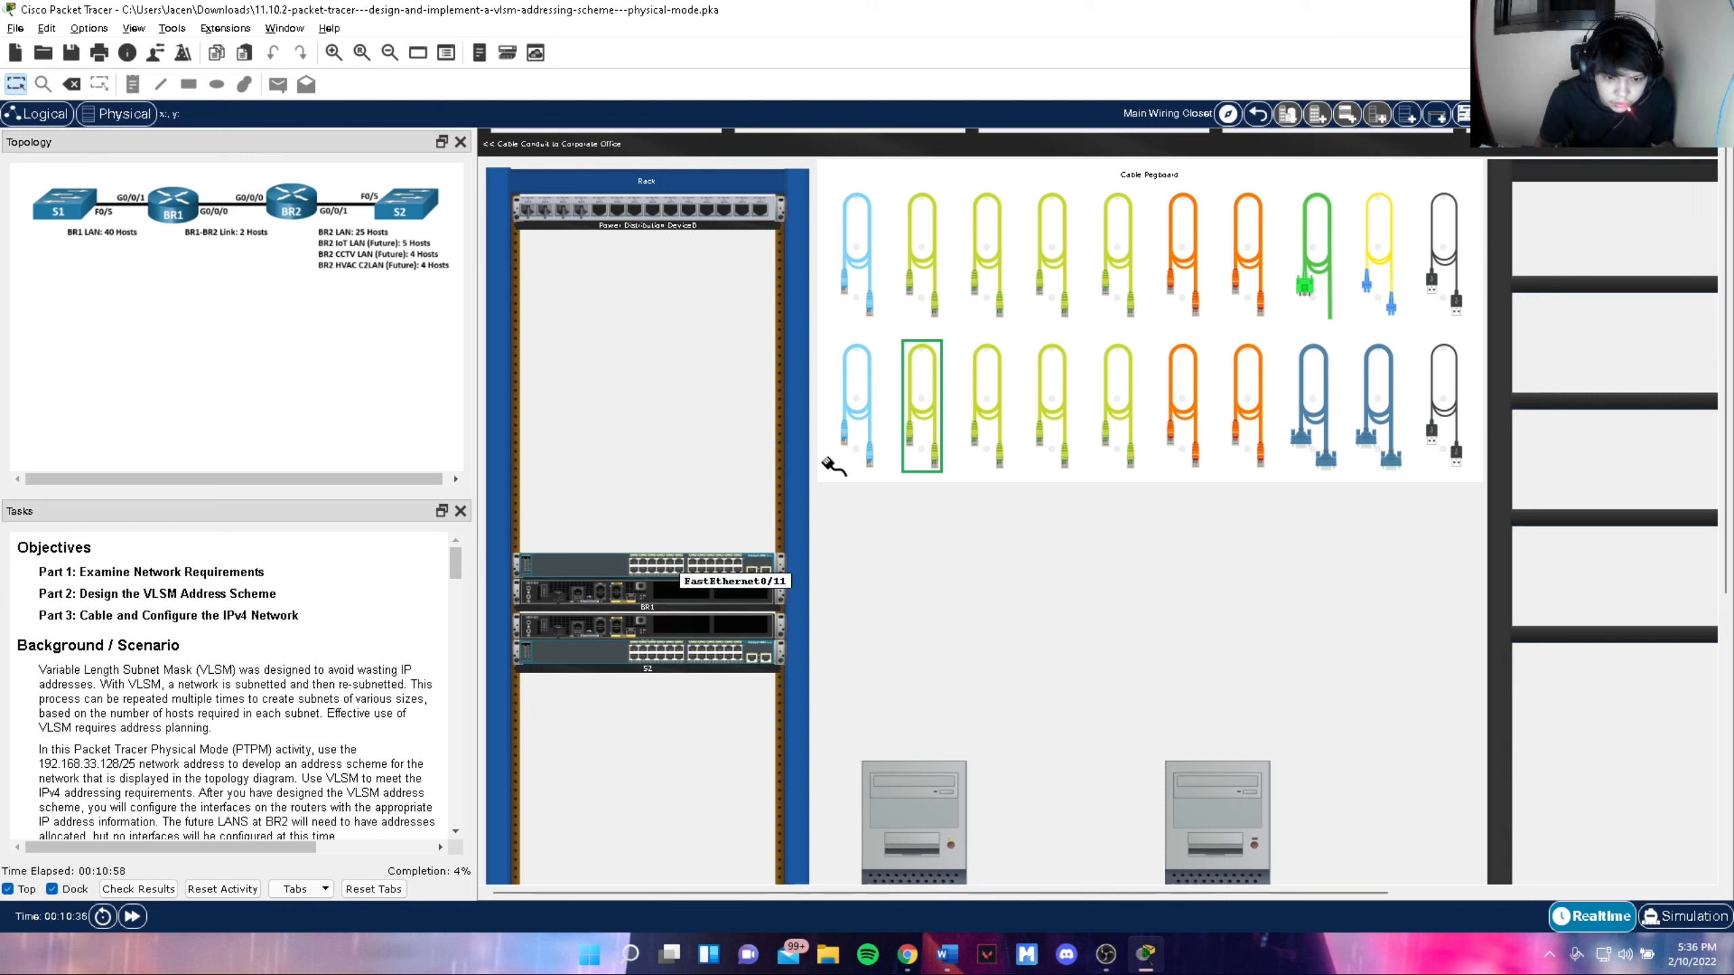
left_click(652, 565)
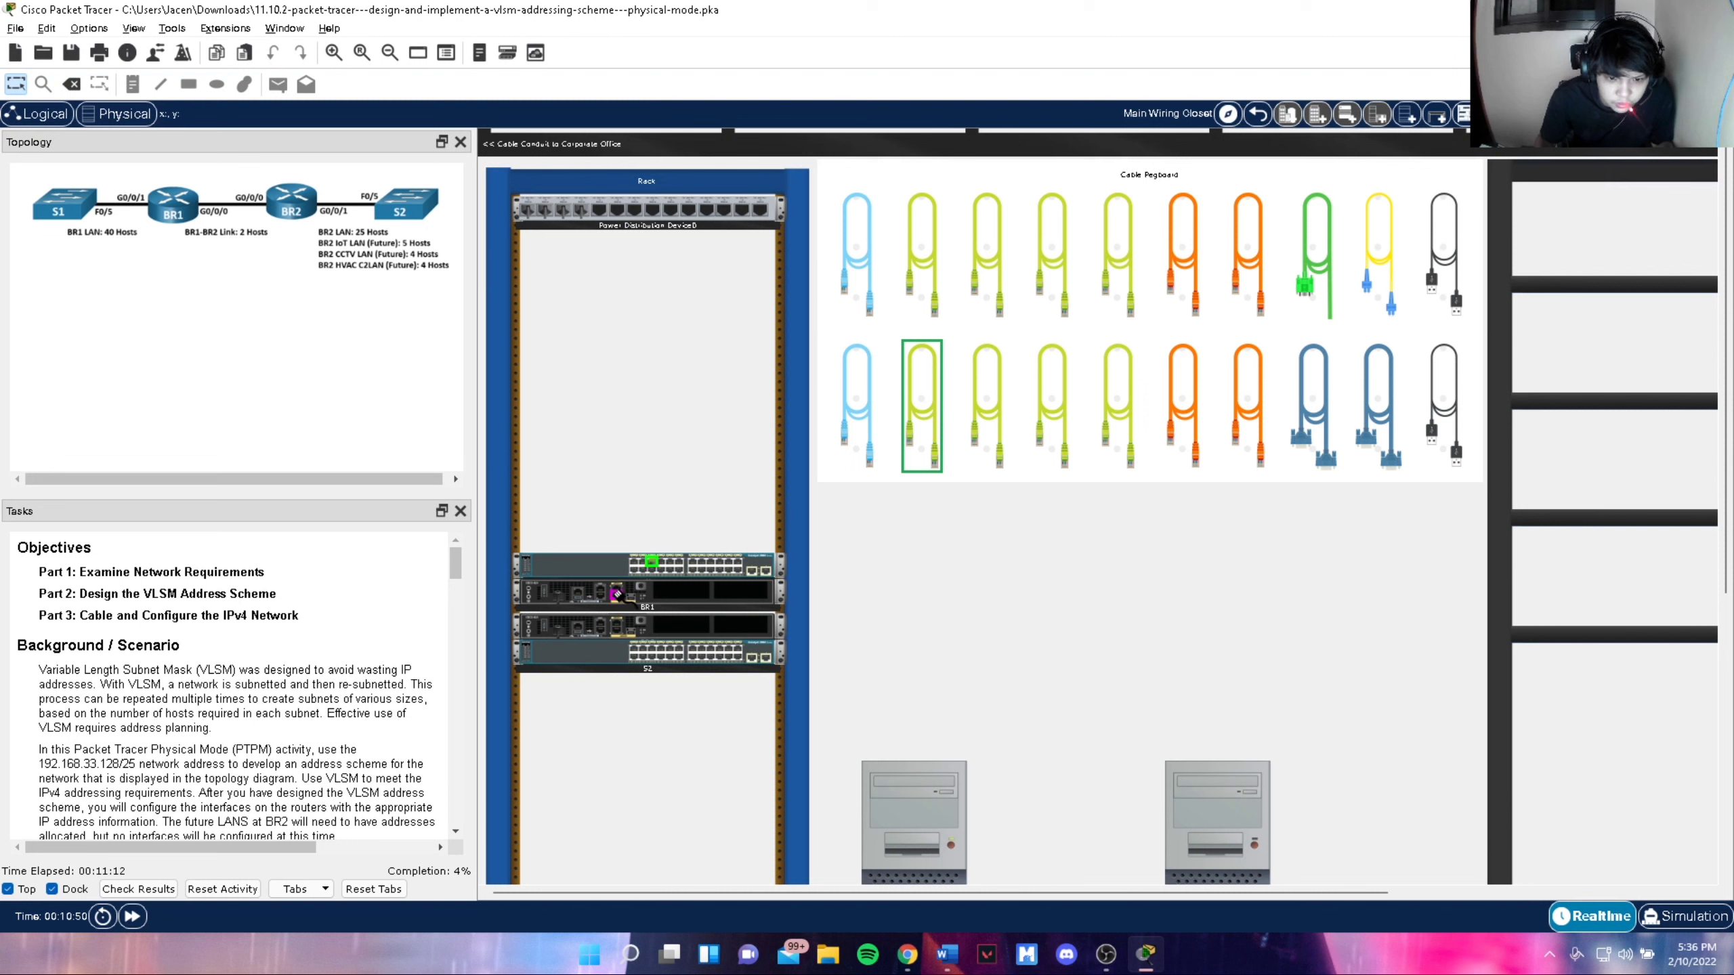
left_click(616, 589)
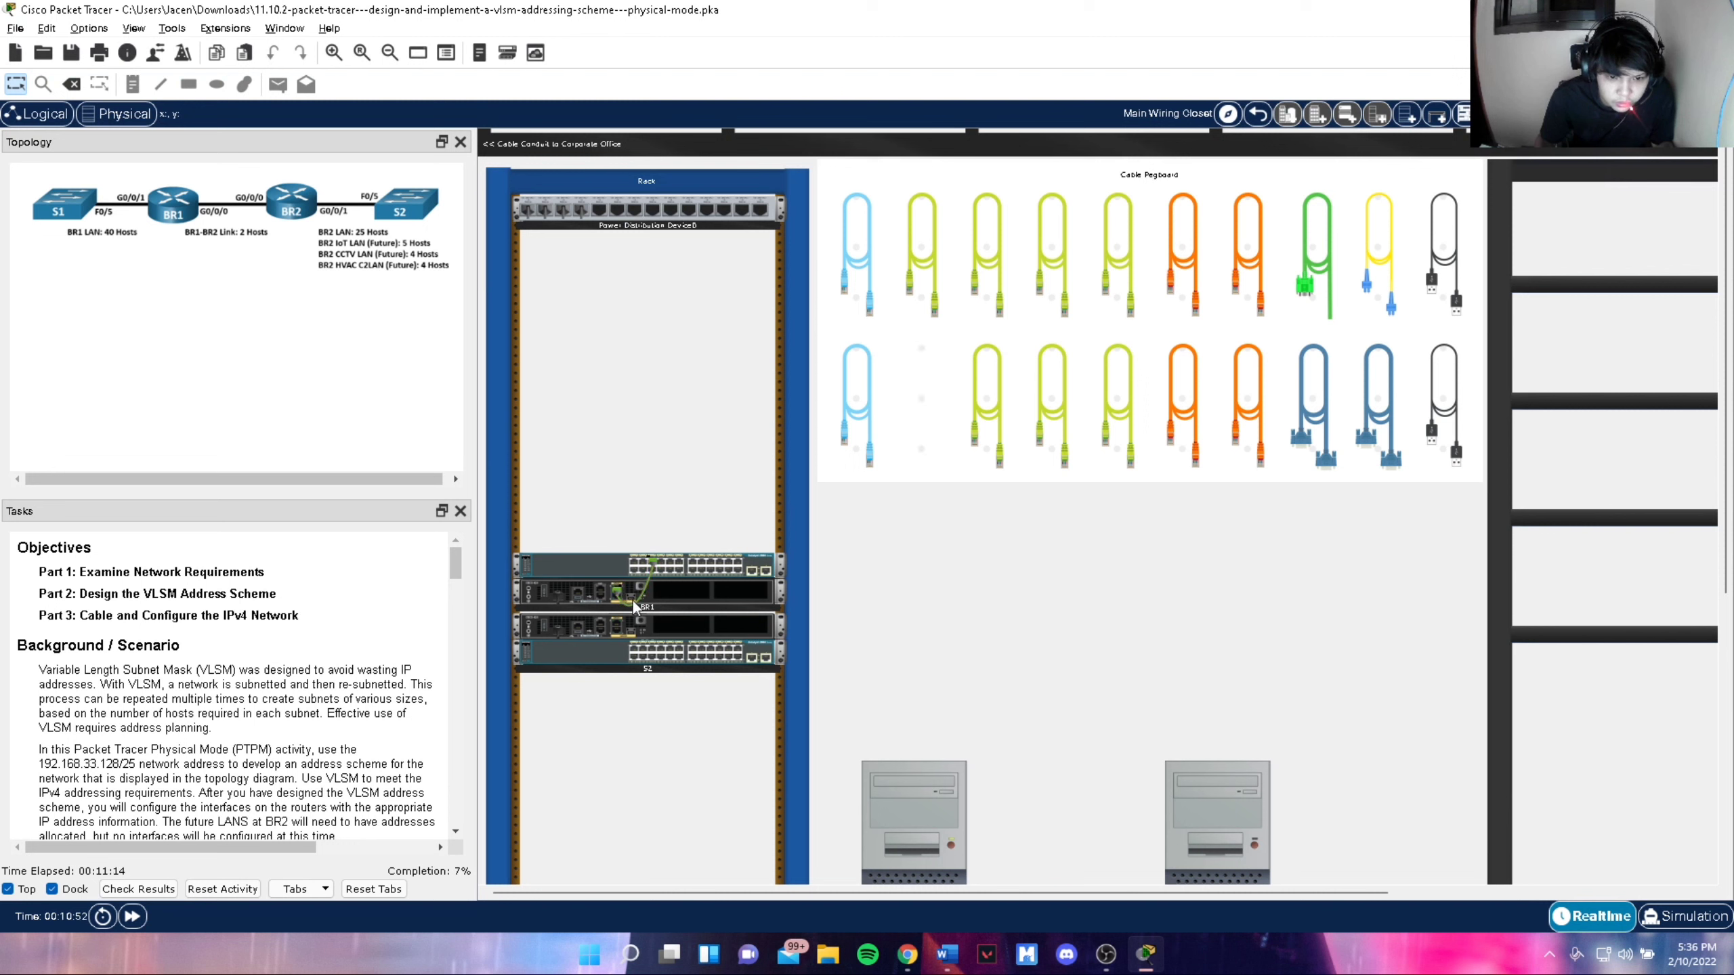
Cable BR1 G0/0/0 to BR2 G0/0/0 and BR2 G0/0/1 to S2 F0/5 using green Ethernet cables
left_click(989, 396)
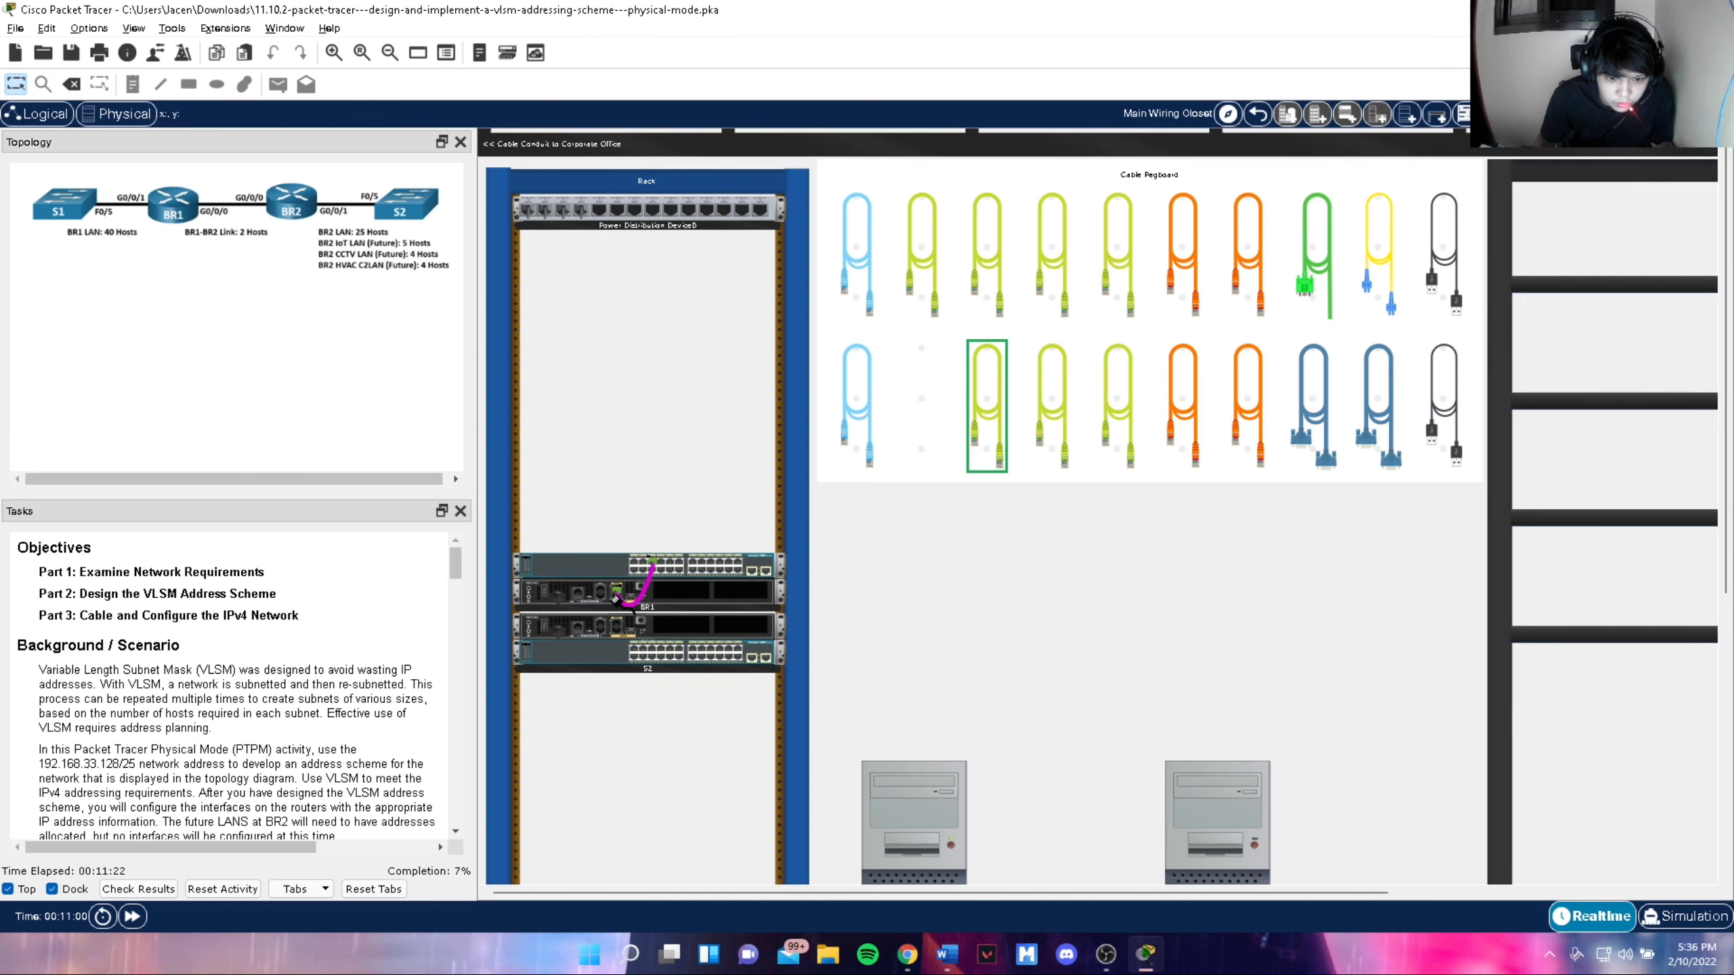
scroll(616, 599, "up", 1)
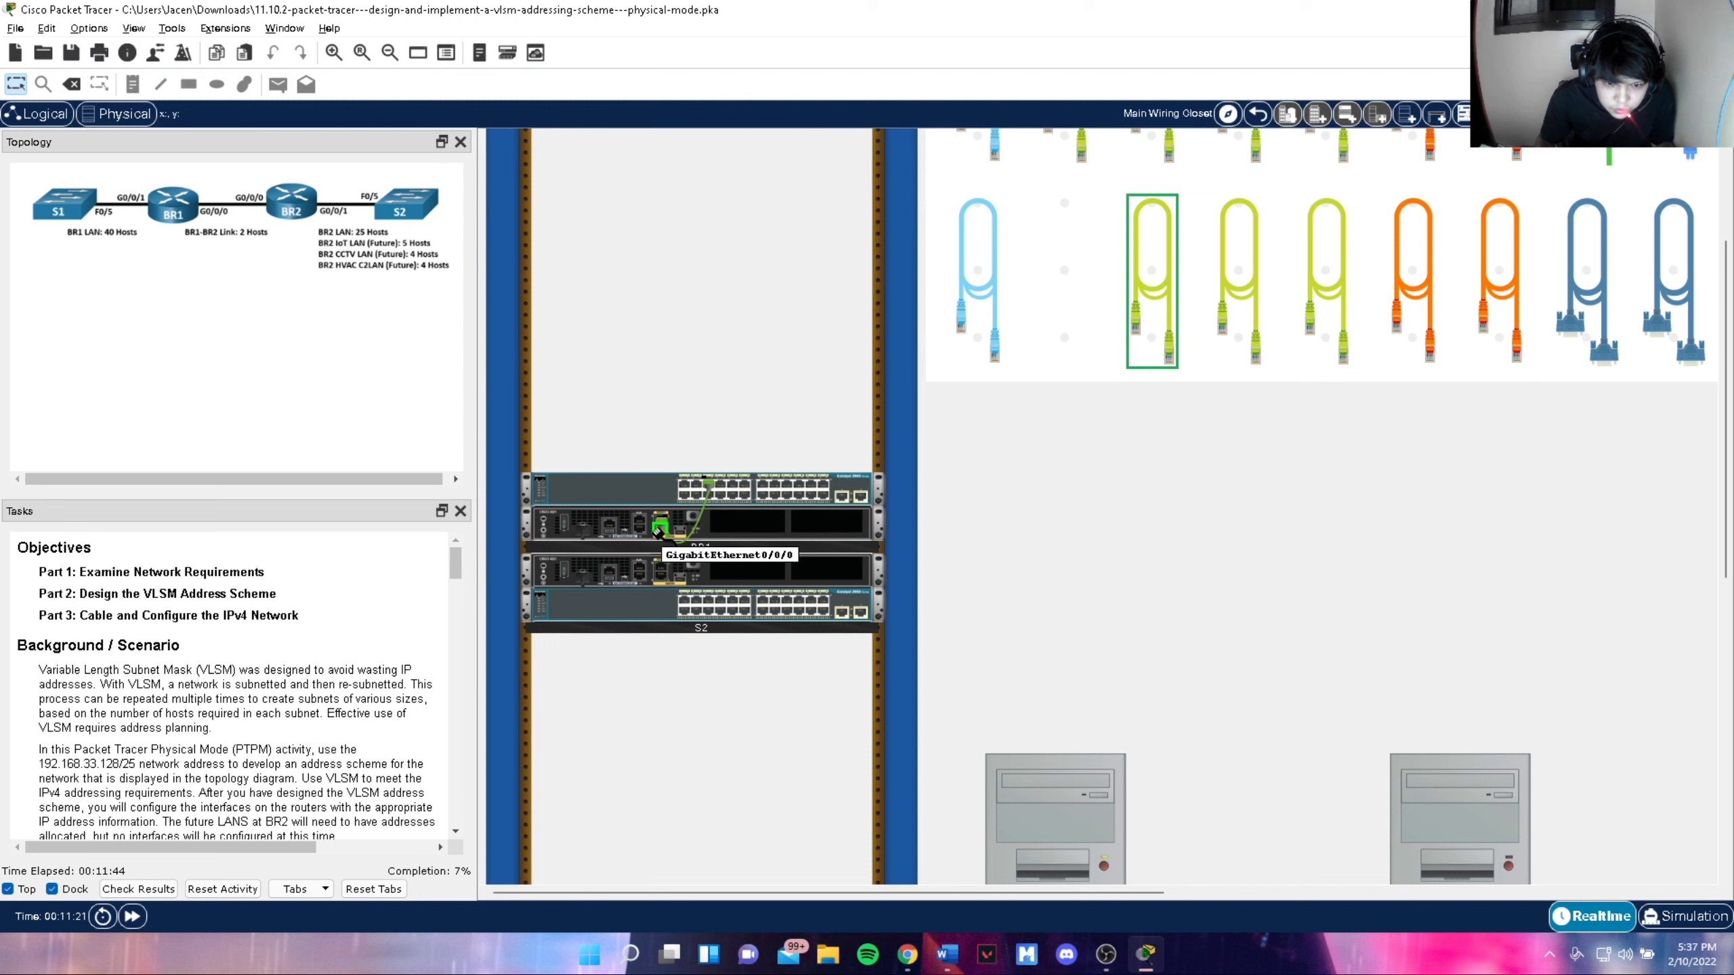
left_click(659, 529)
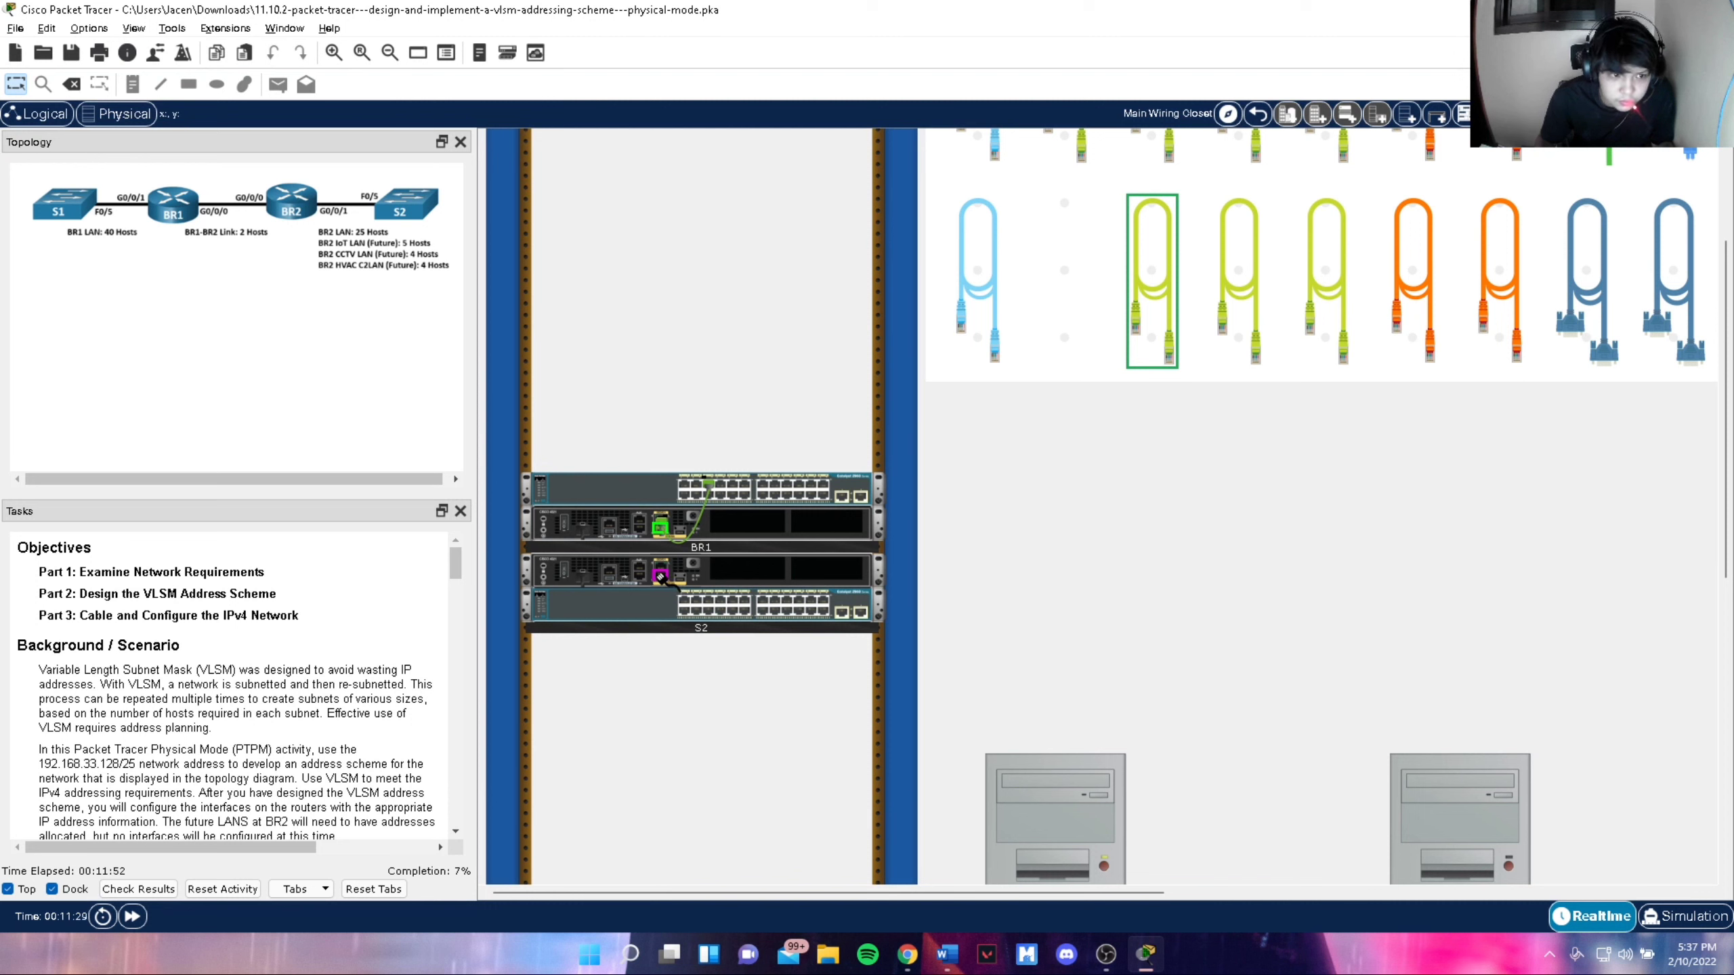
left_click(661, 577)
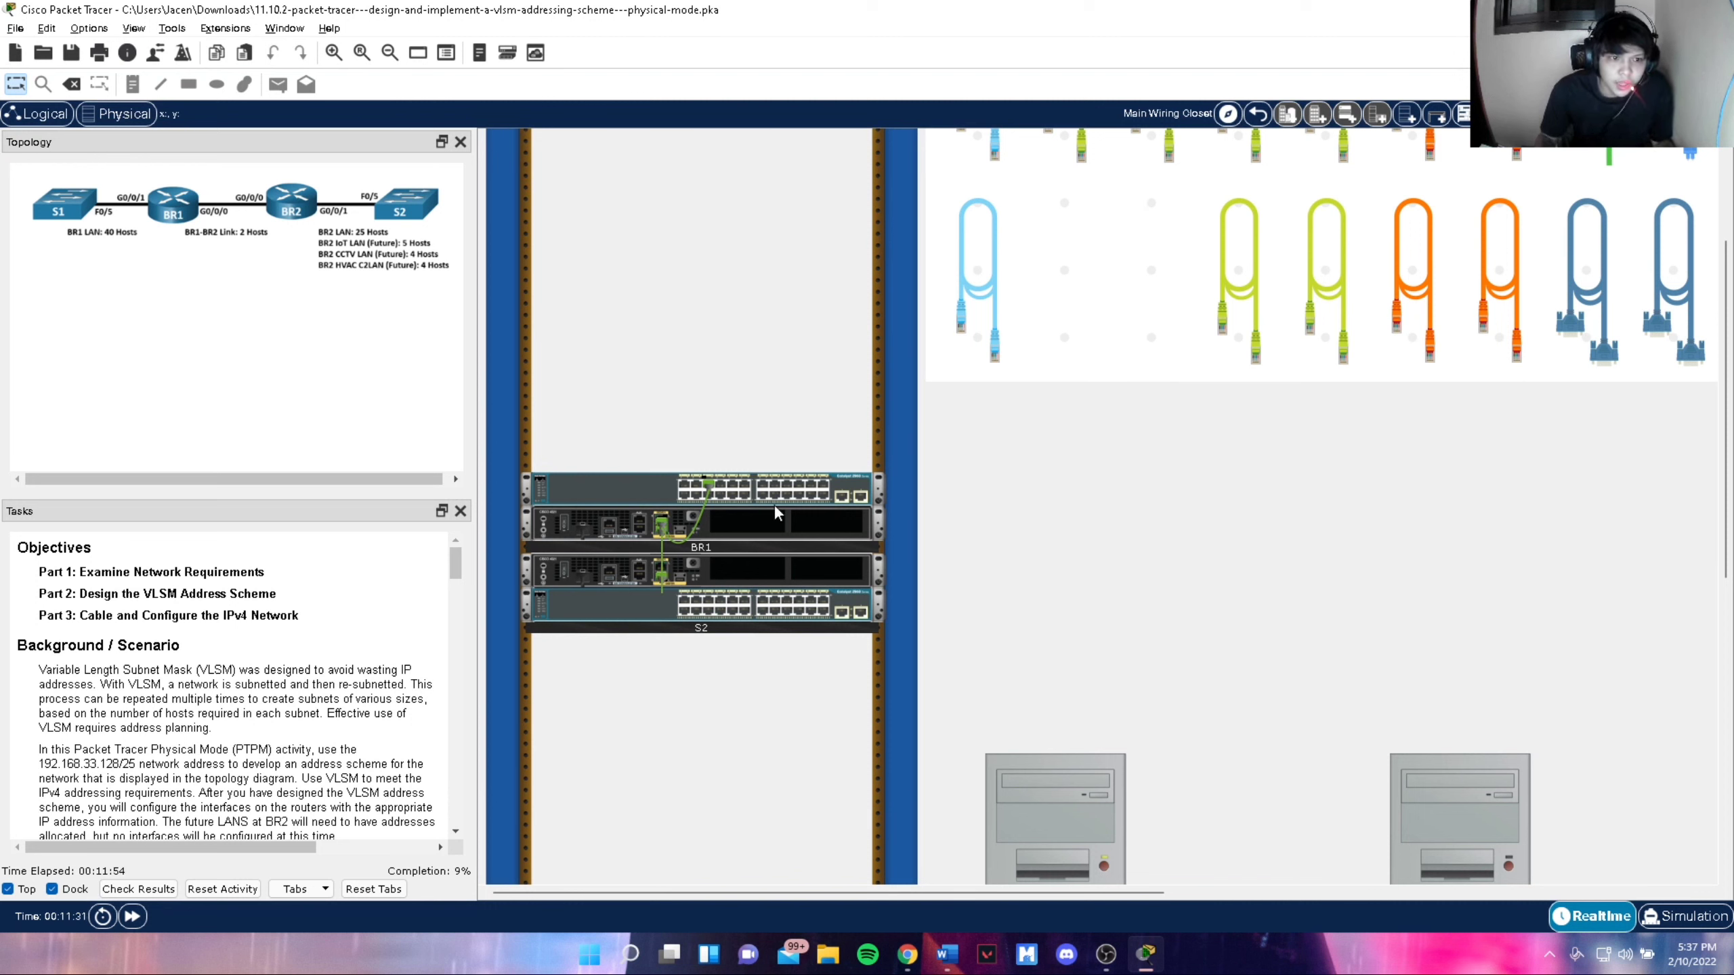
left_click(1241, 286)
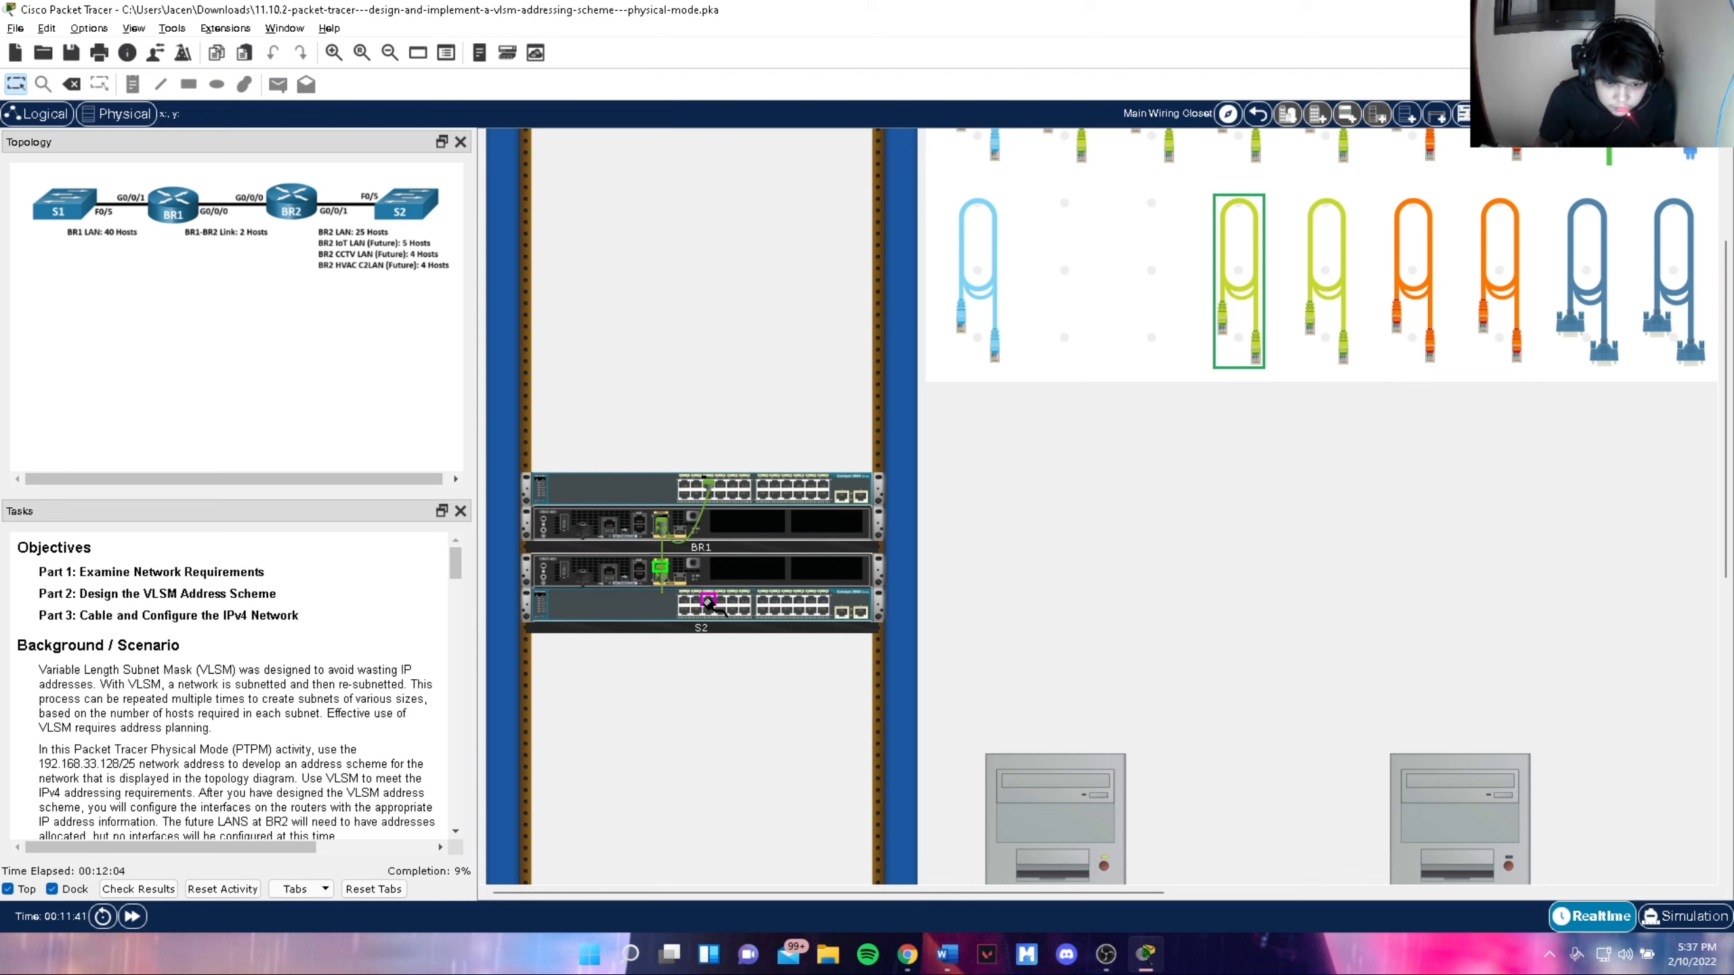
left_click(707, 600)
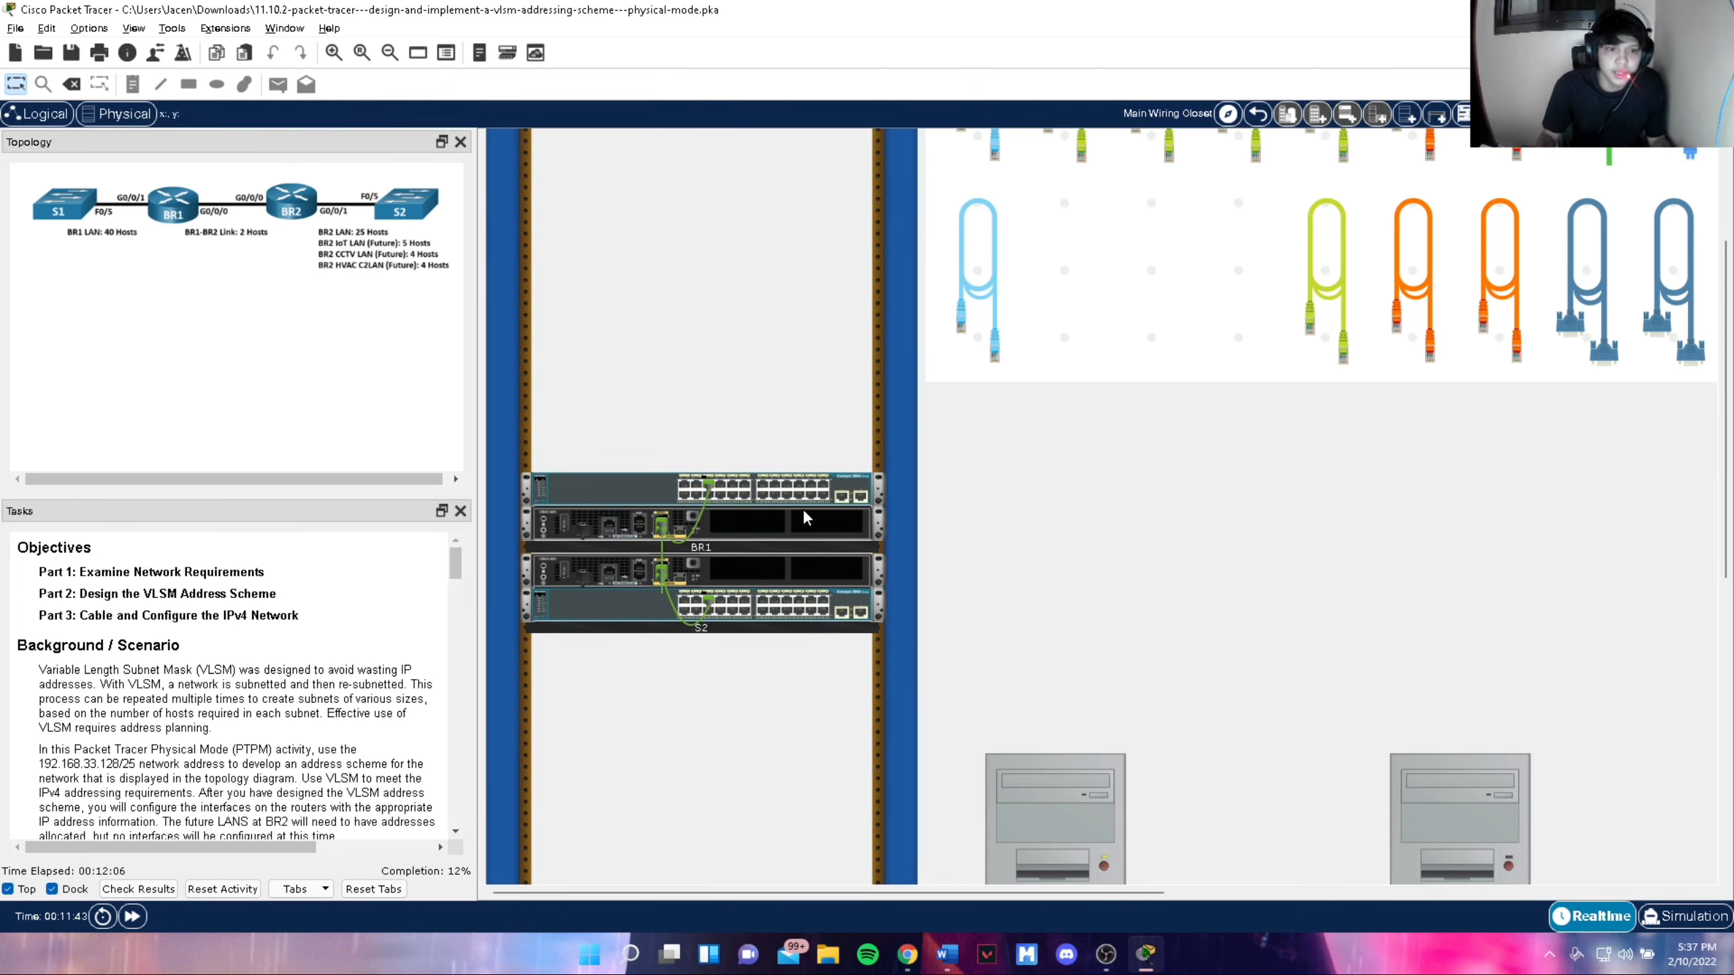
Connect BR1's console port to PC1's RS 232 port with a light blue console cable
scroll(1356, 410, "up", 4)
scroll(1231, 495, "down", 2)
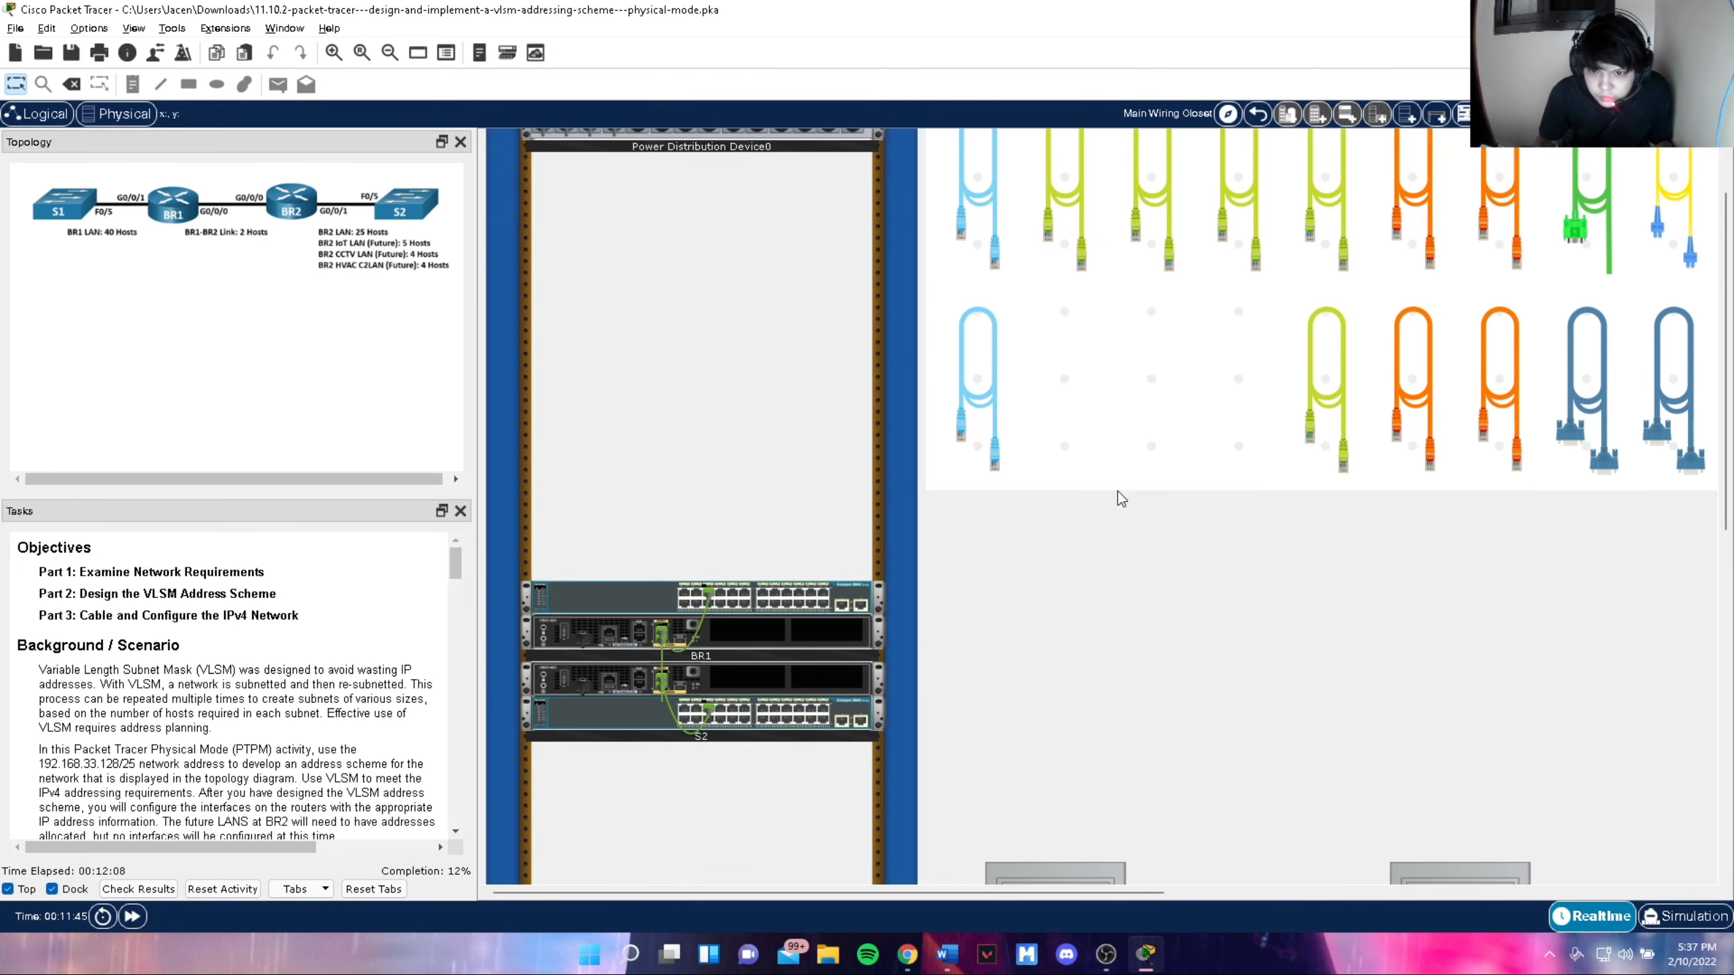
scroll(978, 376, "down", 4)
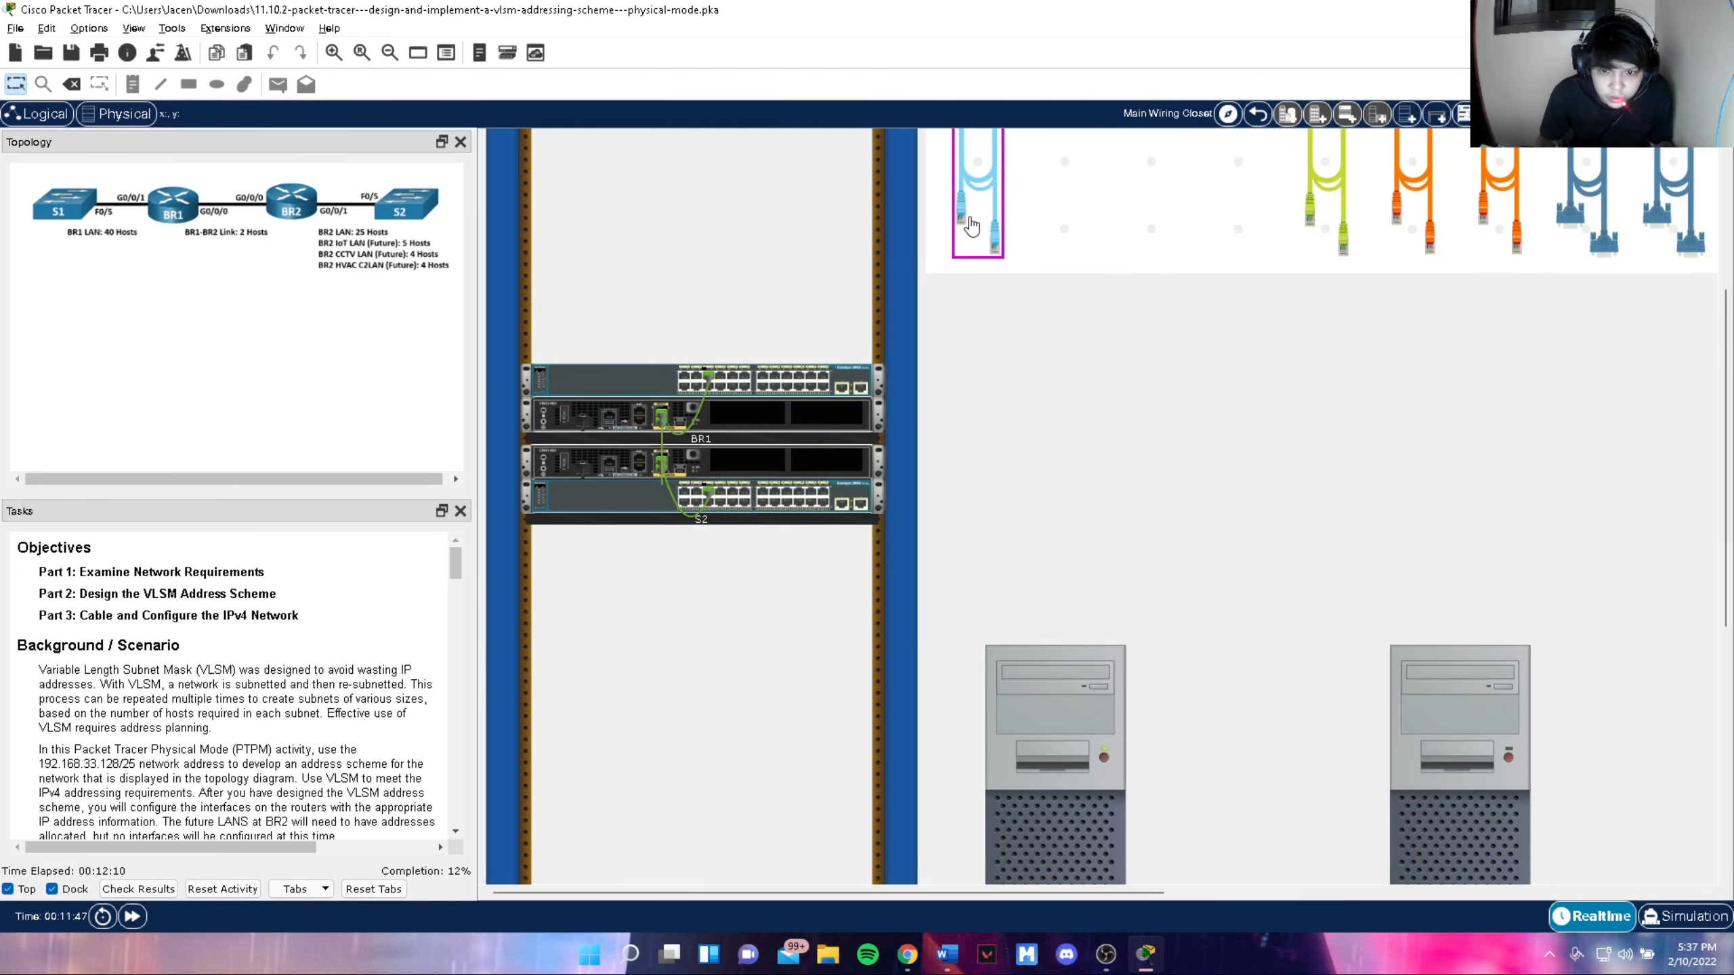
left_click(970, 226)
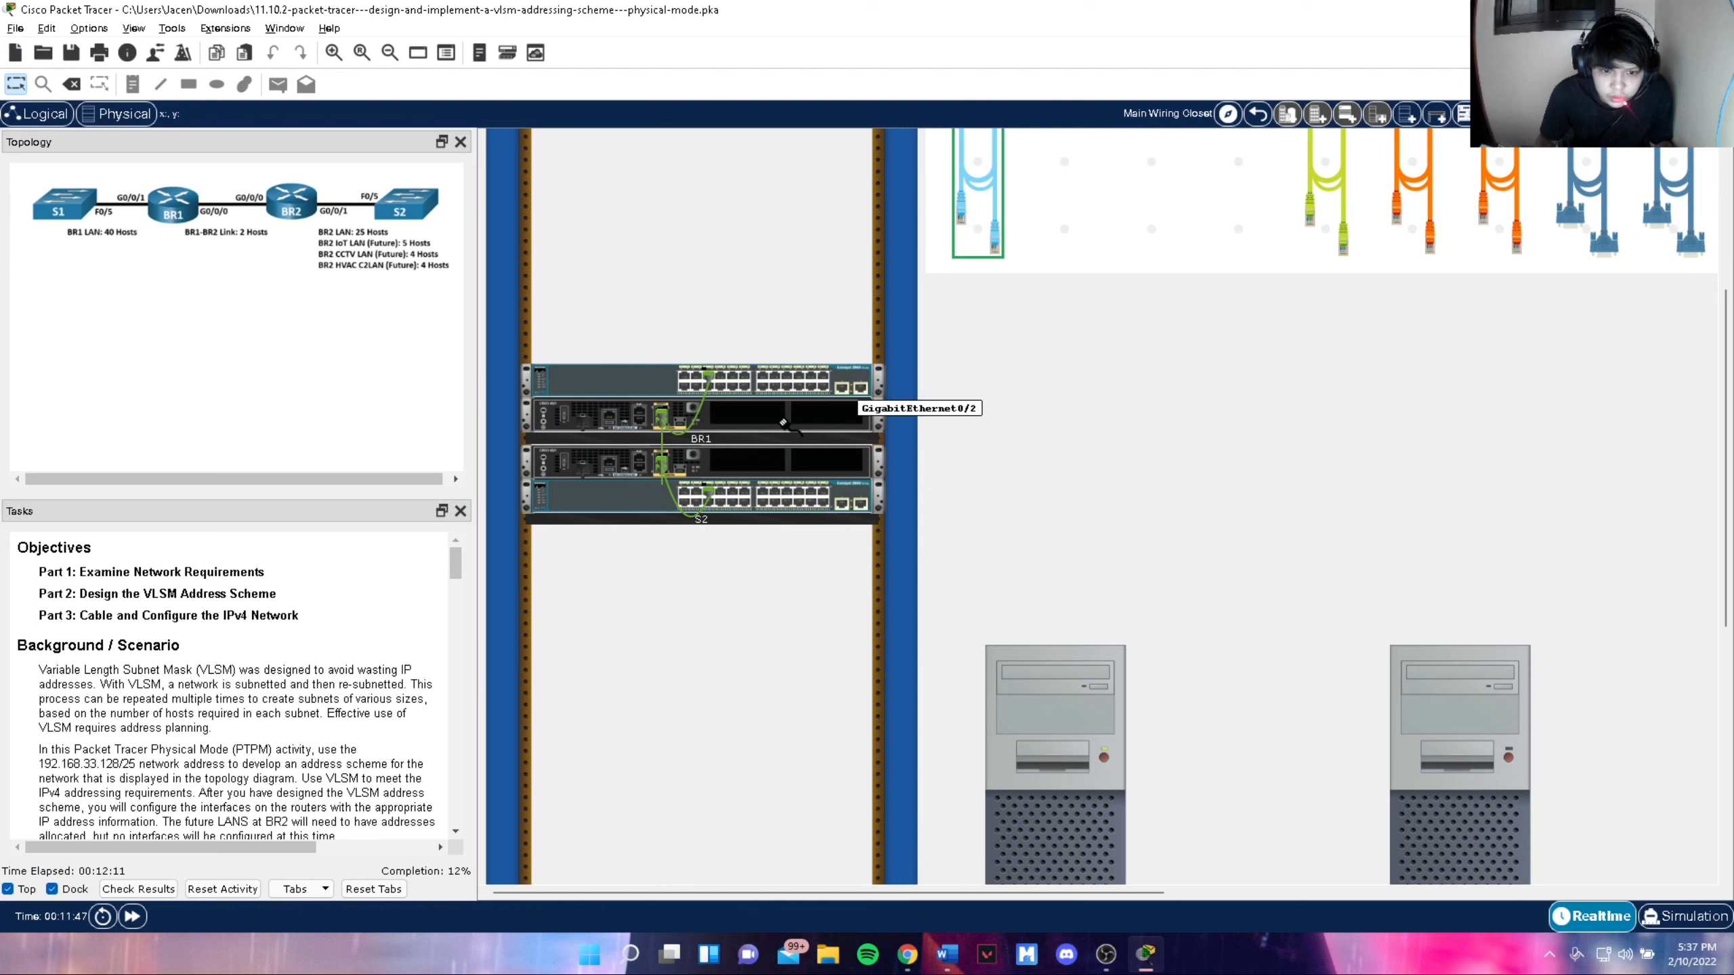
left_click(639, 420)
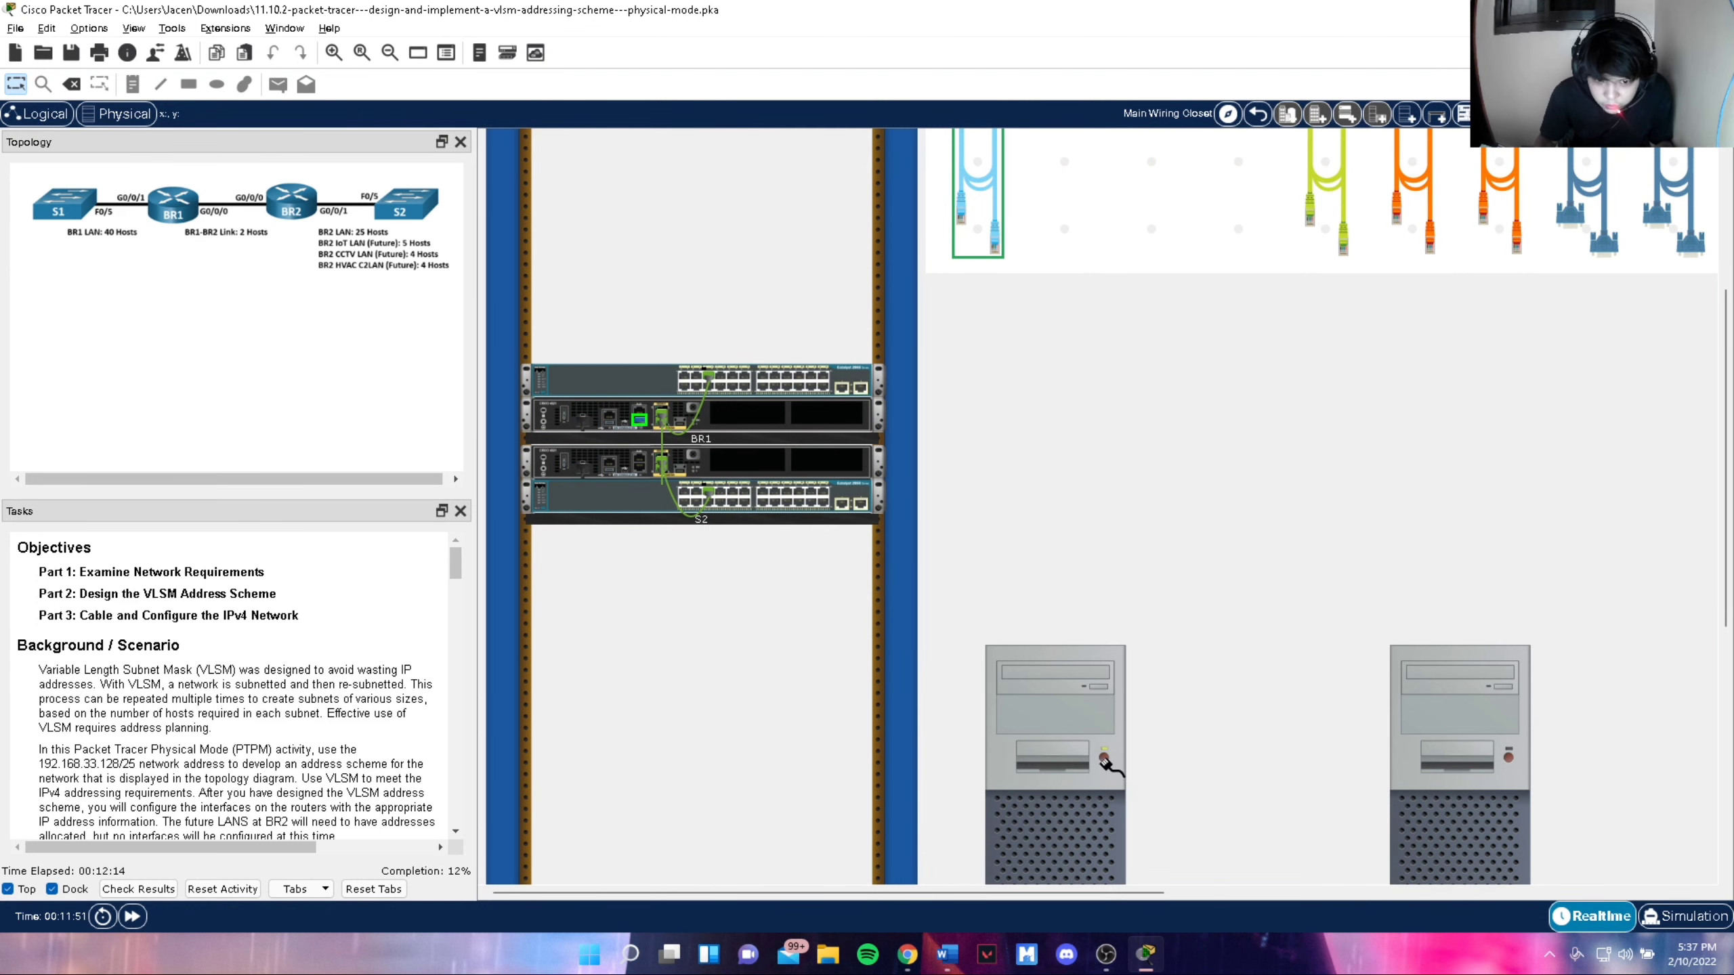
scroll(1113, 771, "down", 4)
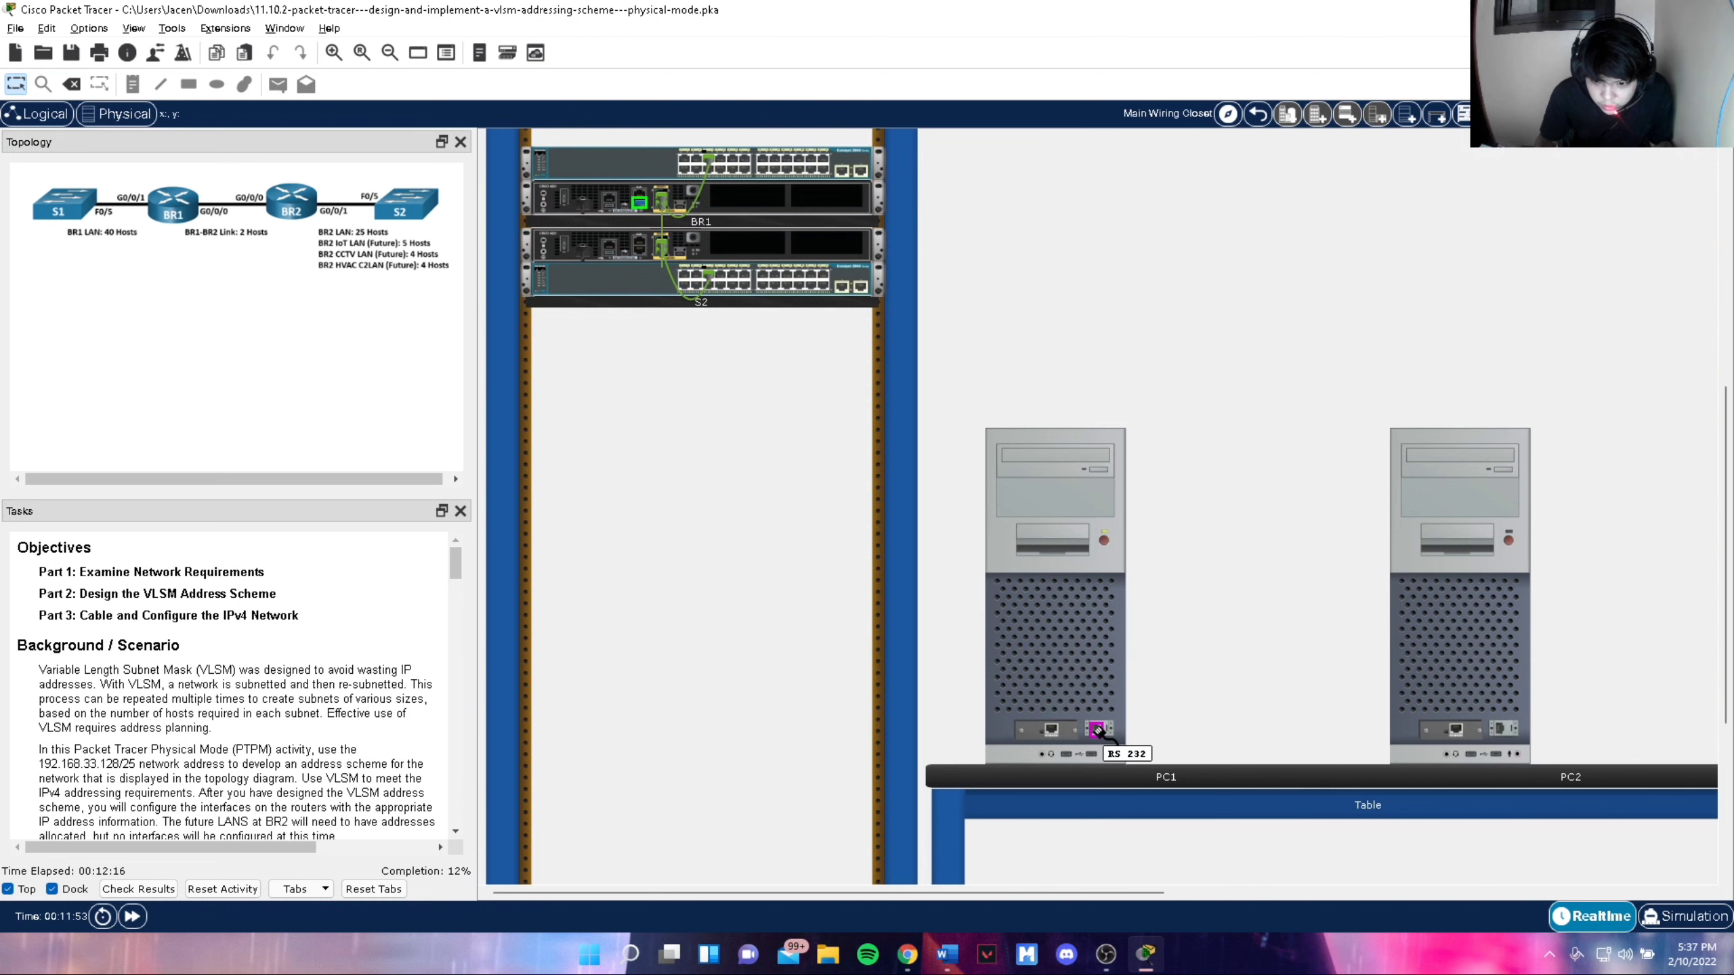
left_click(1097, 730)
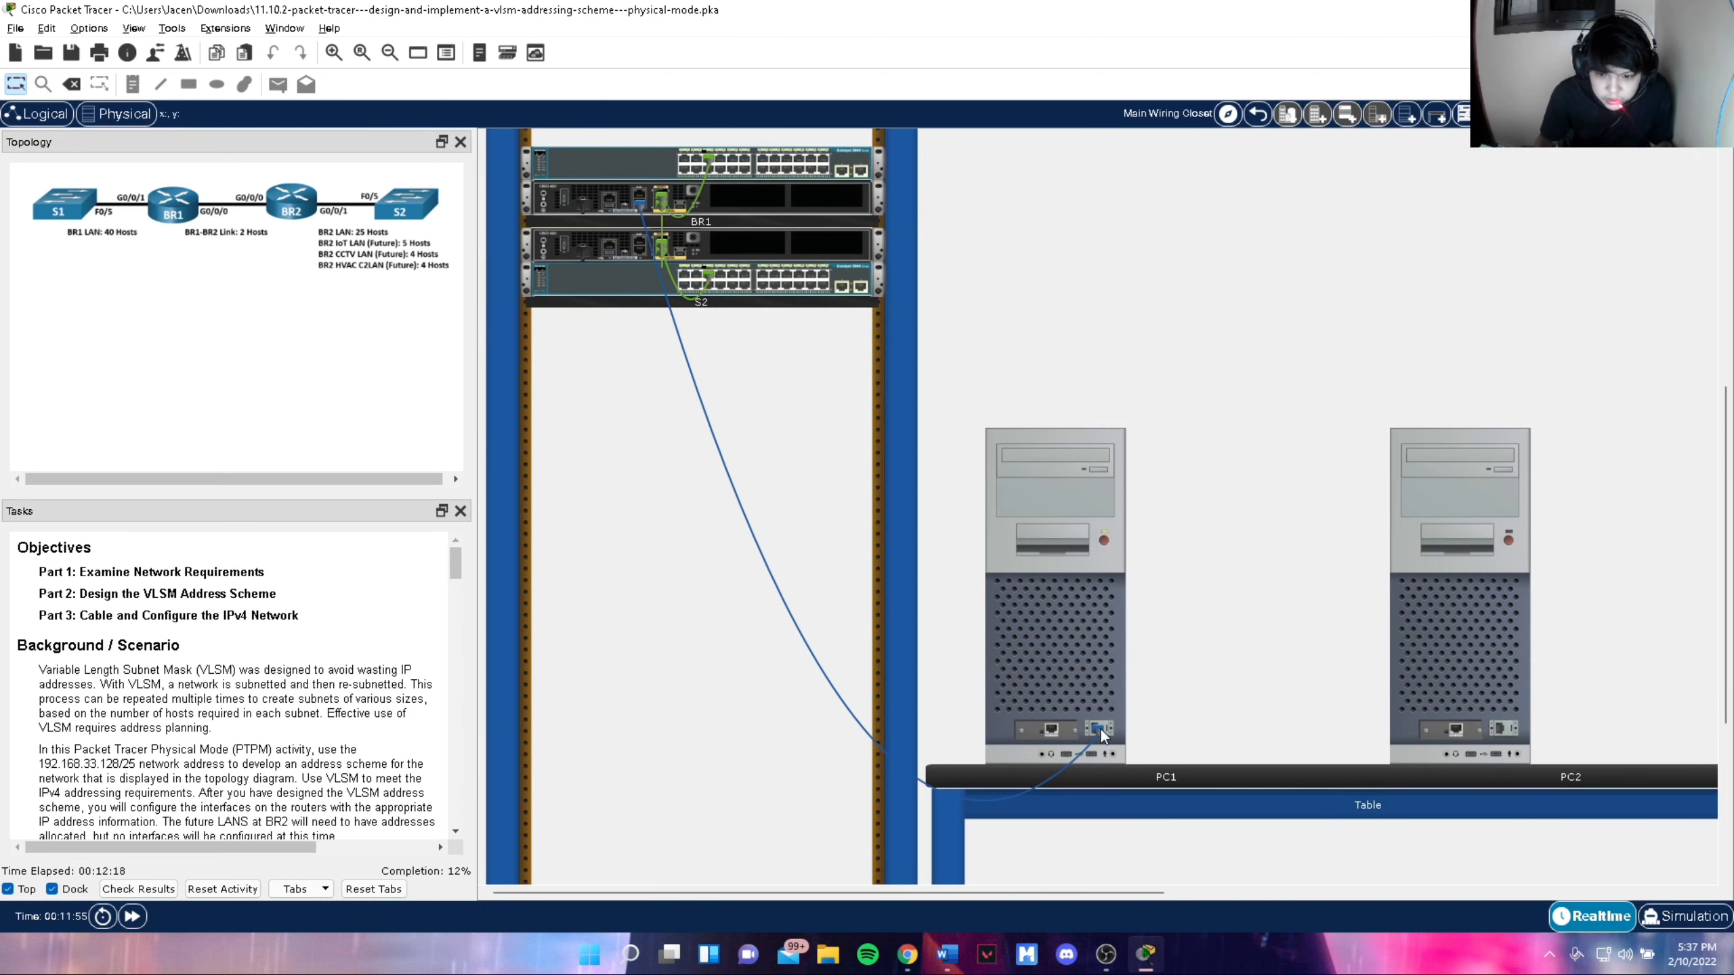
Connect BR2's console port to PC2's RS 232 port with the remaining light blue console cable
scroll(1106, 522, "up", 10)
left_click(983, 354)
scroll(840, 663, "down", 4)
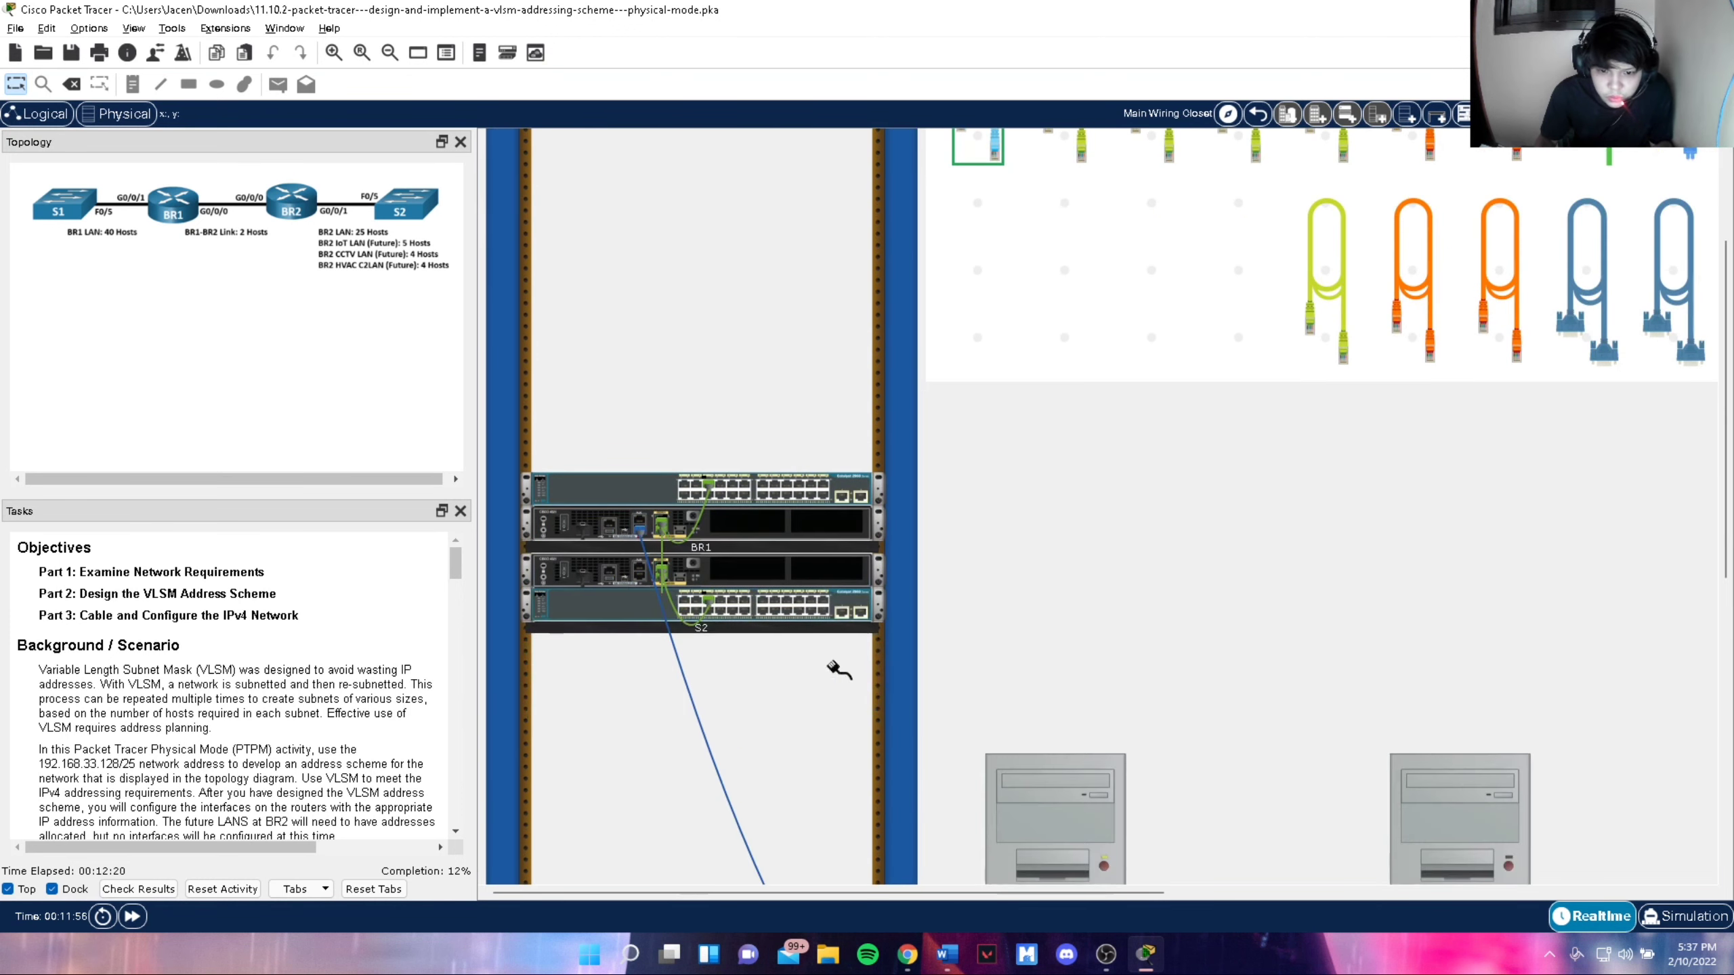
left_click(641, 576)
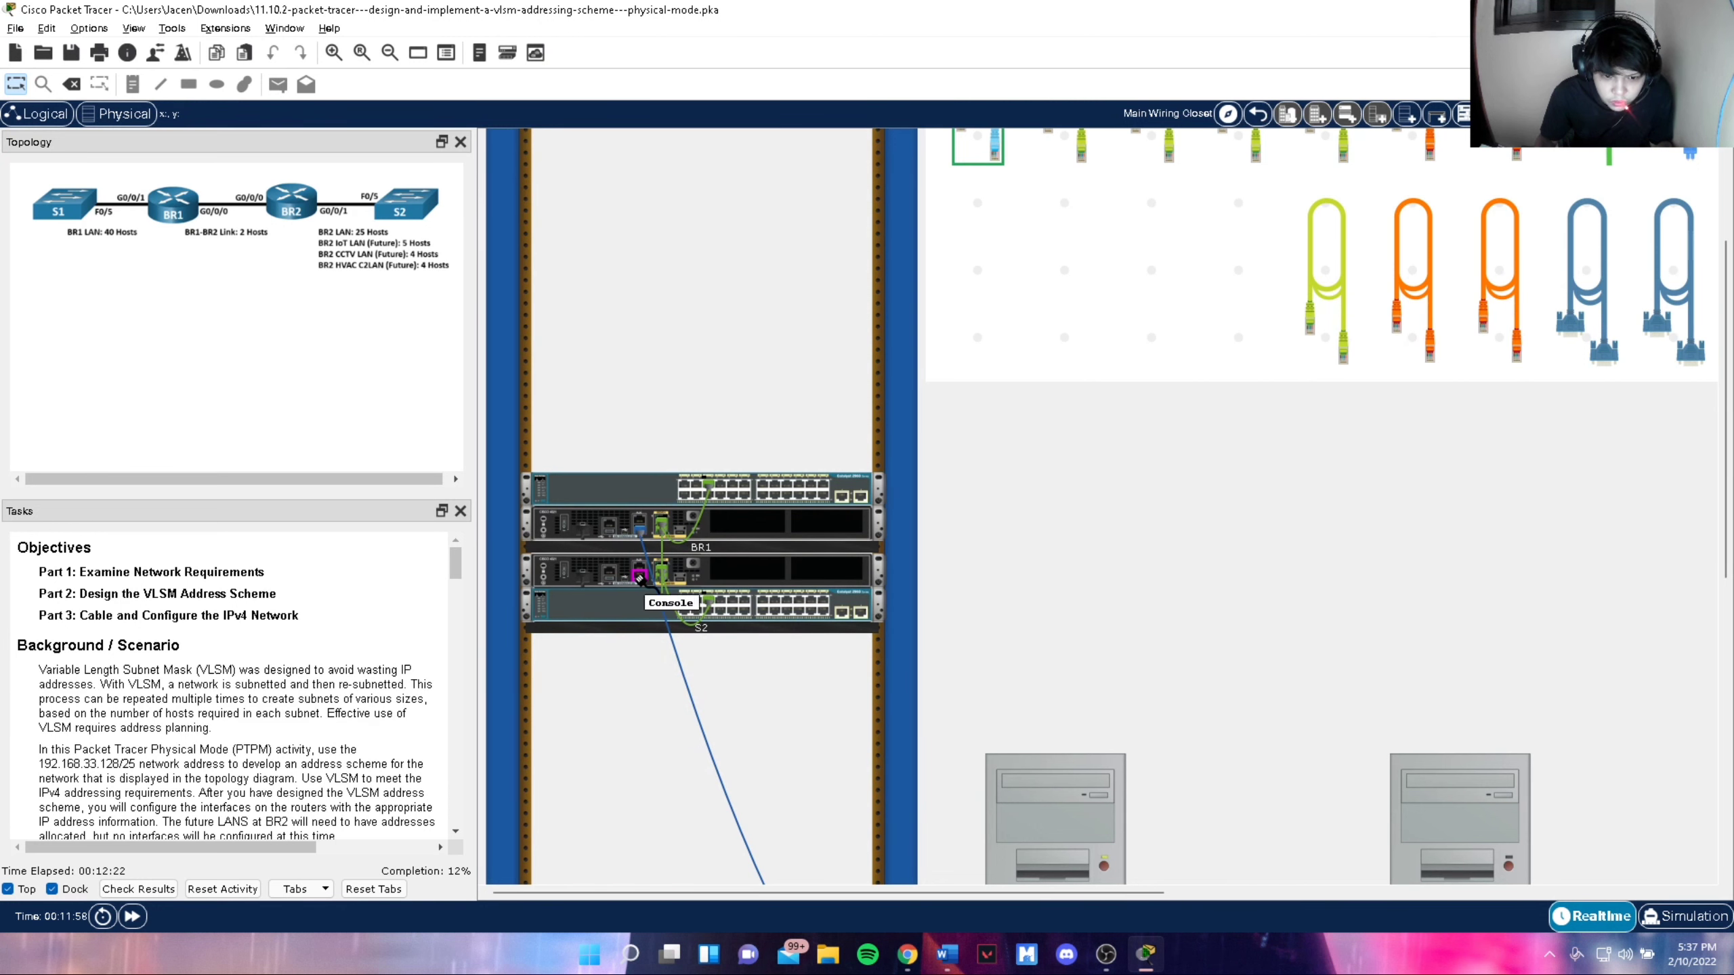
scroll(1188, 663, "down", 5)
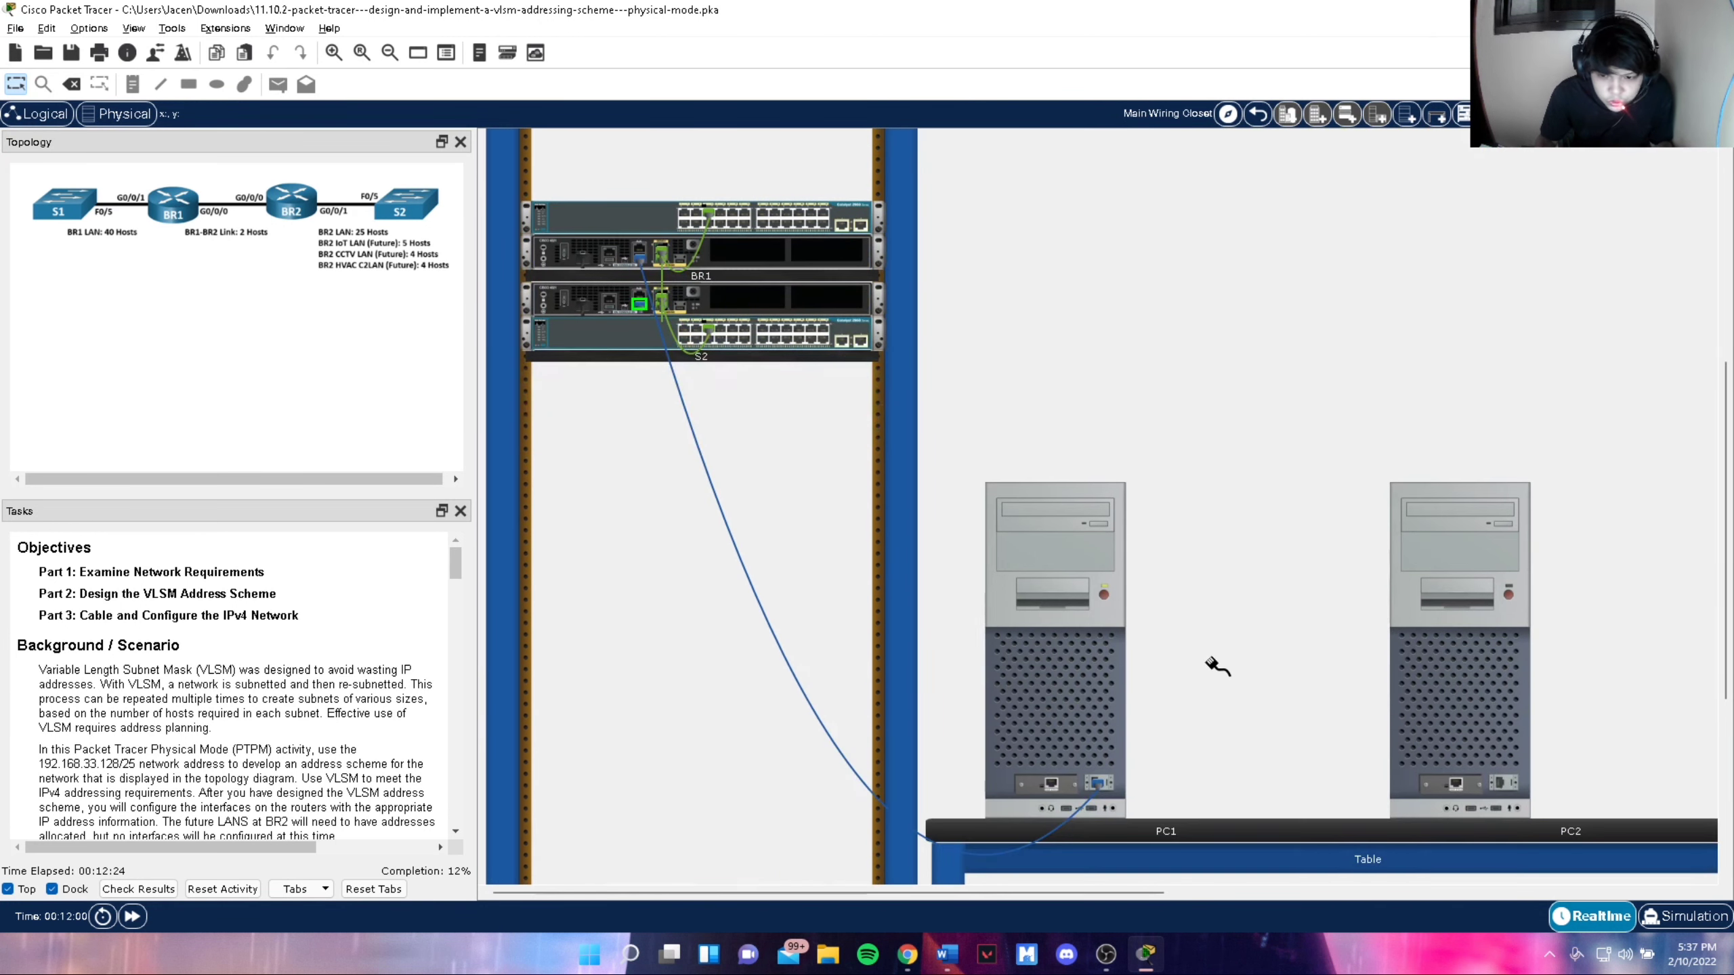
left_click(1498, 785)
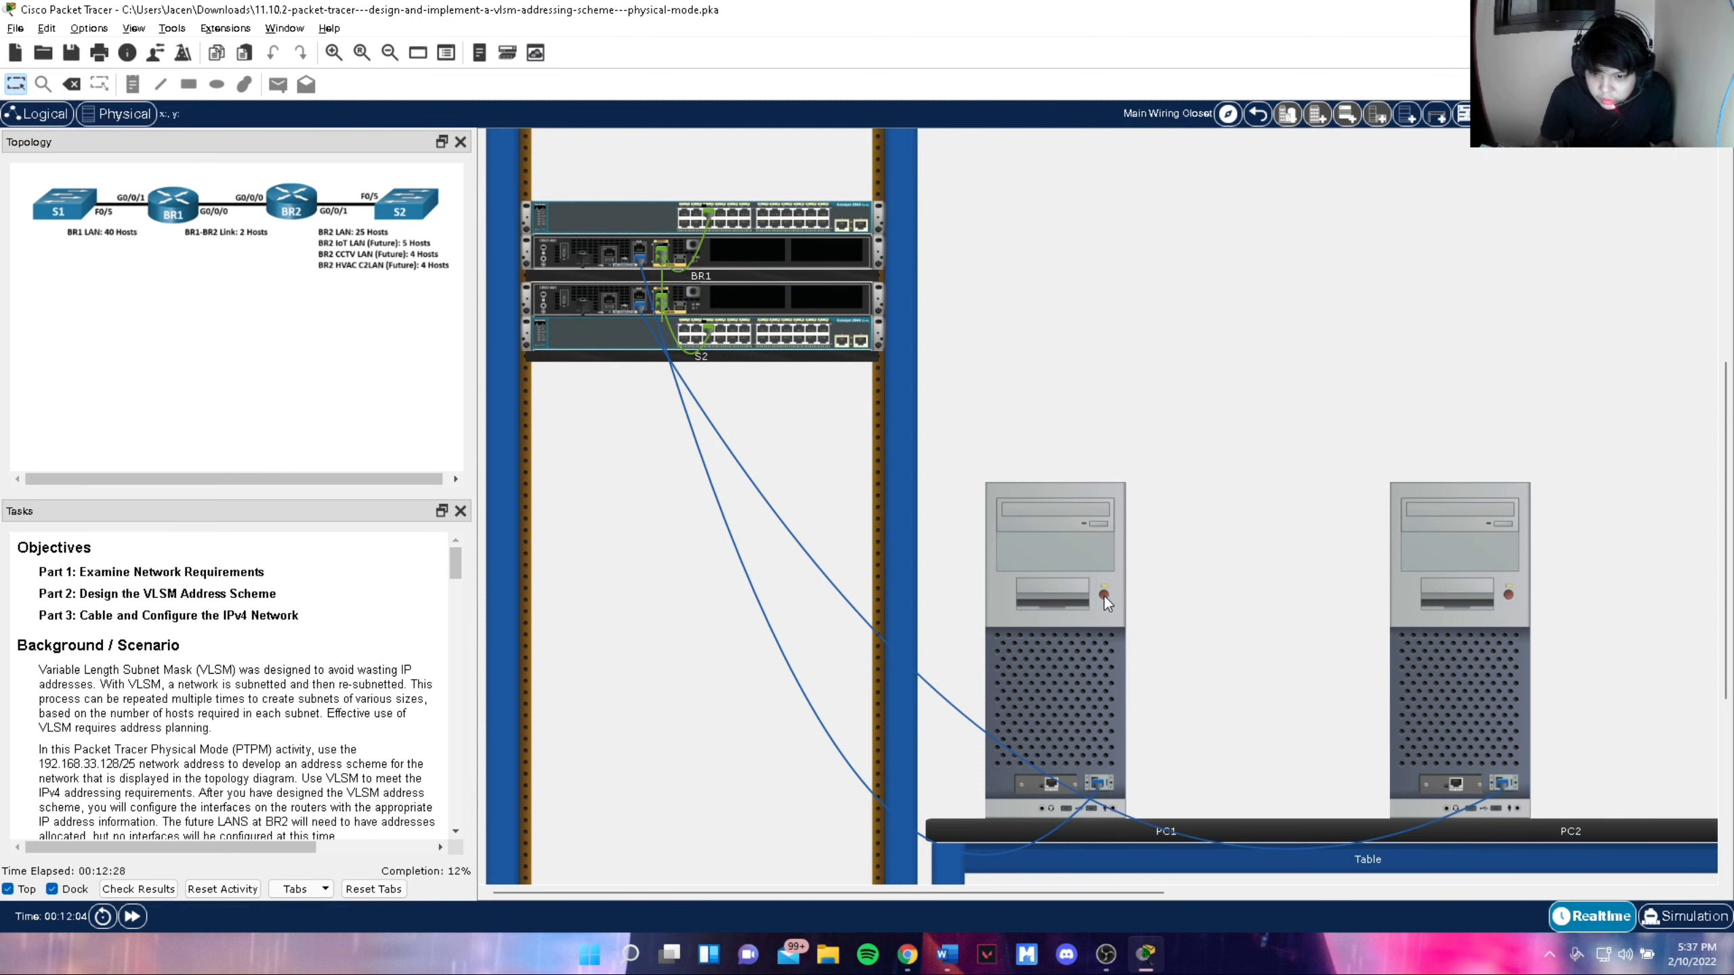
scroll(942, 579, "up", 4)
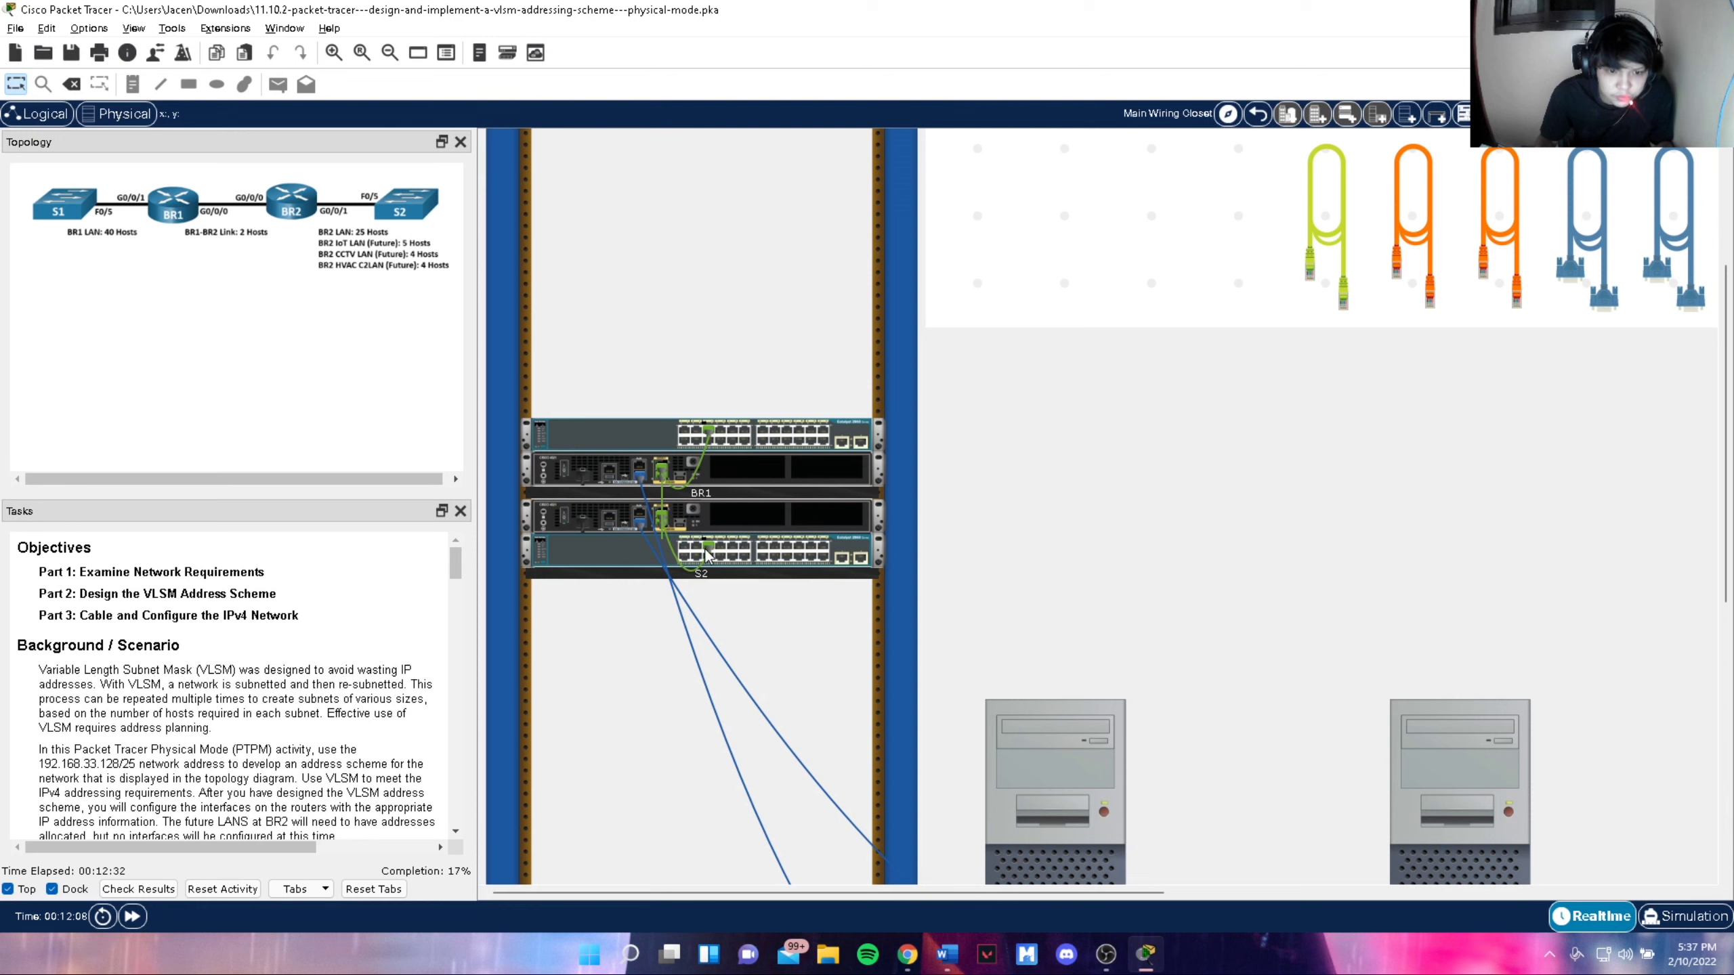
Read the Part 3 instructions covering basic router settings, interface configuration, saving and connectivity testing
scroll(259, 649, "down", 10)
scroll(253, 647, "down", 15)
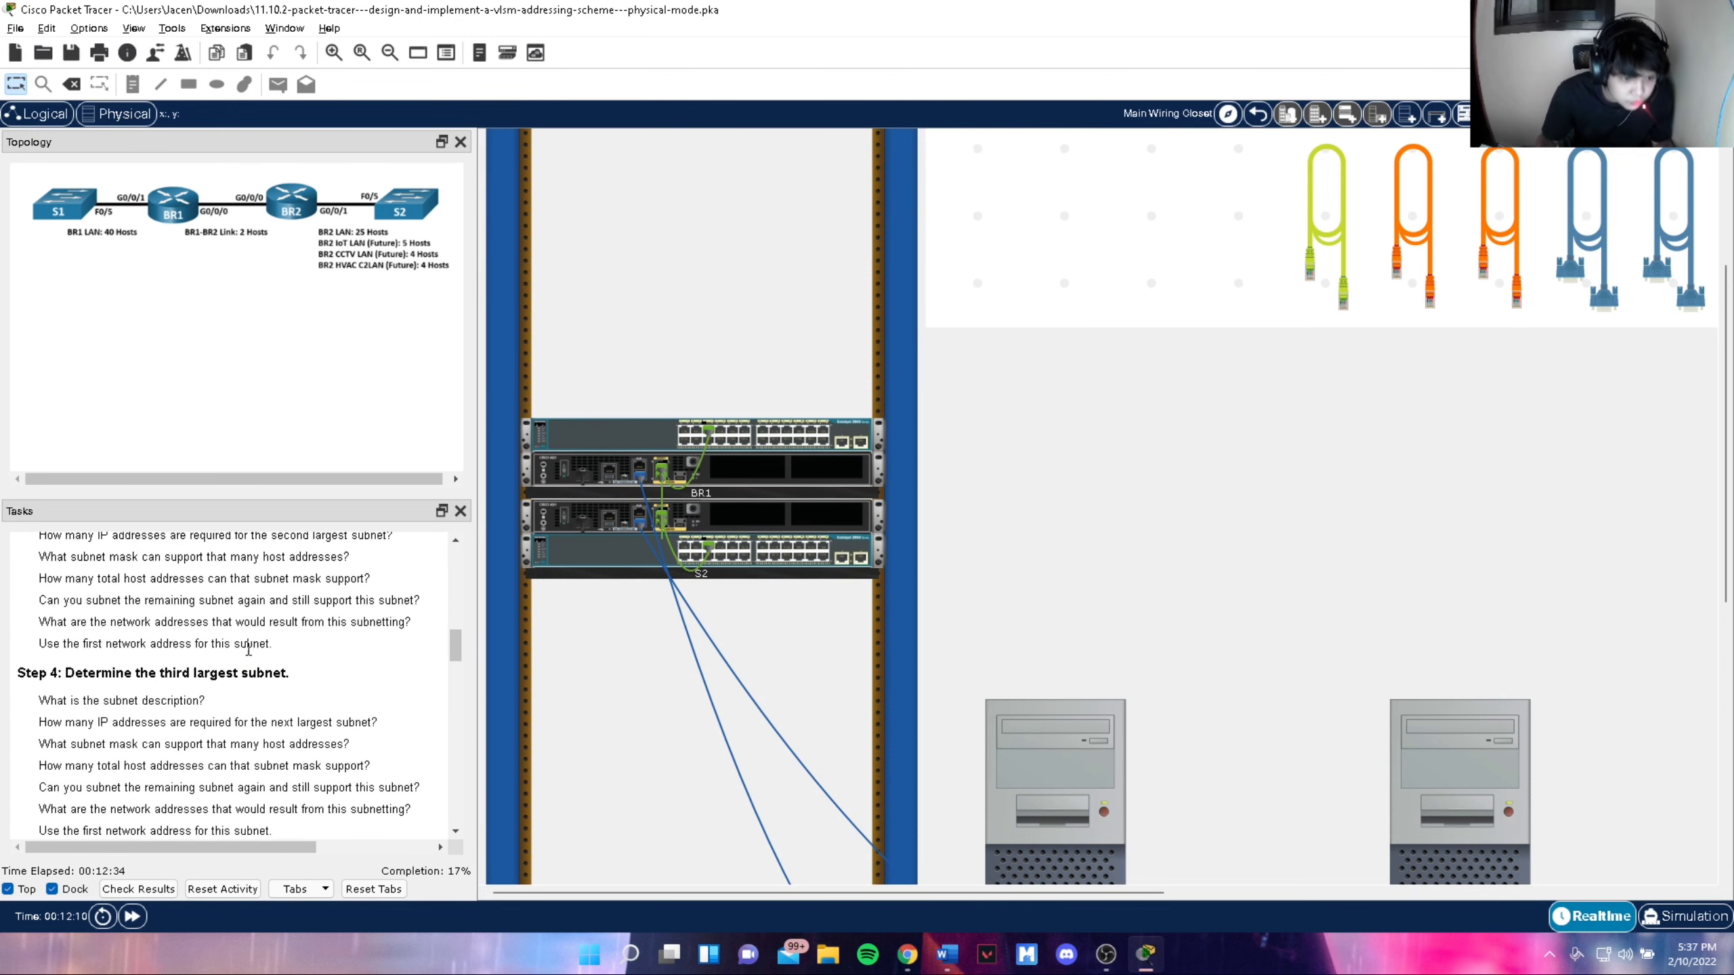
scroll(249, 648, "down", 1)
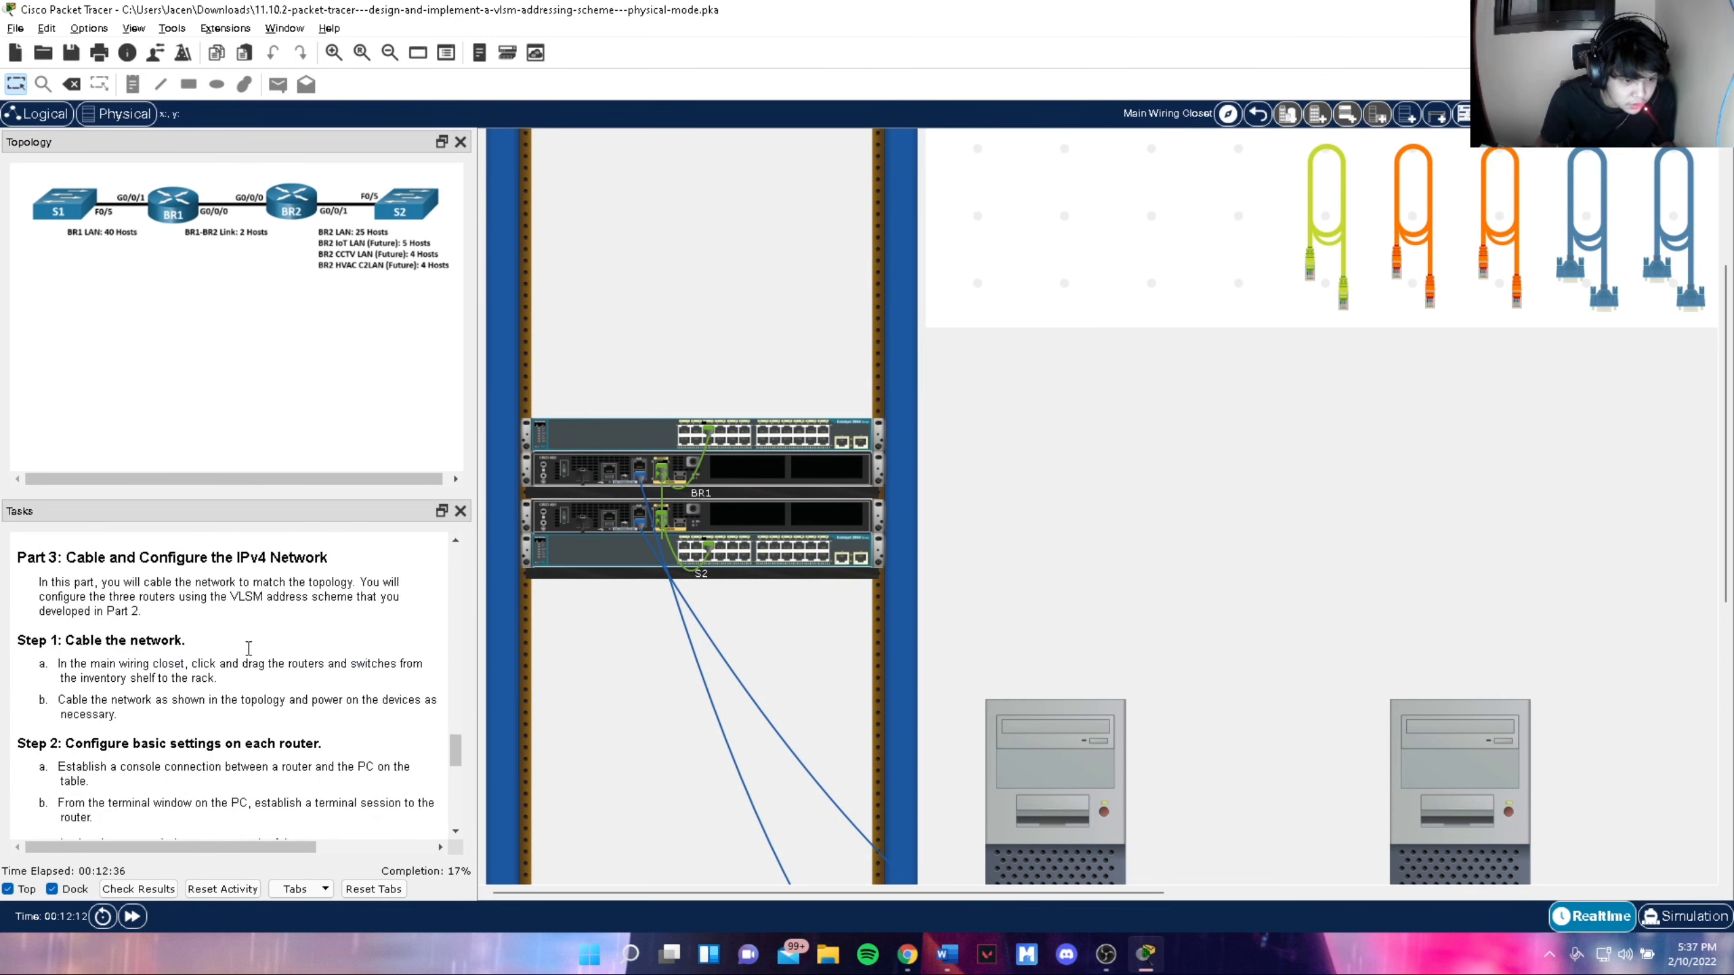
scroll(239, 685, "down", 3)
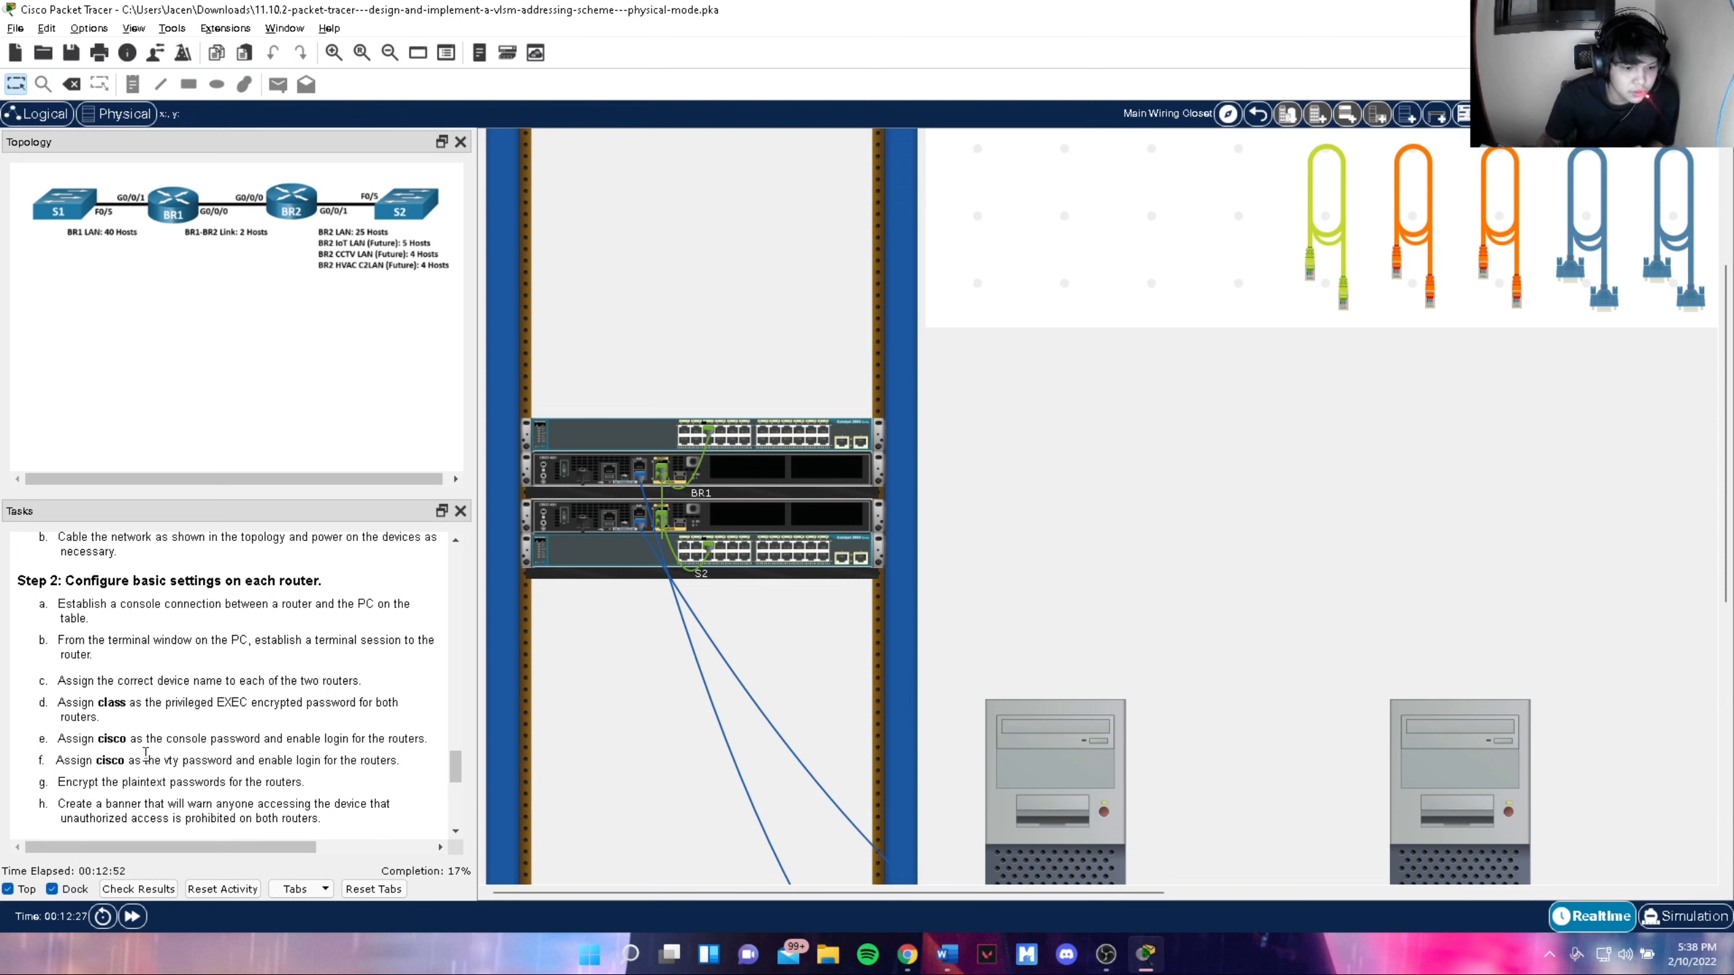
scroll(277, 813, "down", 3)
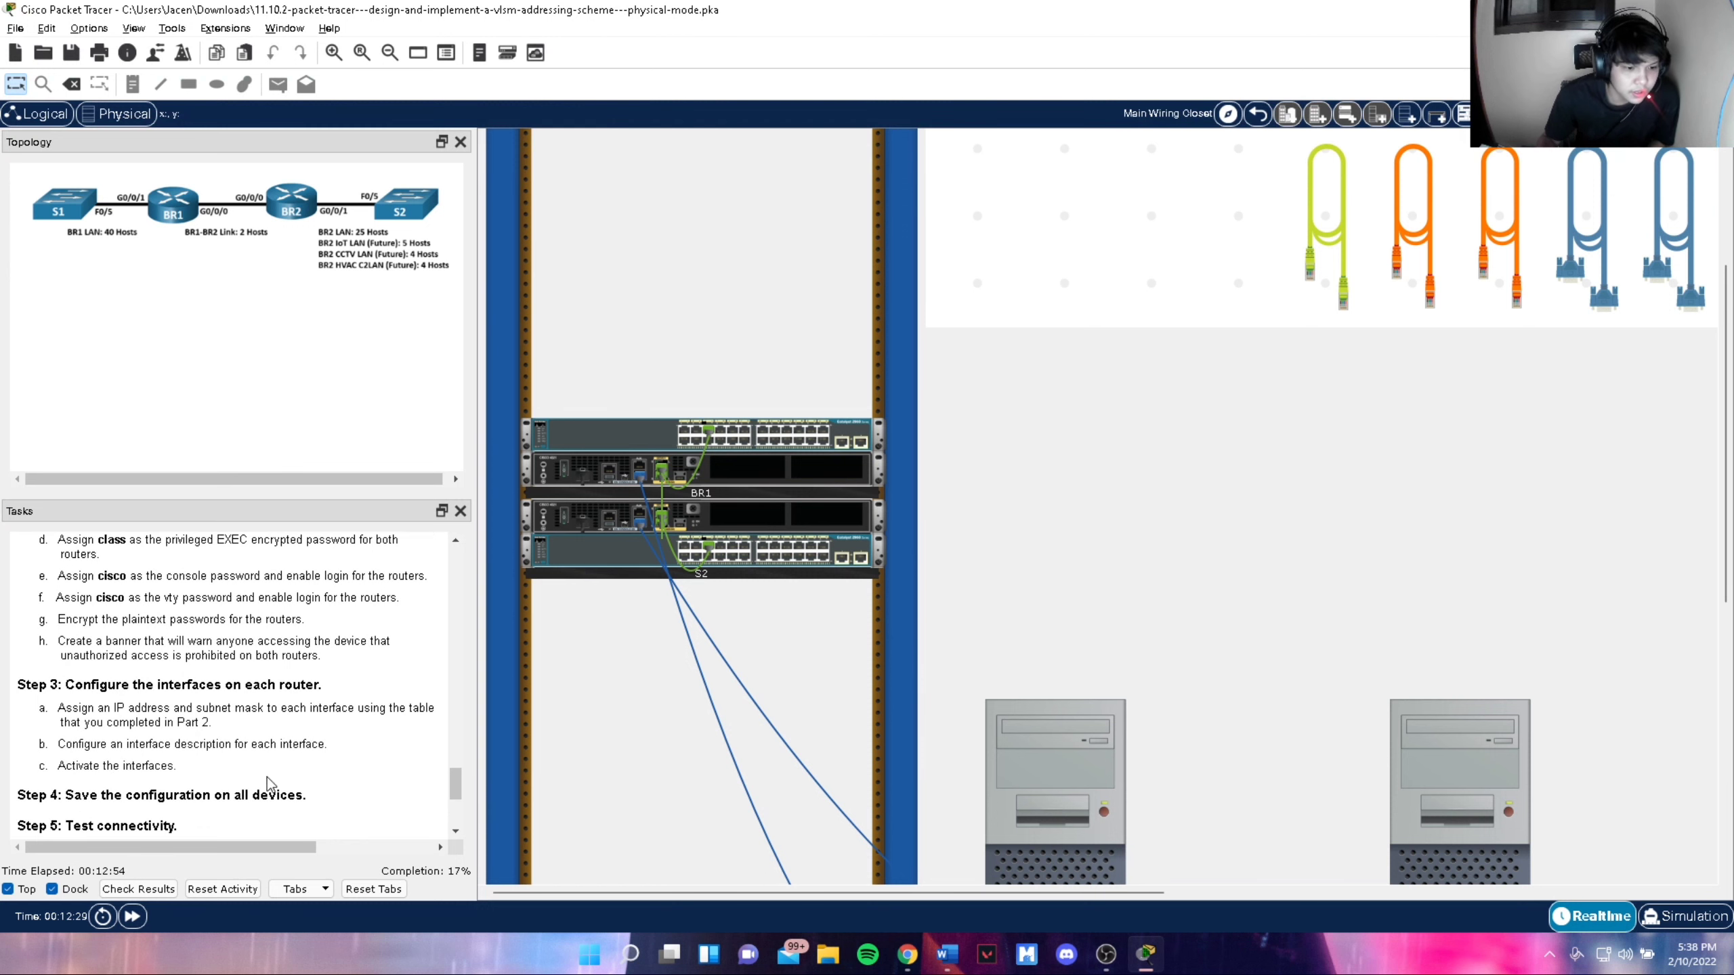
scroll(208, 637, "up", 1)
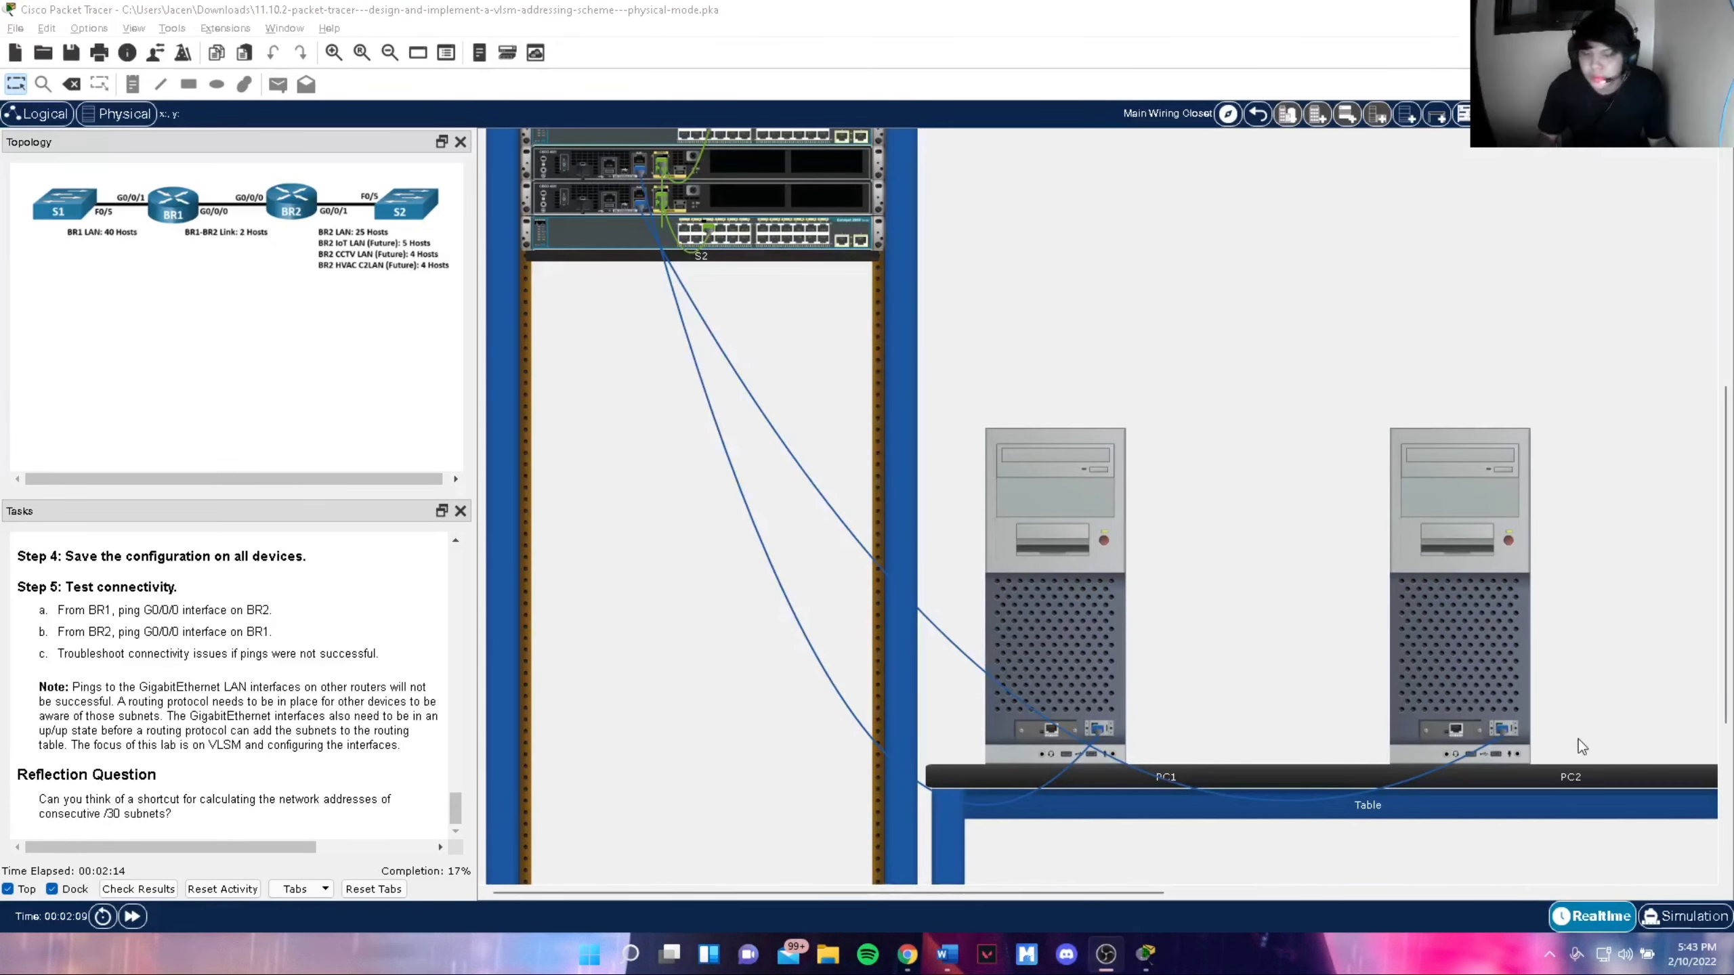
Start a terminal session from PC1 to its router with the default port settings and decline the initial configuration dialog
left_click(1030, 568)
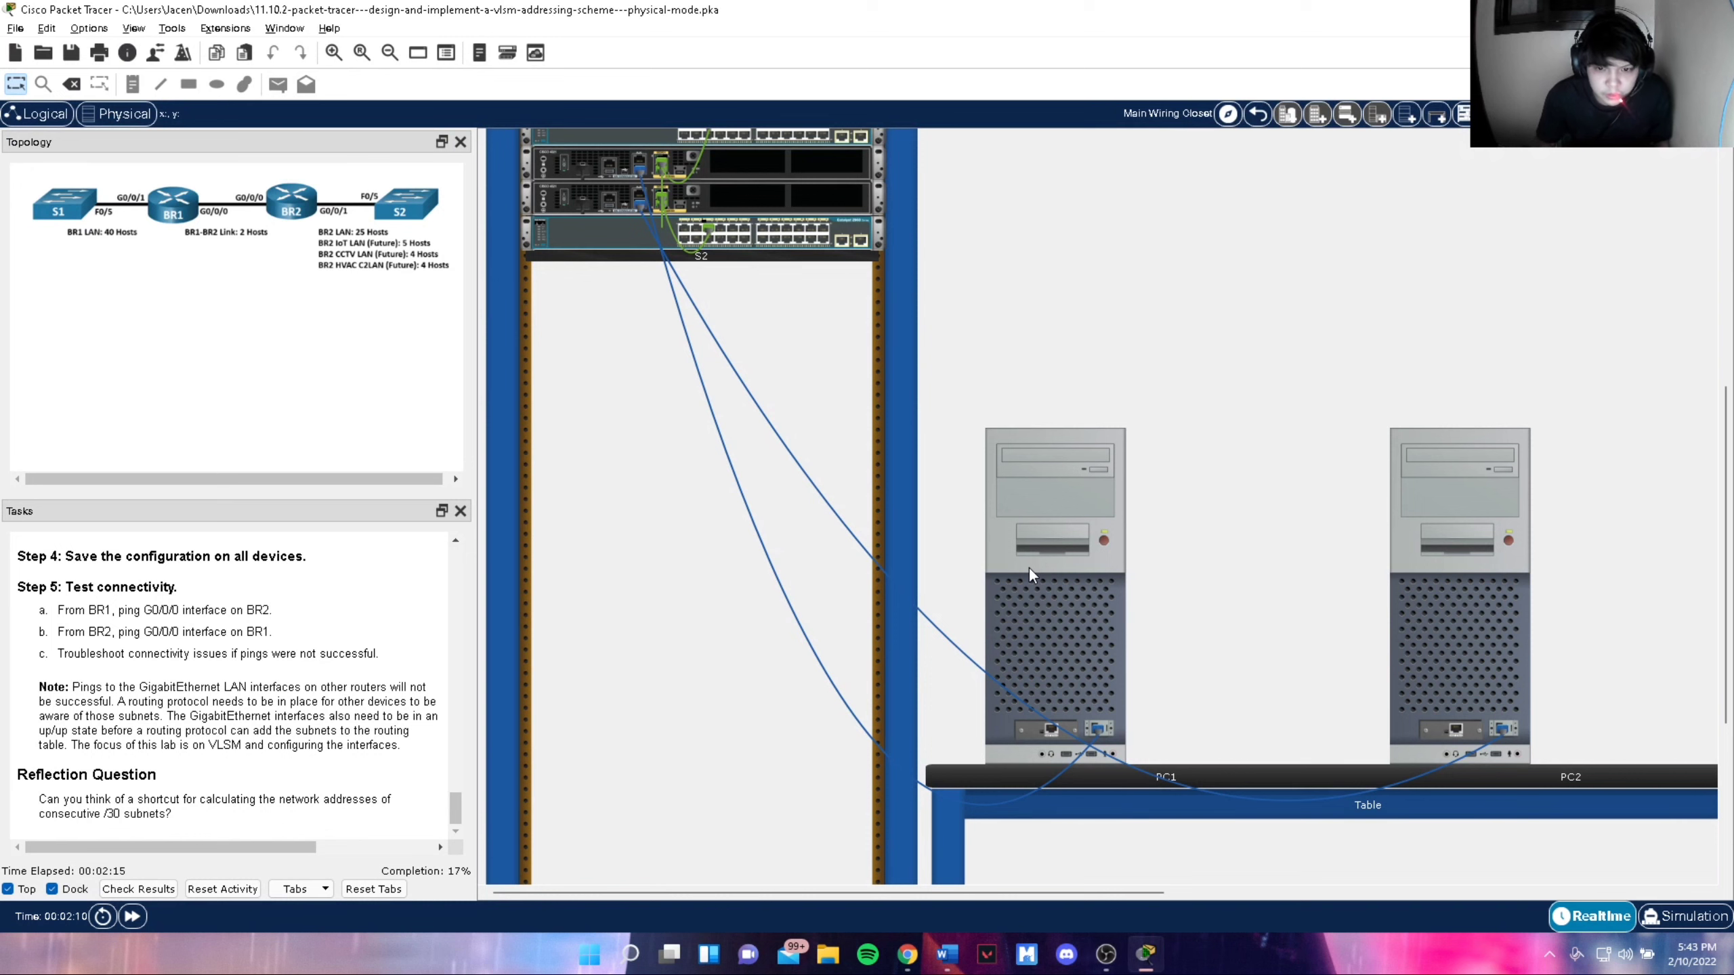
left_click(818, 266)
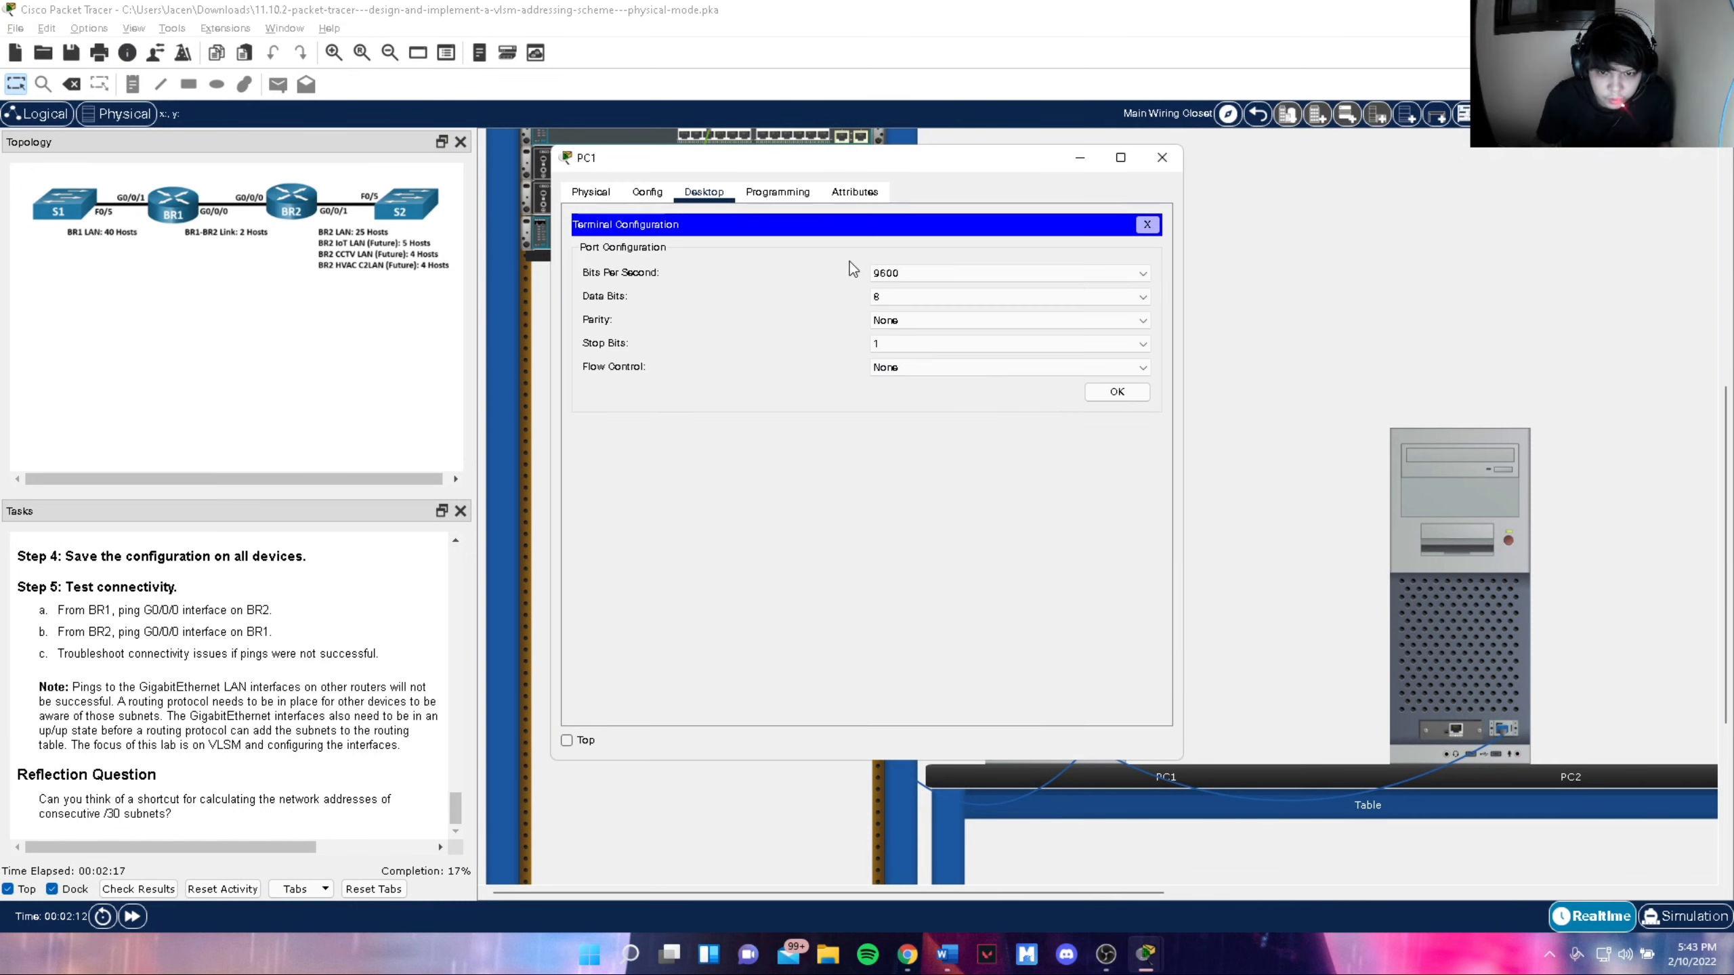
left_click(1113, 390)
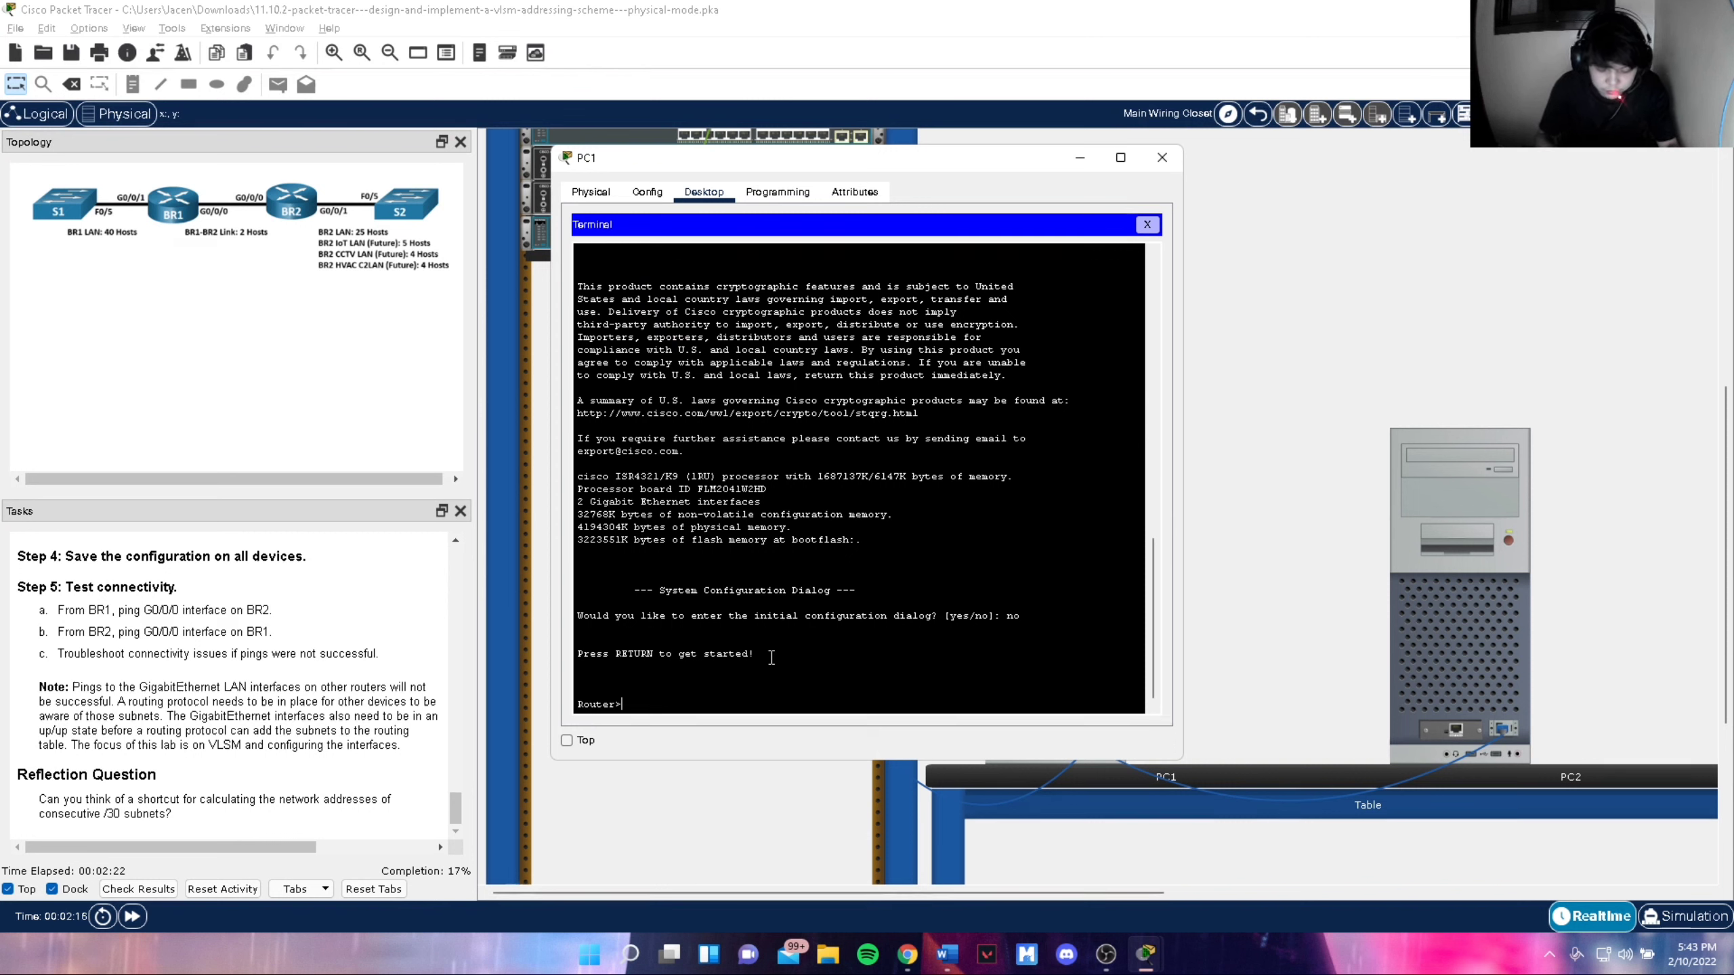
Enter global configuration mode on the router and set its hostname to BR1
type("enabl")
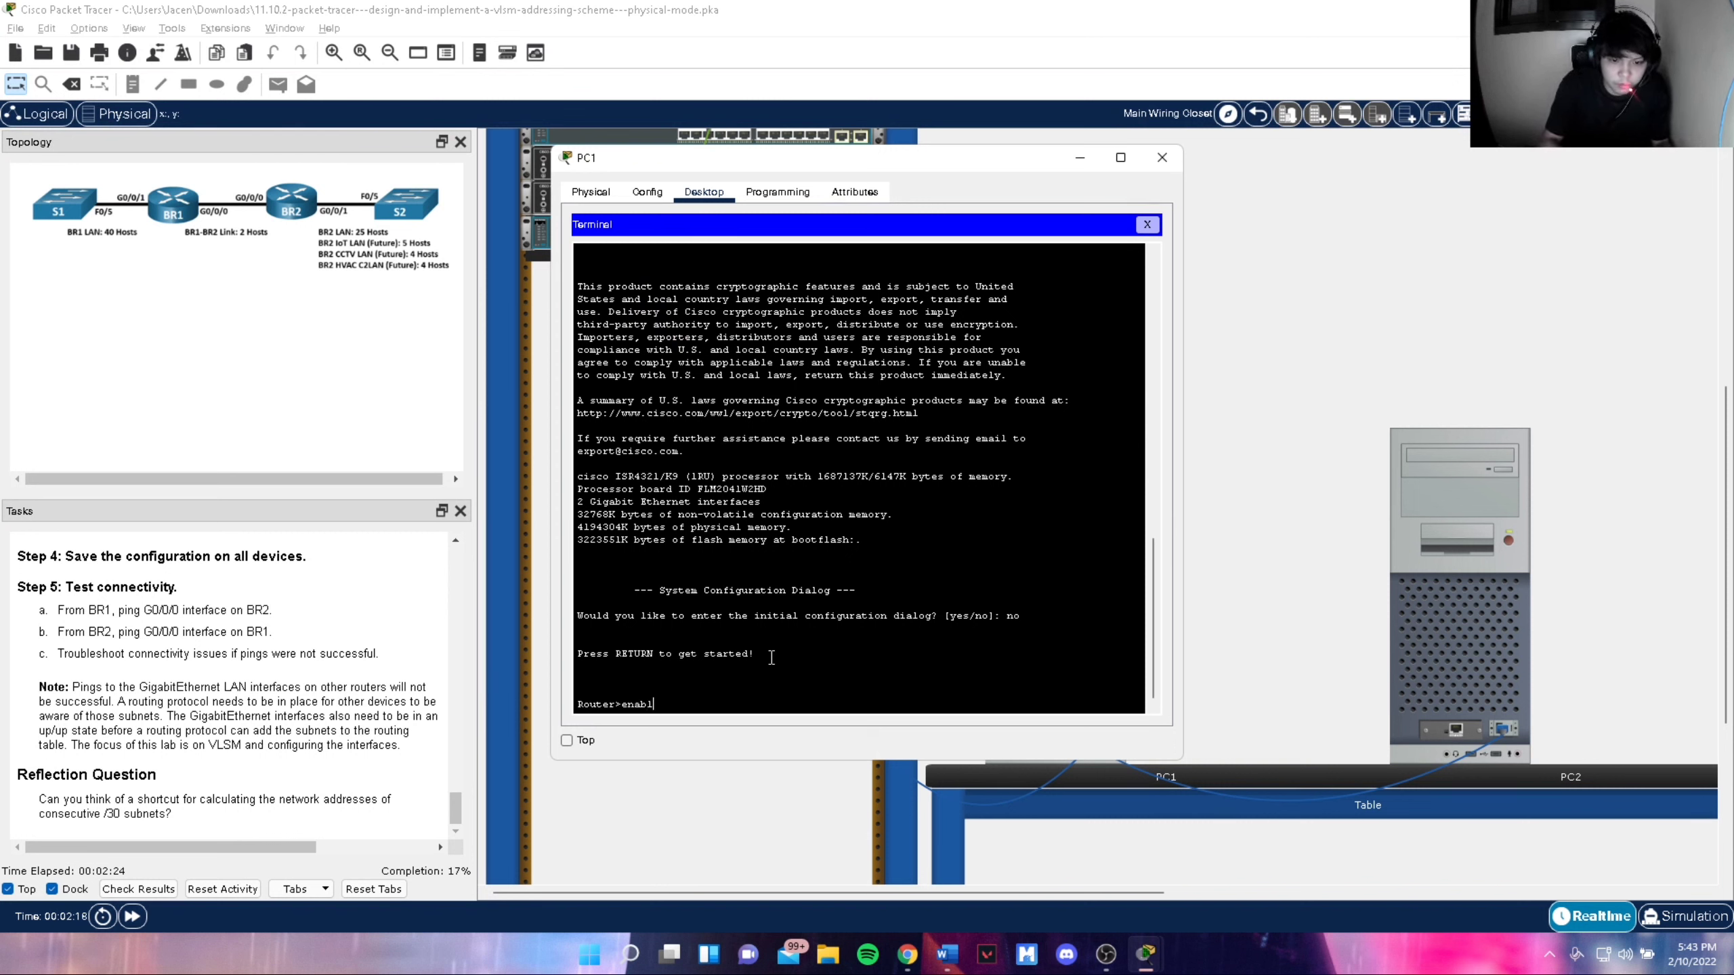
type("e")
key("Return")
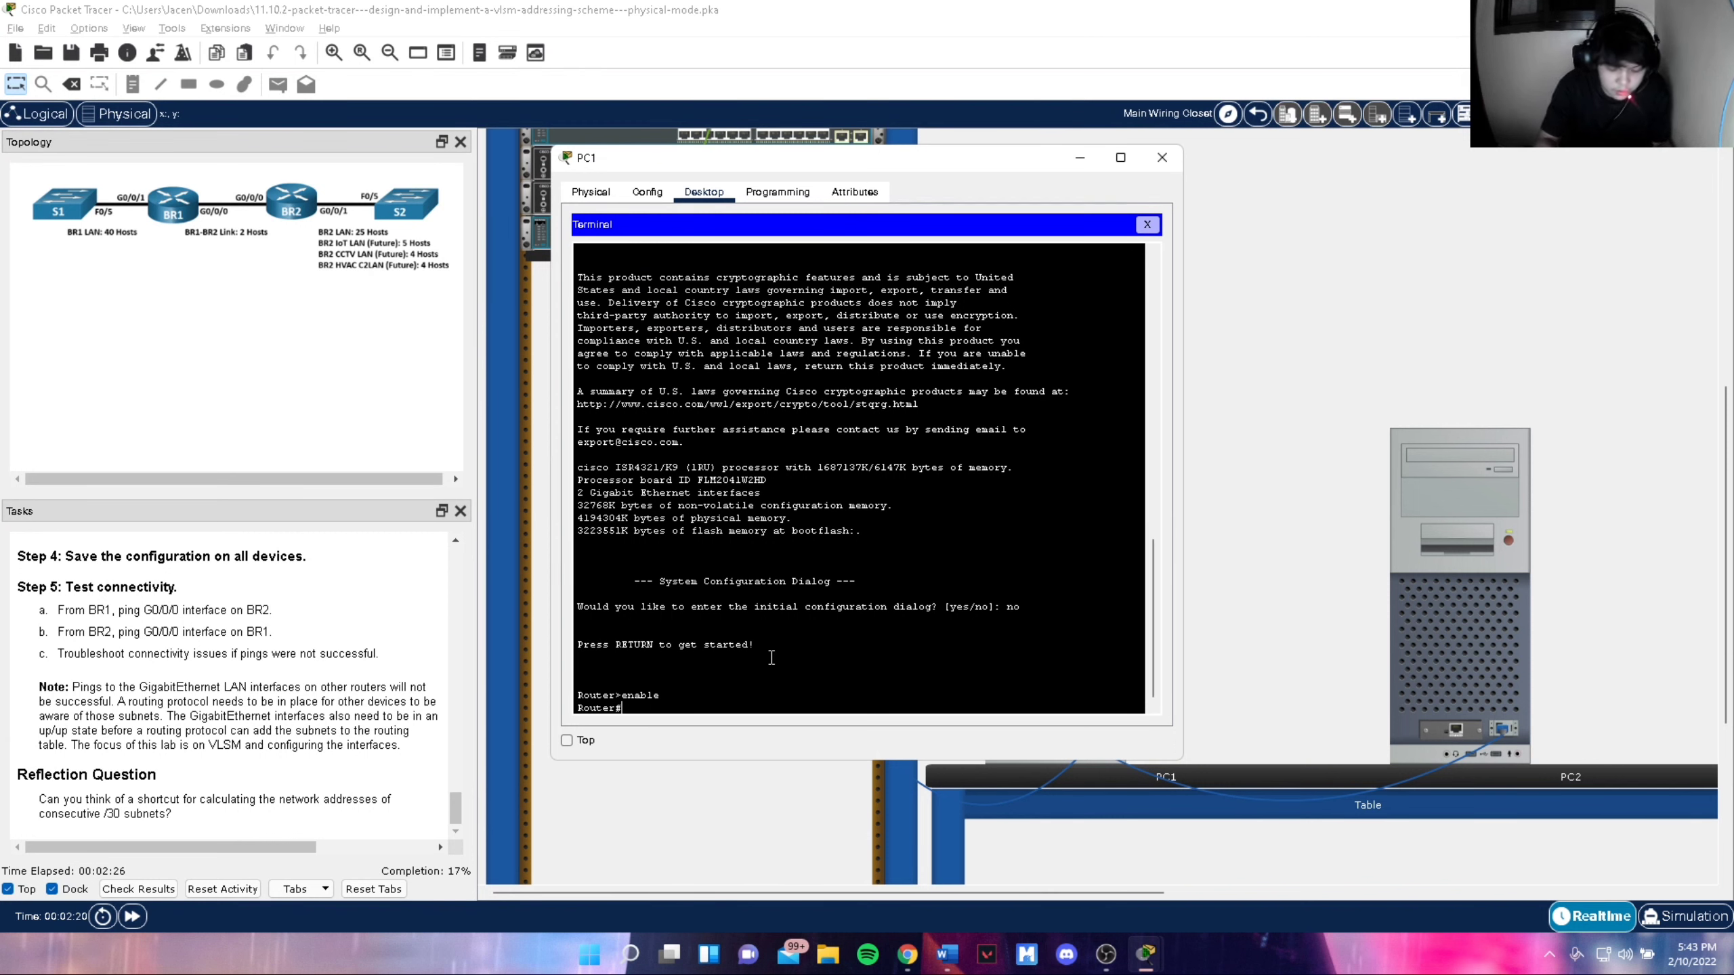
type("config t")
key("Return")
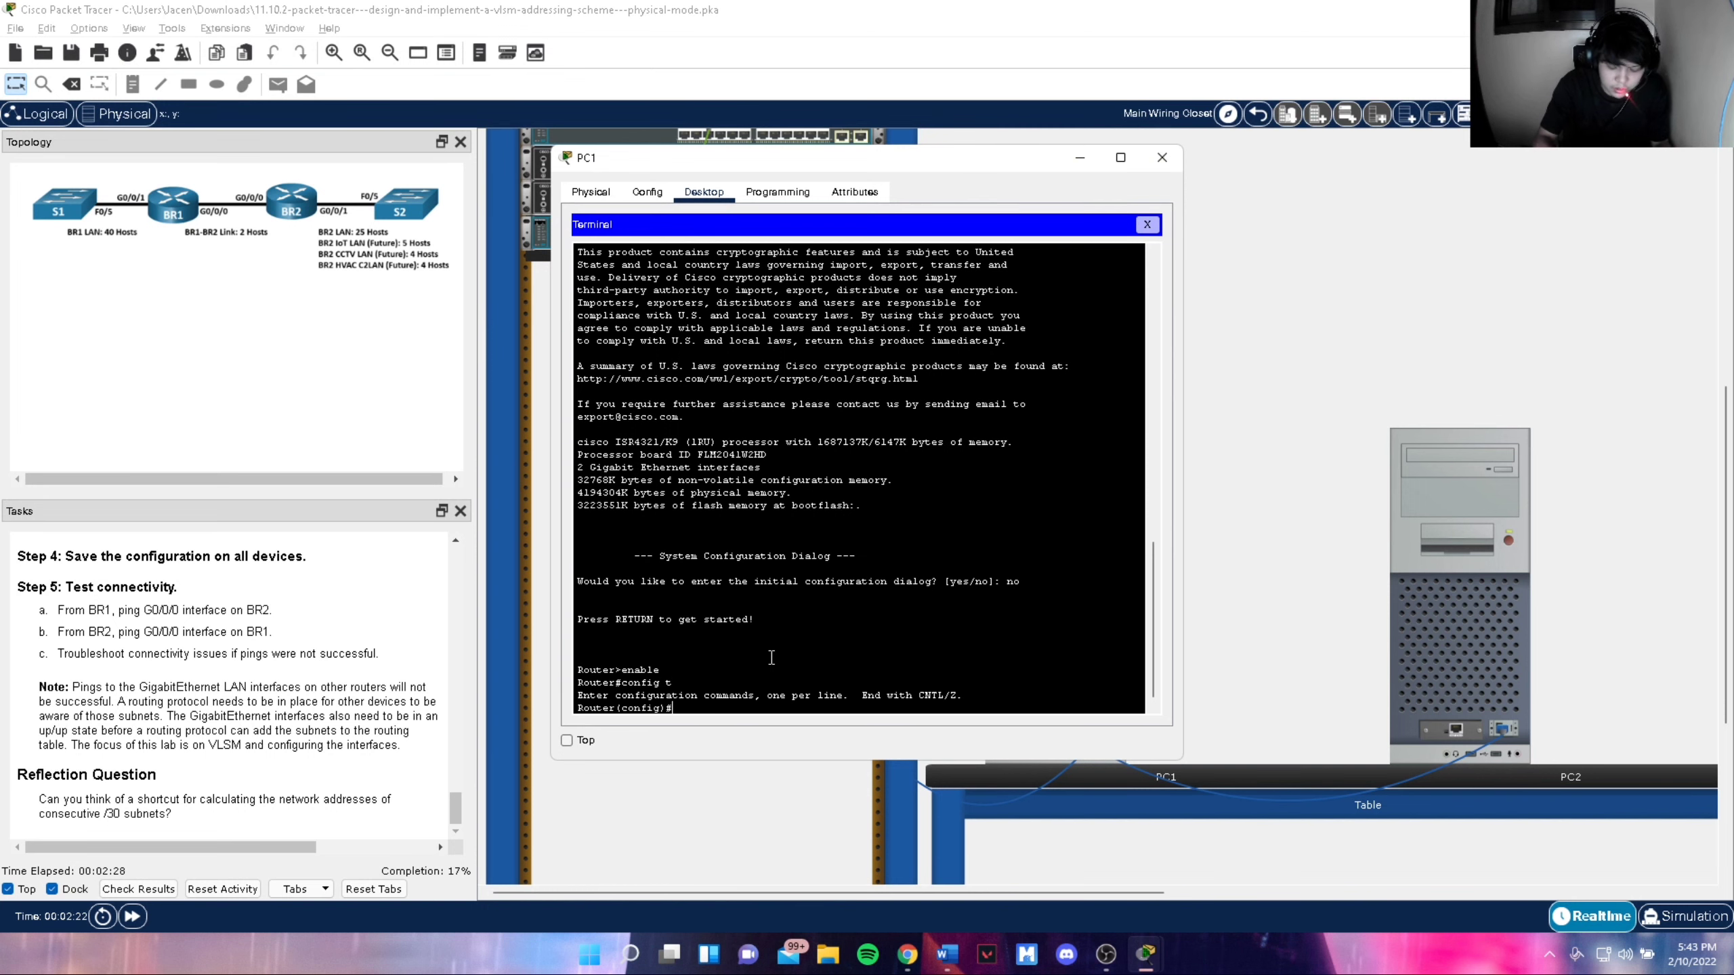
type("hostname BR")
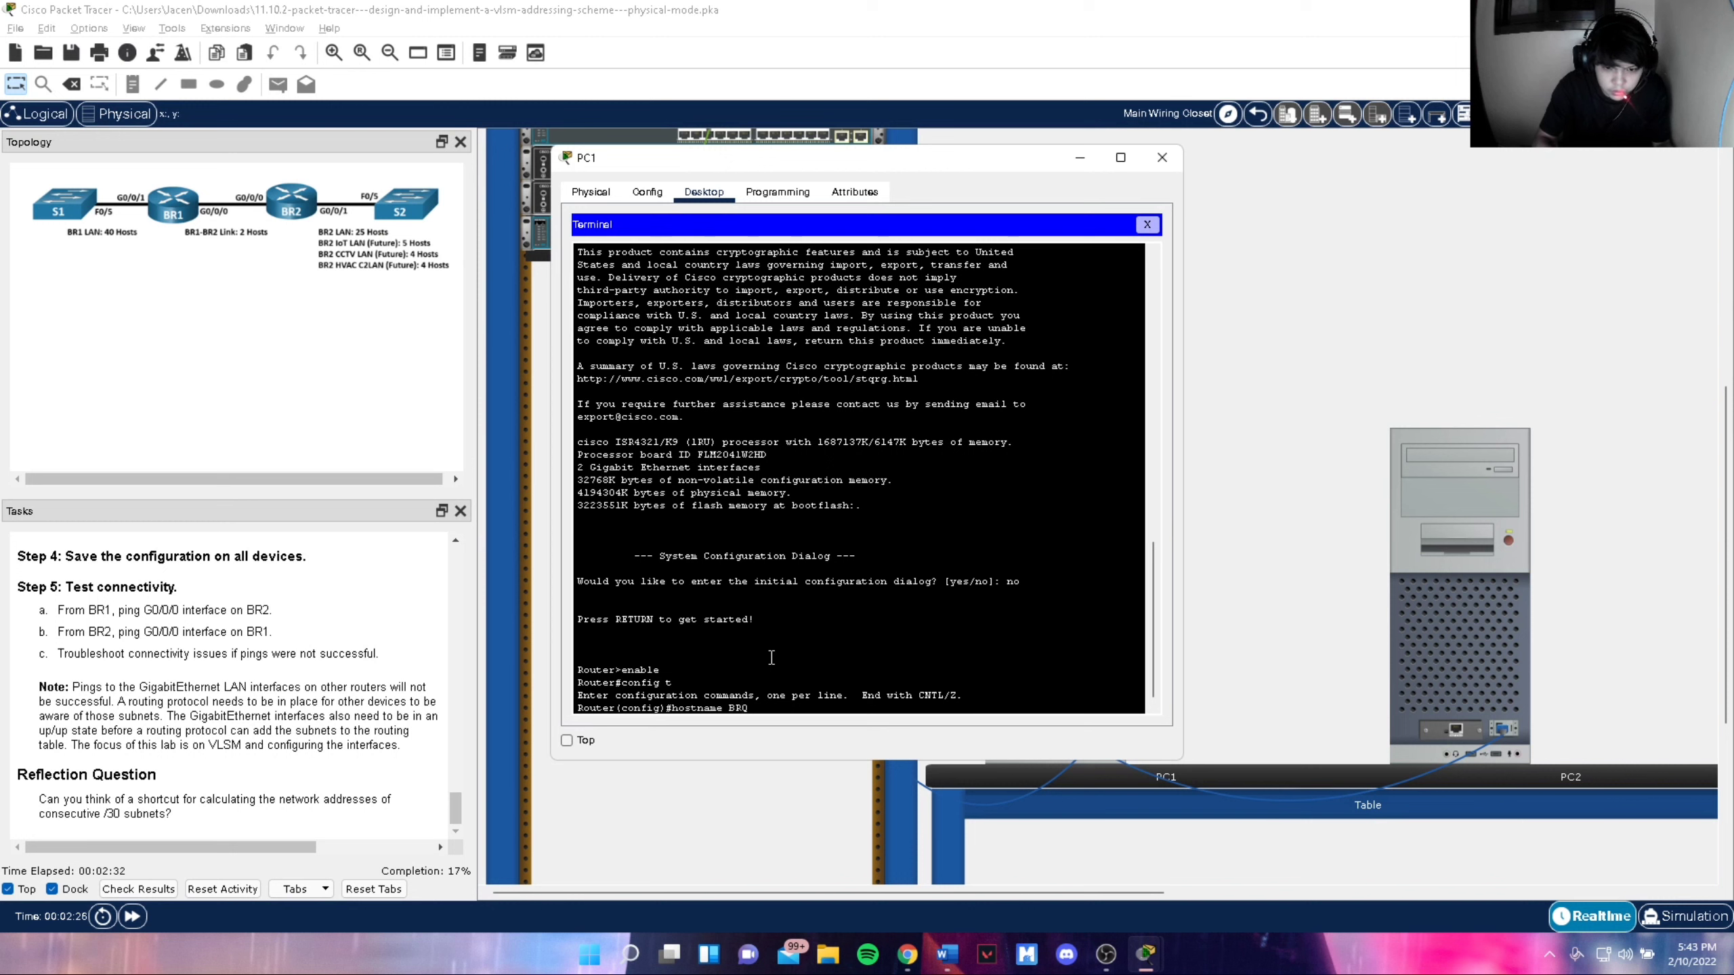
type("1")
key("Return")
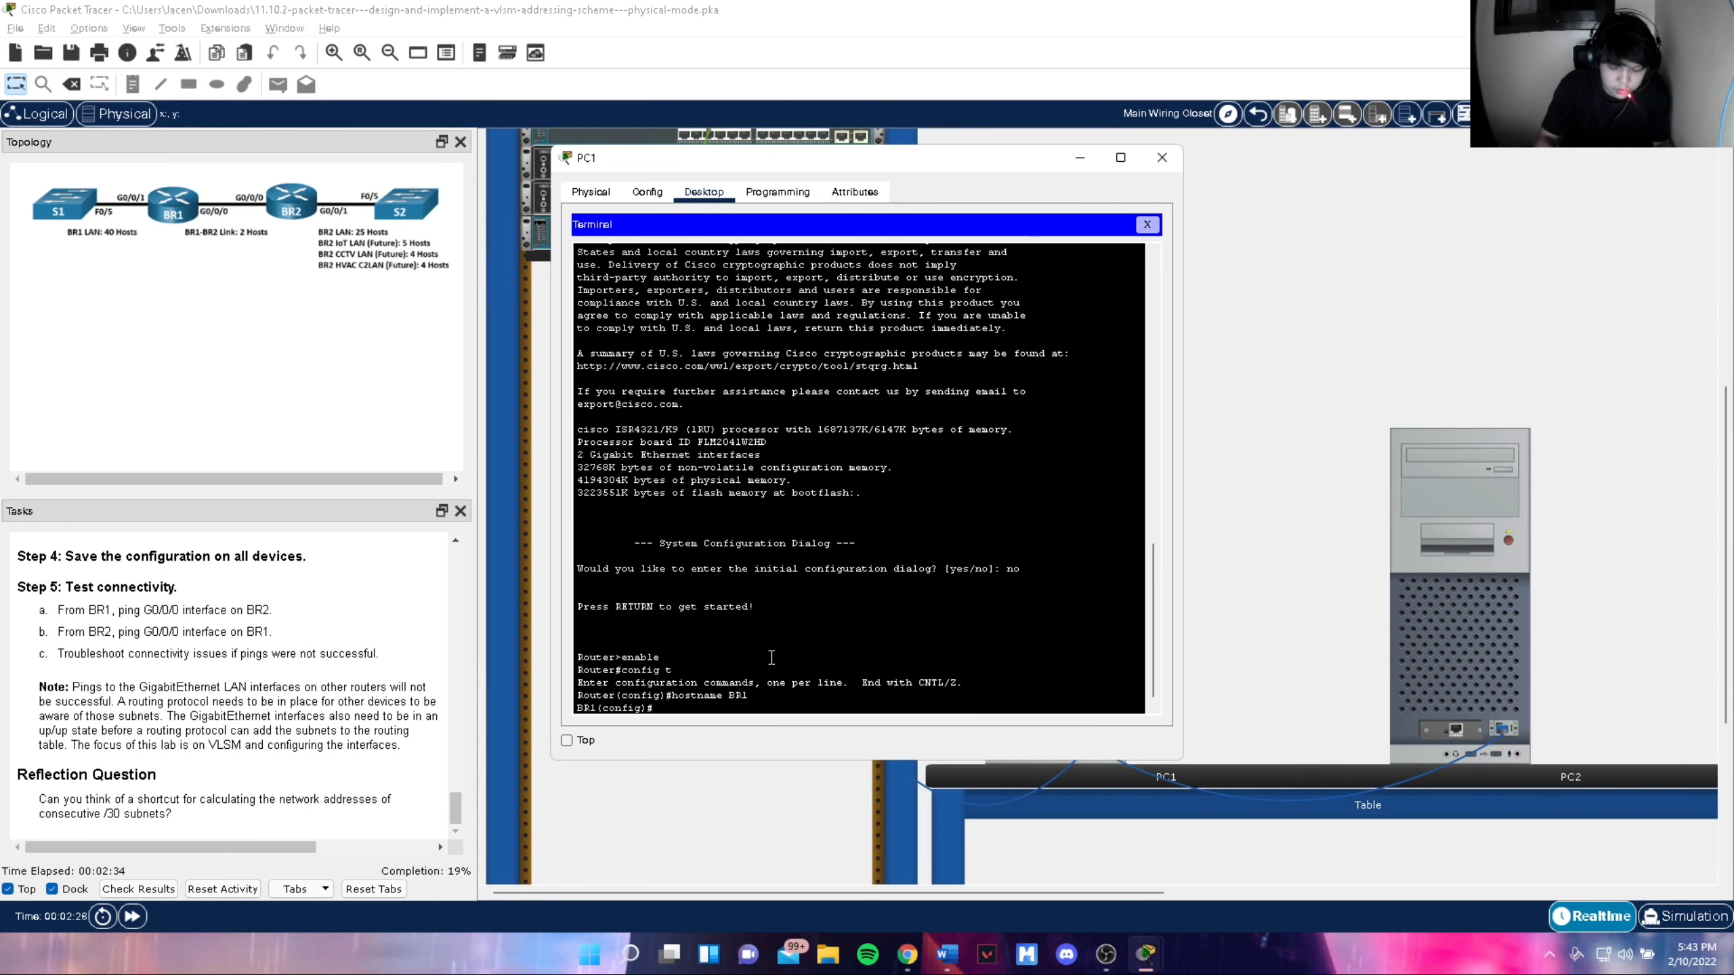
Set the console password on BR1's line con 0, enable login, and return to global configuration mode
type("line cons")
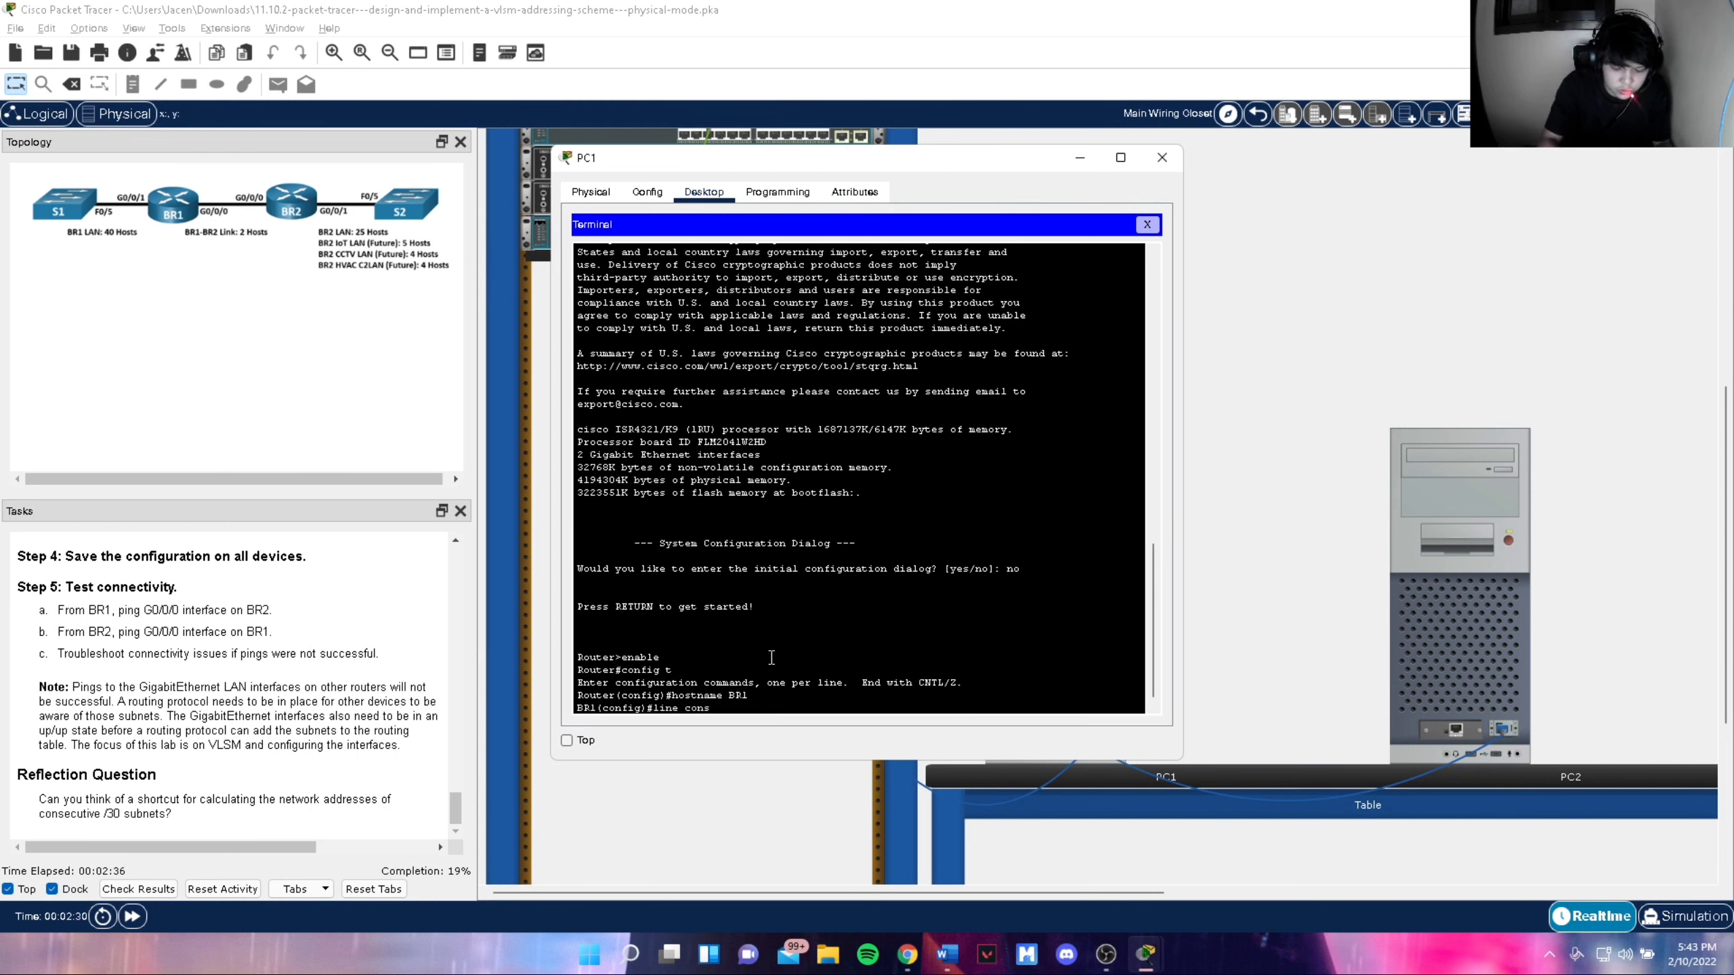
key("BackSpace")
key("BackSpace")
key("Return")
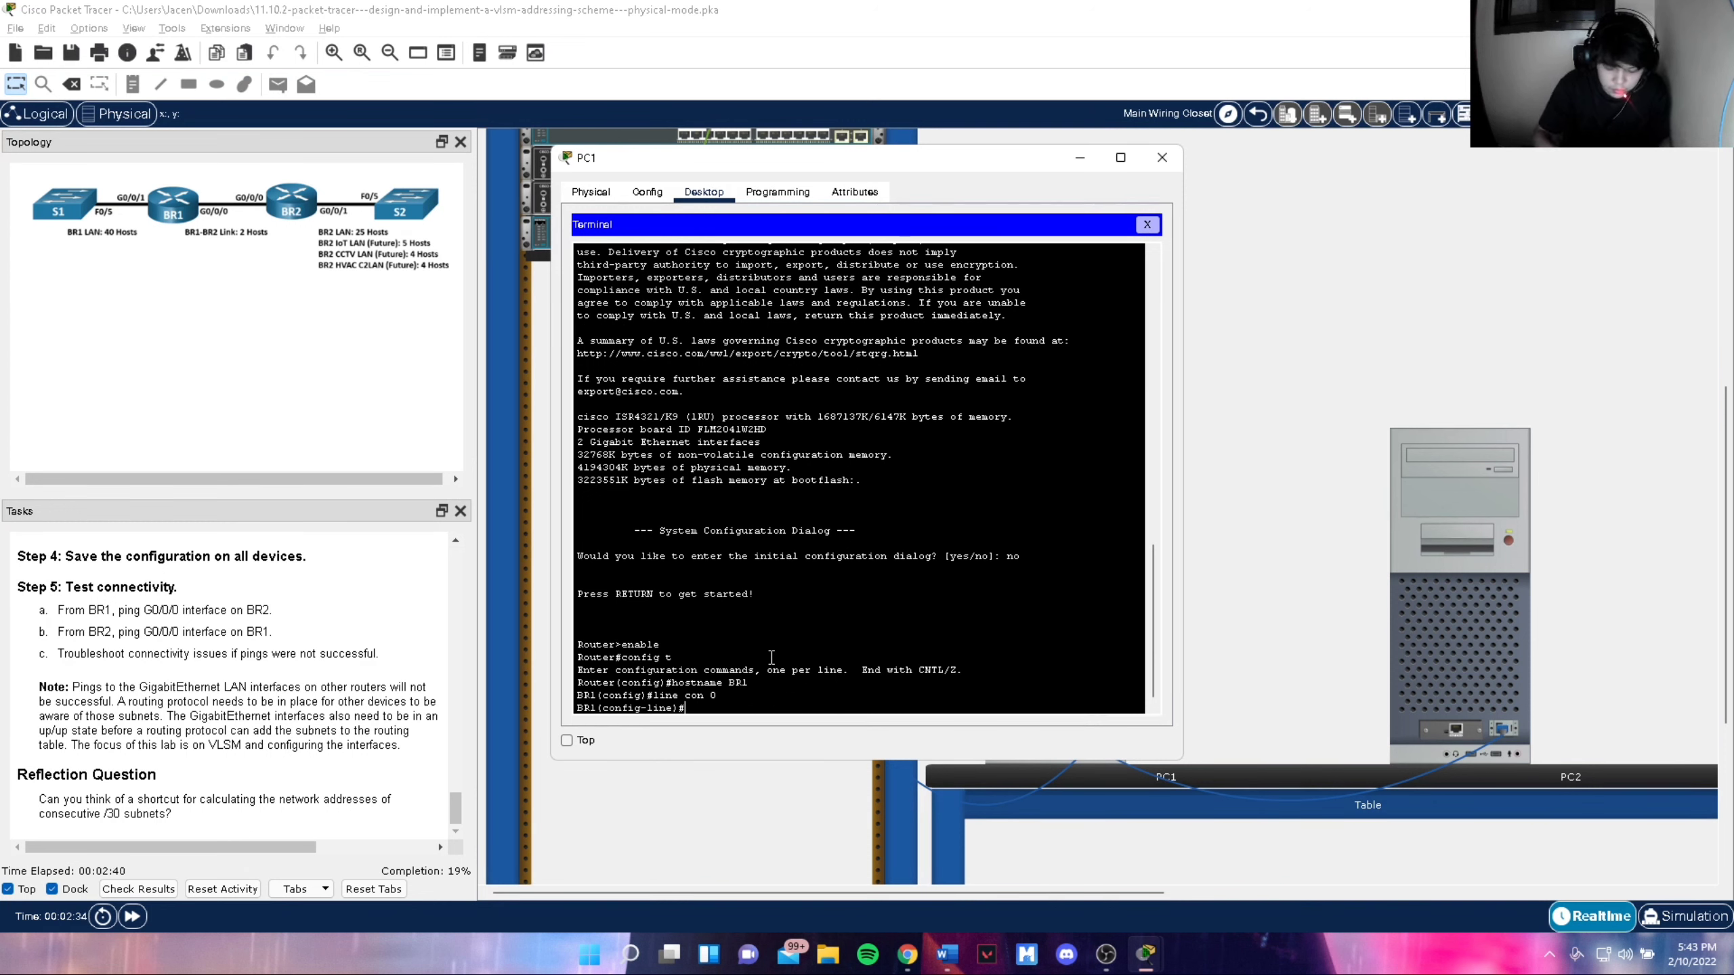
type("passwor")
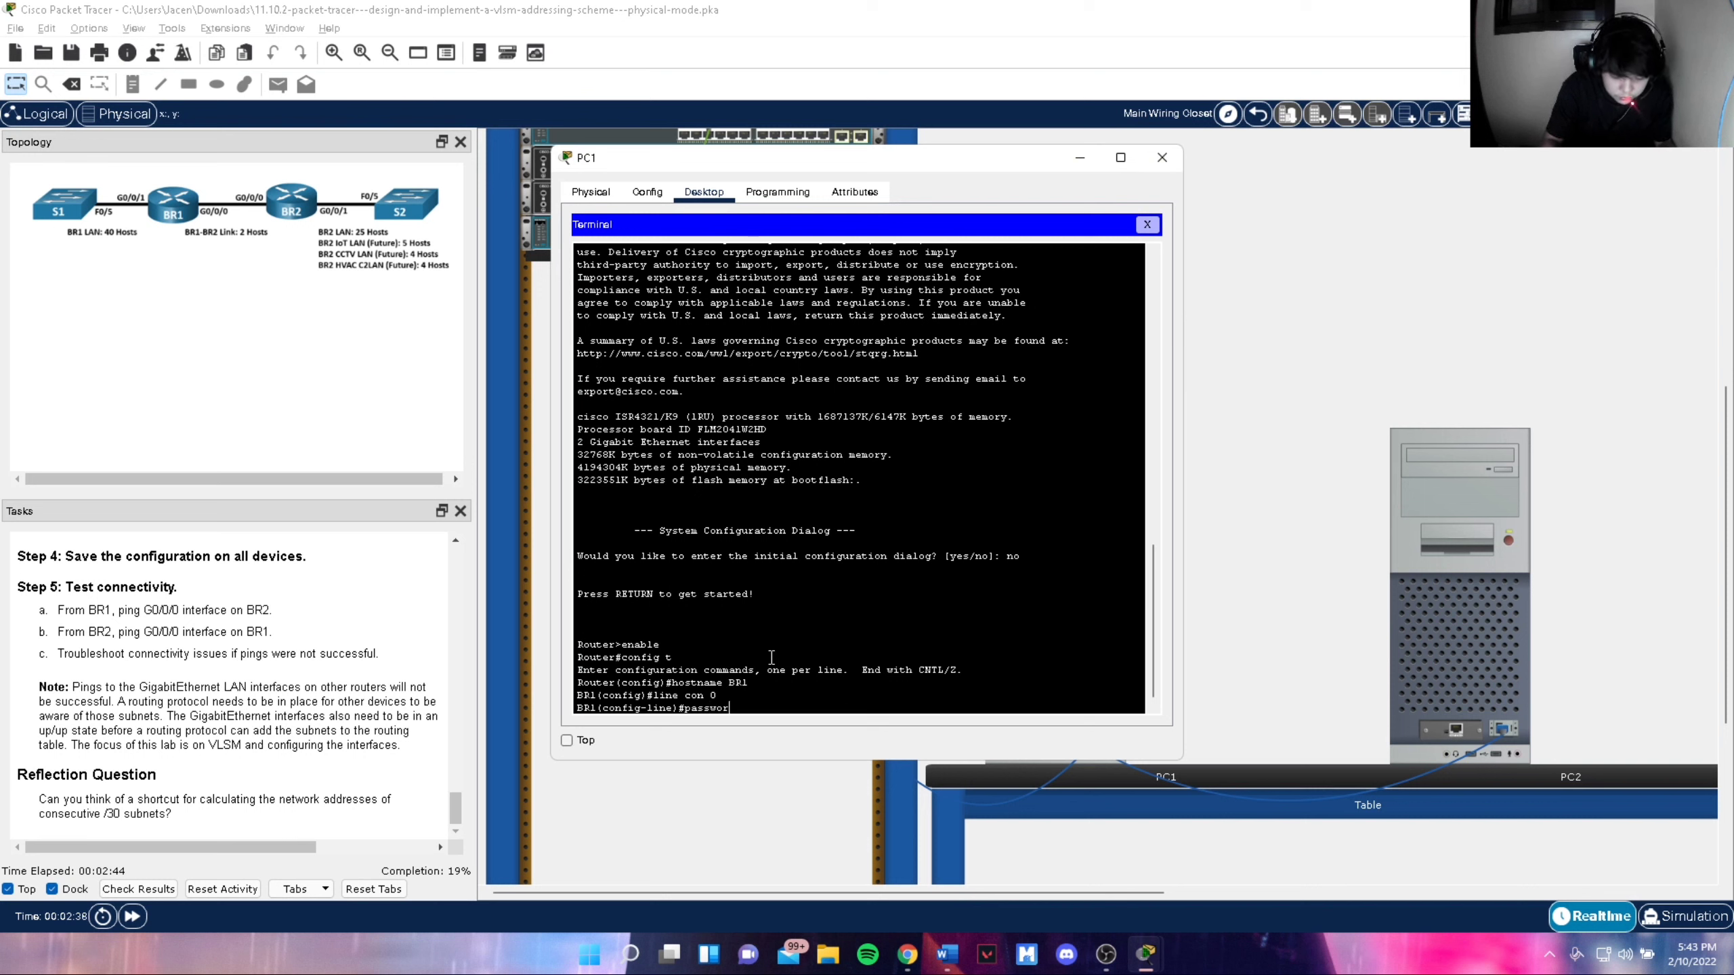
type("d cisco")
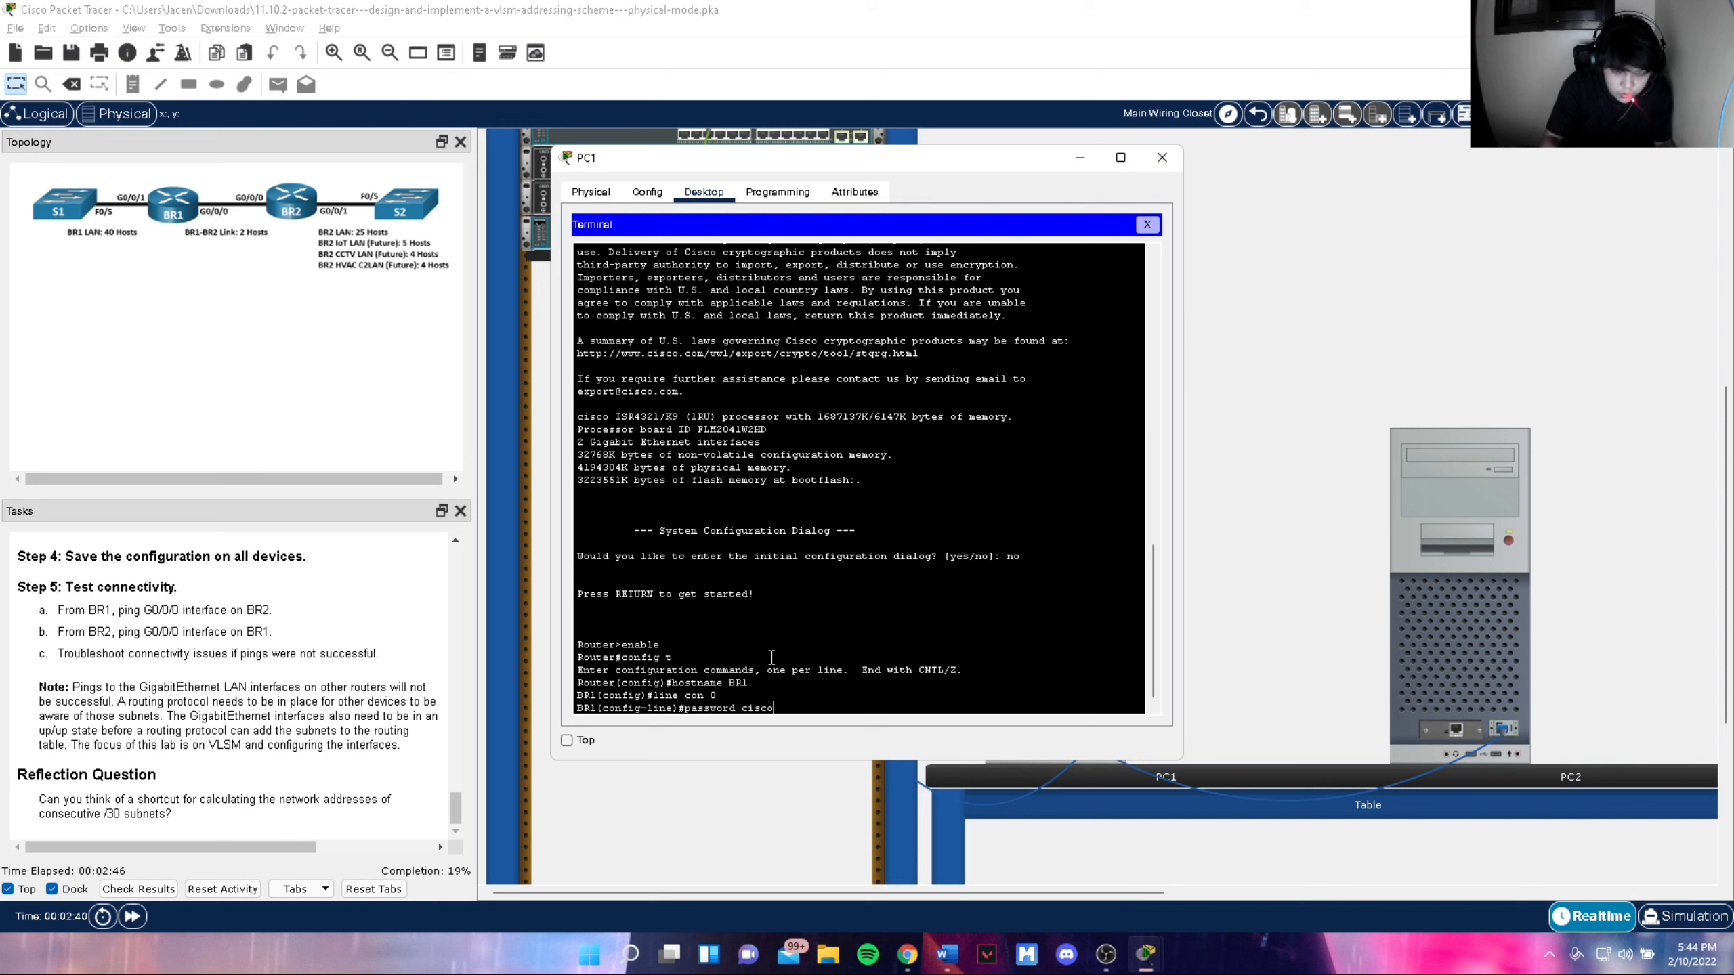
key("Return")
type("login")
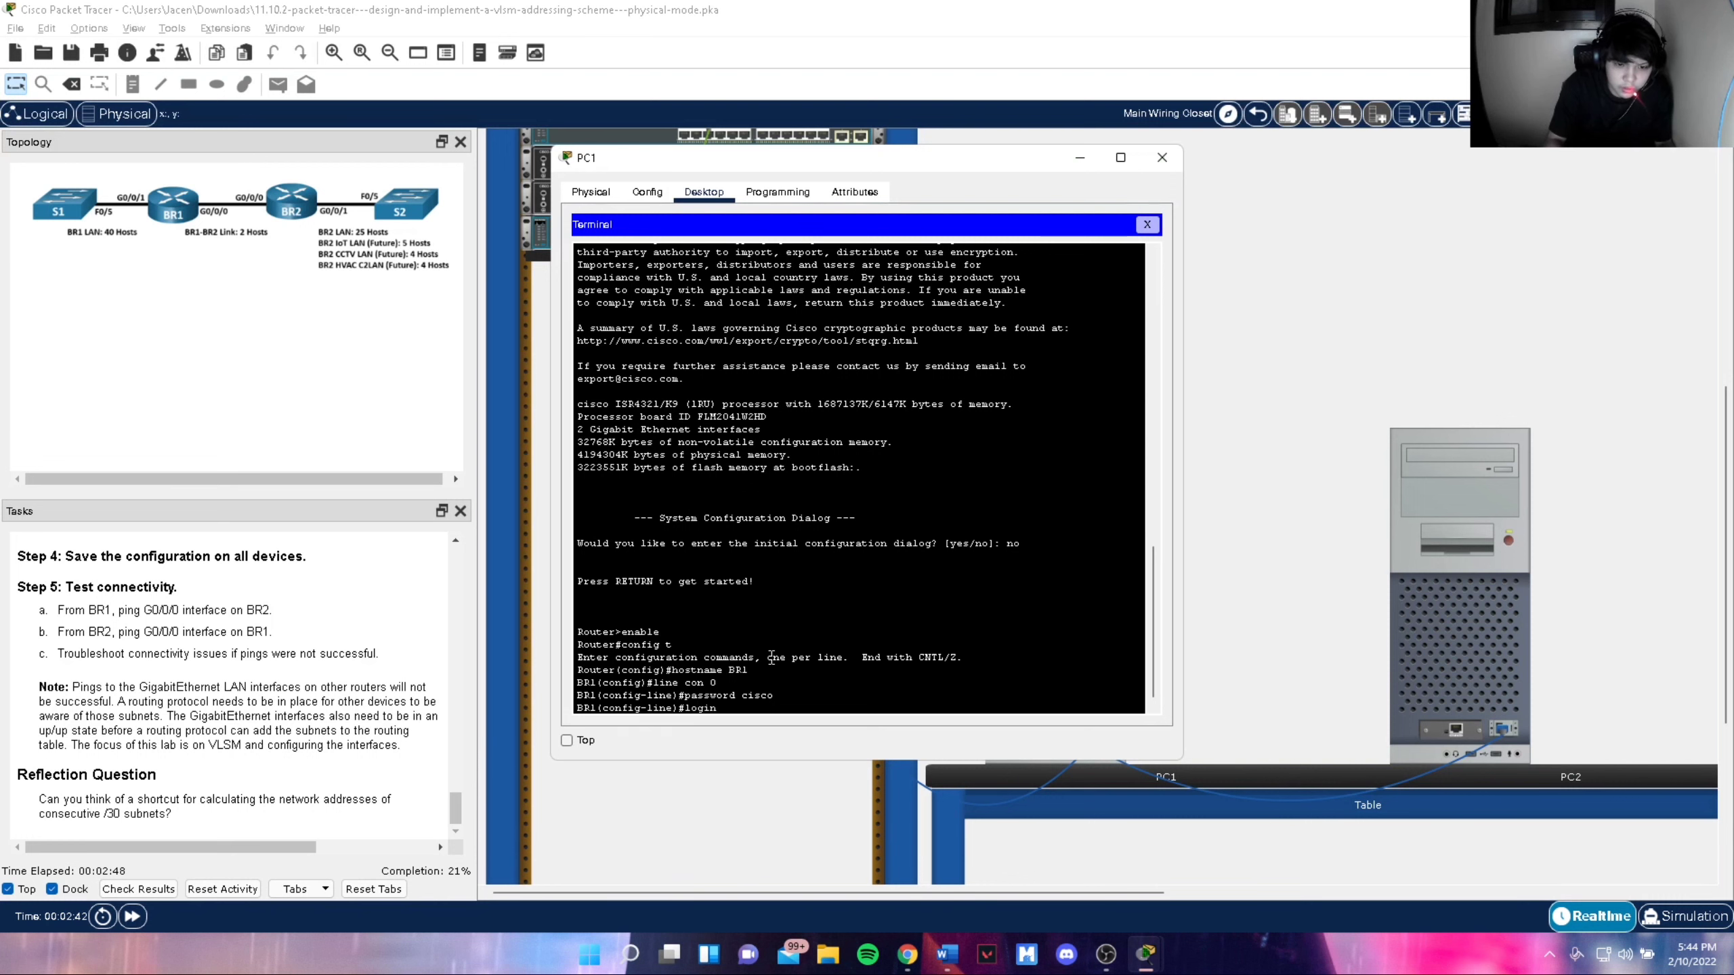
key("Return")
type("exit")
key("Return")
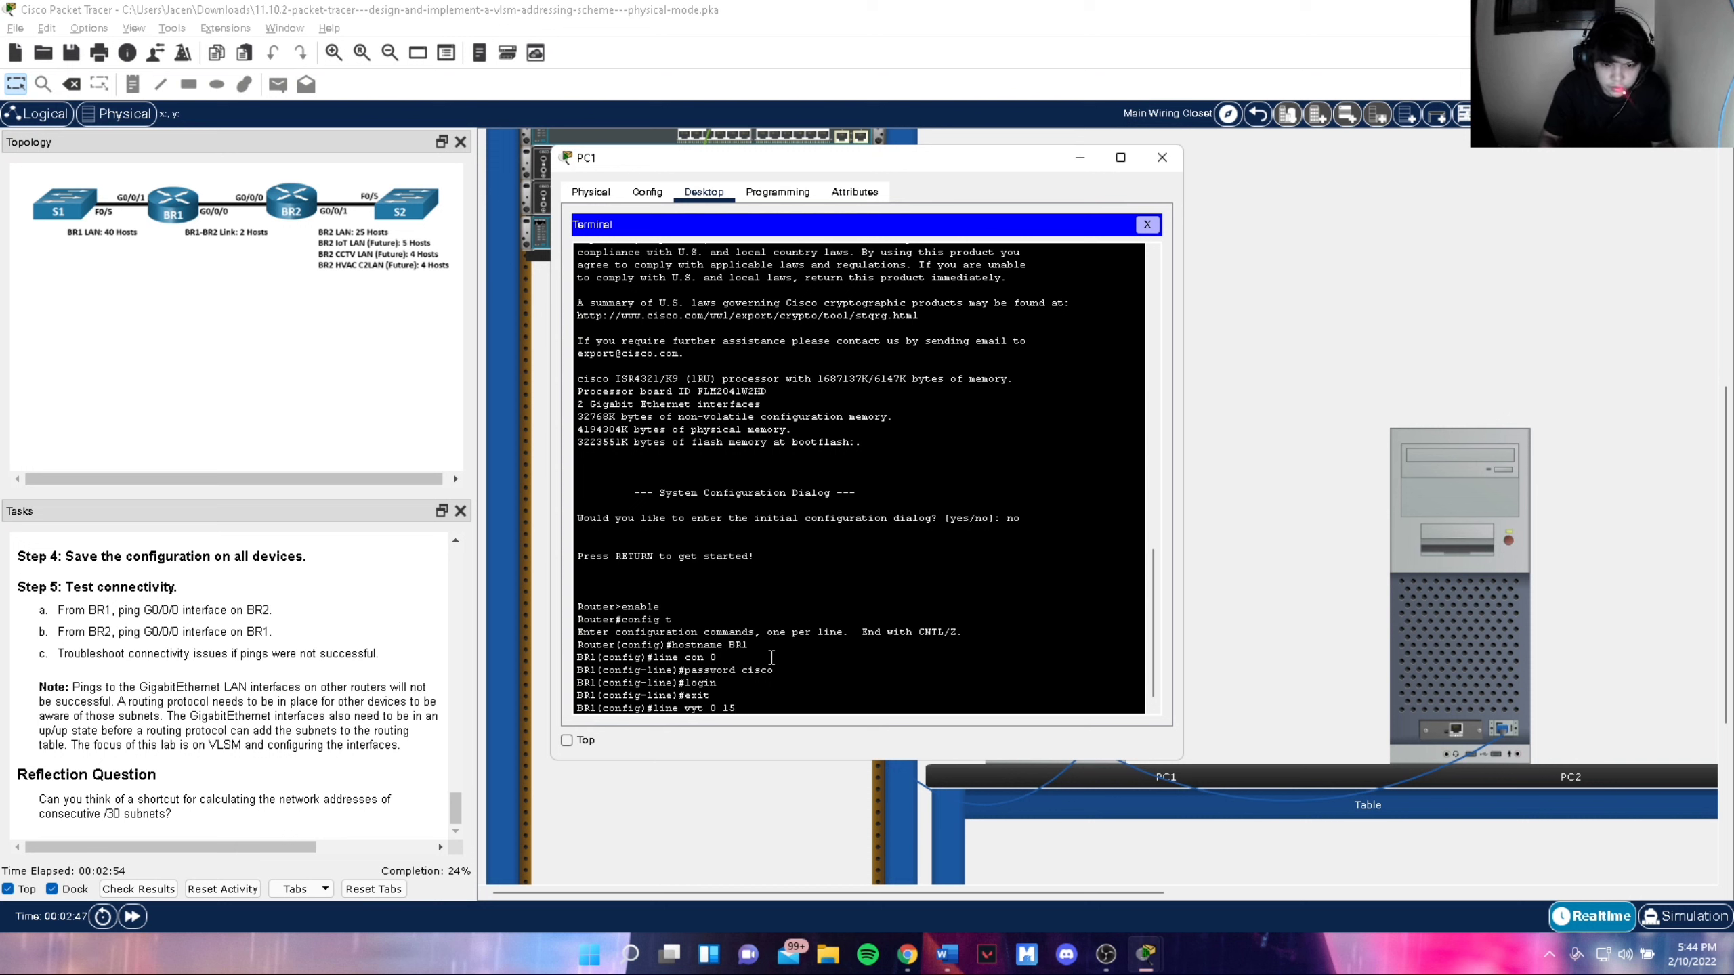
Set the vty password on BR1's lines vty 0 15, enable login, and return to global configuration mode
key("Return")
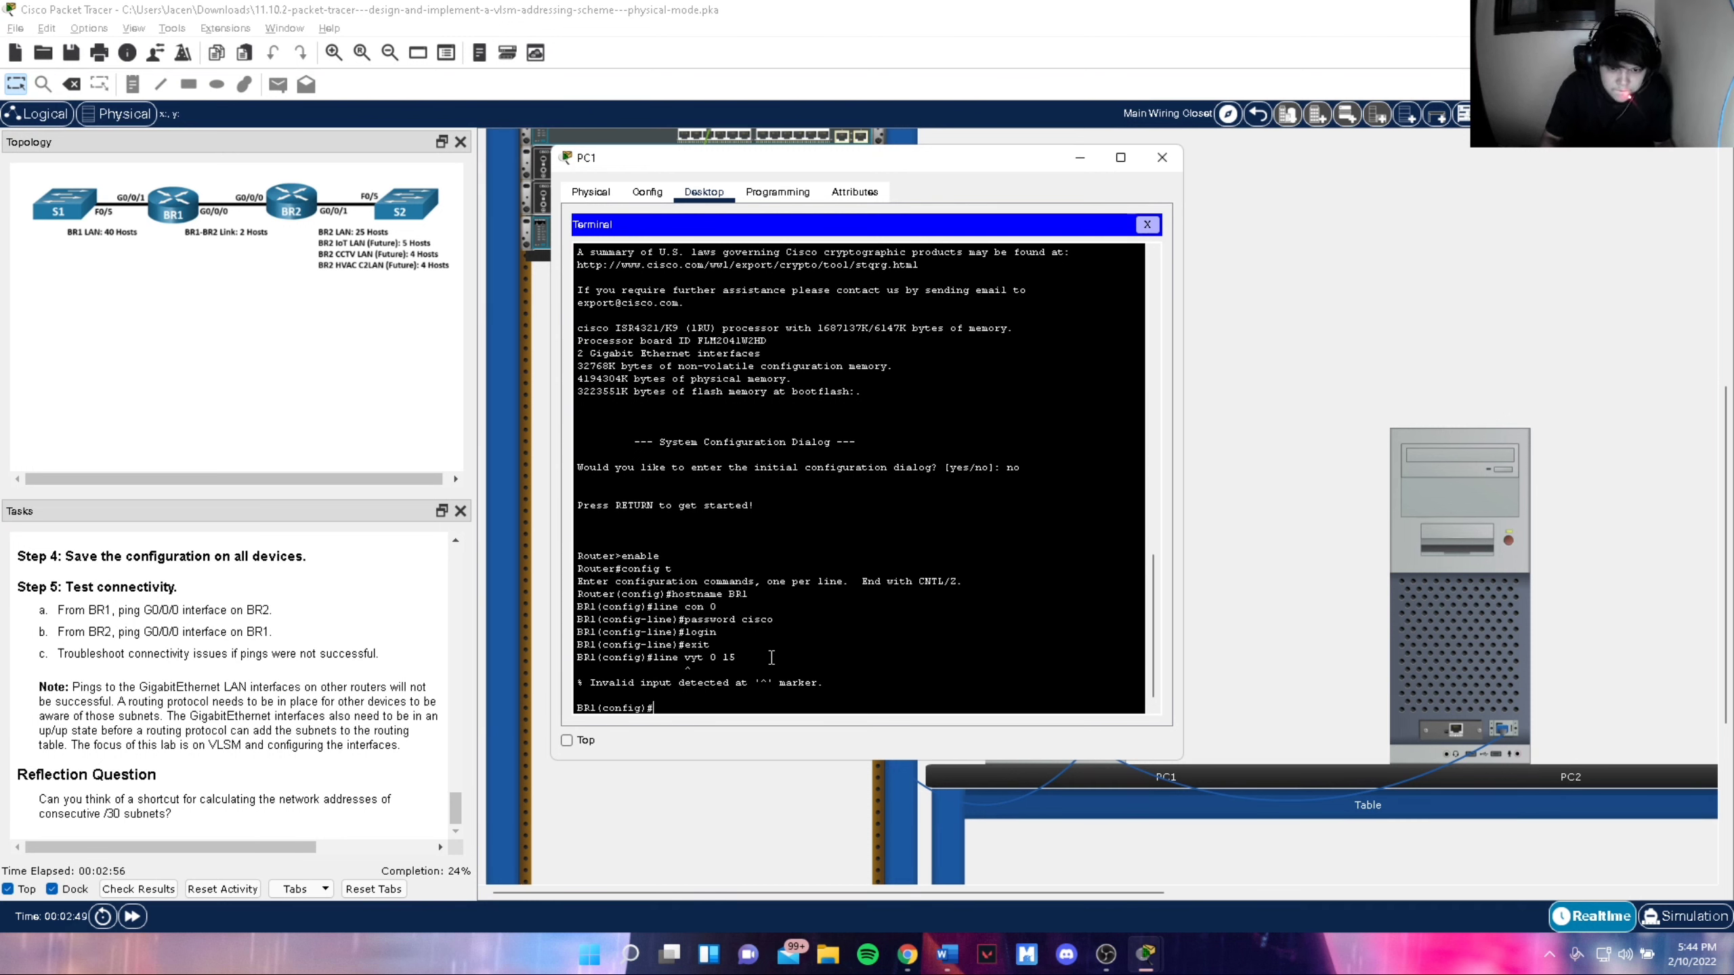
type("line vt")
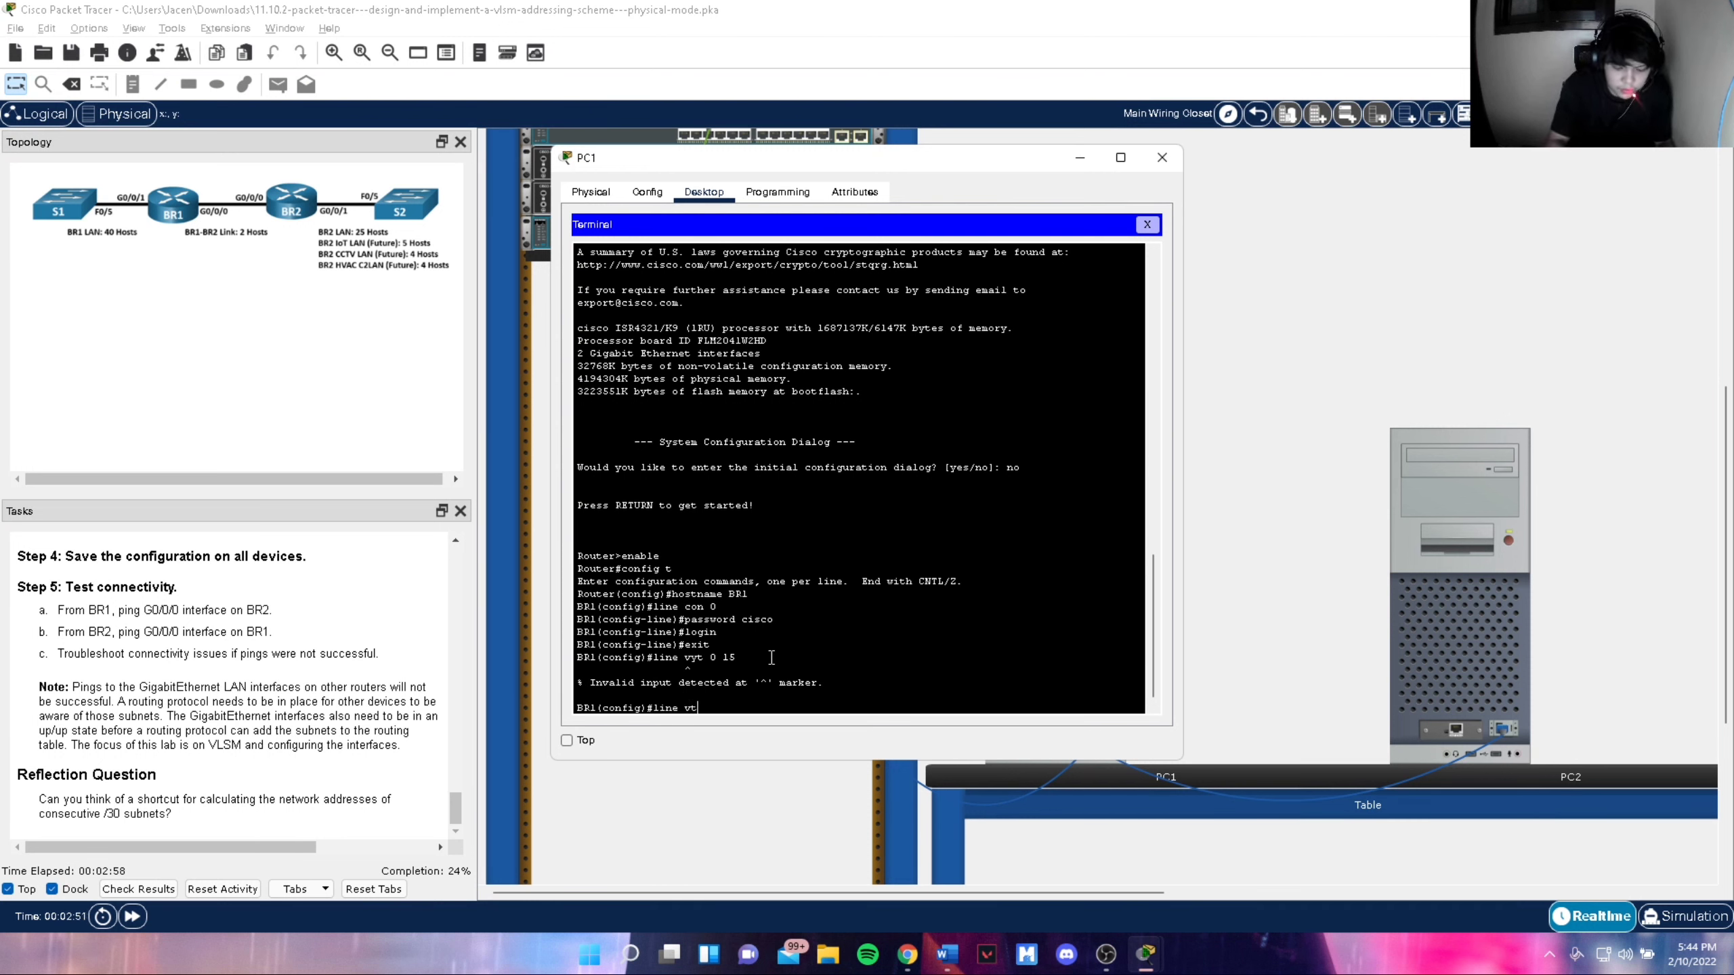
type("y 0 15")
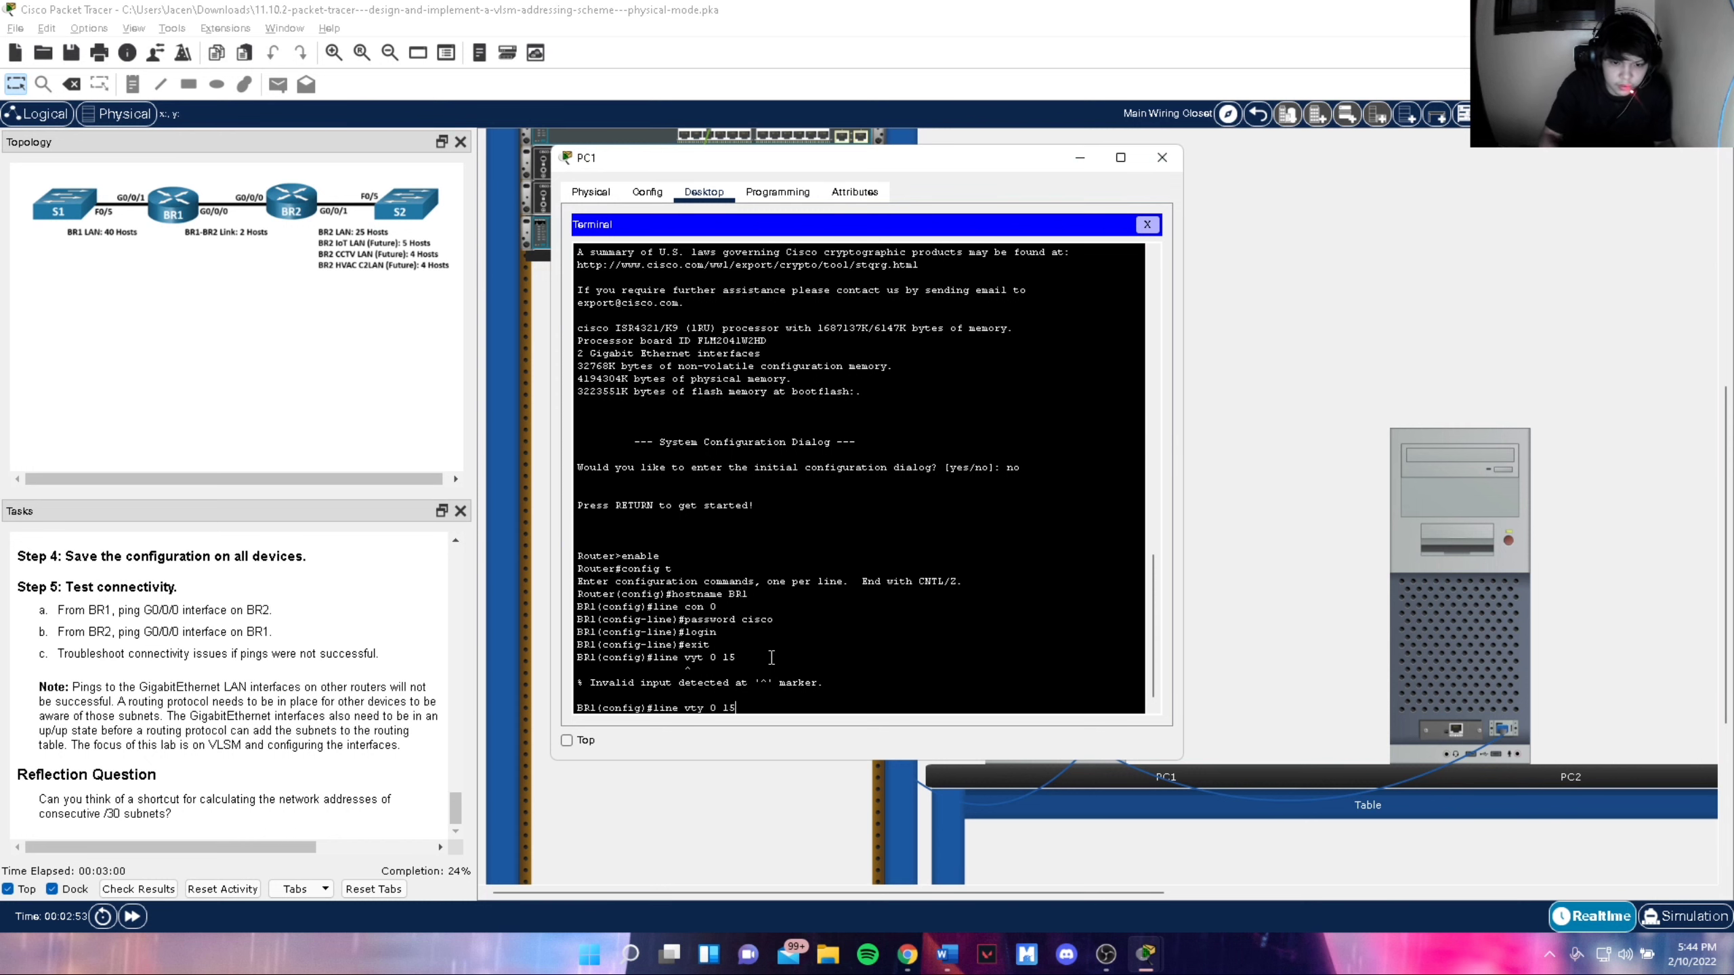
key("Return")
type("pas")
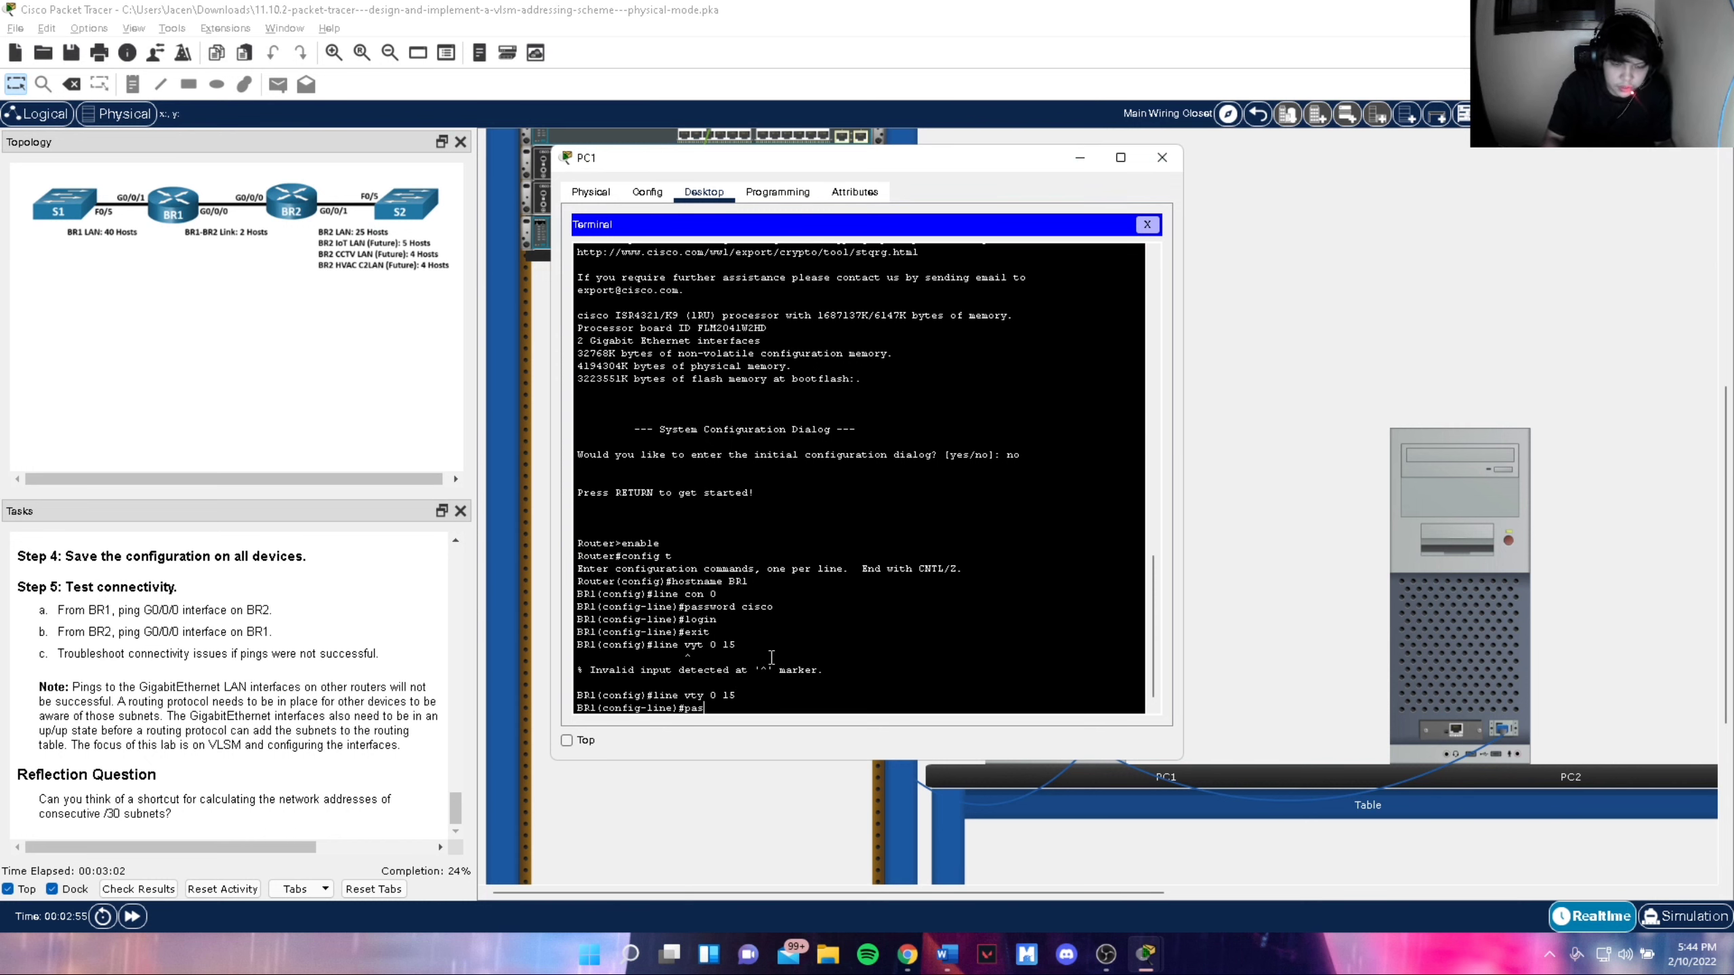
type("sword cisco")
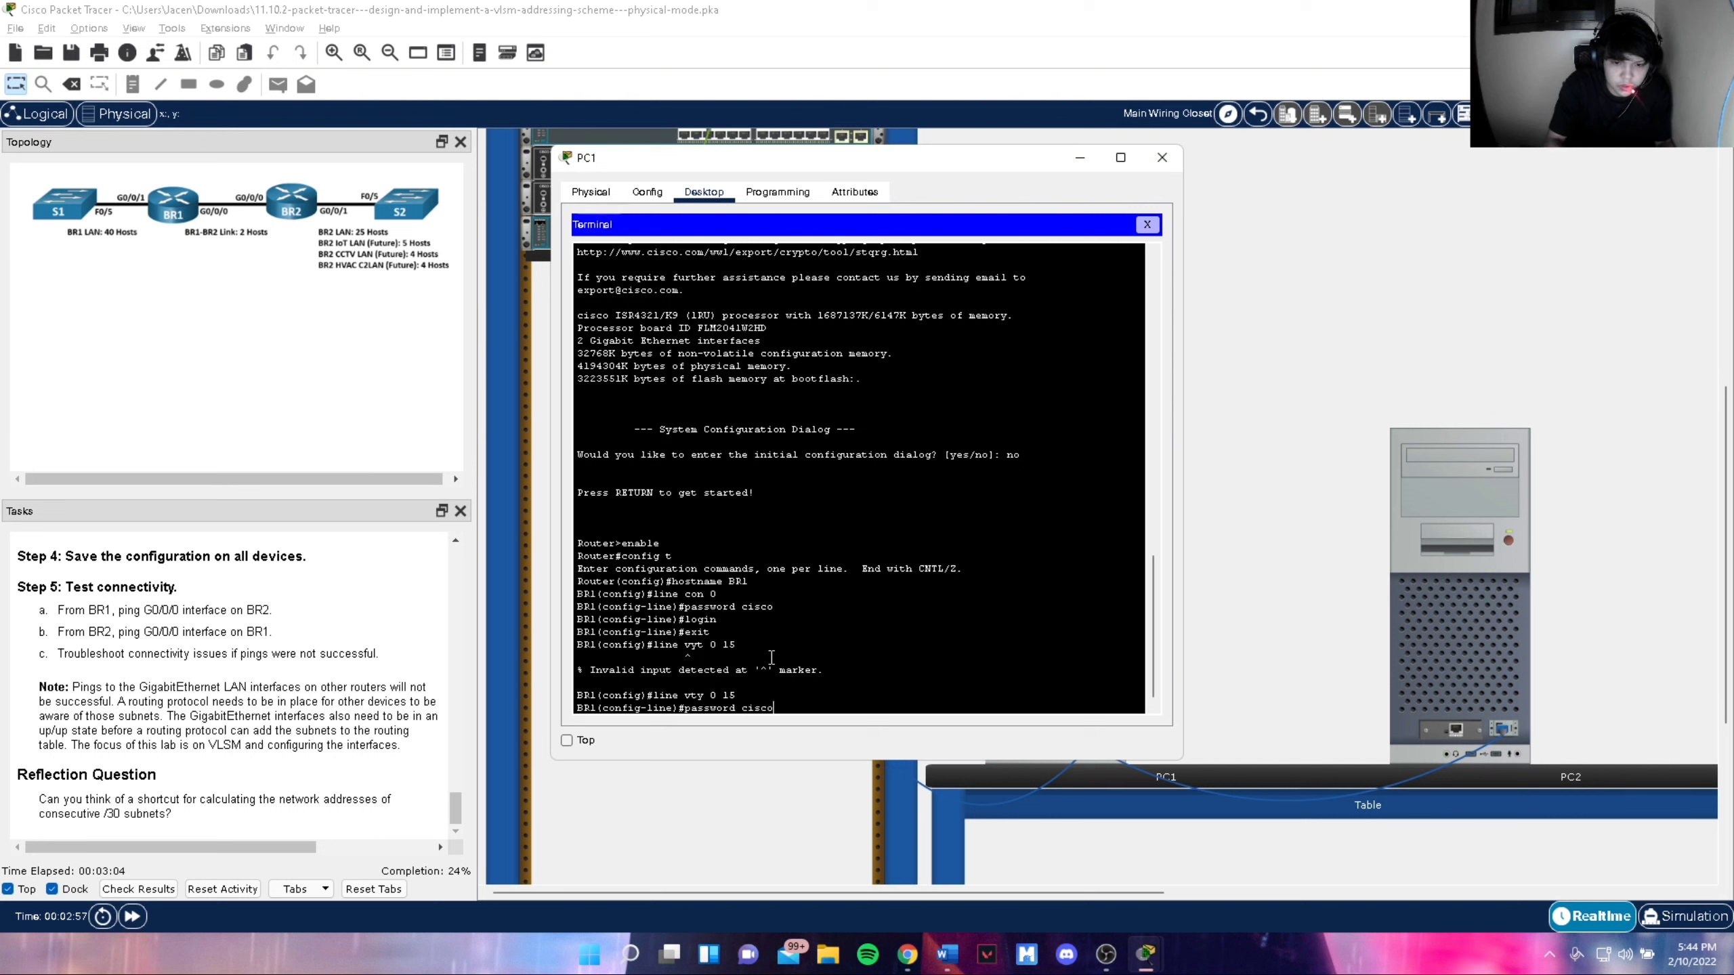
key("Return")
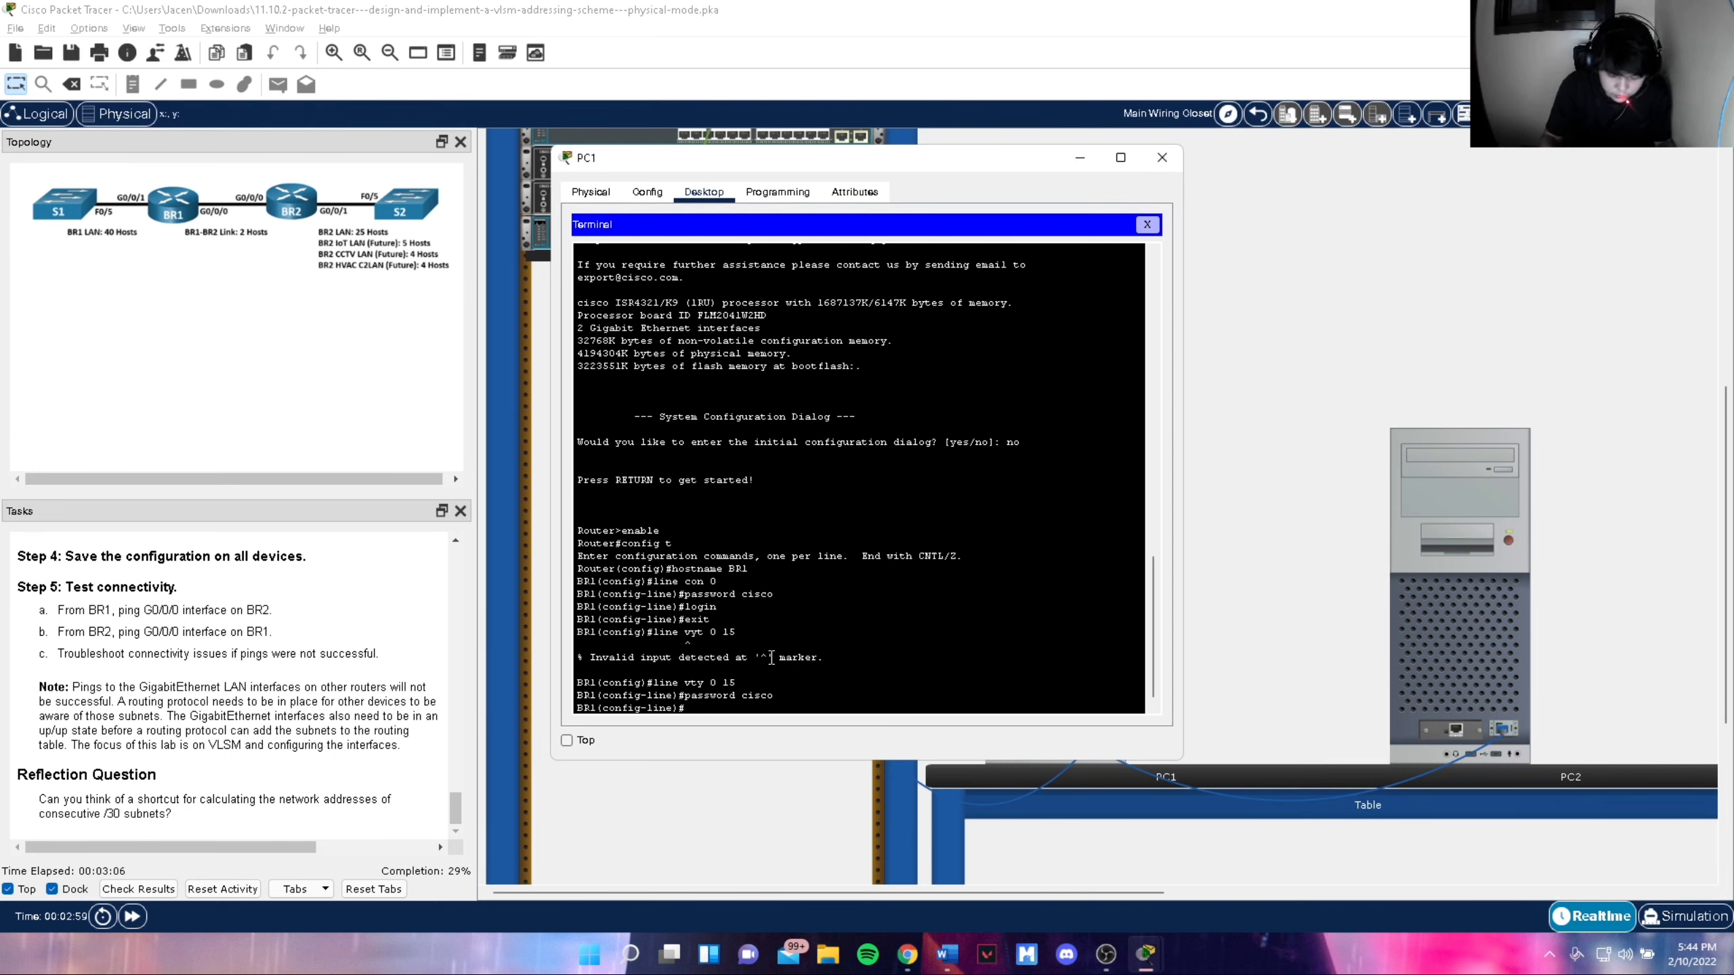
type("login")
key("Return")
type("exi")
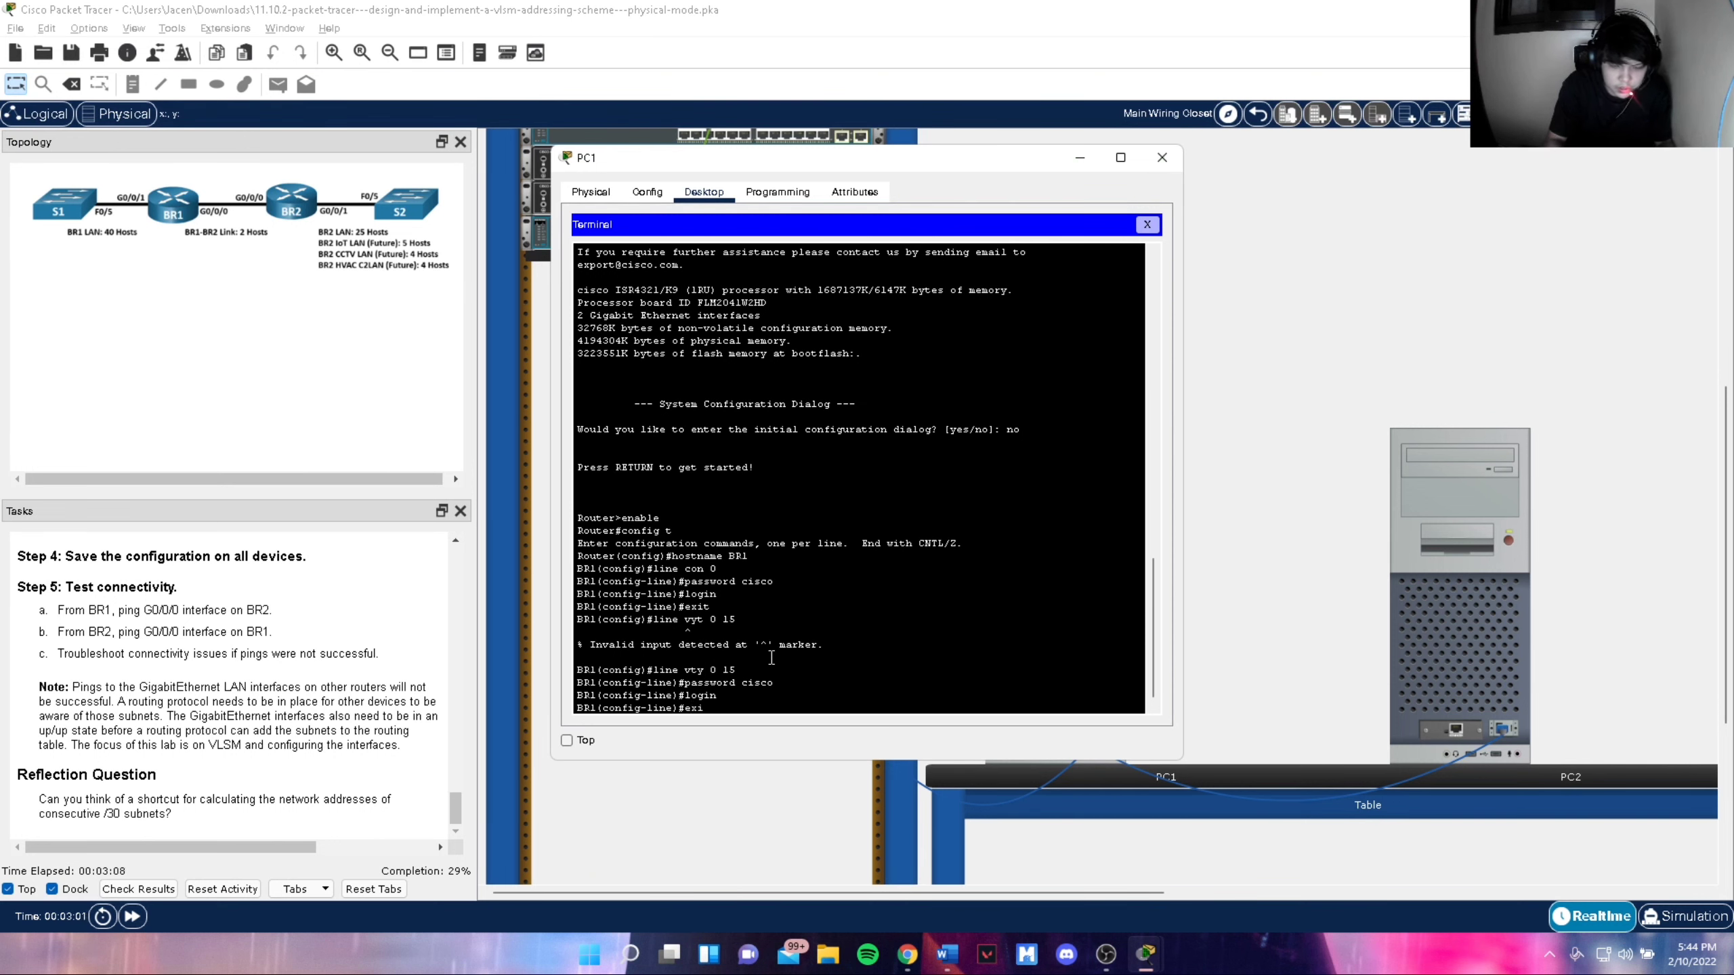
type("t")
key("Return")
Assign the encrypted privileged EXEC password on BR1 with the enable secret command
type("ena")
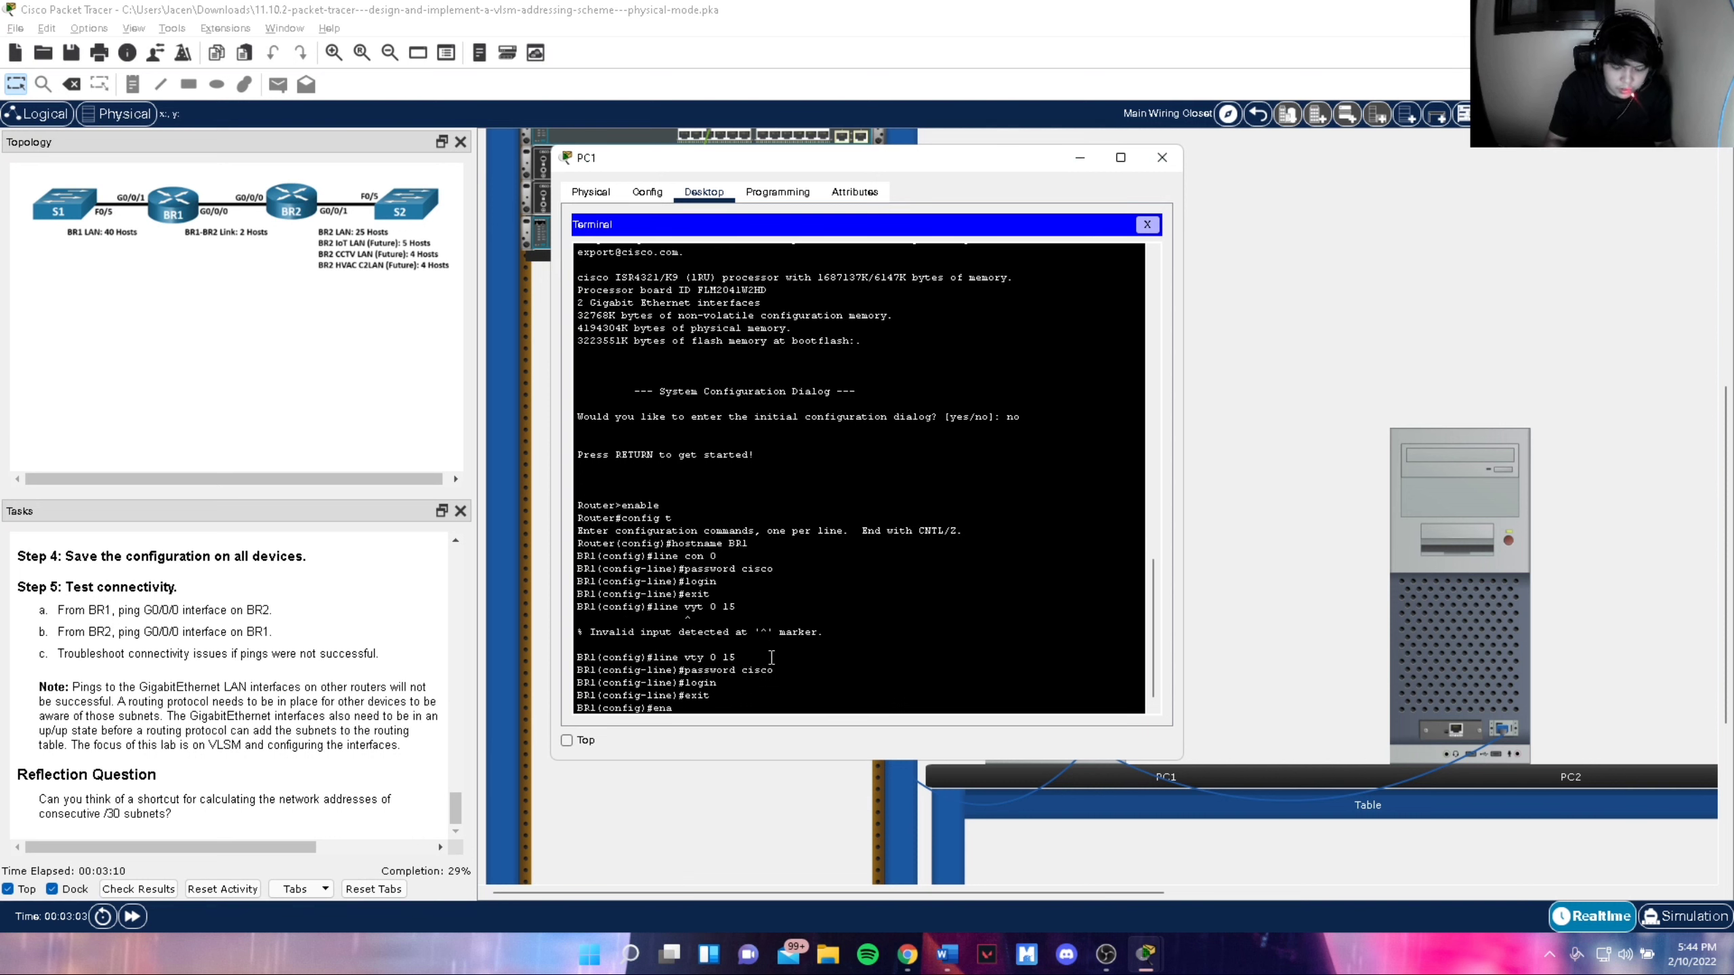
type("ble secret class")
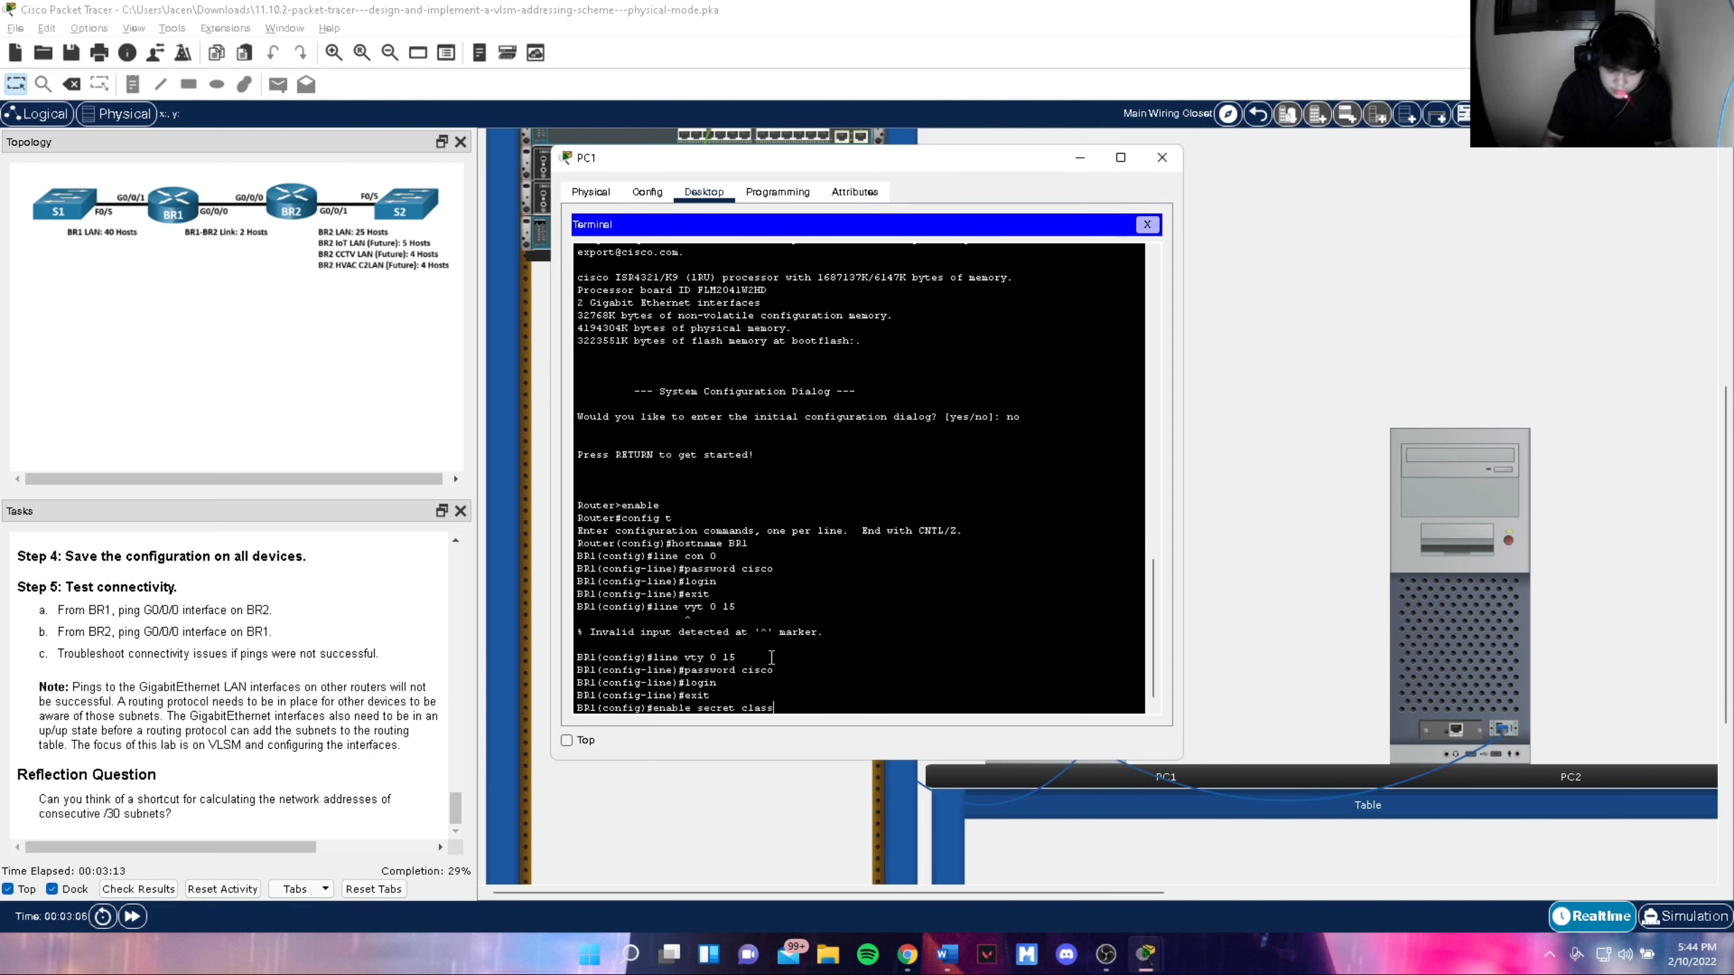
key("Return")
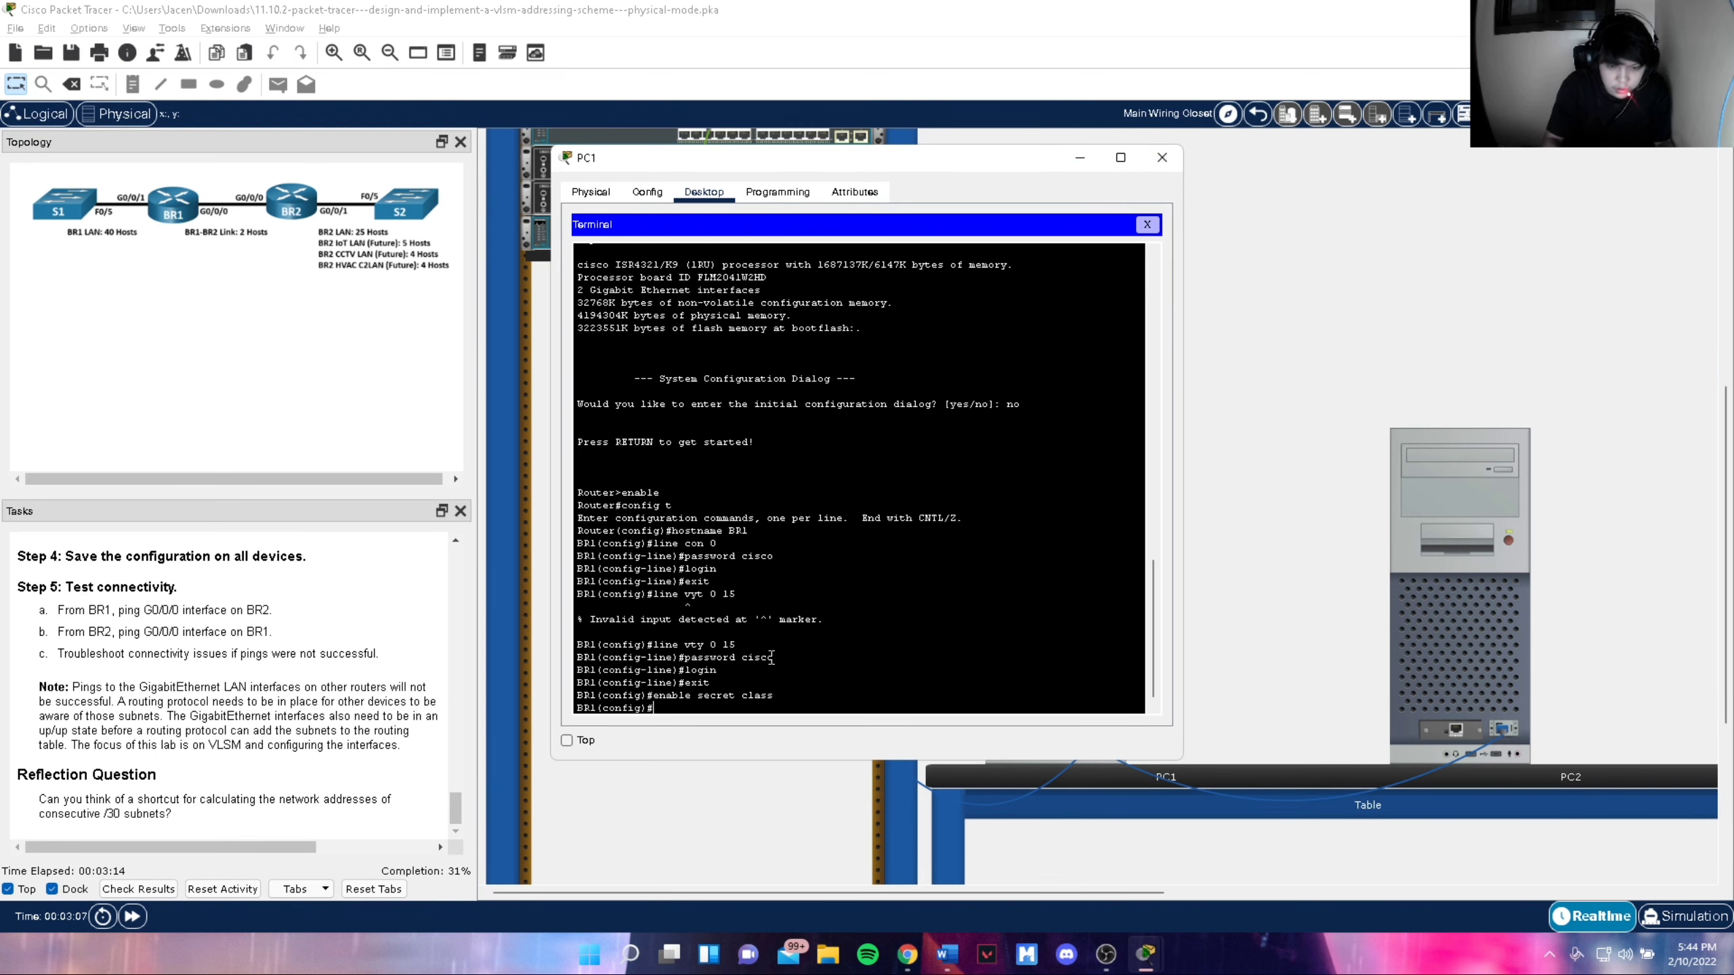
Encrypt BR1's plaintext passwords with the service password-encryption command
type("service pass")
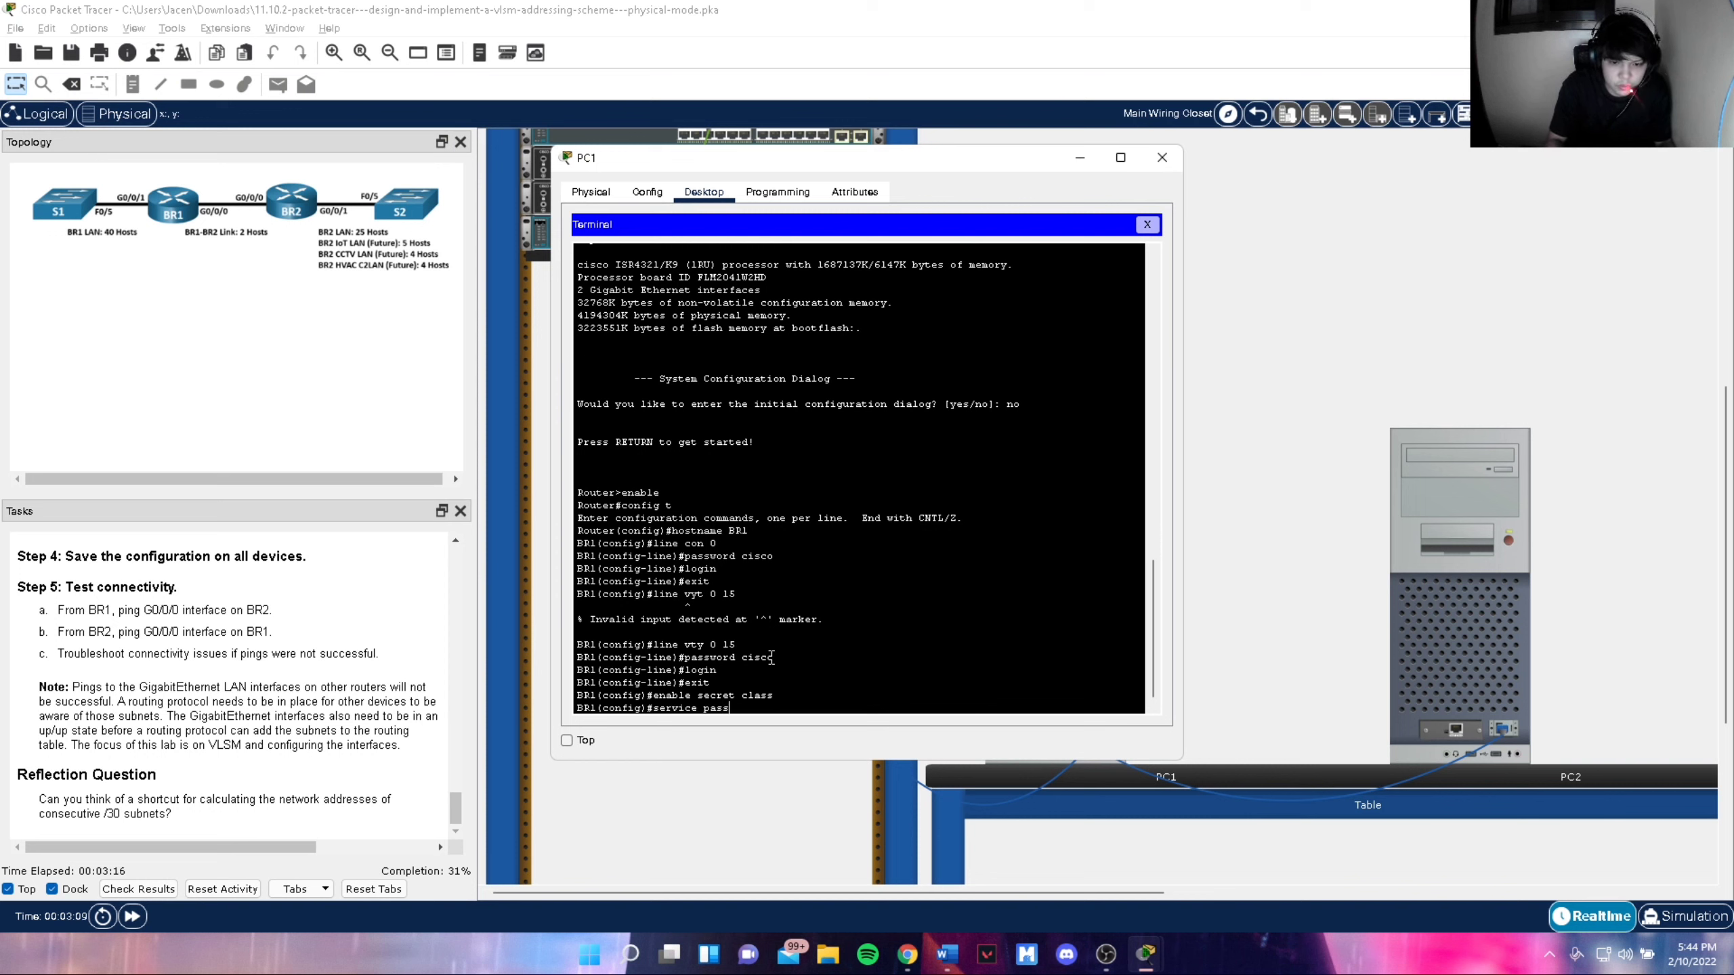
type("word-encr")
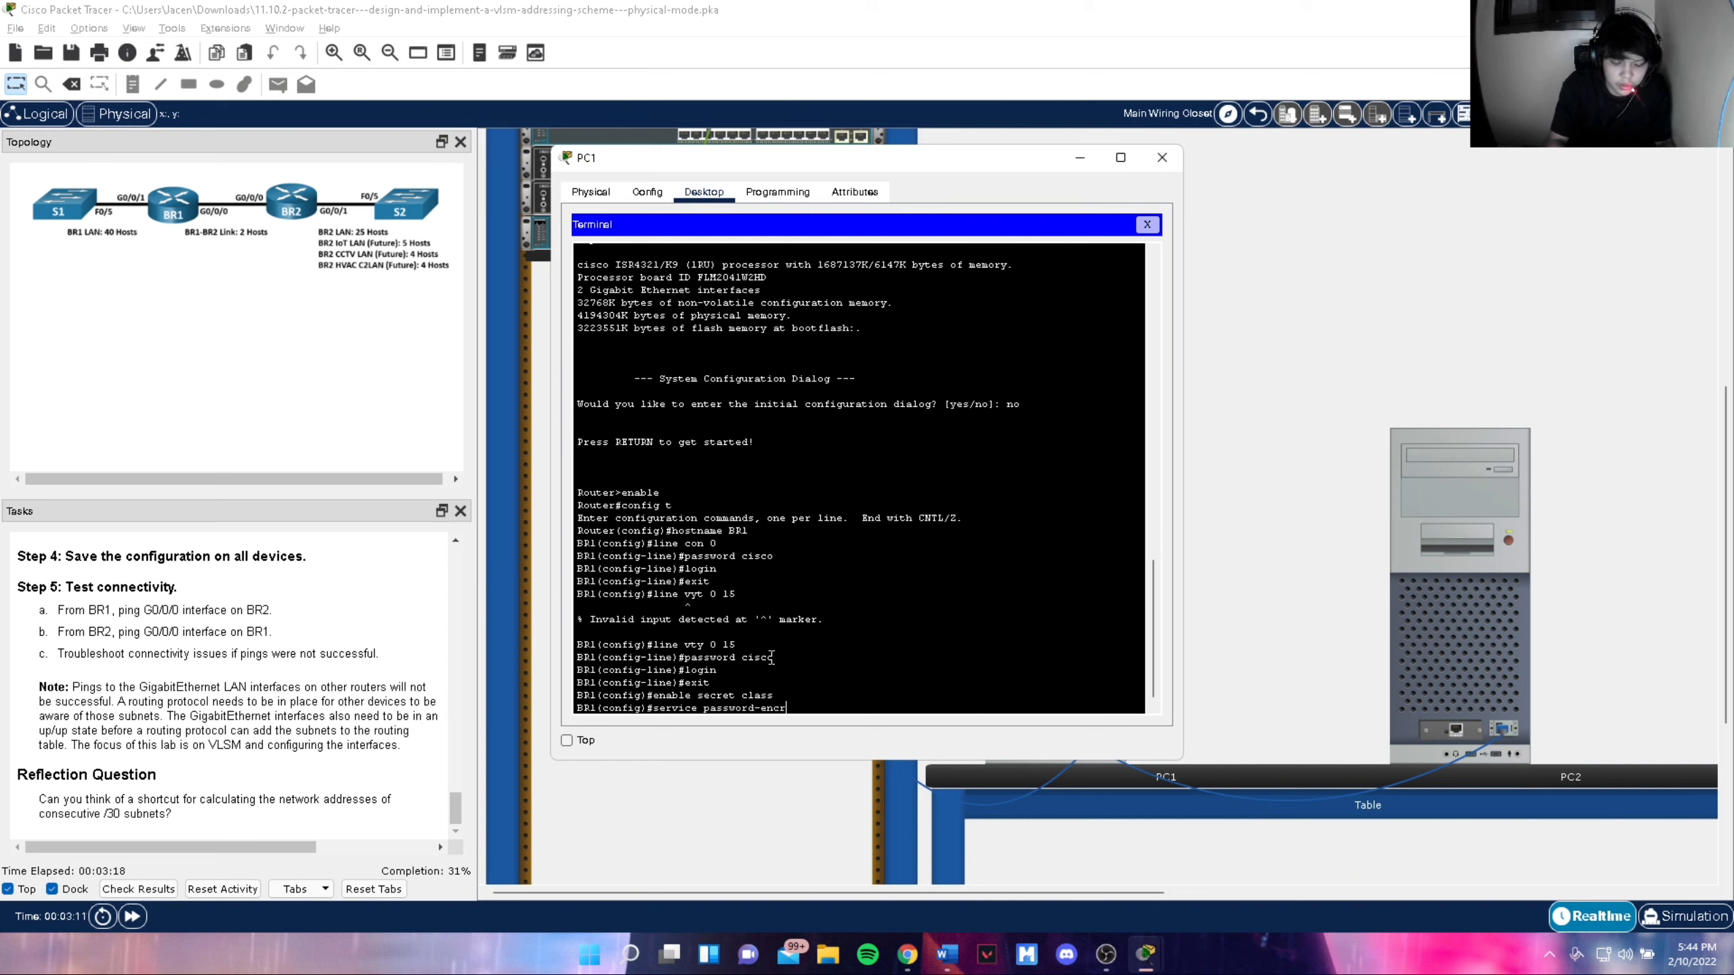
type("yptoi")
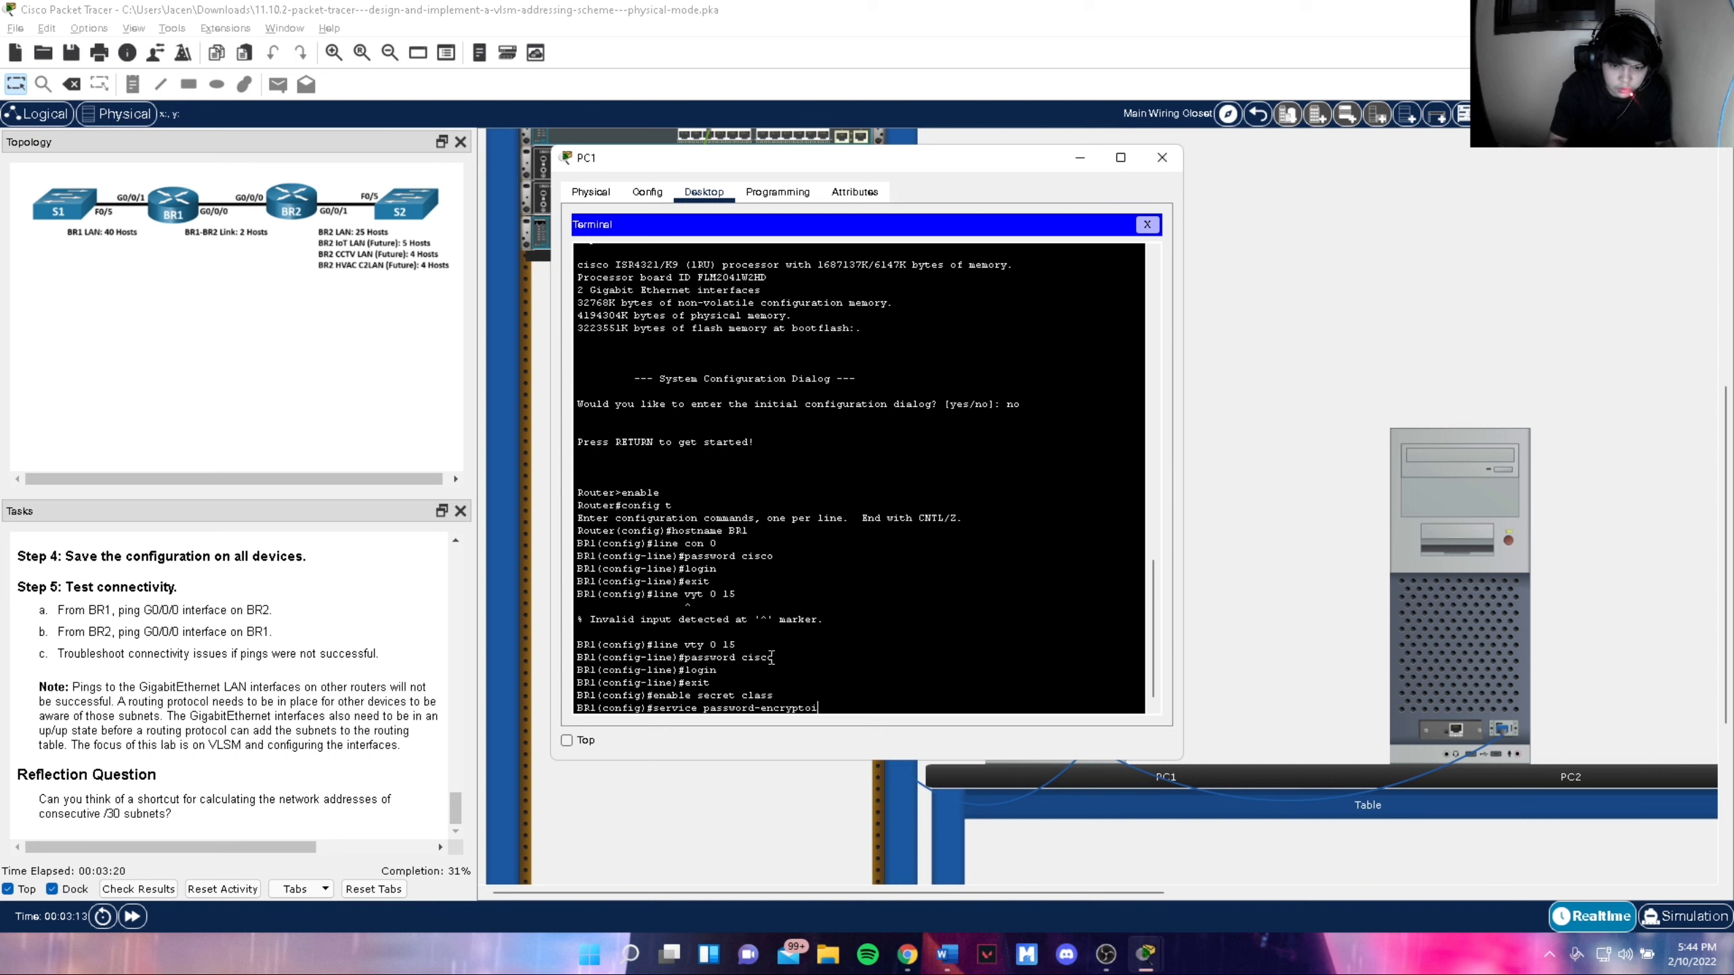
key("BackSpace")
key("BackSpace")
type("ion")
key("Return")
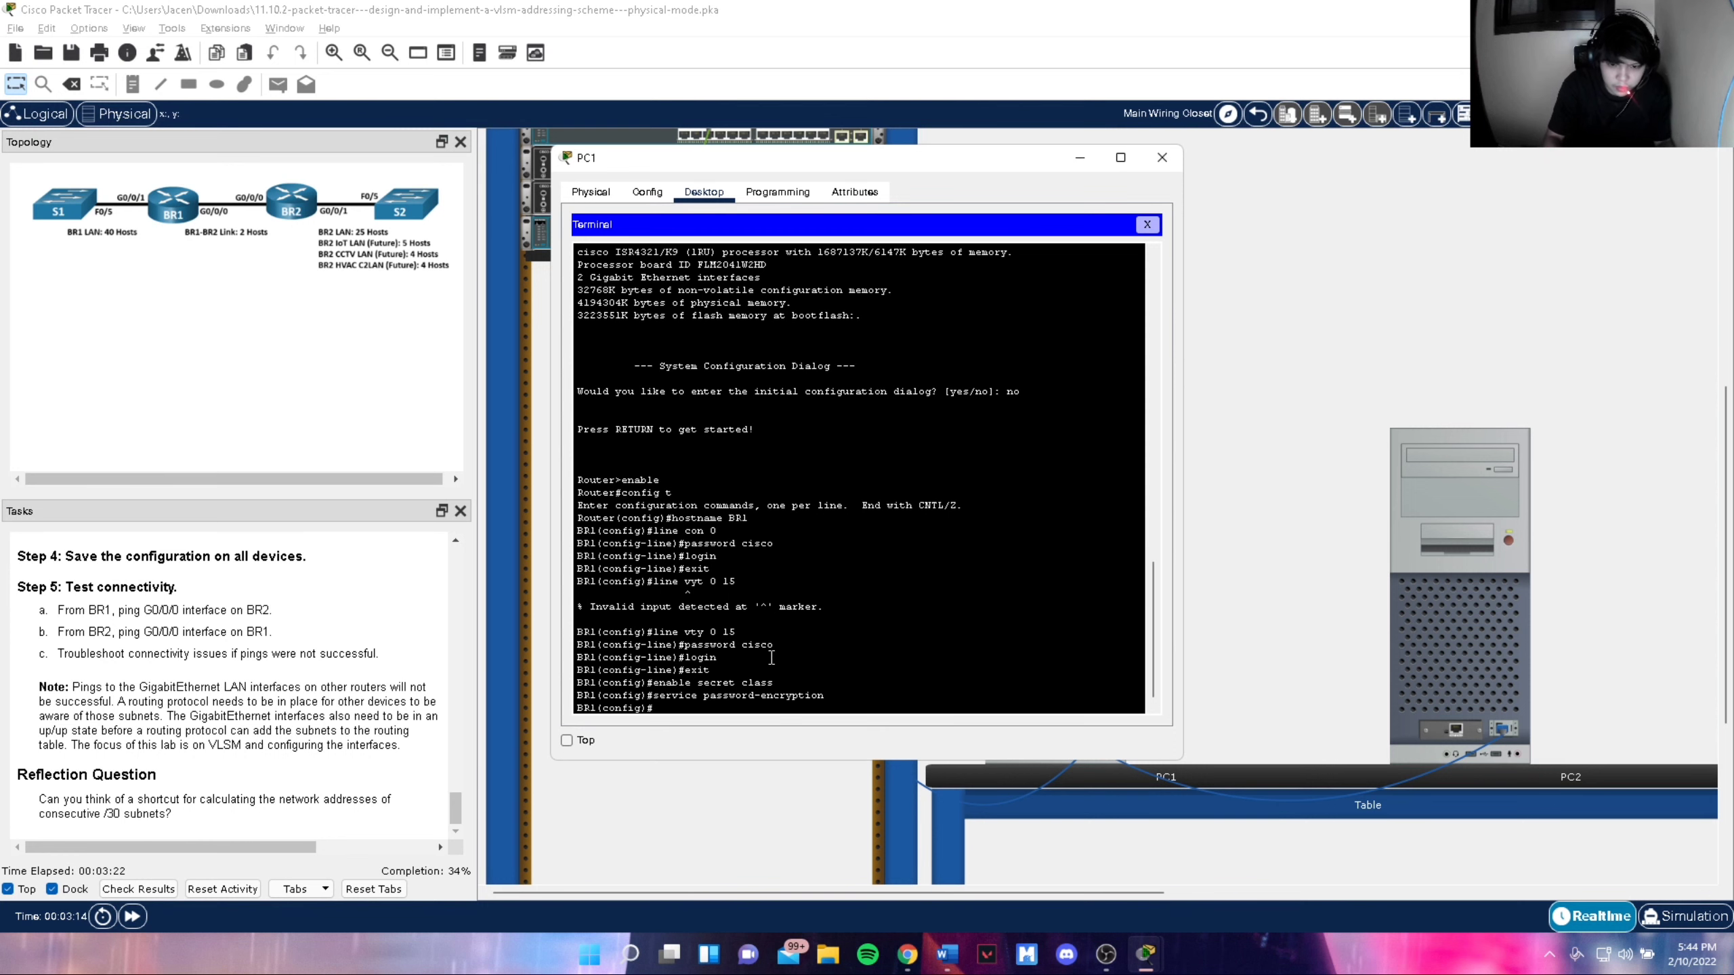
Create a message-of-the-day banner on BR1 reading "Authorized Access Only", delimited by # characters
type("banner motd")
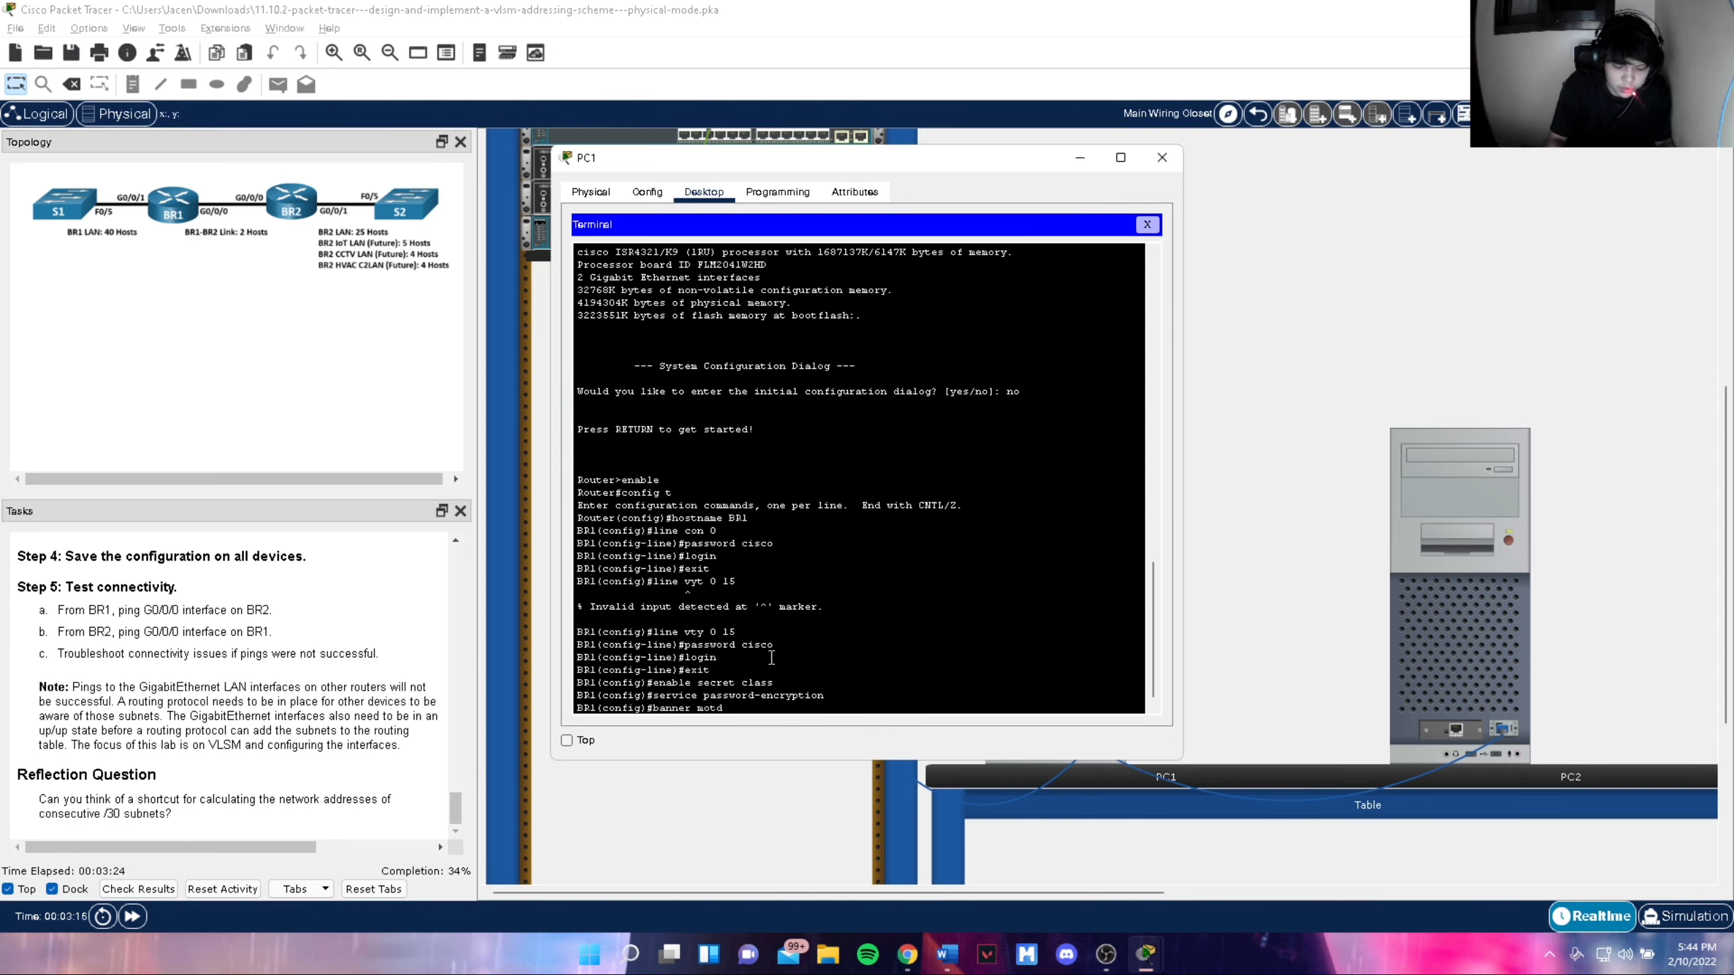
type(" #")
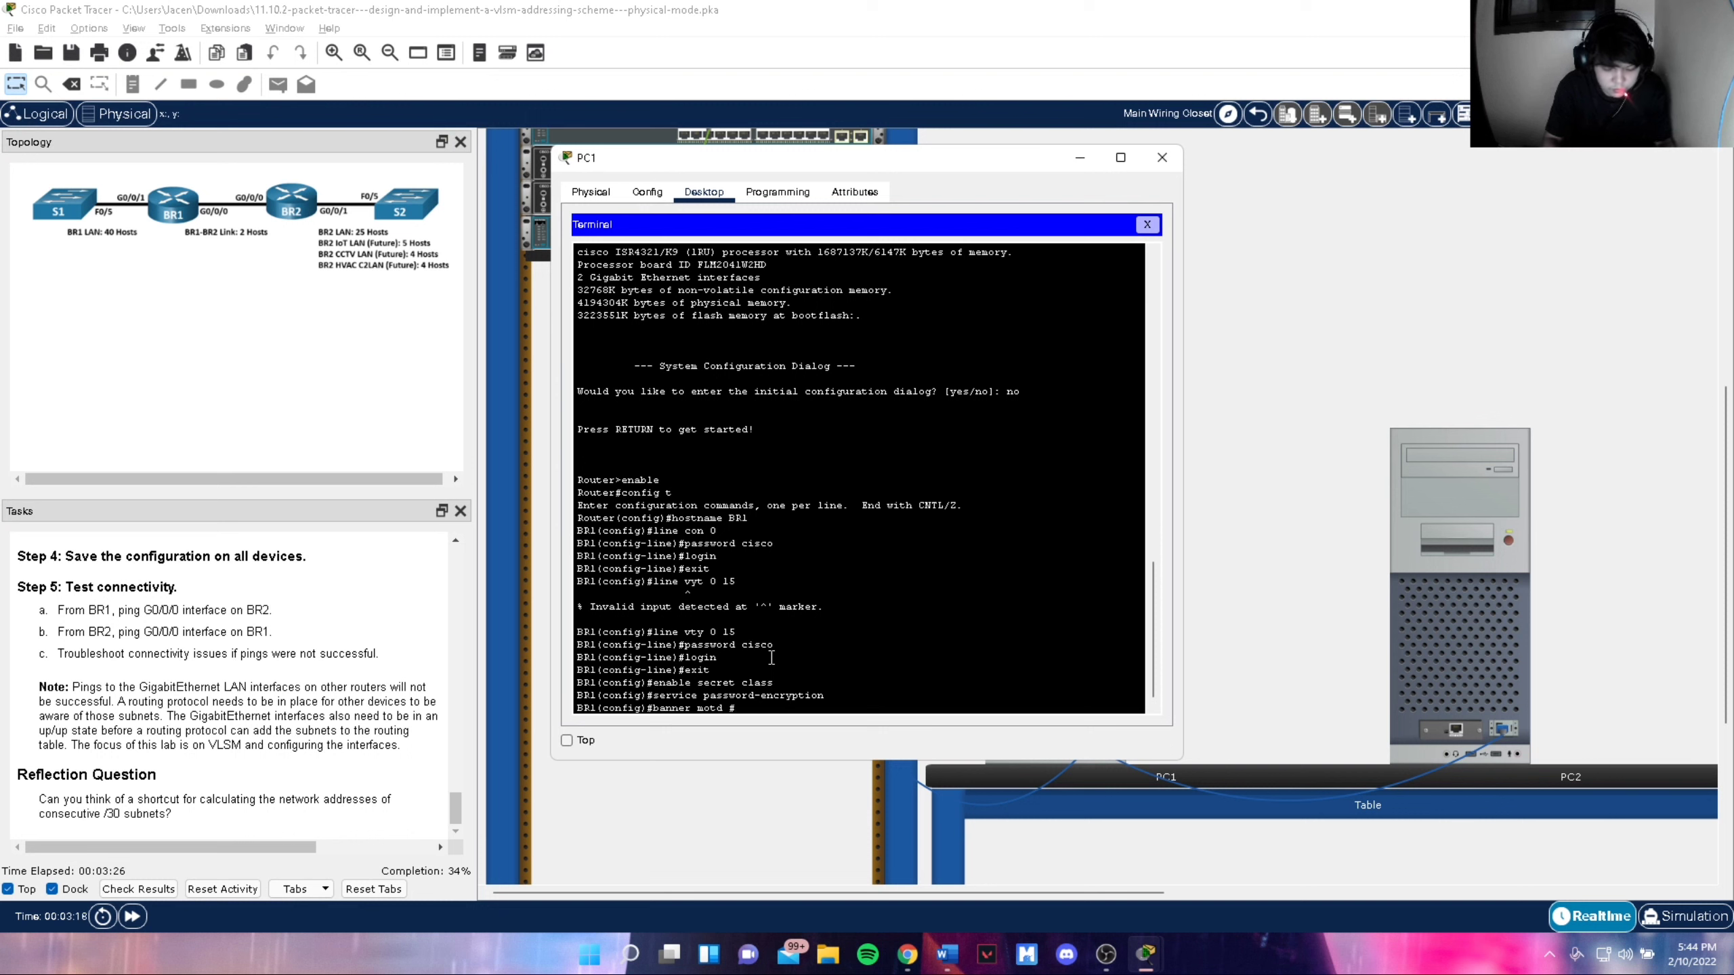
type("Authorized A")
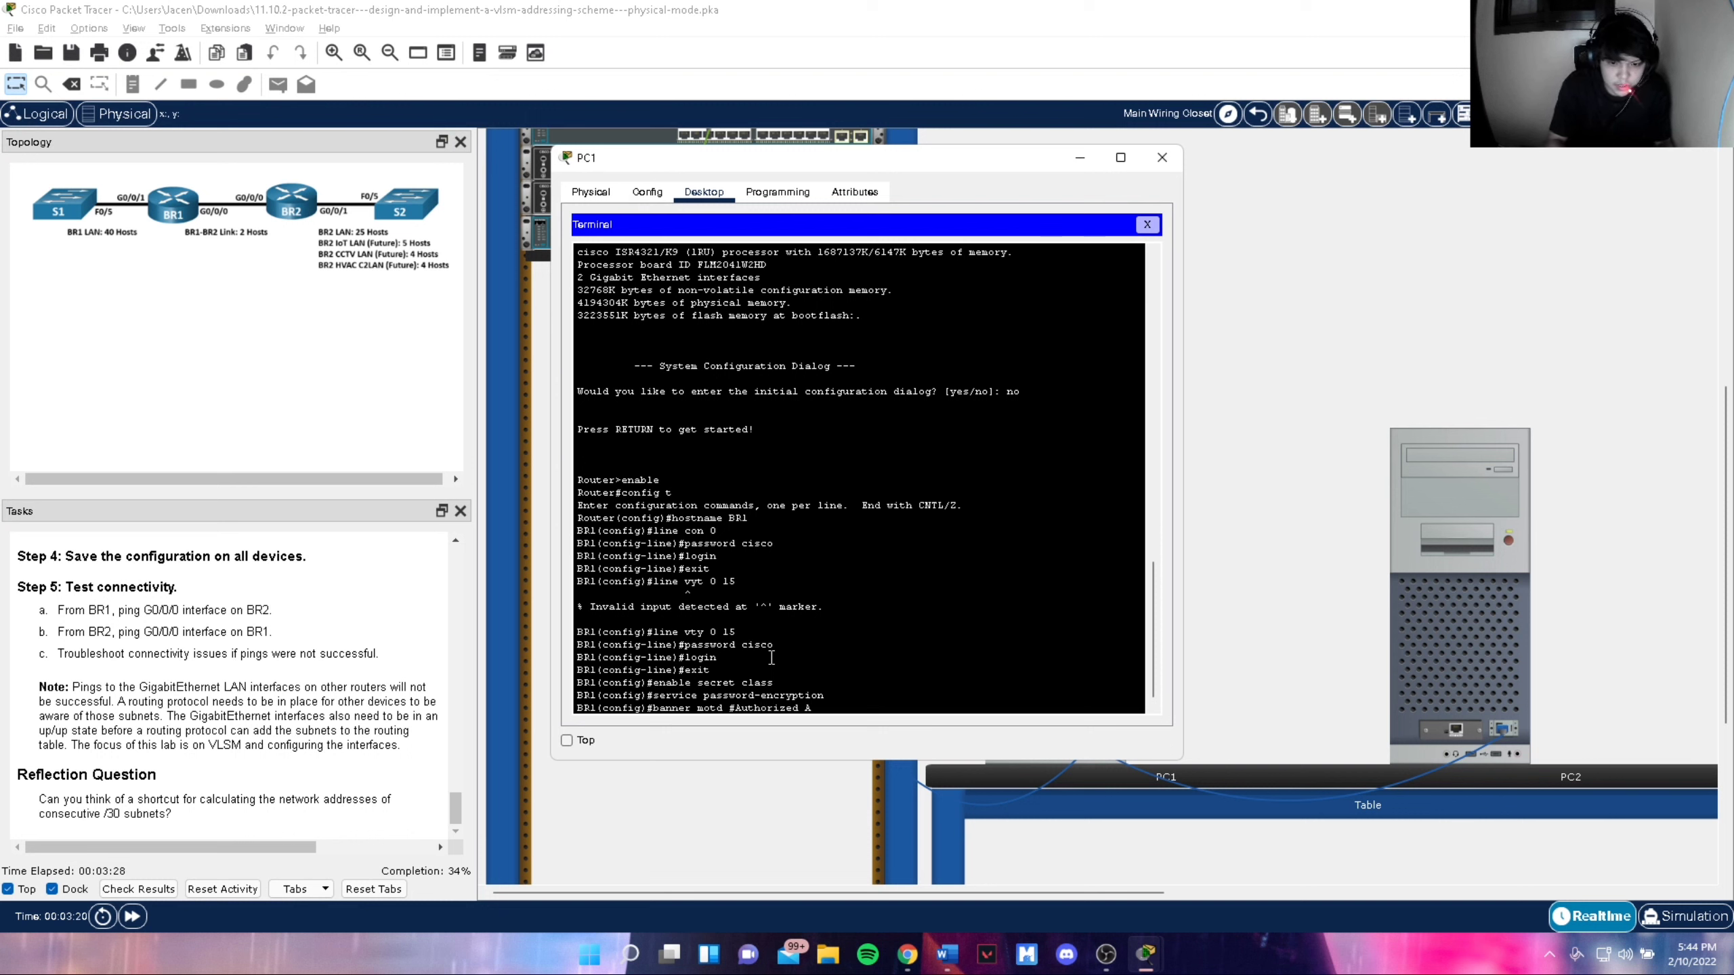
type("ccess Only")
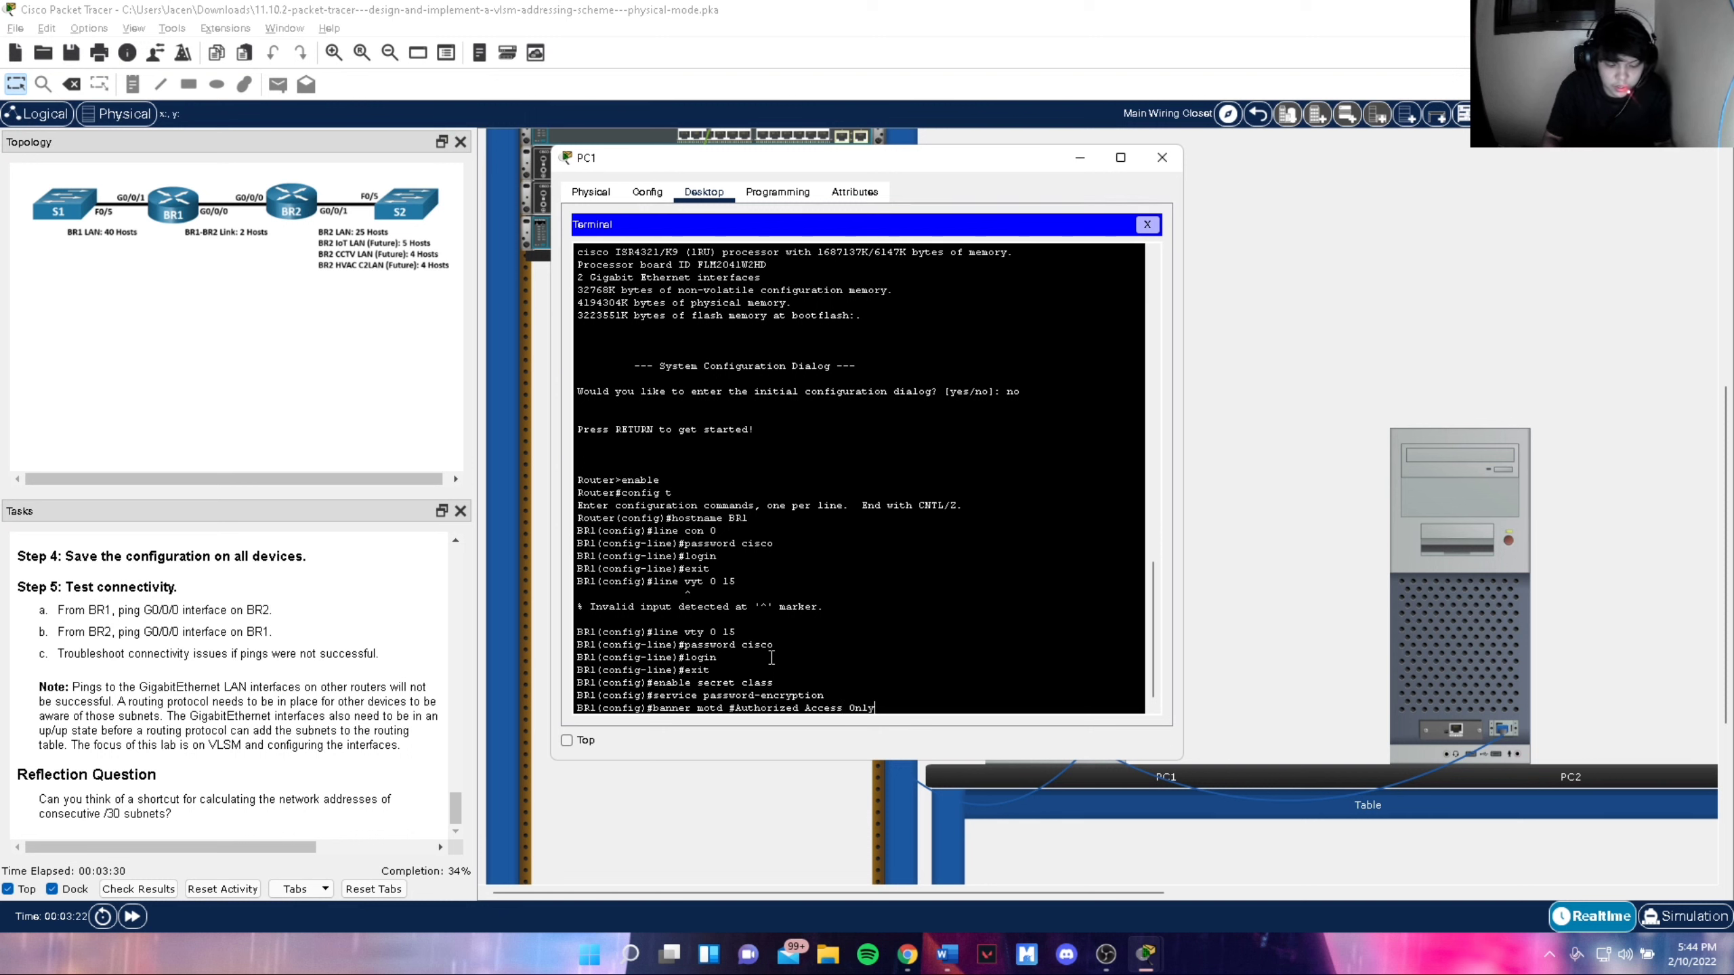
type("#")
key("Return")
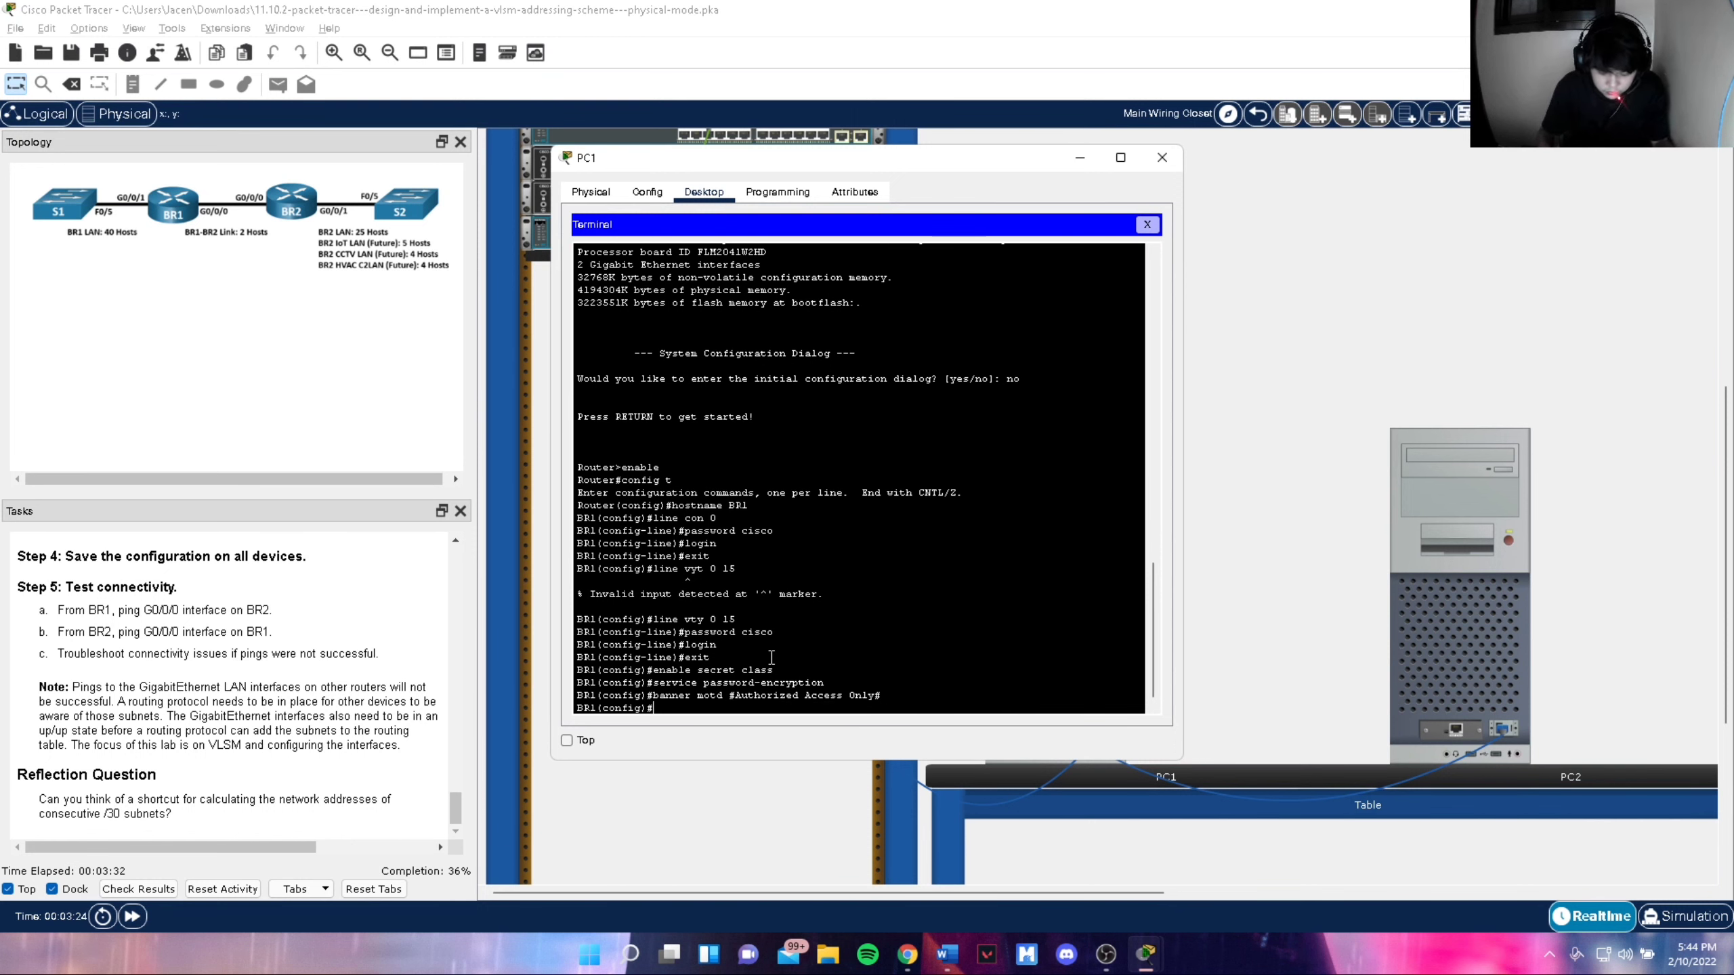
Return BR1 to privileged EXEC mode and review its running configuration against the Step 2 basic settings in the lab instructions
type("exit")
key("Return")
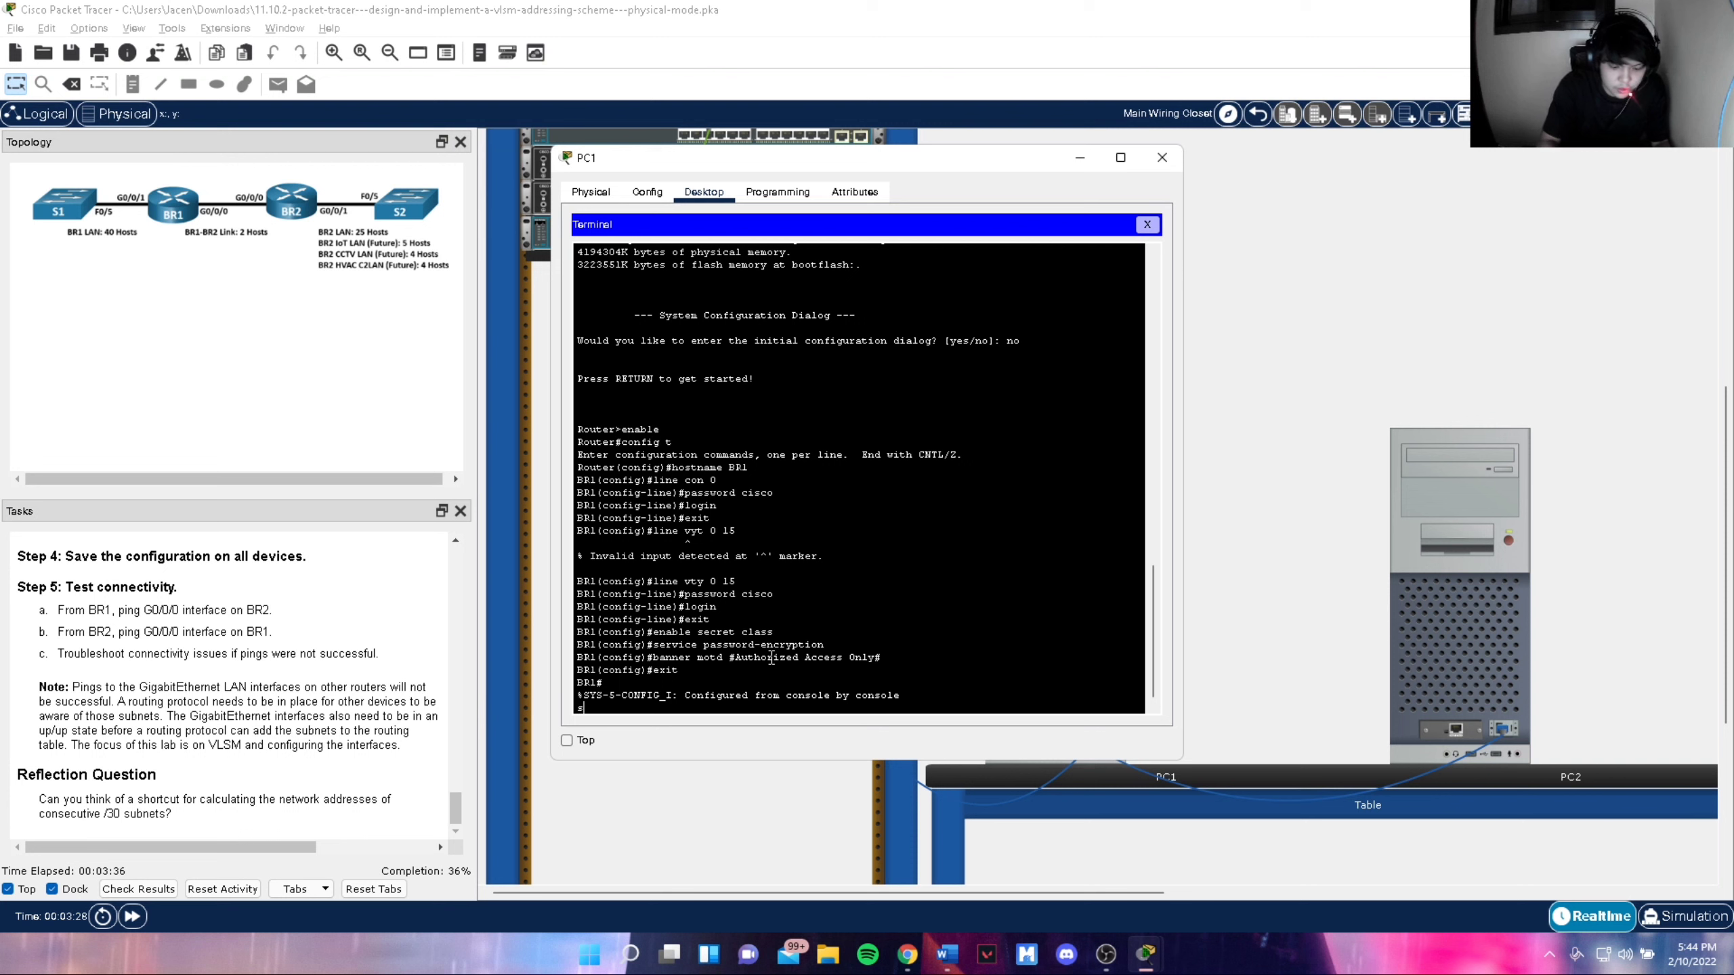
type("show run")
key("Return")
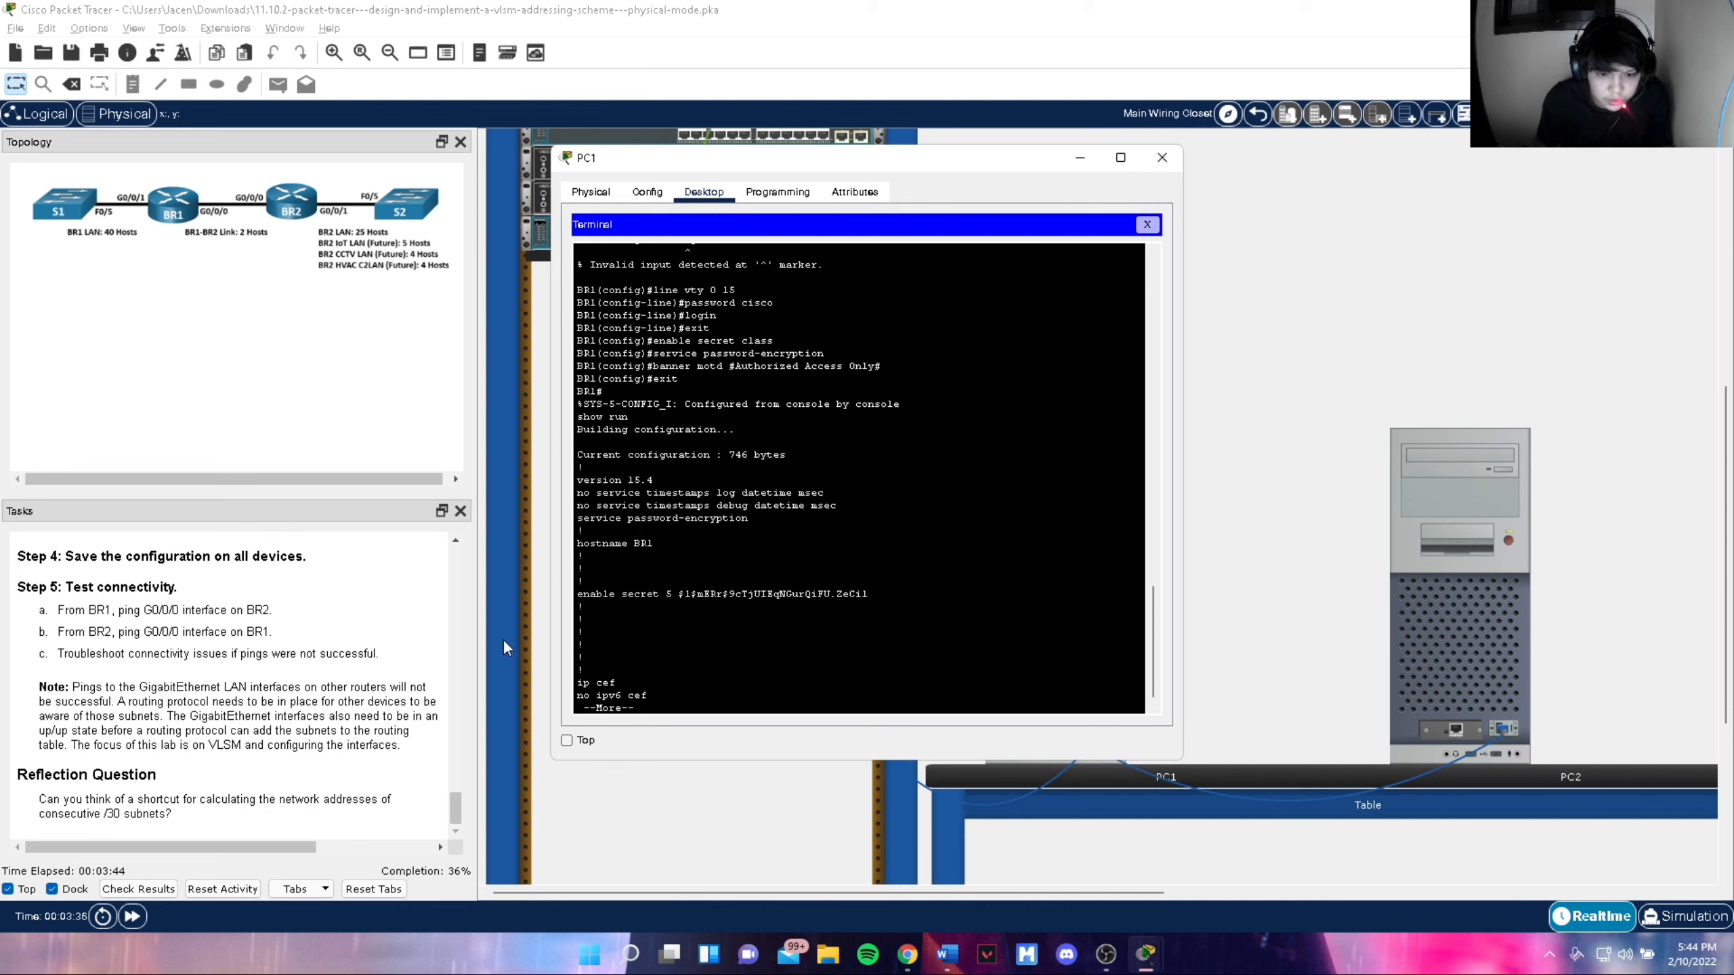
scroll(225, 703, "up", 3)
scroll(188, 707, "down", 3)
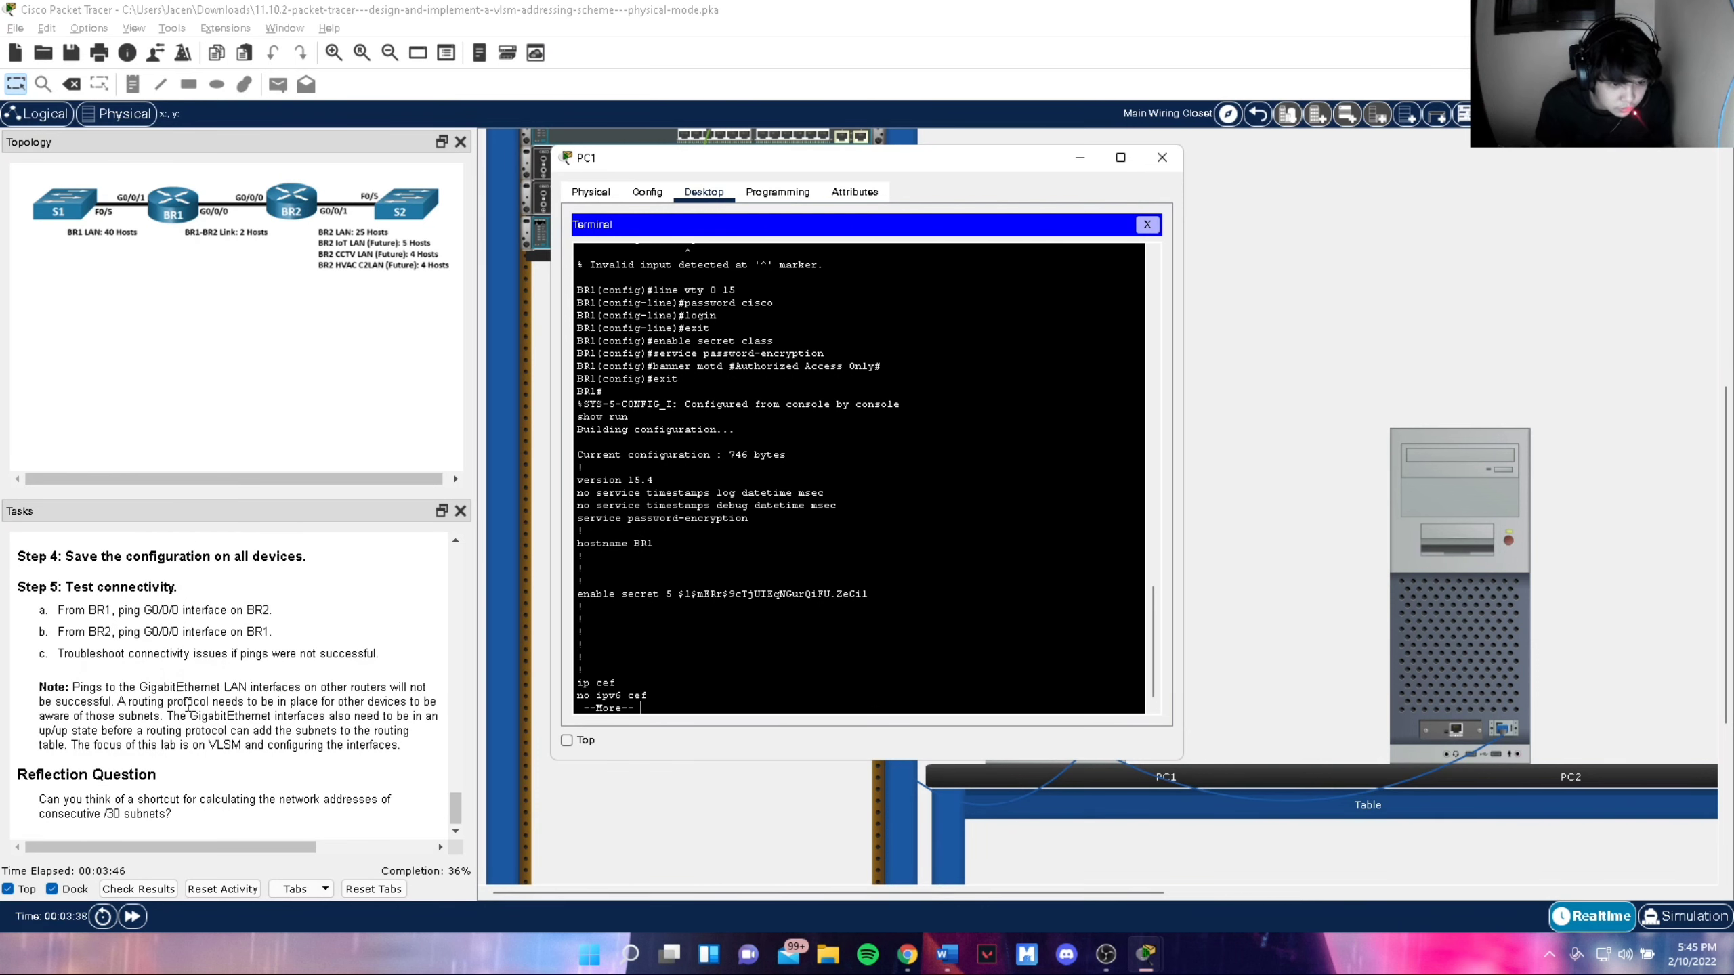
scroll(188, 707, "up", 4)
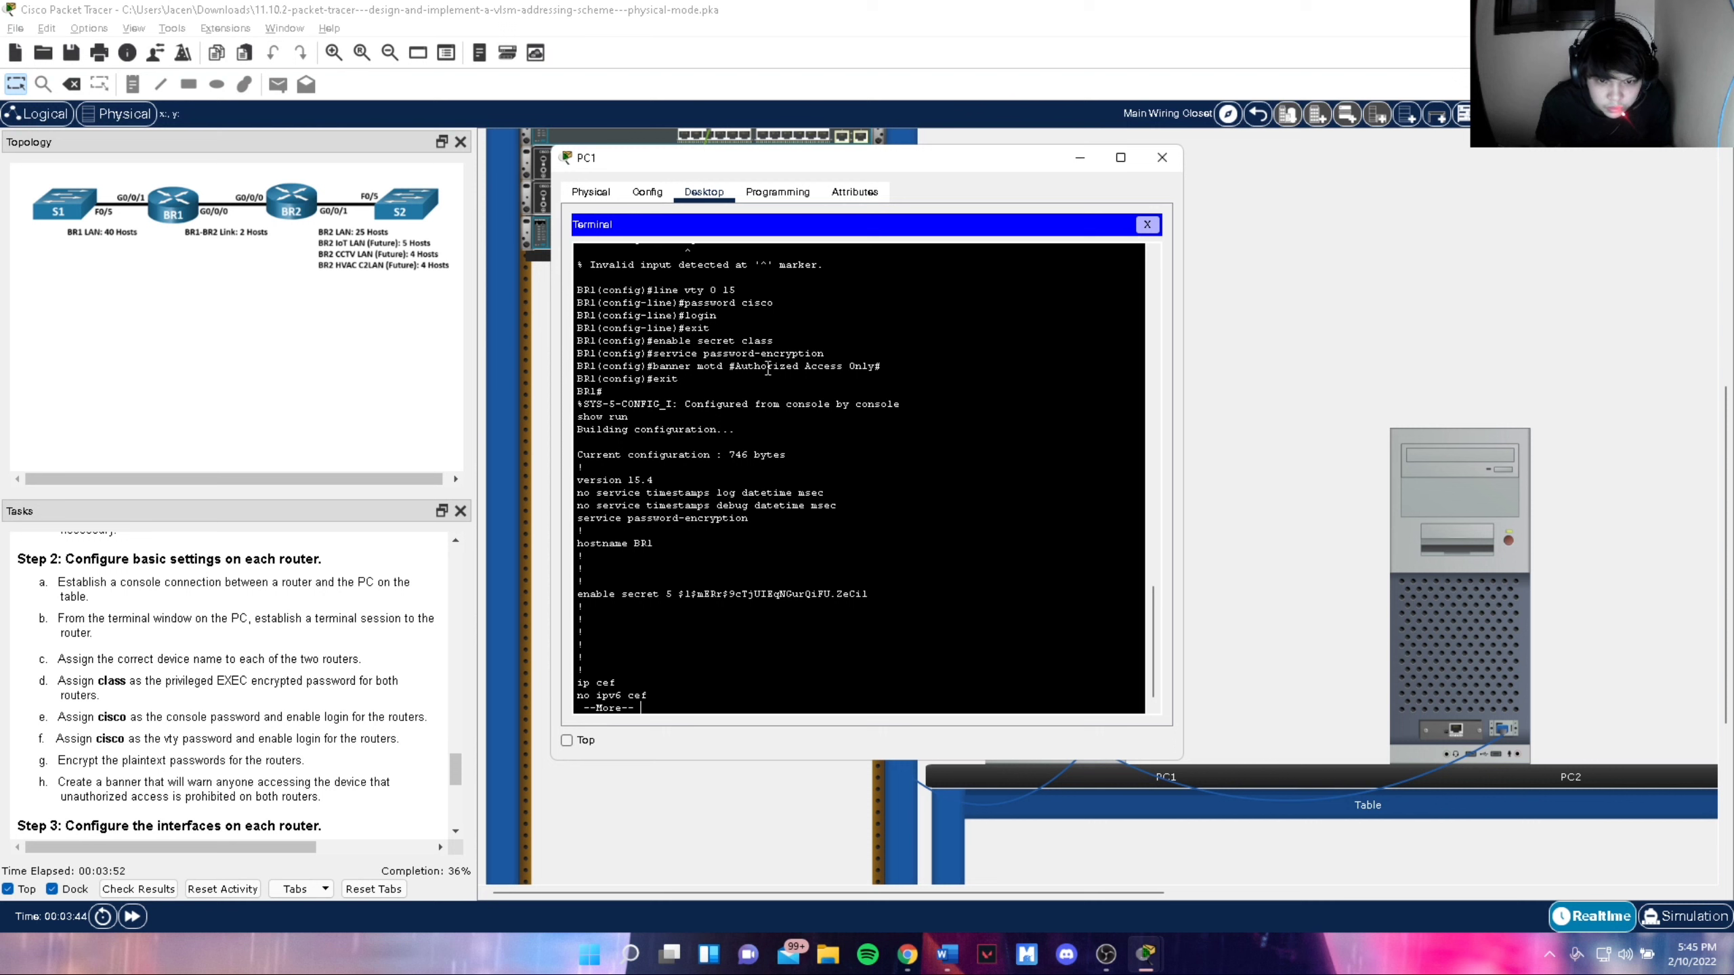
scroll(899, 364, "down", 1)
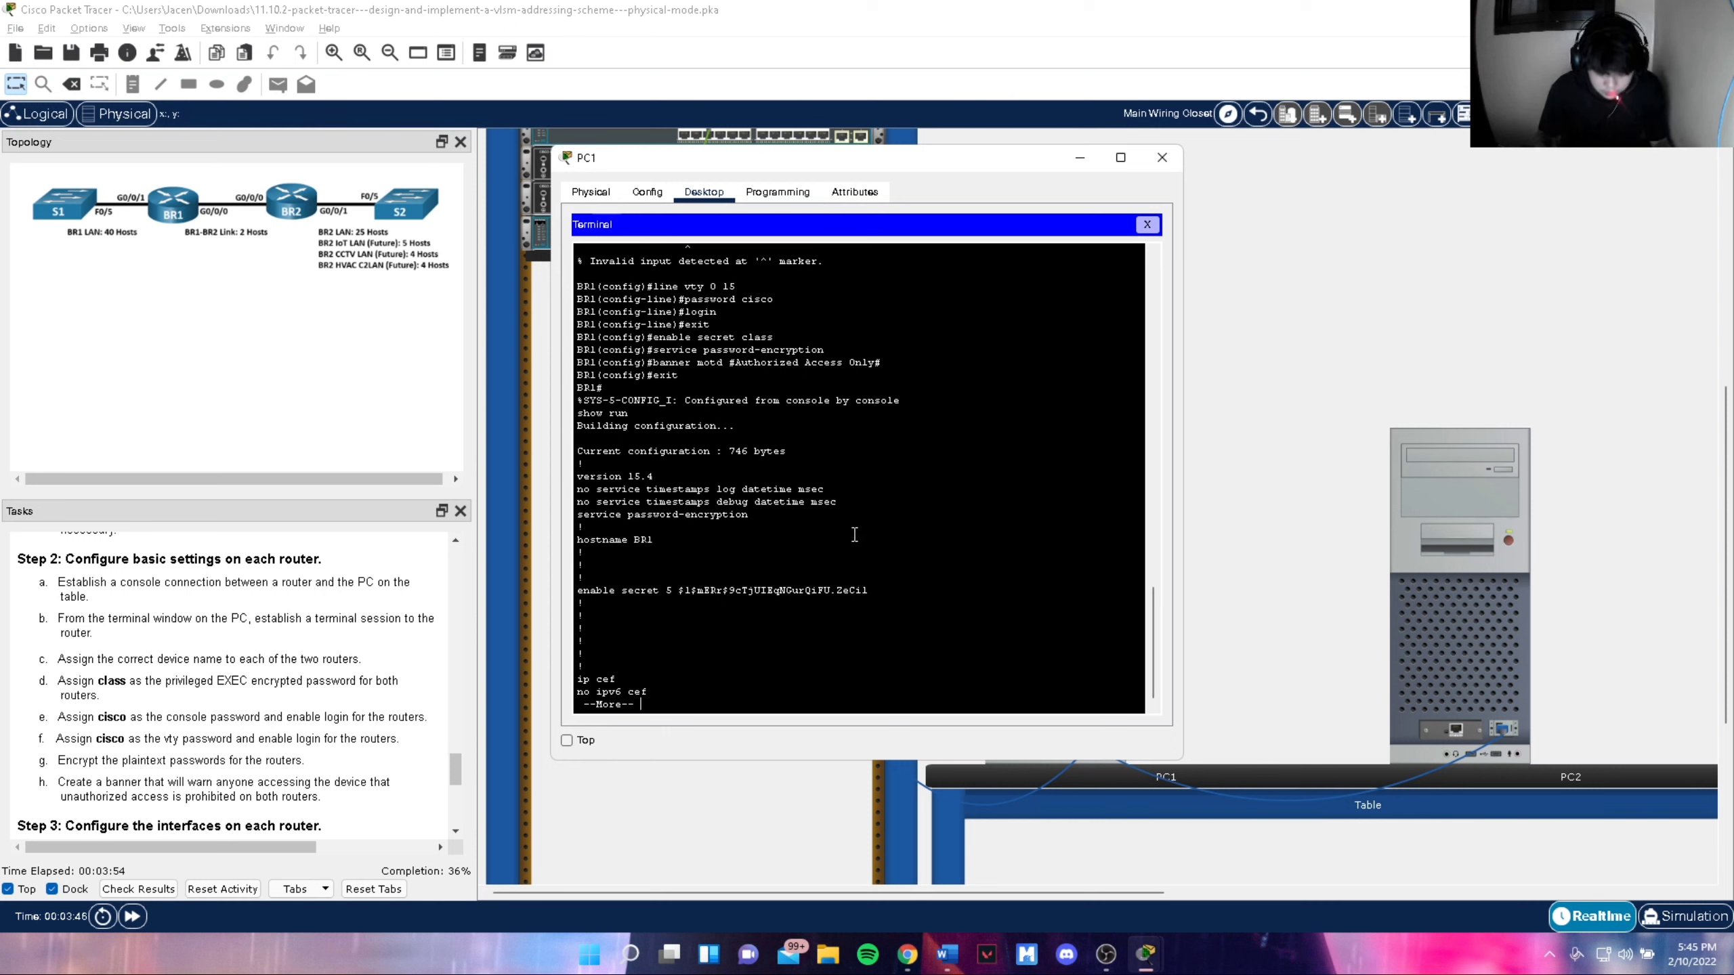
key("Return")
key("ctrl+c")
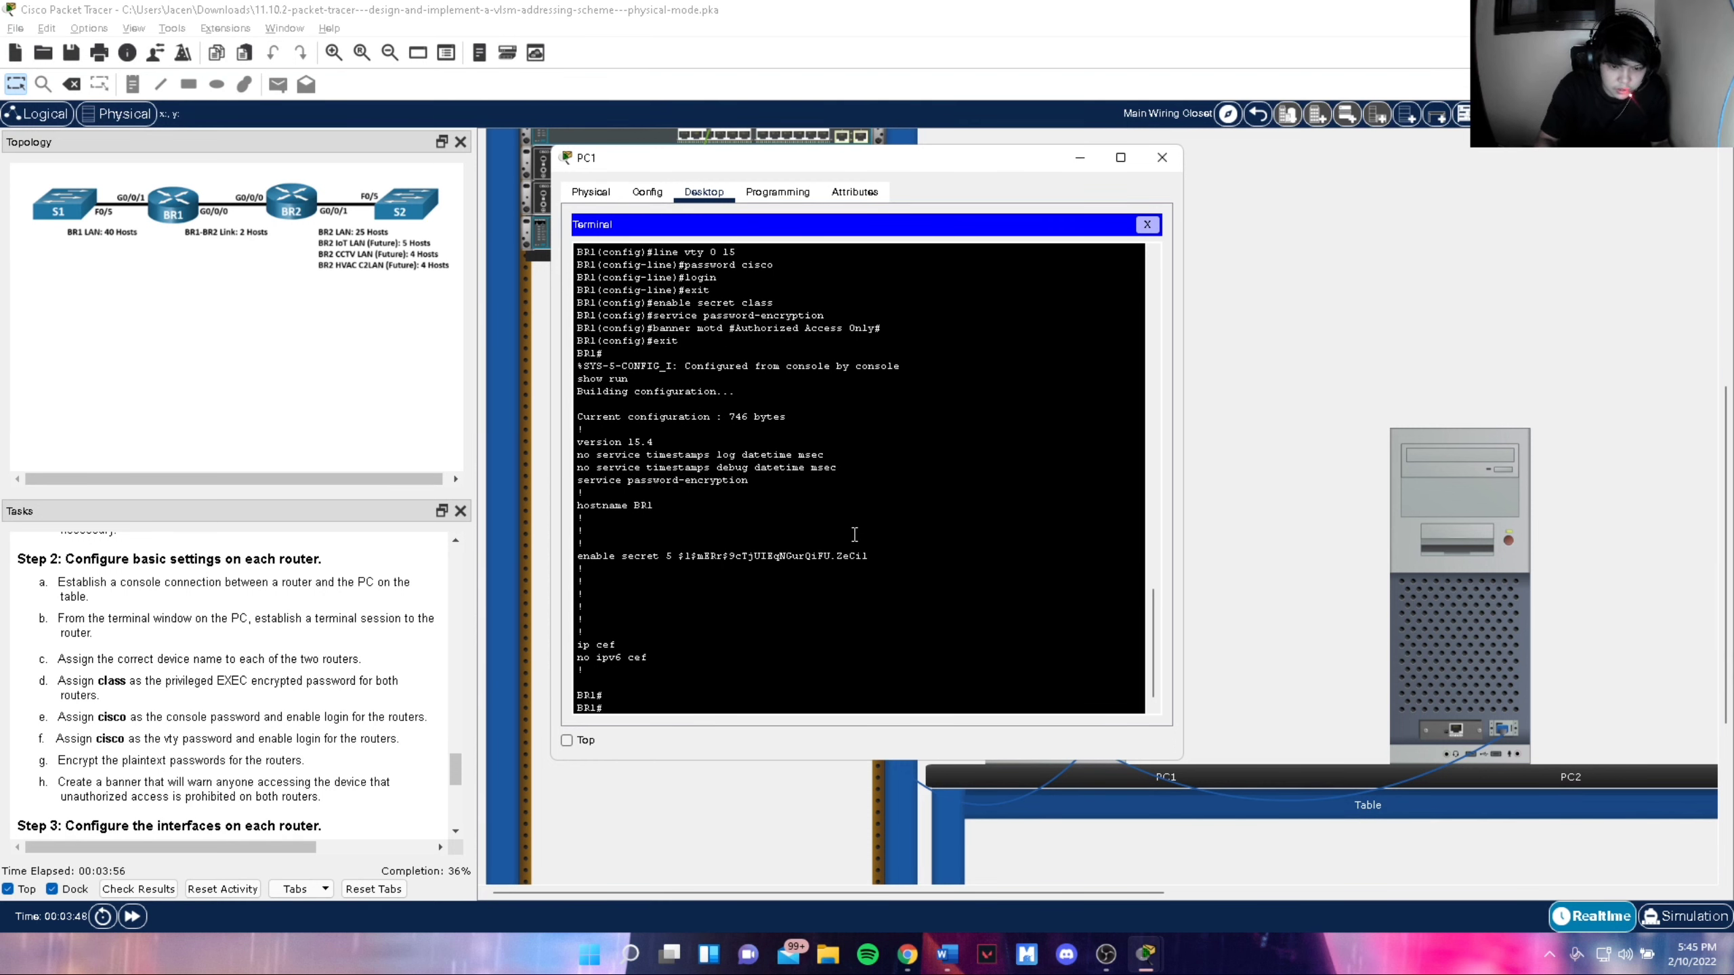
Display BR1's interface summary with show ip int brief
type("show ip i")
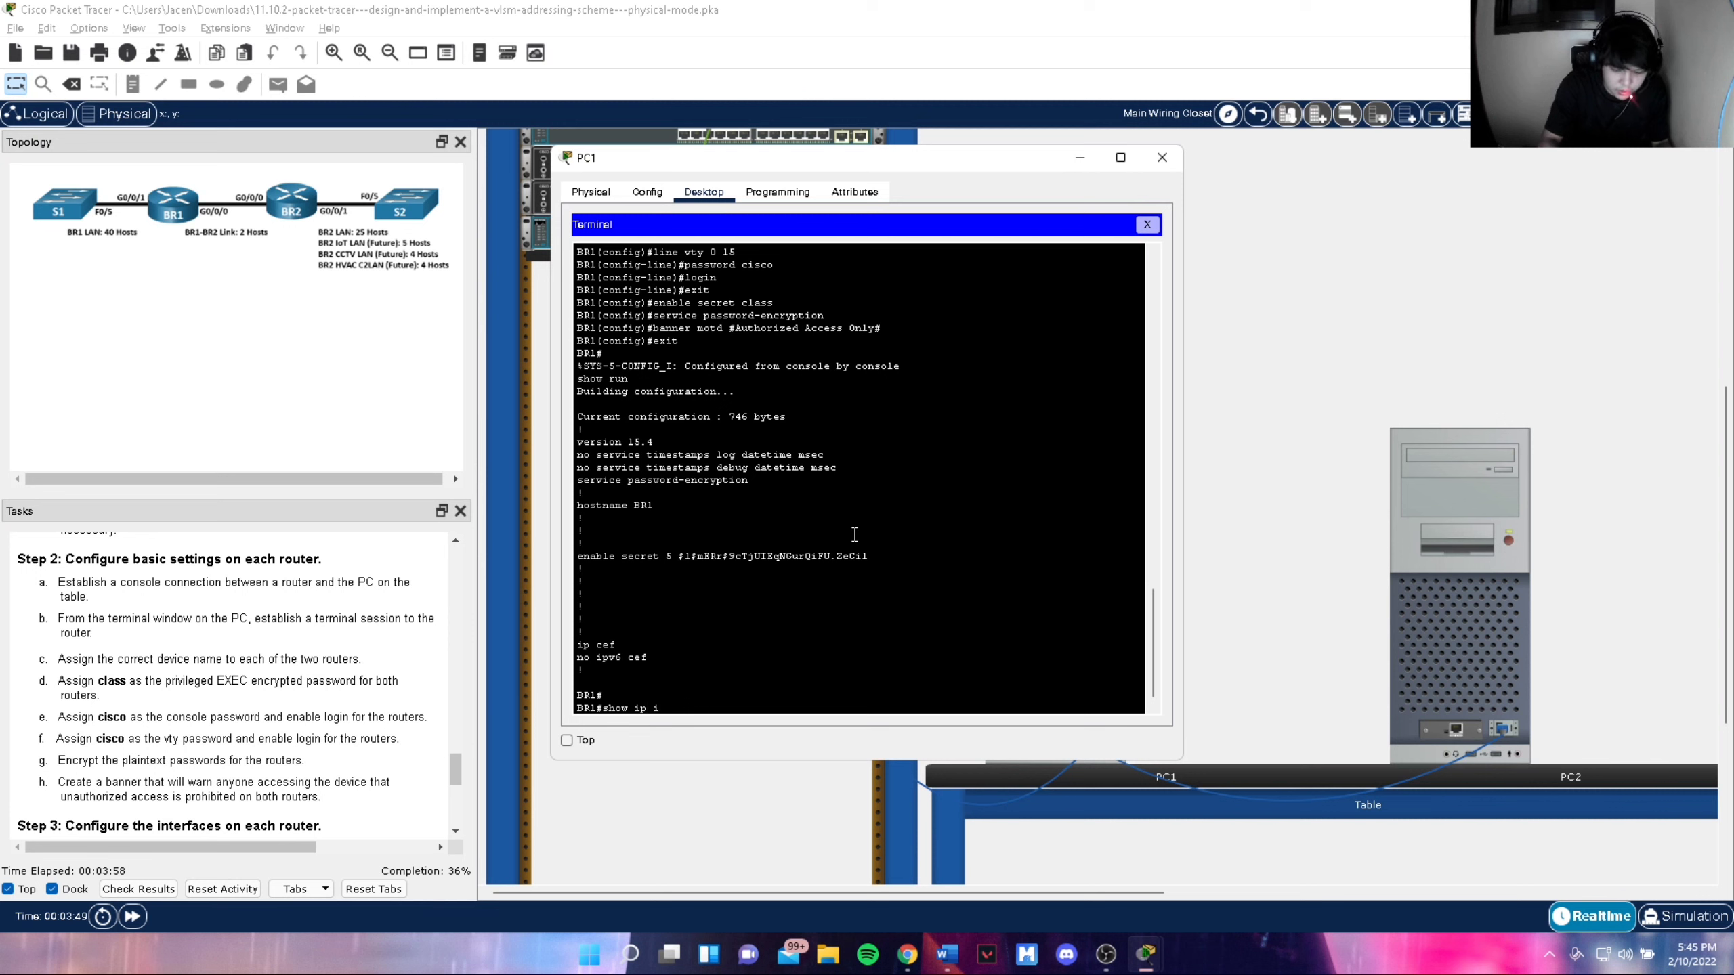
type("nt brief")
key("Return")
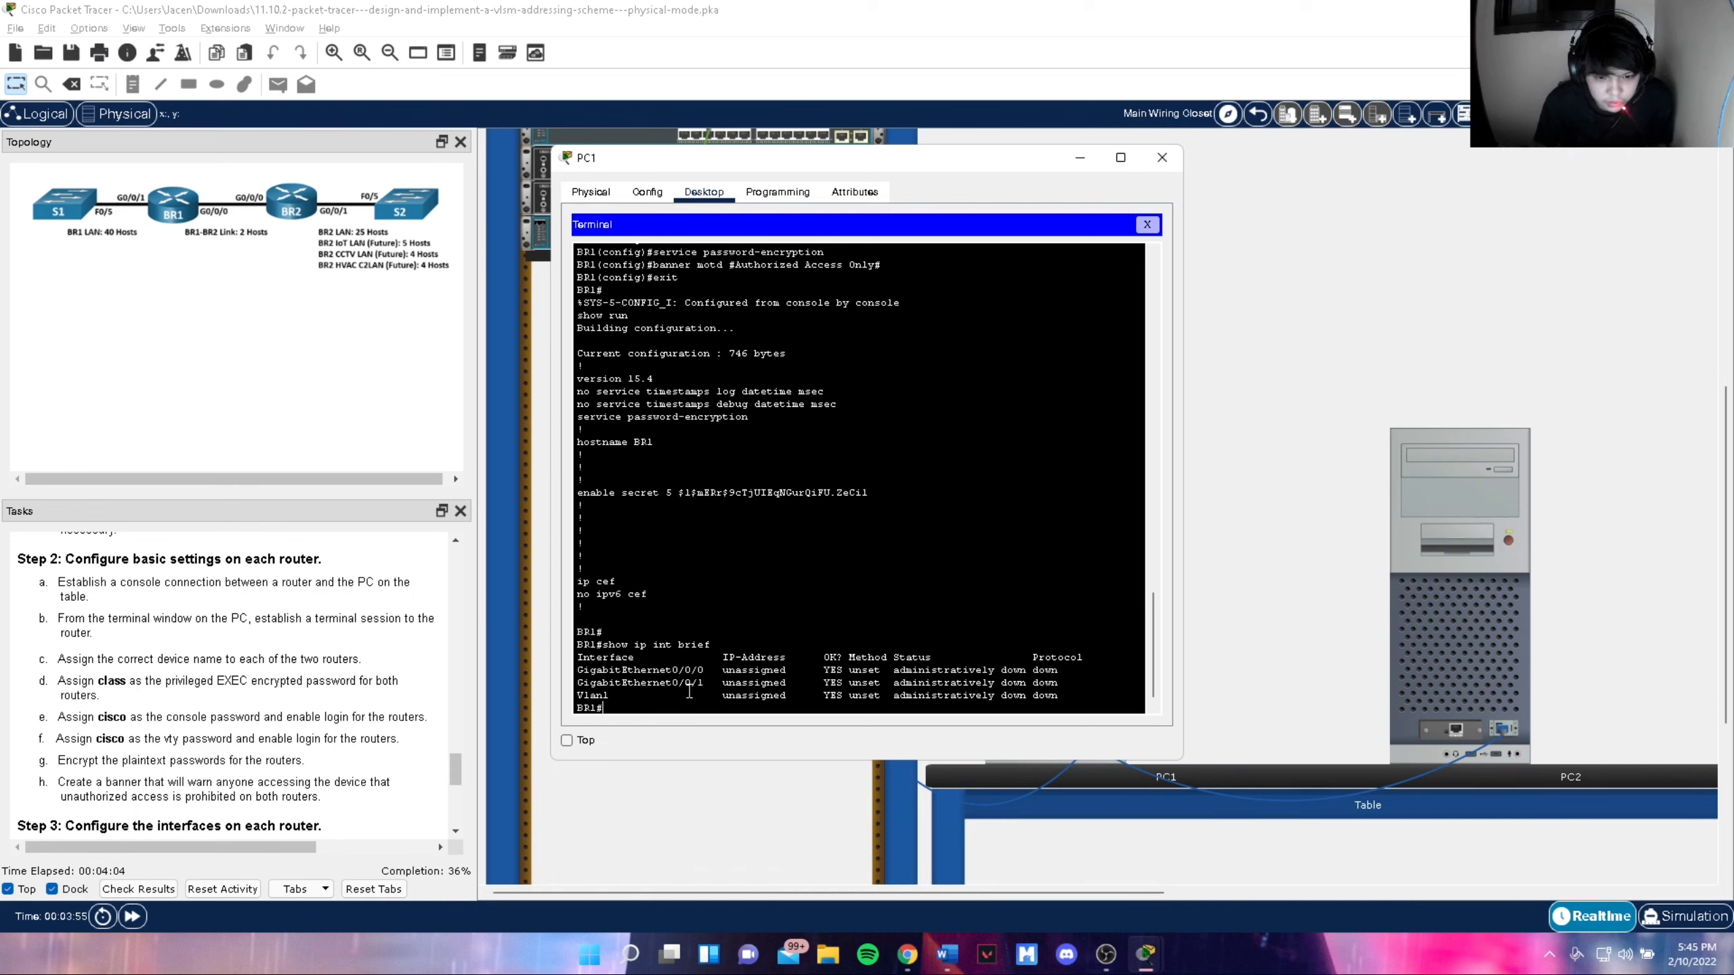
Switch to the Word lab document to look up BR1's interface addresses in the device table, and return to PC1's terminal
key("alt+Tab")
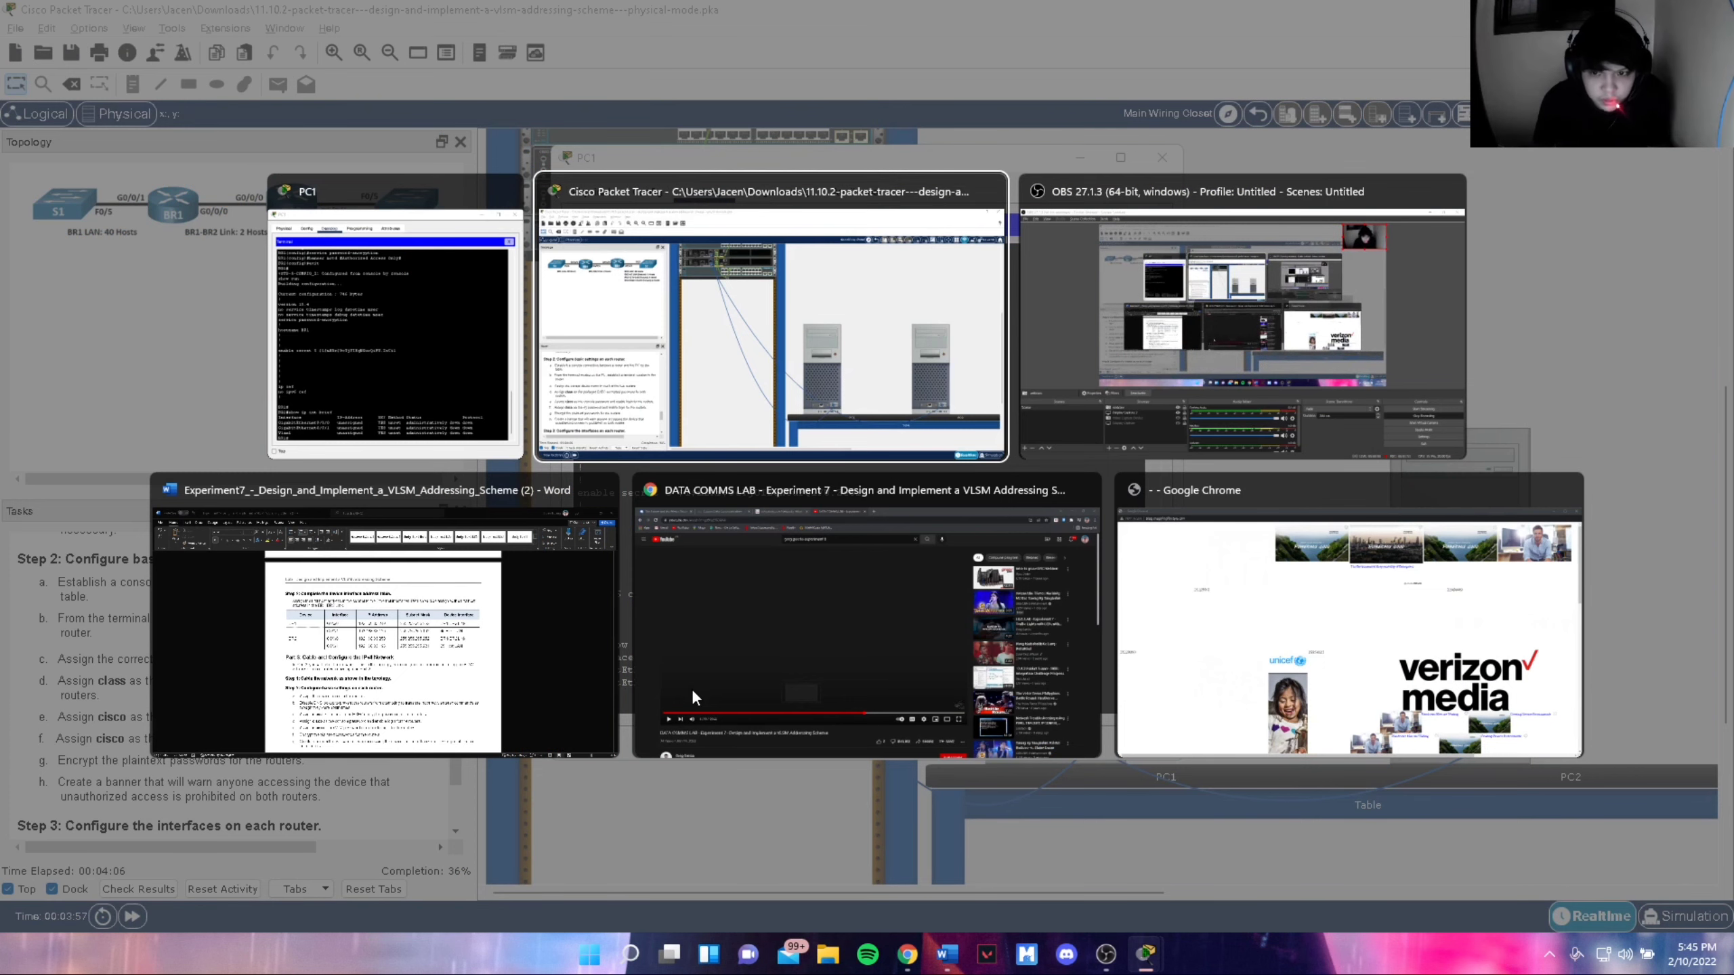
key("alt+Tab")
key("alt+Tab")
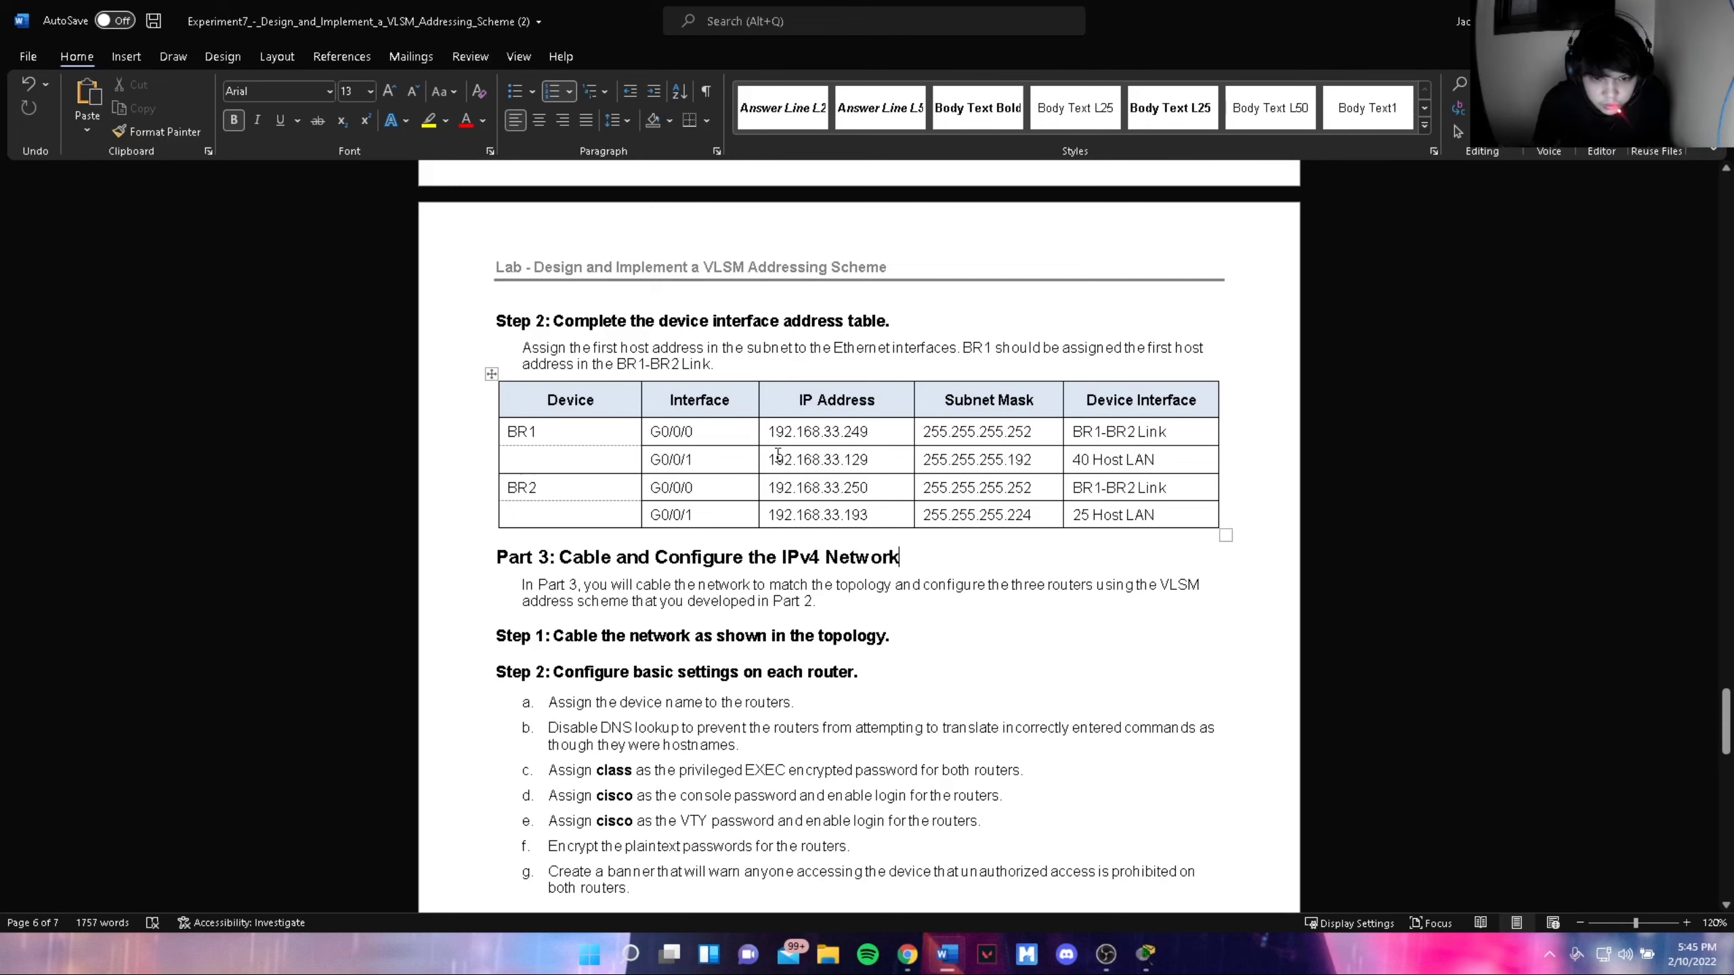
left_click_drag(653, 430, 871, 451)
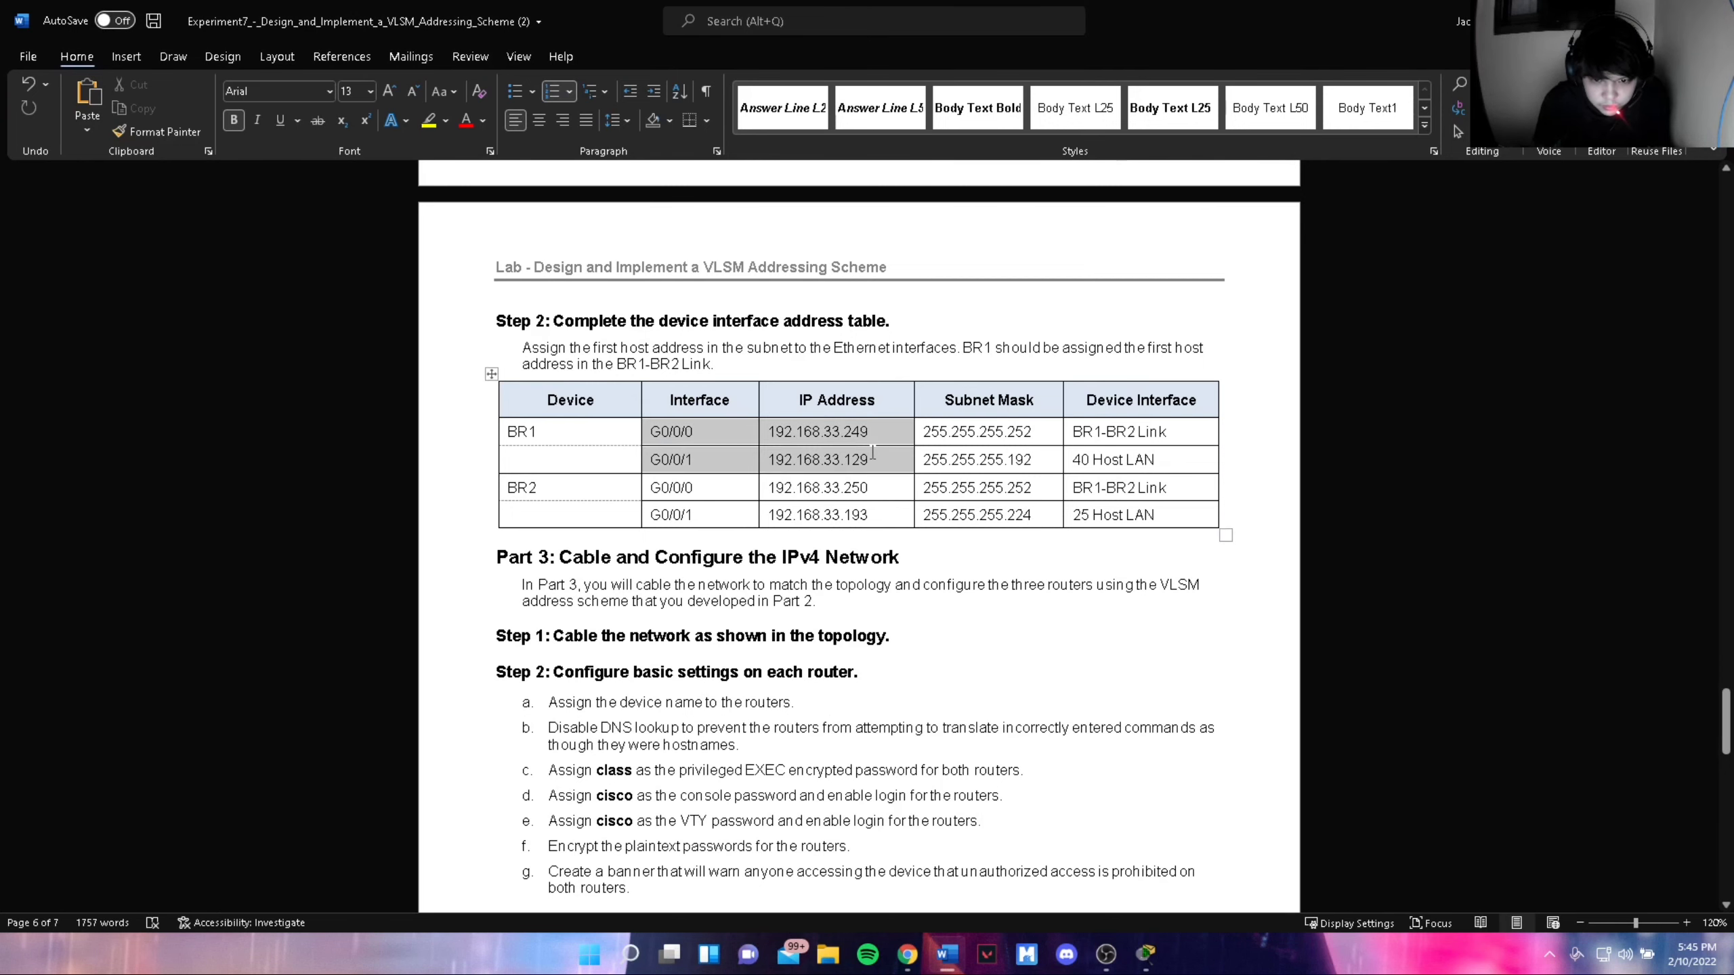
key("alt+Tab")
key("alt+Tab")
key("alt+Tab")
key("alt+Tab")
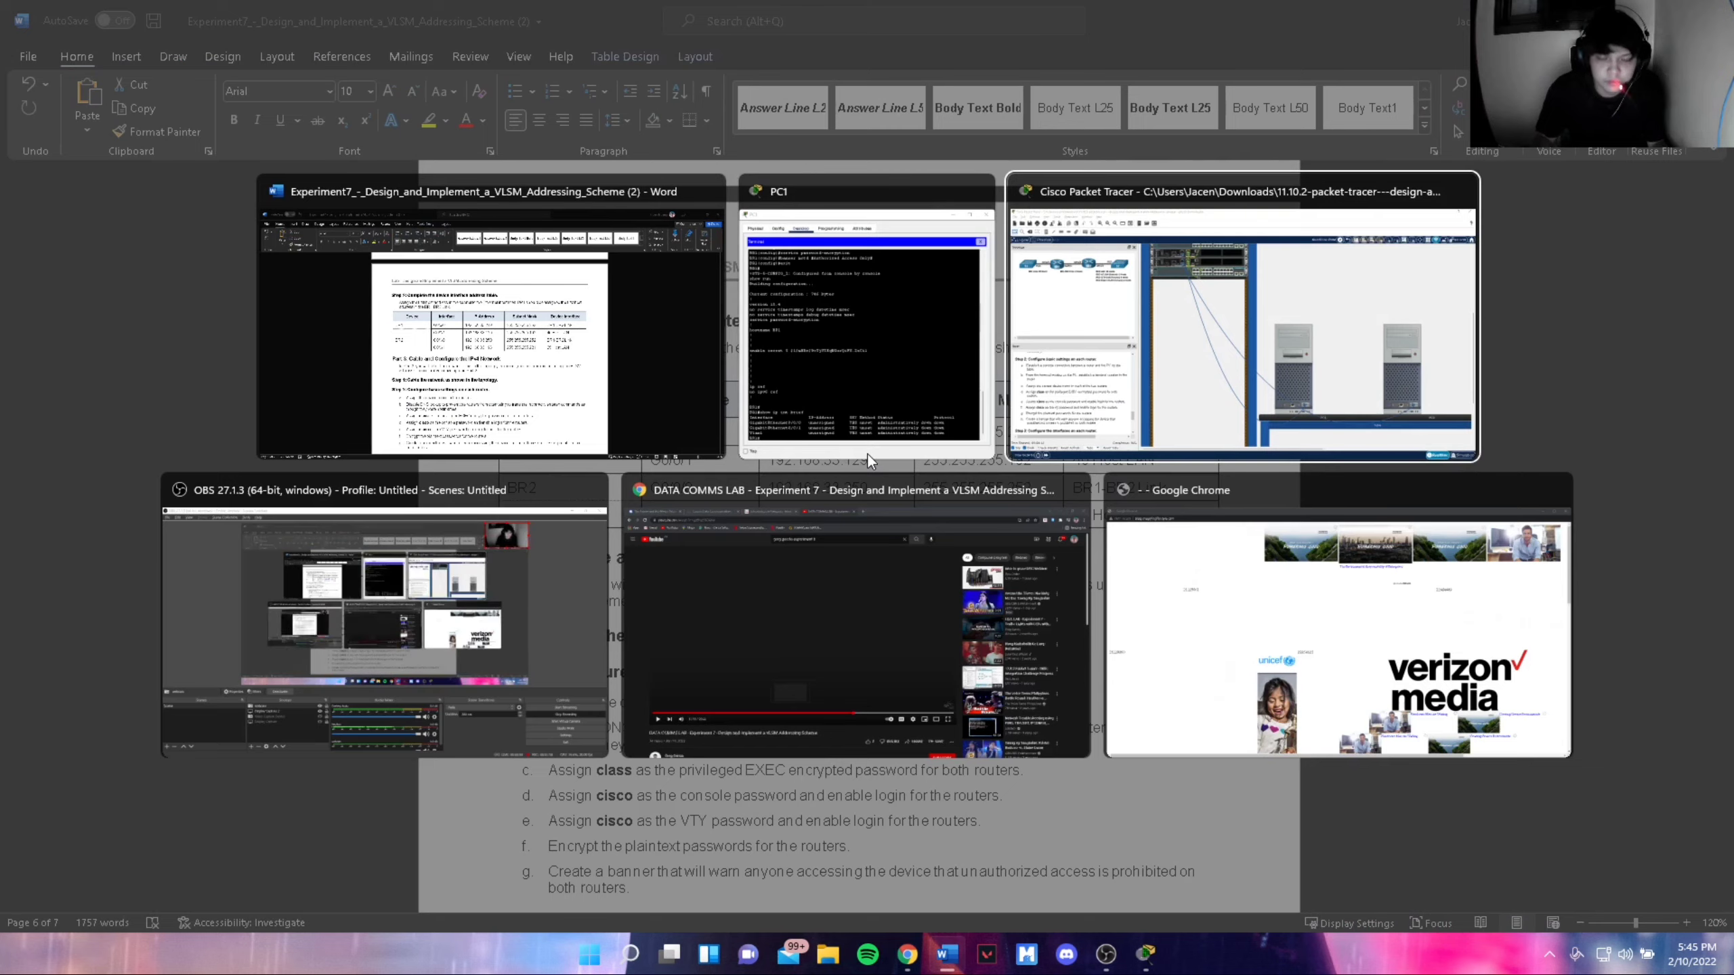
key("alt+Tab")
key("alt+Tab")
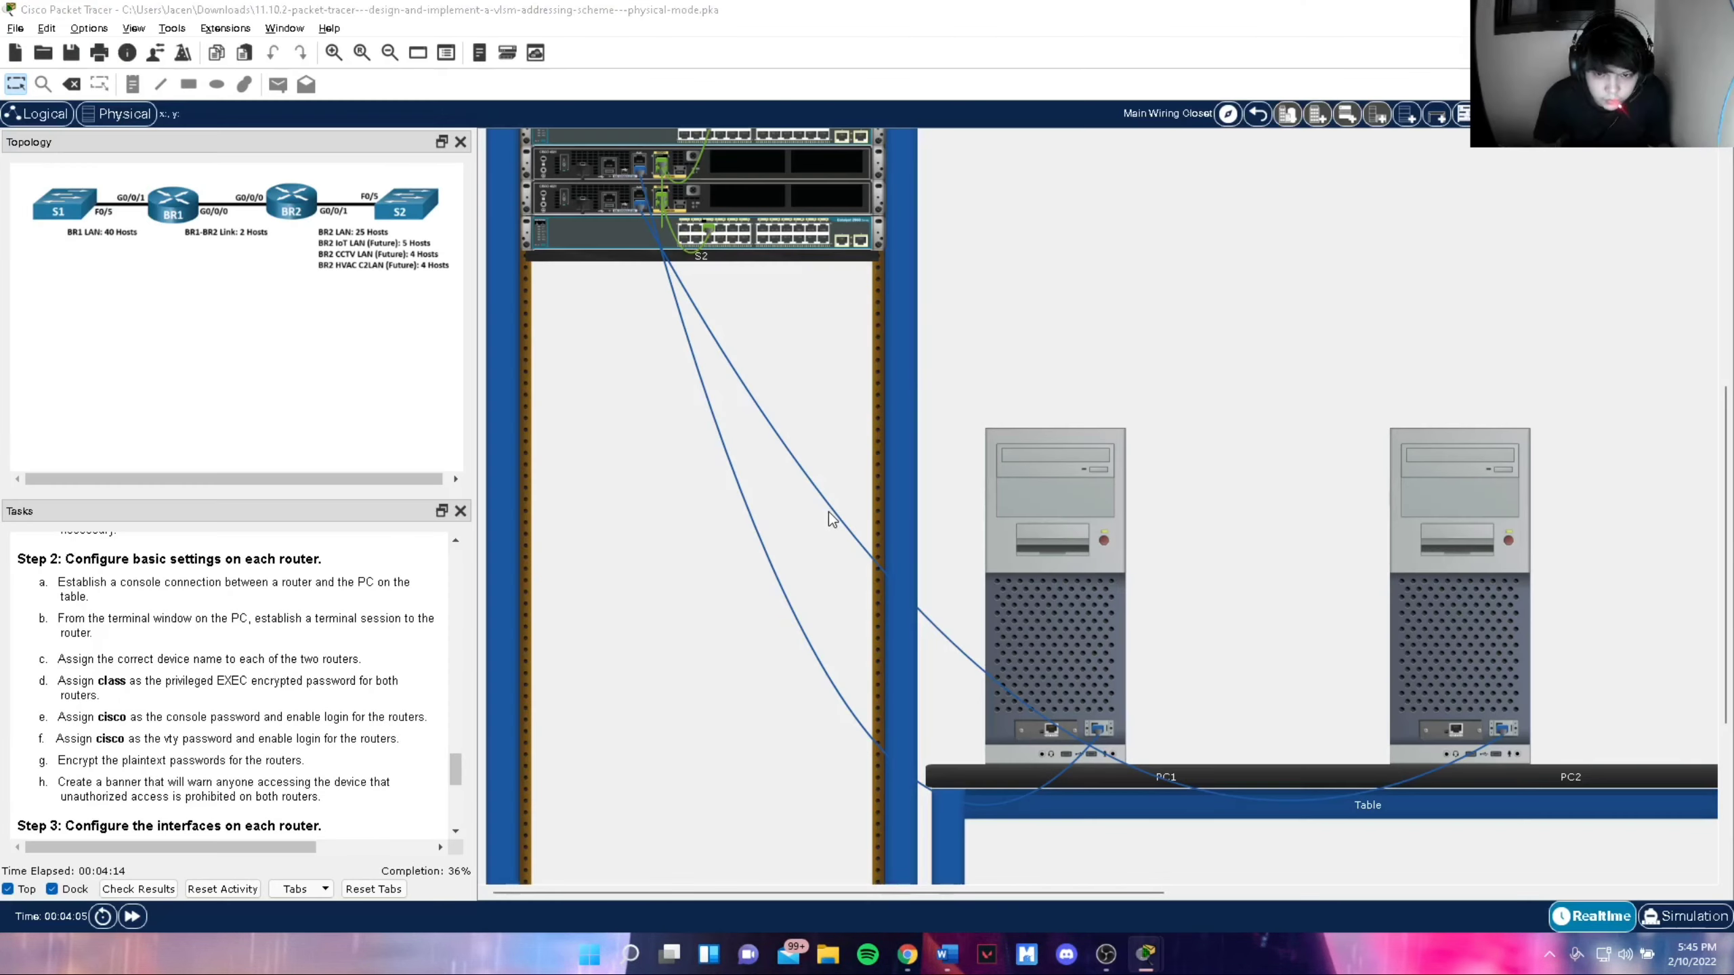
key("alt+Tab")
key("alt+Tab")
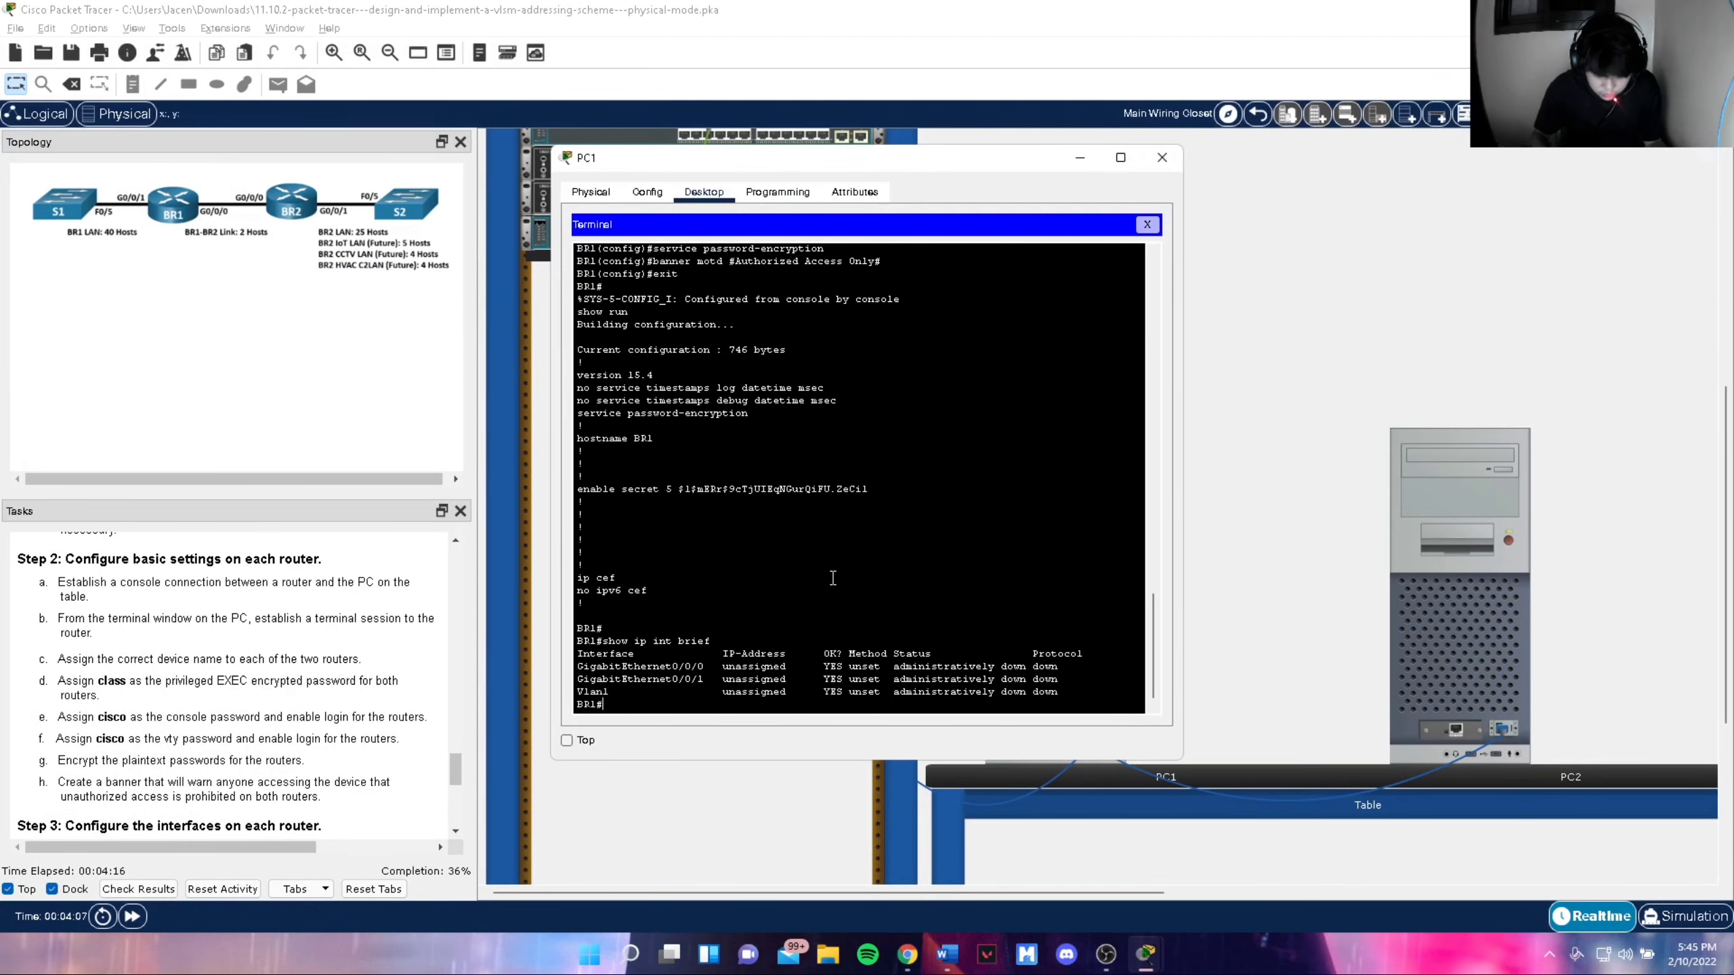
Assign IP address 192.168.33.249 with mask 255.255.255.252 to BR1's g0/0/0 interface and begin its description command
type("co")
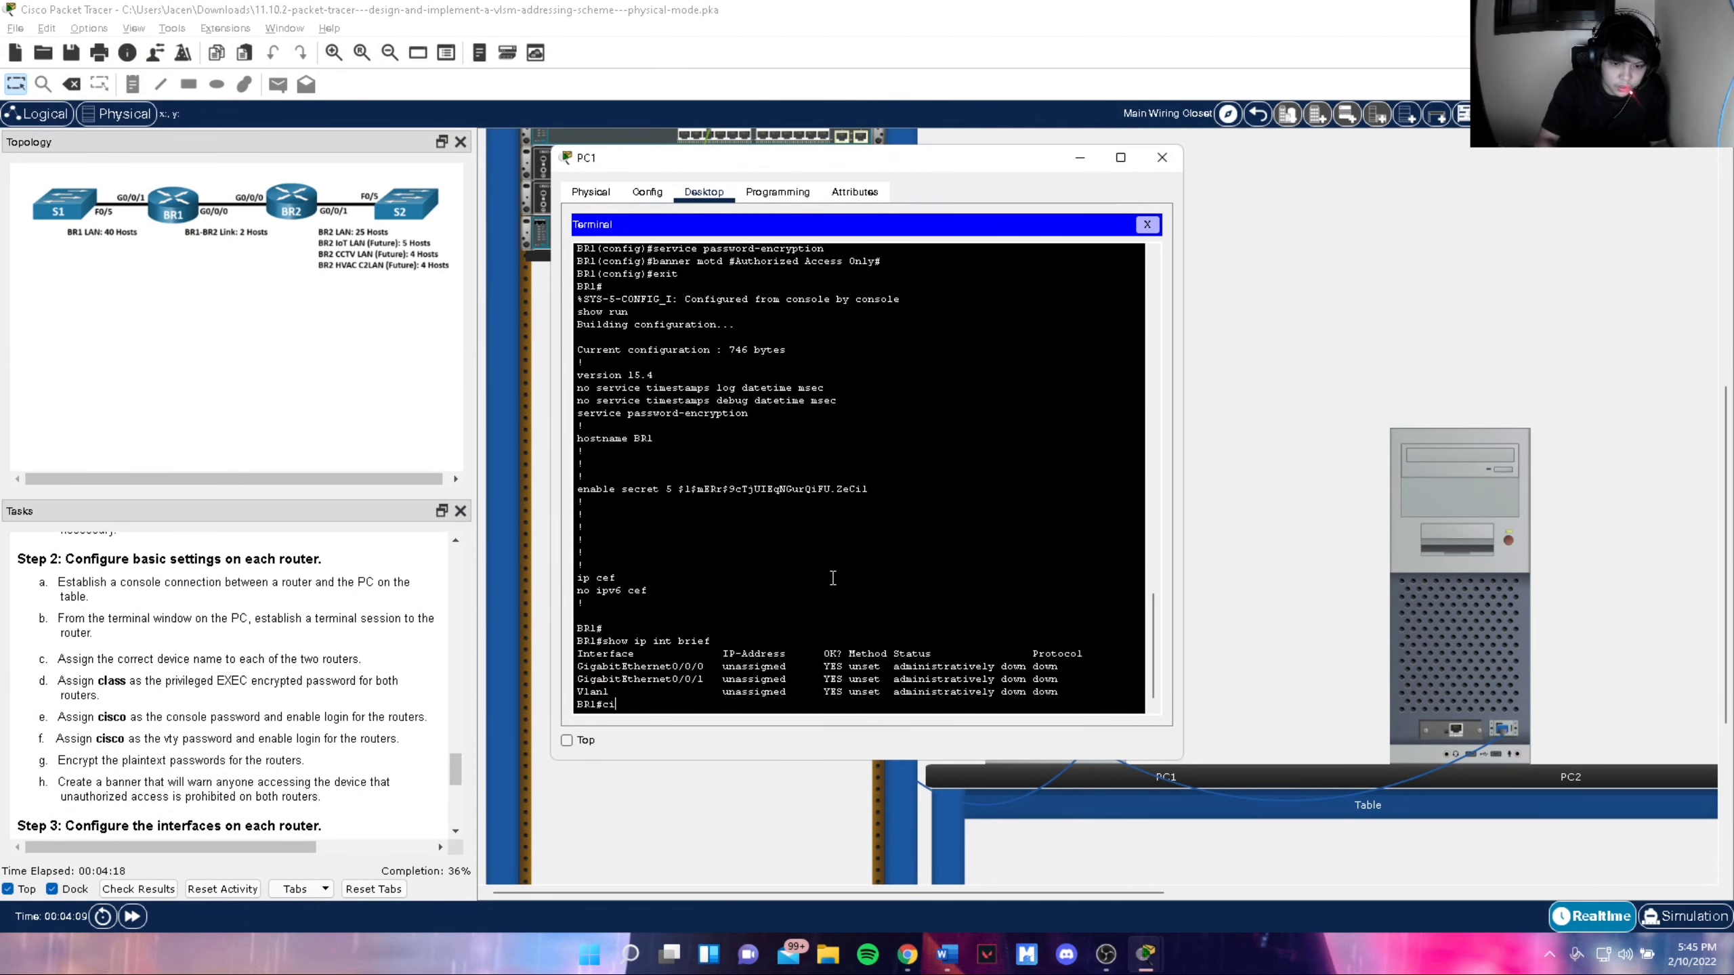
type("nfig t")
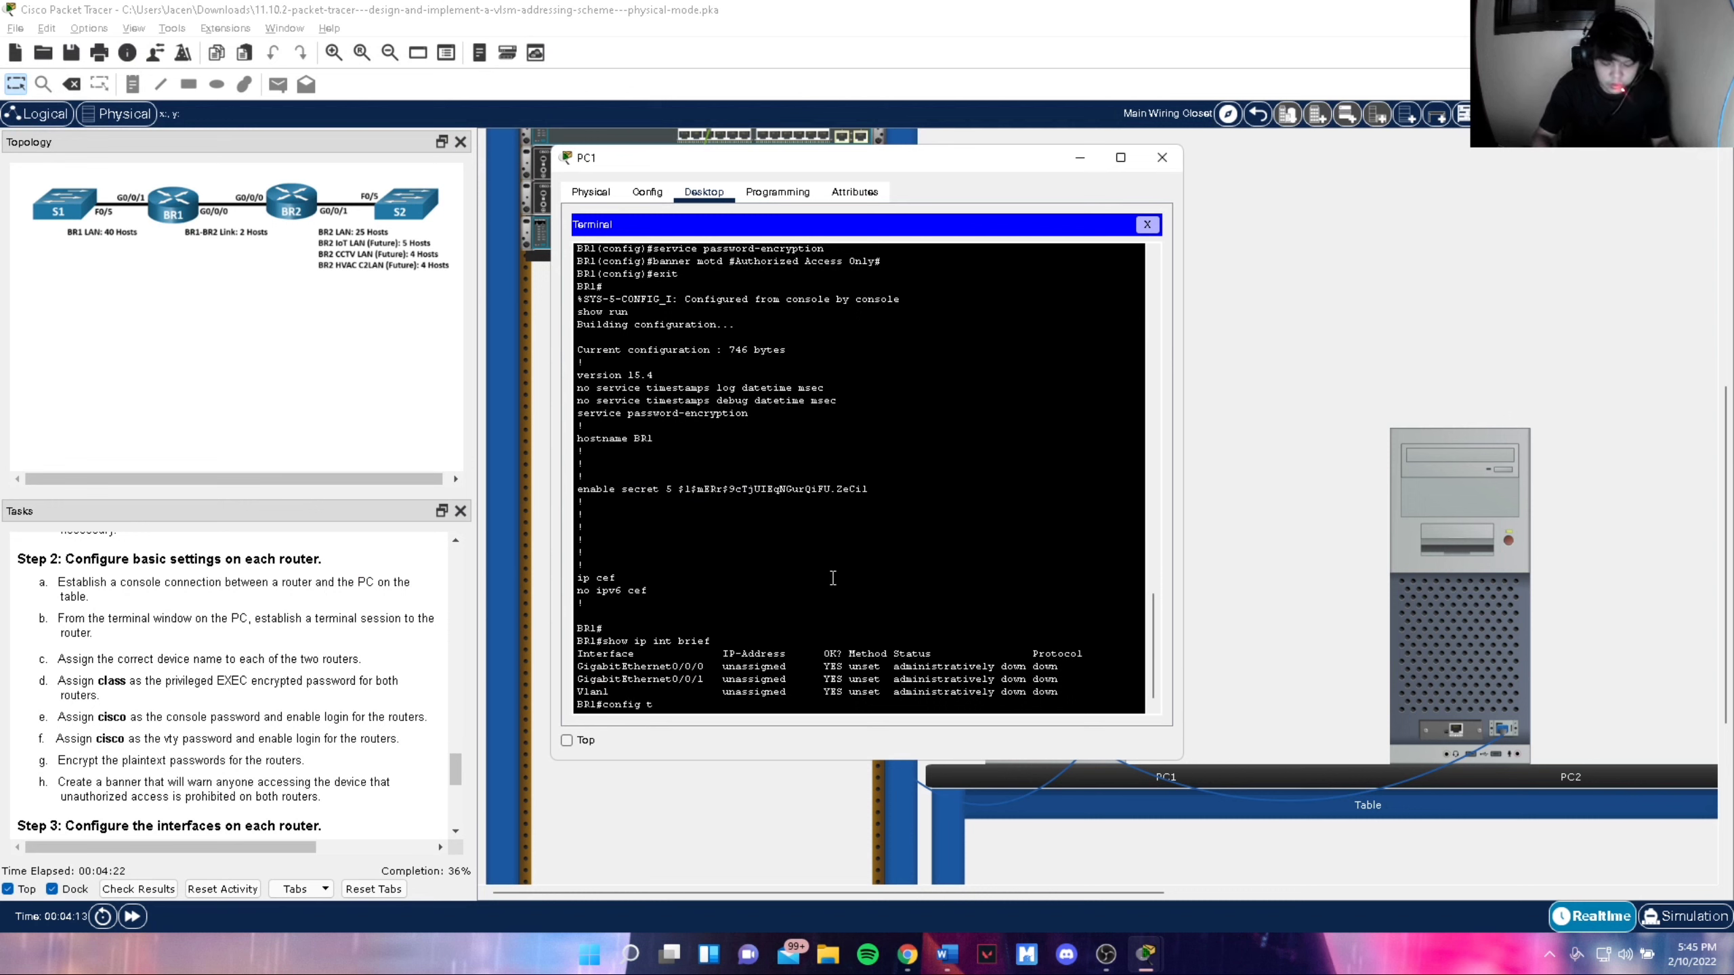
key("Return")
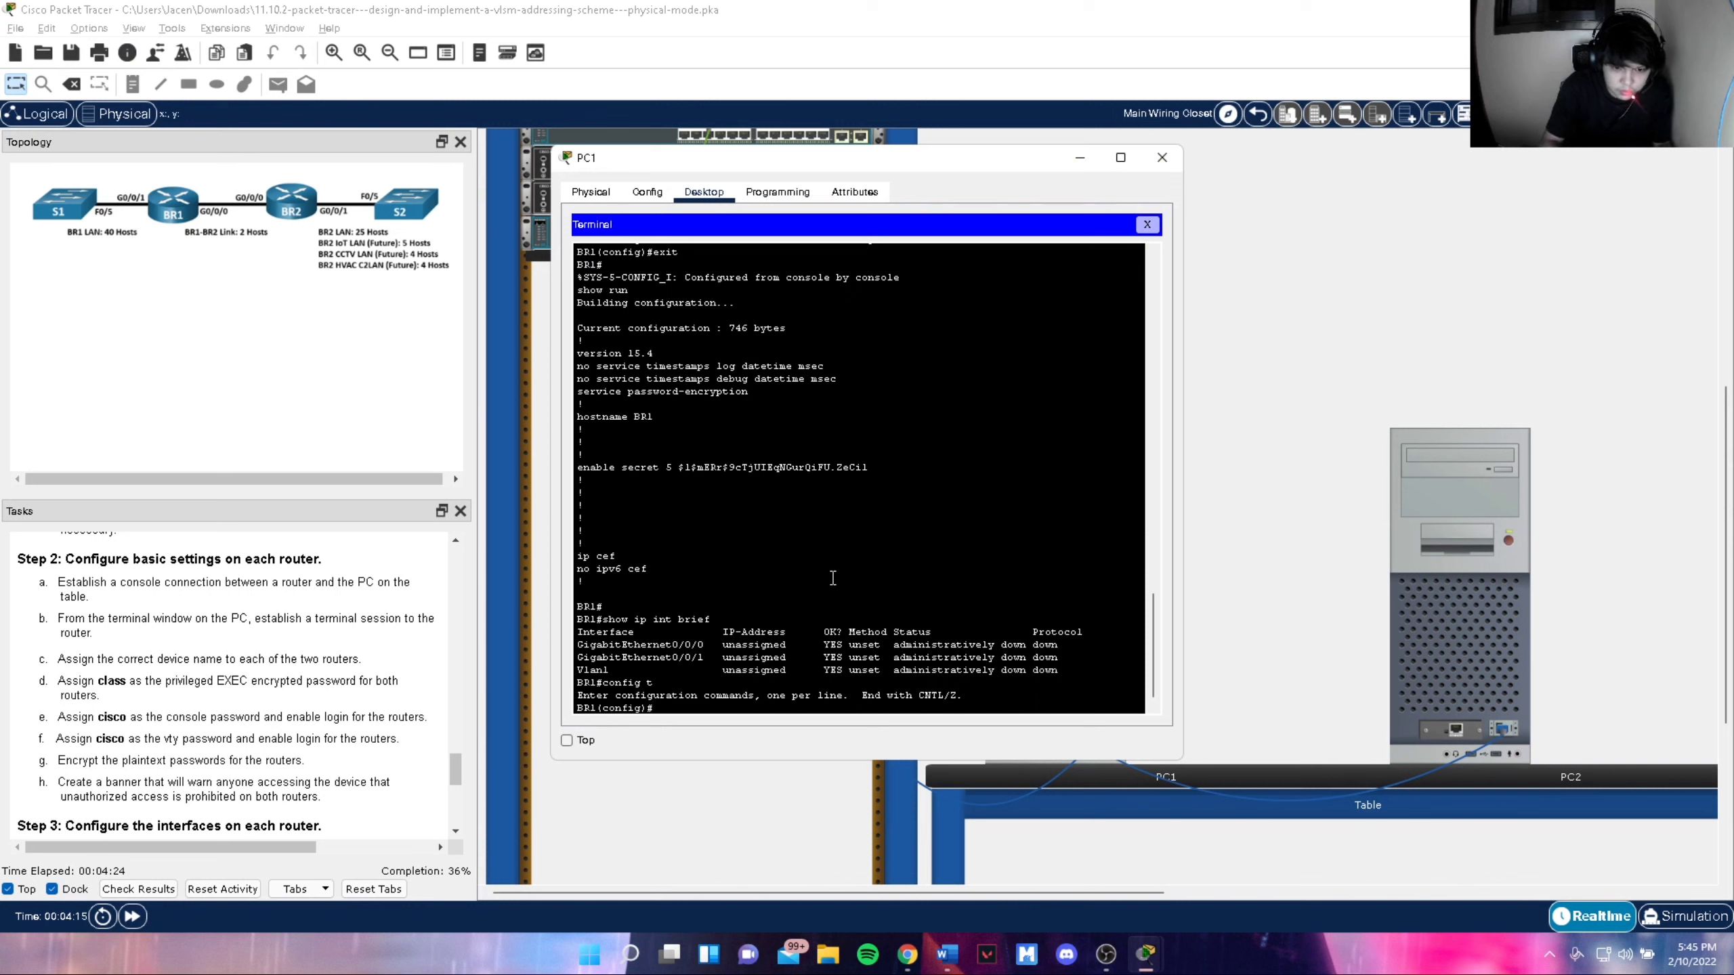
type("int")
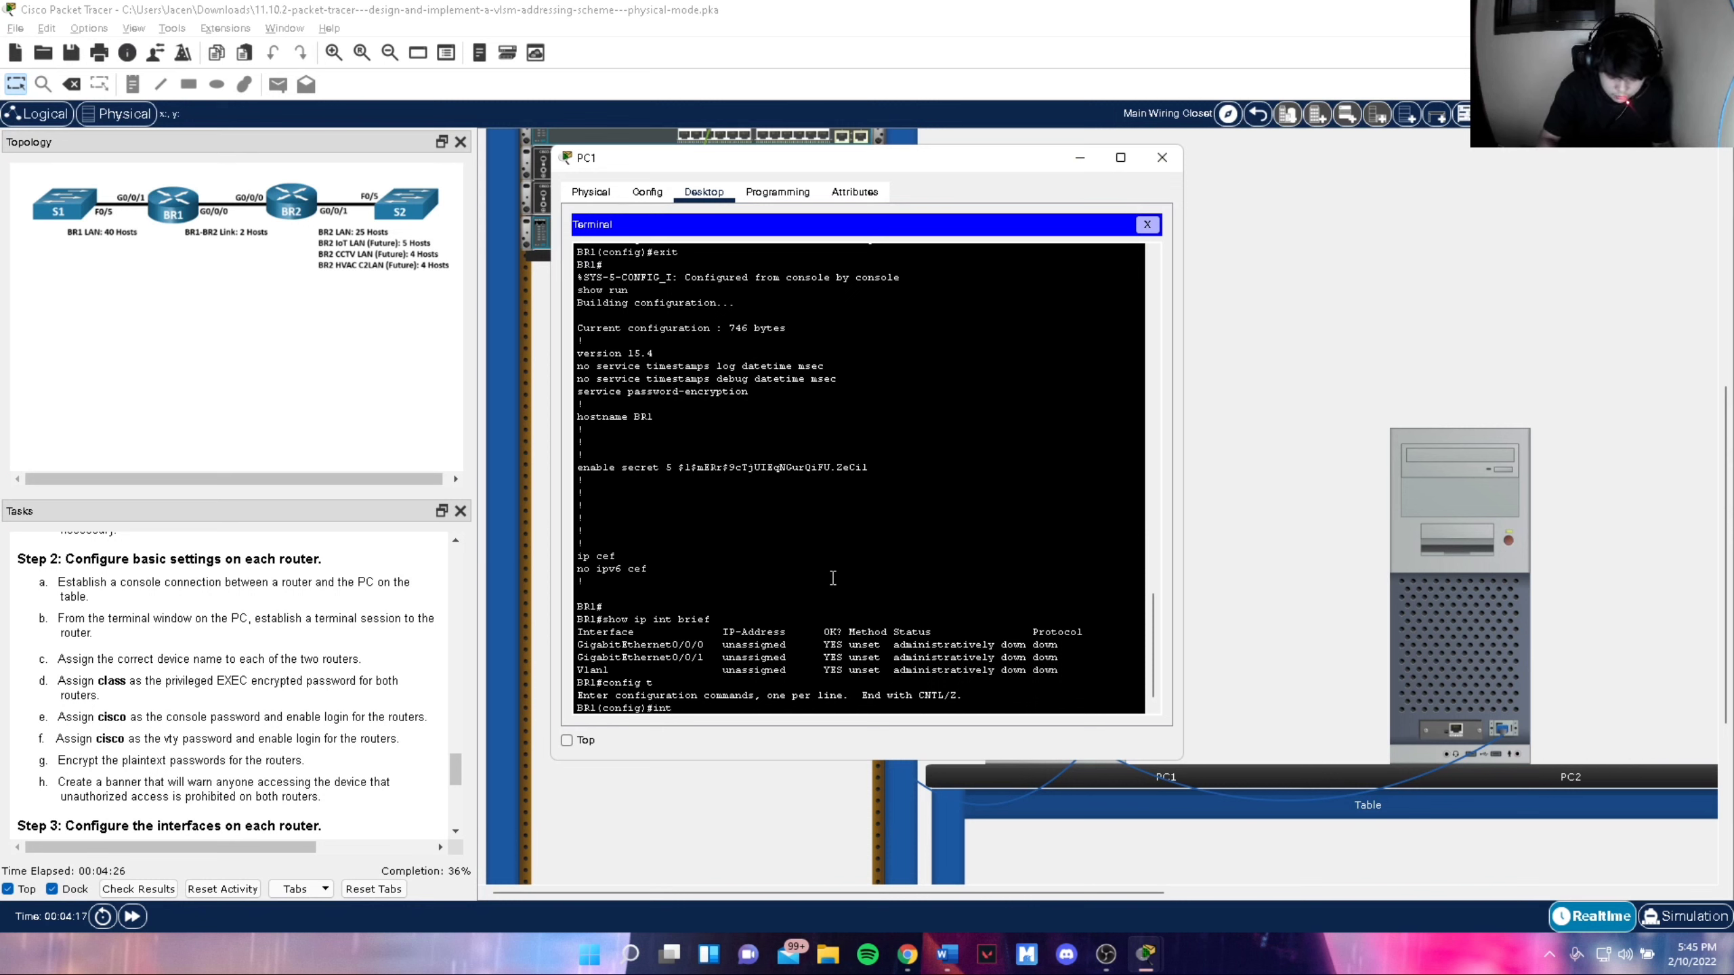
type(" g0")
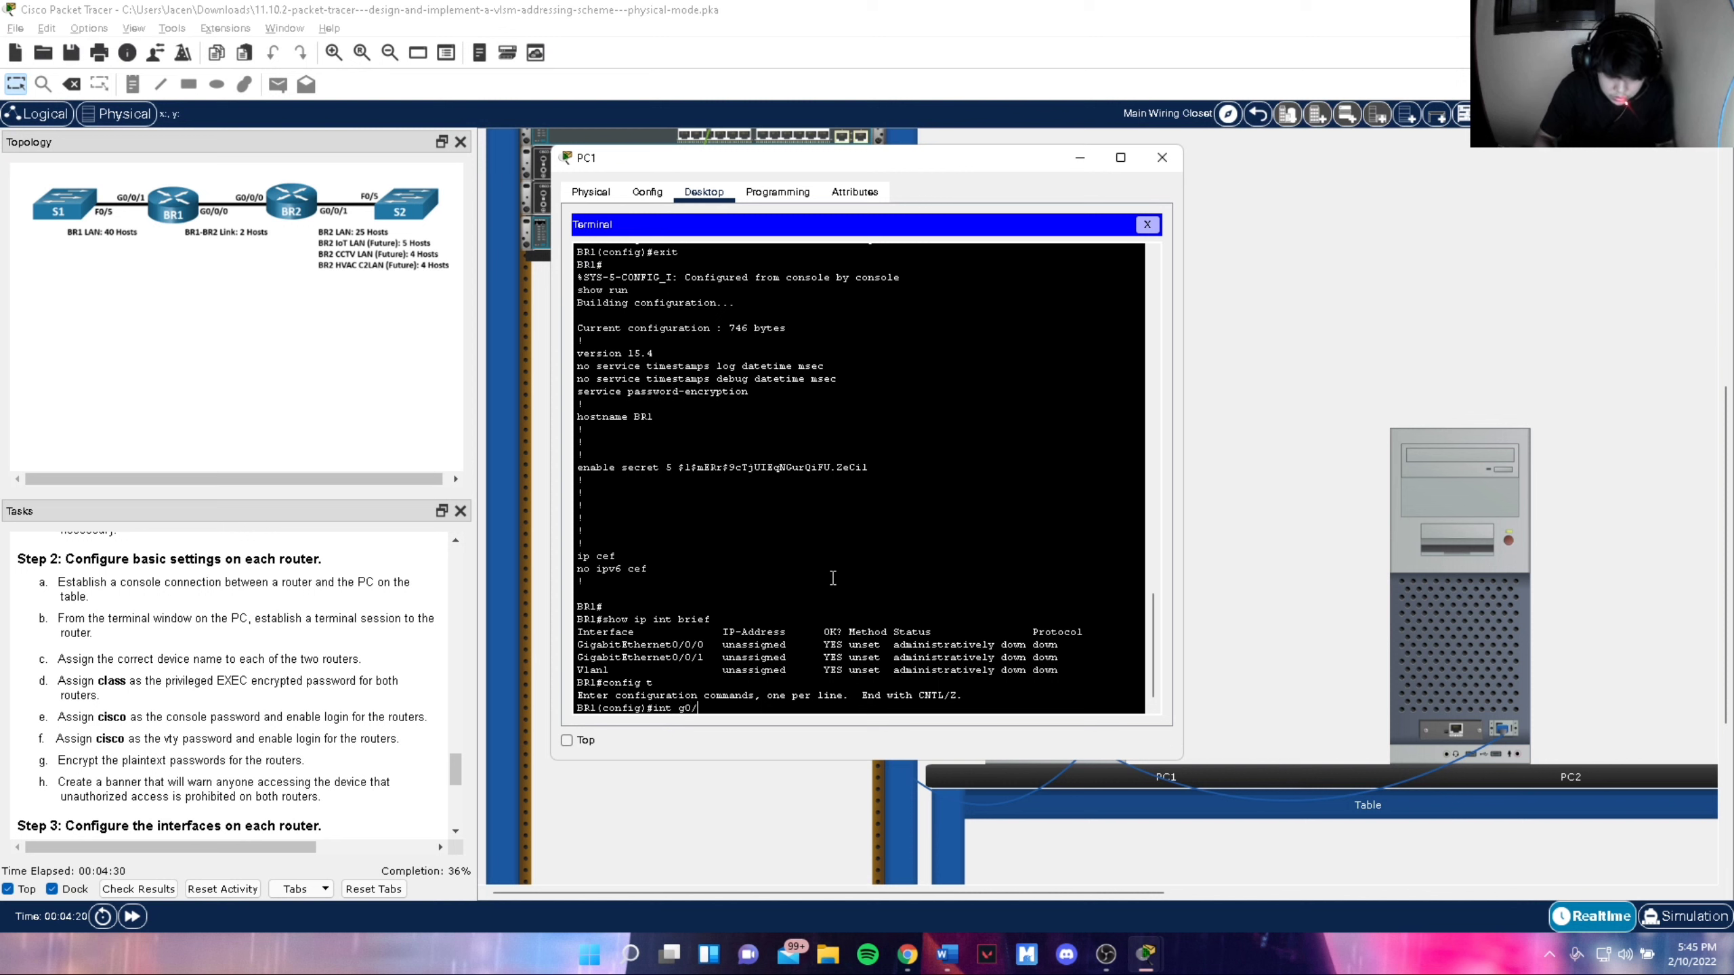
type("/0/0")
key("Return")
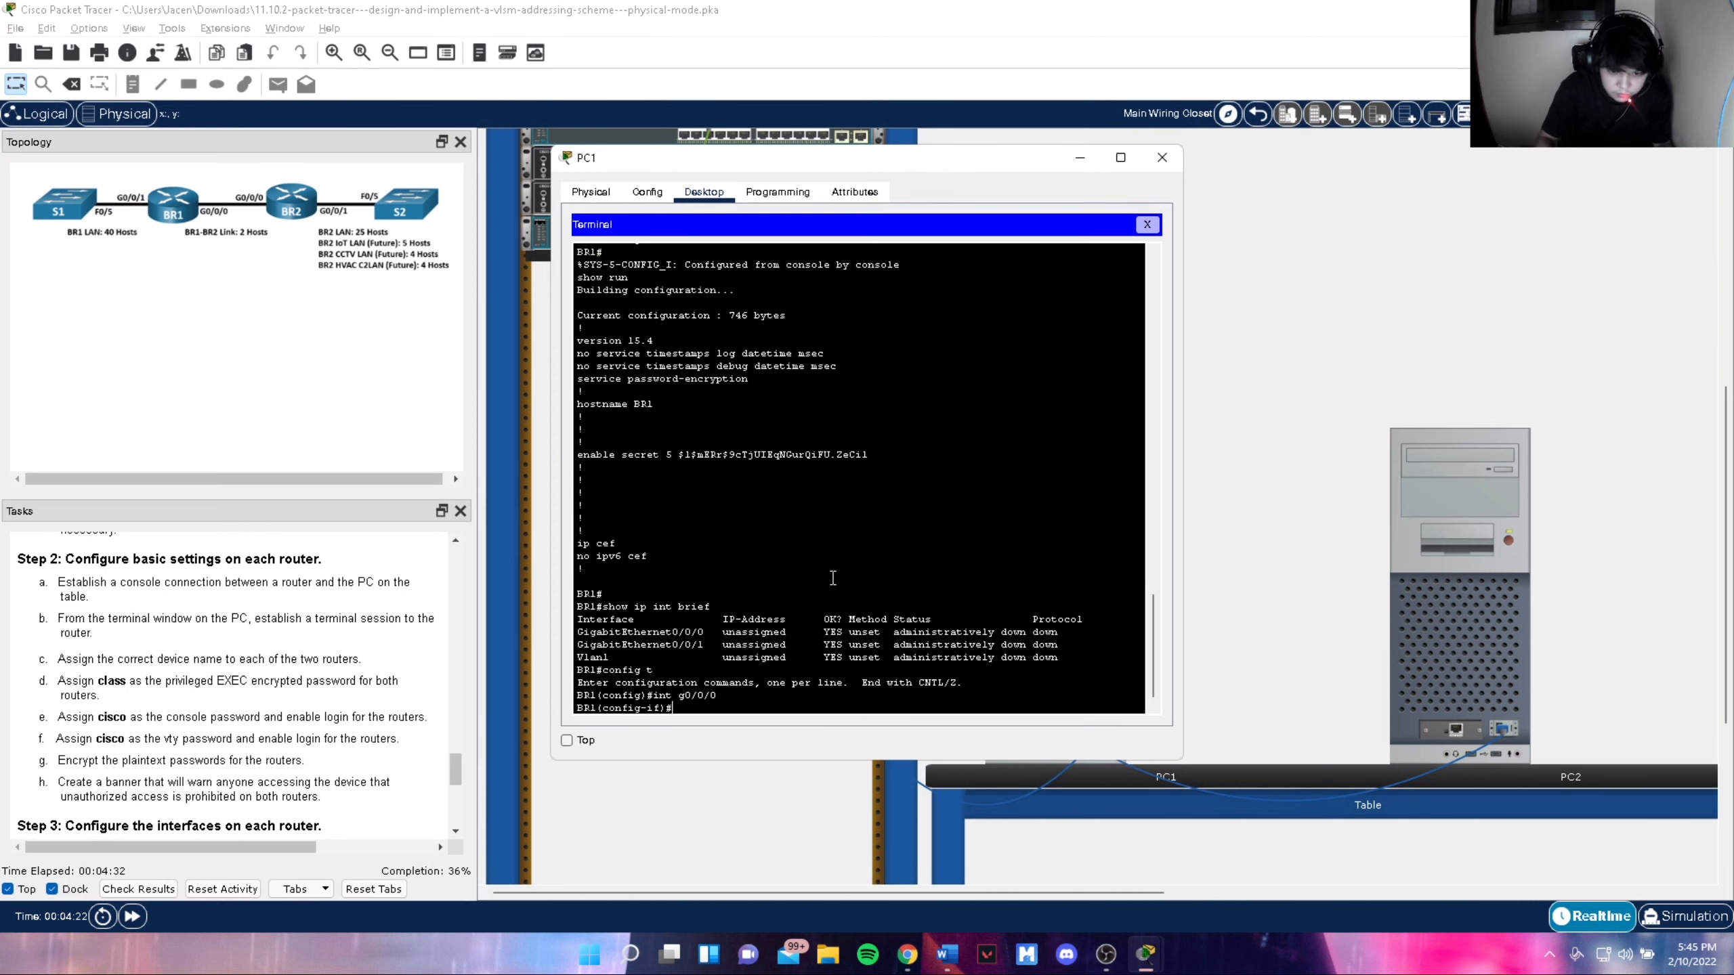
type("ip add 1")
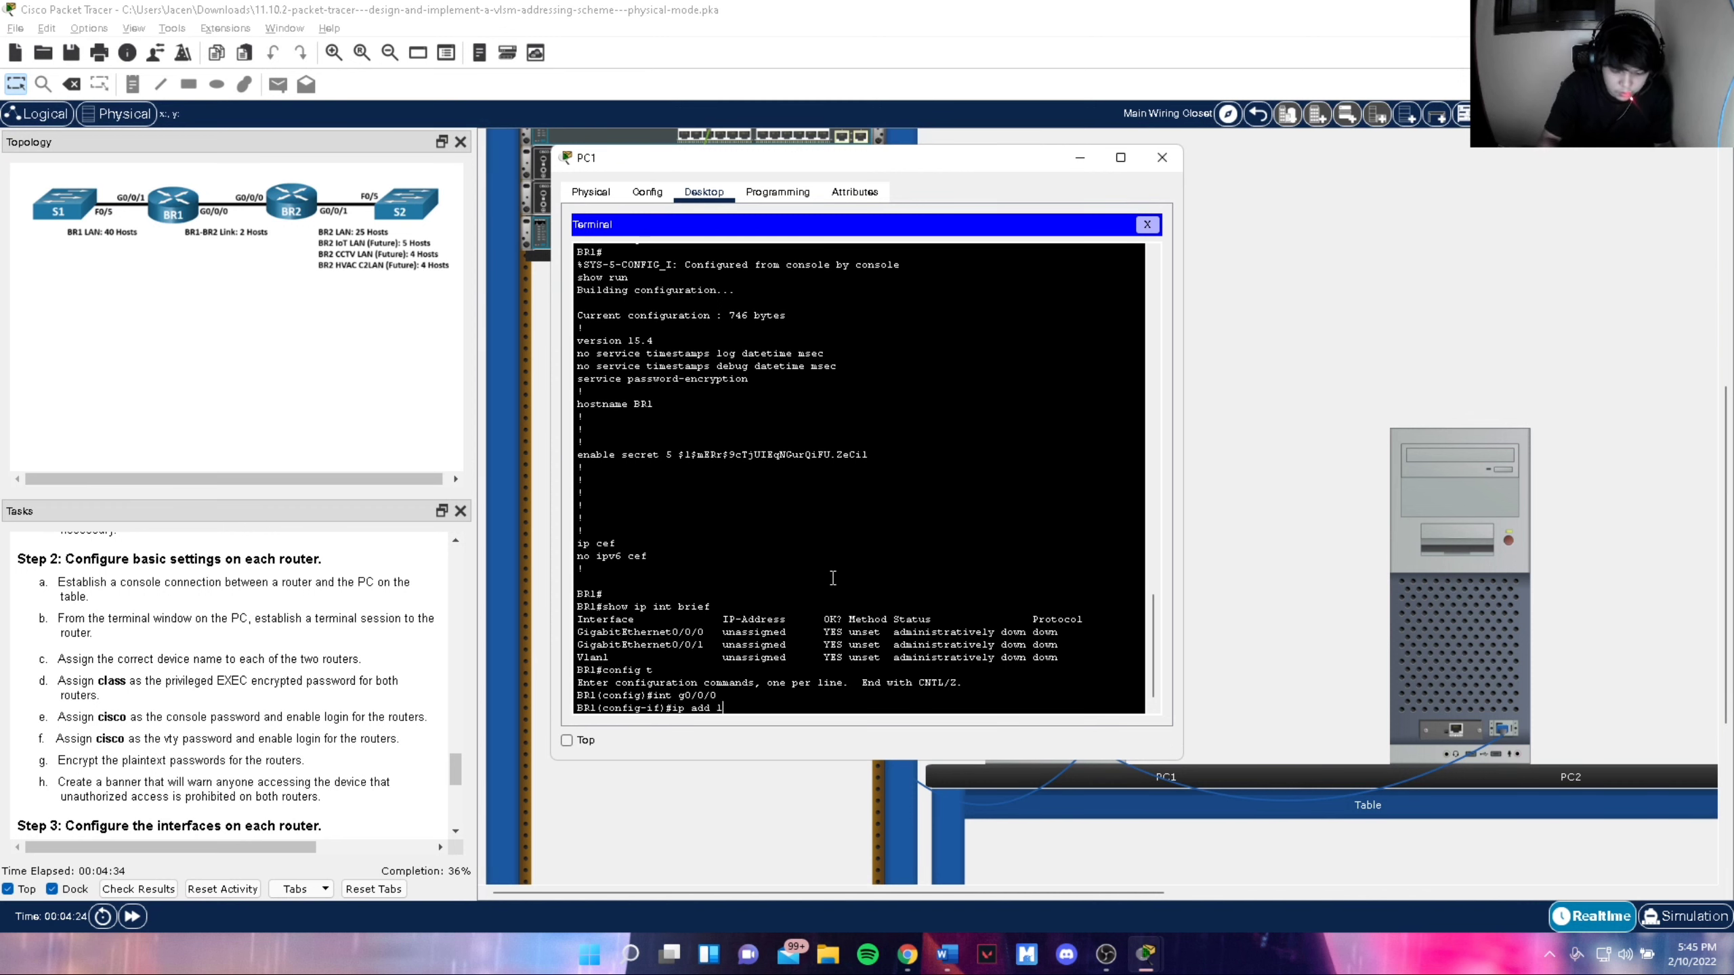
type("92.168.33")
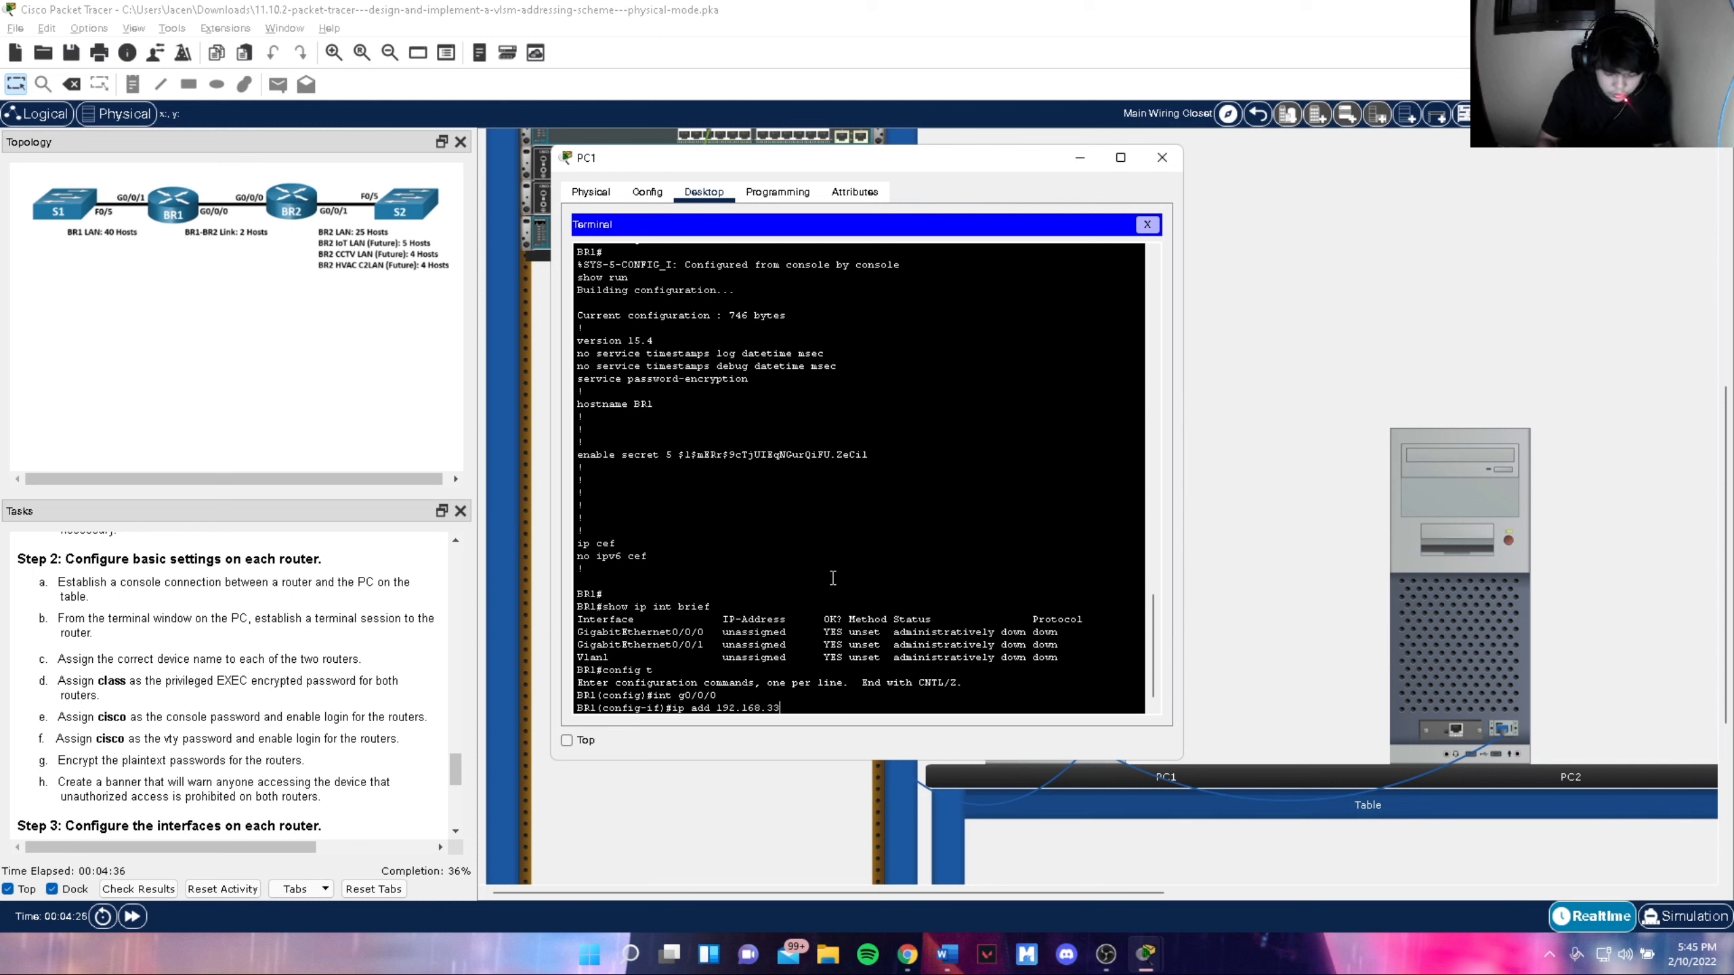
type(".249")
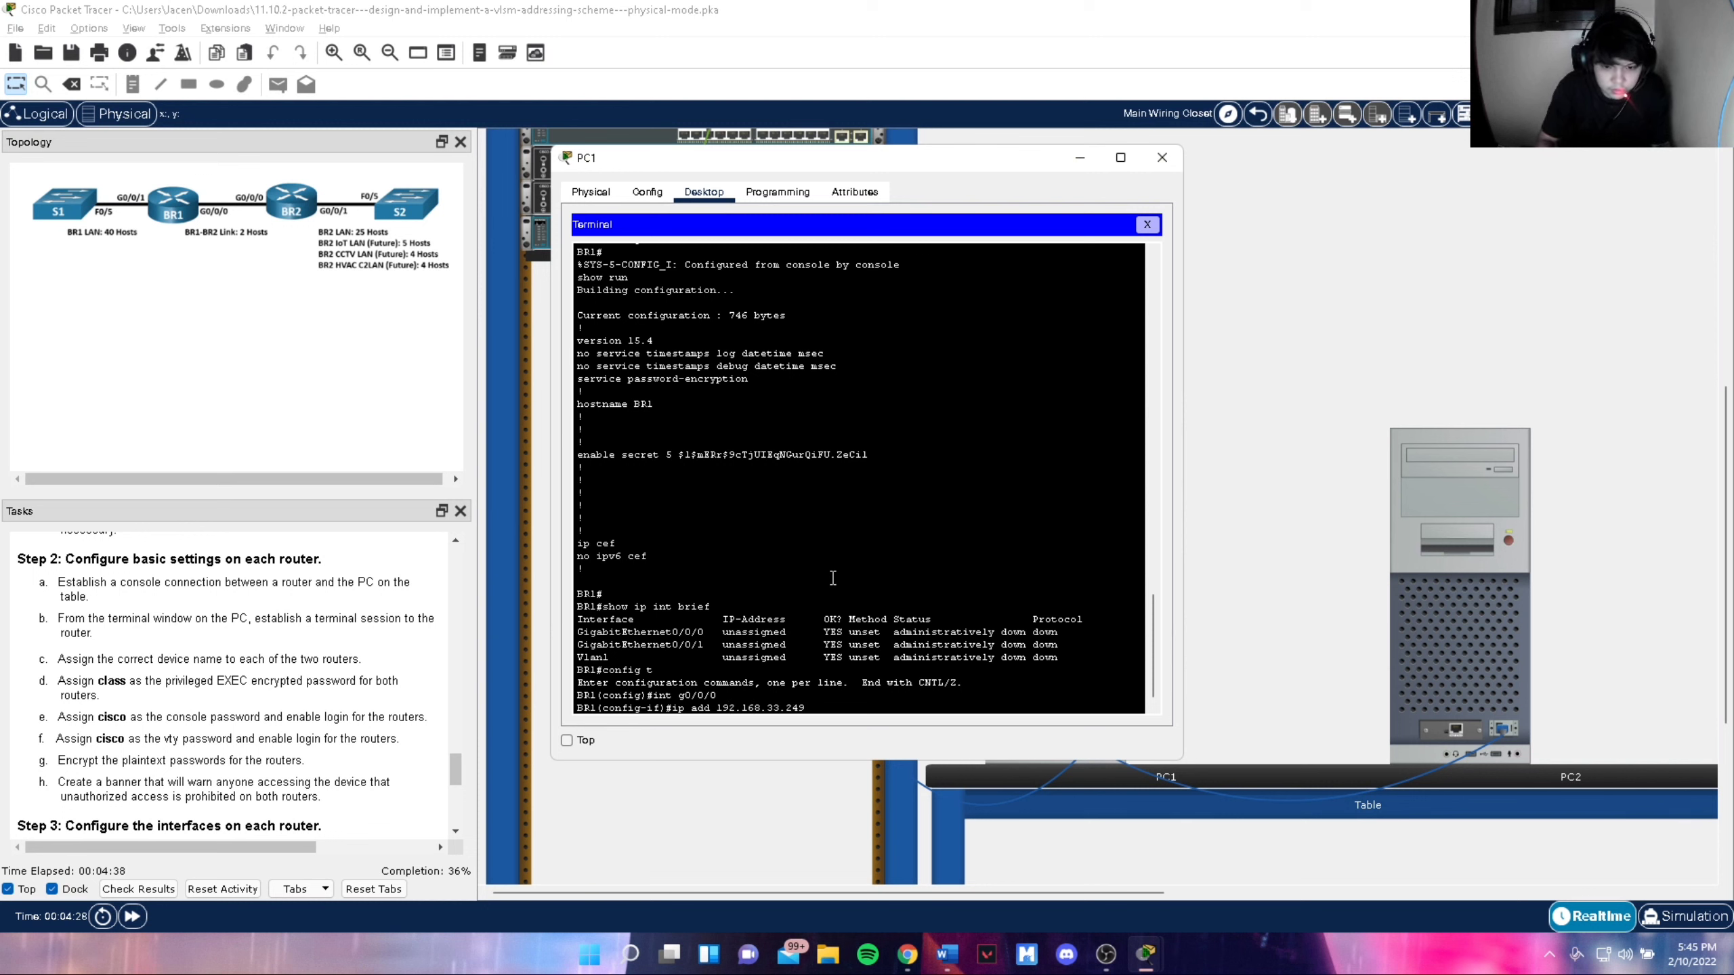
type(" 25")
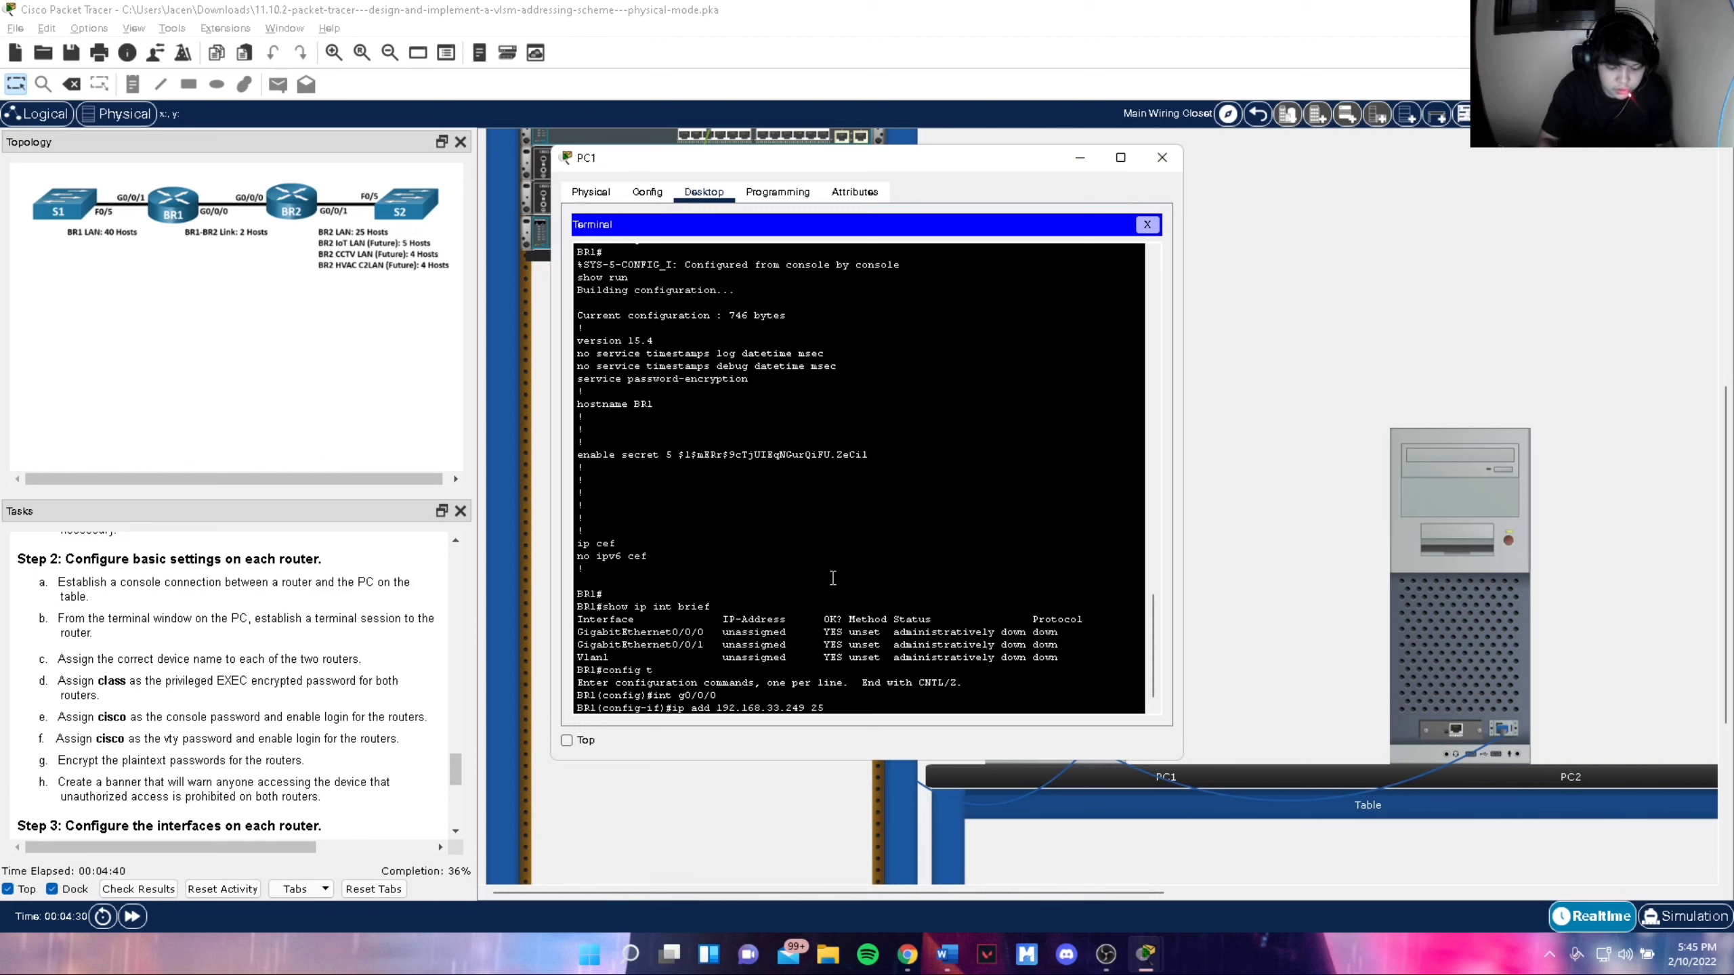
type("5.255.255")
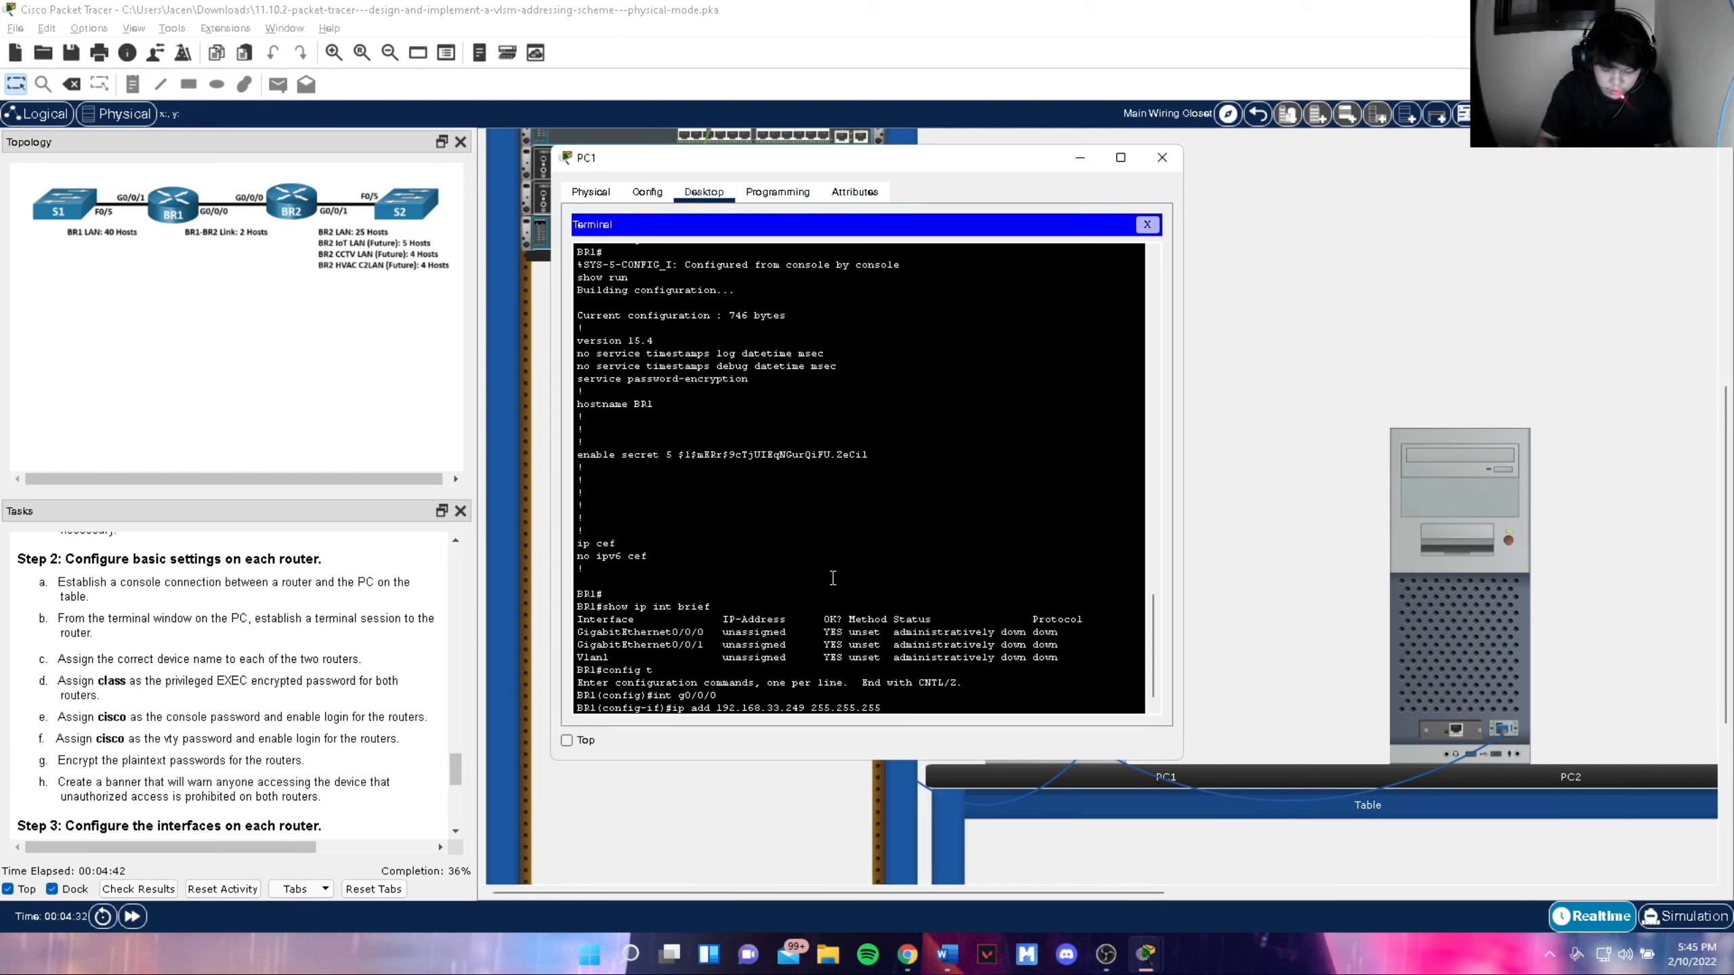
type(".252")
key("Return")
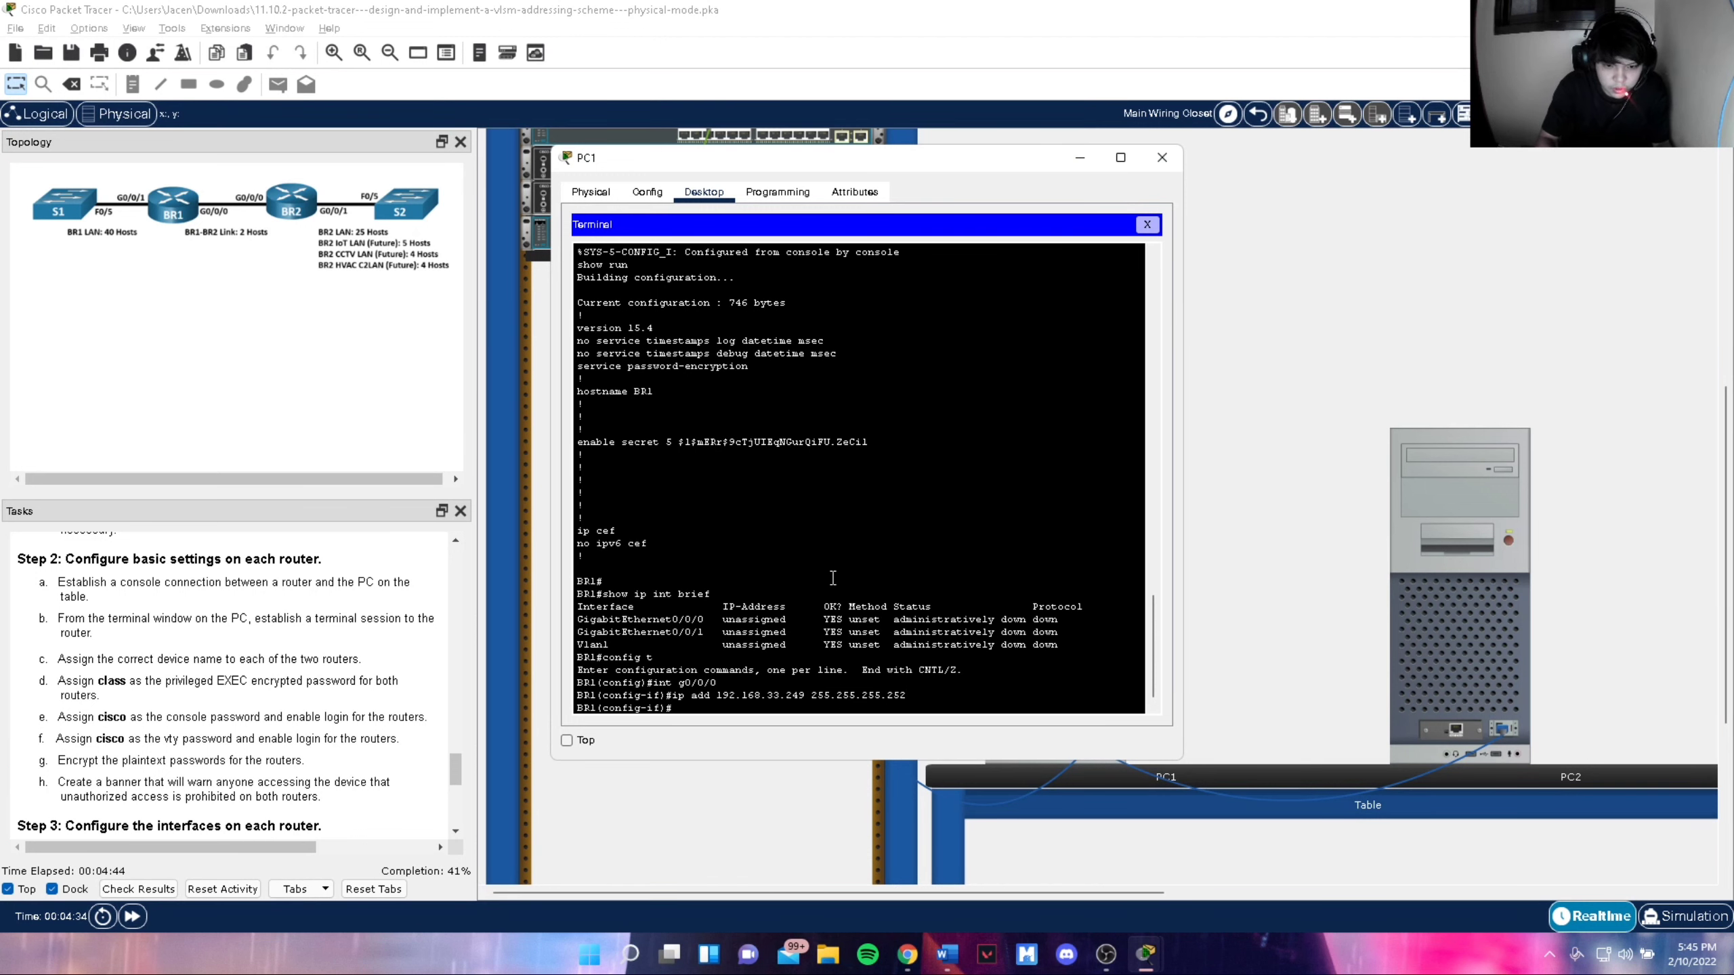
type("des")
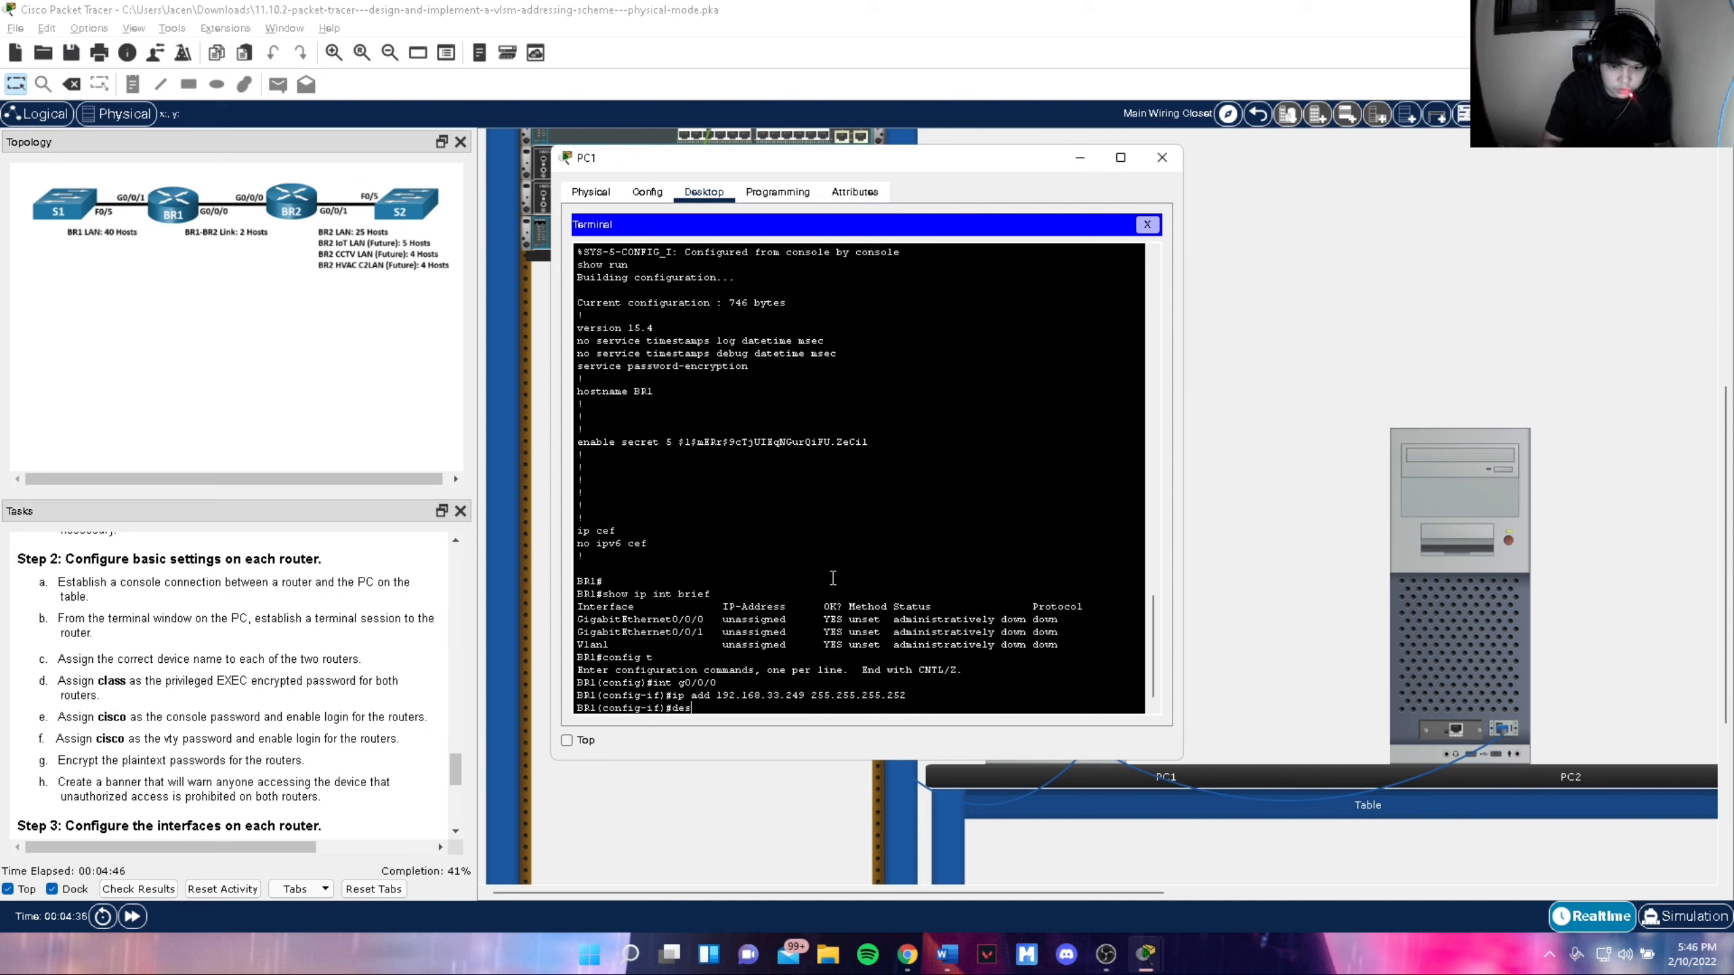
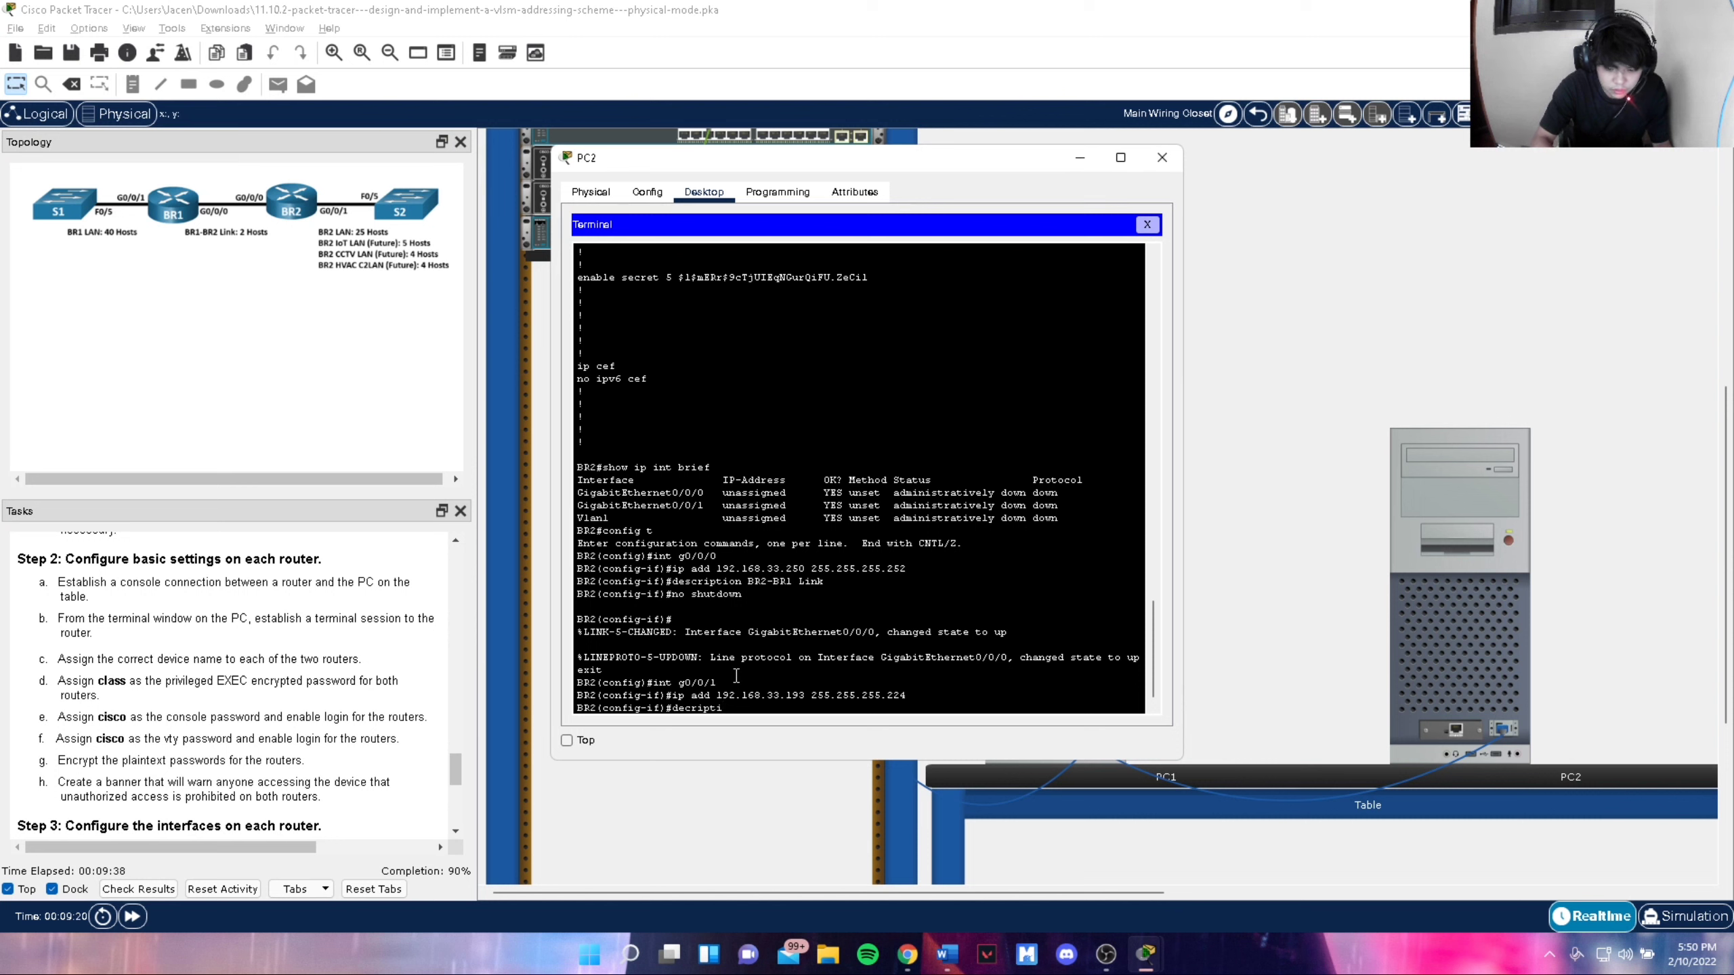
Try to give BR2's g0/0/1 interface the description 25 Host LAN
type("on")
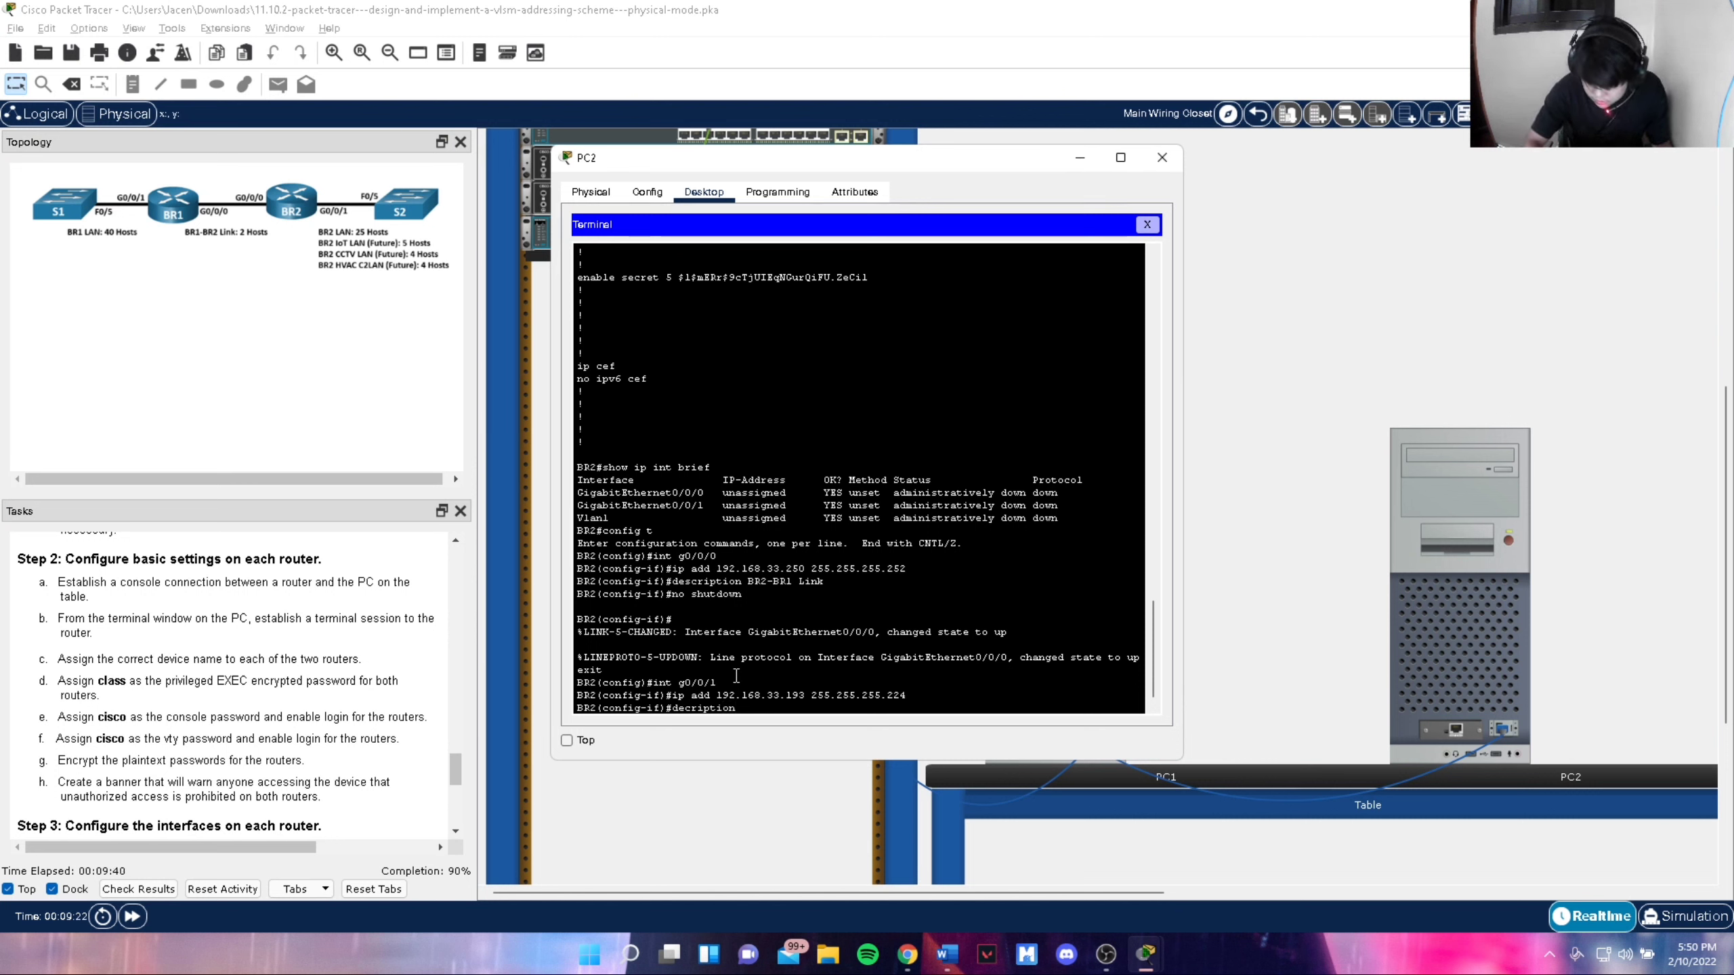
type(" @")
key("BackSpace")
type("2")
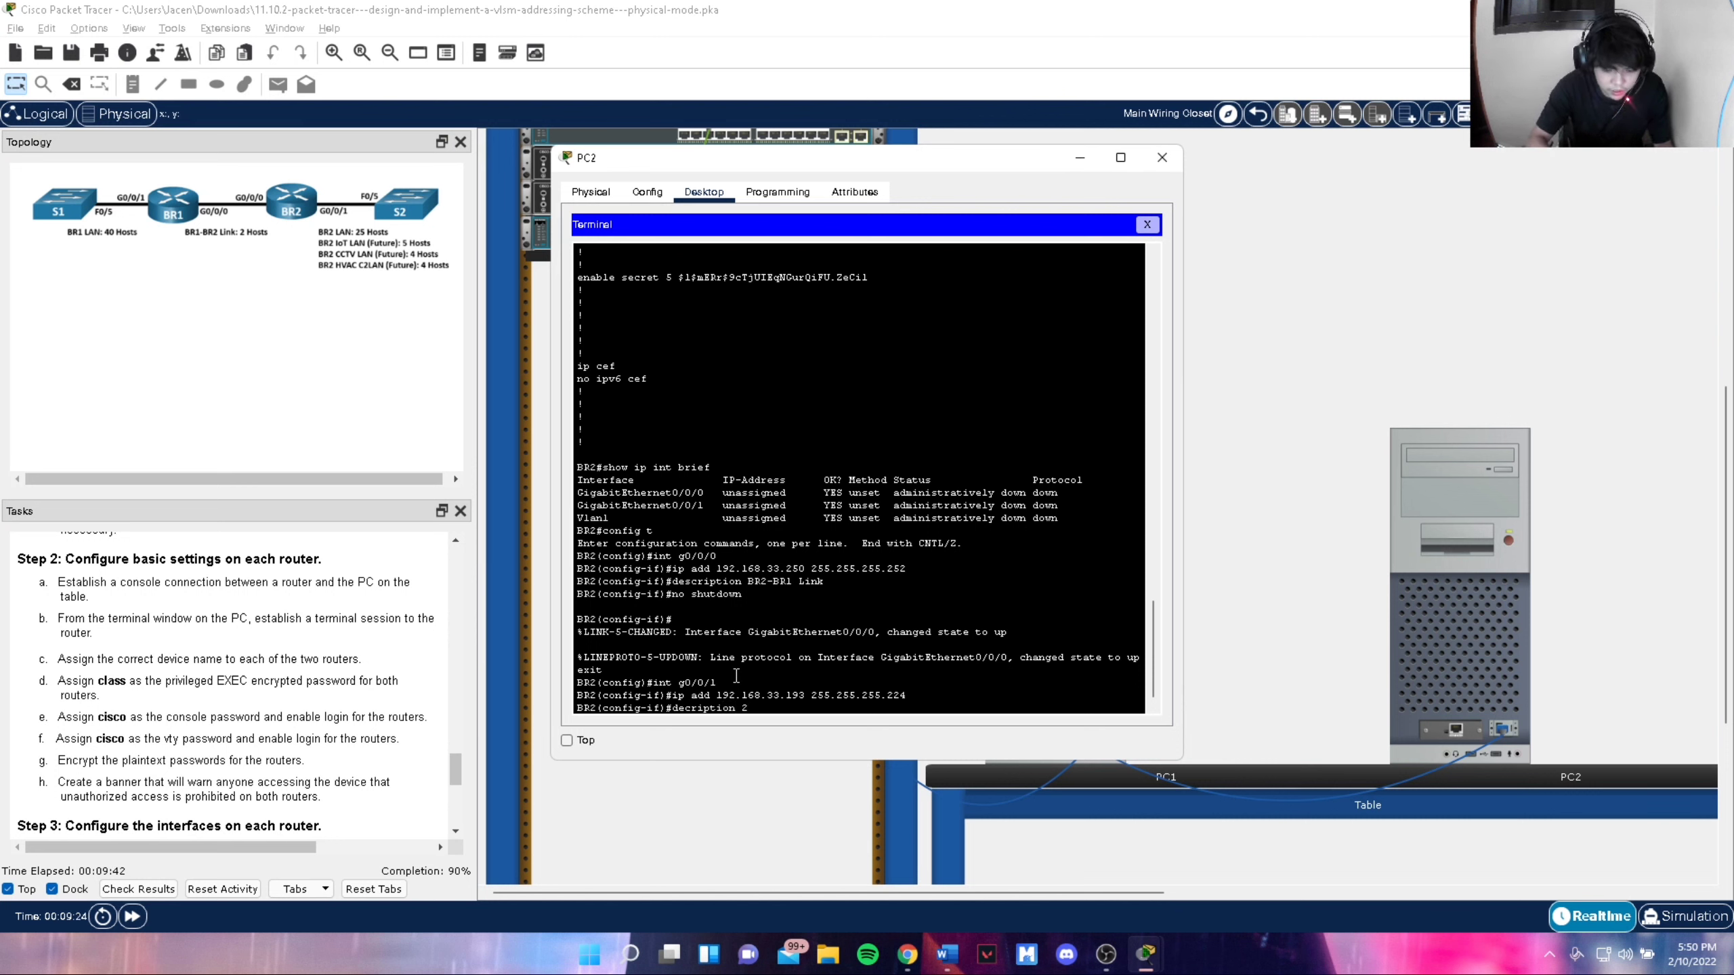
type("5 Host LAN")
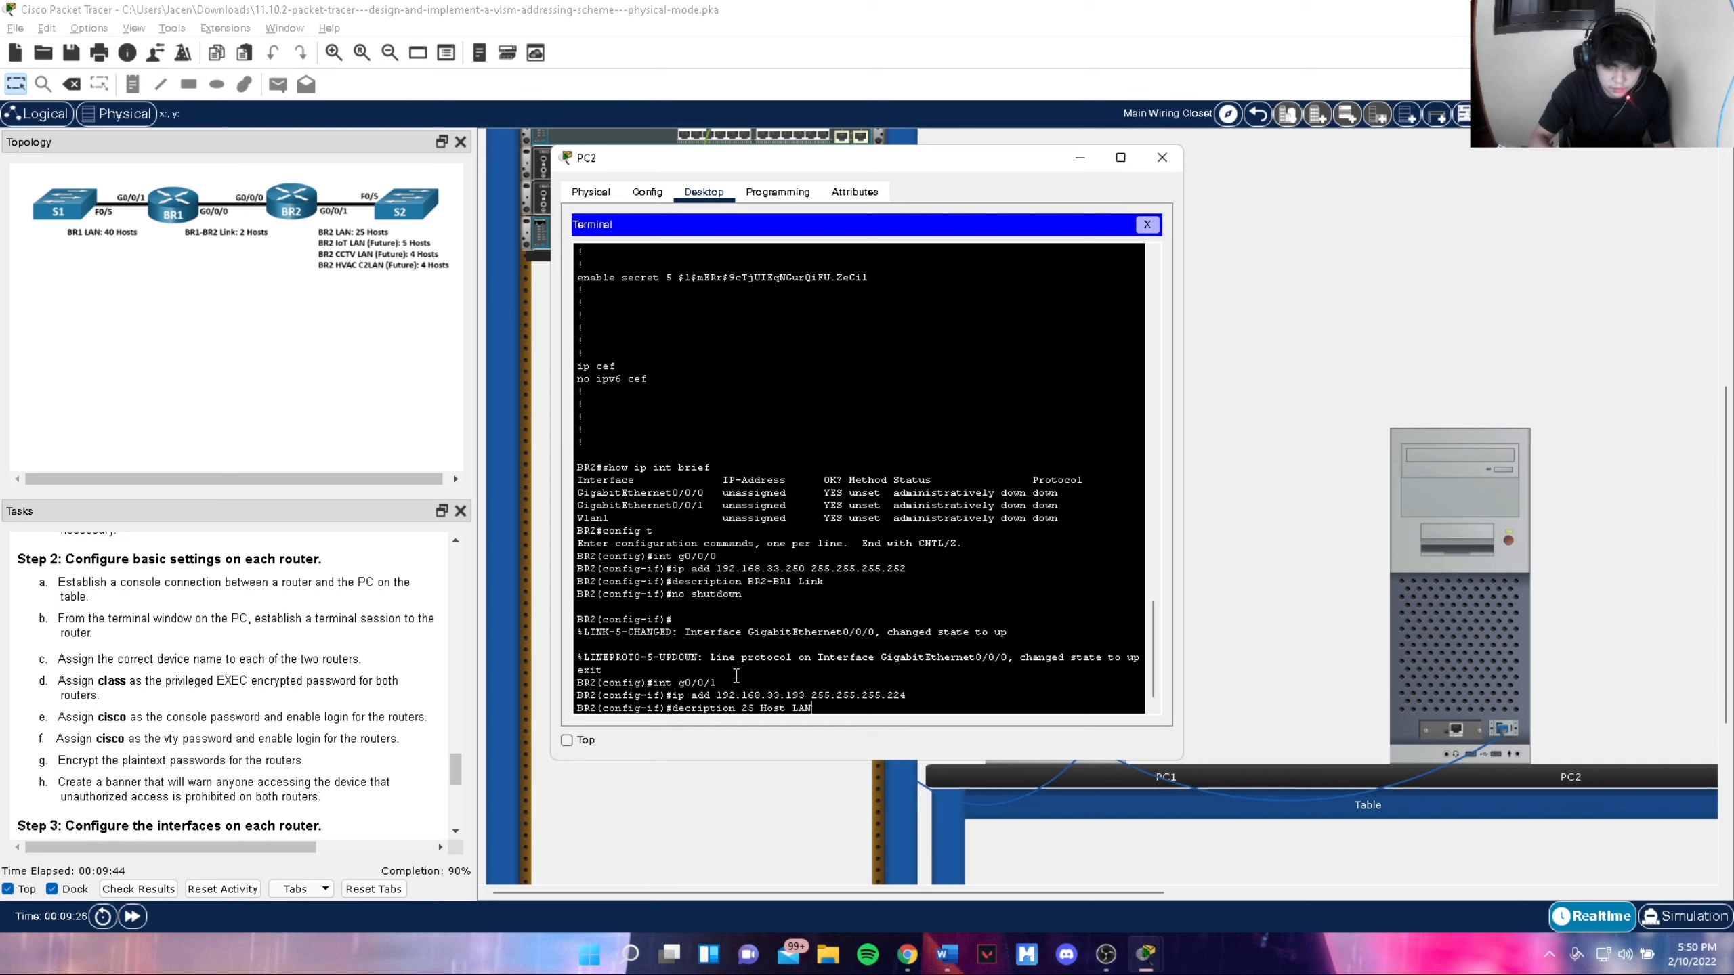
key("Return")
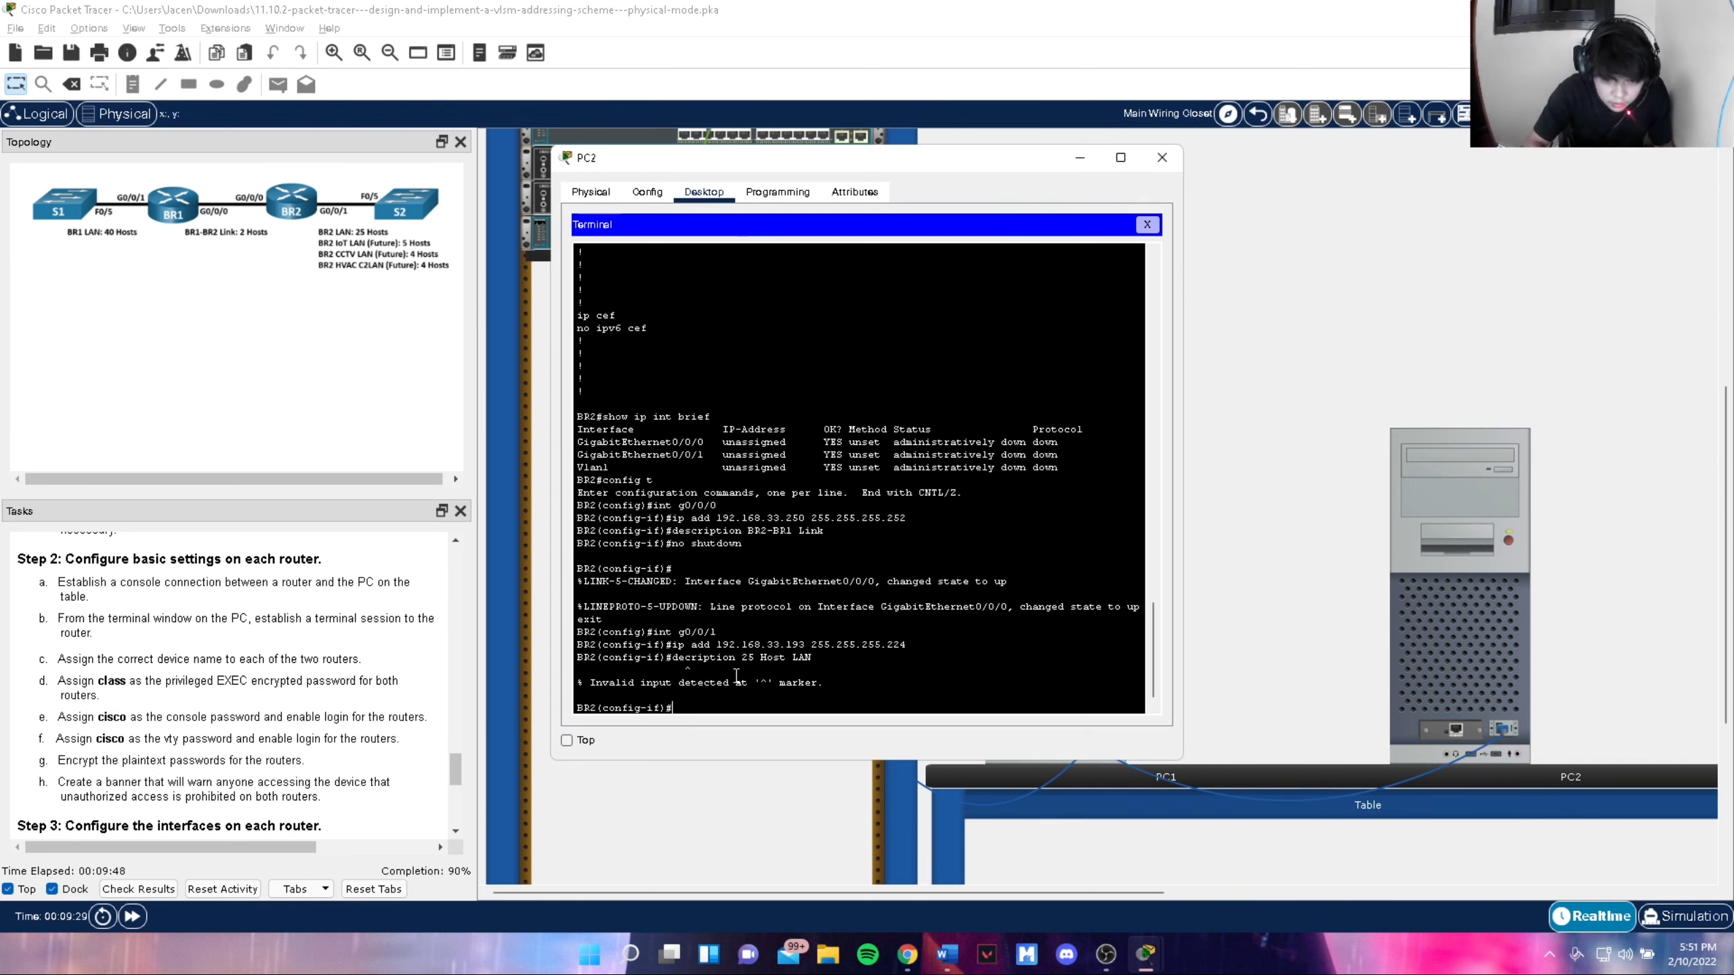
Set the description of BR2's g0/0/1 interface to 25 Host LAN
type("desc")
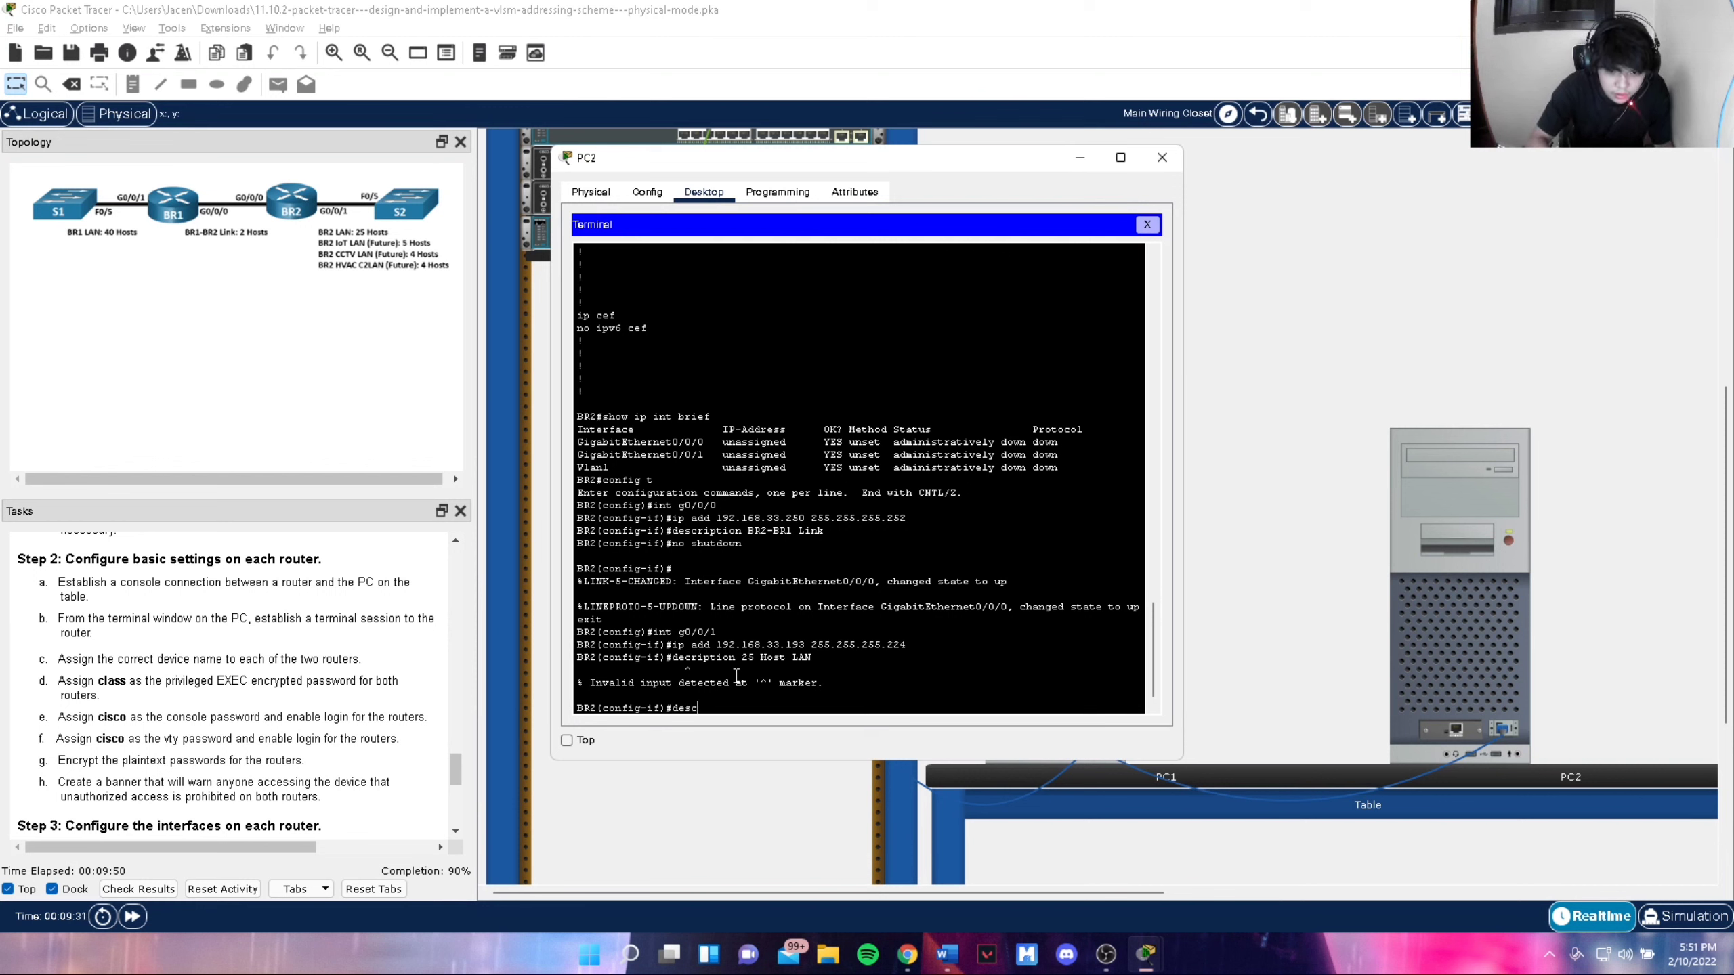
type("riptio")
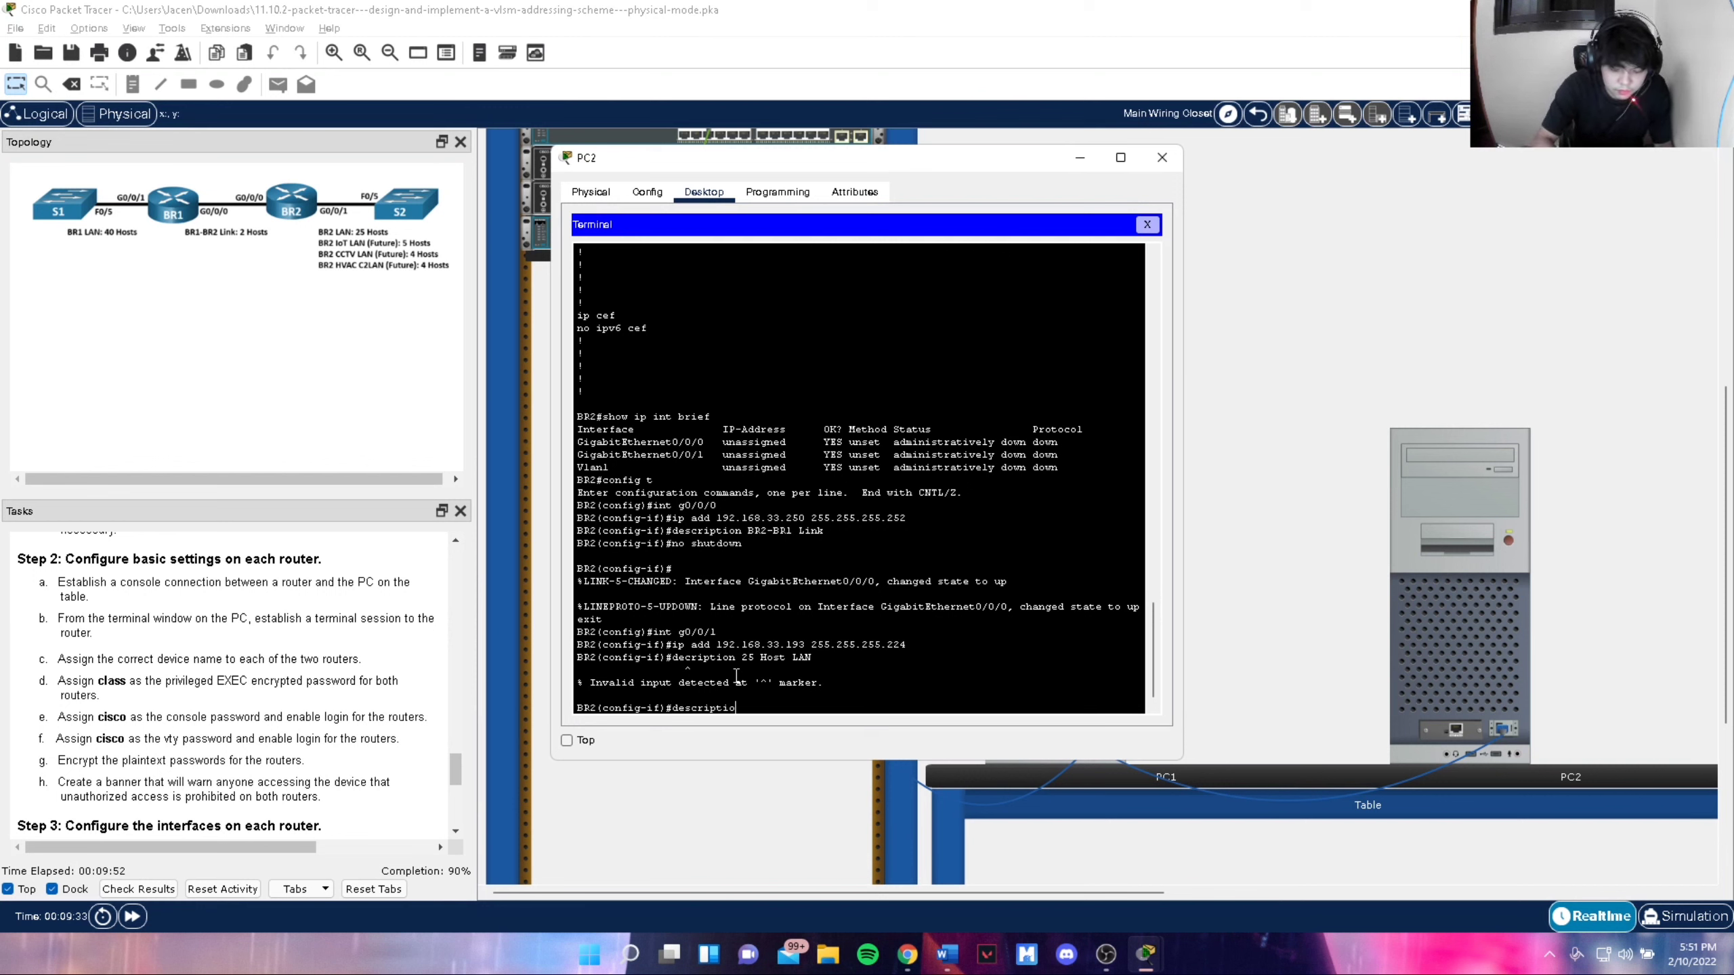
type("n 25 Host L")
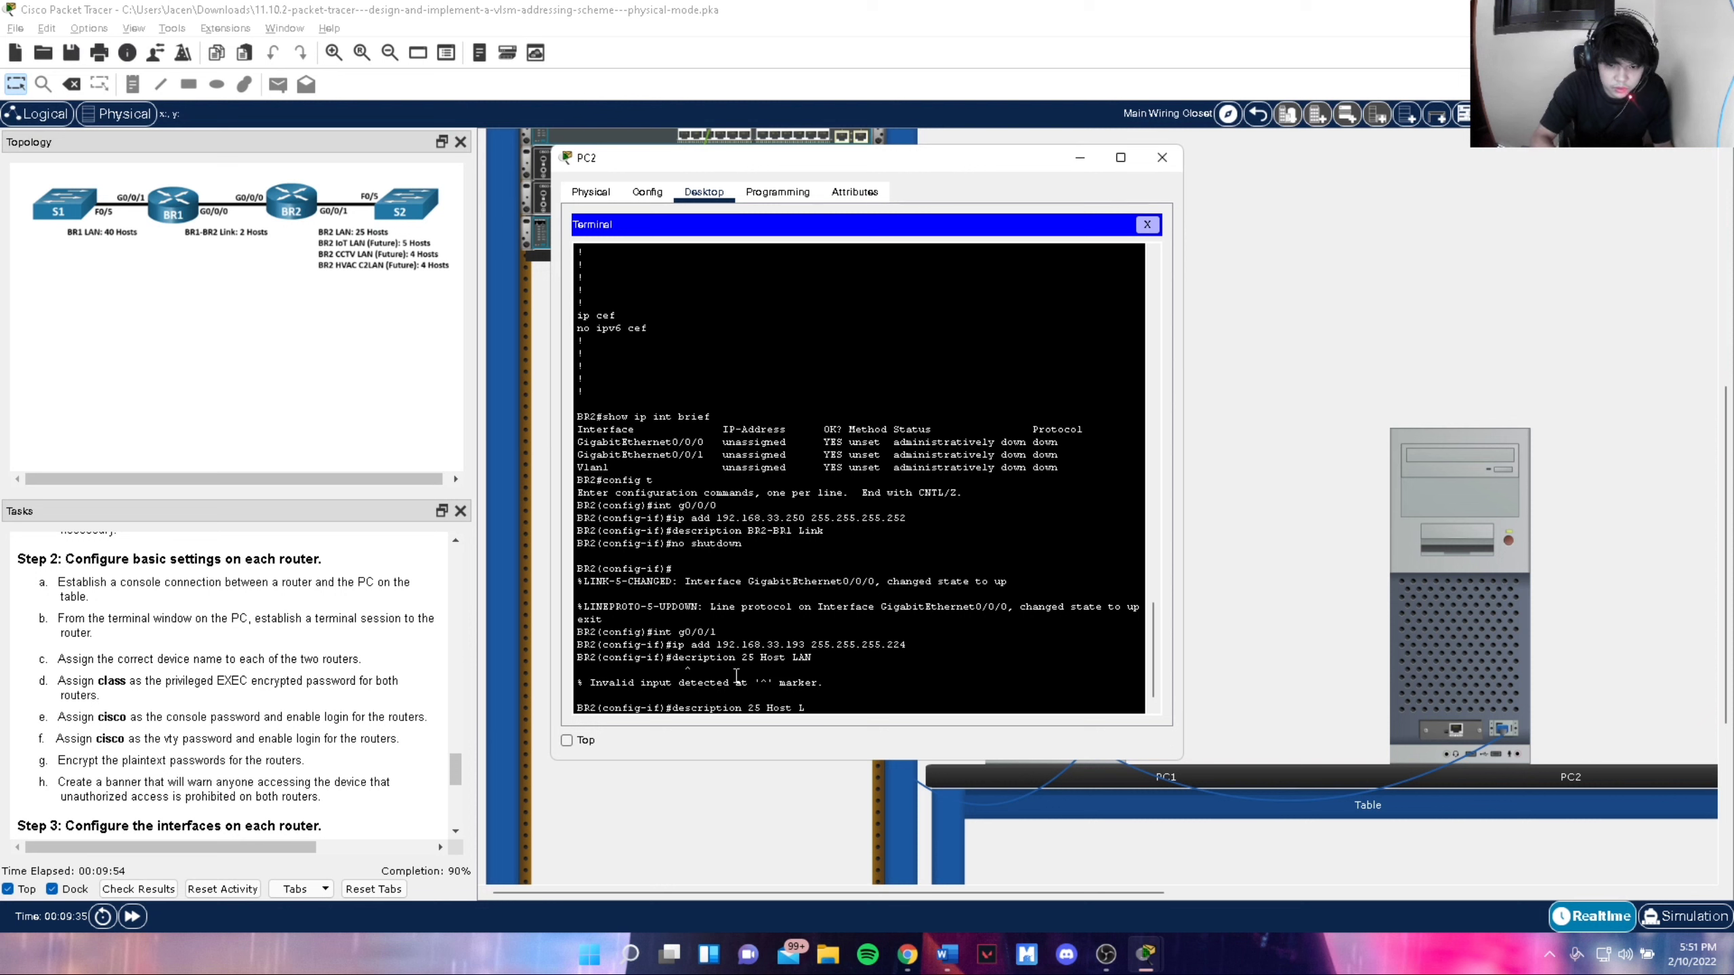
type("AN")
key("Return")
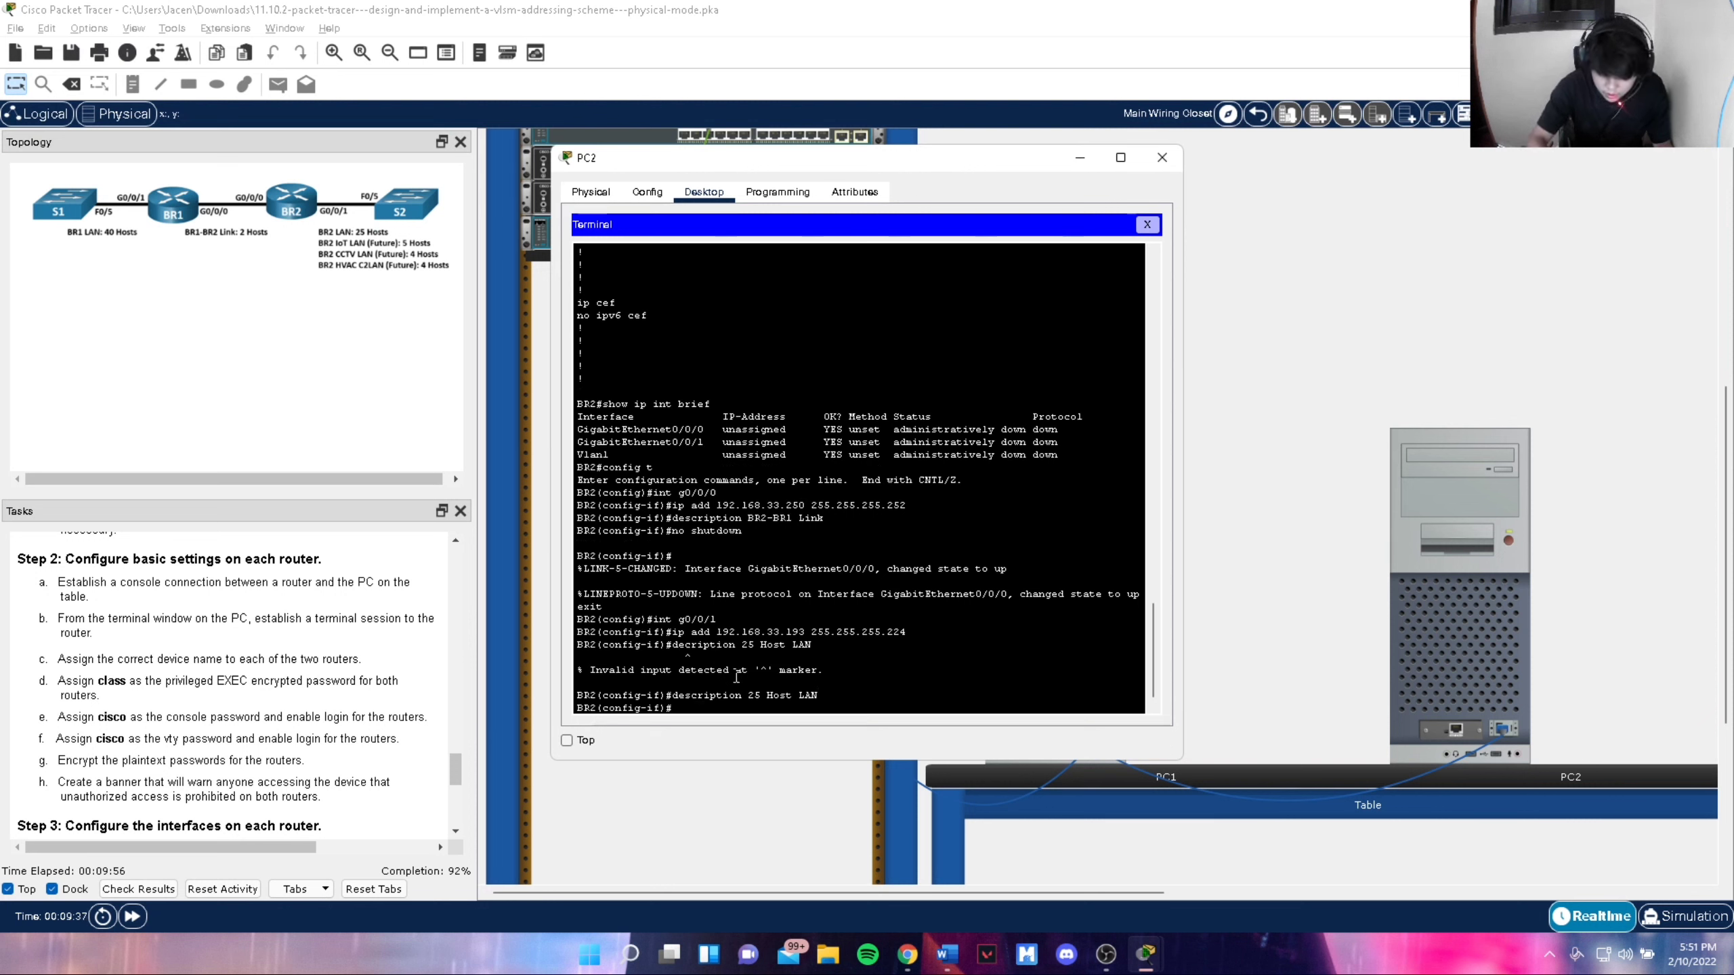
Enable BR2's g0/0/1 interface with no shutdown and return to global configuration mode
type("no shutd")
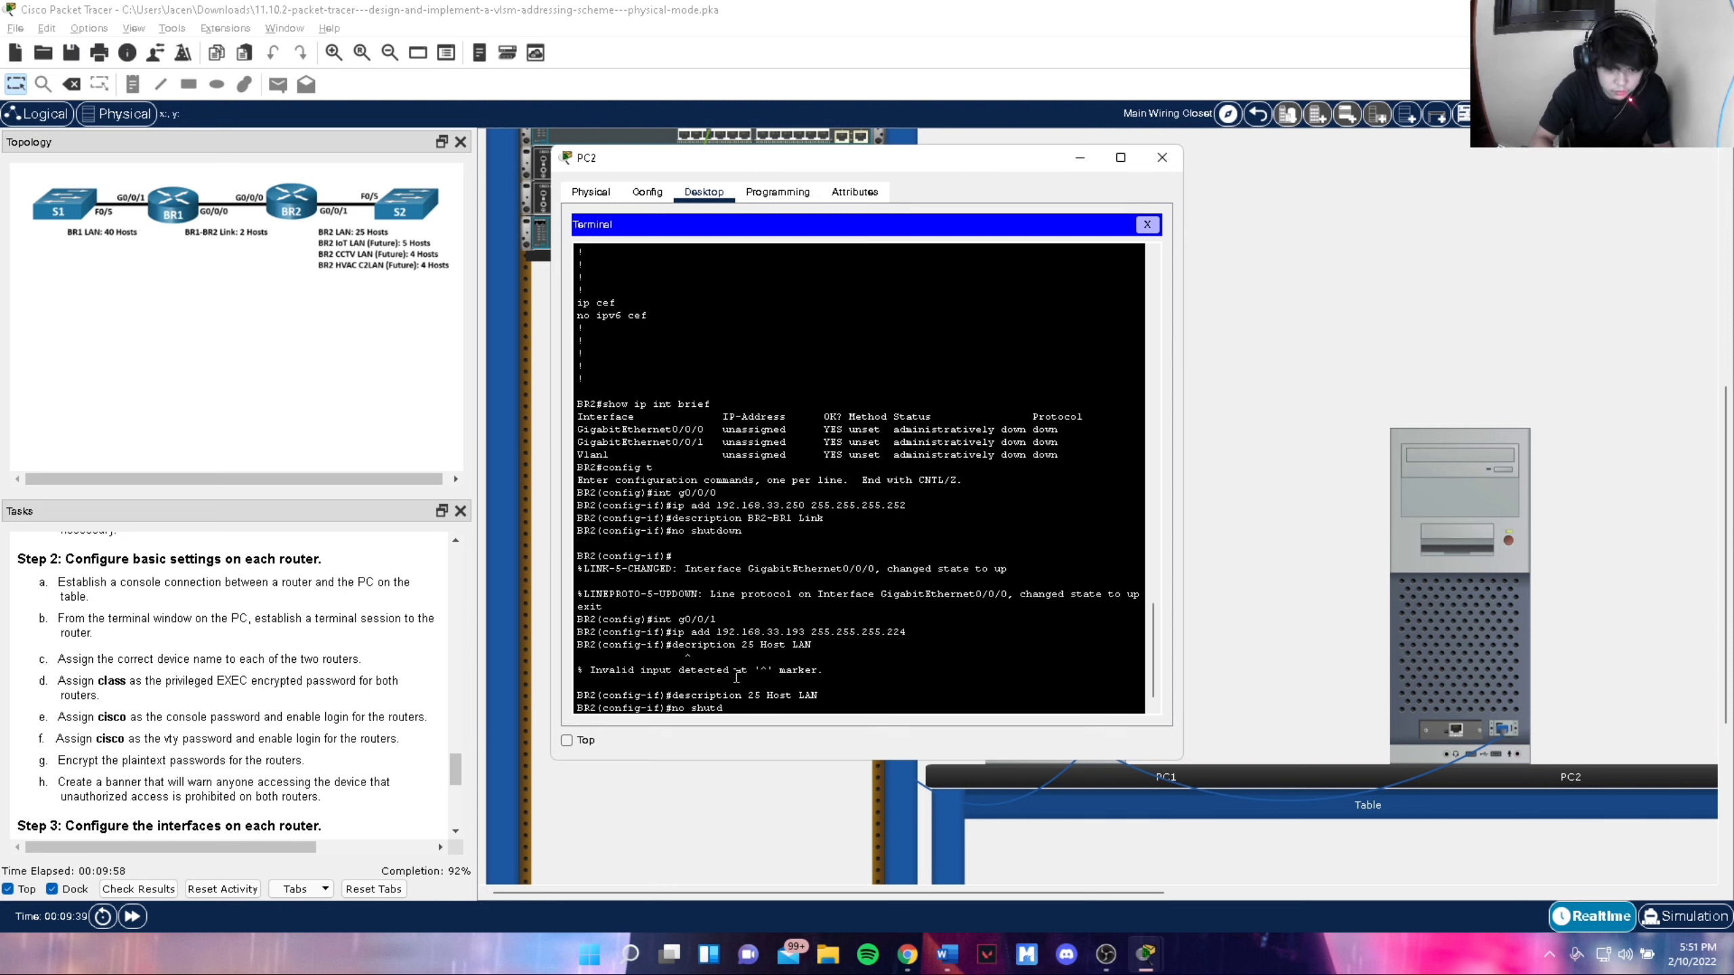
type("own")
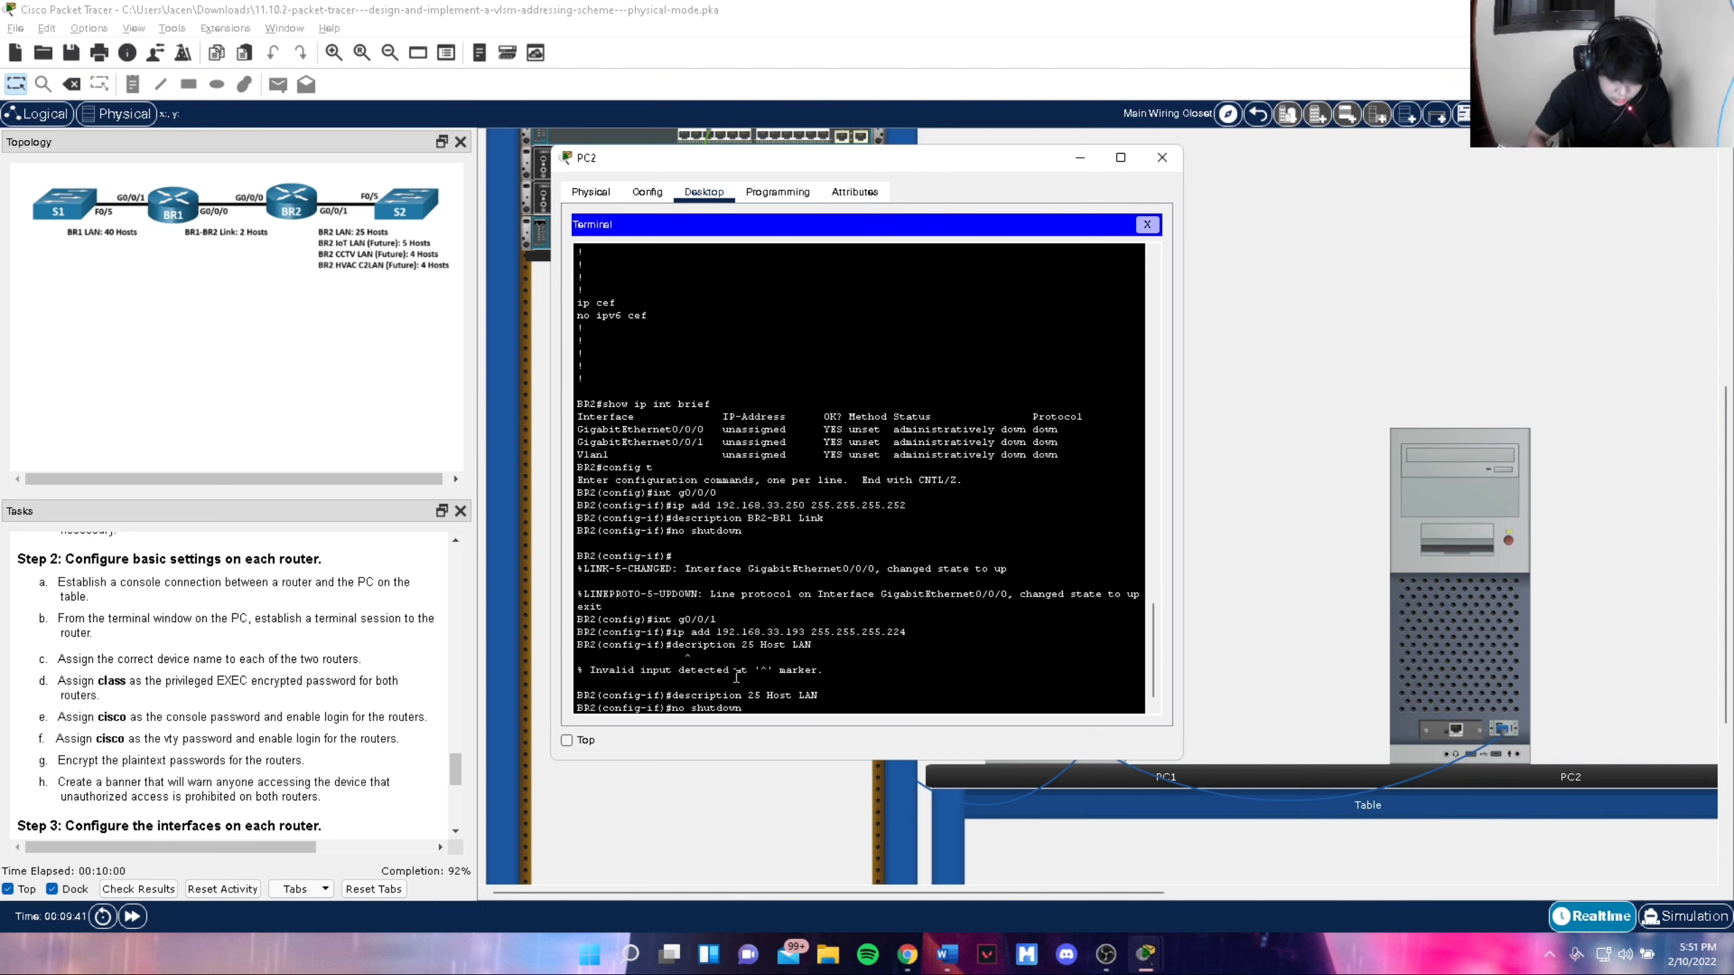
key("Return")
key("Return")
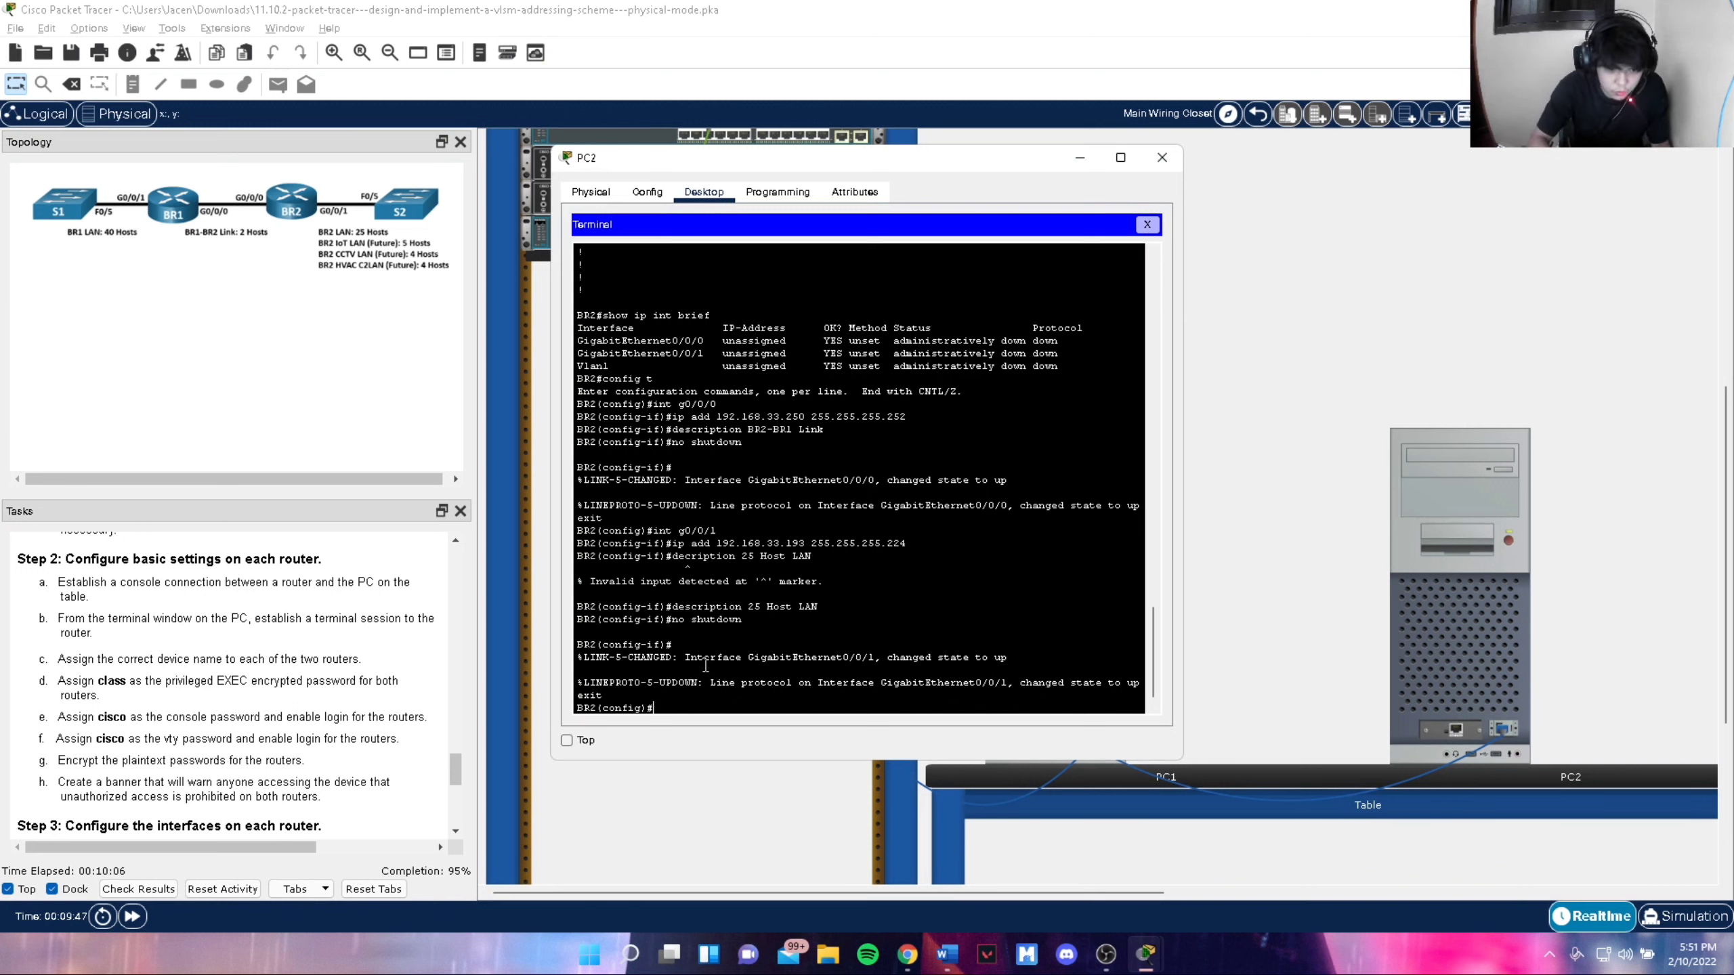
Try to save BR2's configuration with copy run start from global configuration mode
type("cop")
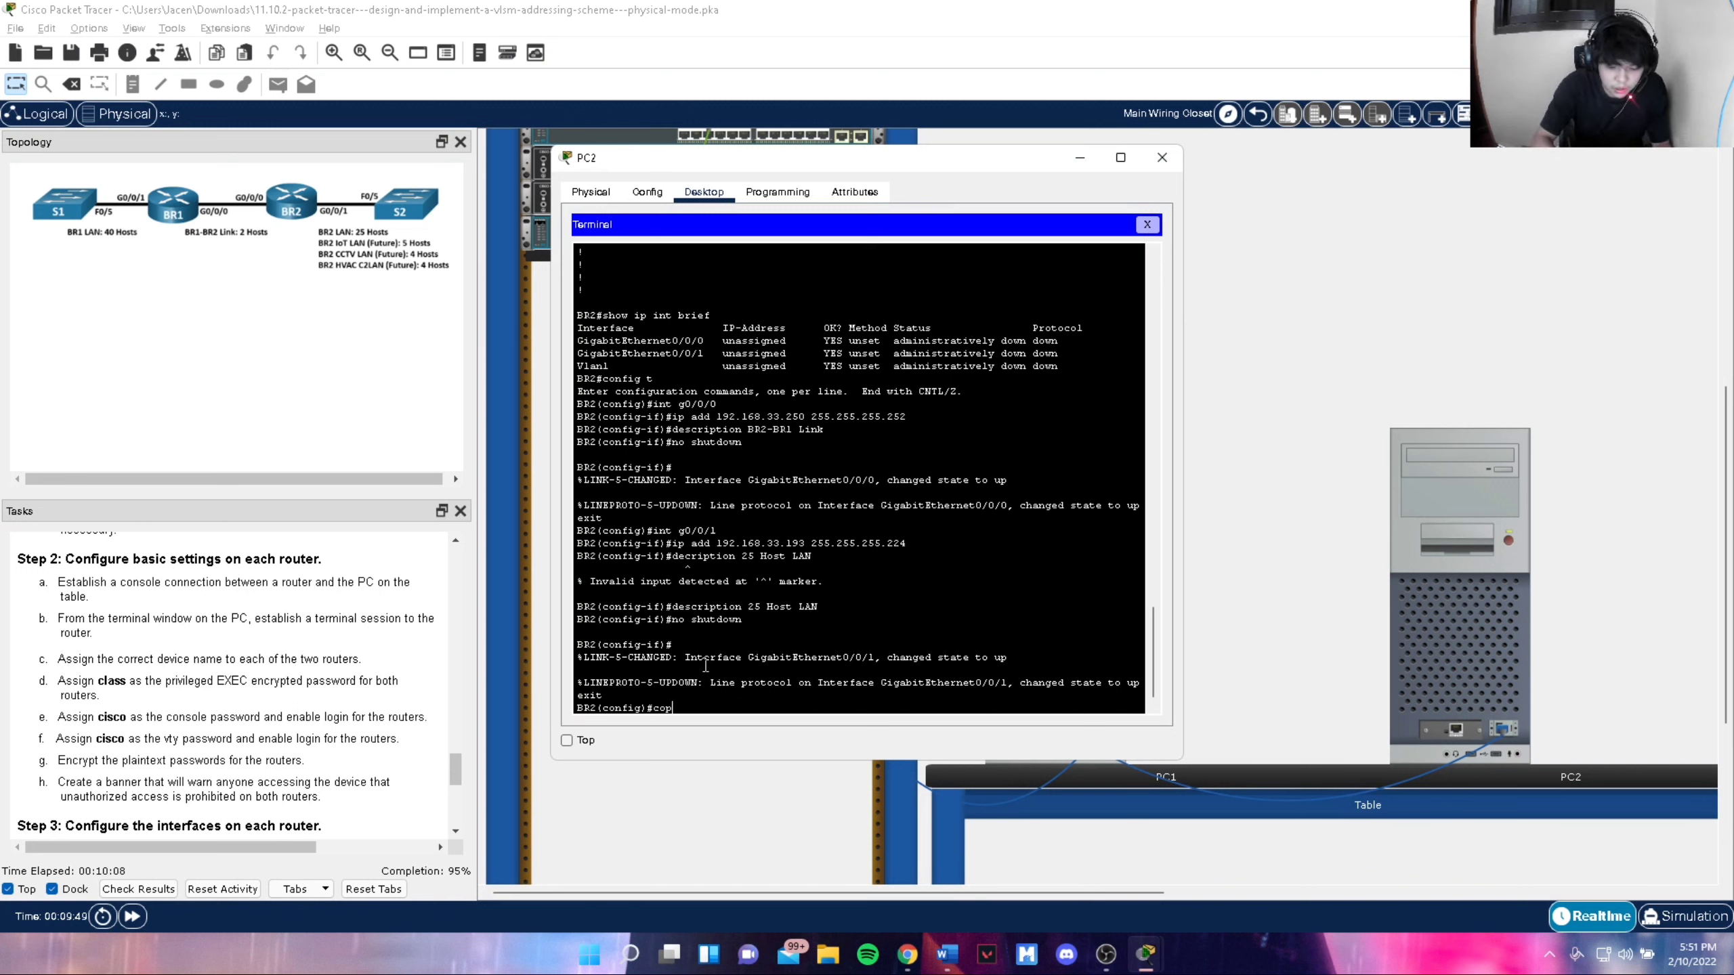
type("y run sta")
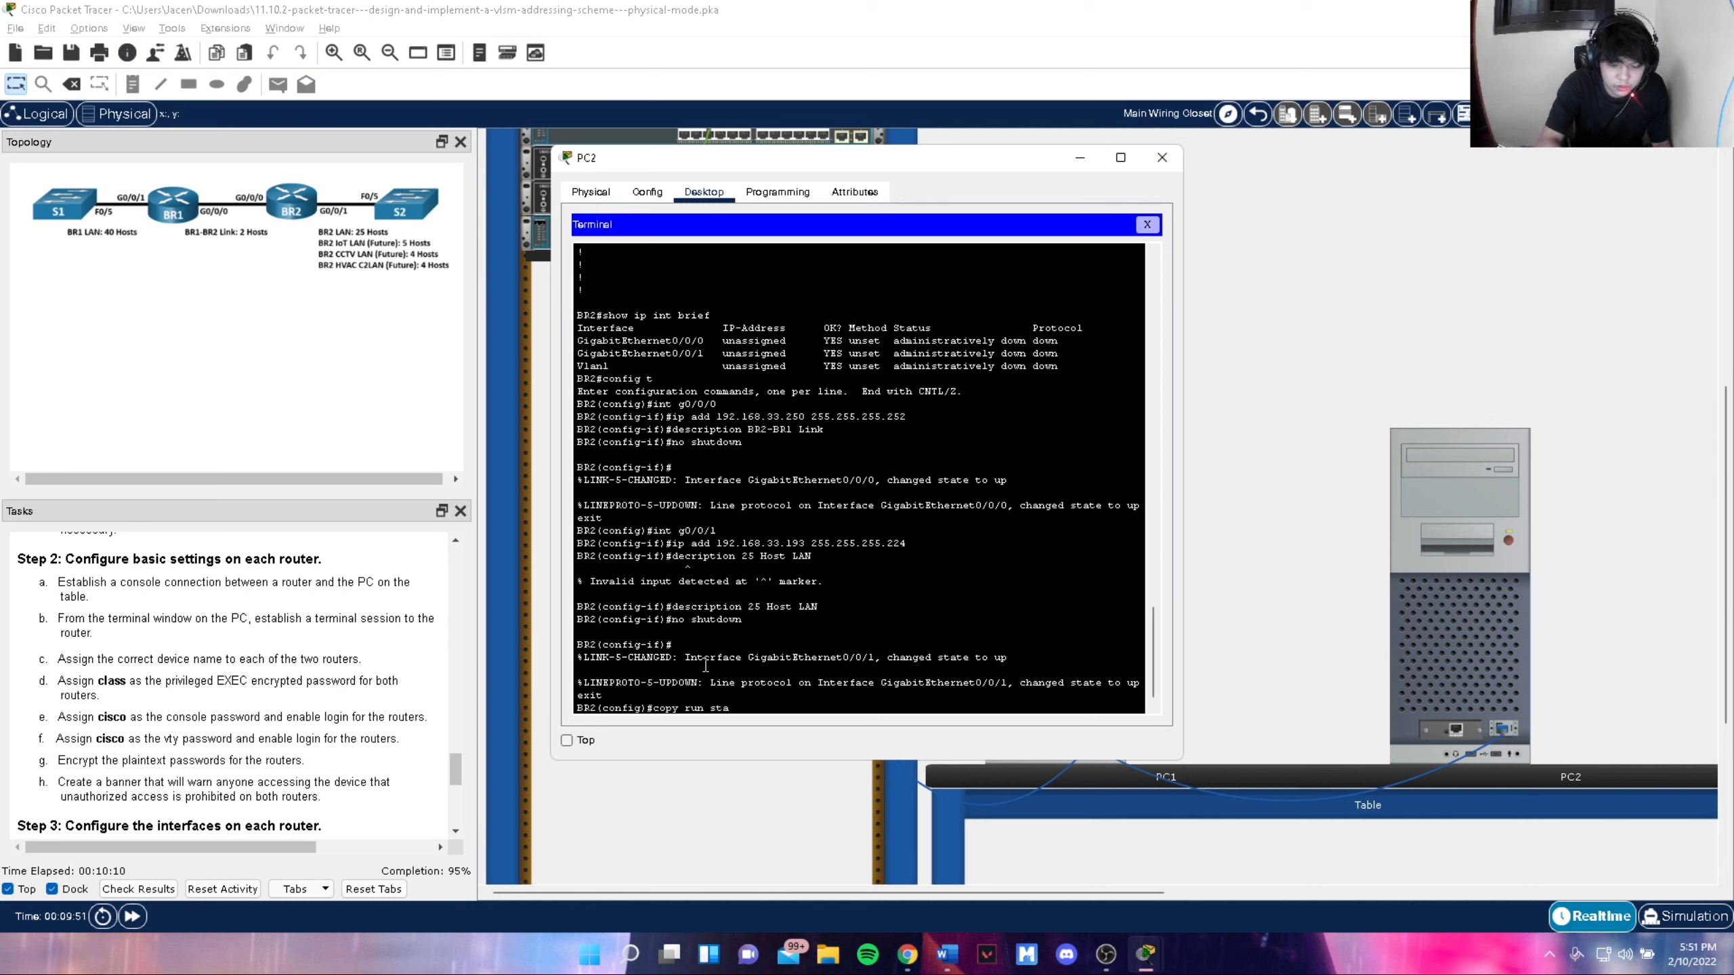
type("rt")
key("Return")
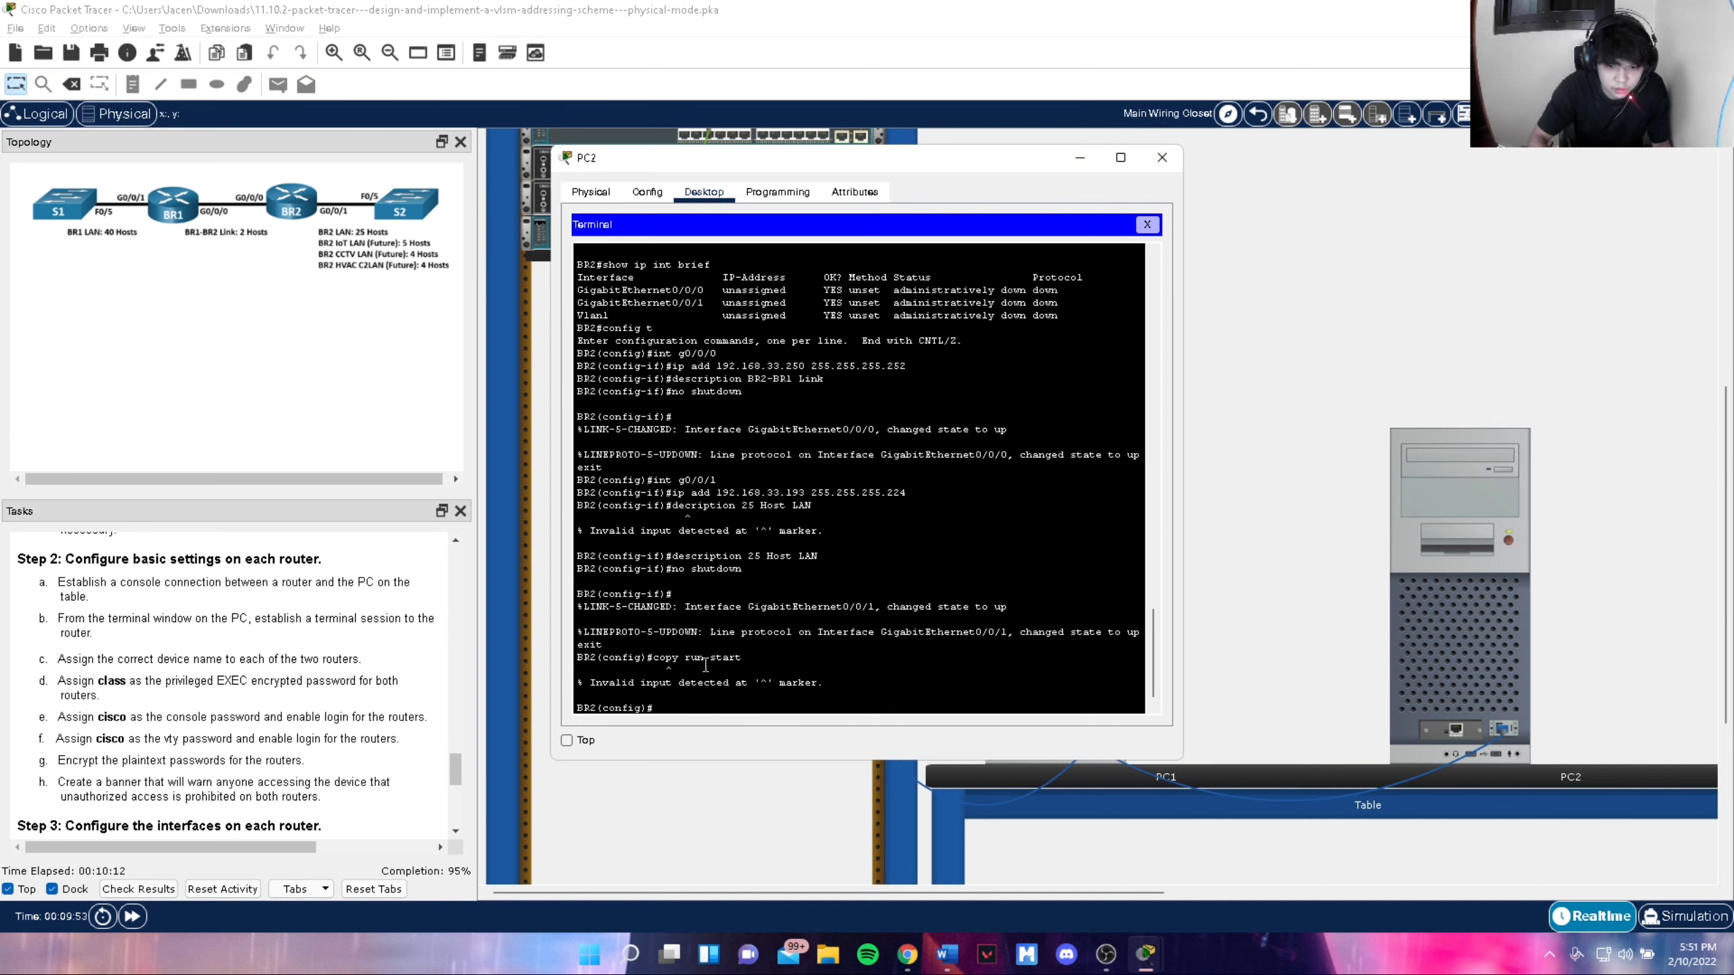
key("Return")
key("Return")
Return BR2 to privileged EXEC mode and save its configuration with copy run start, accepting the default destination filename startup-config
type("exit")
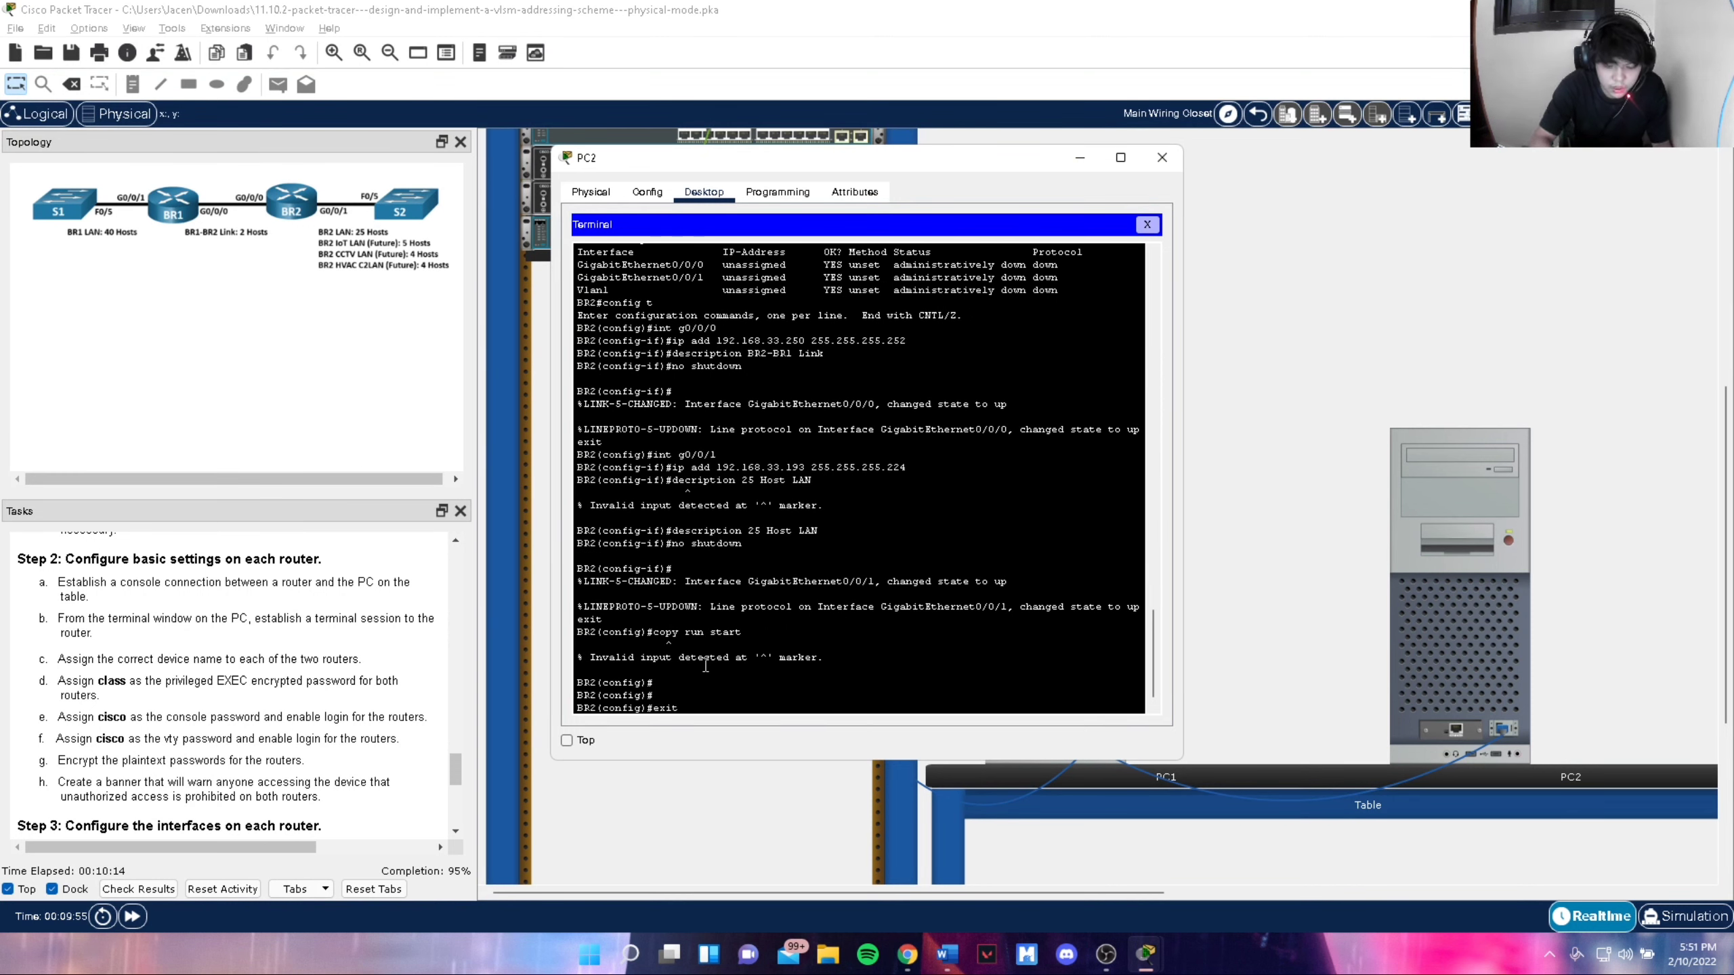
key("Return")
type("copy")
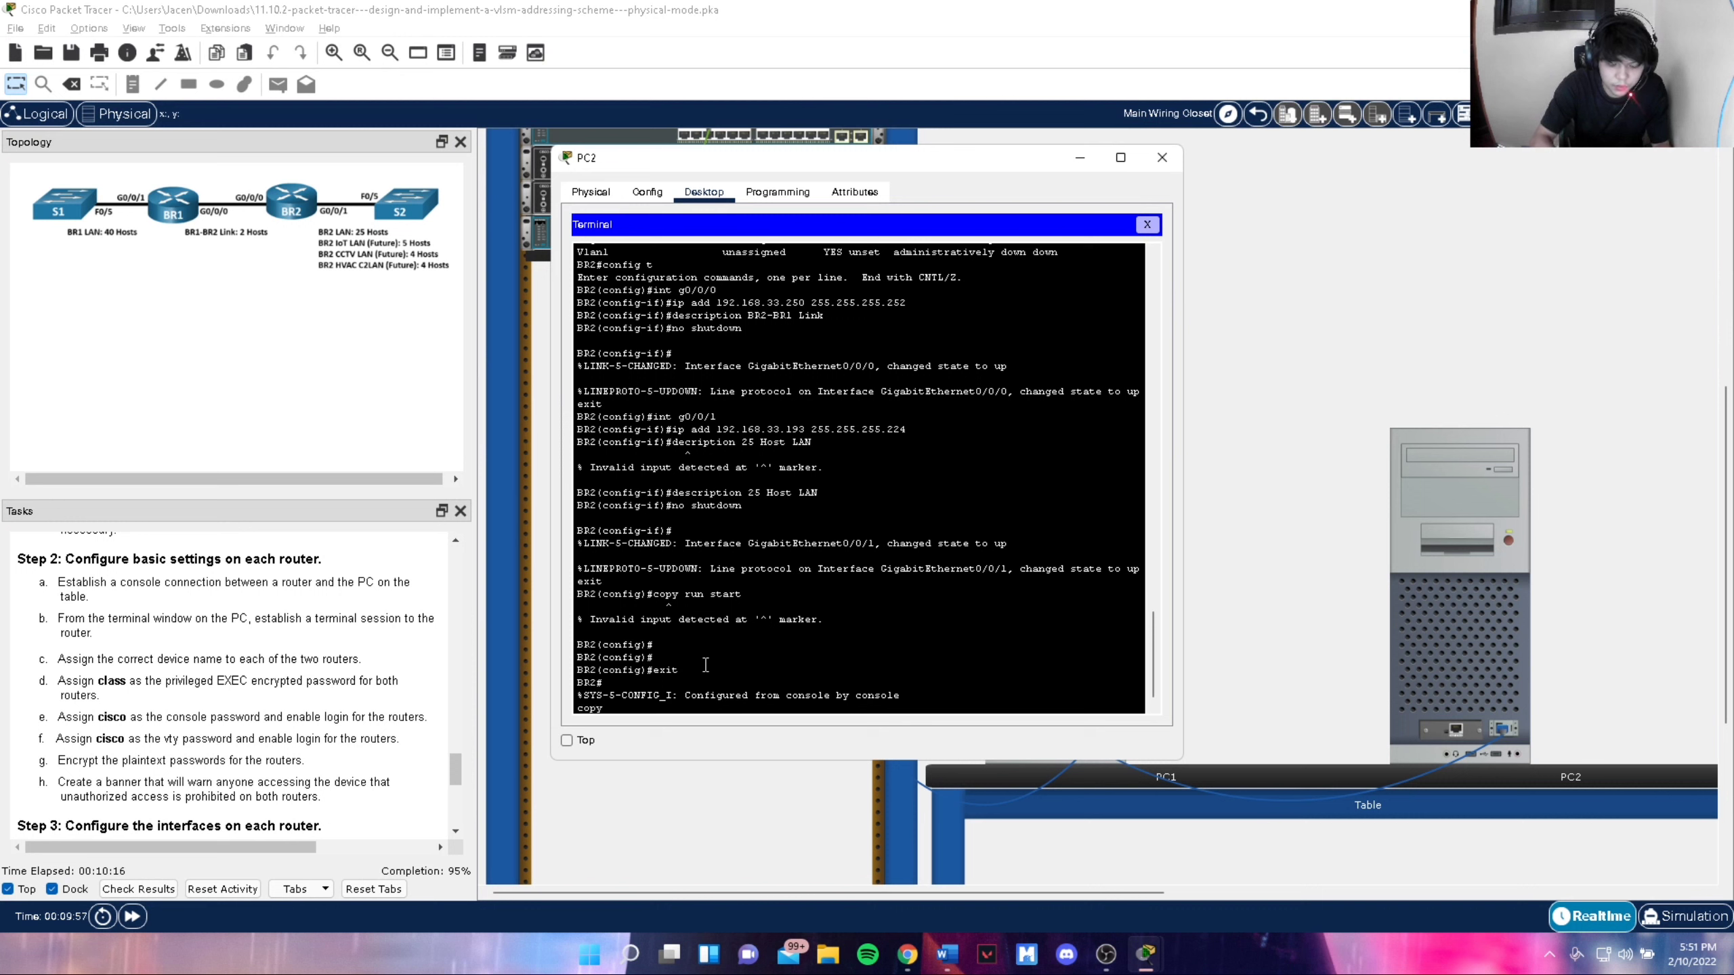
type(" run start")
key("Return")
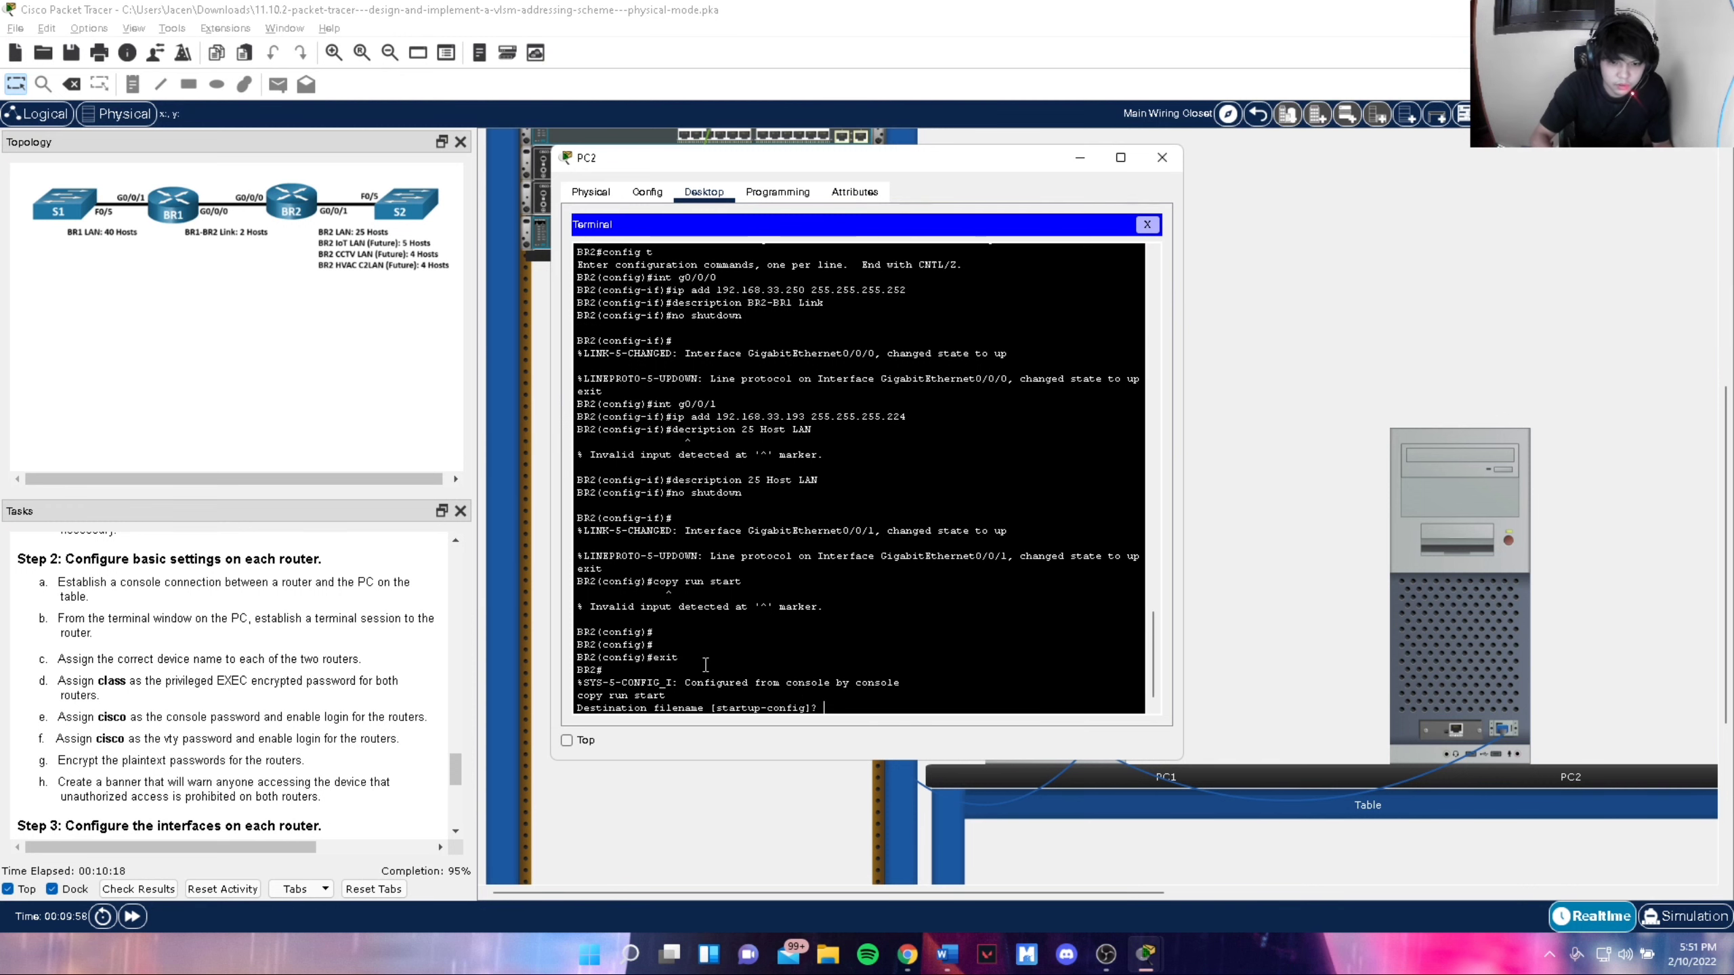
key("Return")
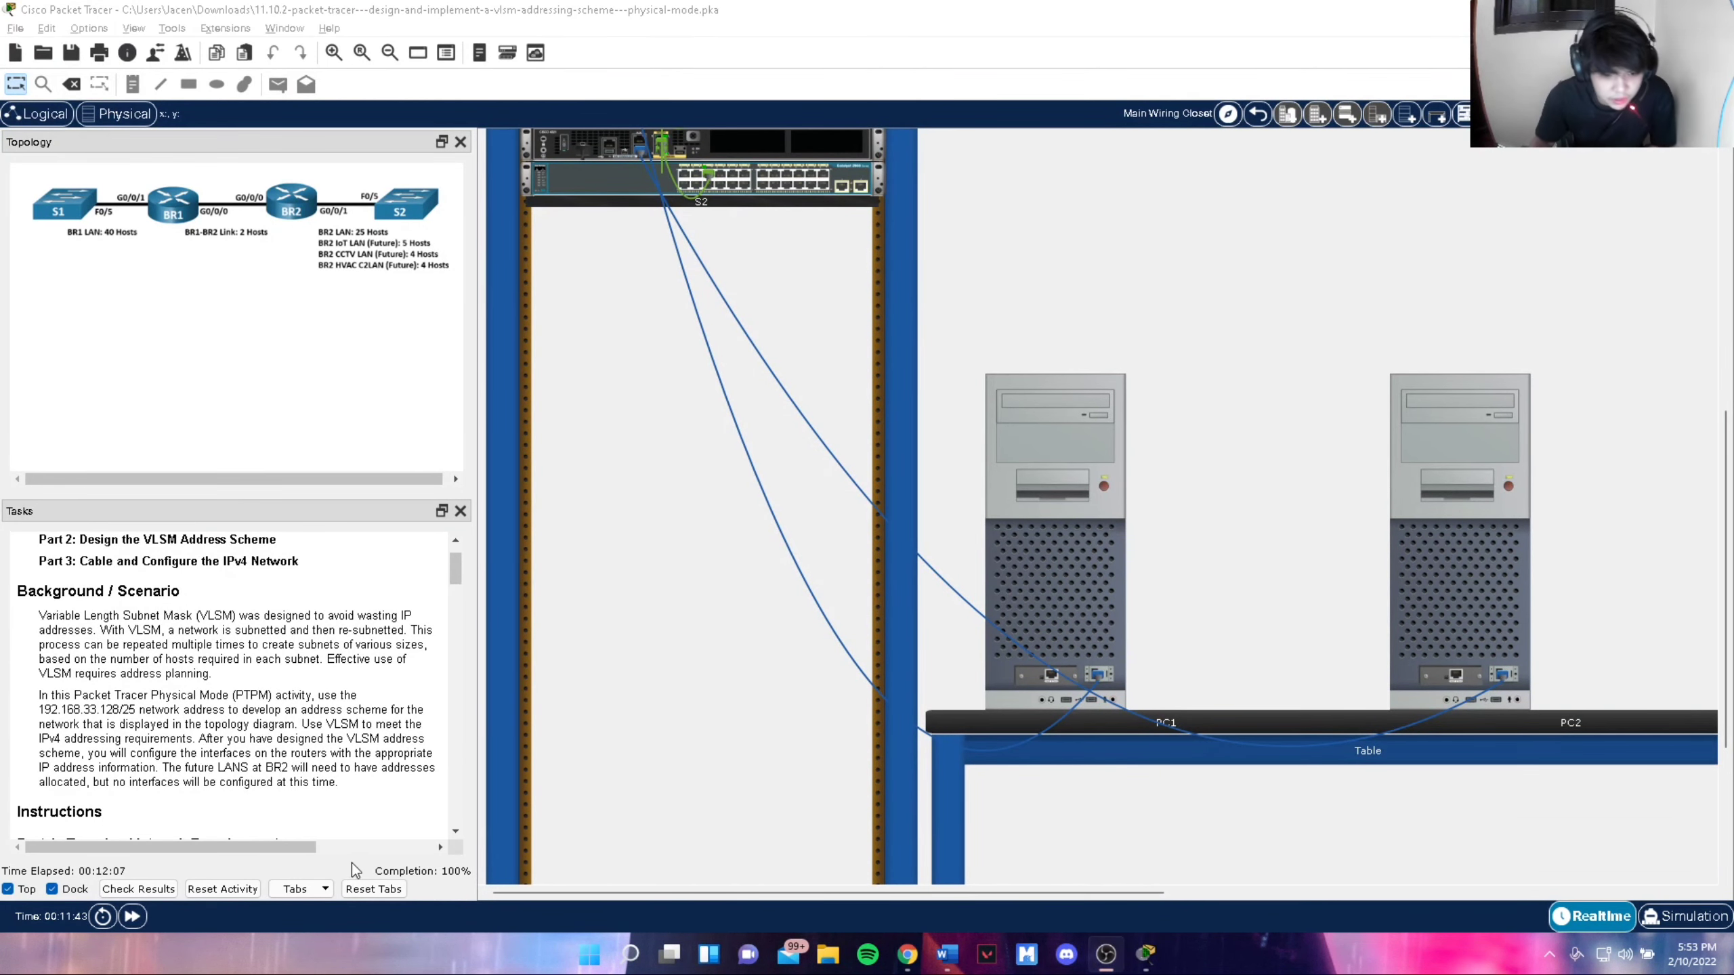
Check the activity results, review the assessment items for both routers and switches, and close the results
left_click(150, 889)
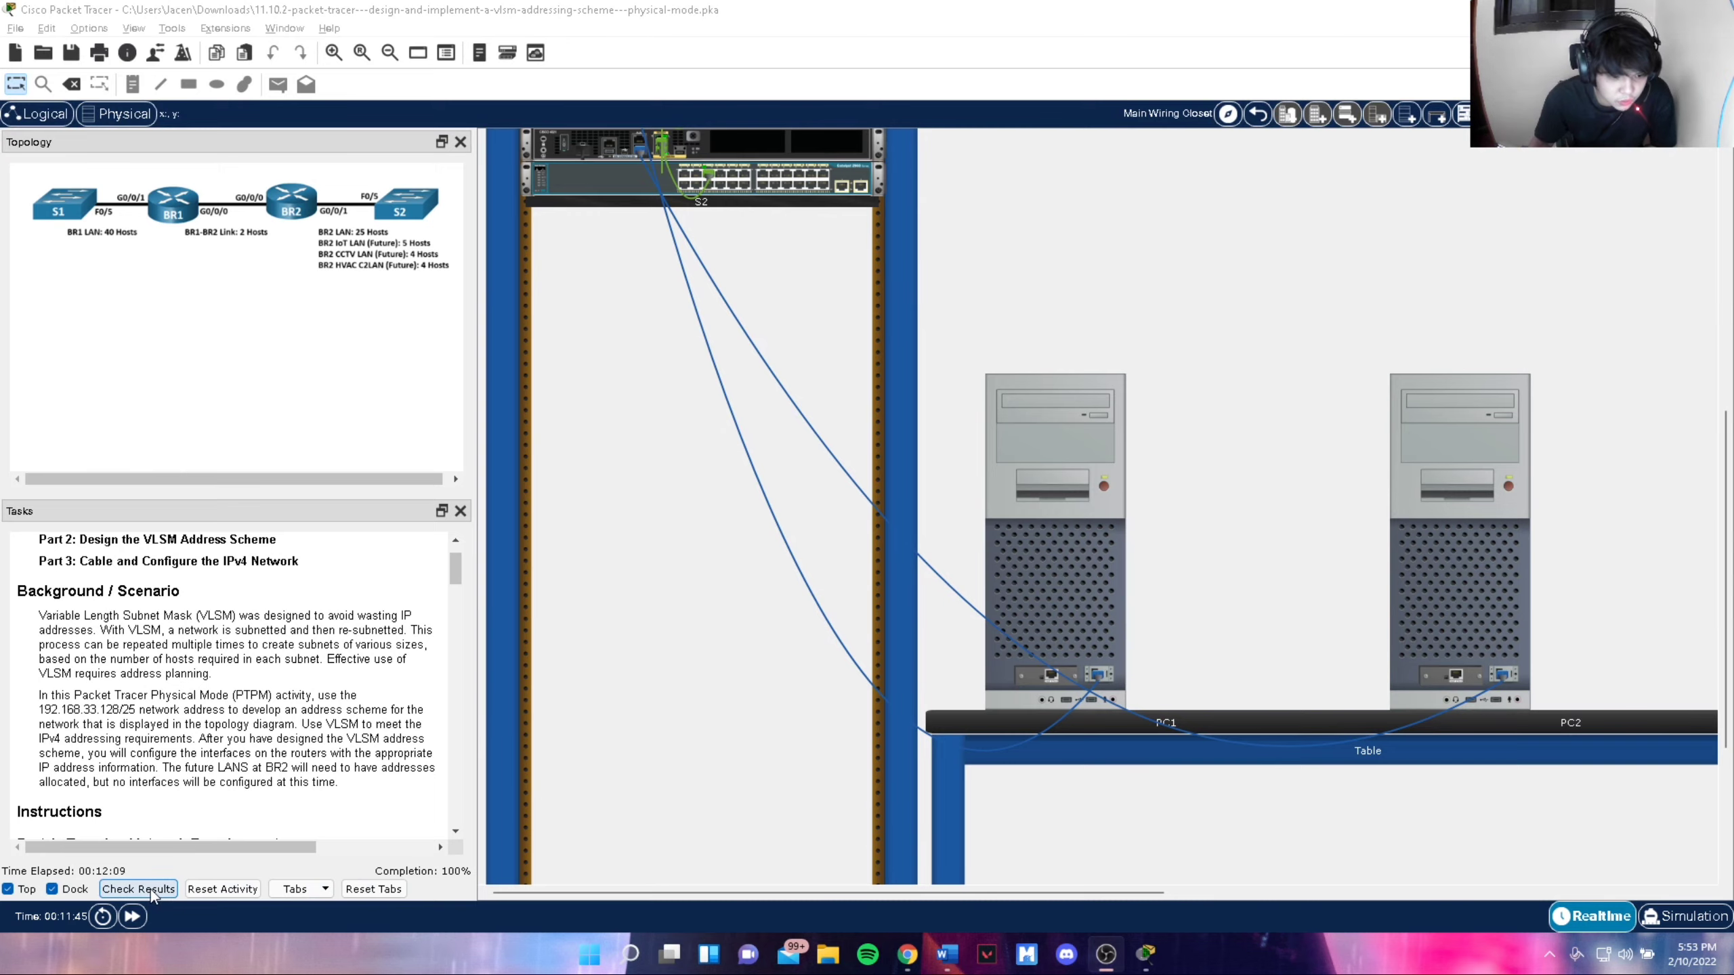
left_click(167, 125)
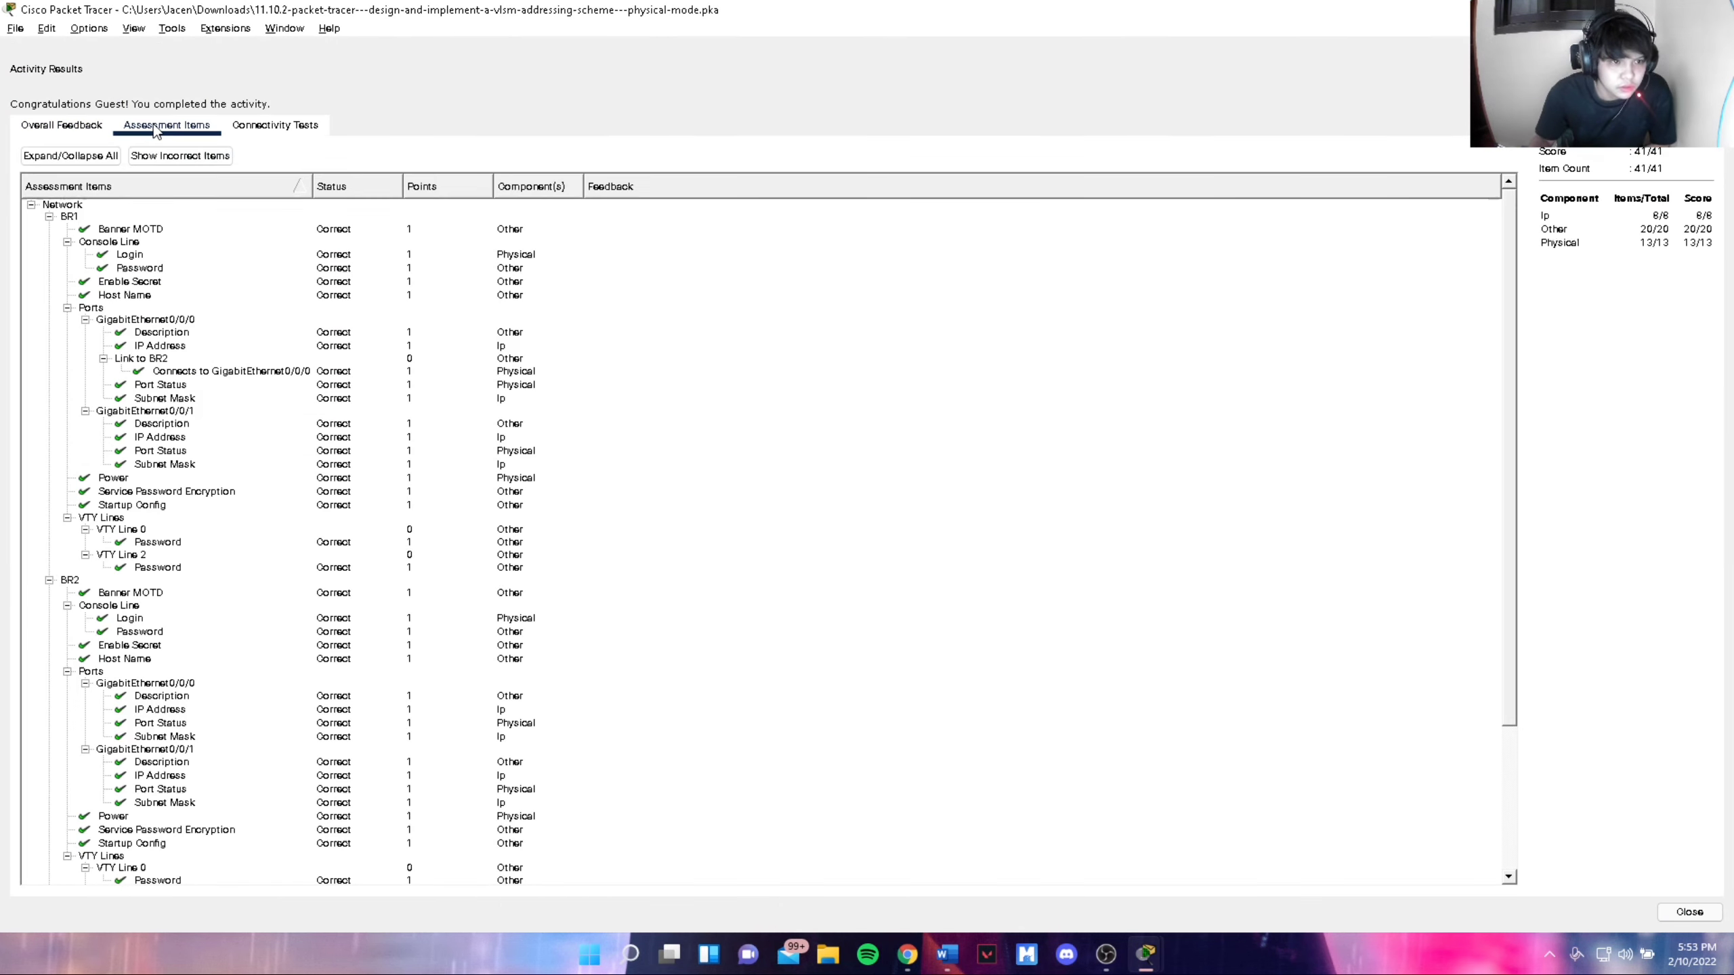
scroll(157, 489, "down", 4)
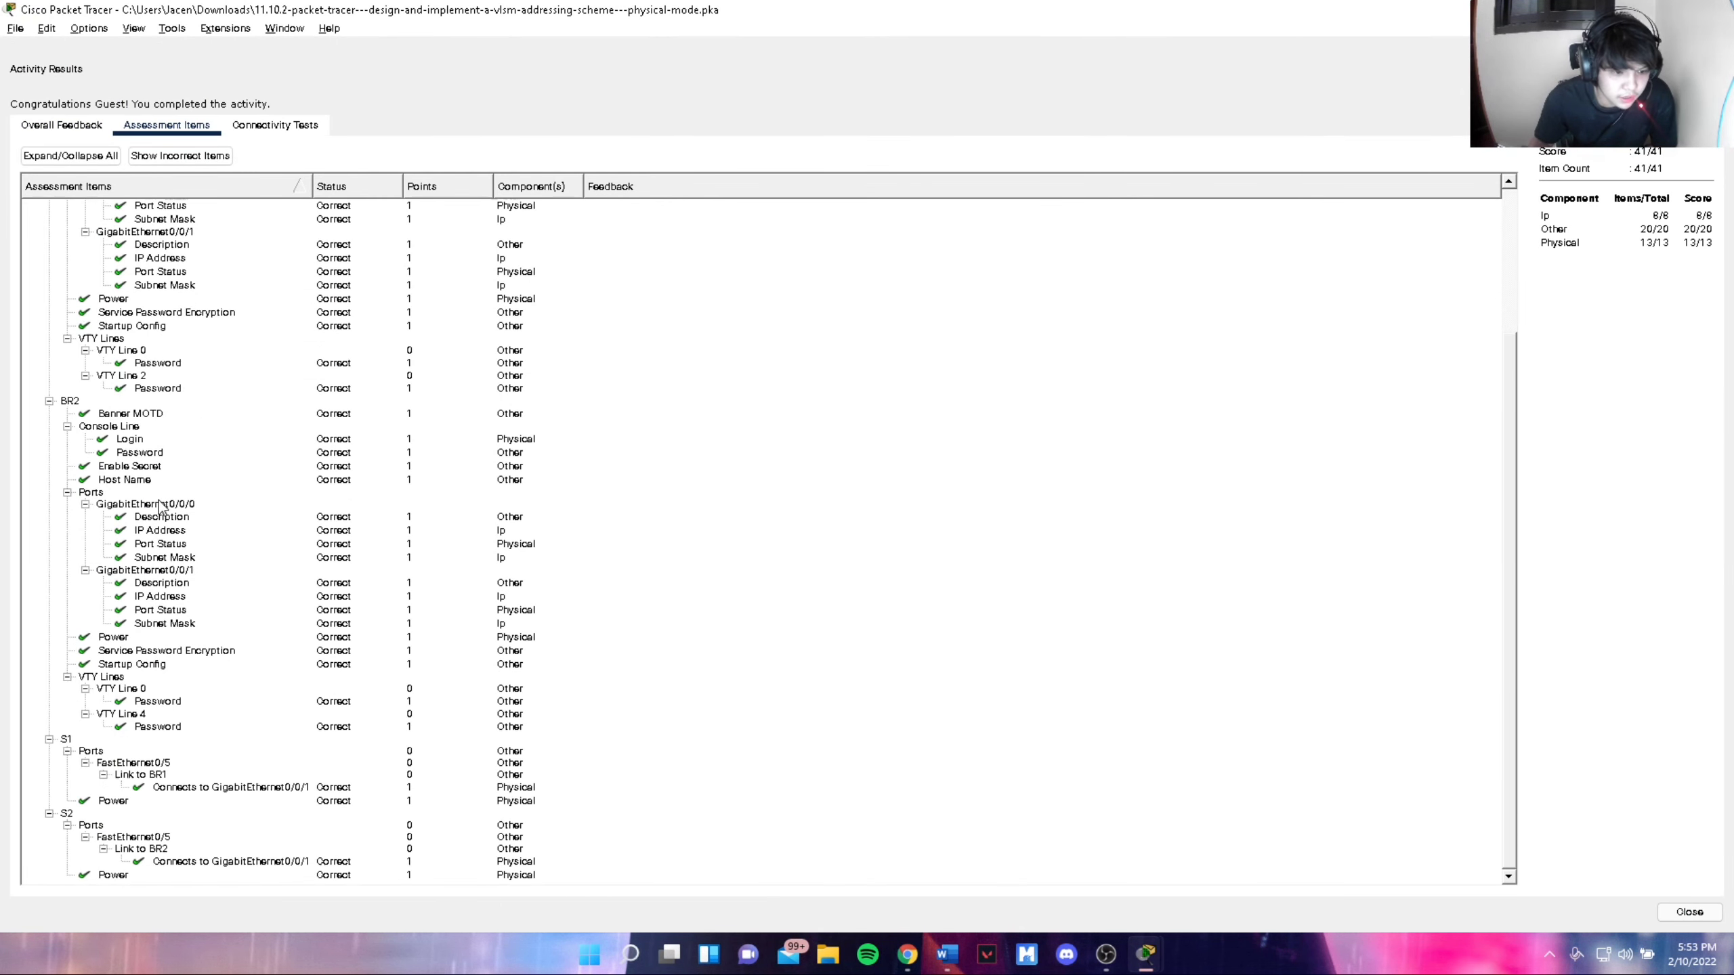
scroll(194, 729, "up", 4)
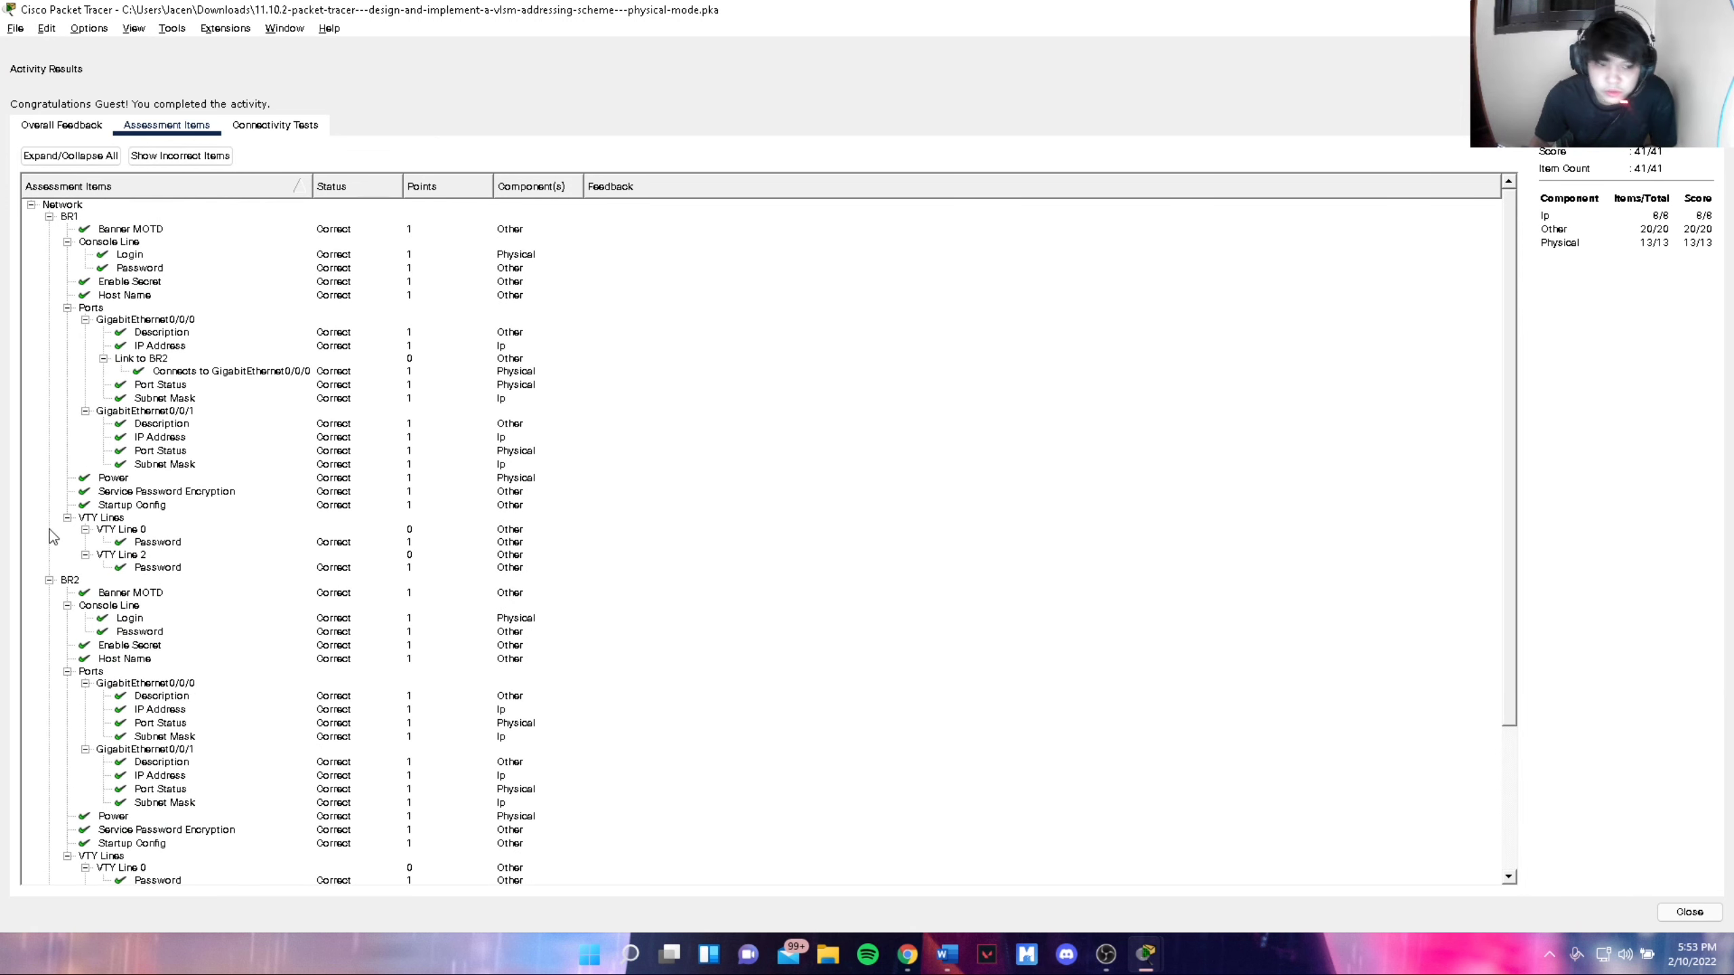
key("Escape")
Read the Step 5 connectivity test instructions, look up both routers' G0/0/0 addresses in the Word lab document, and return to Packet Tracer
scroll(154, 700, "down", 15)
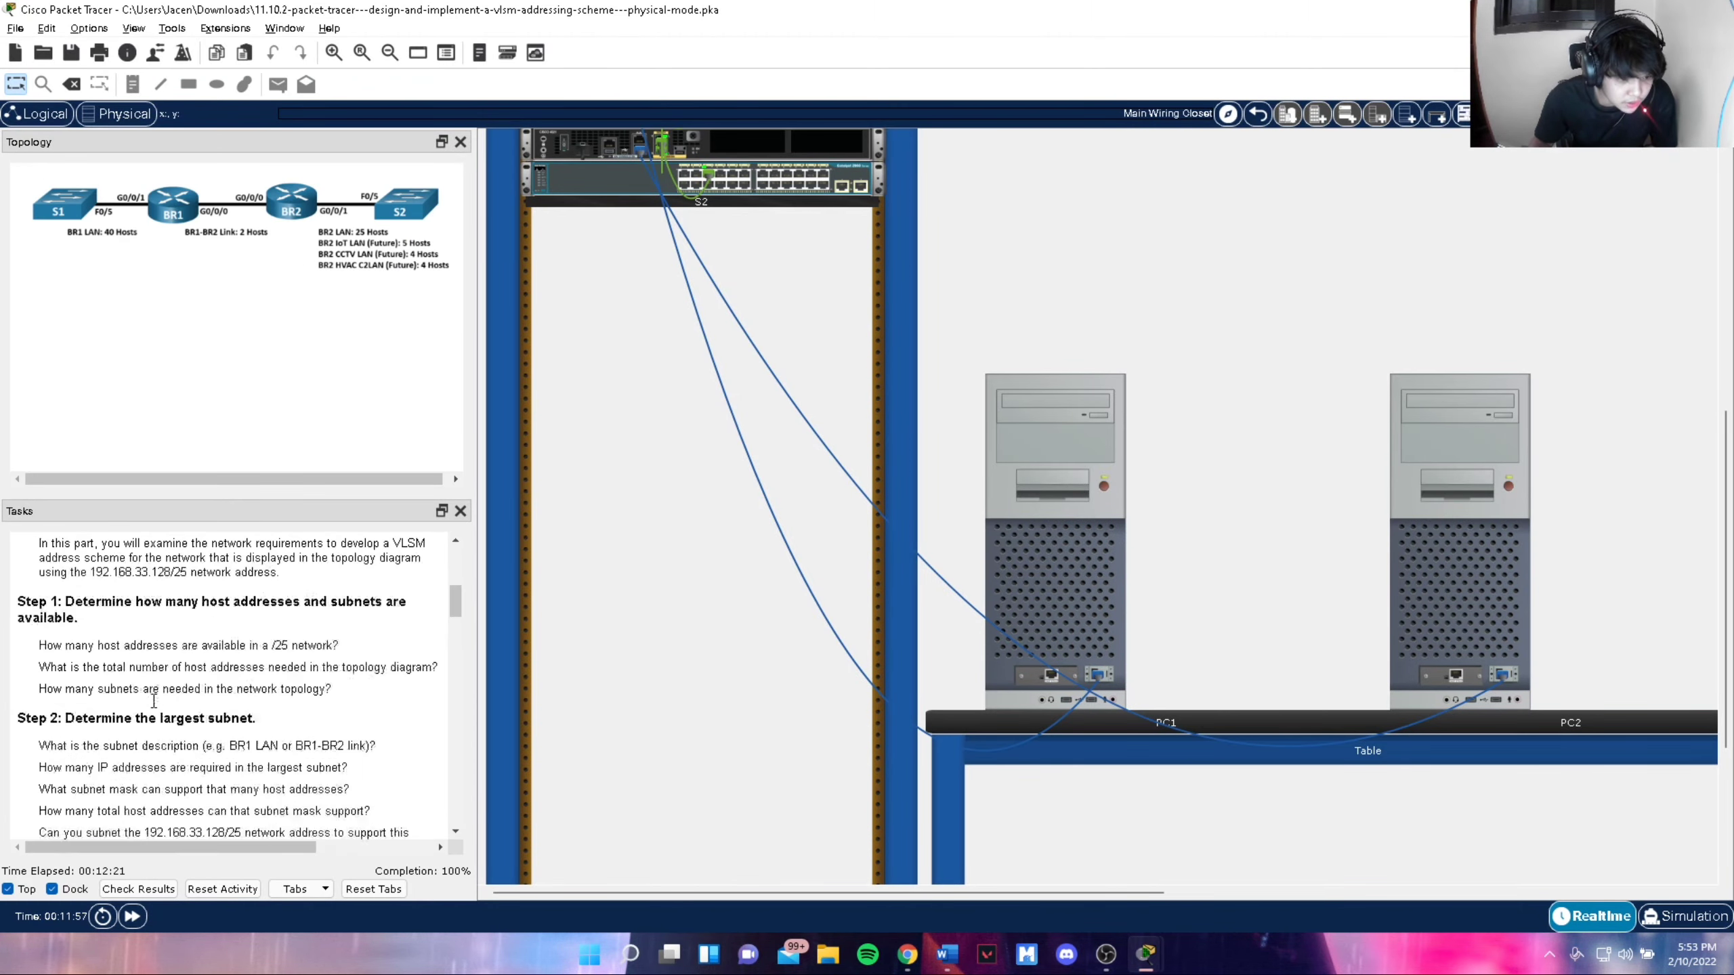
scroll(153, 708, "down", 5)
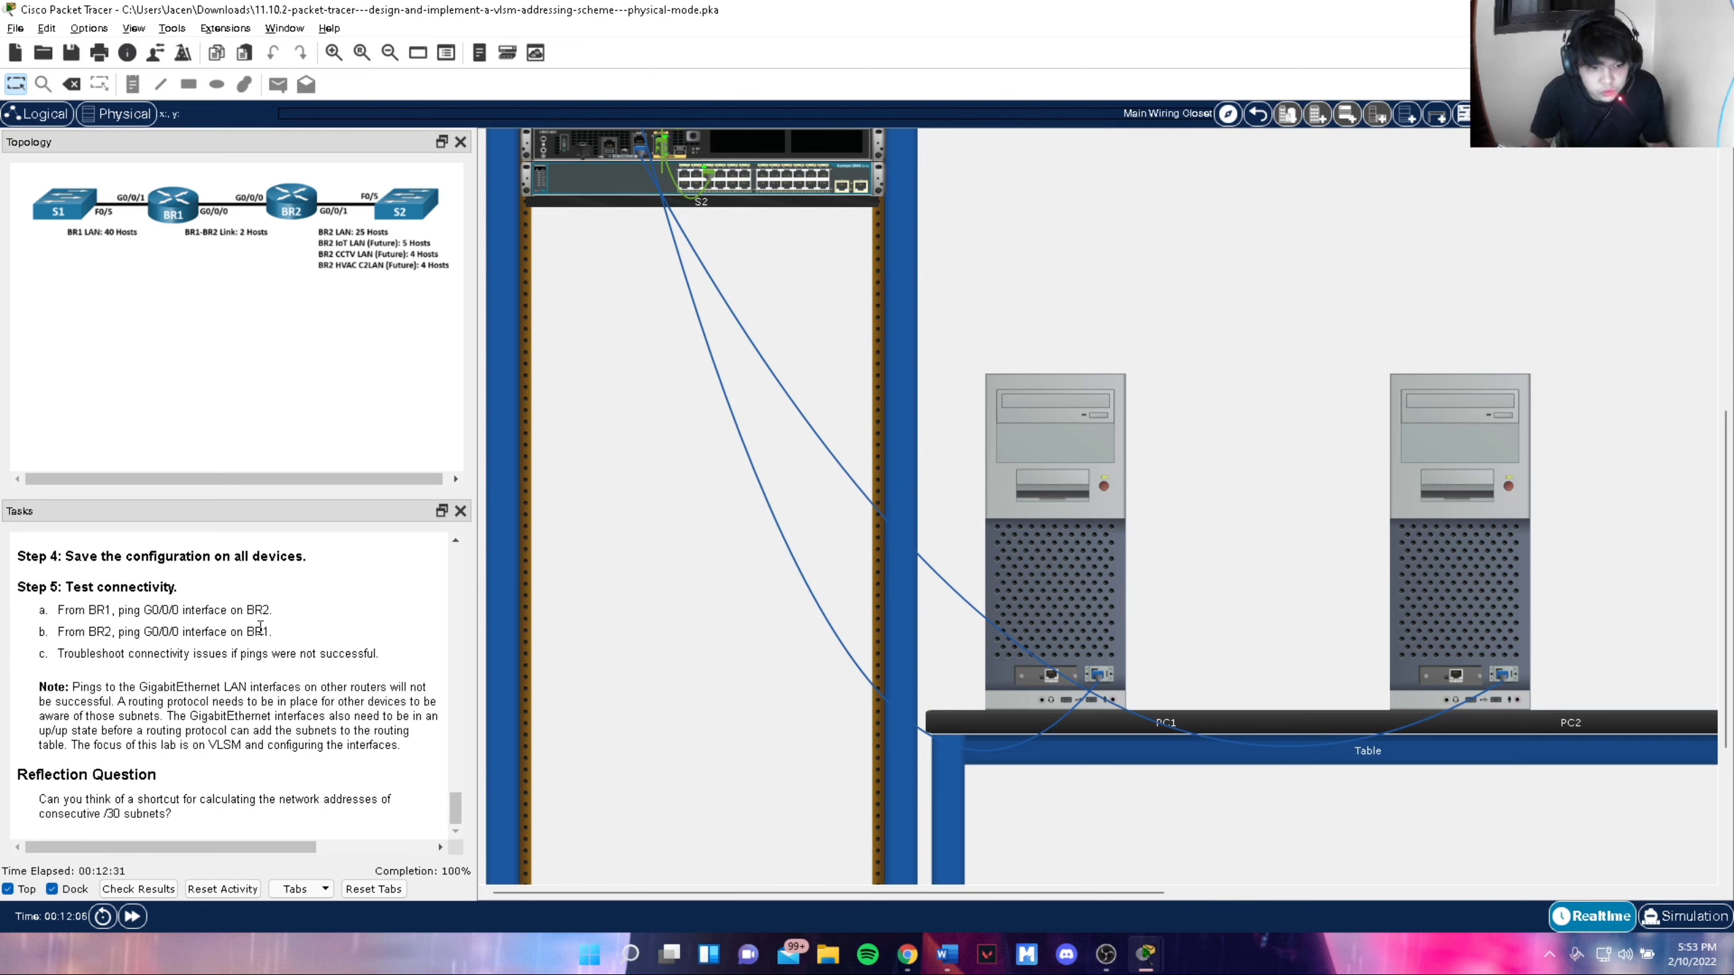
key("alt+Tab")
key("alt+Tab")
key("alt+Tab")
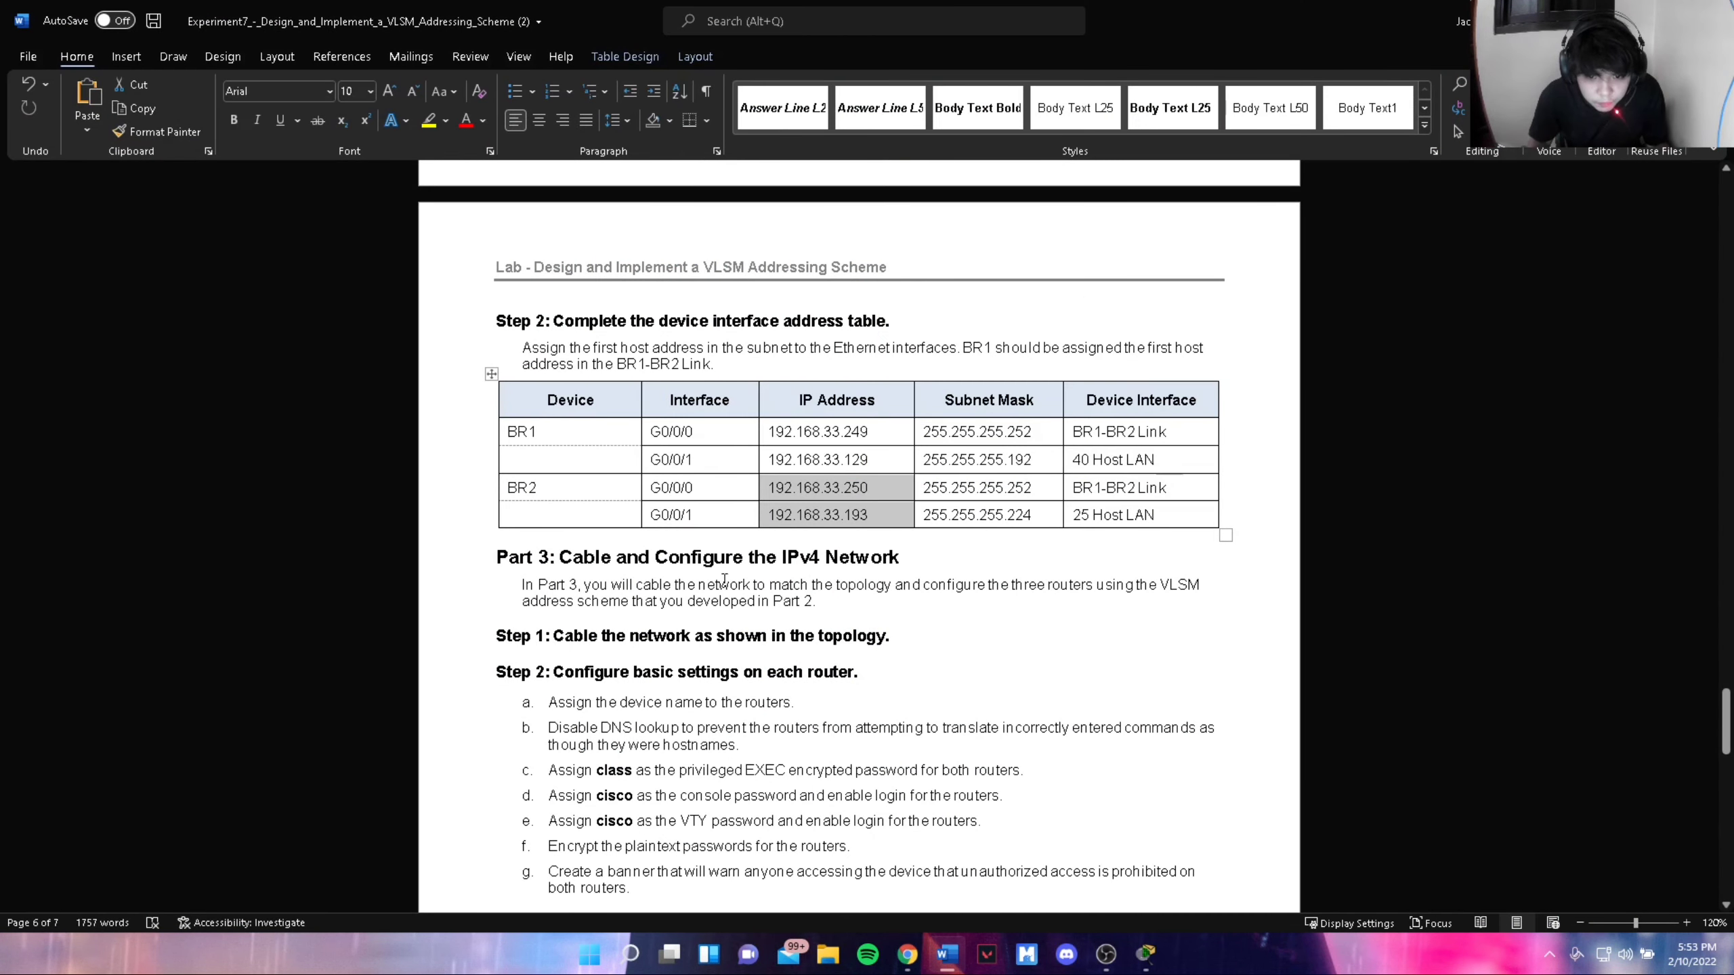
left_click(815, 460)
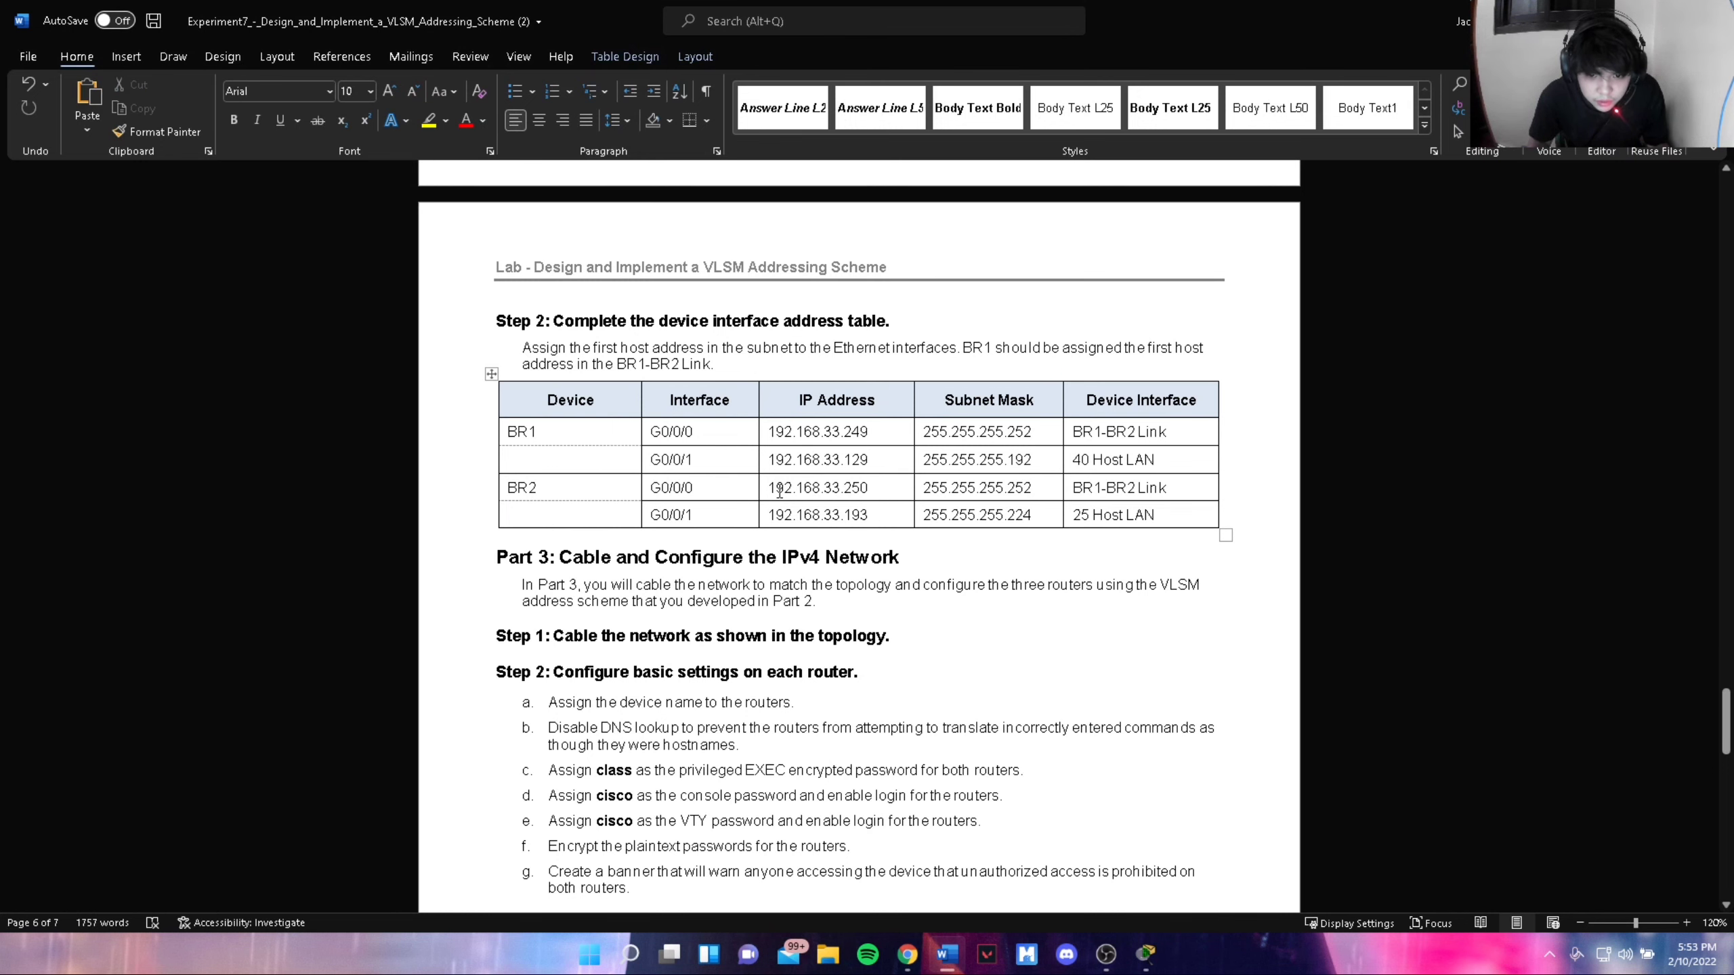
left_click_drag(772, 488, 871, 496)
left_click_drag(826, 433, 748, 434)
key("alt+Tab")
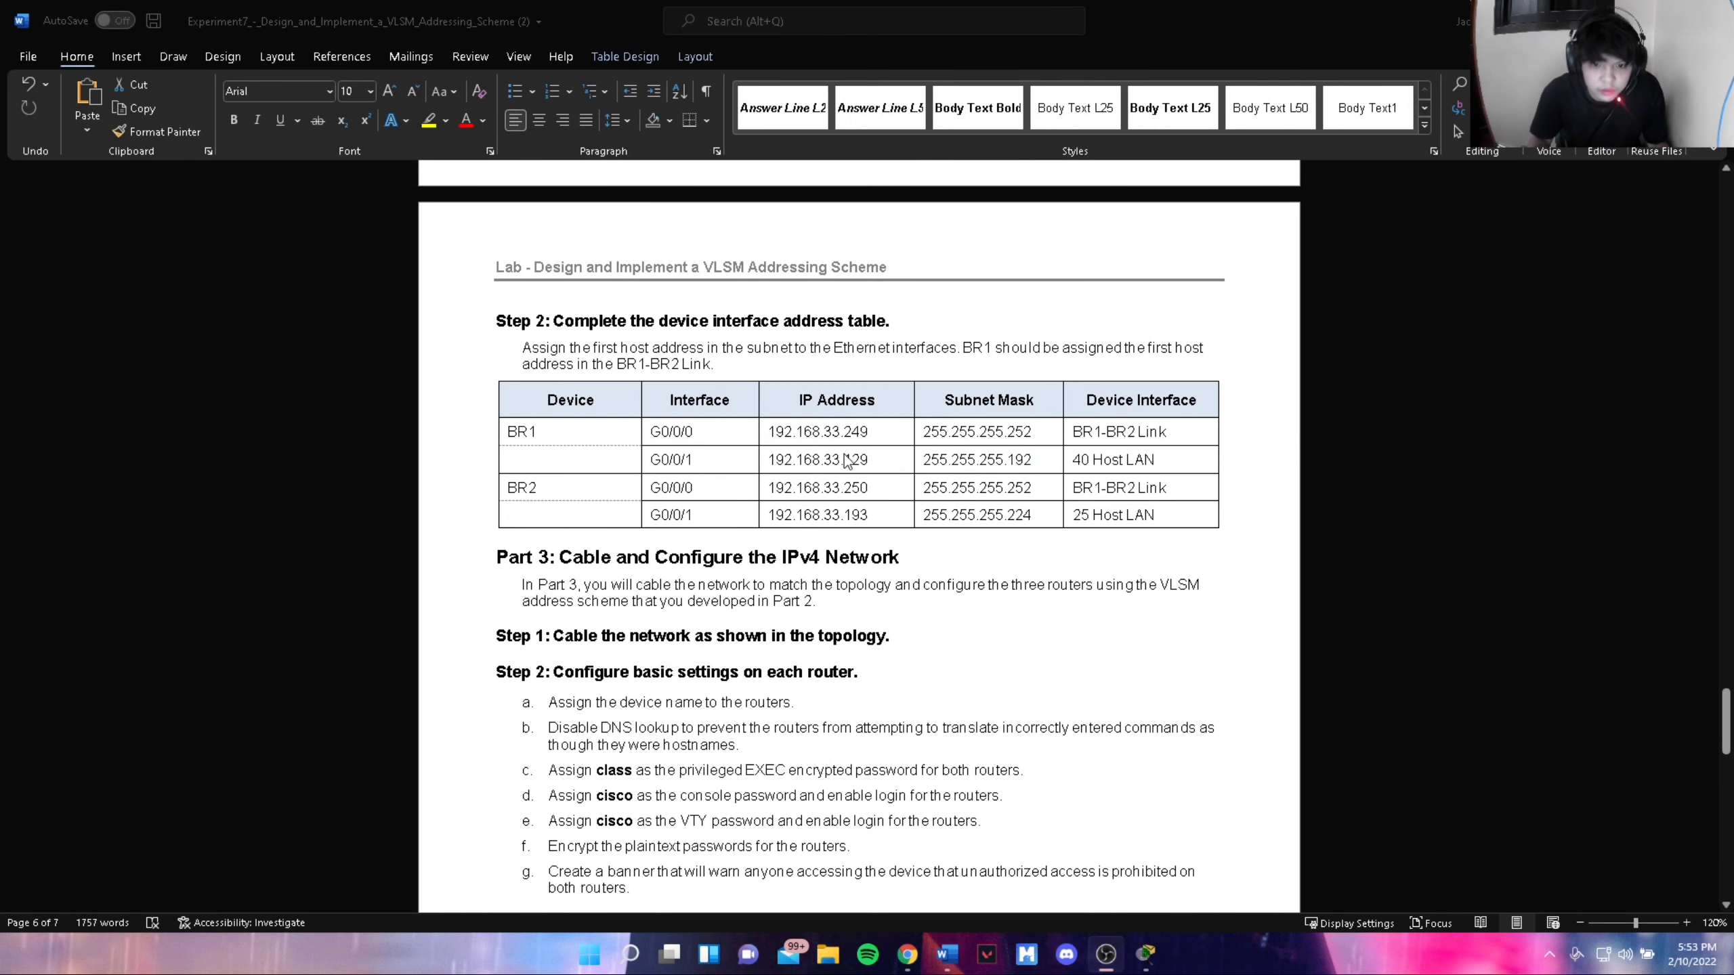
key("alt+Tab")
key("alt+Tab")
key("alt+Tab")
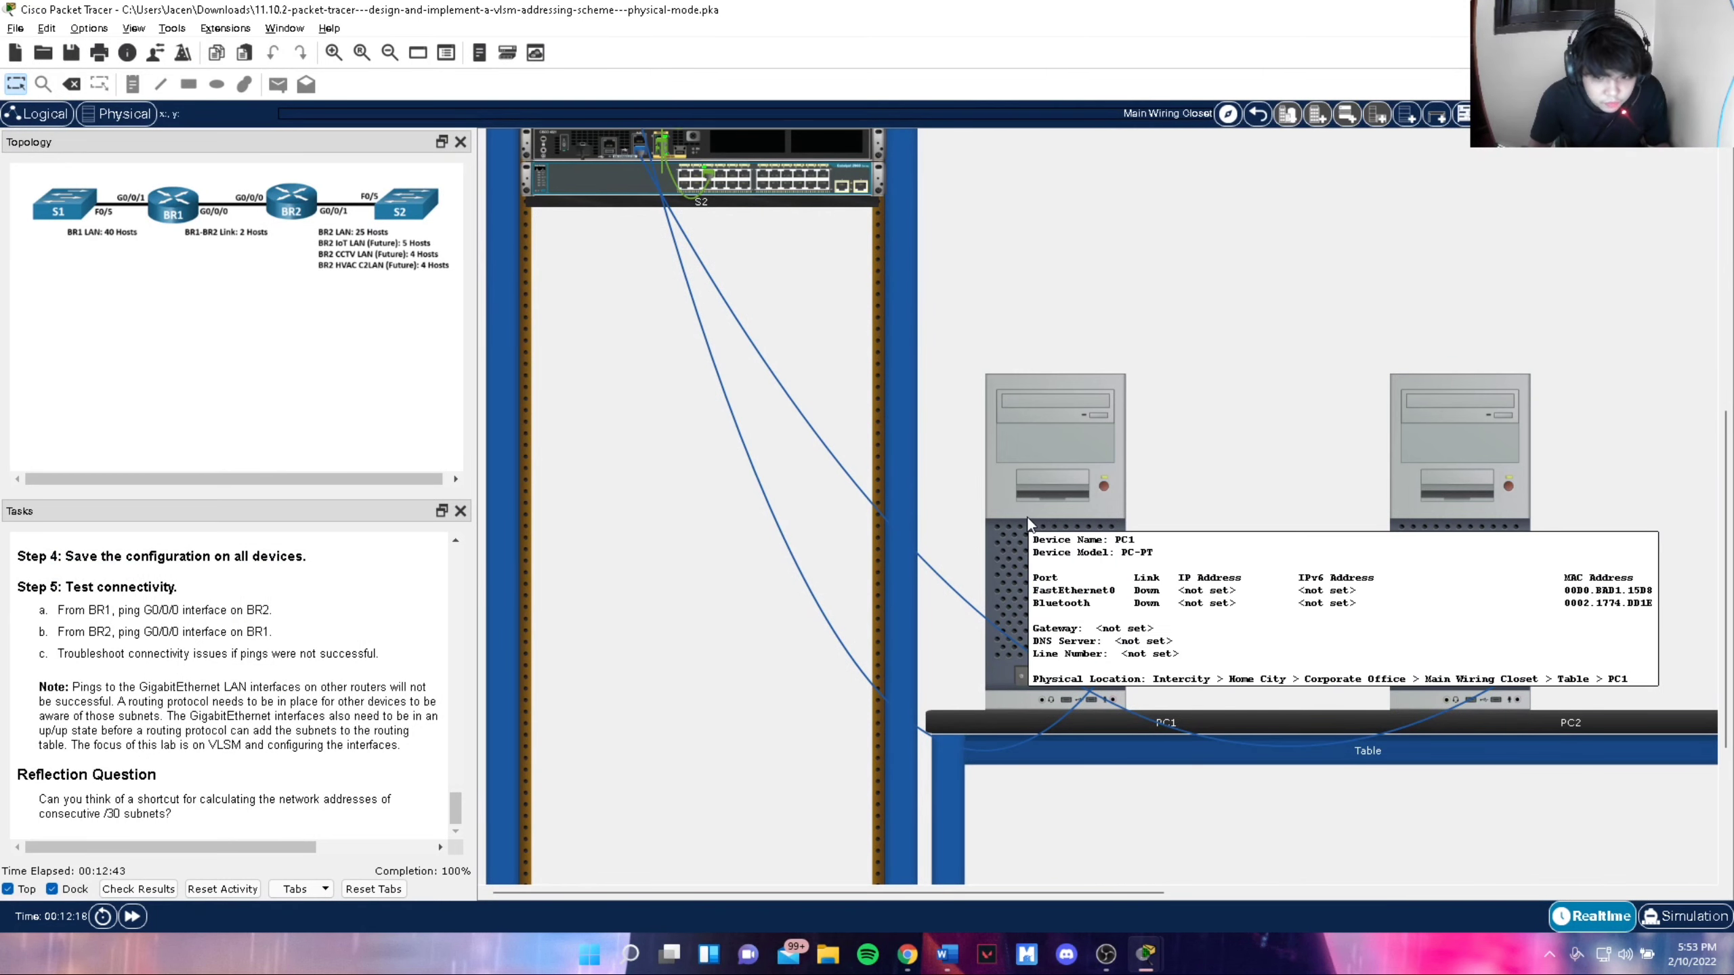
Open PC1's terminal session to BR1 with the default connection settings and begin a ping command
left_click(1034, 497)
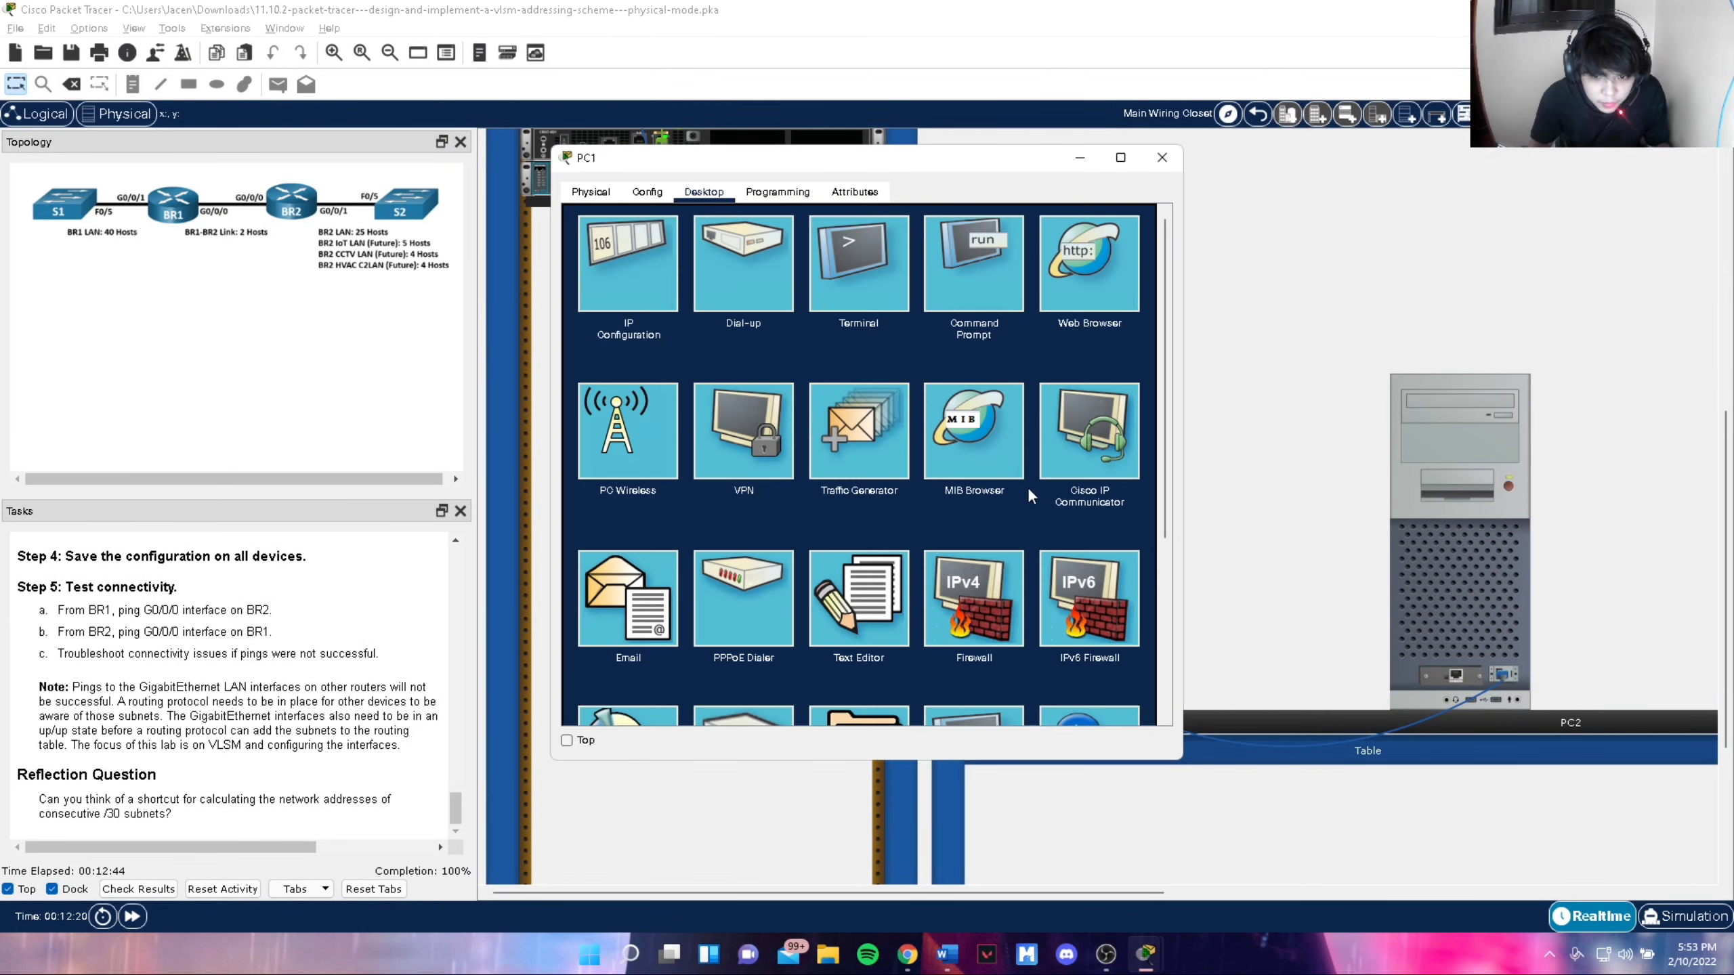
left_click(837, 246)
left_click(1117, 393)
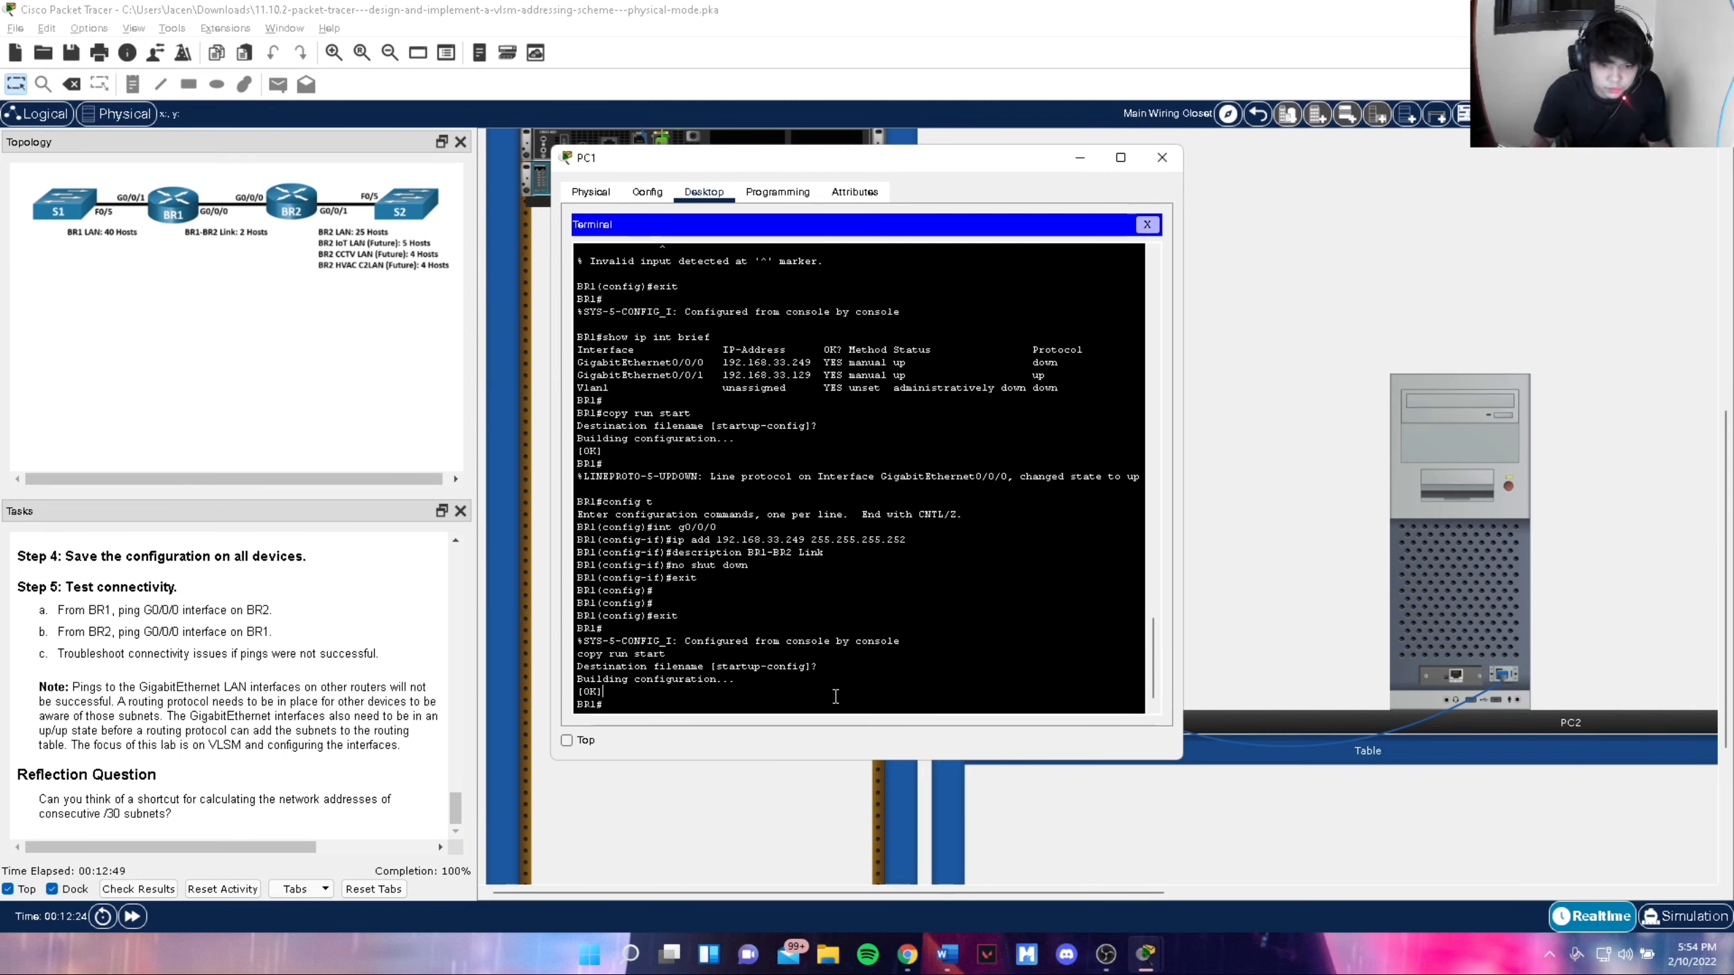
type("ping")
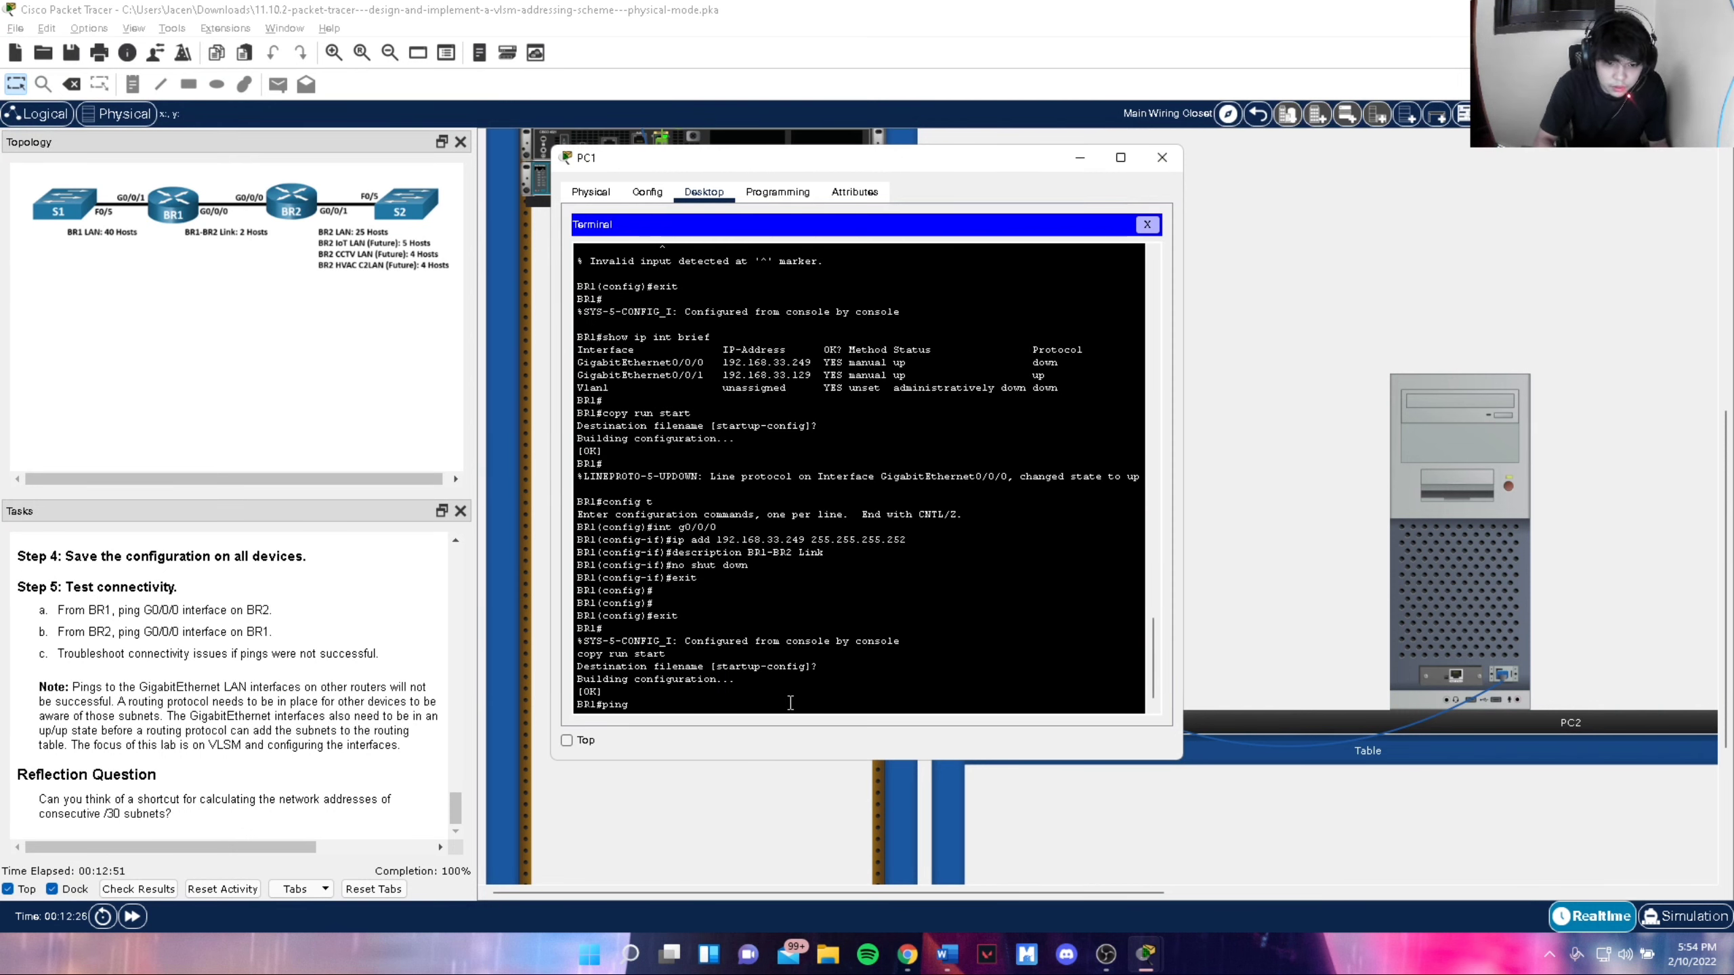
Switch to the Word lab document's device interface address table and place PC1's terminal window beside it
key("alt+Tab")
key("alt+Tab")
key("alt+Tab")
key("Tab")
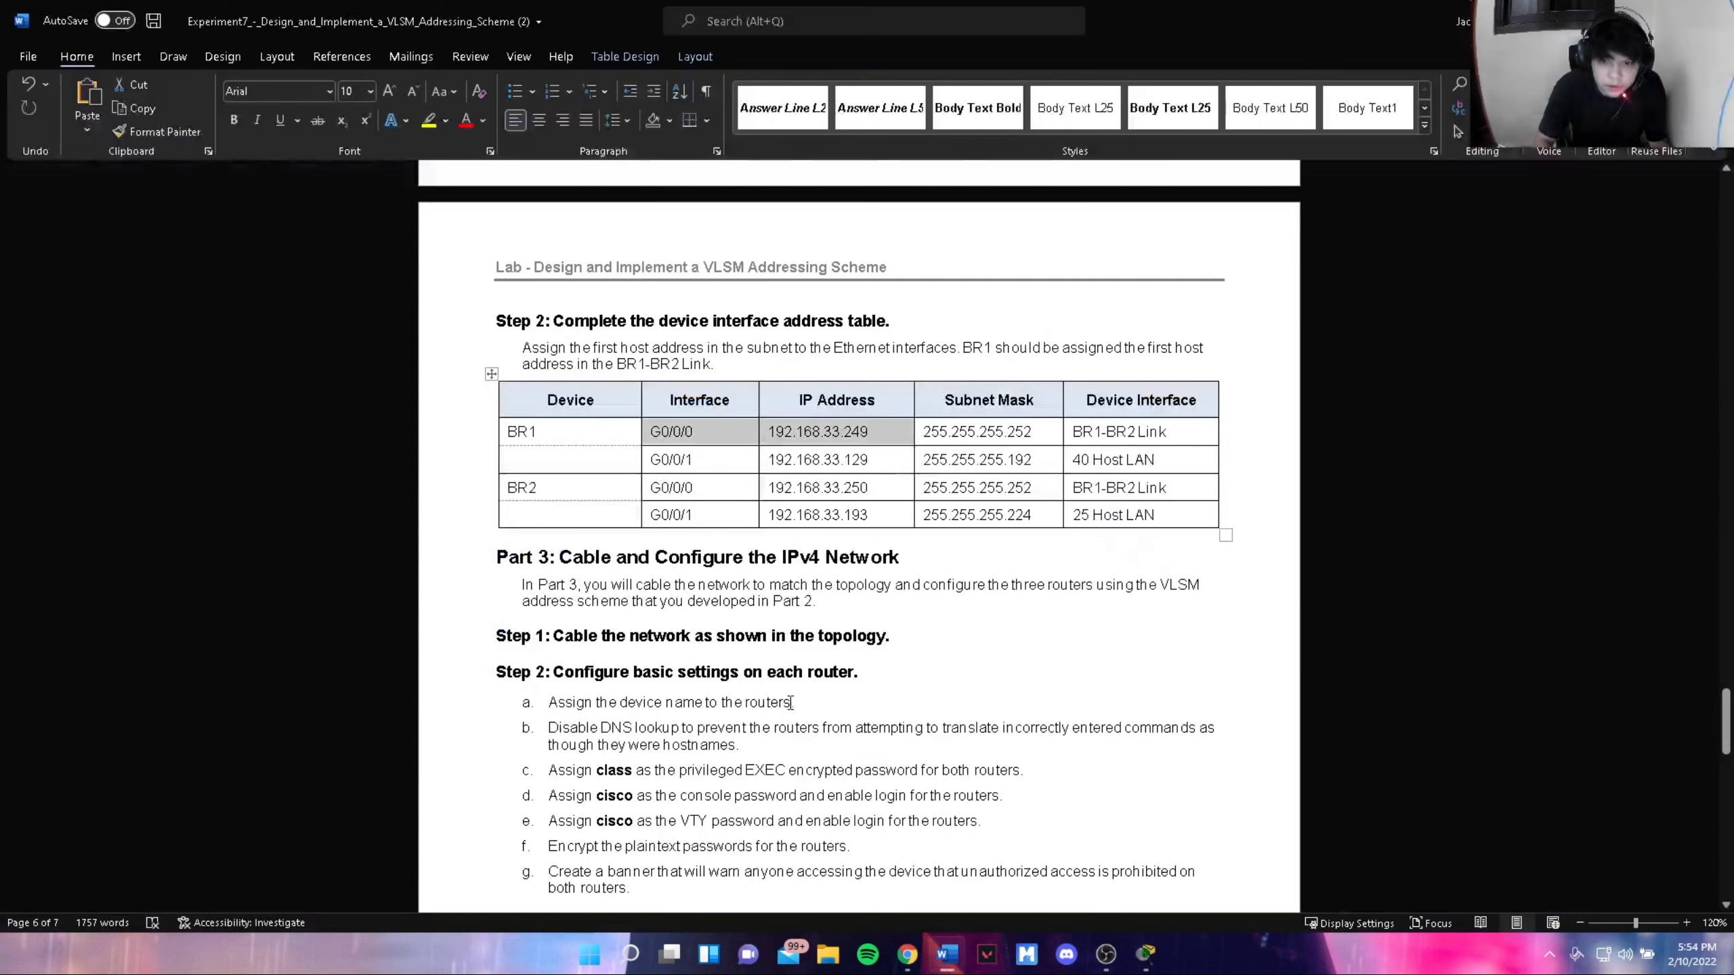
key("alt+Tab")
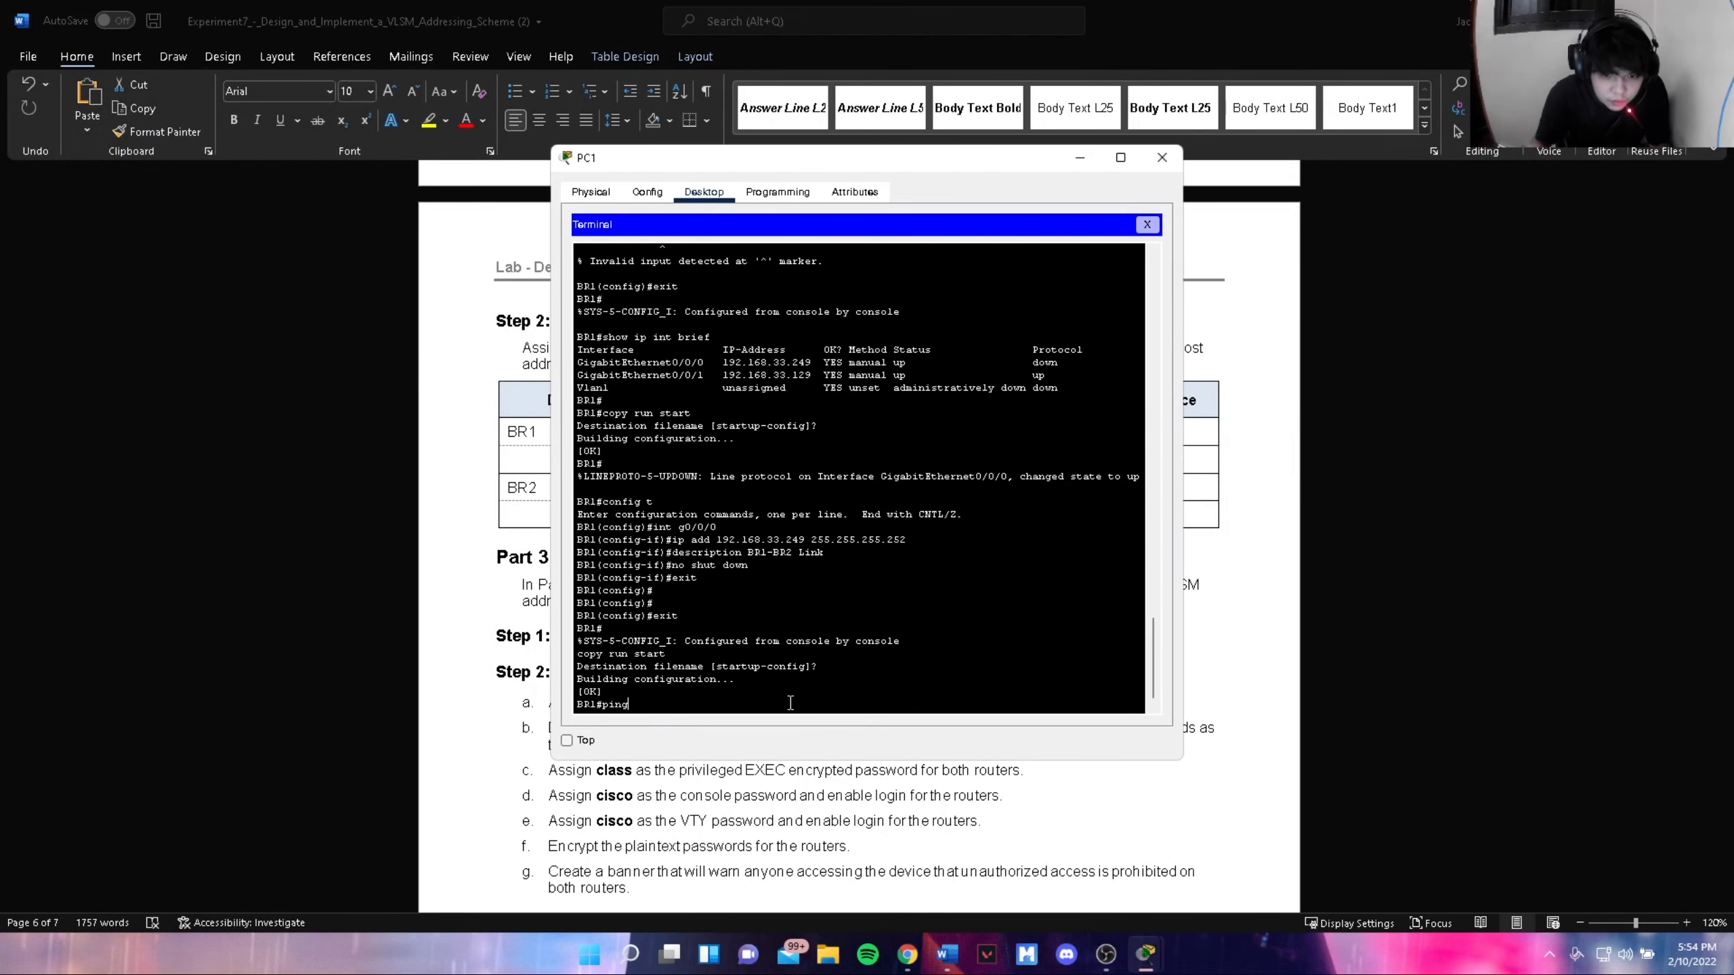
left_click_drag(822, 171, 1243, 210)
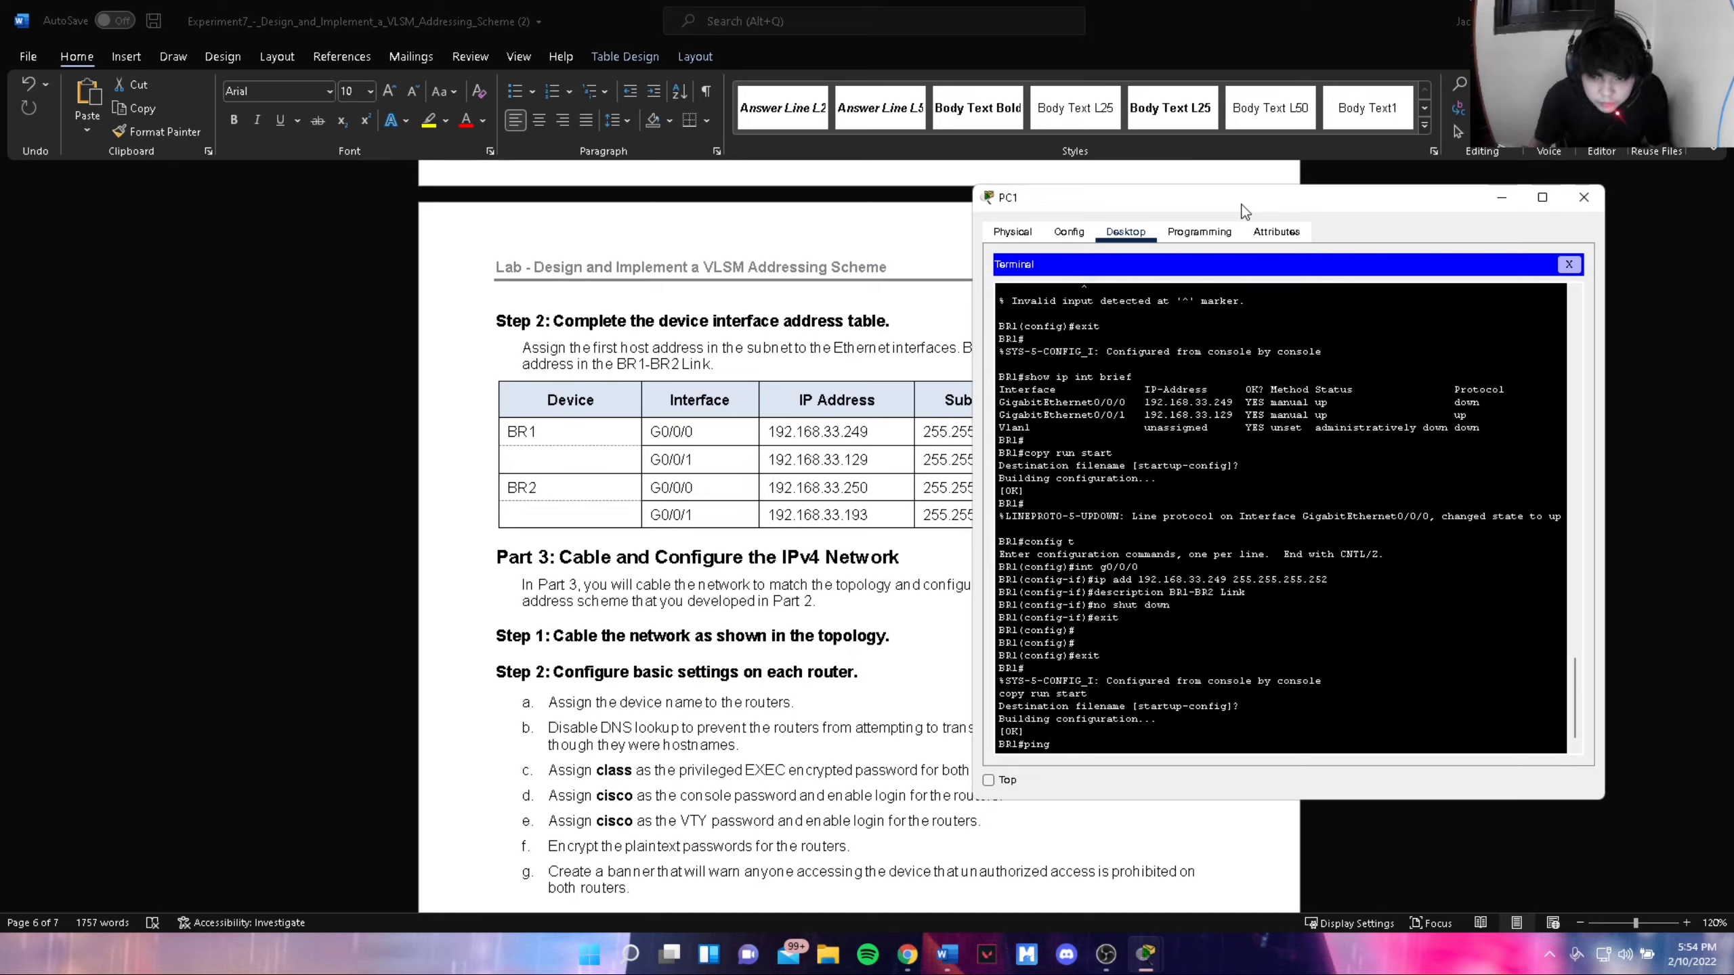
Recheck the Step 5 ping instructions in Packet Tracer and look up BR2's G0/0/0 address in the Word lab document
key("alt+Tab")
key("alt+Tab")
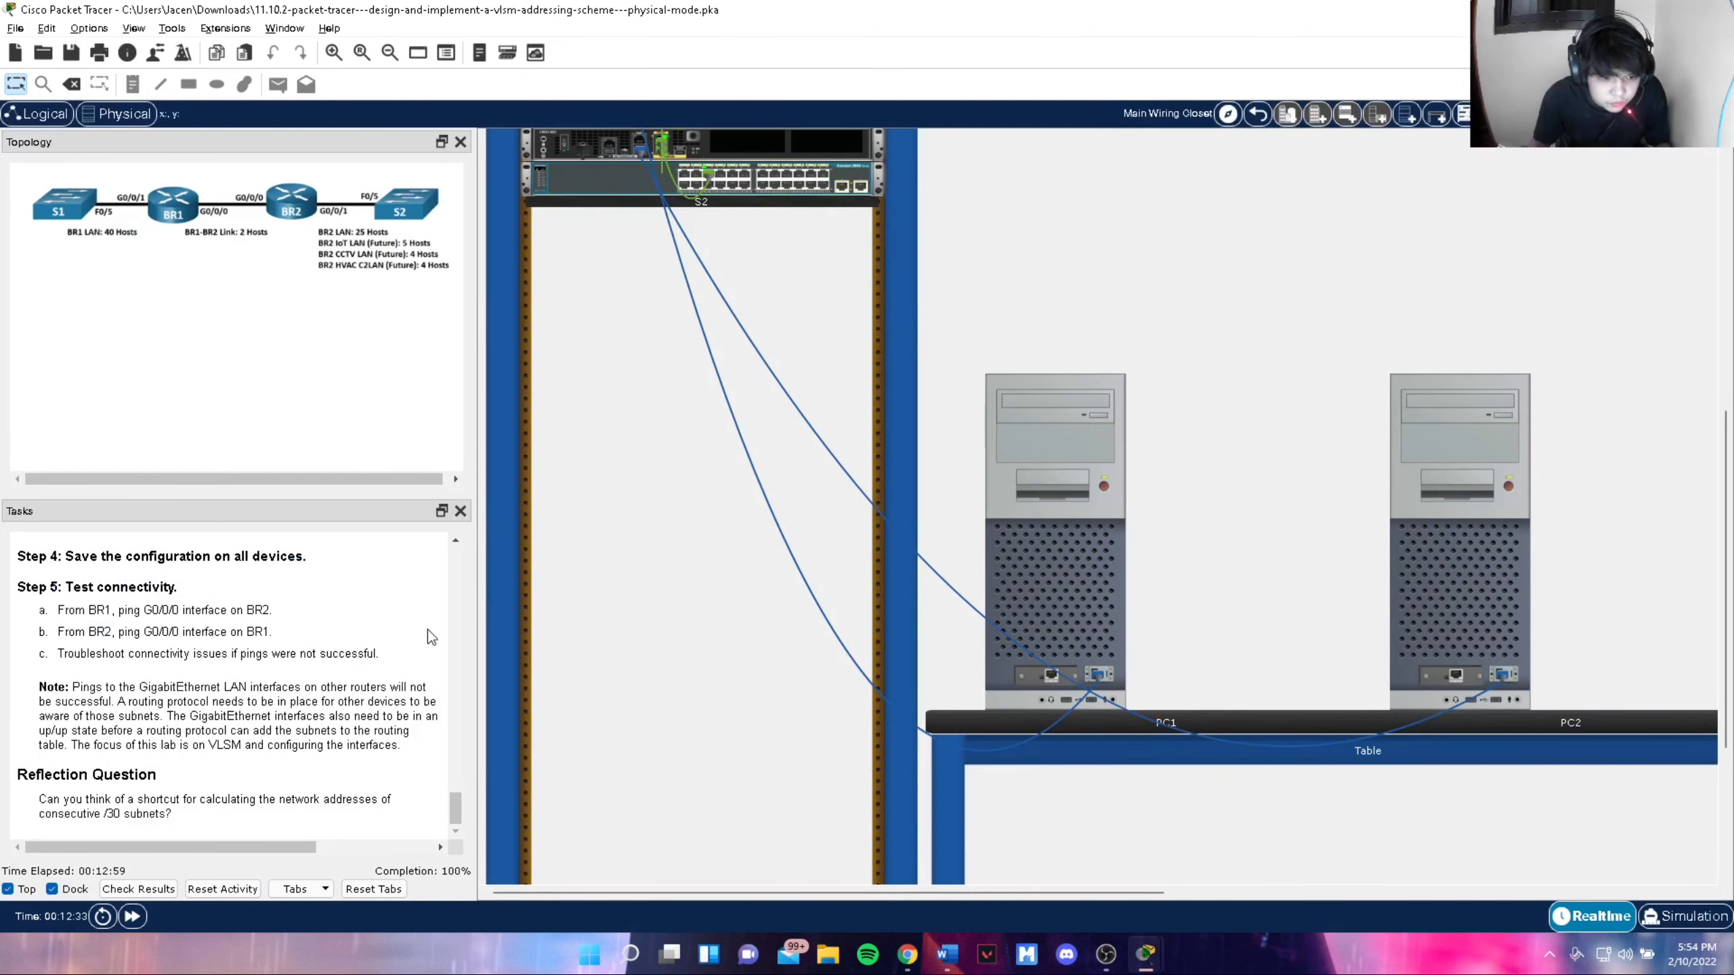
key("alt+Tab")
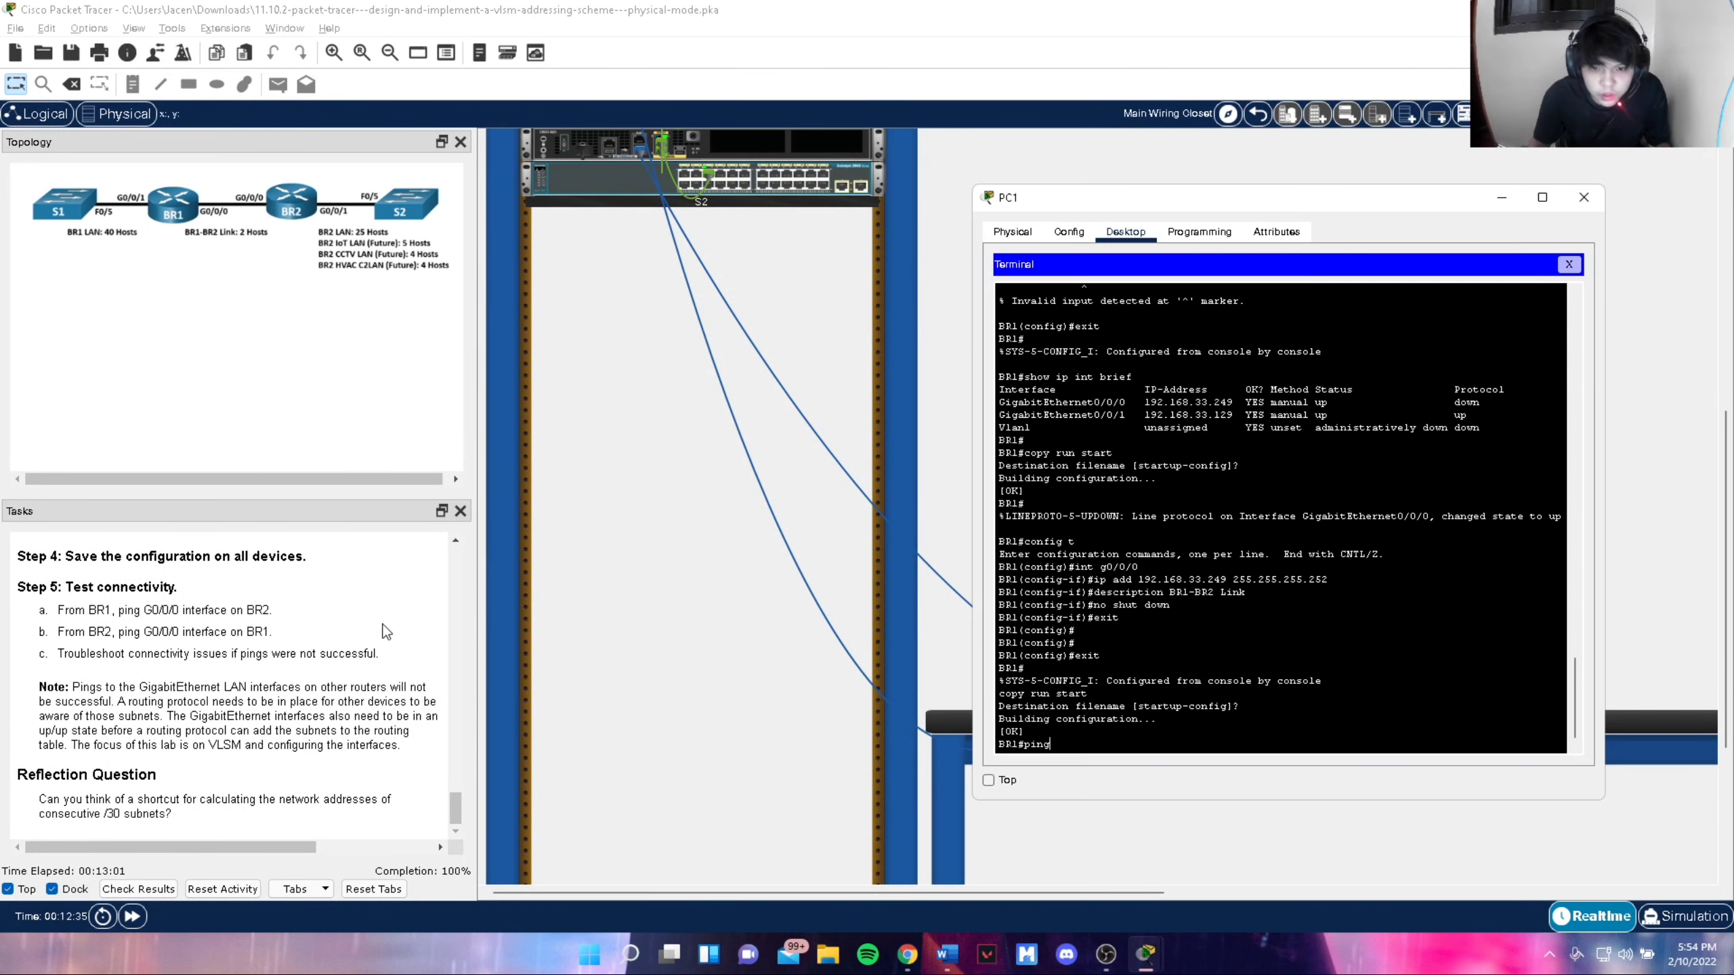
key("alt+Tab")
key("Tab")
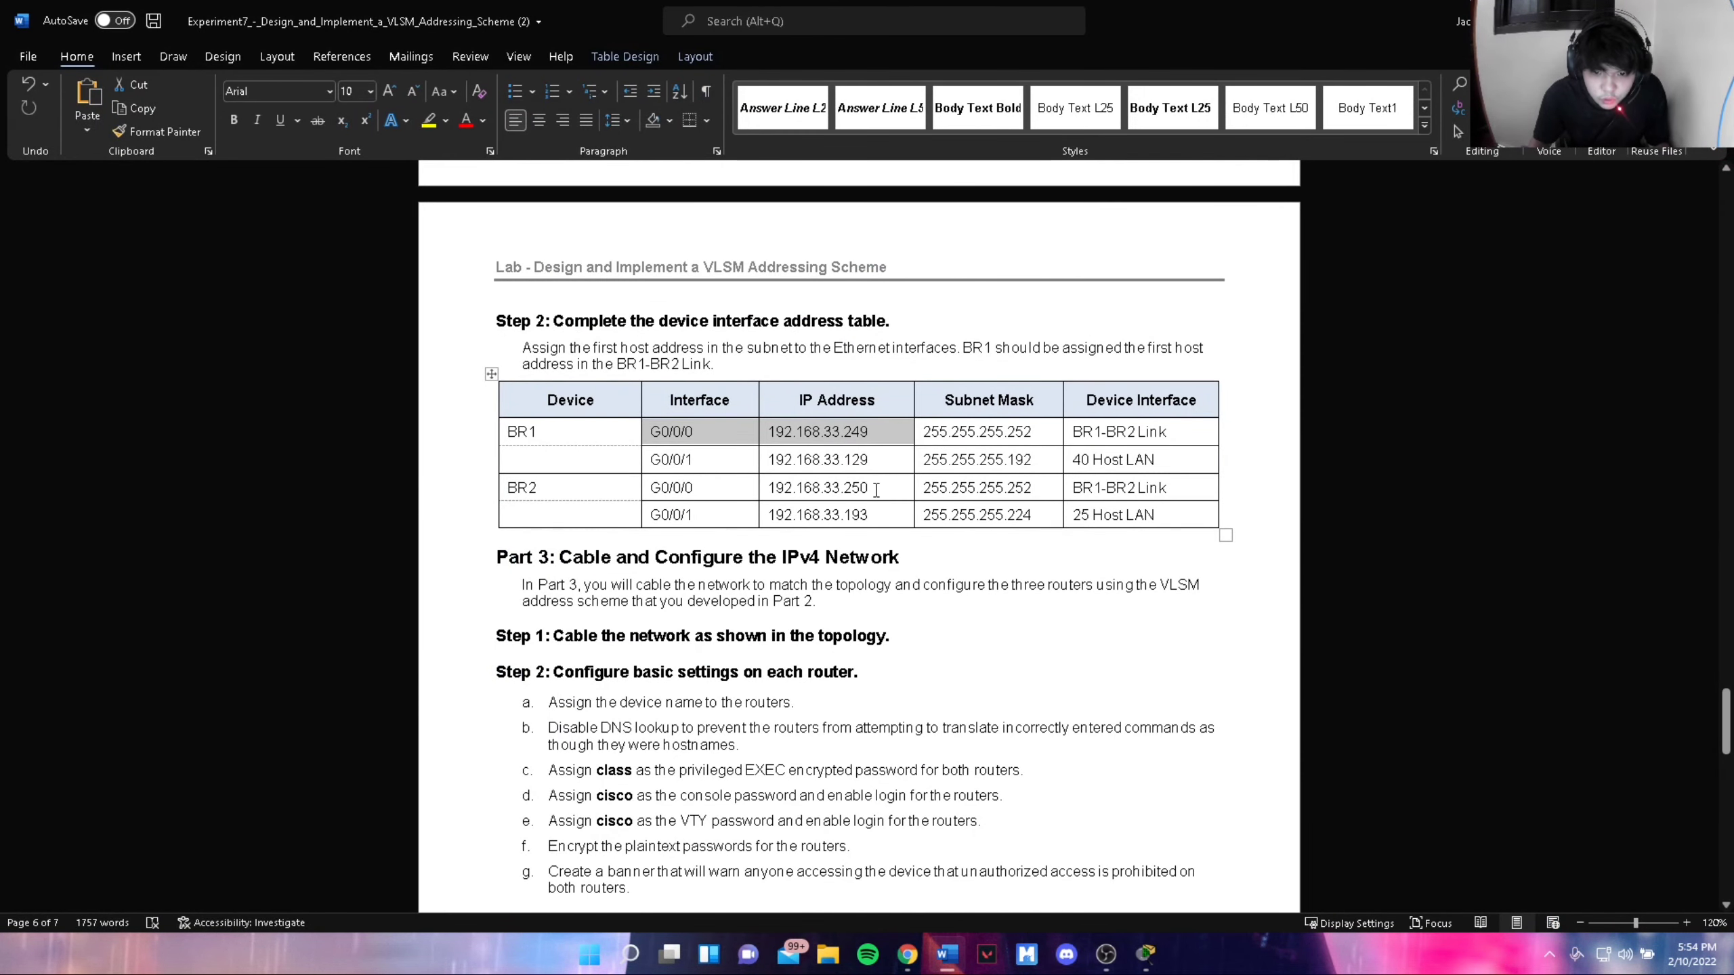
From BR1 in PC1's terminal, ping BR2's G0/0/0 interface at 192.168.33.250
key("alt+Tab")
type("ping 19")
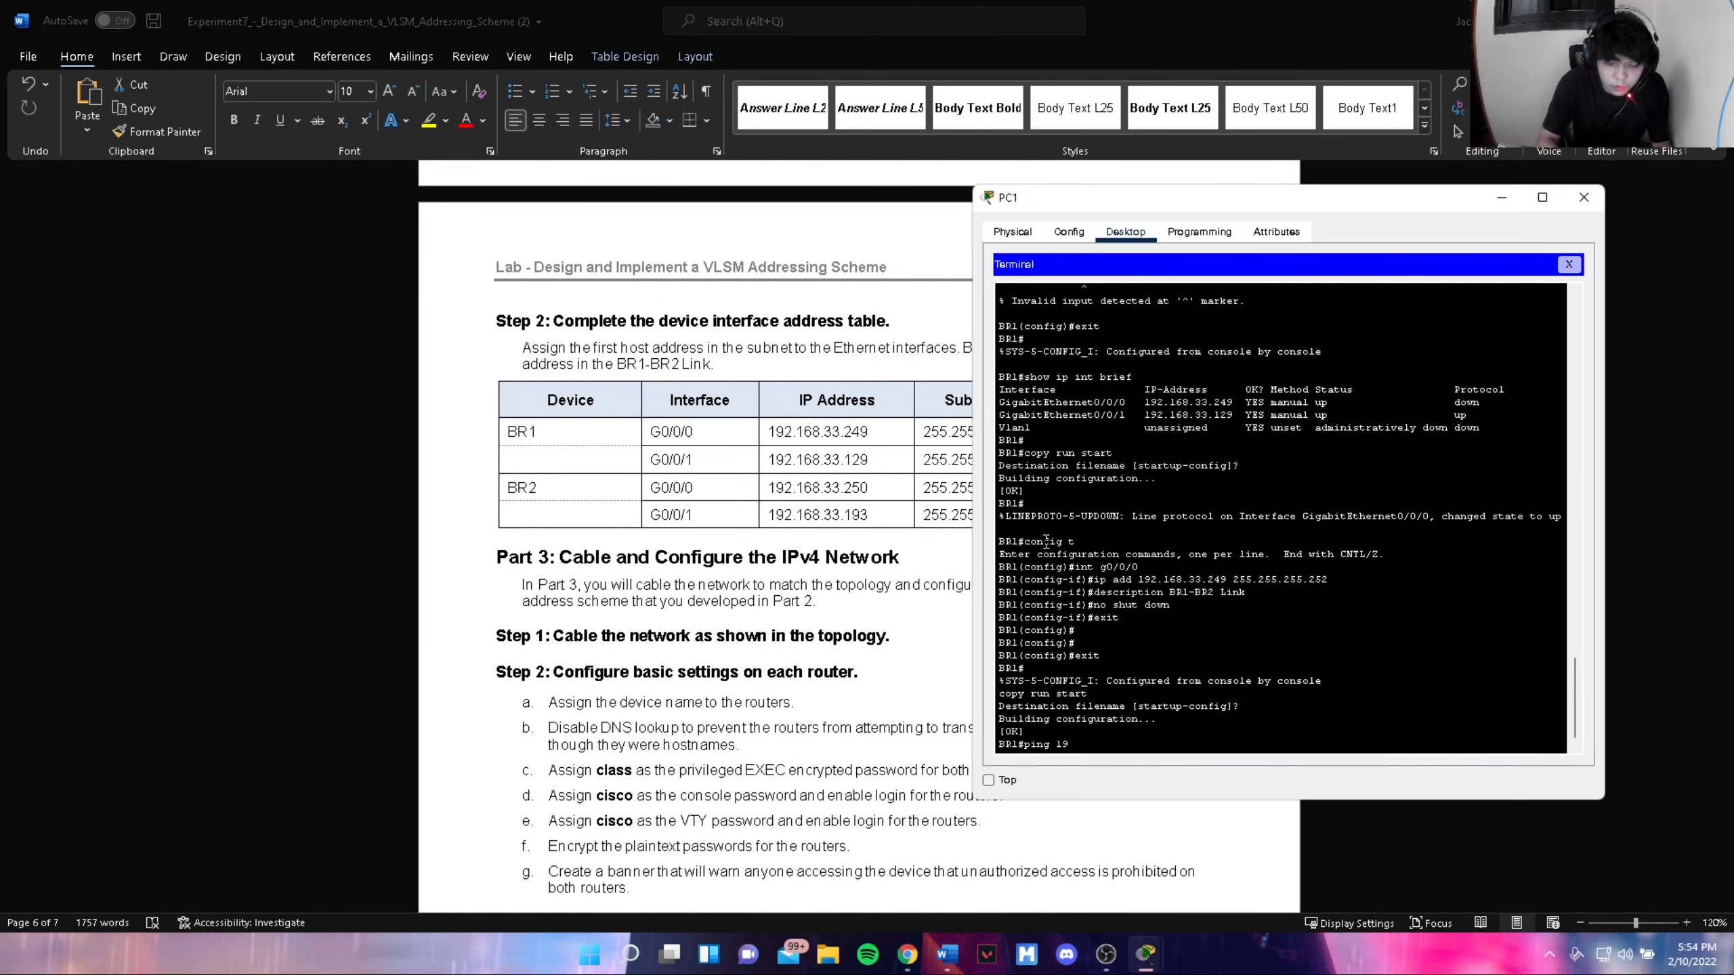
type("2.168.")
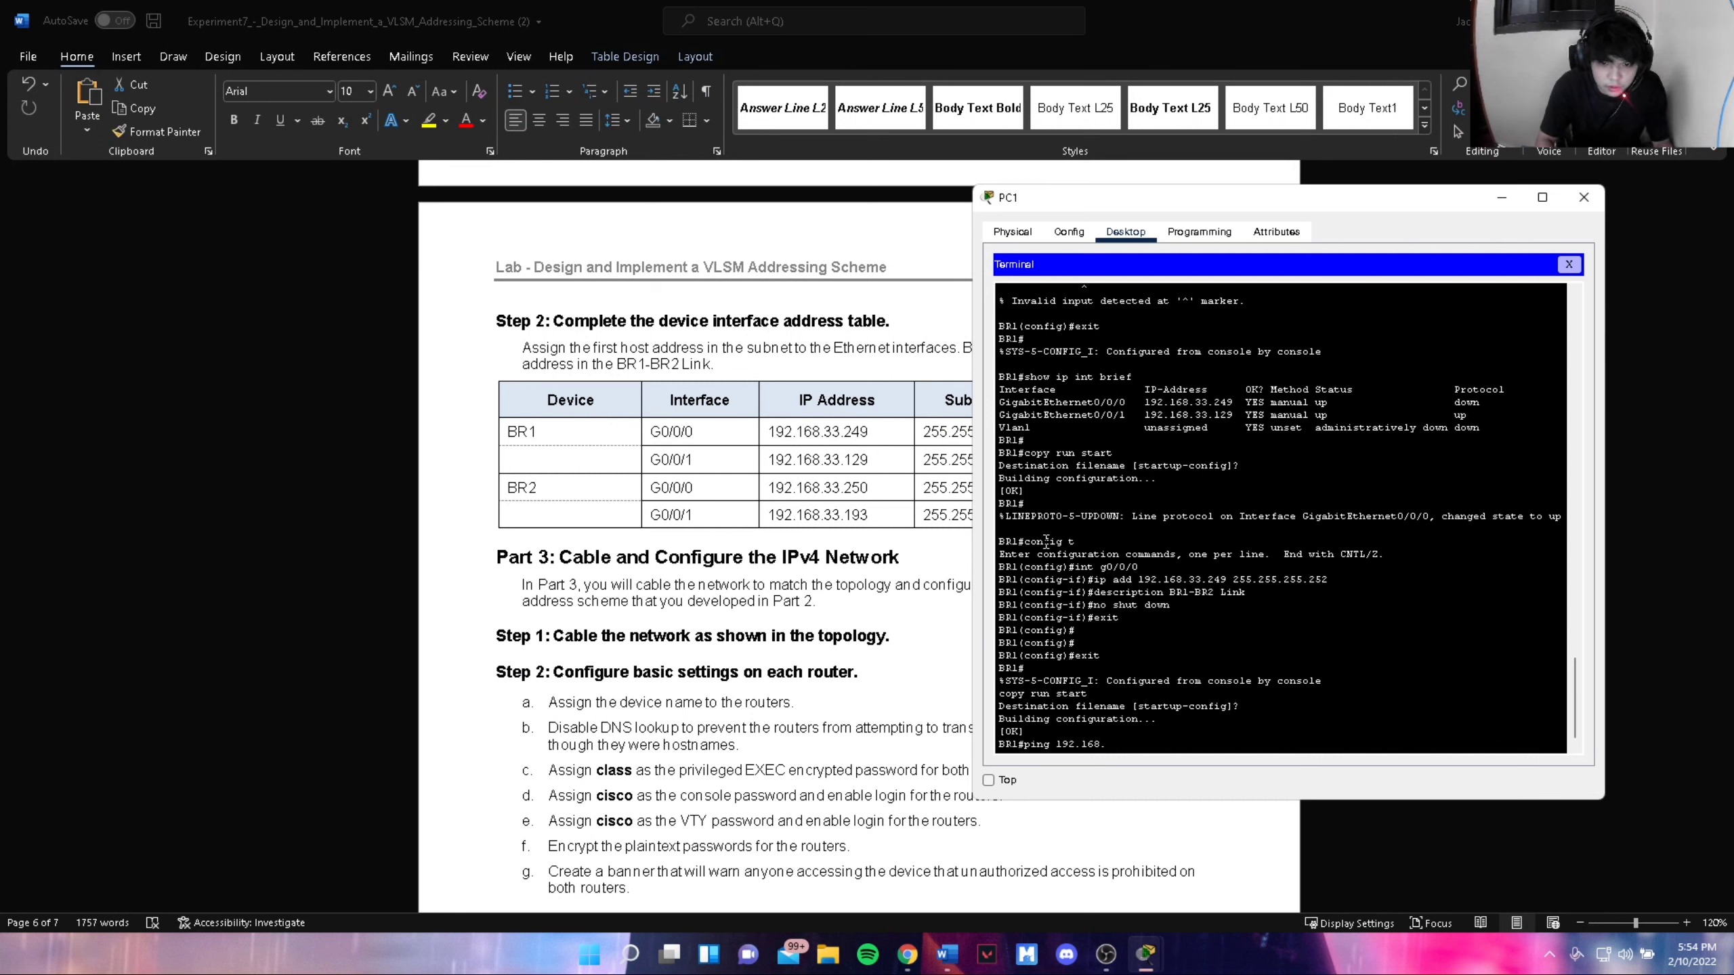
type("33.250")
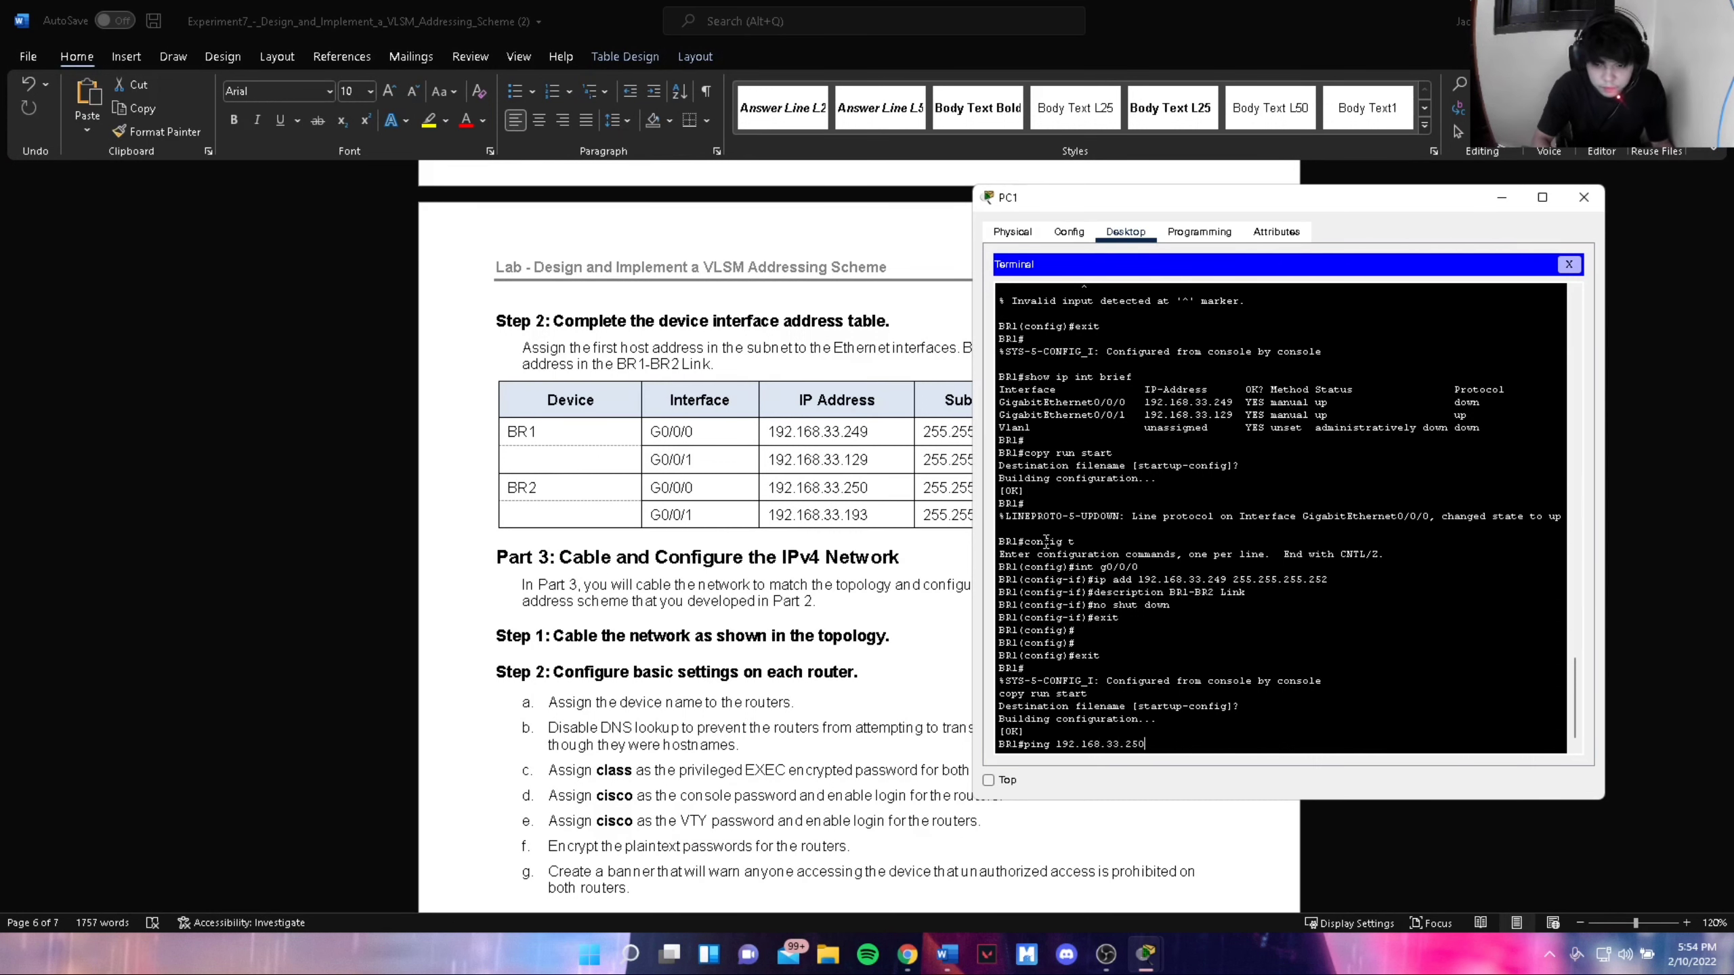
key("Return")
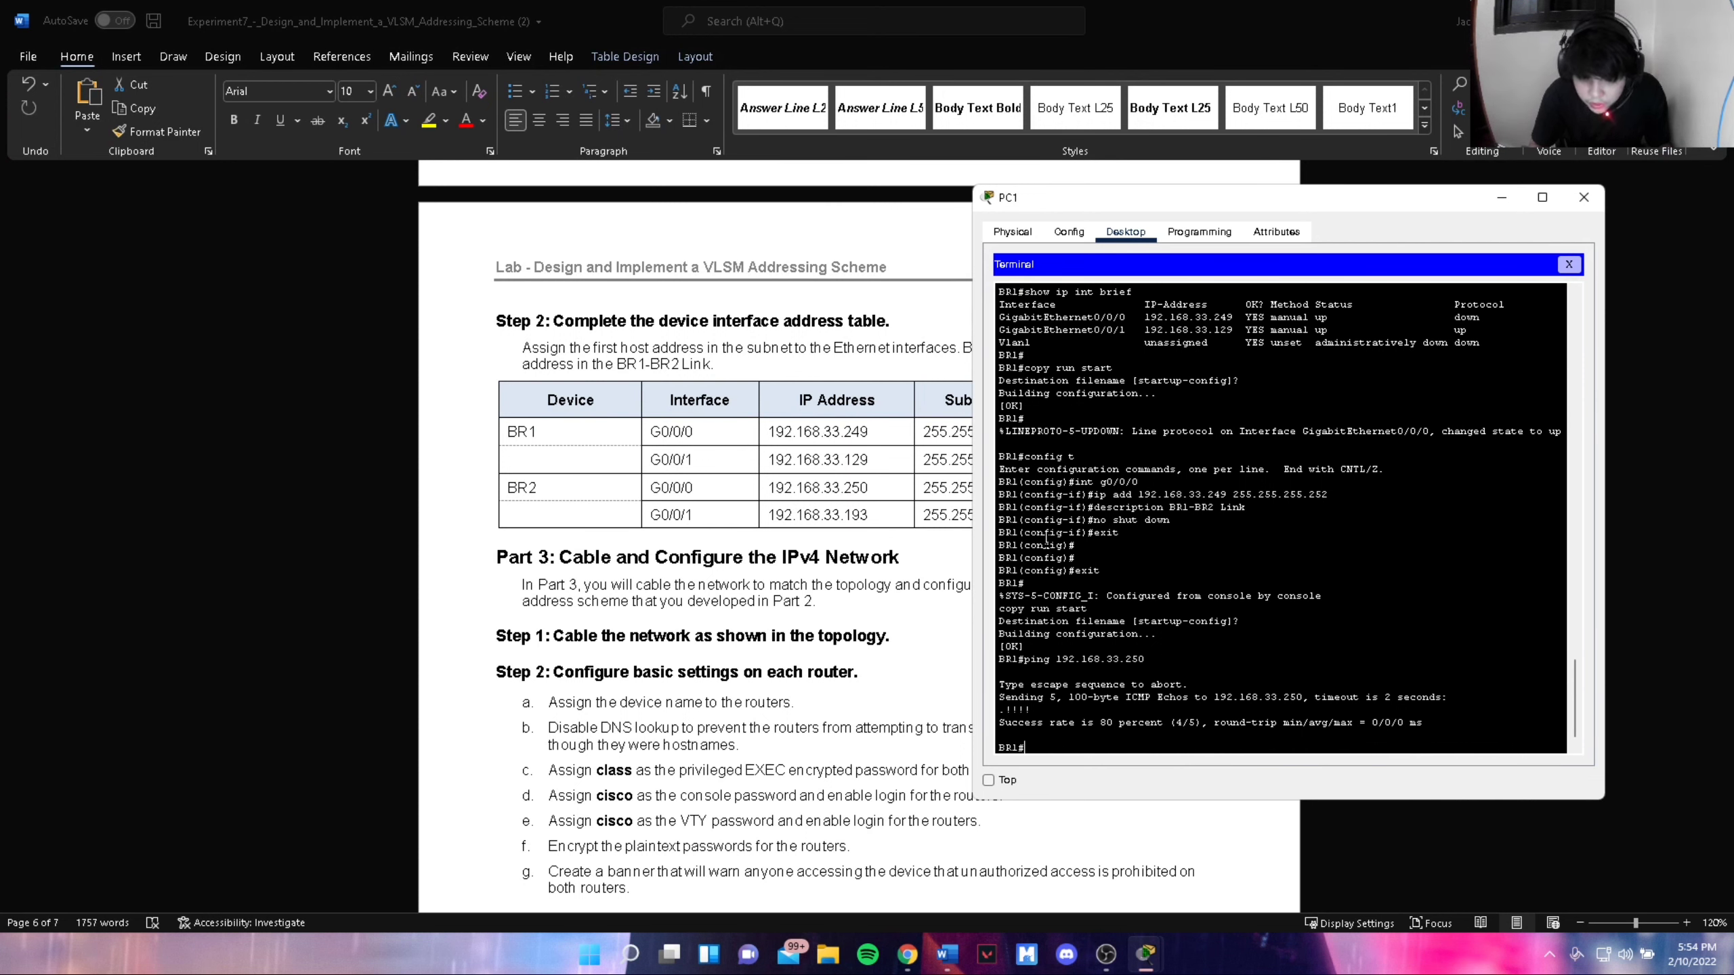
Repeat the ping from BR1 to 192.168.33.250, close PC1's window, and return to Packet Tracer
type("ping")
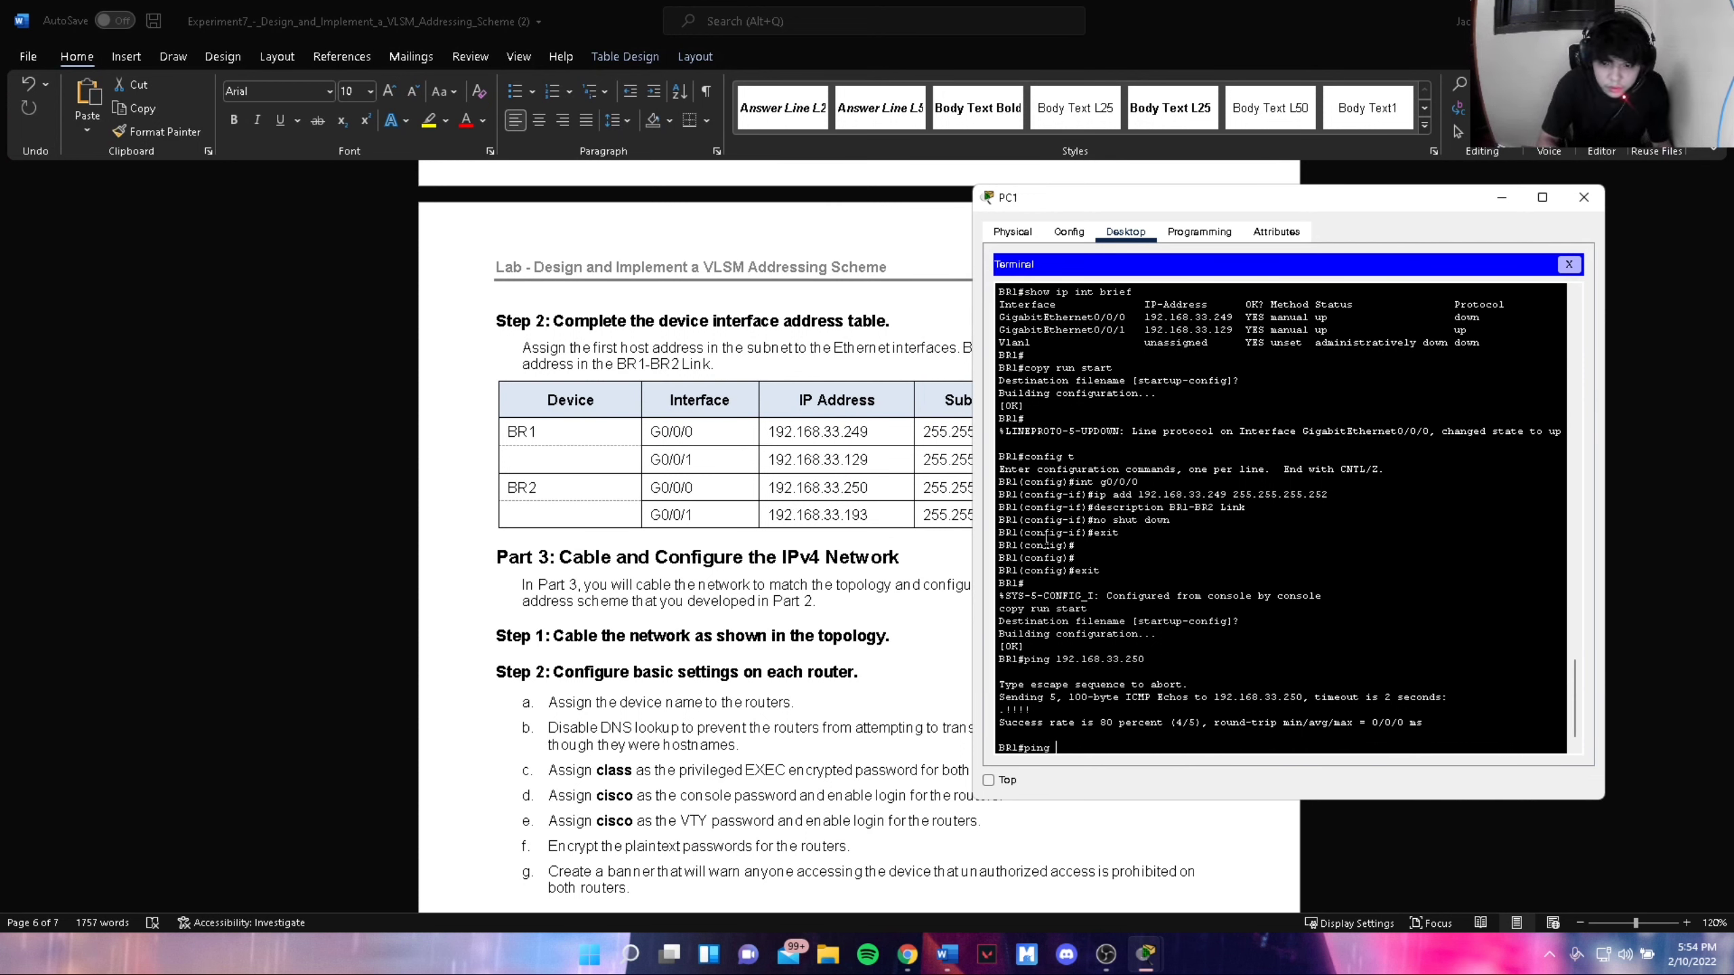
type(" 192.168.")
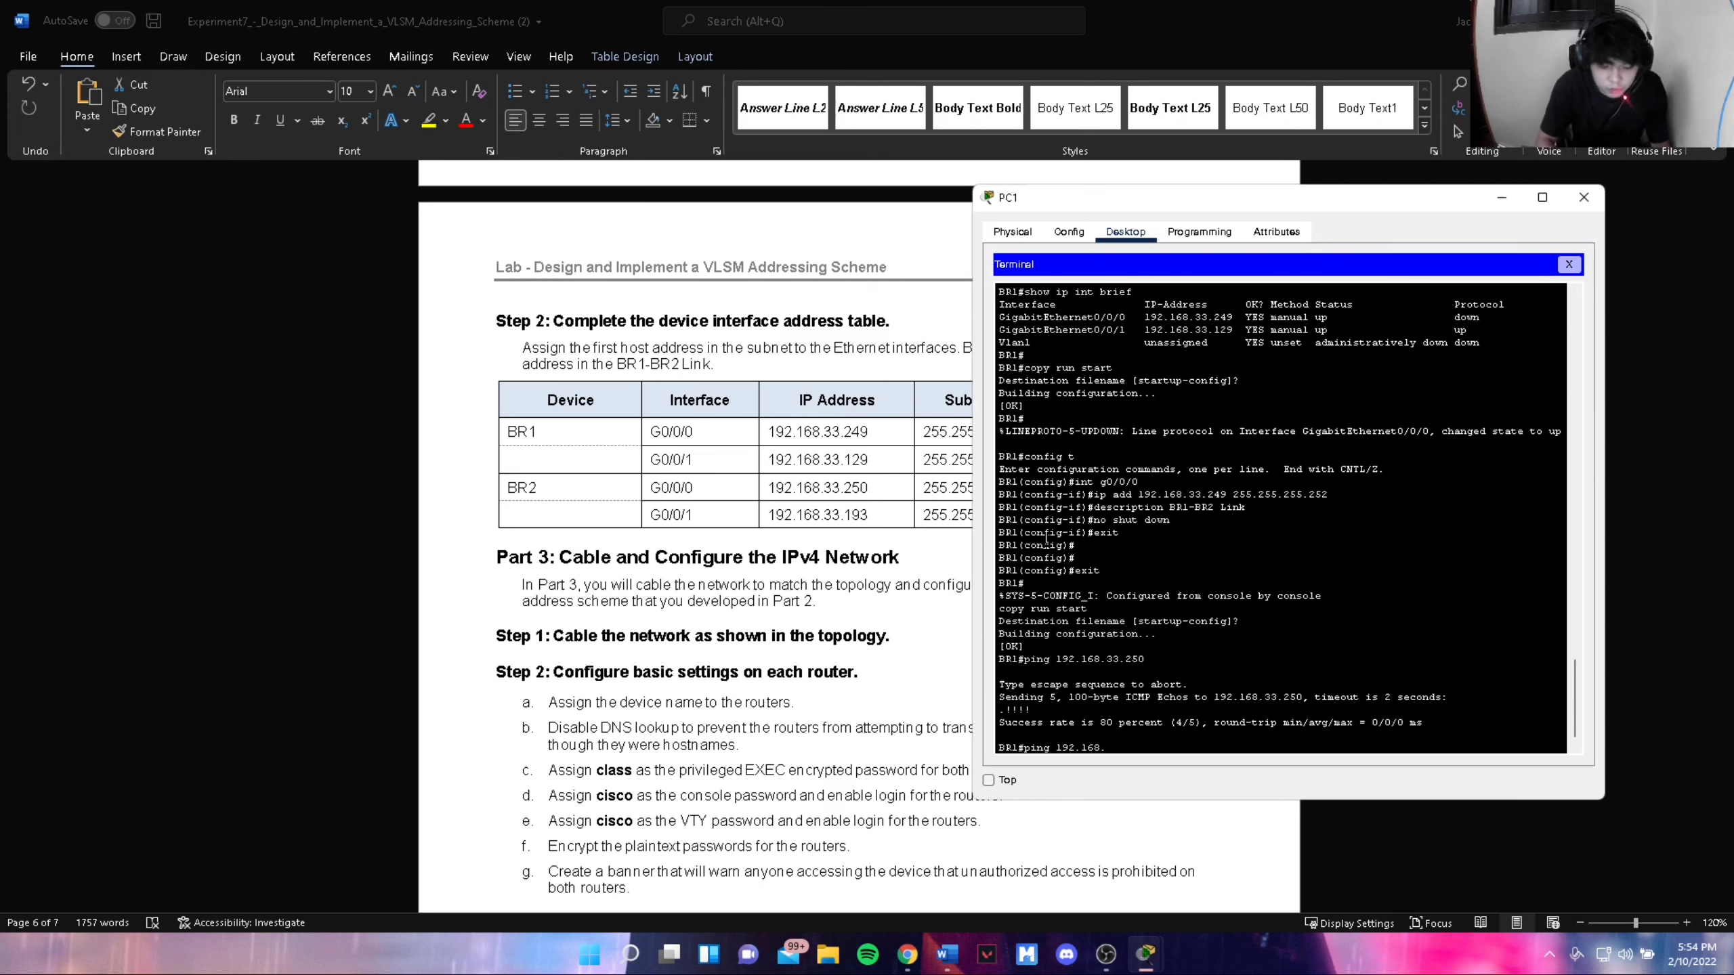
type("33.250")
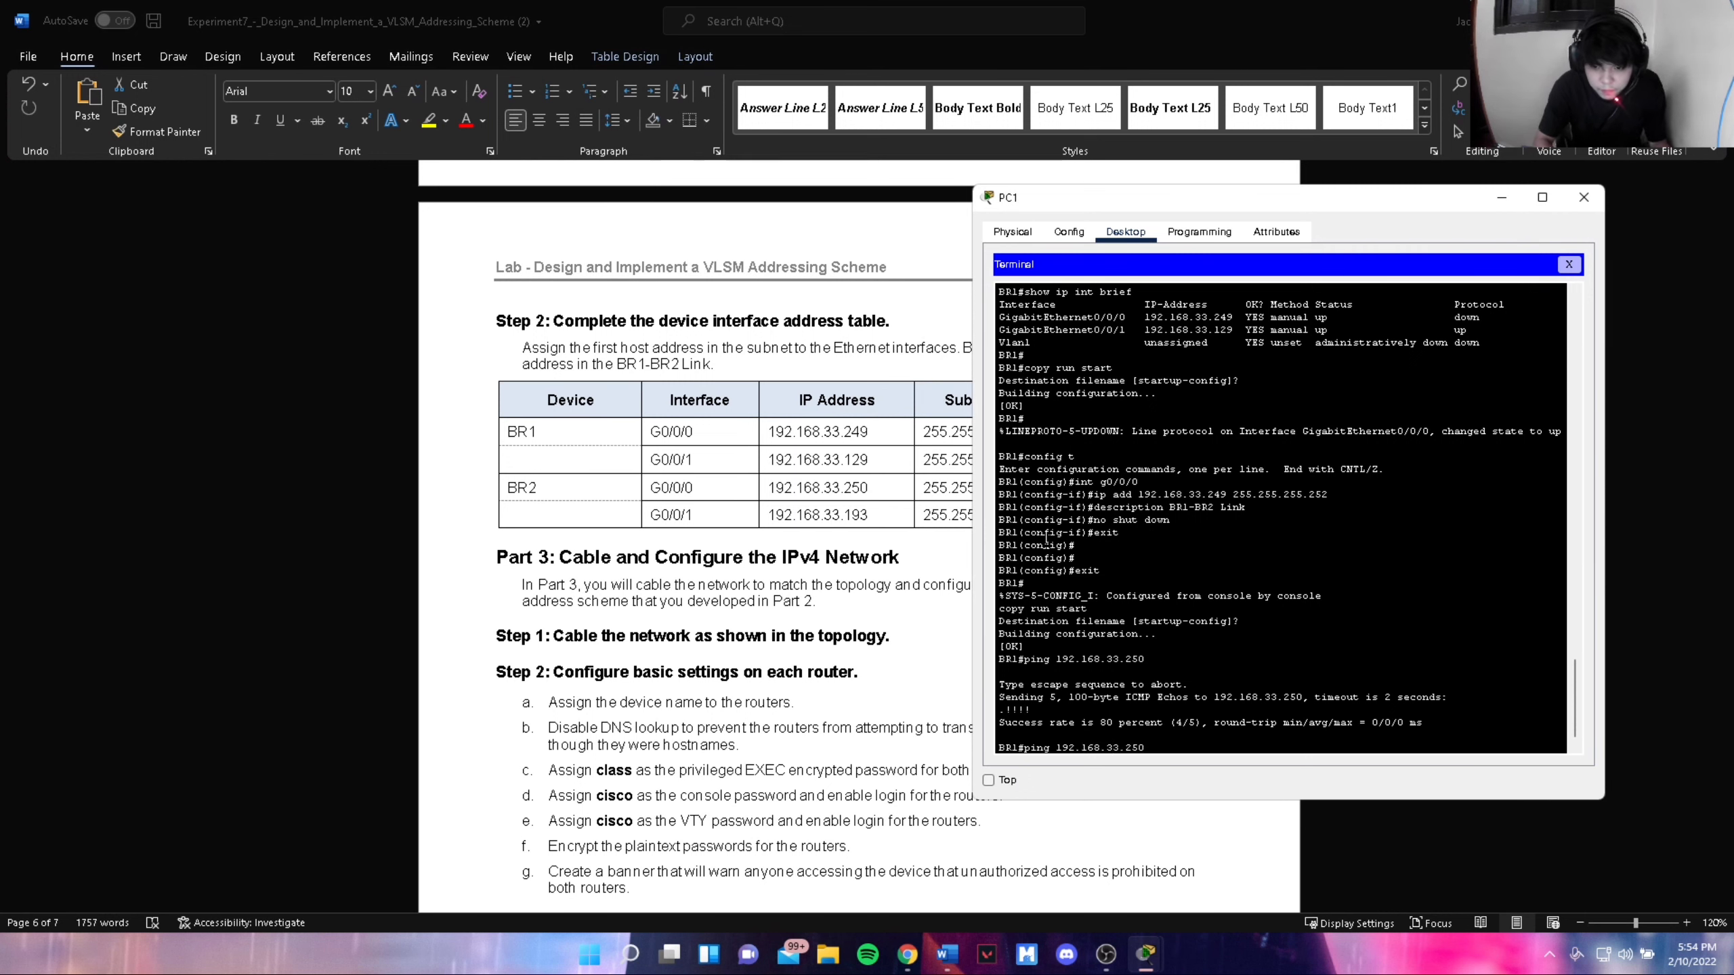
key("Return")
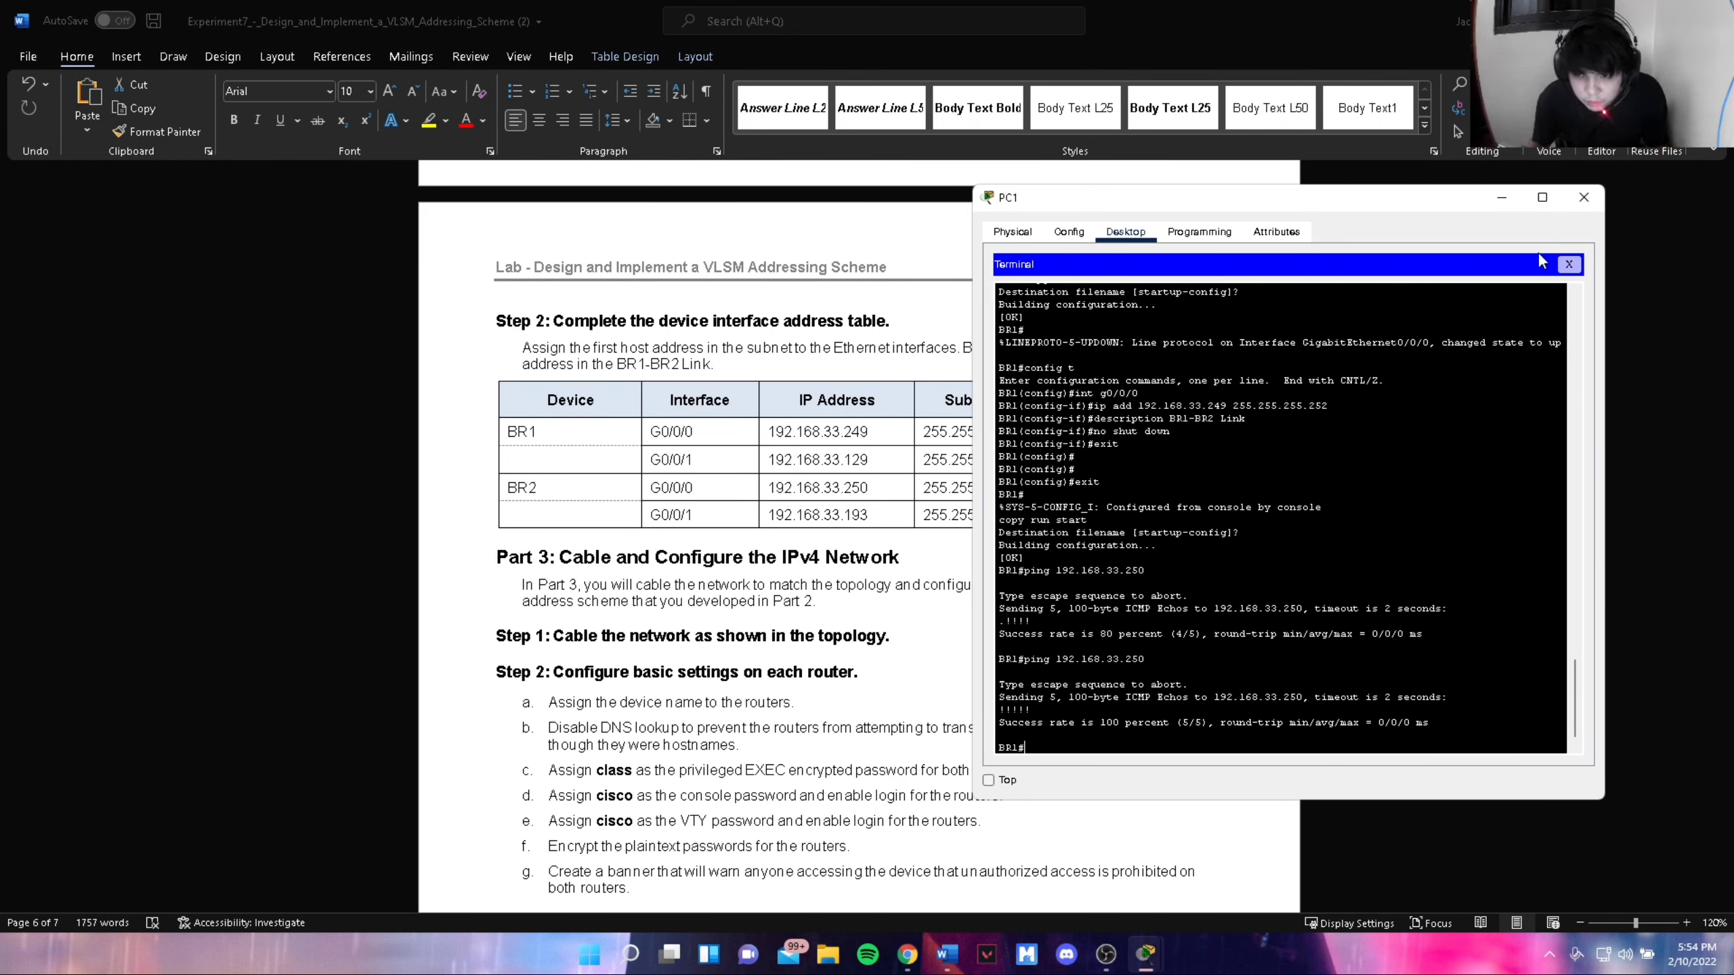
left_click(1583, 197)
key("alt+Tab")
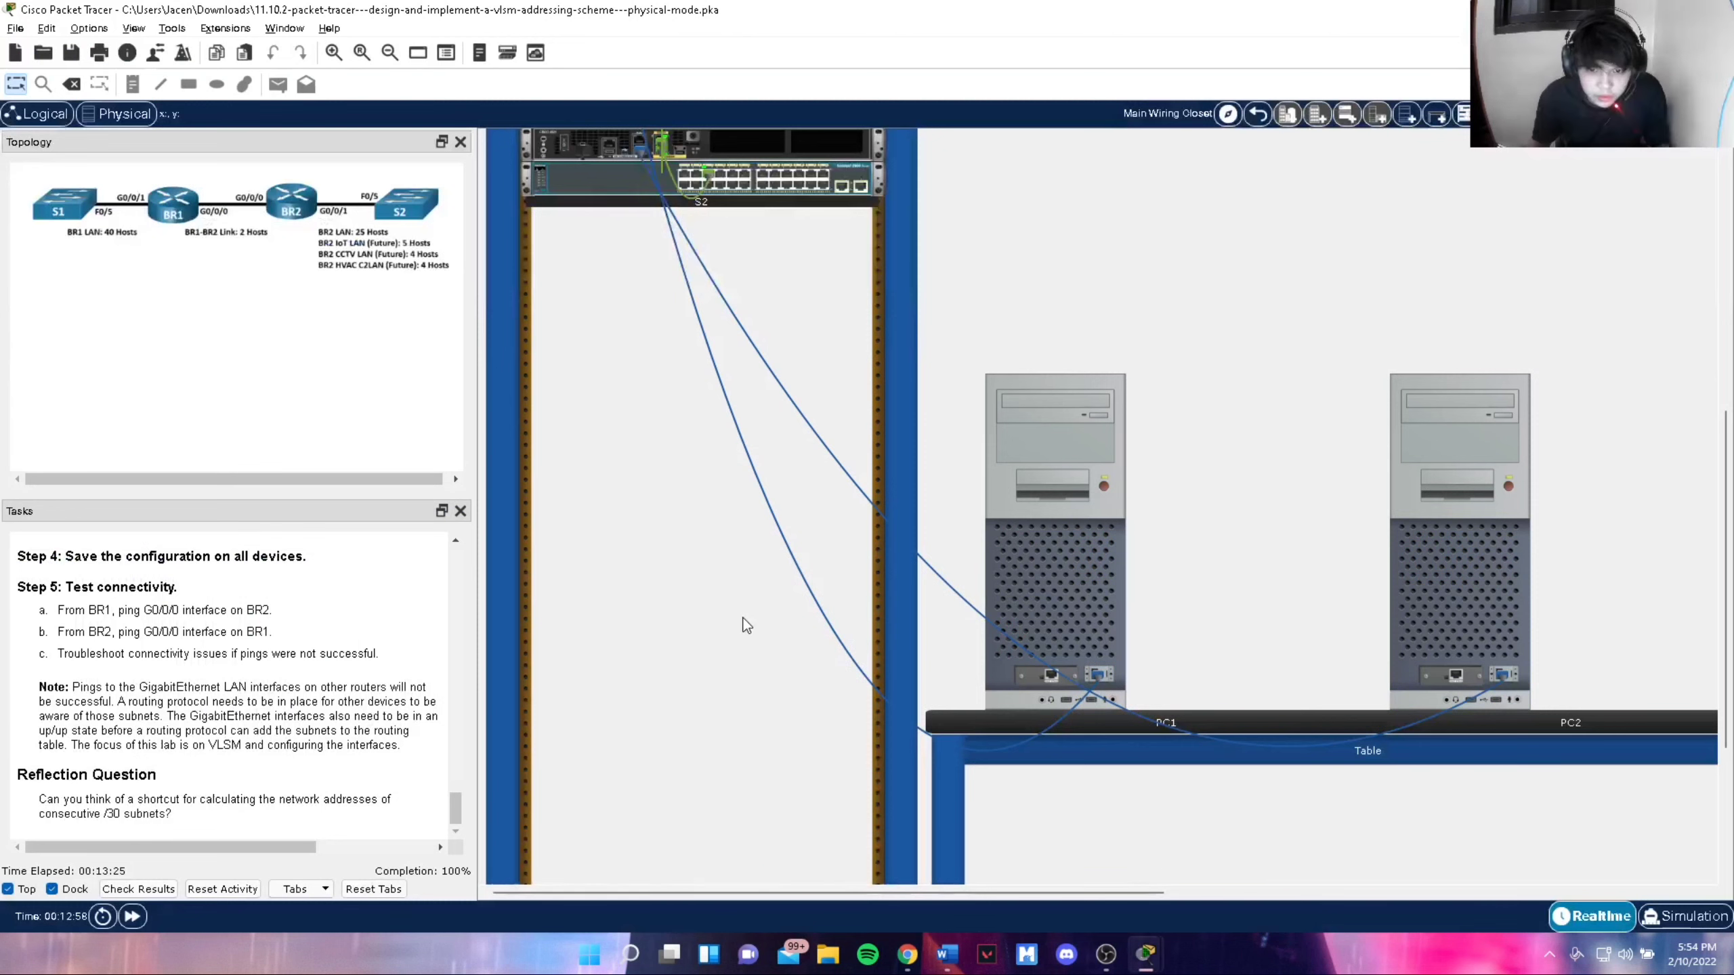
Open PC2's terminal session to BR2 with the default connection settings
left_click(1436, 501)
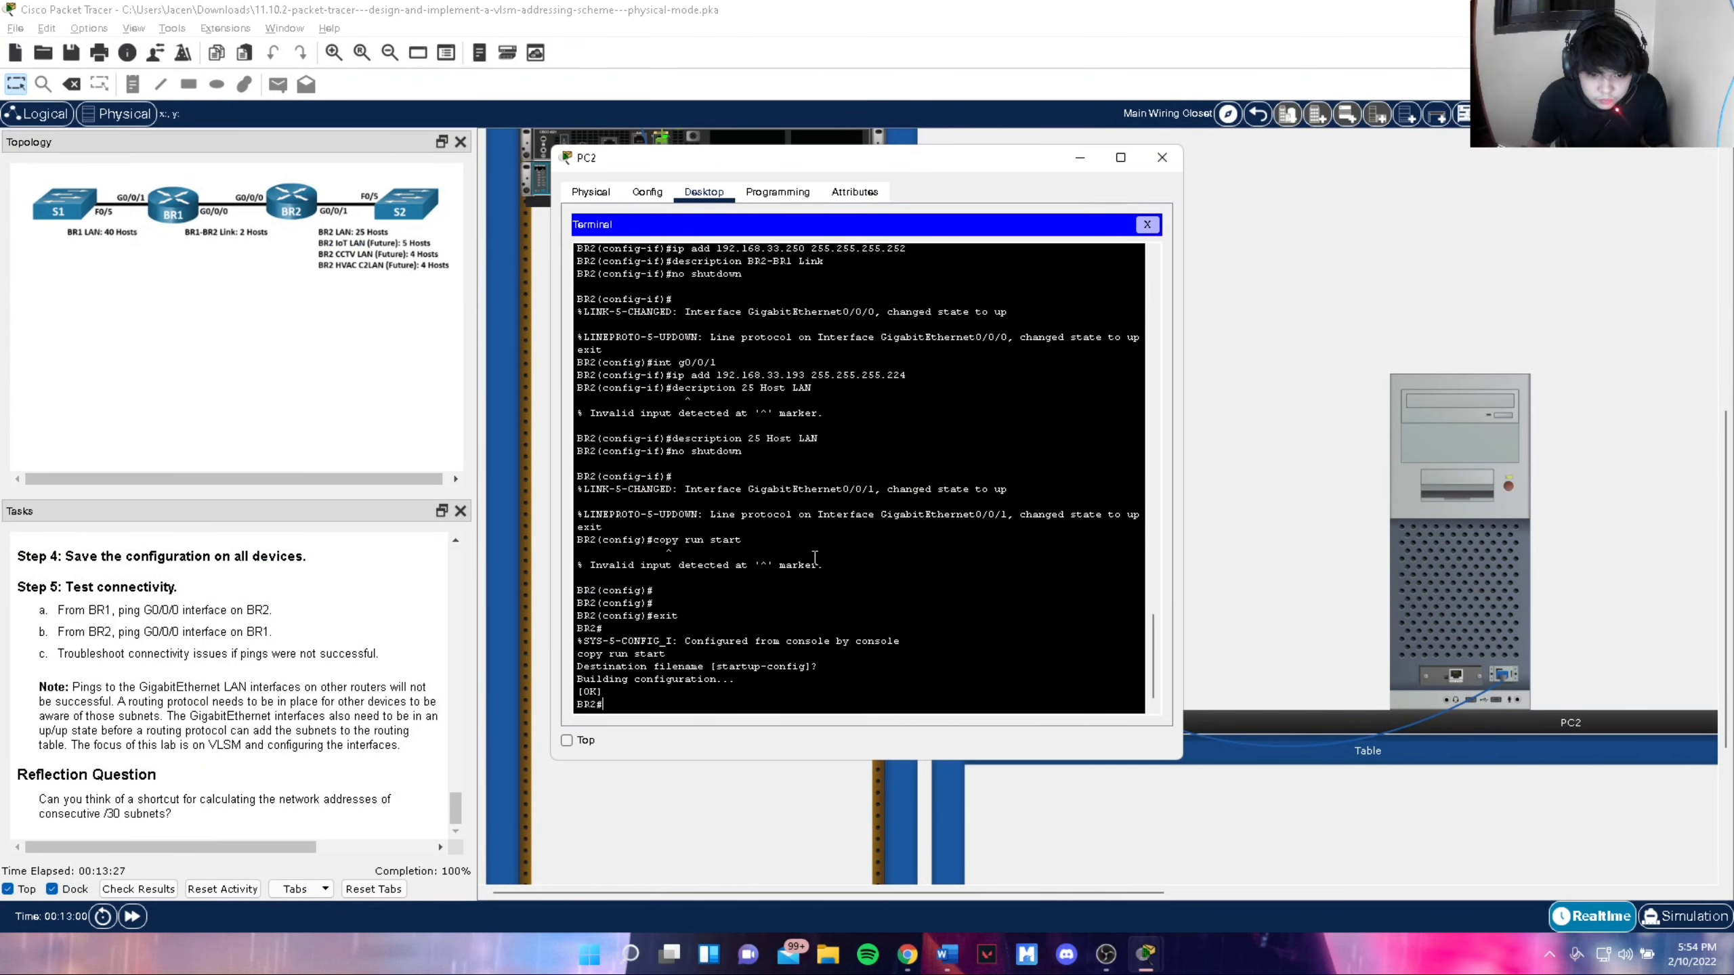
left_click(1162, 157)
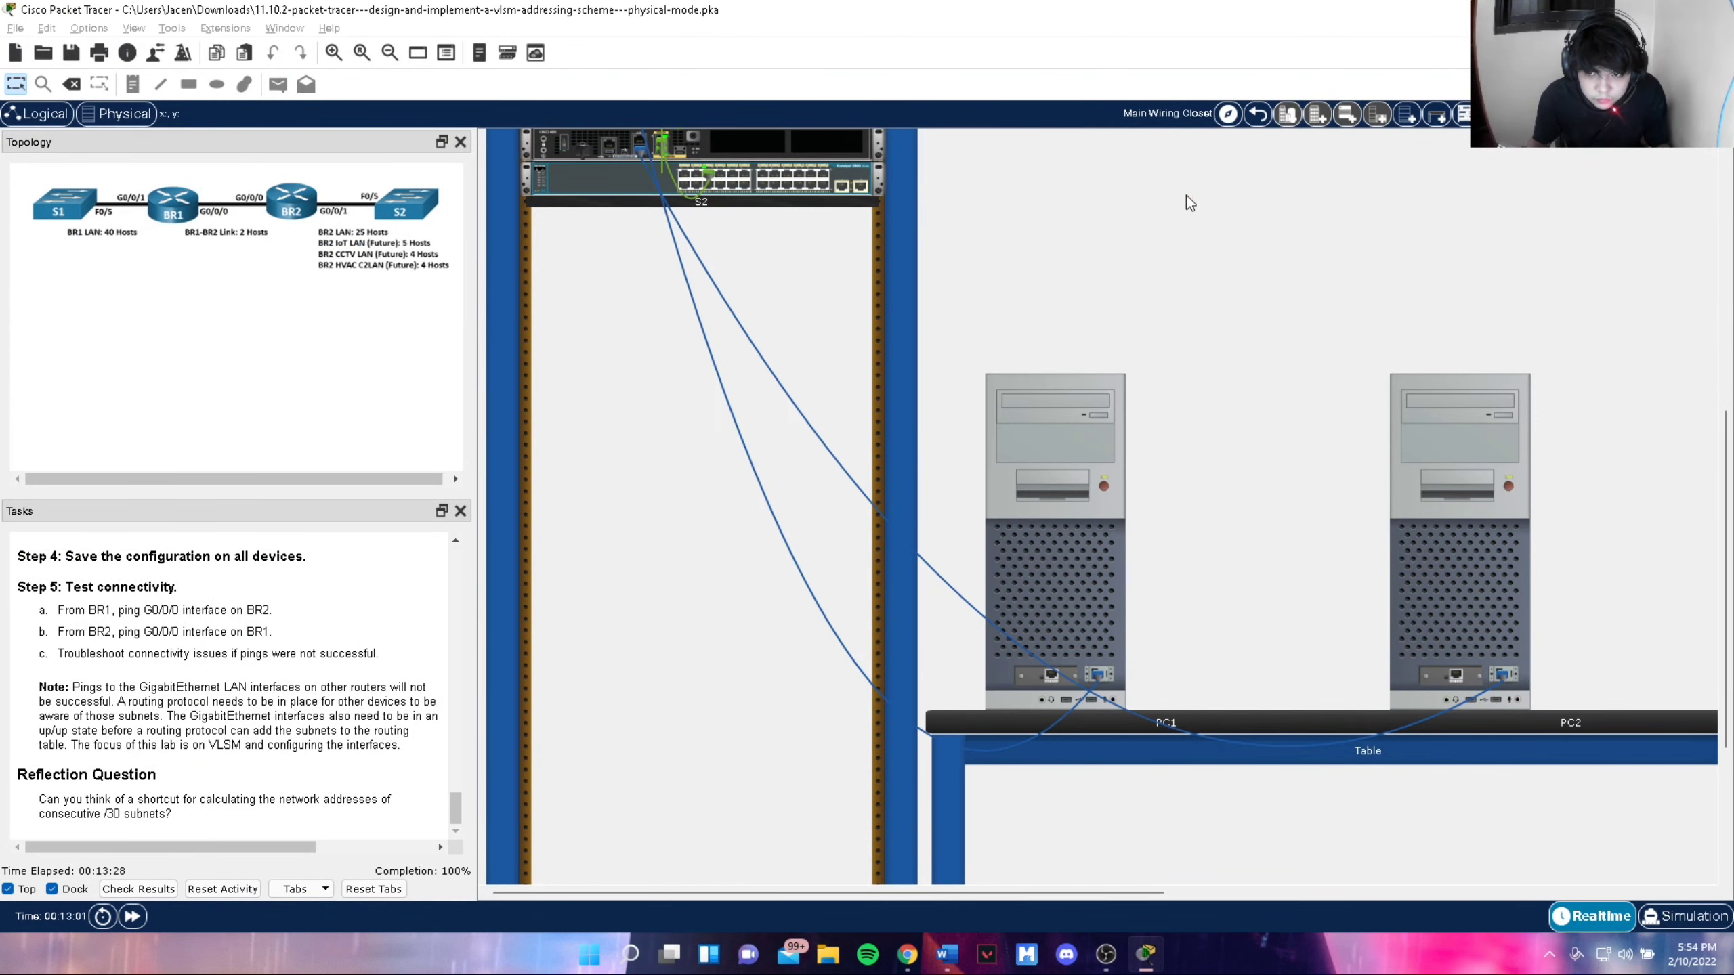
left_click(1451, 556)
left_click(846, 261)
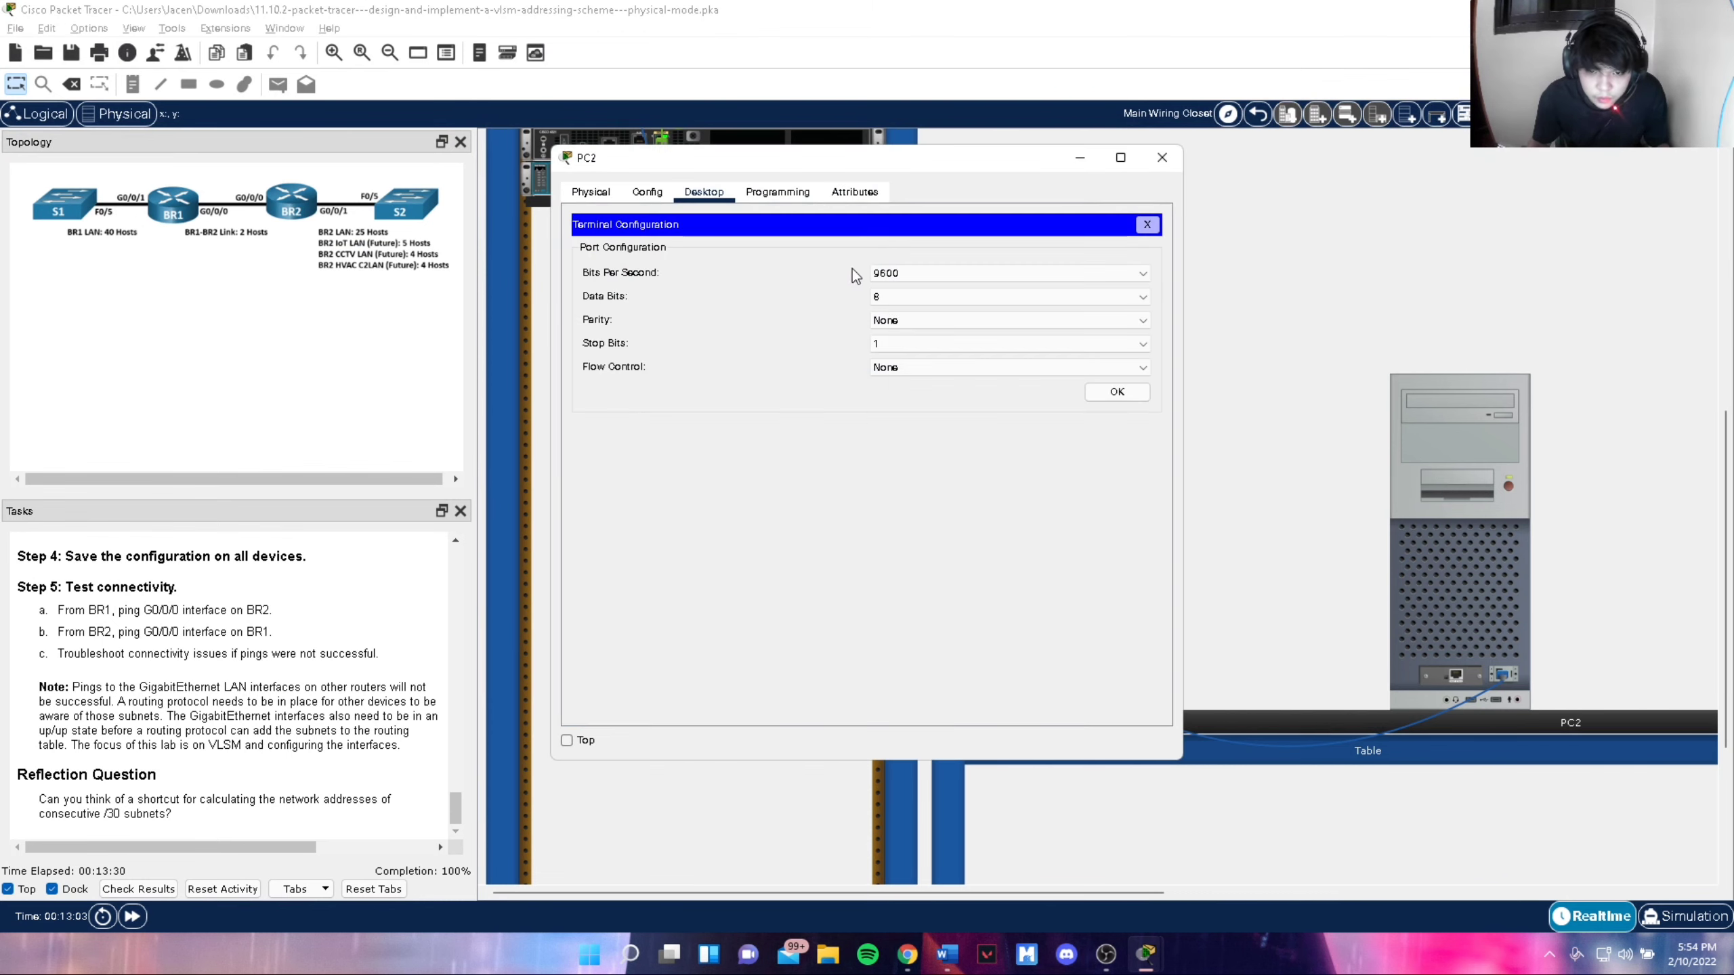
left_click(1095, 399)
Bring up the Word document's interface address table and place PC2's terminal window beside it
key("alt+Tab")
key("alt+Tab")
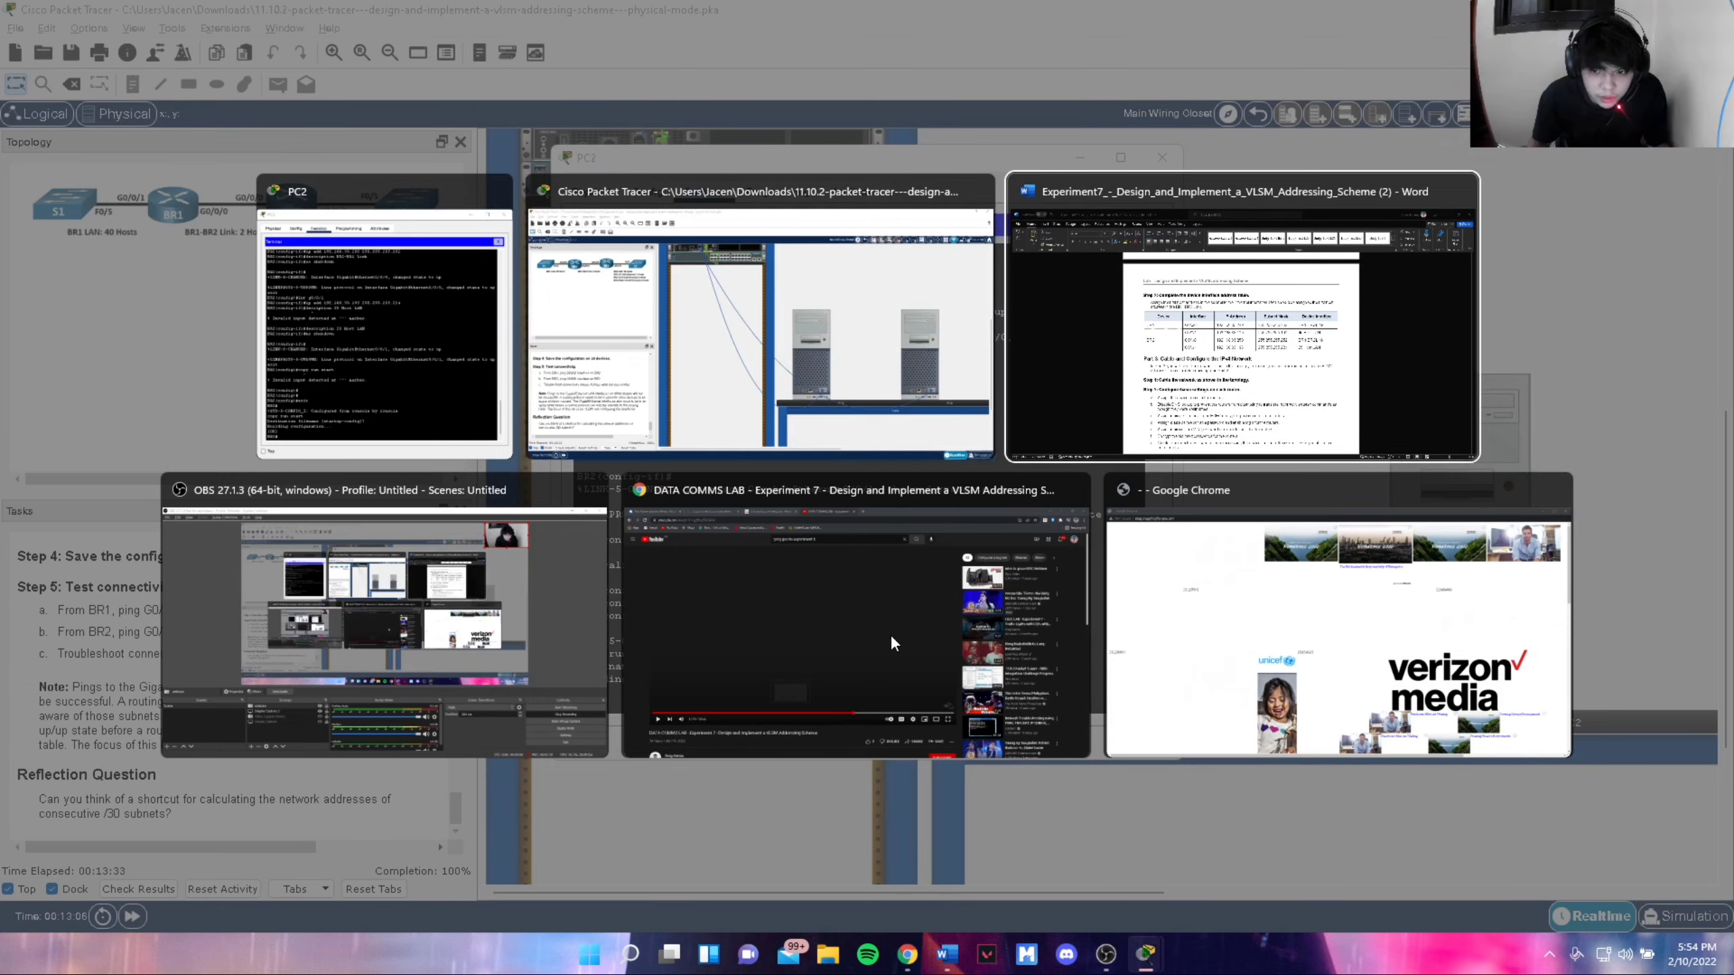
key("alt+Tab")
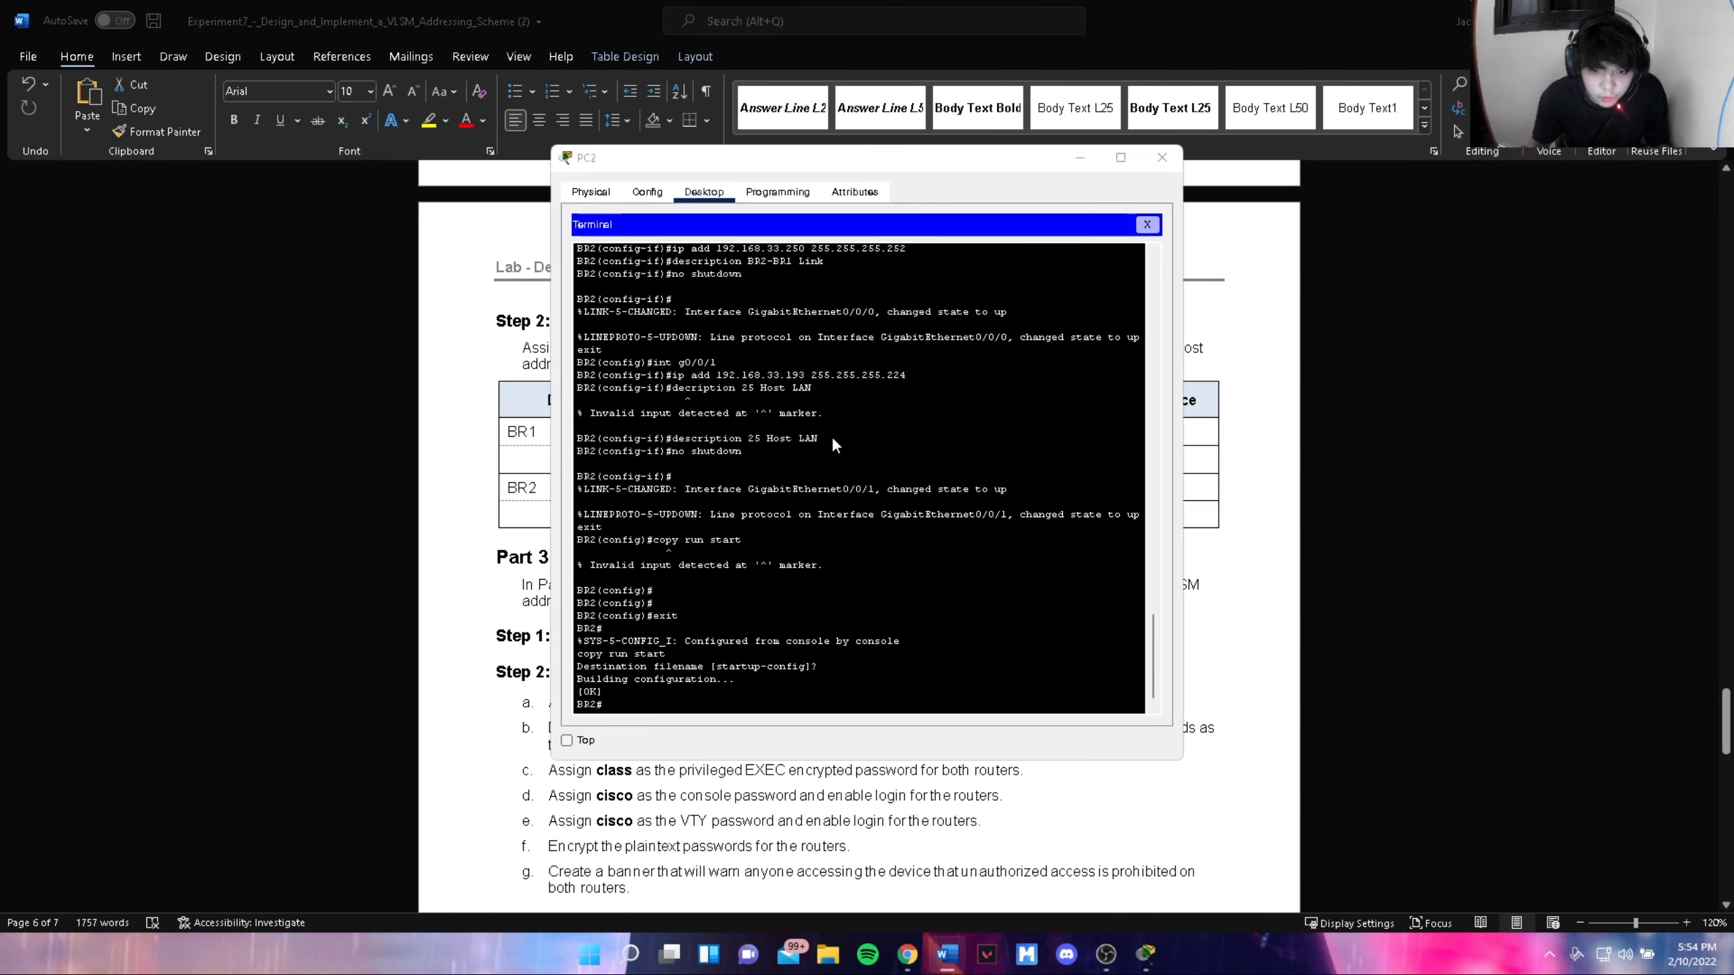
left_click_drag(1253, 218, 1252, 218)
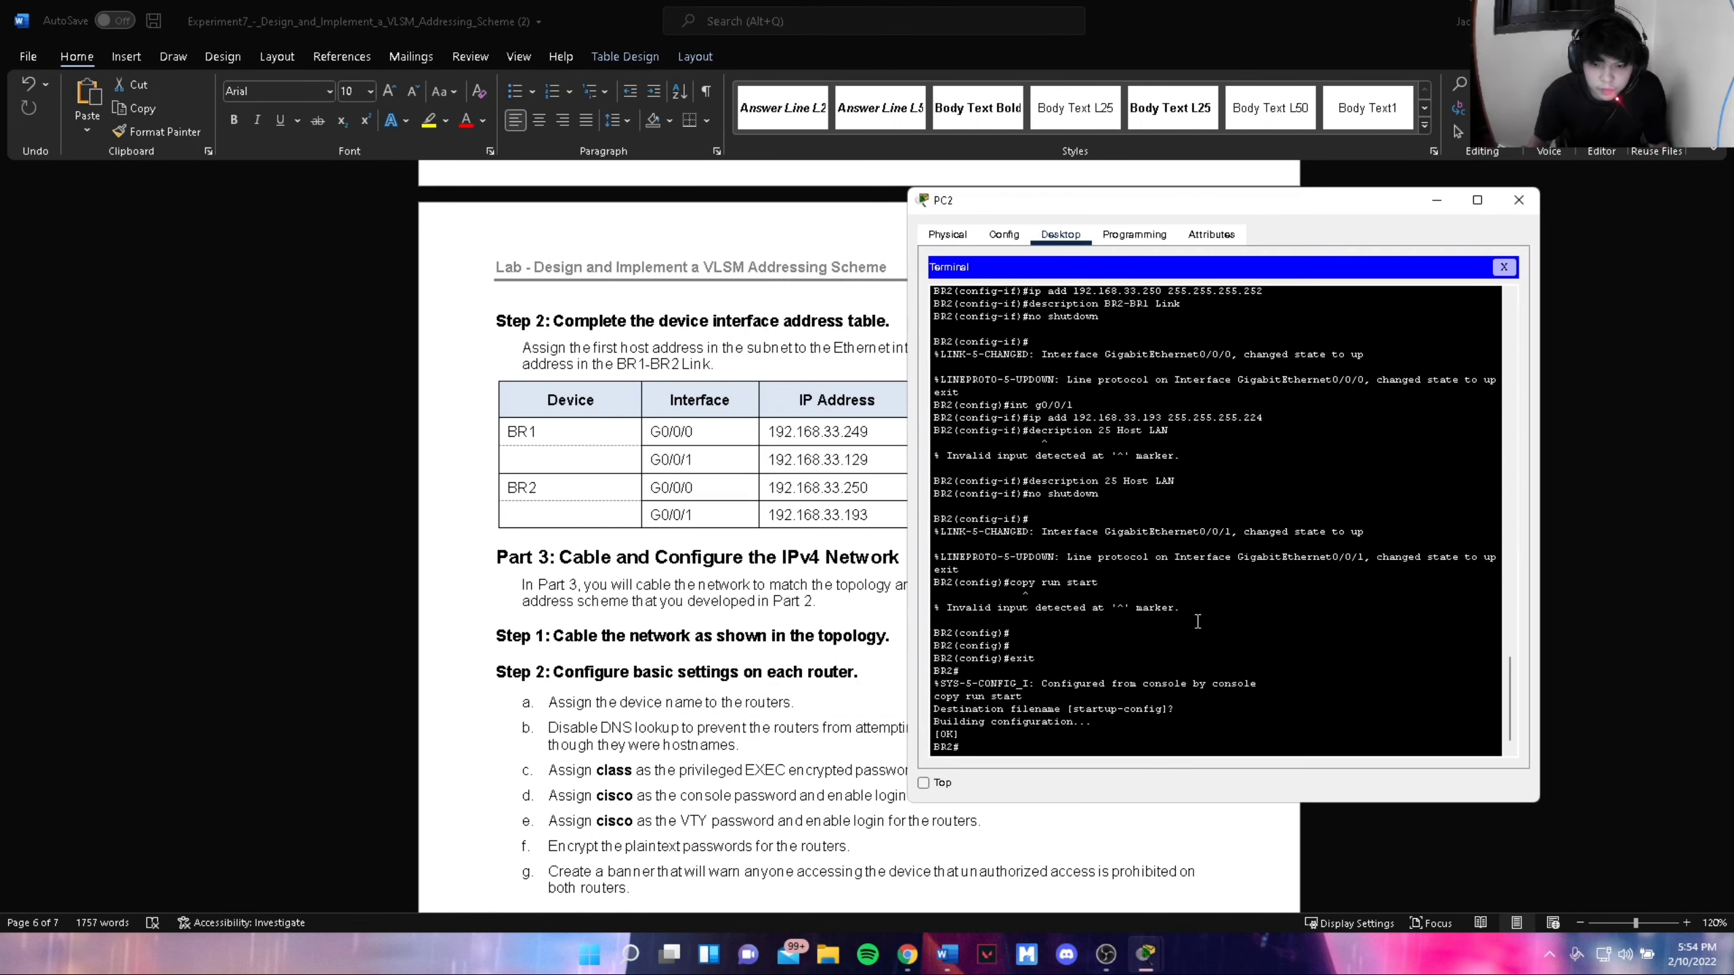
From BR2, ping BR1's G0/0/0 interface at 192.168.33.249, close PC2's window, and return to Packet Tracer
type("192.168.33.249")
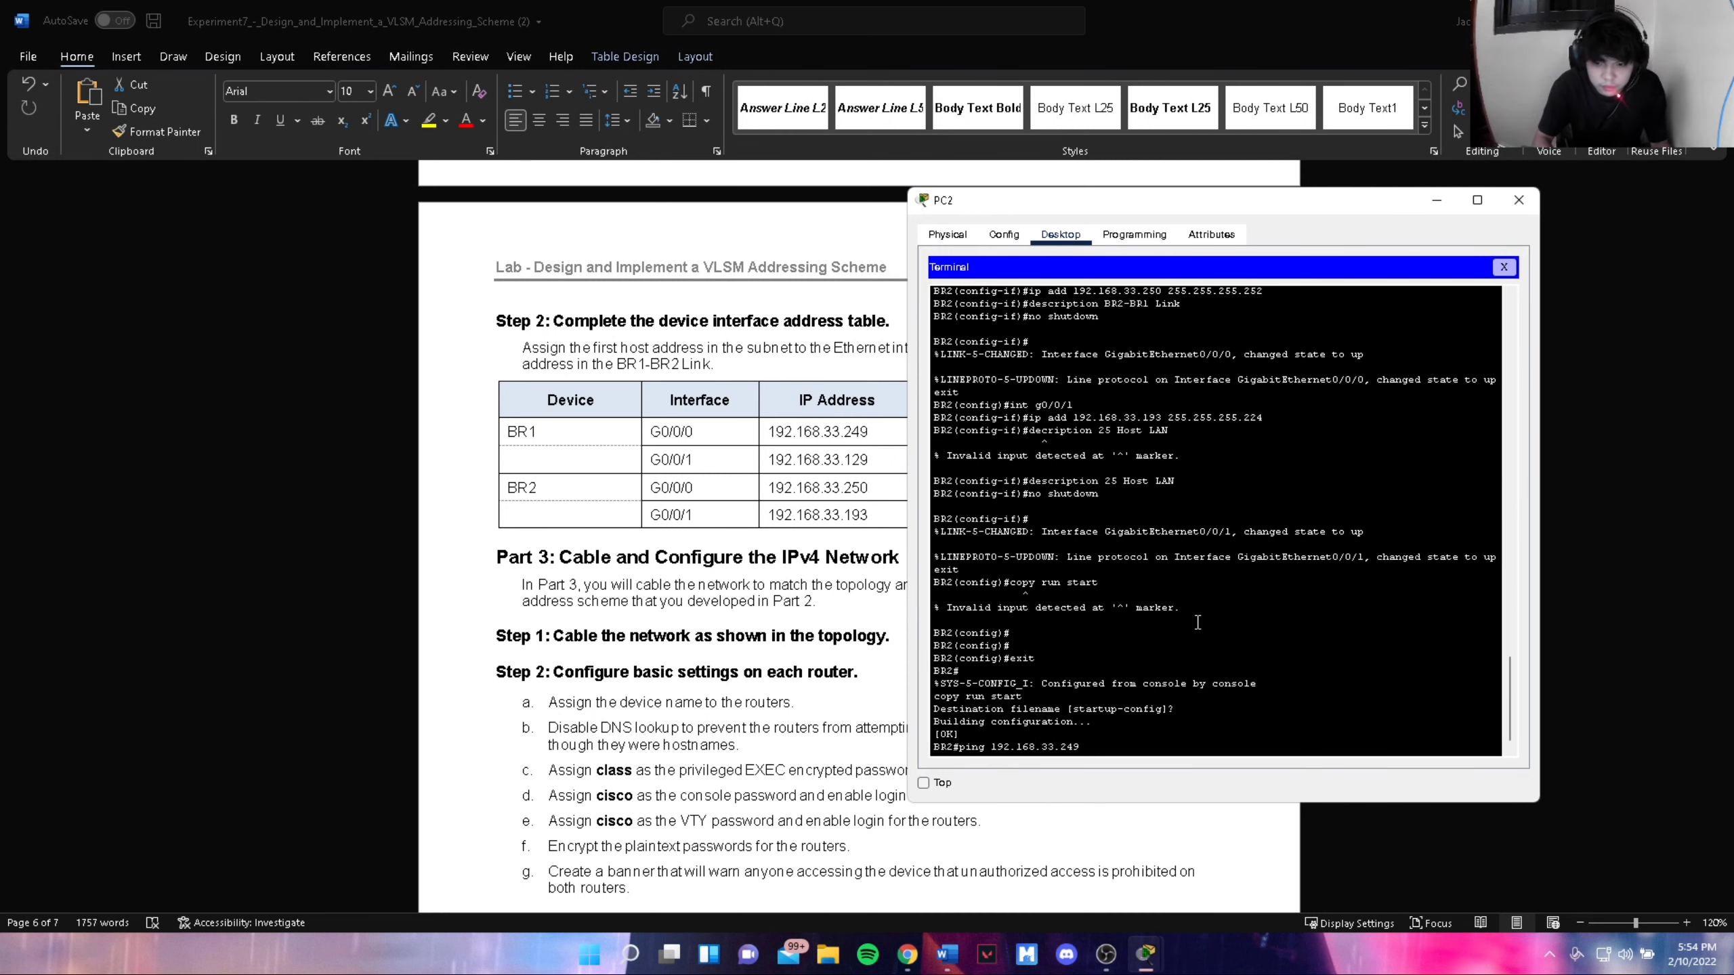
key("Return")
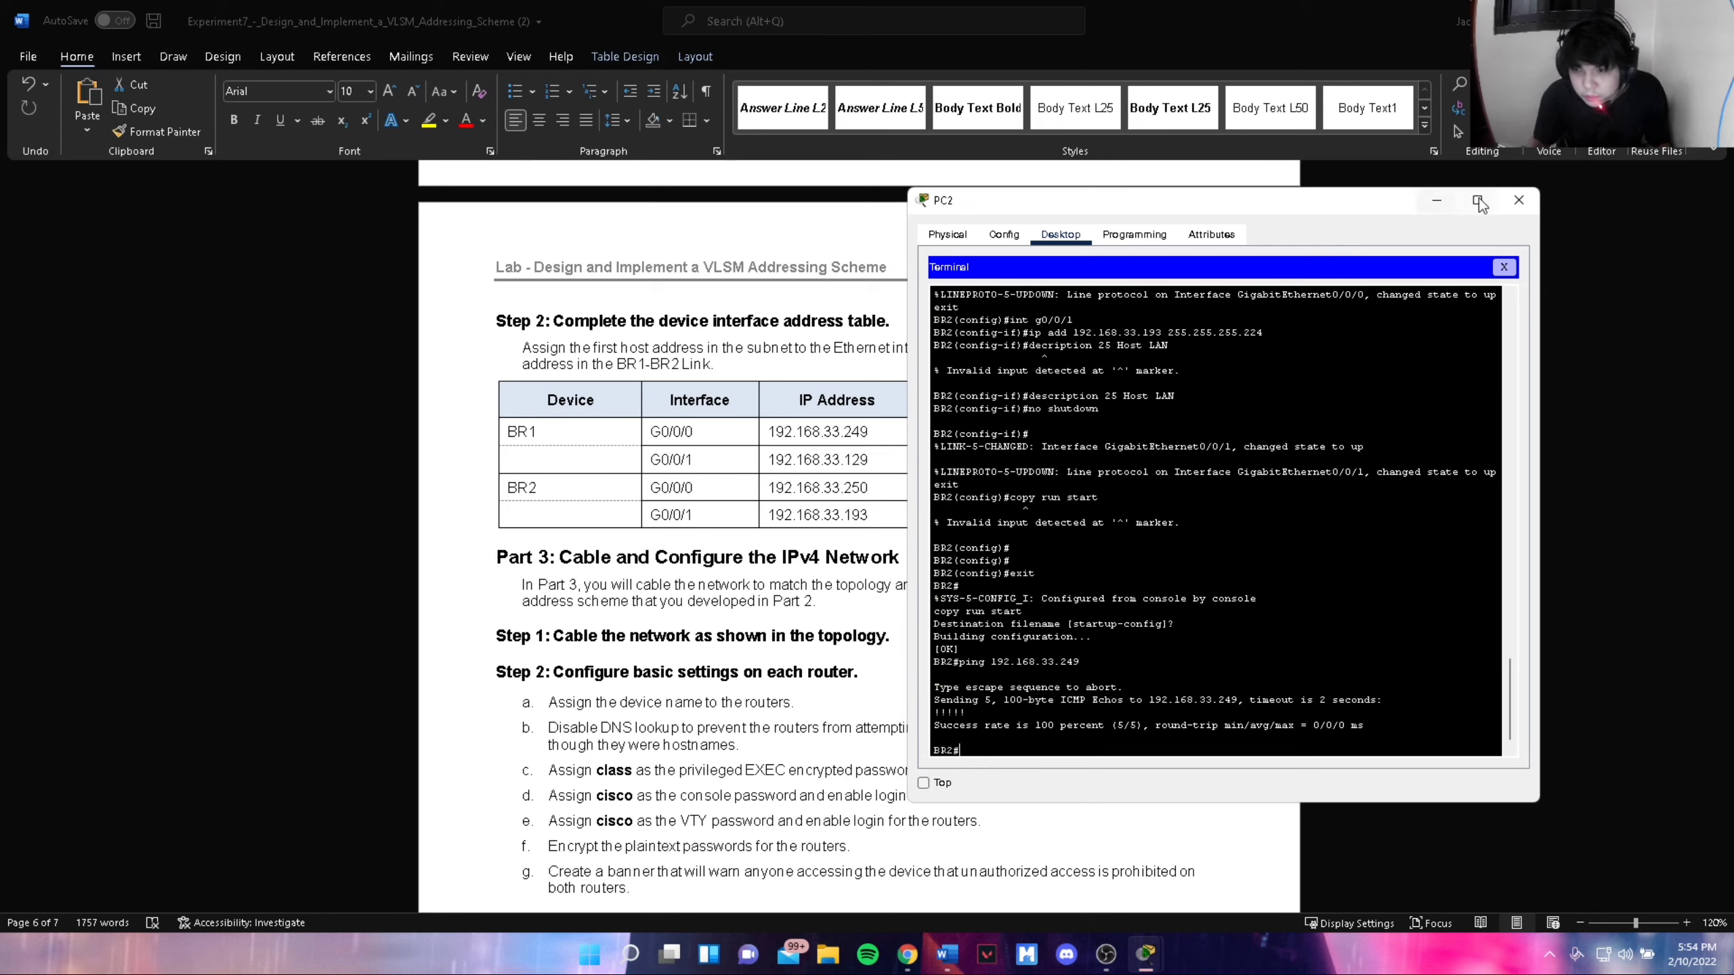
left_click(1515, 206)
key("alt+Tab")
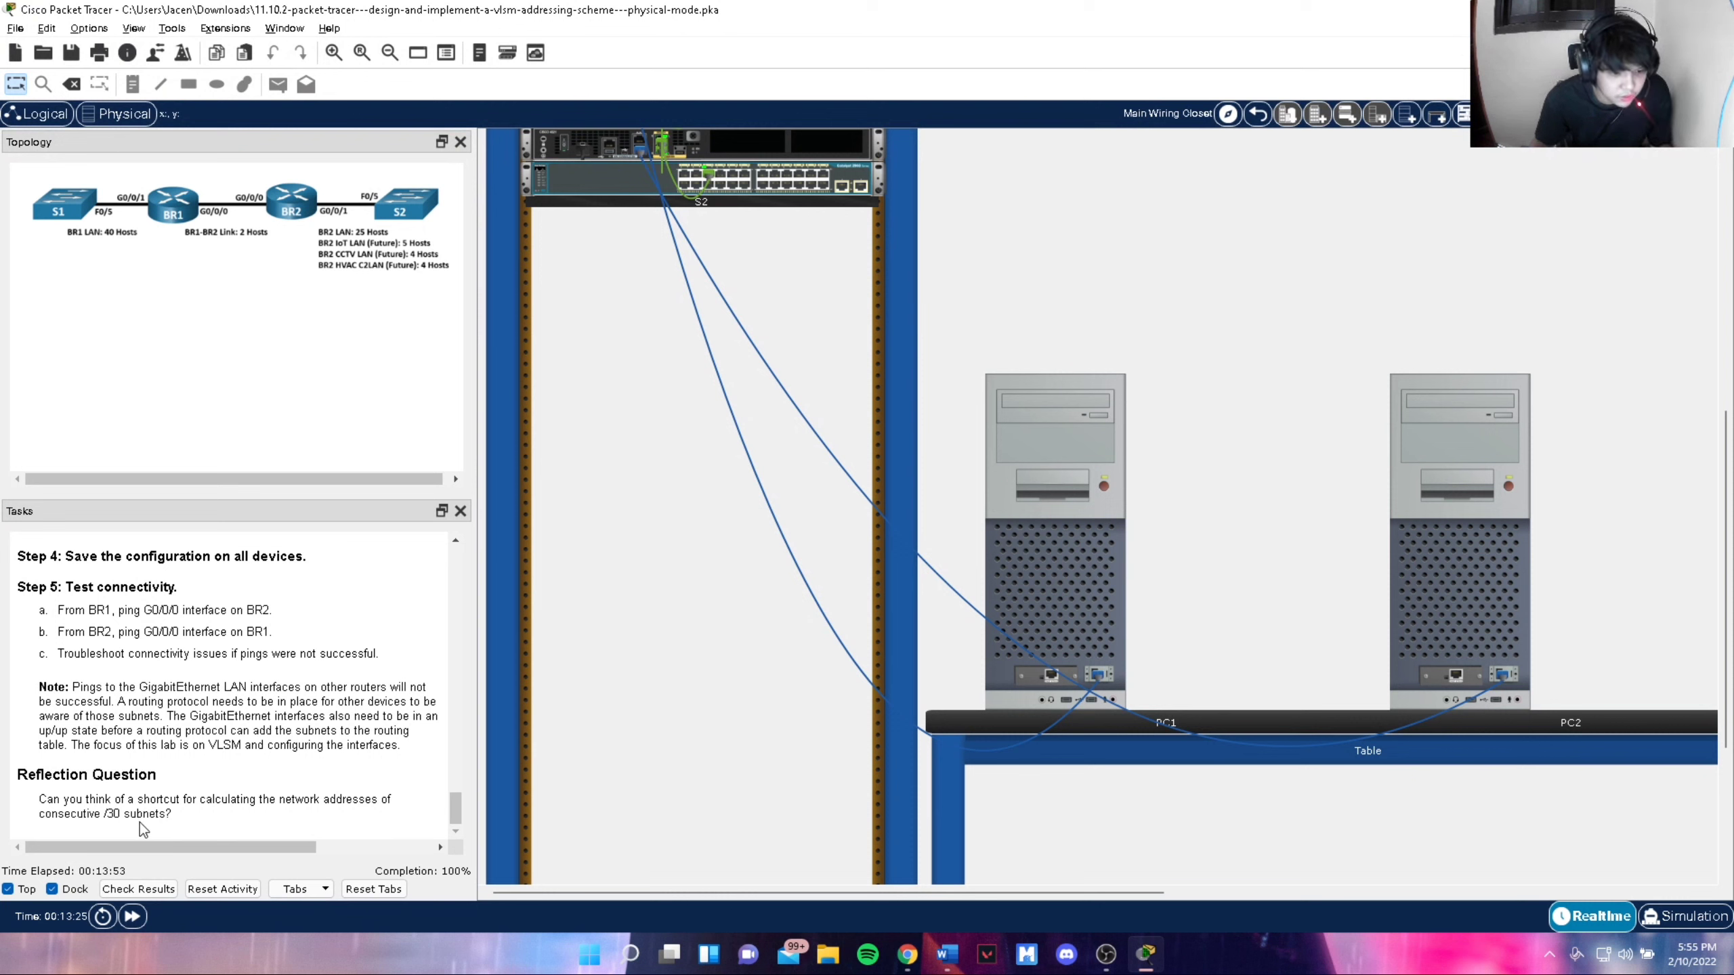
Switch to the Word lab document and find the Reflection Question about consecutive /30 subnets
key("alt+Tab")
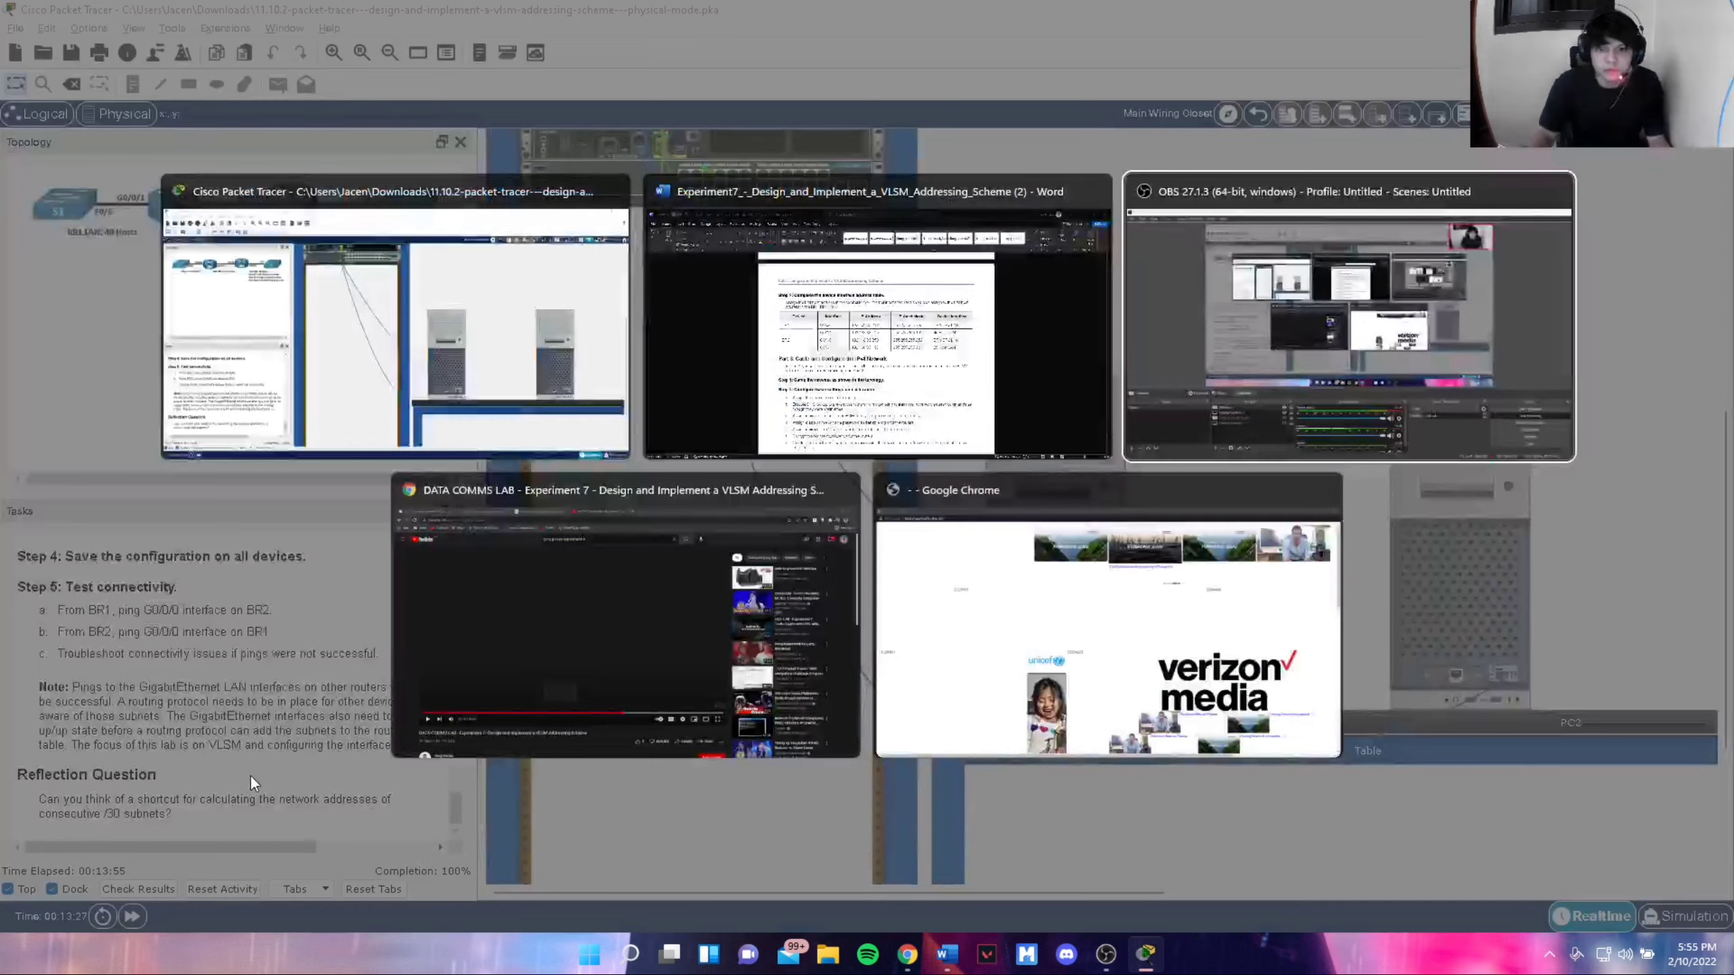
key("alt+Tab")
scroll(660, 661, "down", 4)
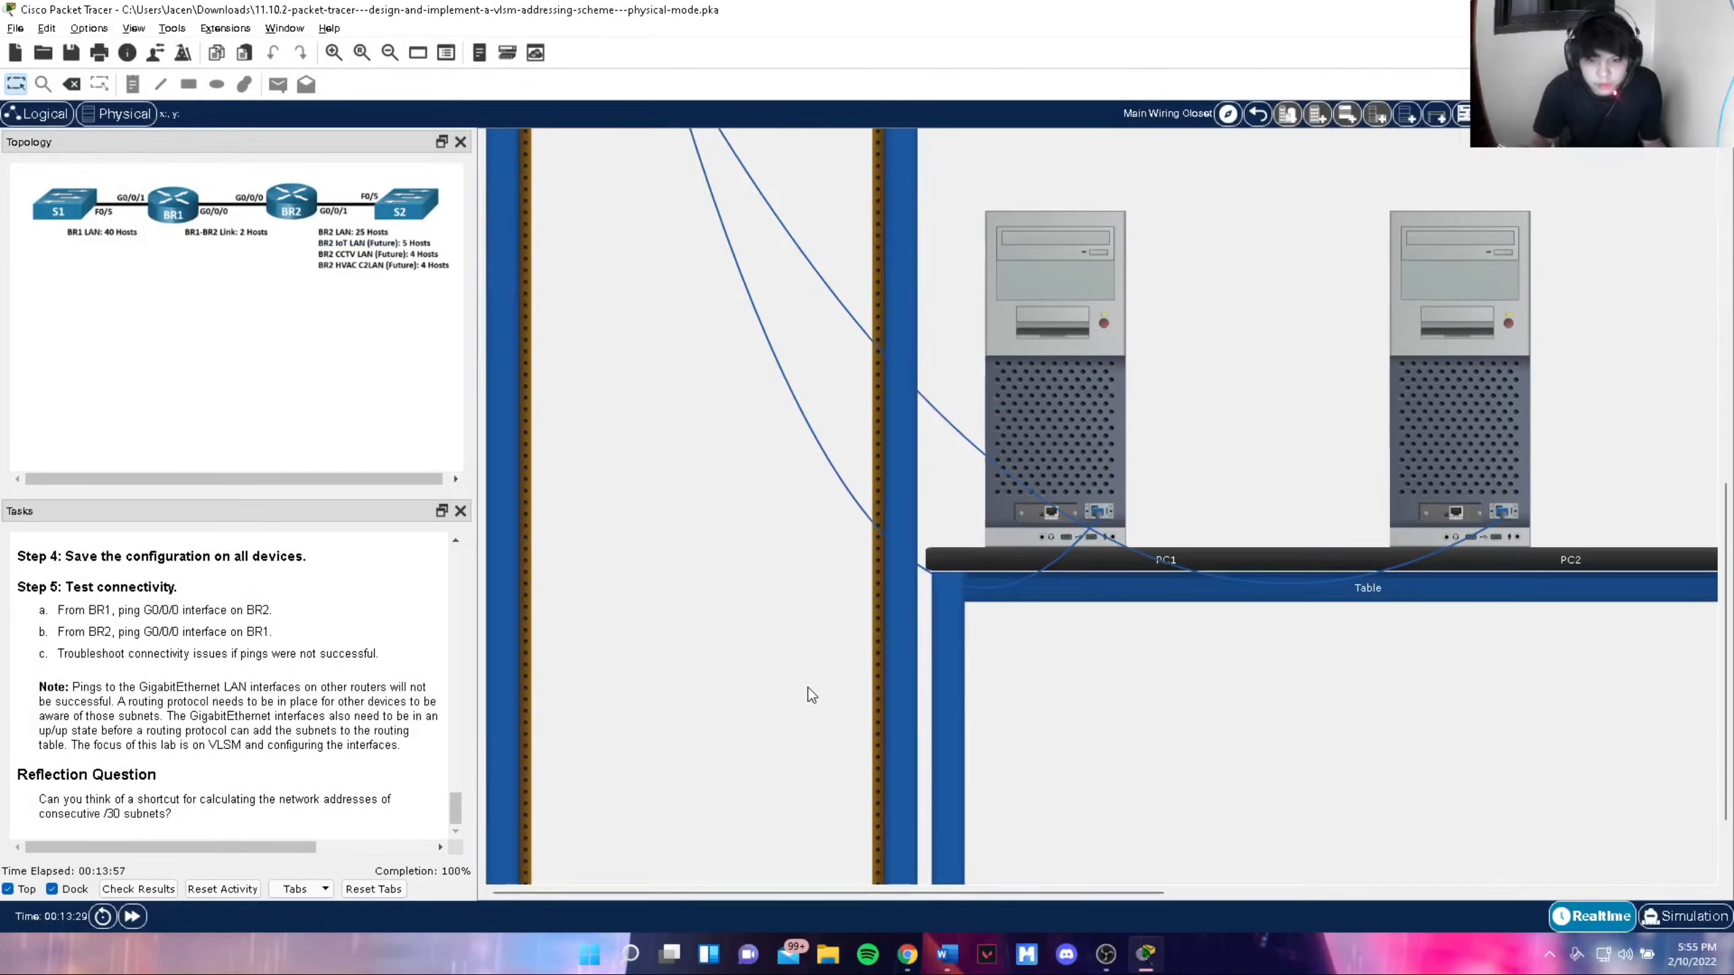
key("alt+Tab")
key("Tab")
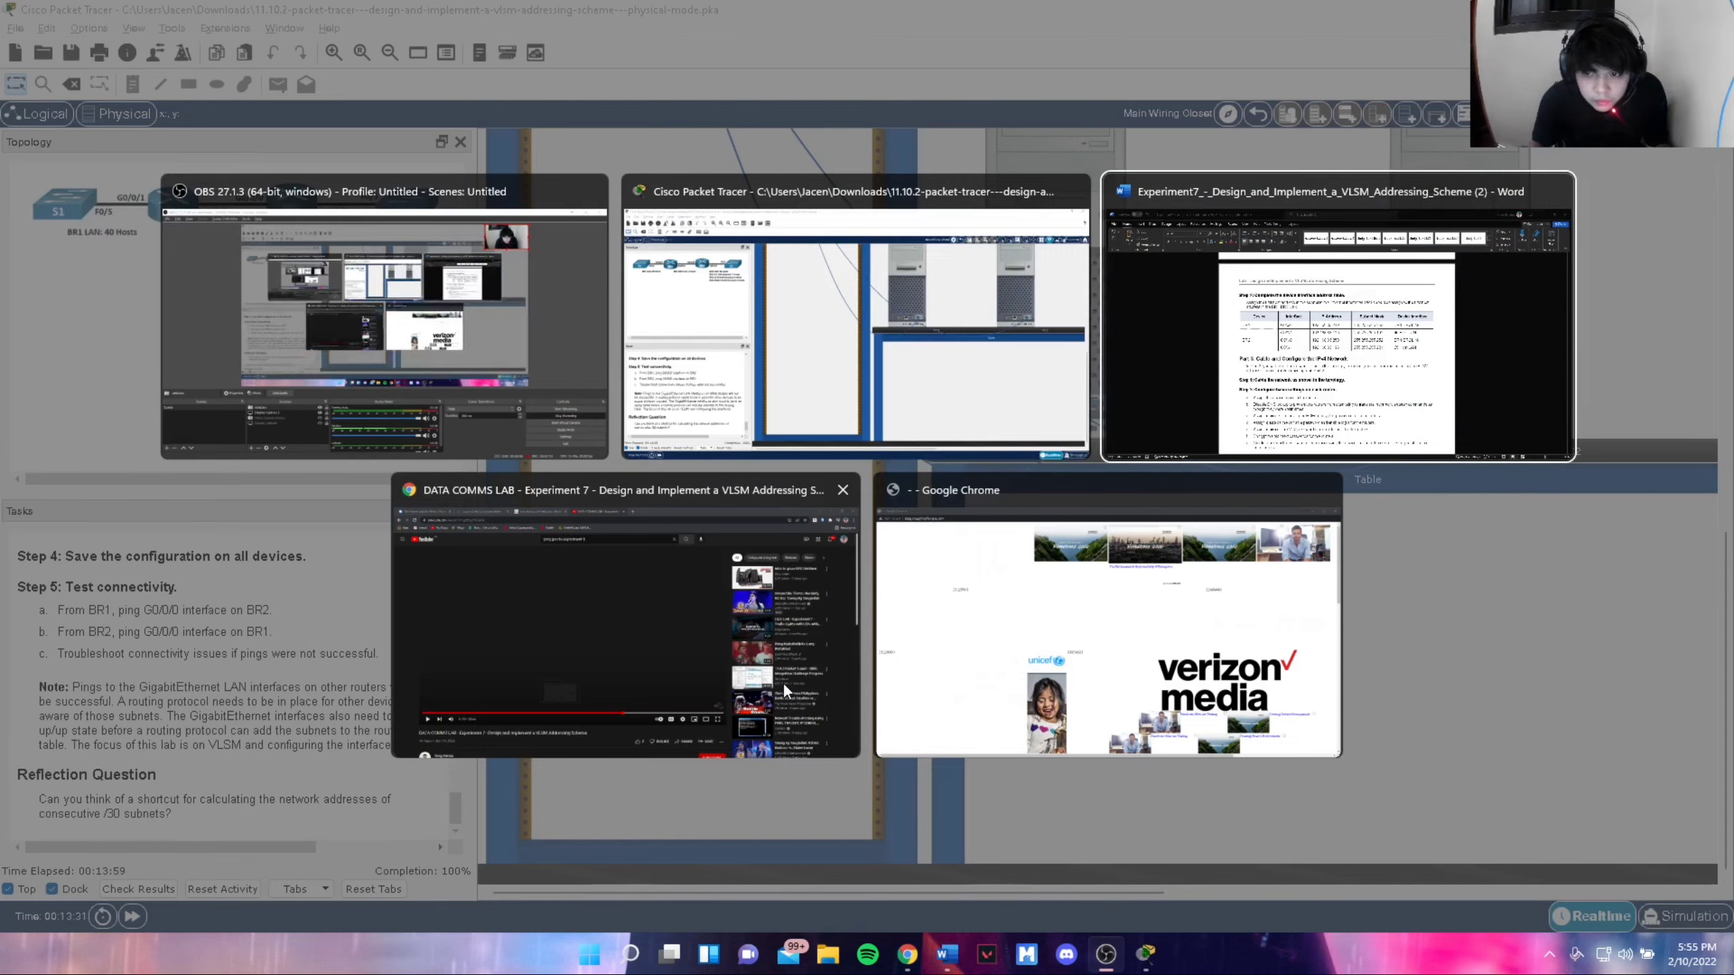
scroll(786, 683, "down", 12)
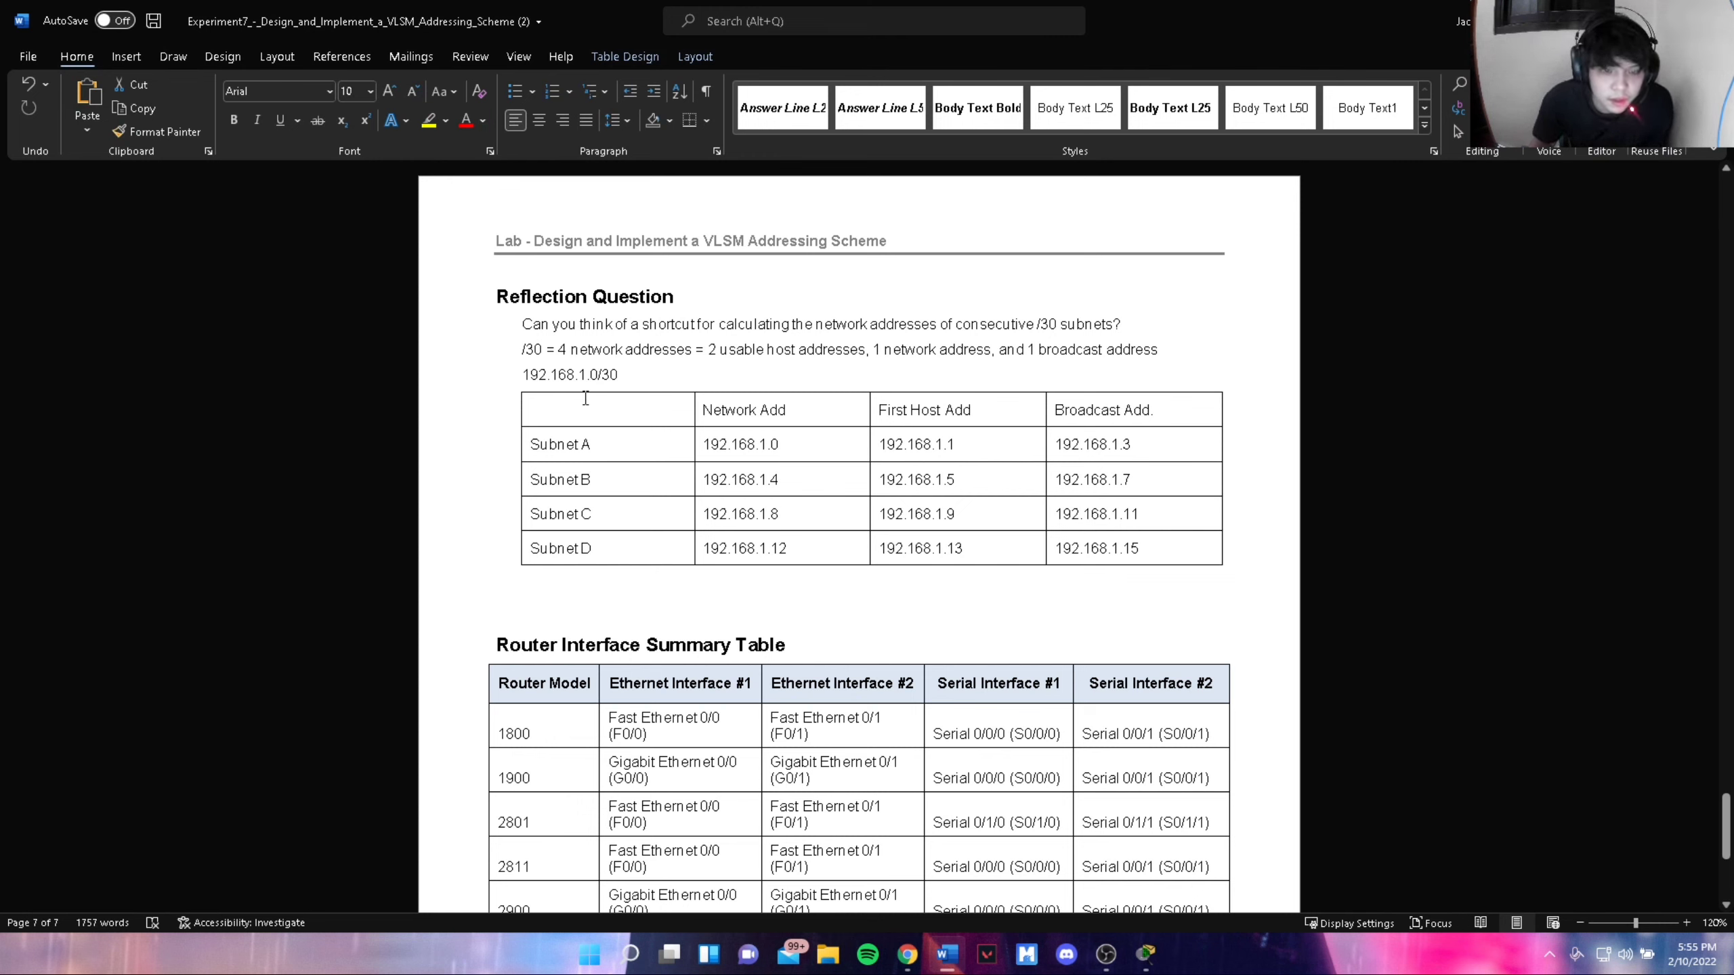
Review the 192.168.1.0/30 example, the addresses listed for Subnets A to D, and the Router Interface Summary Table
left_click_drag(521, 377, 623, 386)
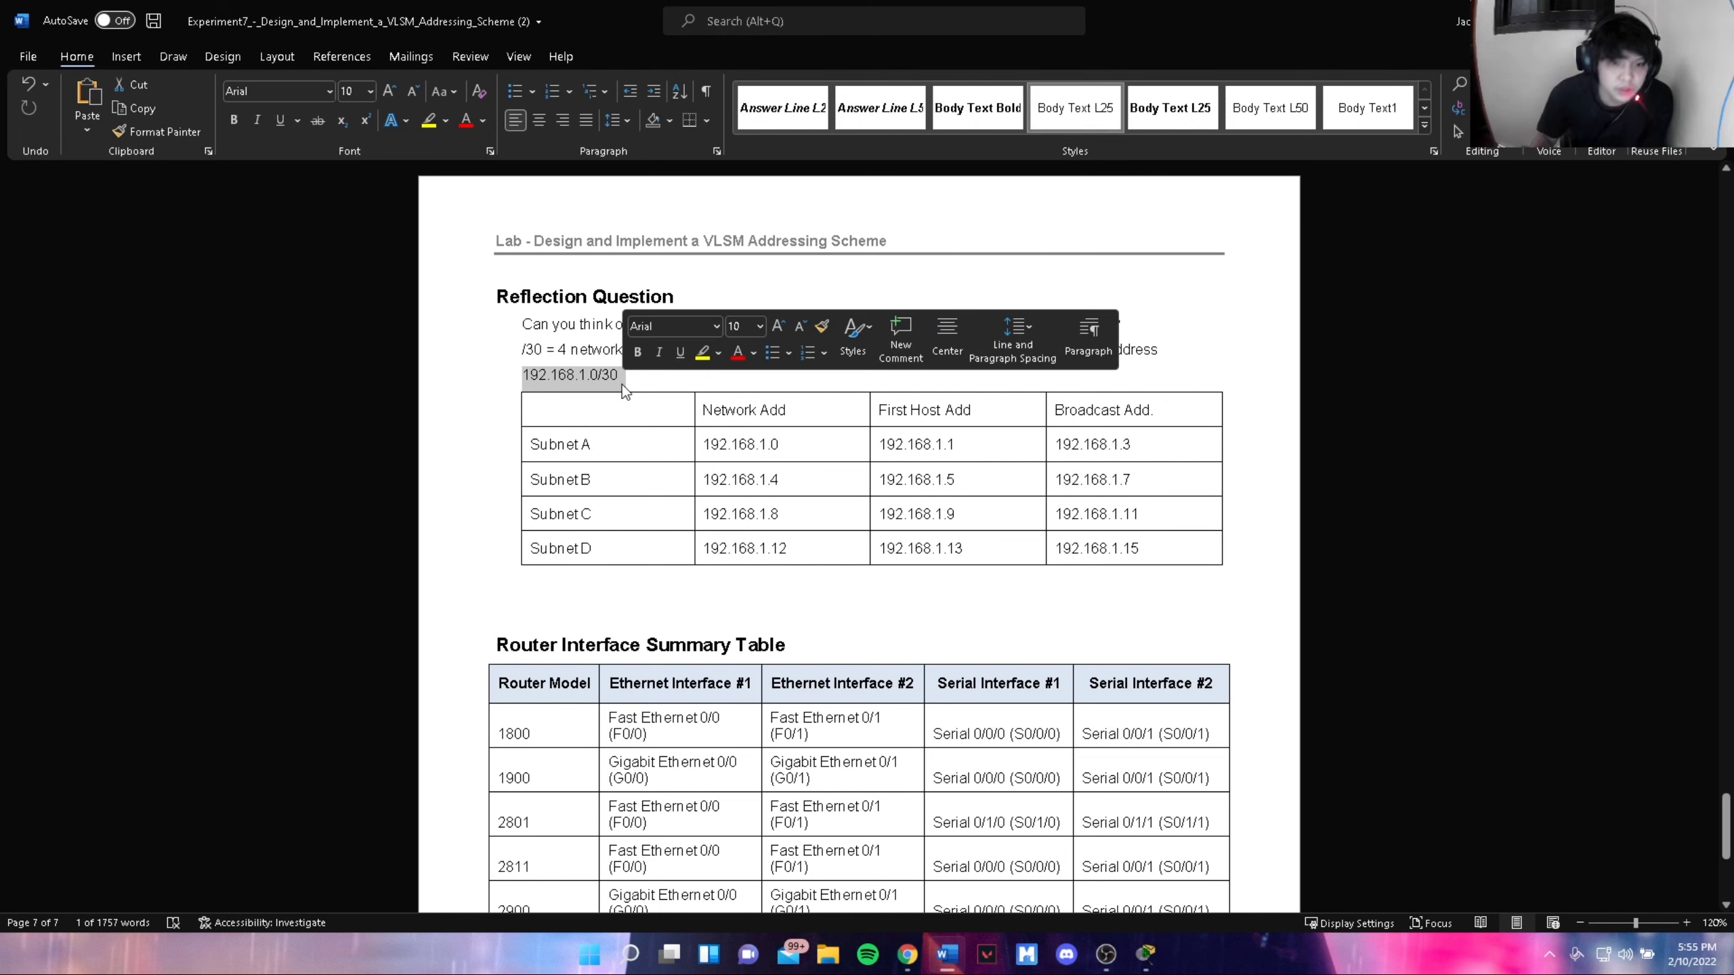
left_click(622, 386)
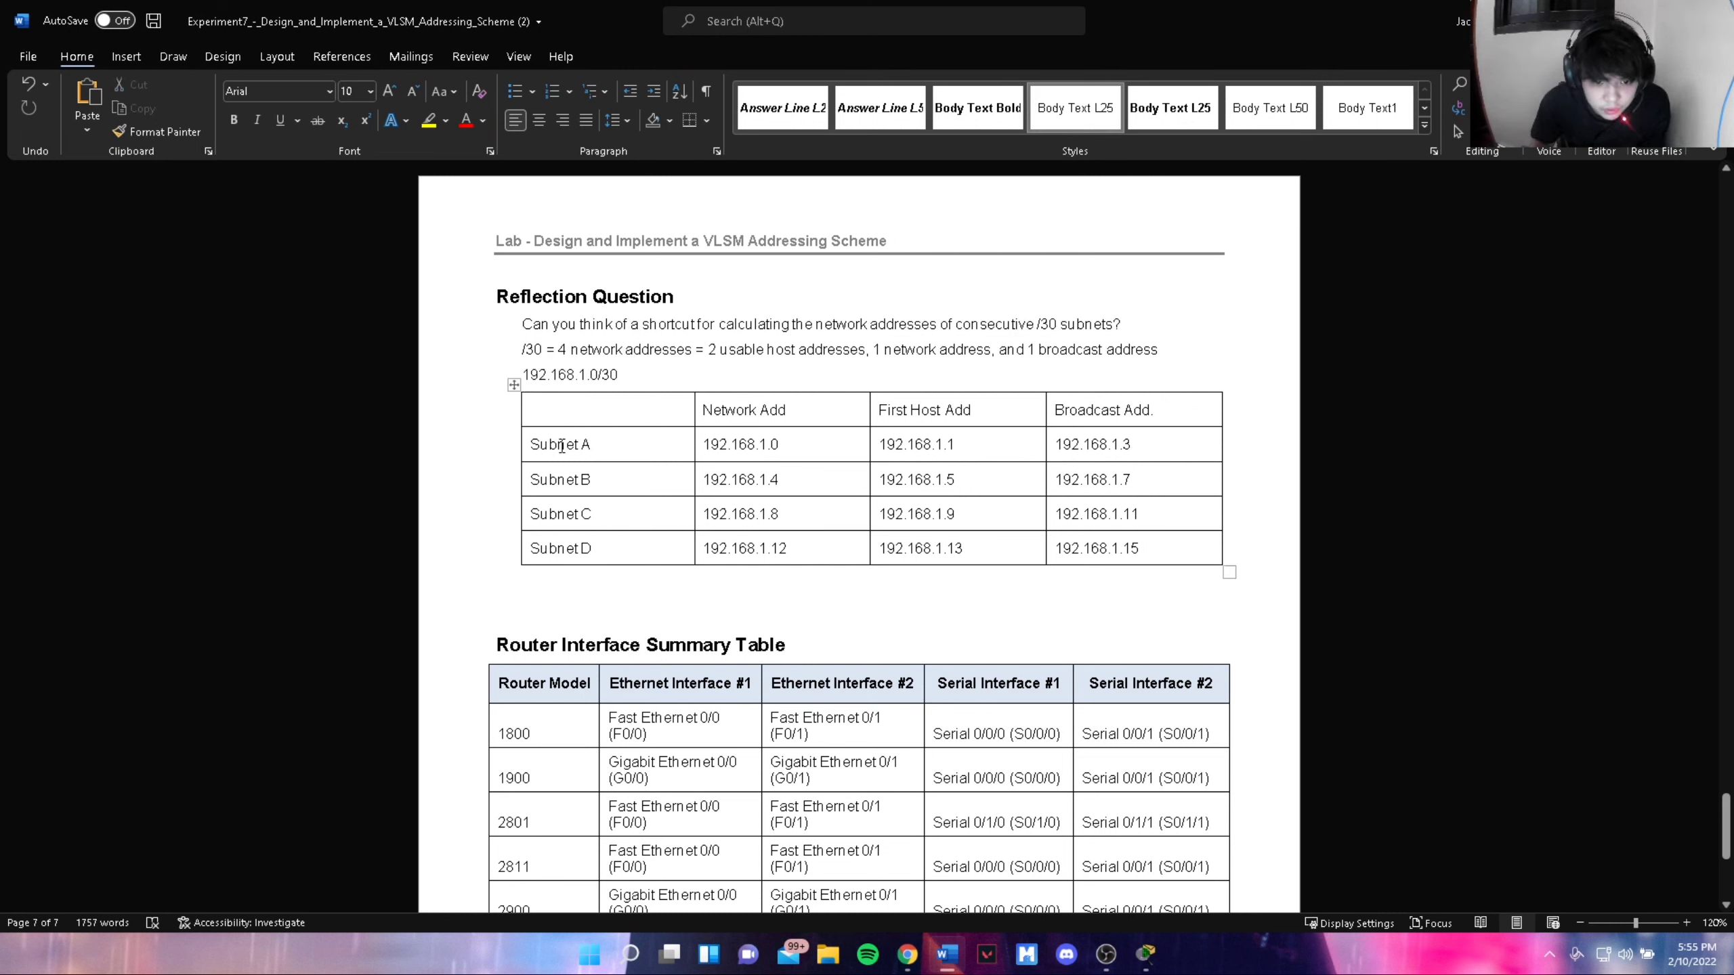
left_click_drag(701, 446, 798, 449)
left_click(796, 447)
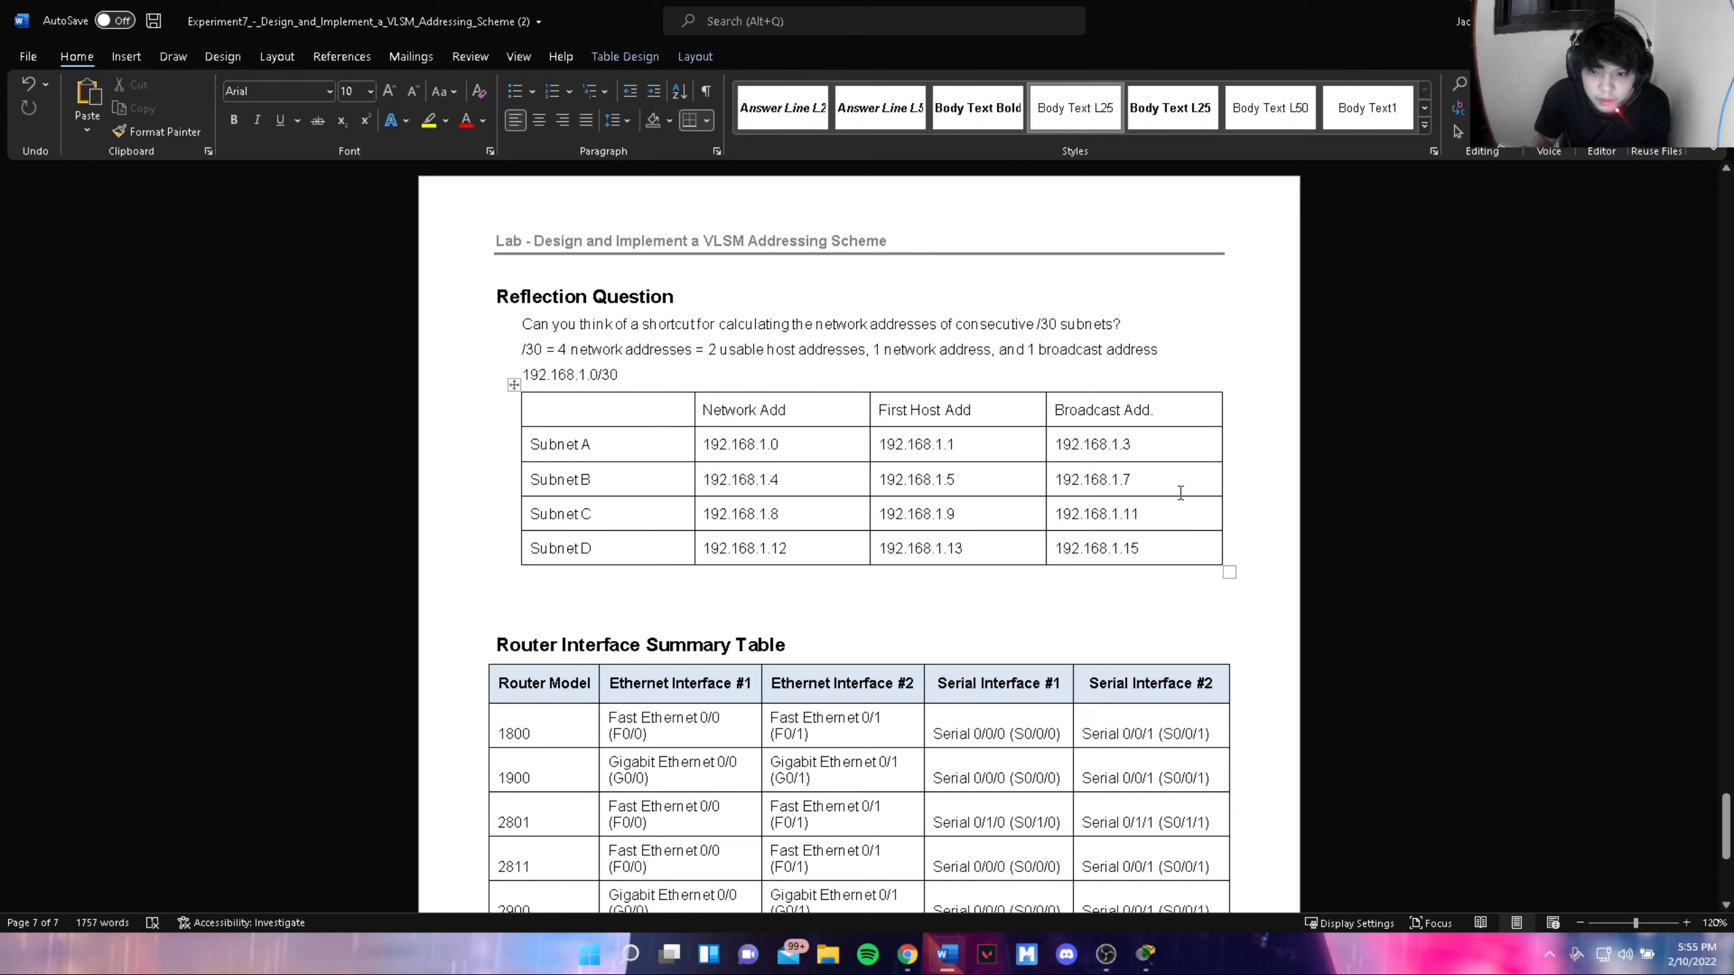
left_click(1179, 517)
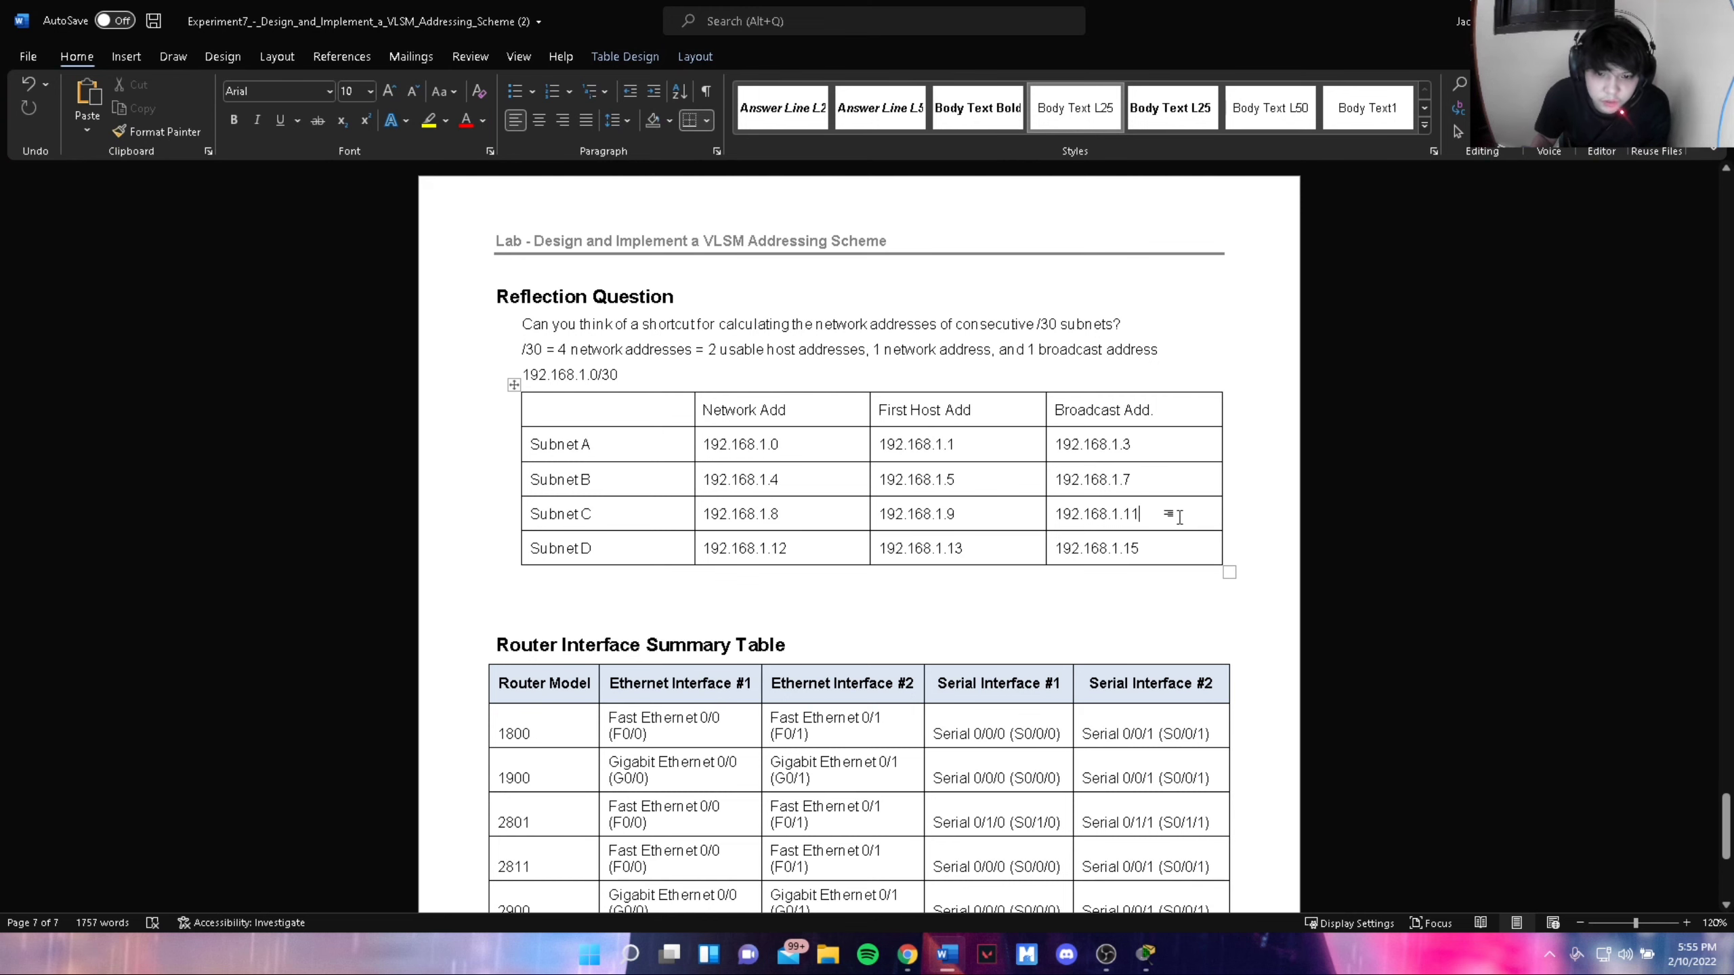
left_click(799, 559)
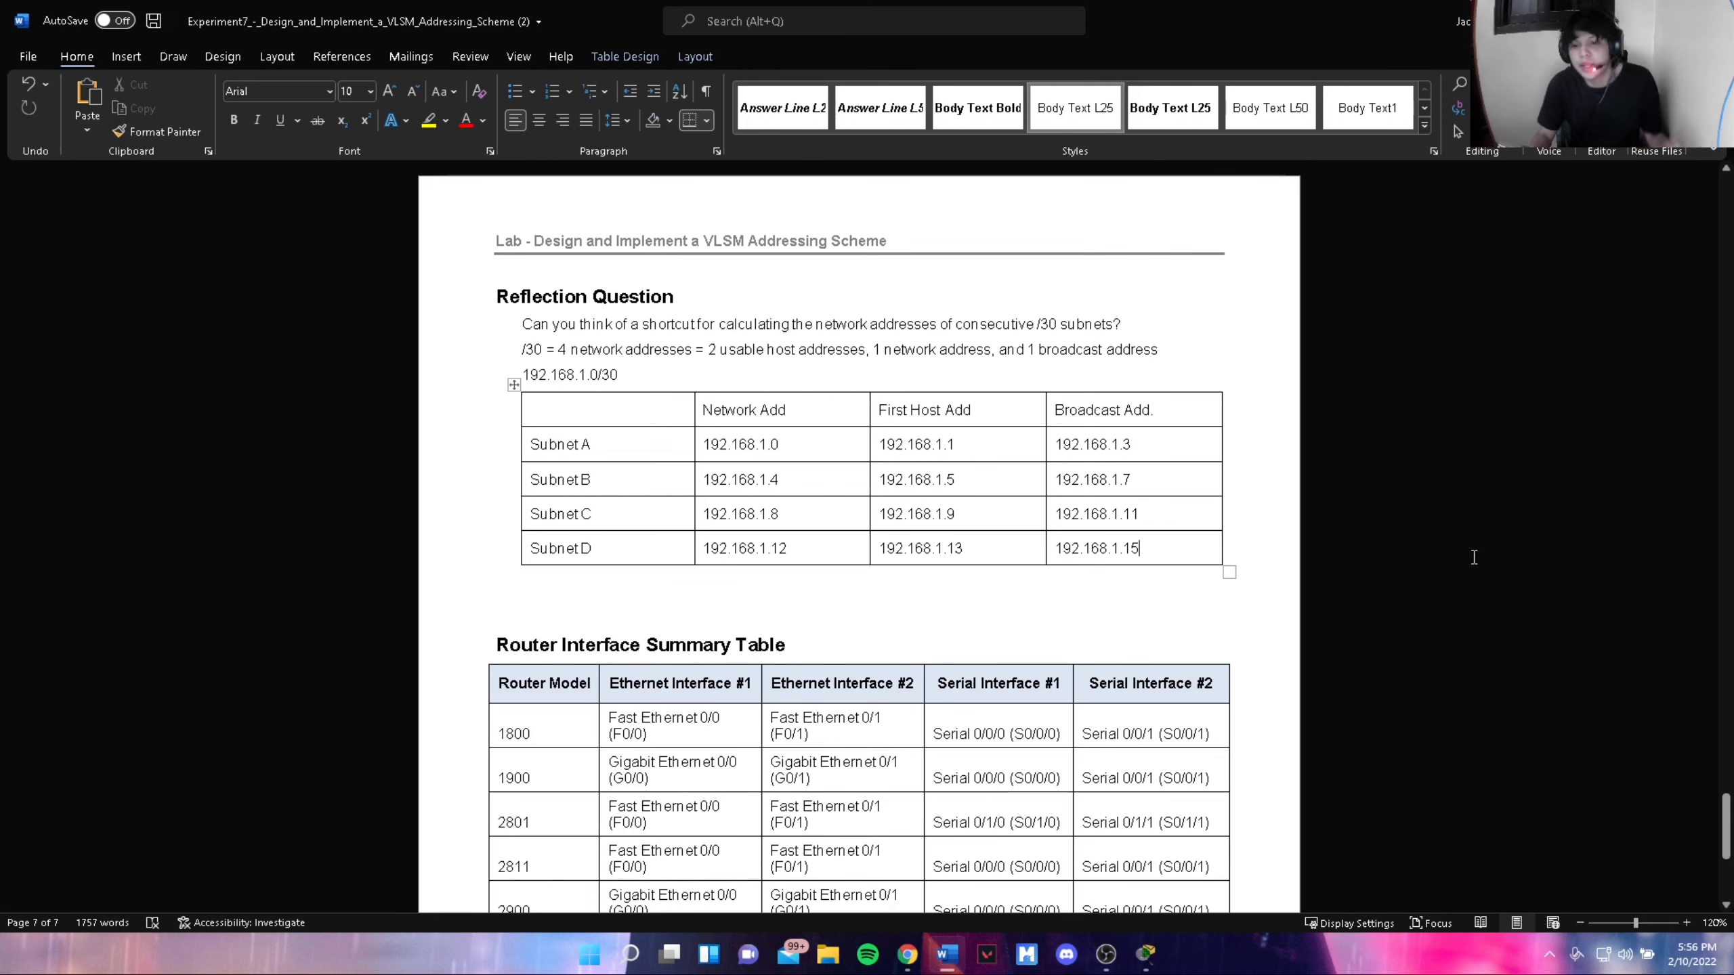
scroll(1067, 609, "down", 5)
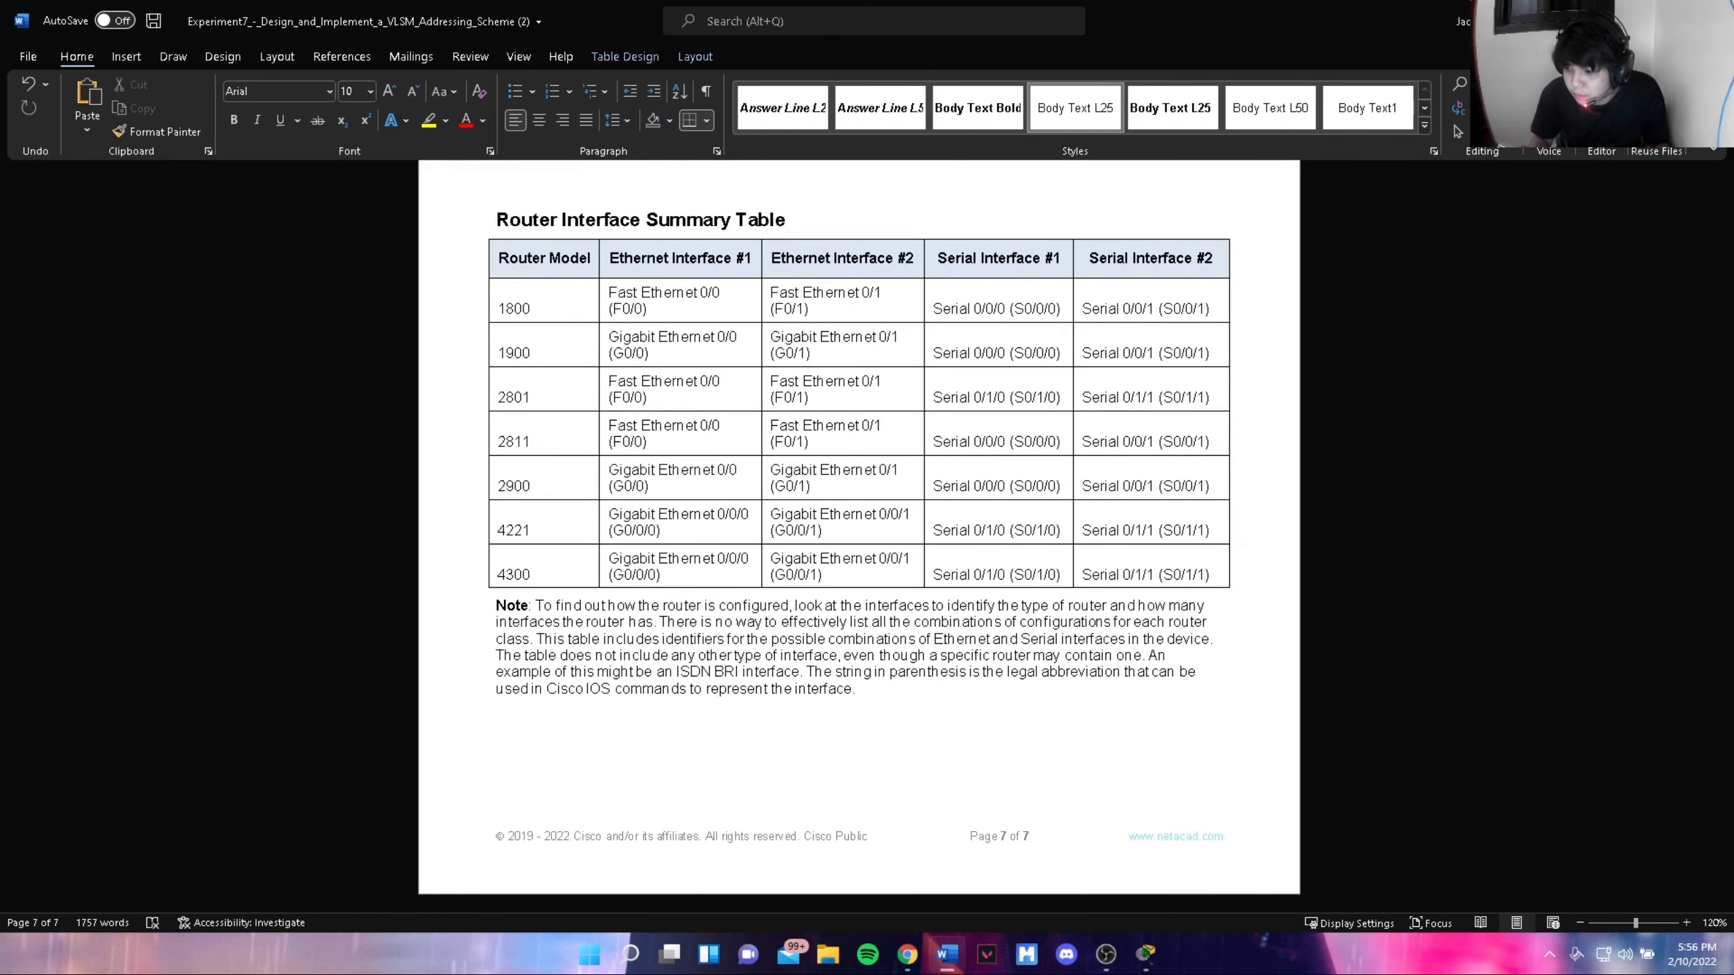